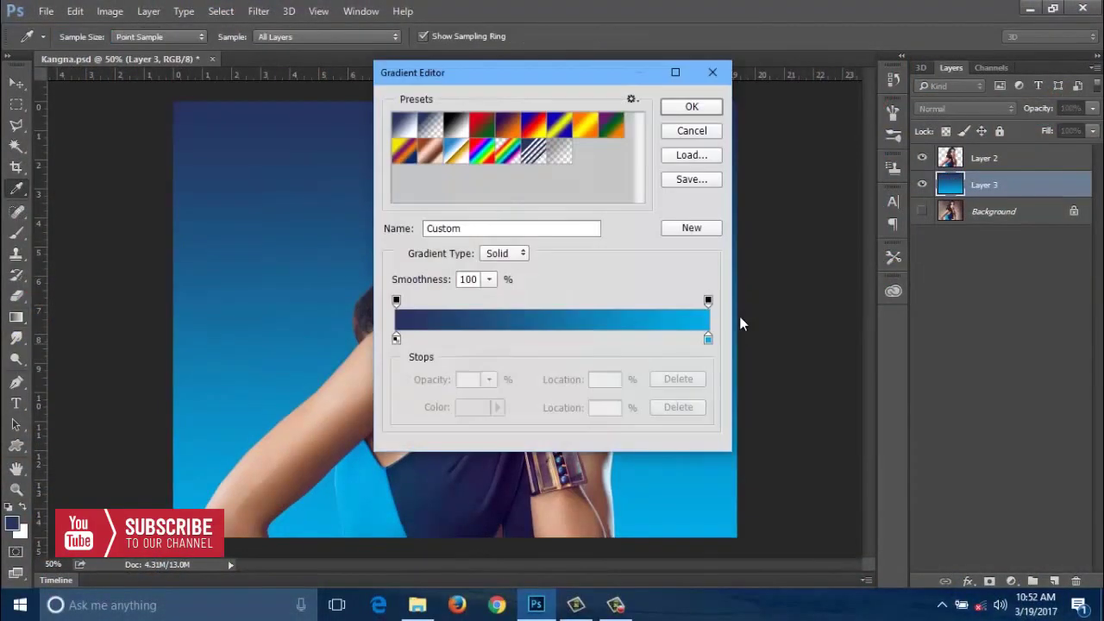
# Step: Fill Layer 3 with a vertical gradient from dark navy at the top to bright blue below
pyautogui.click(691, 106)
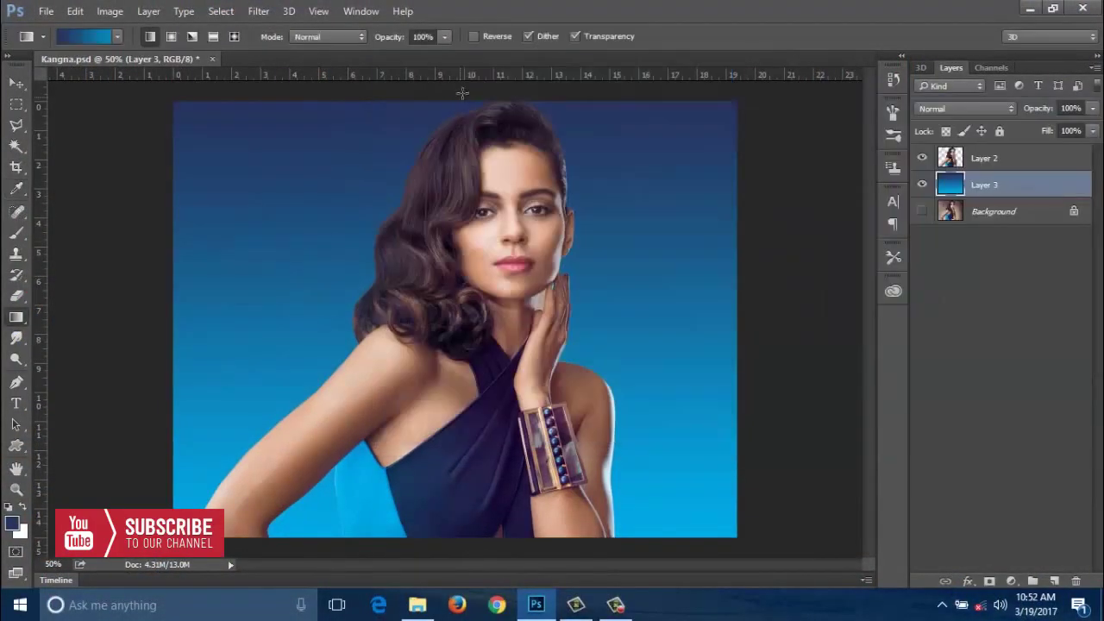
pyautogui.moveTo(465, 87); pyautogui.dragTo(462, 366)
pyautogui.moveTo(464, 90); pyautogui.dragTo(470, 552)
# Step: Add a new empty layer and set the foreground colour to bright red
pyautogui.press('i')
pyautogui.hotkey('ctrl', 'alt', 'shift', 'n')
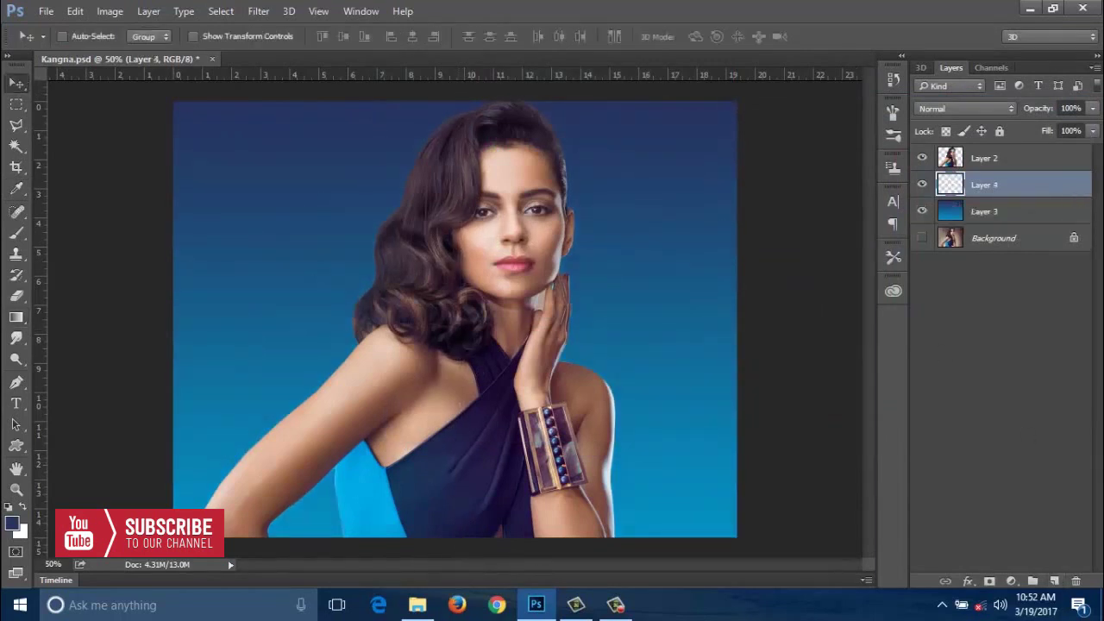
pyautogui.click(12, 523)
pyautogui.click(901, 347)
pyautogui.click(880, 145)
pyautogui.click(1072, 139)
# Step: Paint a faint red glow over the hair with a 400 px brush at about 29–35% opacity
pyautogui.press('b')
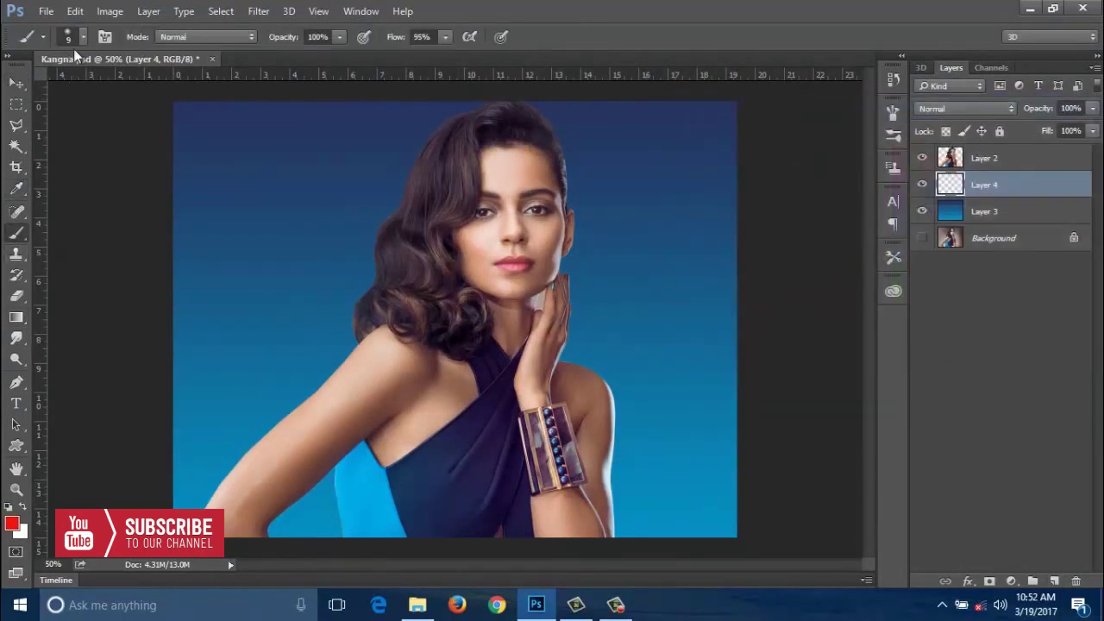
pyautogui.click(69, 36)
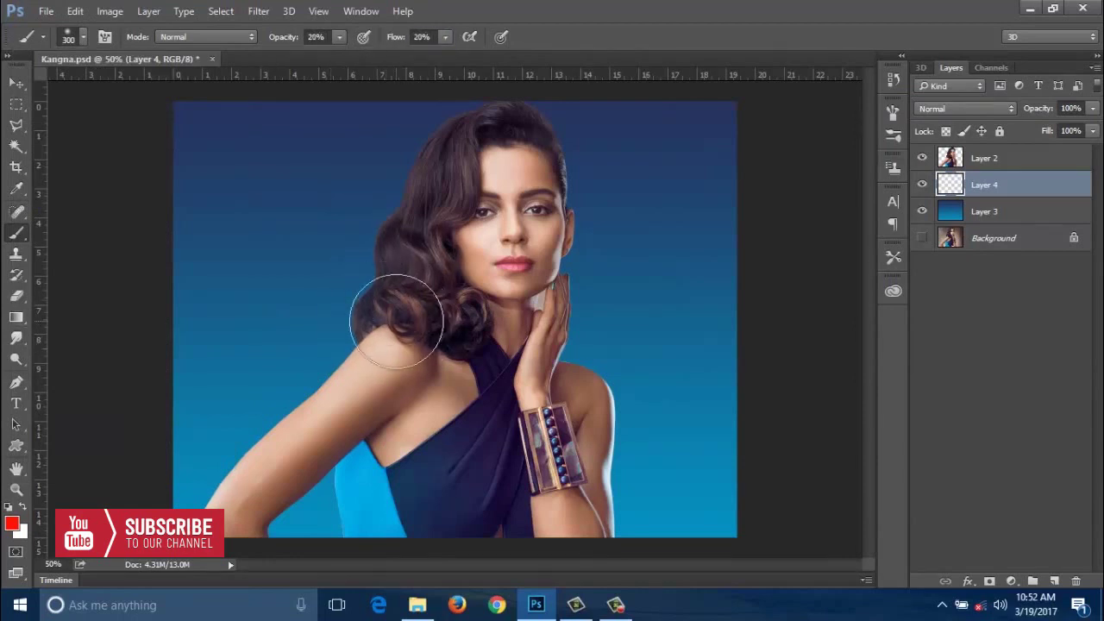
pyautogui.press(']')
pyautogui.press(']')
pyautogui.press(']')
pyautogui.moveTo(385, 333); pyautogui.dragTo(468, 135)
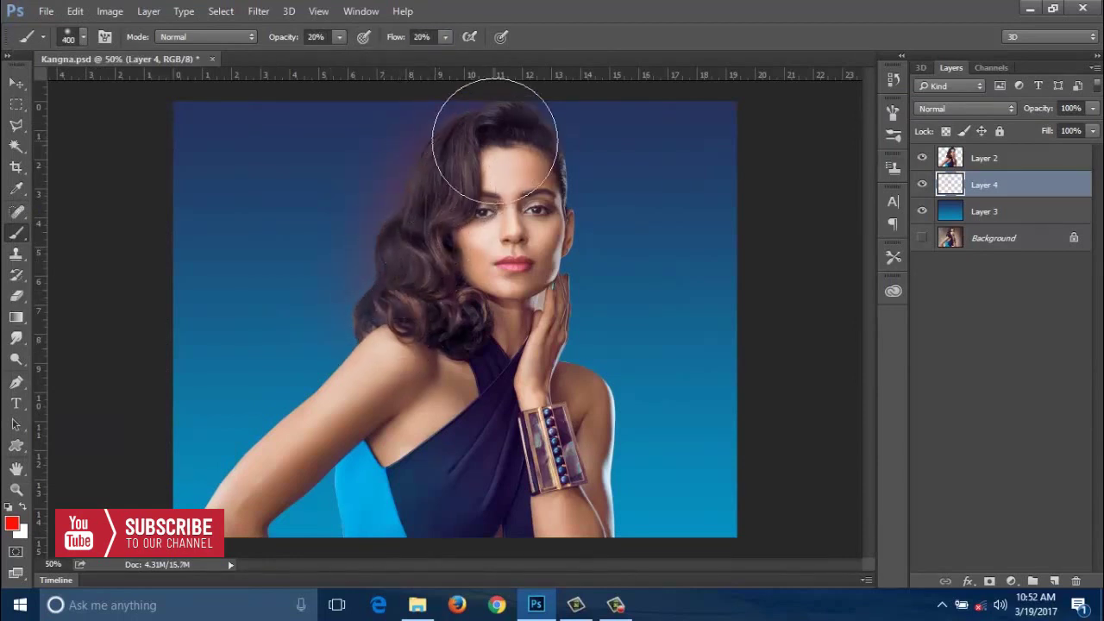
pyautogui.click(12, 523)
pyautogui.click(1047, 130)
pyautogui.moveTo(339, 36); pyautogui.dragTo(359, 60)
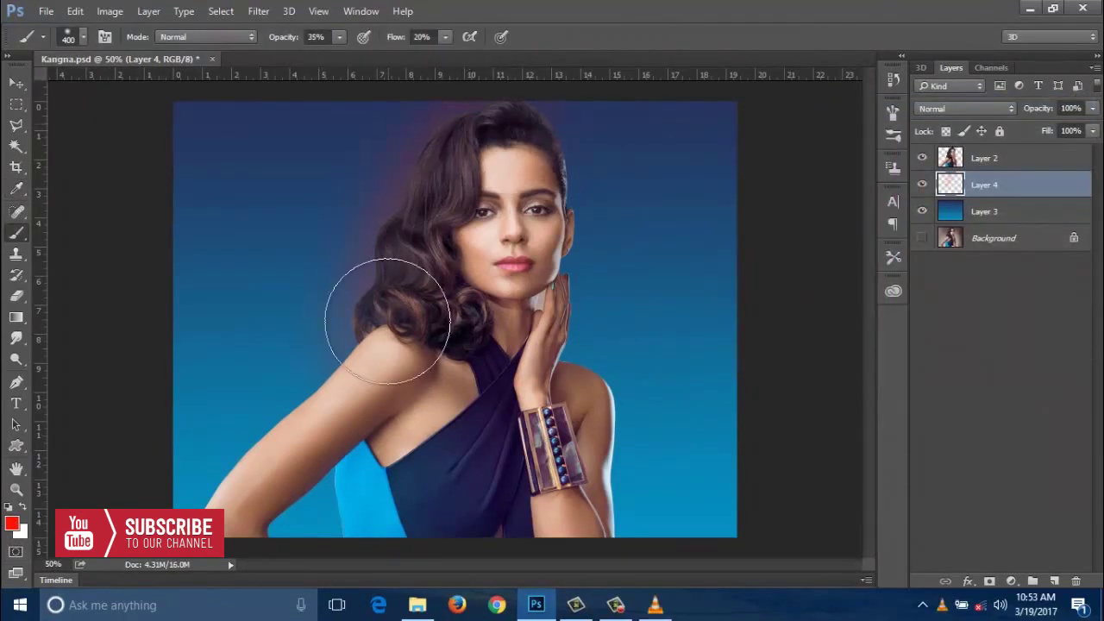
pyautogui.click(11, 524)
# Step: Switch to orange with a 250 px brush at 12% opacity on a new layer
pyautogui.click(862, 164)
pyautogui.click(1052, 135)
pyautogui.press('[')
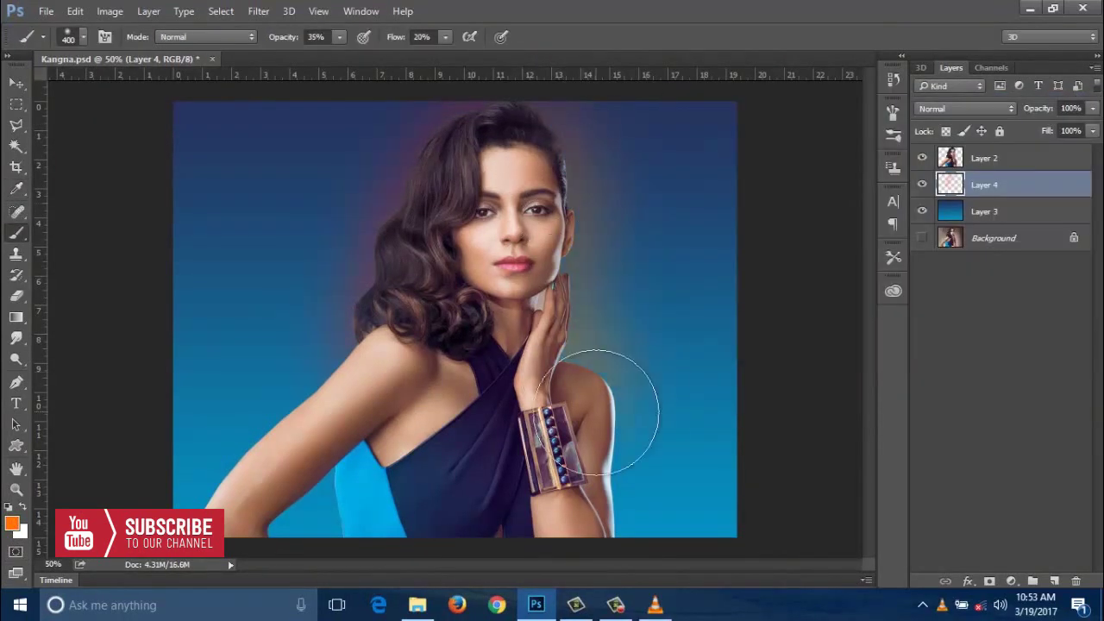
pyautogui.hotkey('ctrl', 'shift', 'alt', 'n')
pyautogui.press('[')
pyautogui.press('1')
pyautogui.press('2')
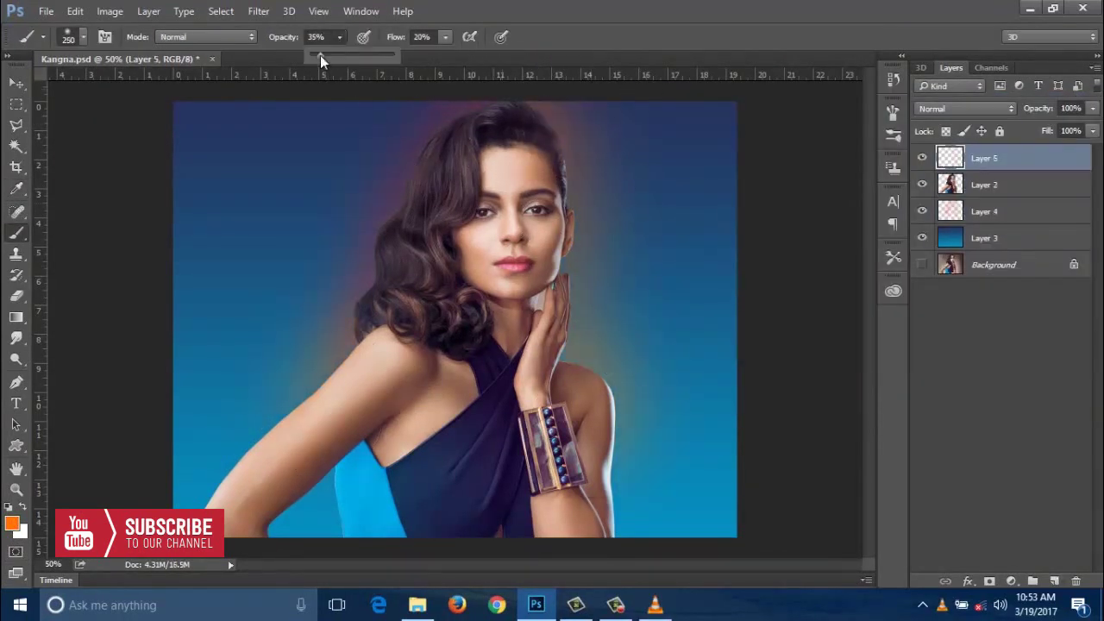
# Step: Gaussian-blur the red glow layer, then add a new layer above Layer 5 for hair colour
pyautogui.hotkey('alt', '[')
pyautogui.hotkey('alt', '[')
pyautogui.click(257, 12)
pyautogui.click(483, 296)
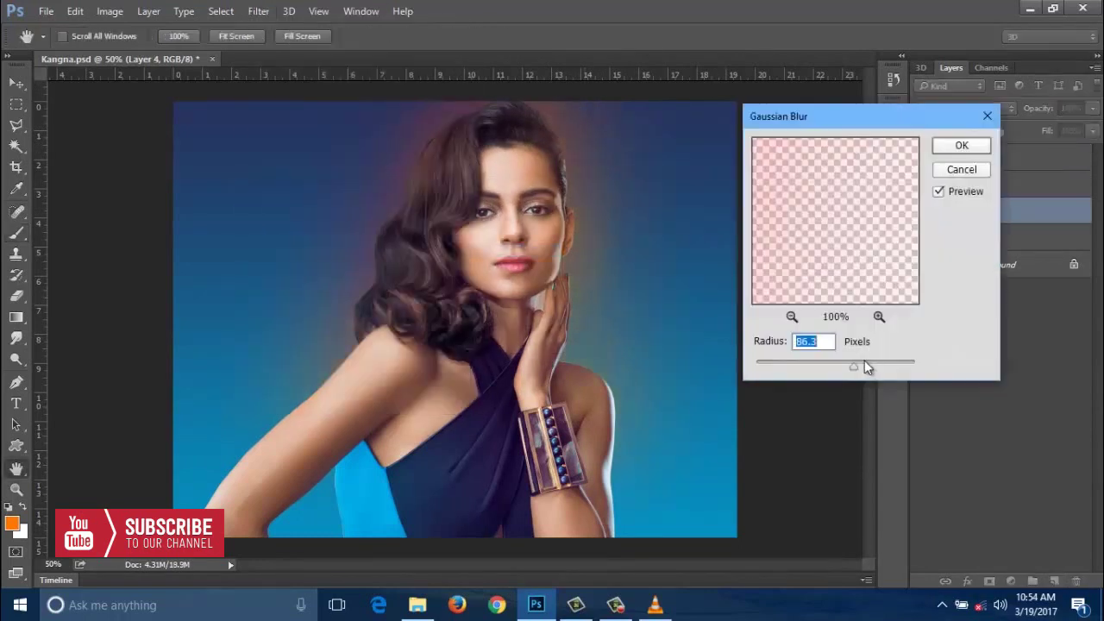
pyautogui.click(975, 148)
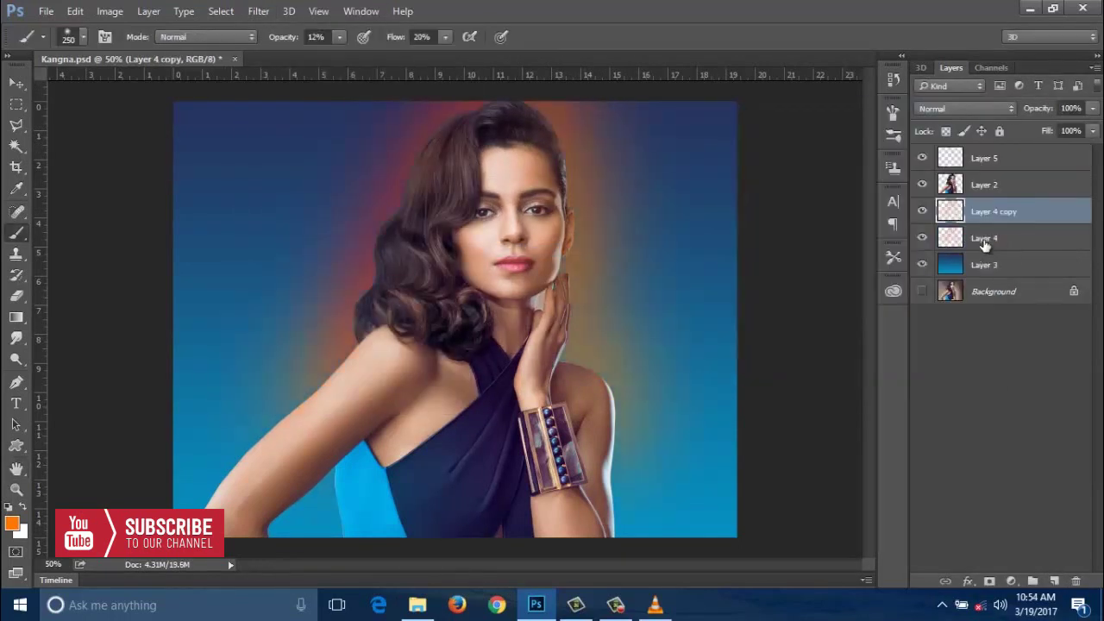
pyautogui.click(1036, 163)
pyautogui.hotkey('ctrl', 'shift', 'alt', 'n')
pyautogui.hotkey('ctrl', '+')
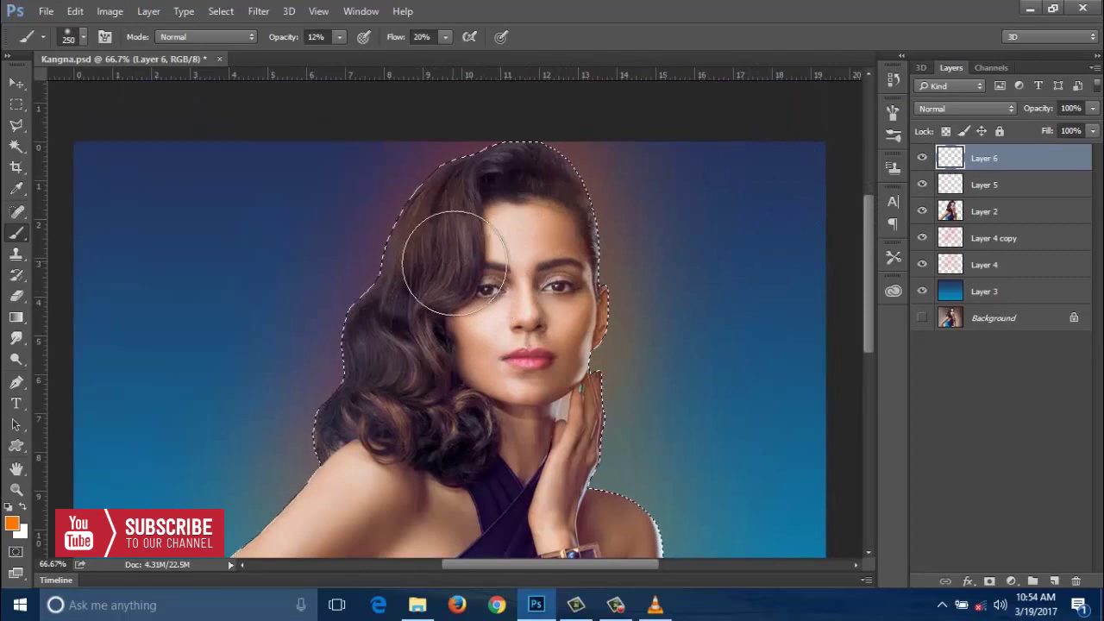
# Step: Paint blue over the top of the hair with a soft brush shrinking from 80 to 45 px
pyautogui.click(12, 522)
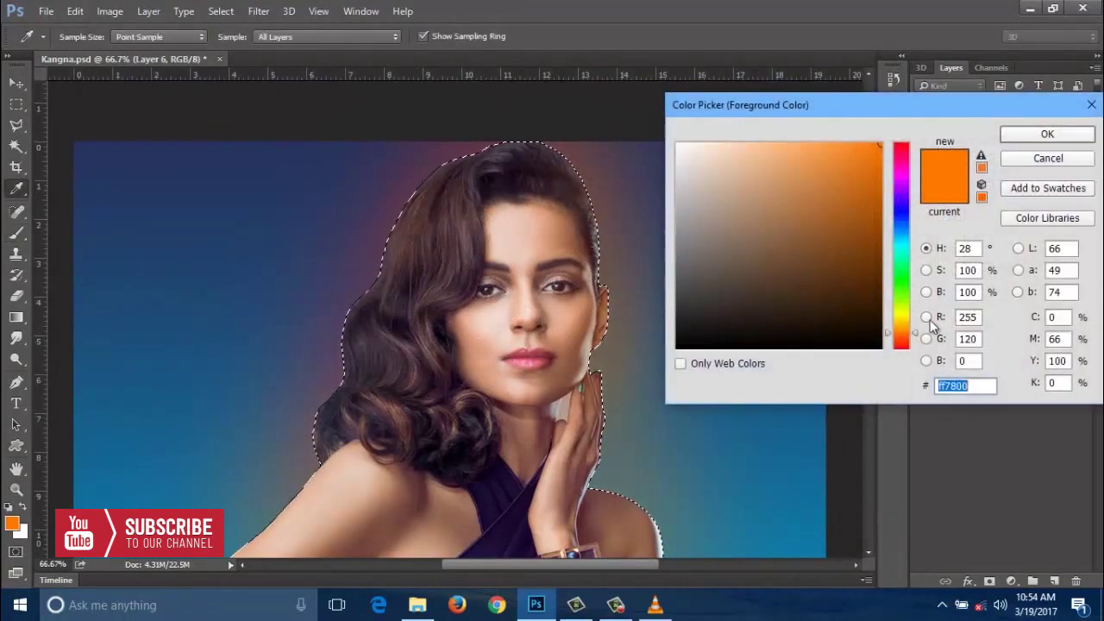
pyautogui.moveTo(903, 281); pyautogui.dragTo(910, 212)
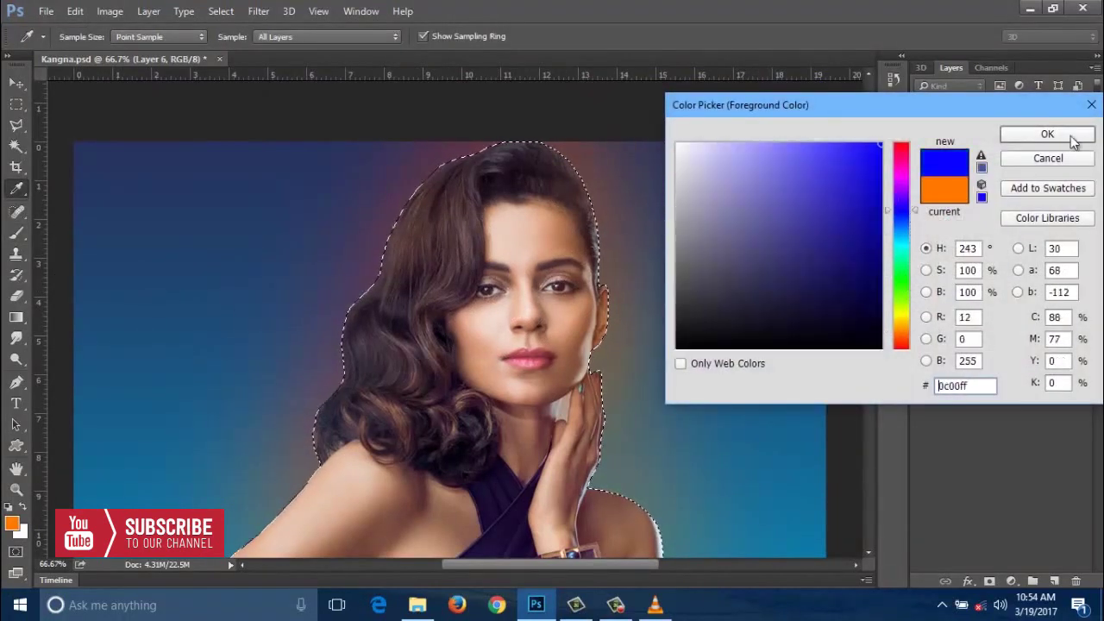
pyautogui.press('Return')
pyautogui.hotkey('ctrl', '+')
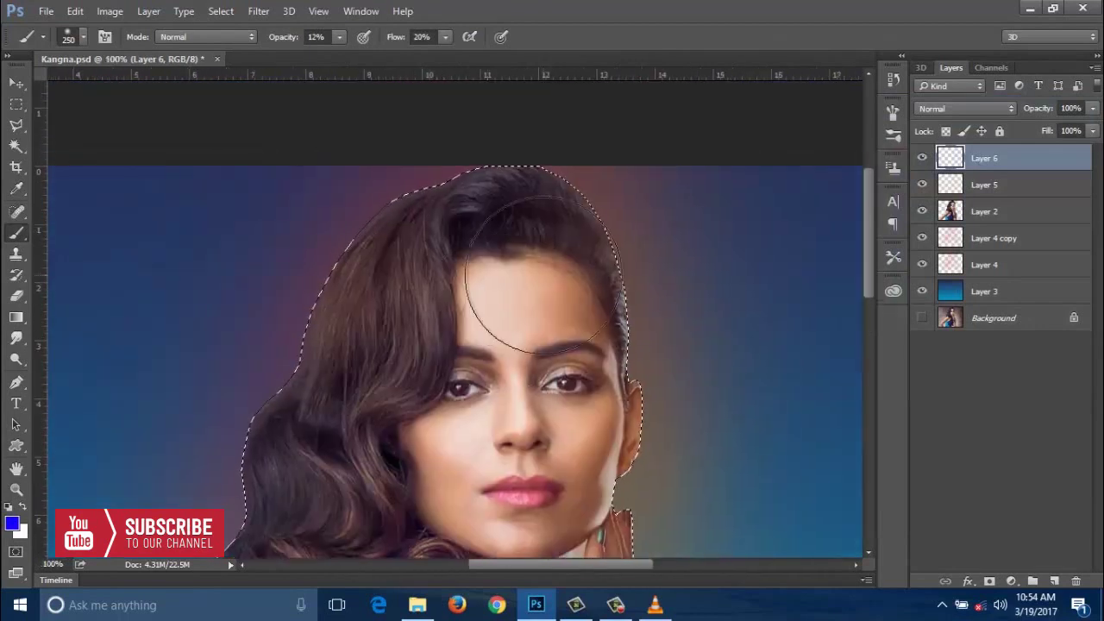
pyautogui.press('[')
pyautogui.press('[')
pyautogui.press('[')
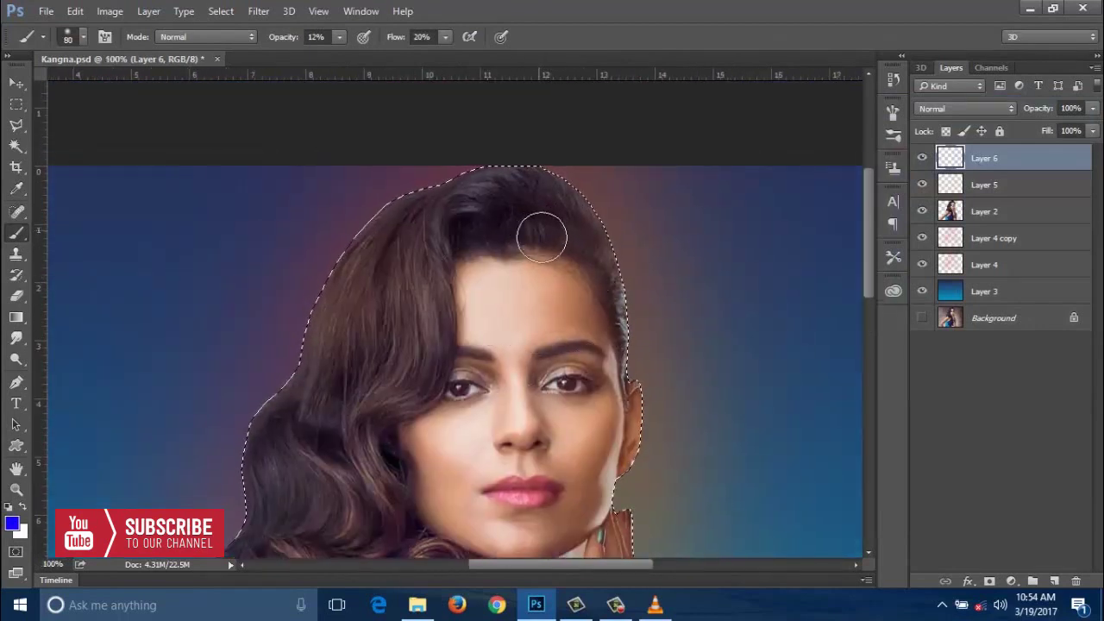
pyautogui.moveTo(523, 198)
pyautogui.mouseDown()
pyautogui.moveTo(518, 210)
pyautogui.moveTo(550, 184)
pyautogui.moveTo(562, 226)
pyautogui.moveTo(561, 207)
pyautogui.mouseUp()
pyautogui.moveTo(606, 254); pyautogui.dragTo(580, 199)
pyautogui.moveTo(438, 440)
pyautogui.mouseDown()
pyautogui.moveTo(438, 239)
pyautogui.moveTo(438, 387)
pyautogui.mouseUp()
pyautogui.press('[')
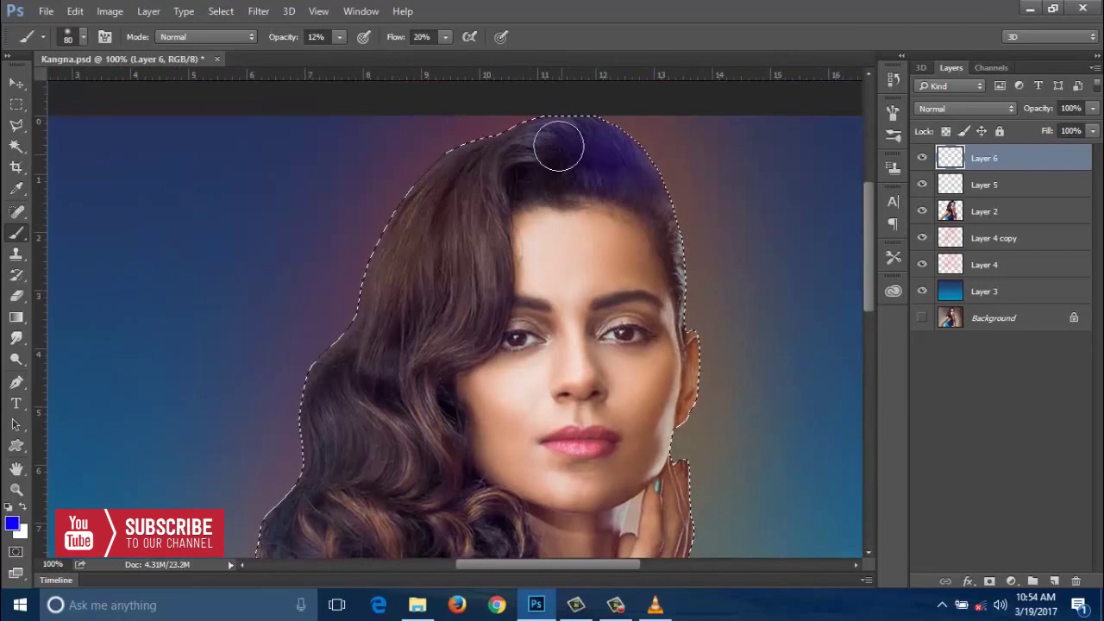
pyautogui.moveTo(559, 143)
pyautogui.mouseDown()
pyautogui.moveTo(486, 168)
pyautogui.moveTo(509, 153)
pyautogui.moveTo(498, 164)
pyautogui.moveTo(491, 321)
pyautogui.mouseUp()
pyautogui.press('[')
pyautogui.press('[')
pyautogui.press('[')
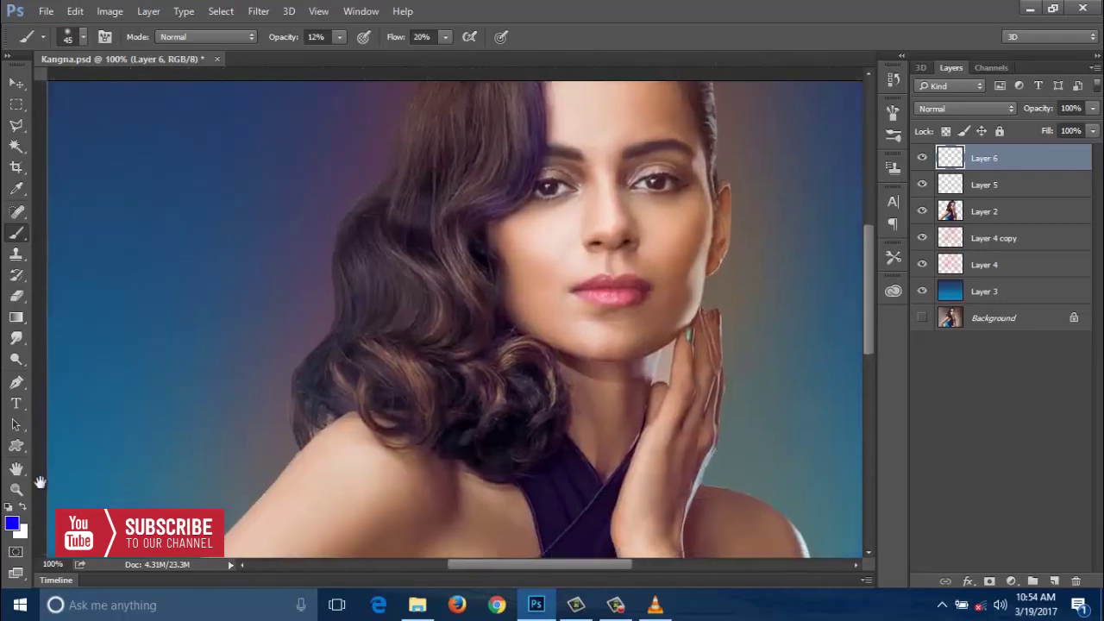
# Step: Switch the paint colour to orange and set a 90 px brush for the left hair edge
pyautogui.click(12, 523)
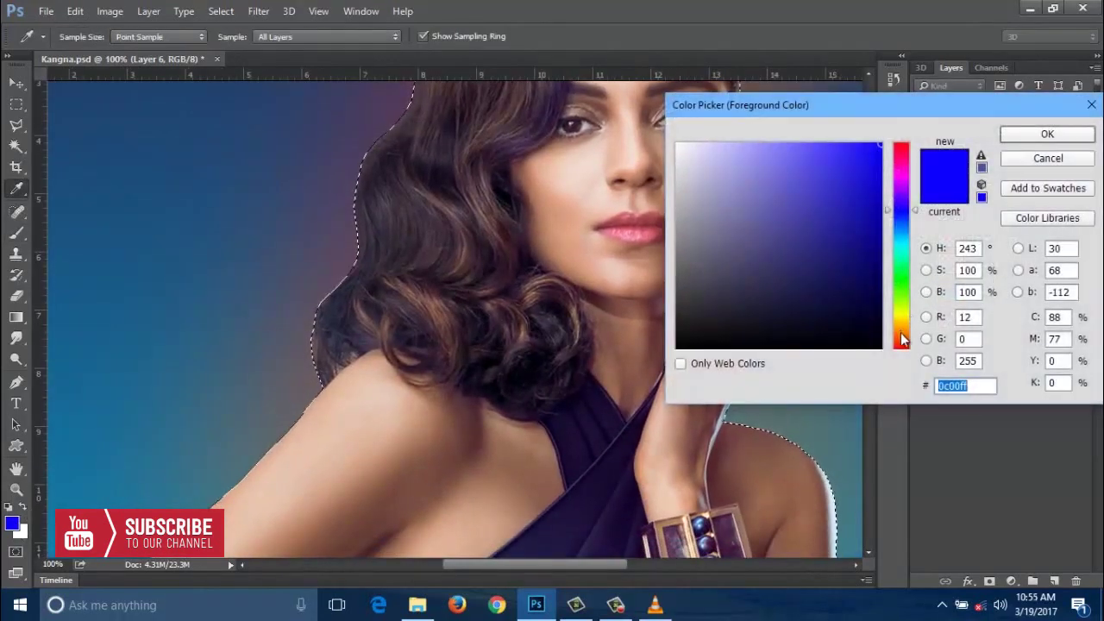
pyautogui.click(902, 339)
pyautogui.moveTo(900, 322); pyautogui.dragTo(904, 337)
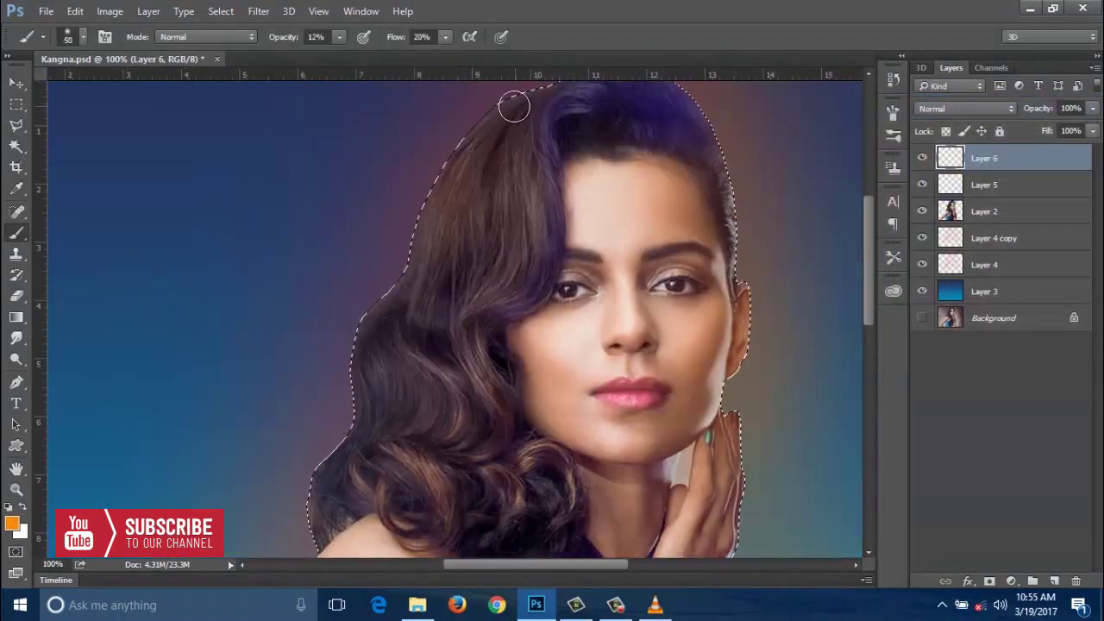
pyautogui.moveTo(519, 116)
pyautogui.mouseDown()
pyautogui.moveTo(523, 153)
pyautogui.moveTo(449, 234)
pyautogui.moveTo(396, 342)
pyautogui.moveTo(429, 251)
pyautogui.mouseUp()
pyautogui.press(']')
pyautogui.press(']')
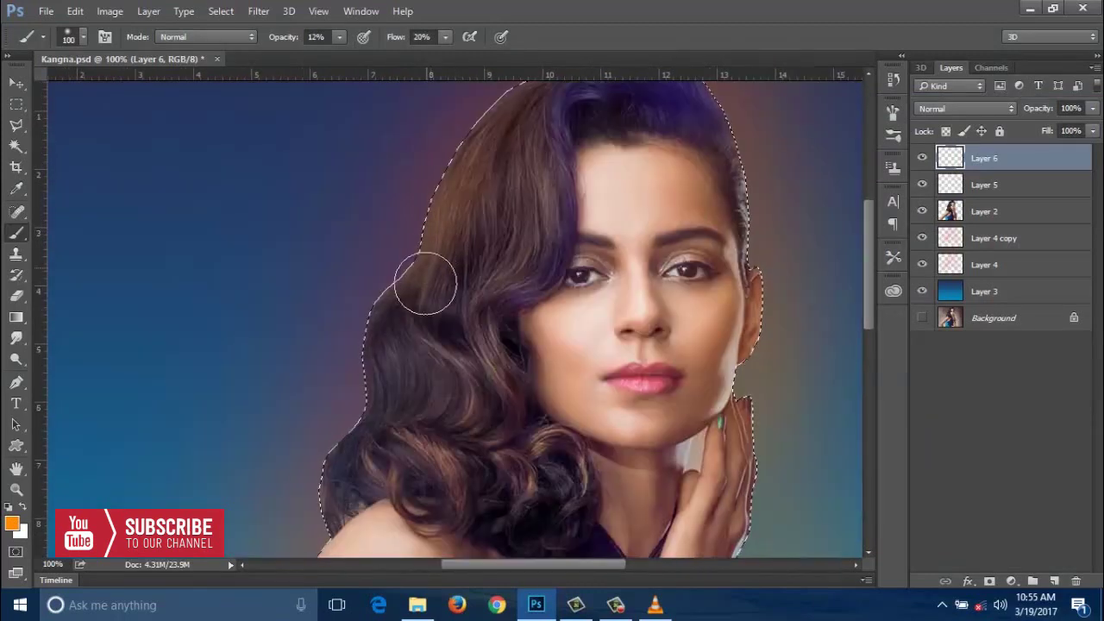
pyautogui.press('[')
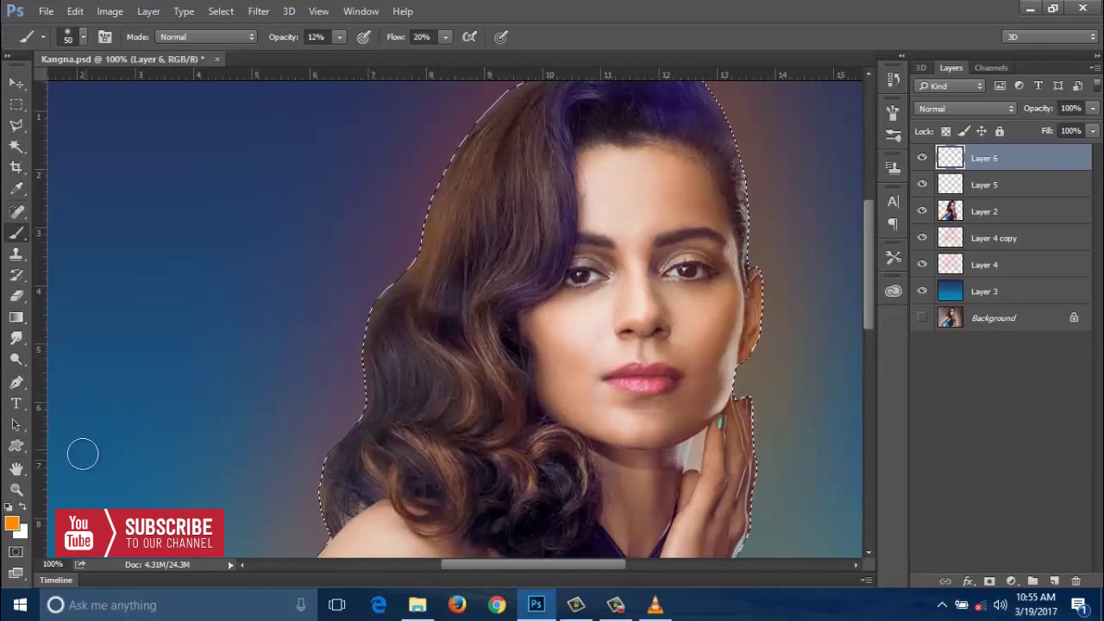
# Step: Brush red down the left hair edge and lower curls at 80–45 px, then zoom out
pyautogui.click(11, 524)
pyautogui.moveTo(901, 331); pyautogui.dragTo(905, 386)
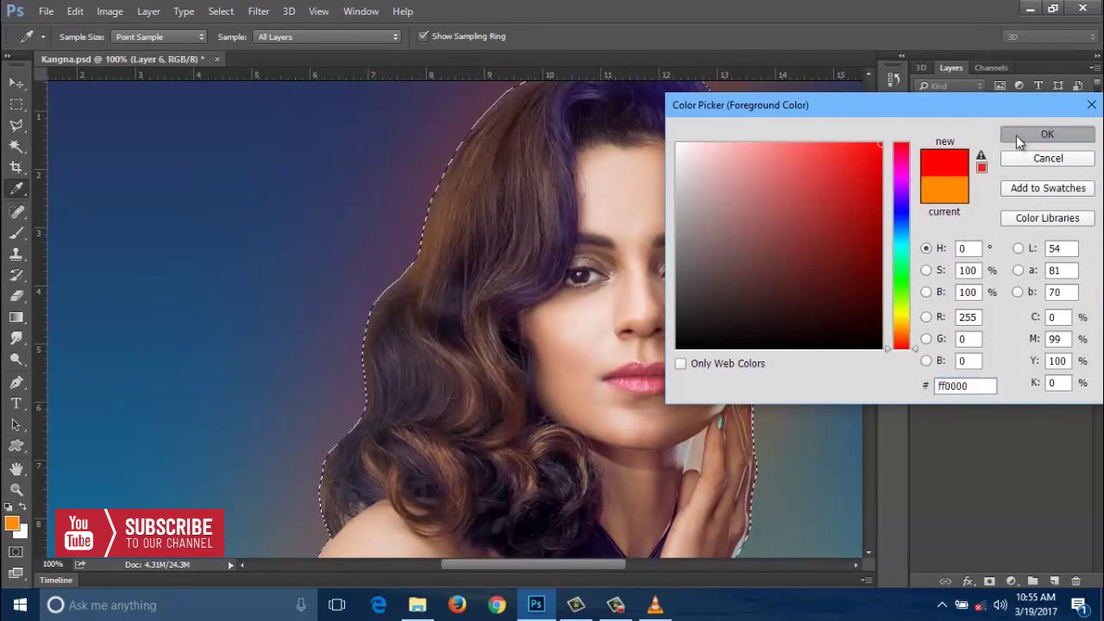
pyautogui.click(1046, 135)
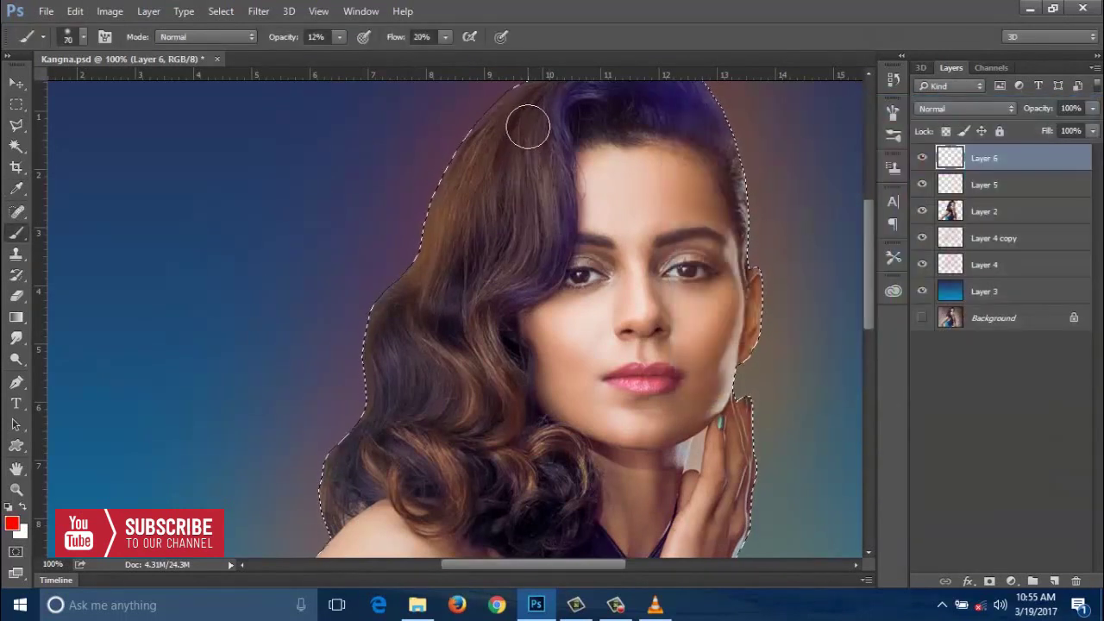
pyautogui.press(']')
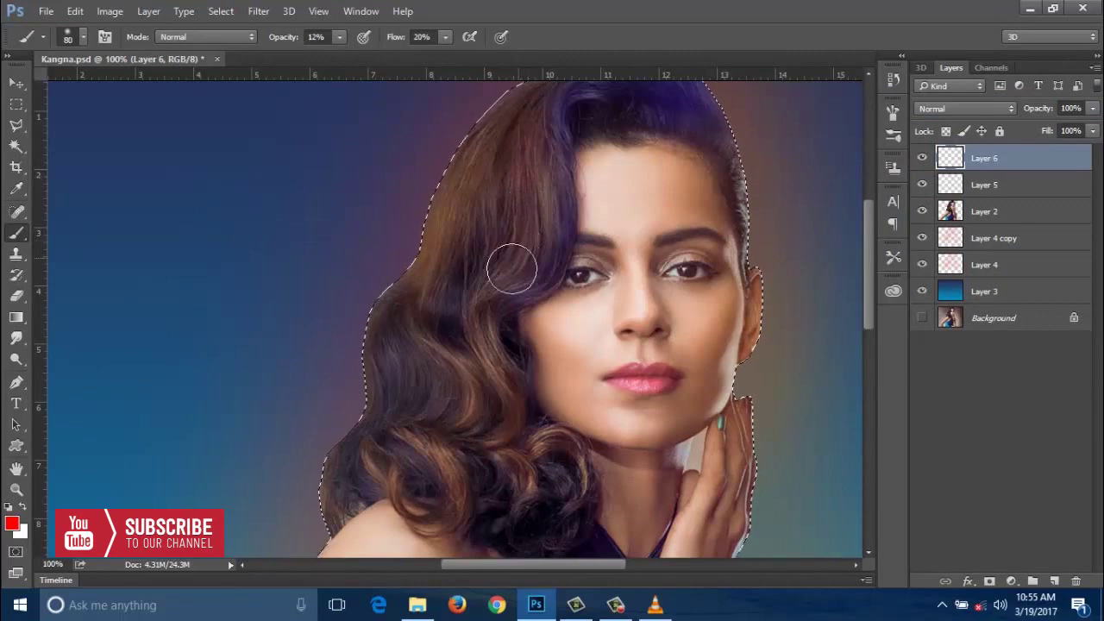
pyautogui.moveTo(513, 187)
pyautogui.mouseDown()
pyautogui.moveTo(444, 260)
pyautogui.moveTo(496, 191)
pyautogui.mouseUp()
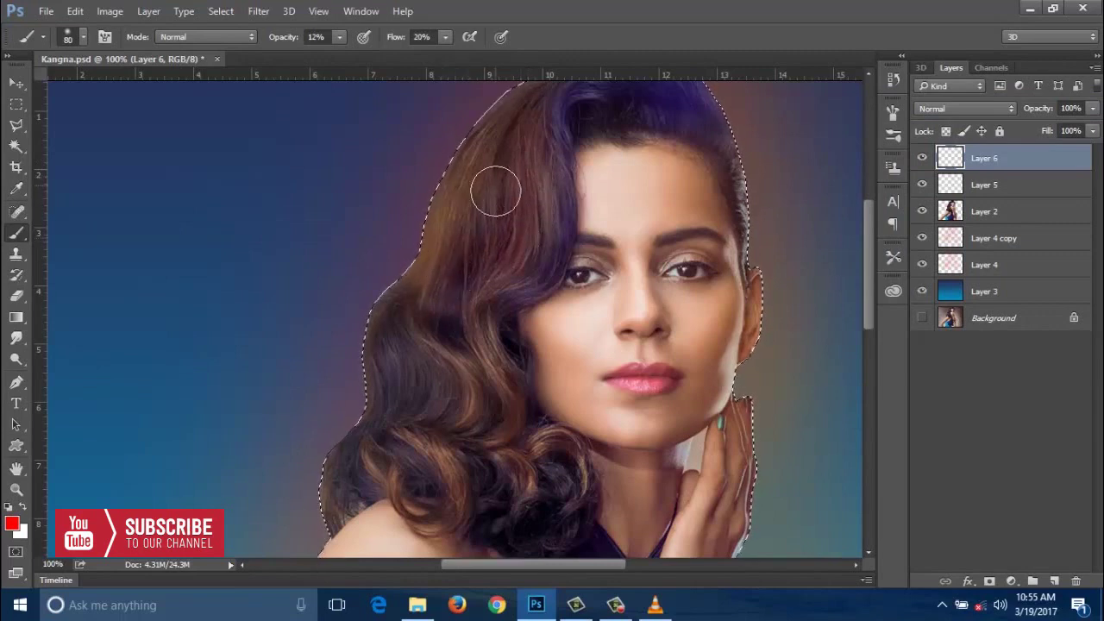
pyautogui.press('[')
pyautogui.press('[')
pyautogui.press('[')
pyautogui.press('[')
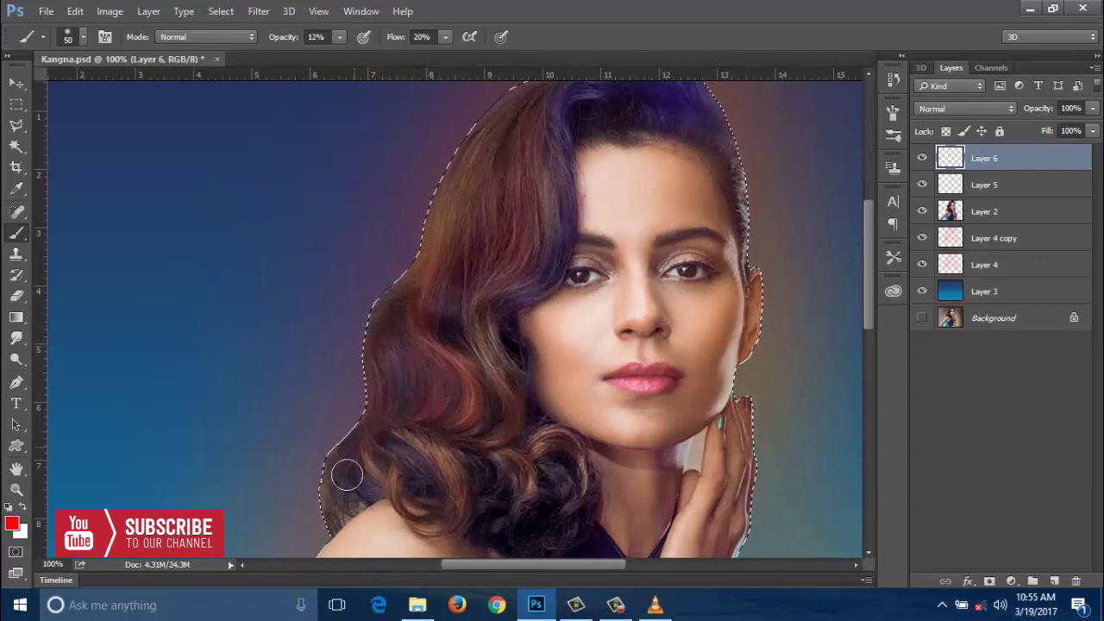
pyautogui.hotkey('ctrl', '-')
pyautogui.hotkey('ctrl', '-')
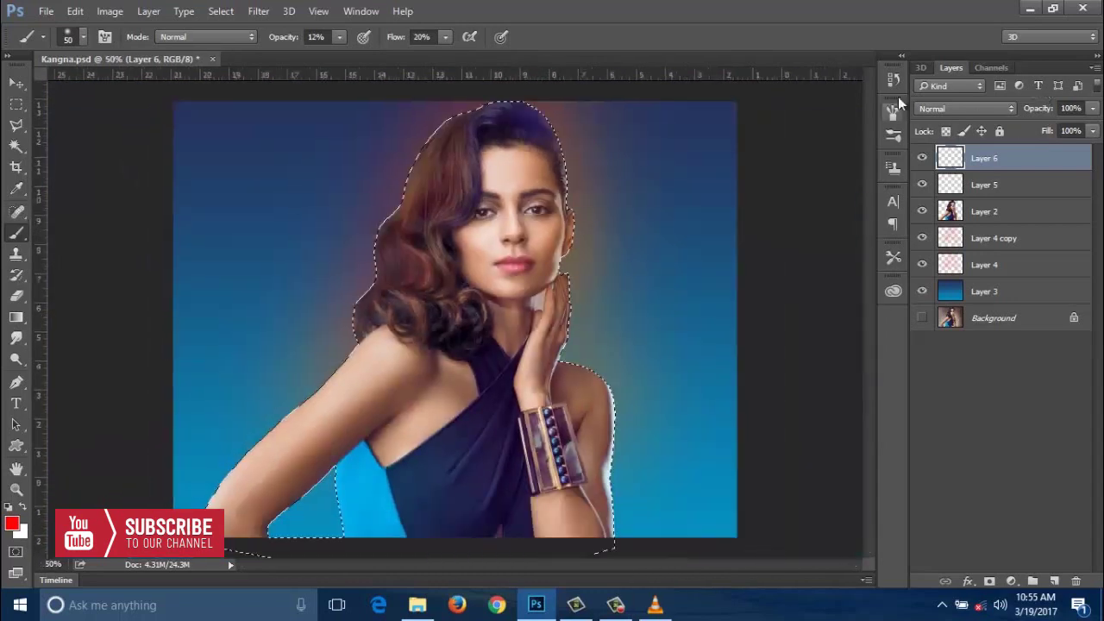
# Step: Try Overlay, Soft Light and Normal blending on Layer 6, settling on Color
pyautogui.click(952, 109)
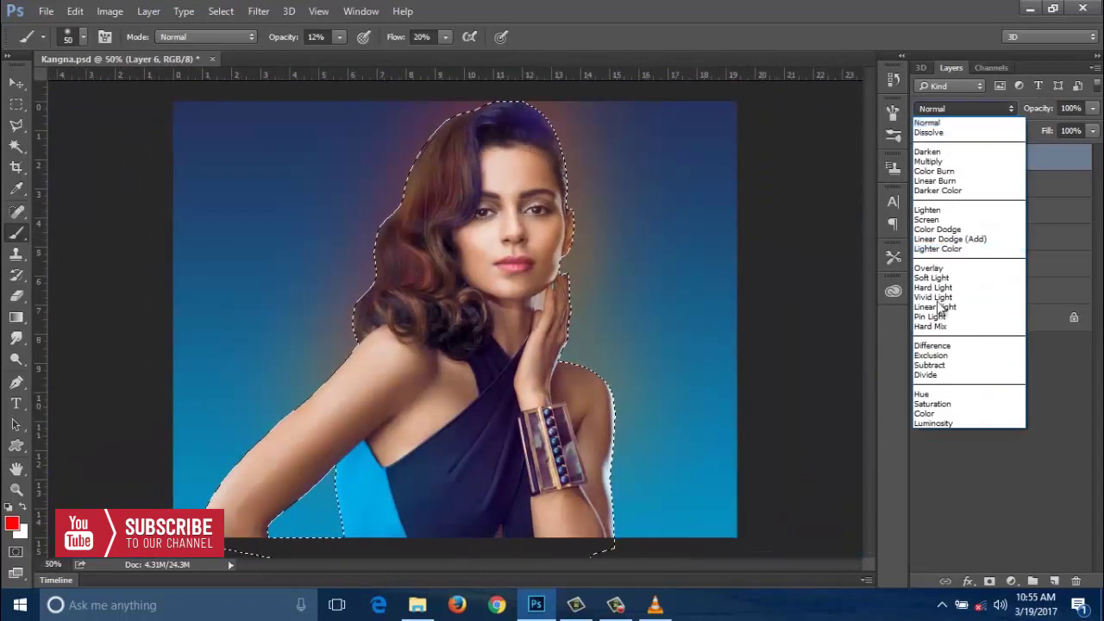
pyautogui.click(930, 268)
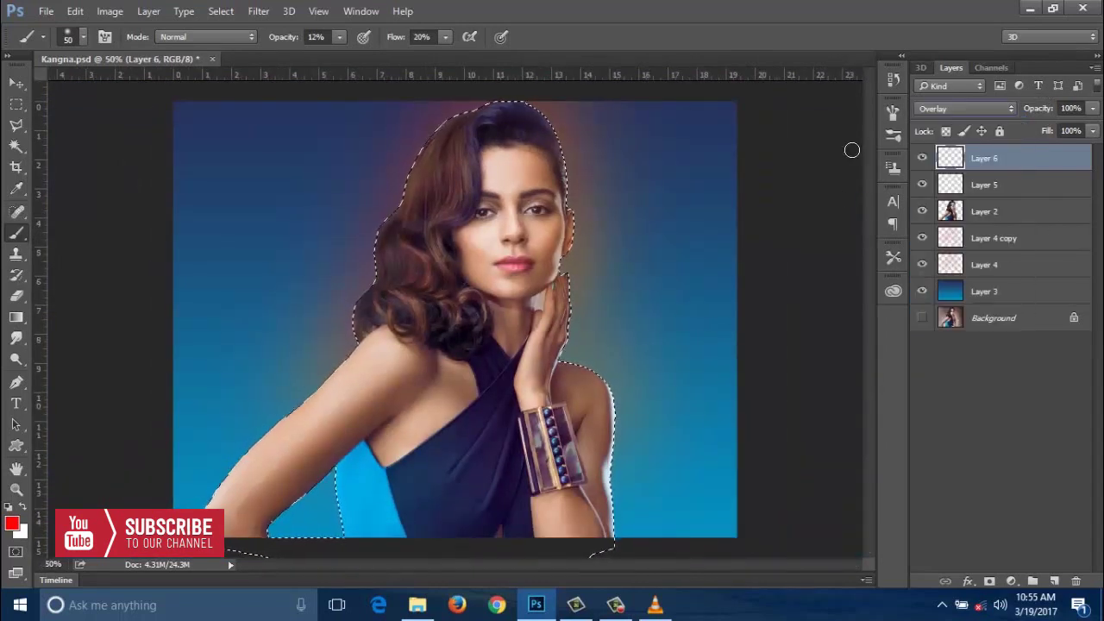
pyautogui.press('Down')
pyautogui.click(958, 108)
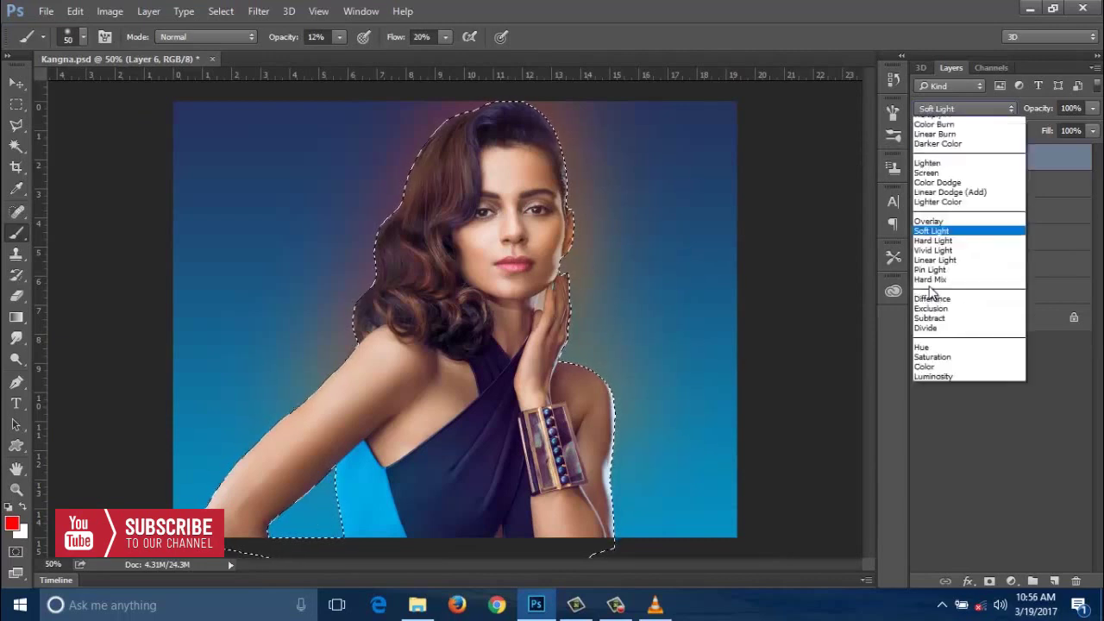
pyautogui.click(925, 415)
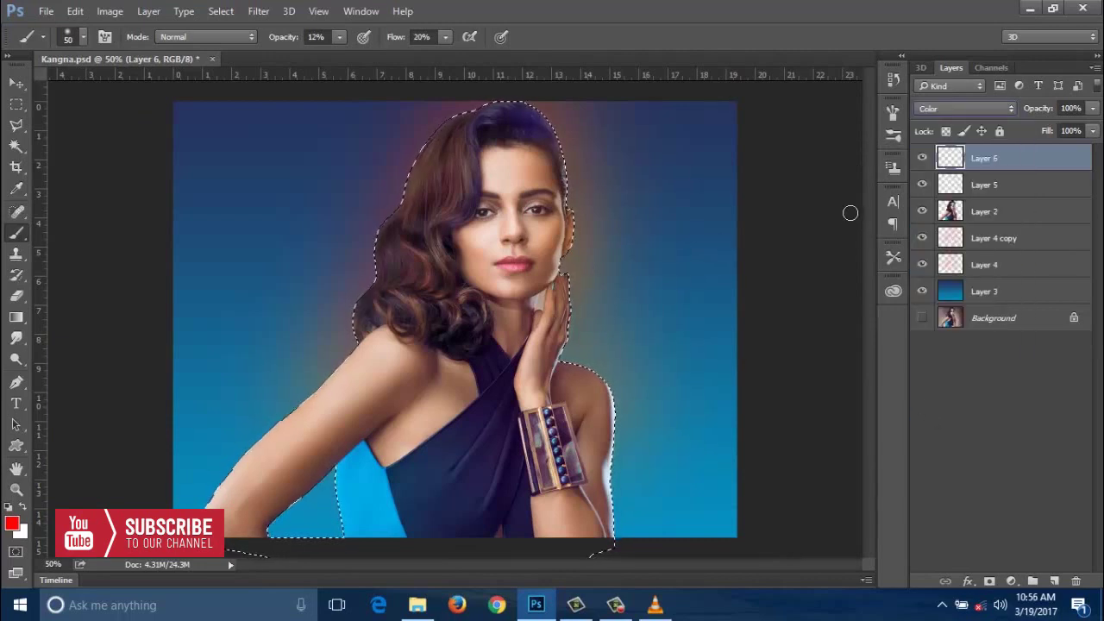
pyautogui.click(962, 109)
pyautogui.click(948, 122)
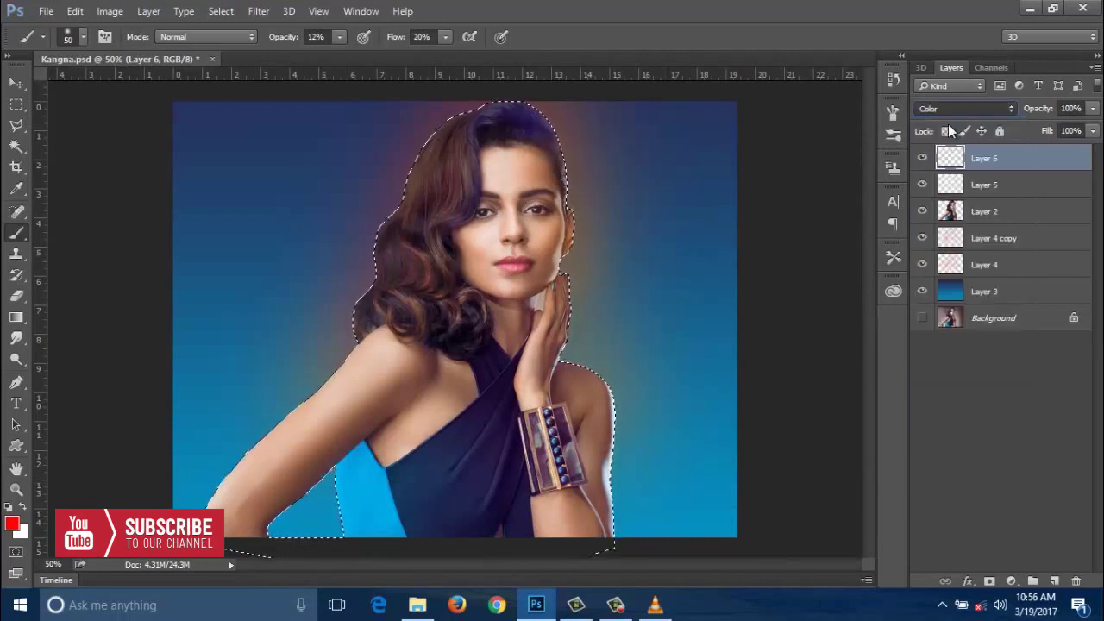
pyautogui.click(947, 107)
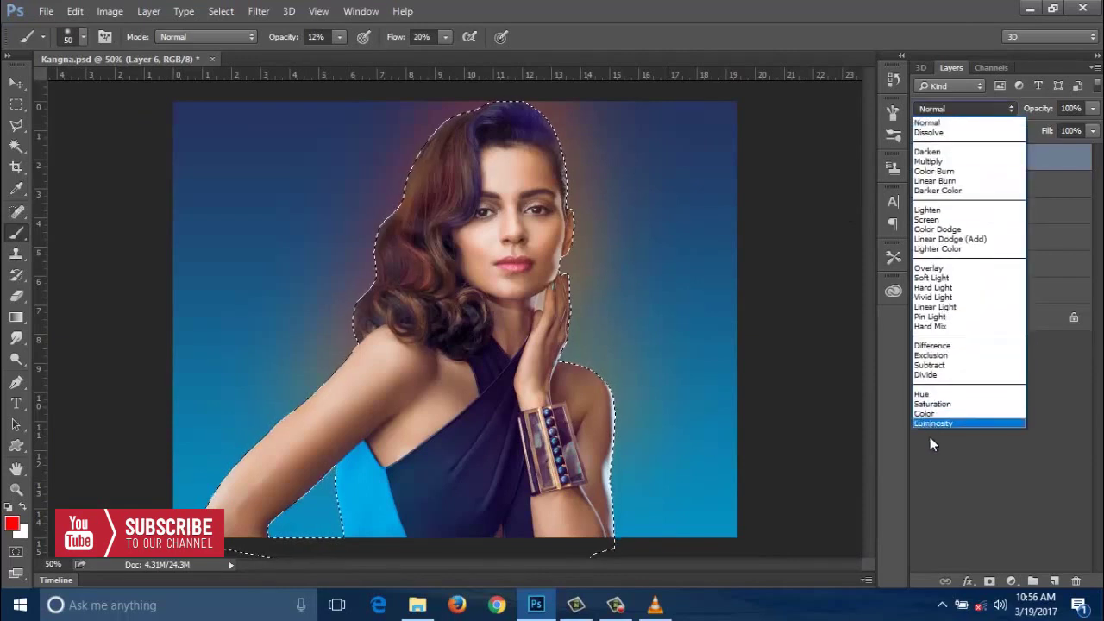
pyautogui.click(937, 414)
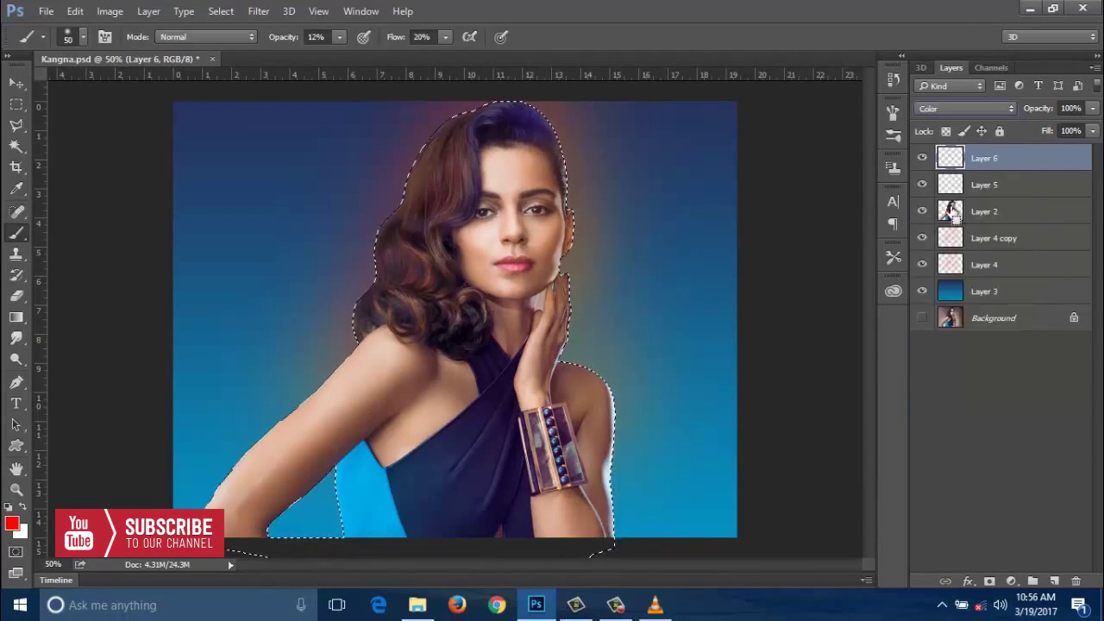
# Step: Deselect the woman's outline, undoing a stray new empty layer
pyautogui.hotkey('ctrl', 'd')
pyautogui.hotkey('ctrl', 'shift', 'alt', 'n')
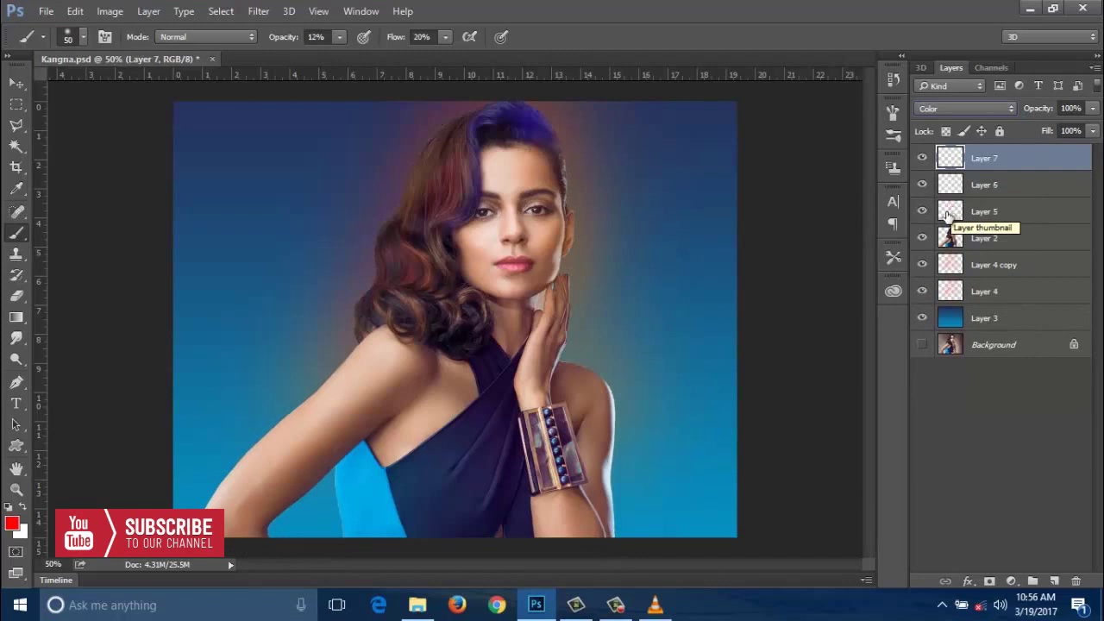
pyautogui.hotkey('ctrl', 'z')
pyautogui.keyDown('ctrl'); pyautogui.click(949, 212); pyautogui.keyUp('ctrl')
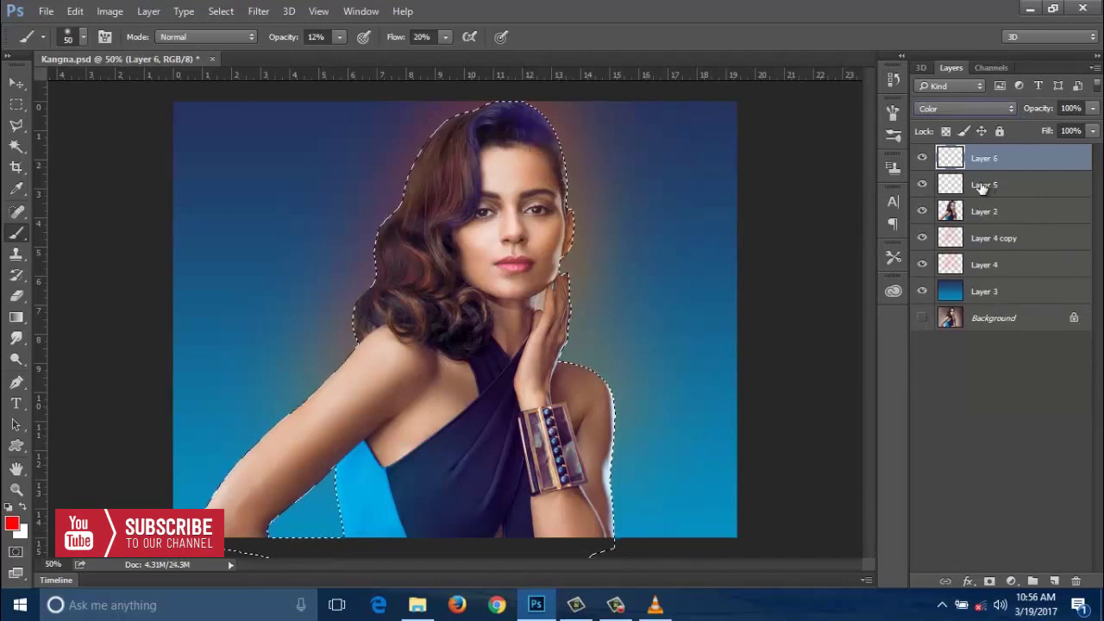
pyautogui.hotkey('ctrl', 'd')
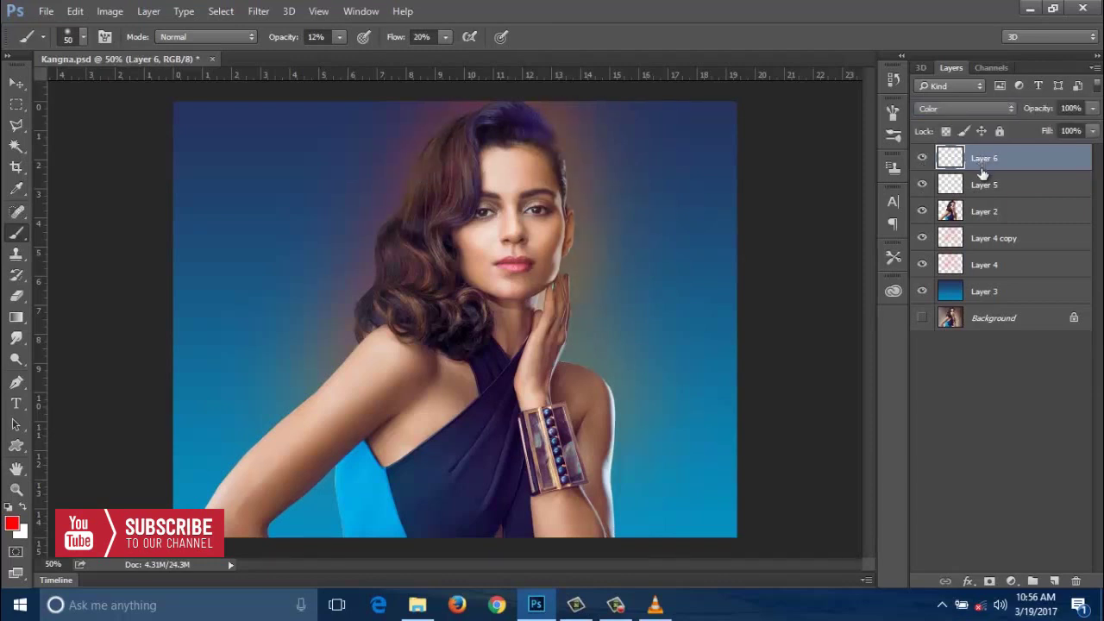
# Step: Duplicate Layer 6 as Layer 6 copy with the top of the hair in view
pyautogui.hotkey('ctrl', 'j')
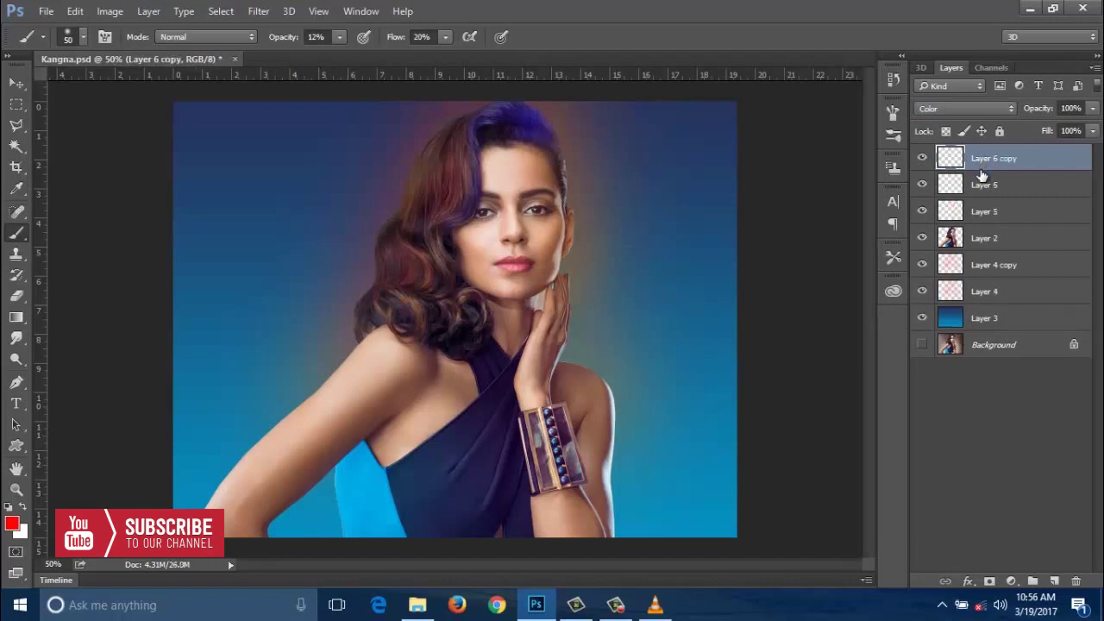
pyautogui.hotkey('ctrl', 'z')
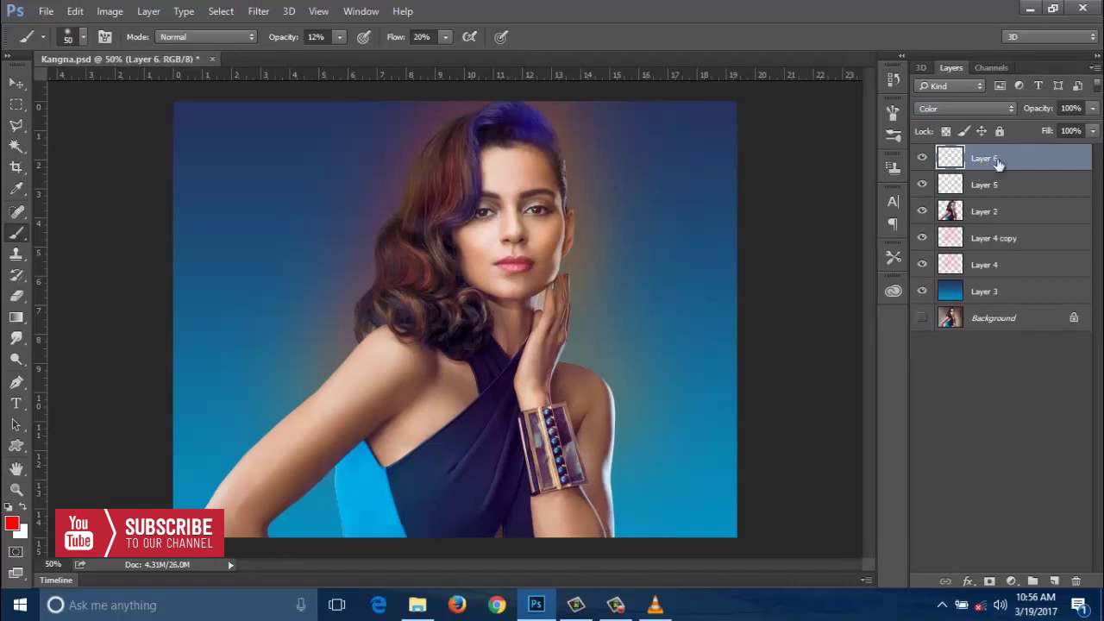
pyautogui.scroll(1, 677, 233)
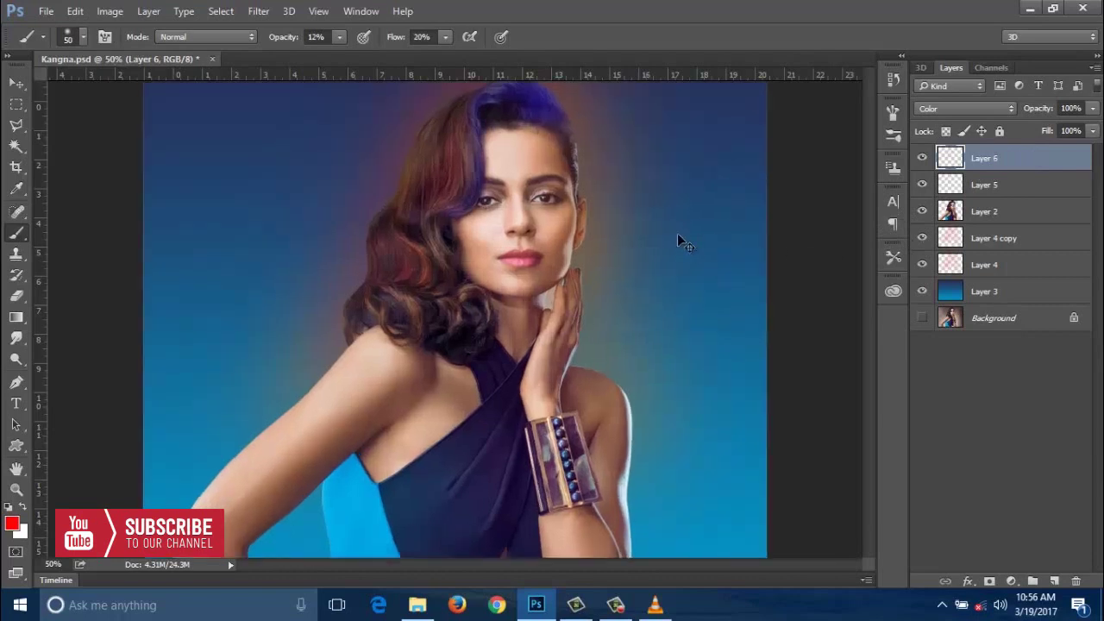
pyautogui.moveTo(648, 247); pyautogui.dragTo(651, 390)
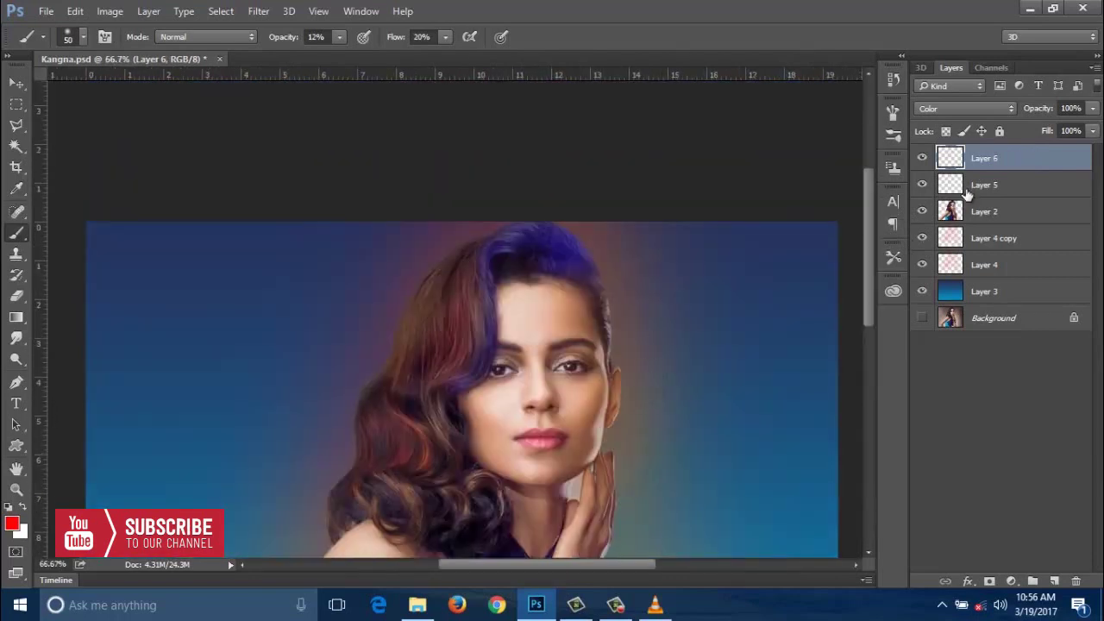
pyautogui.hotkey('ctrl', 'j')
# Step: Erase some blue tint from the hair's crown with the Eraser at 16% flow
pyautogui.press('e')
pyautogui.hotkey('alt', 'e')
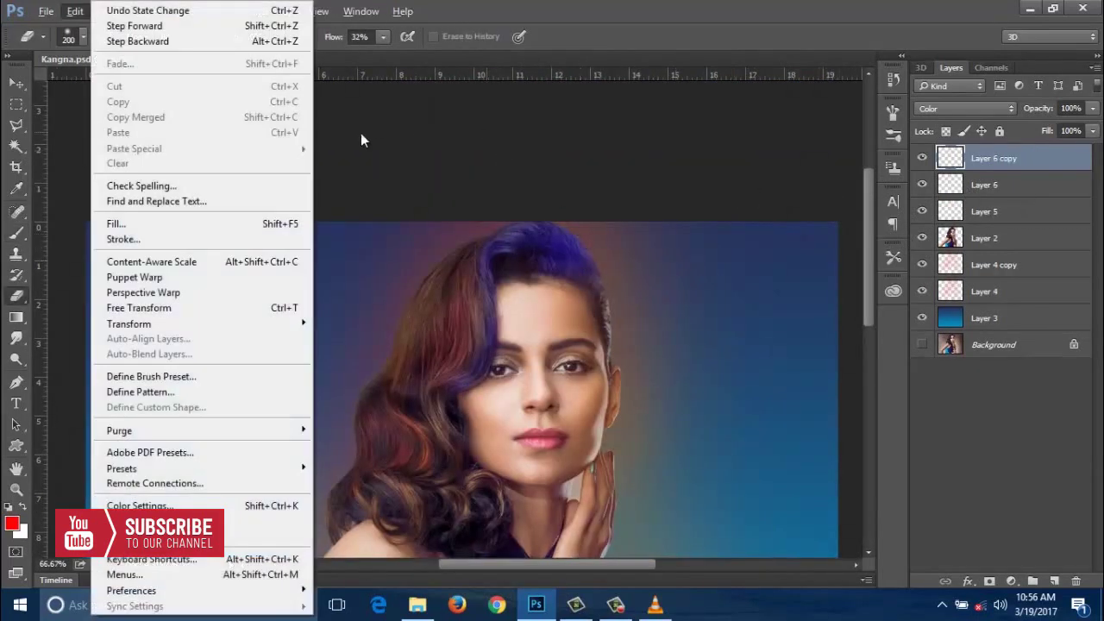
pyautogui.press('Escape')
pyautogui.hotkey('alt', 'e')
pyautogui.press('Escape')
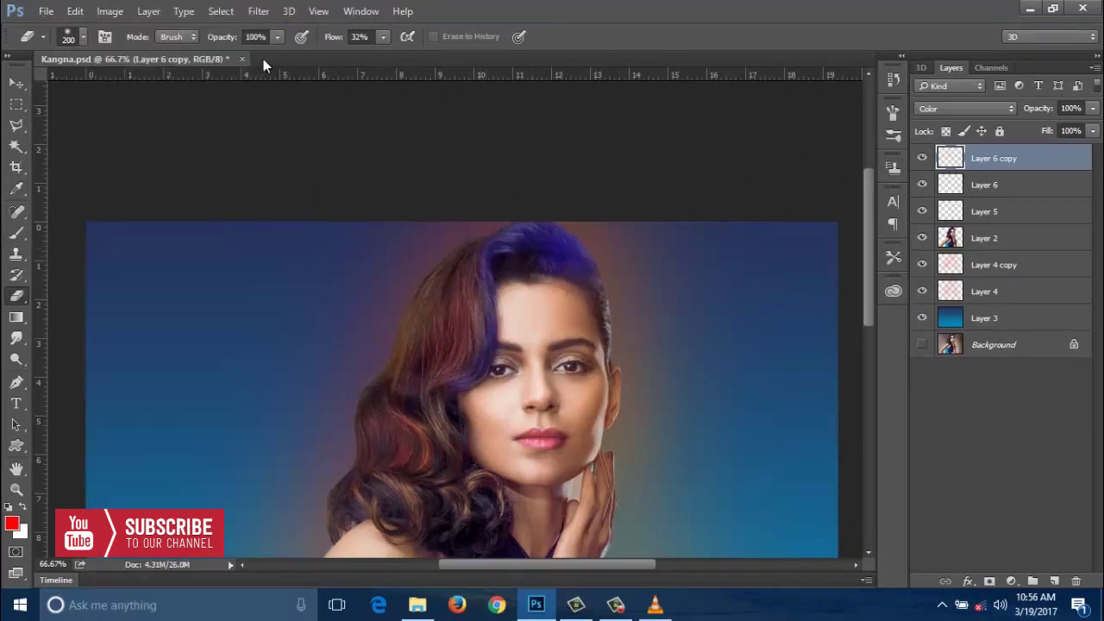
pyautogui.click(382, 37)
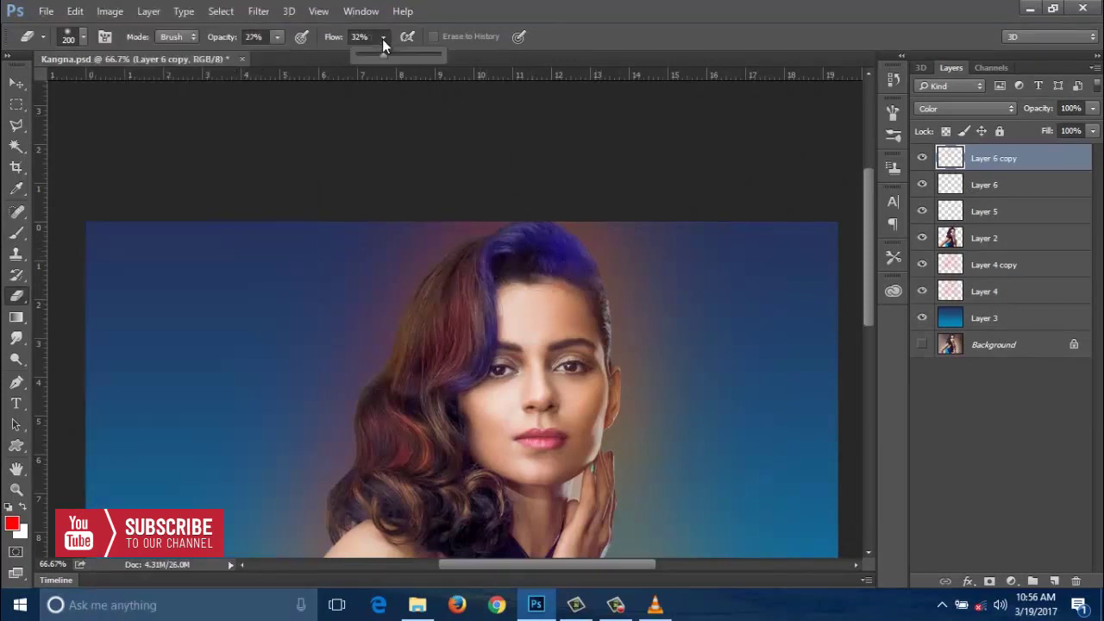
pyautogui.moveTo(383, 55); pyautogui.dragTo(369, 55)
pyautogui.moveTo(536, 243)
pyautogui.mouseDown()
pyautogui.moveTo(574, 266)
pyautogui.moveTo(517, 212)
pyautogui.moveTo(506, 234)
pyautogui.moveTo(528, 237)
pyautogui.mouseUp()
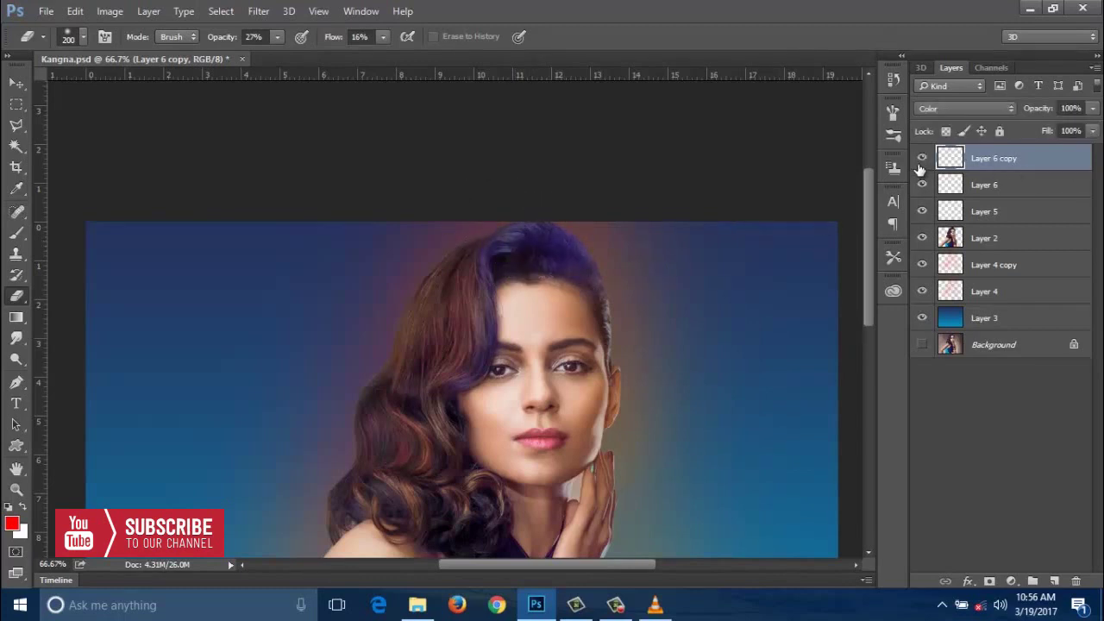
# Step: Remove Layer 6 copy and clip Layer 6 to the layer below
pyautogui.hotkey('ctrl', 'e')
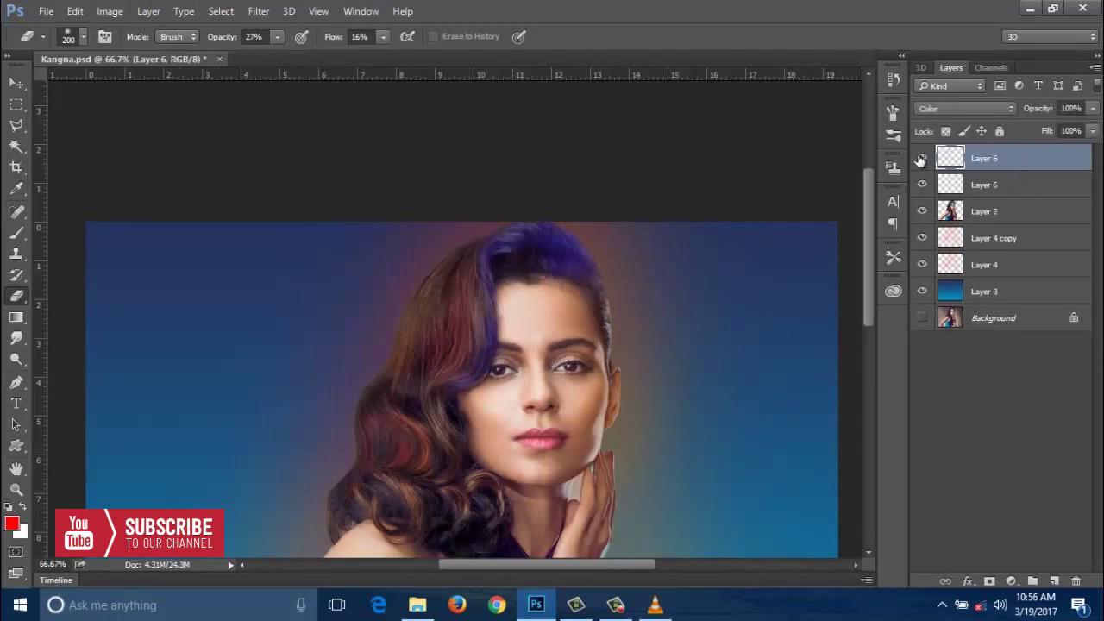
pyautogui.click(922, 159)
pyautogui.rightClick(1008, 162)
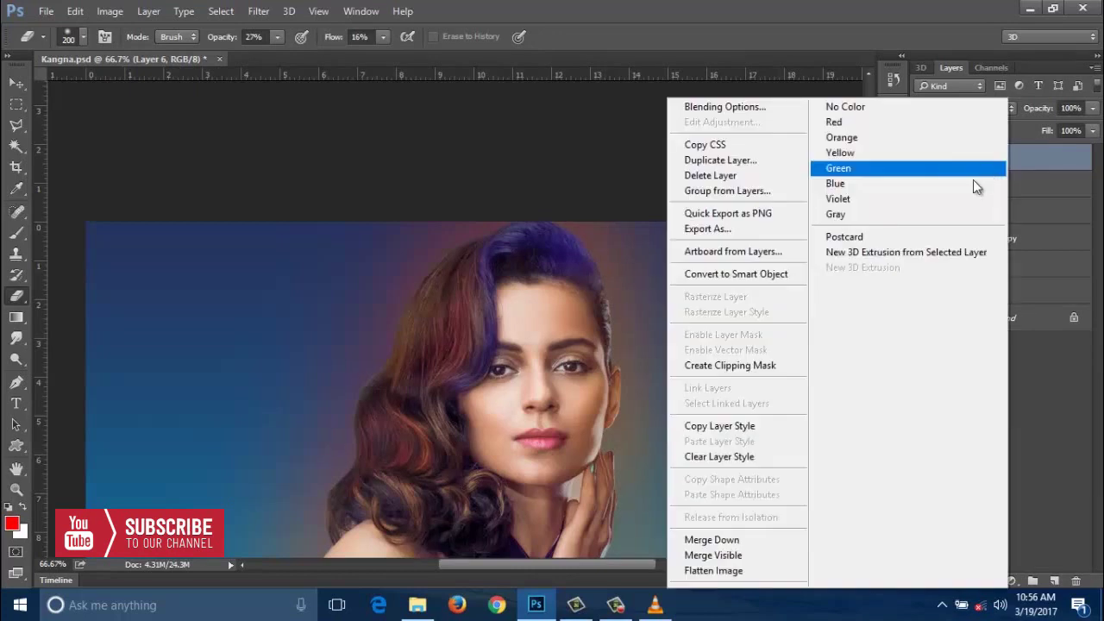
pyautogui.click(759, 364)
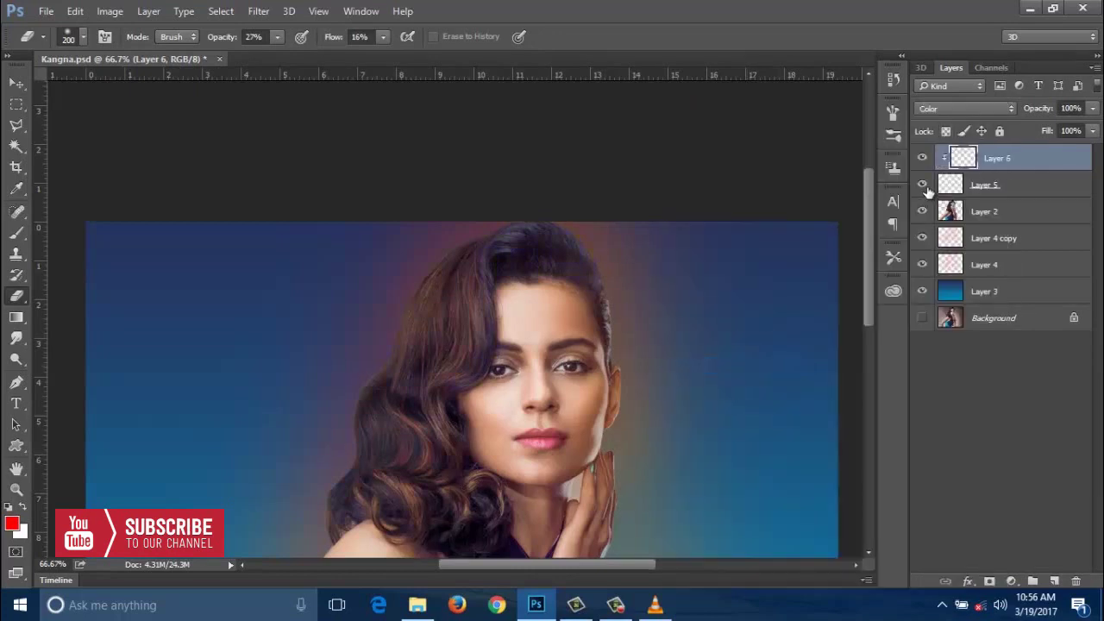
# Step: Move Layer 6 below Layer 5 and set it to Overlay blending after trying Screen
pyautogui.moveTo(1017, 170); pyautogui.dragTo(1018, 200)
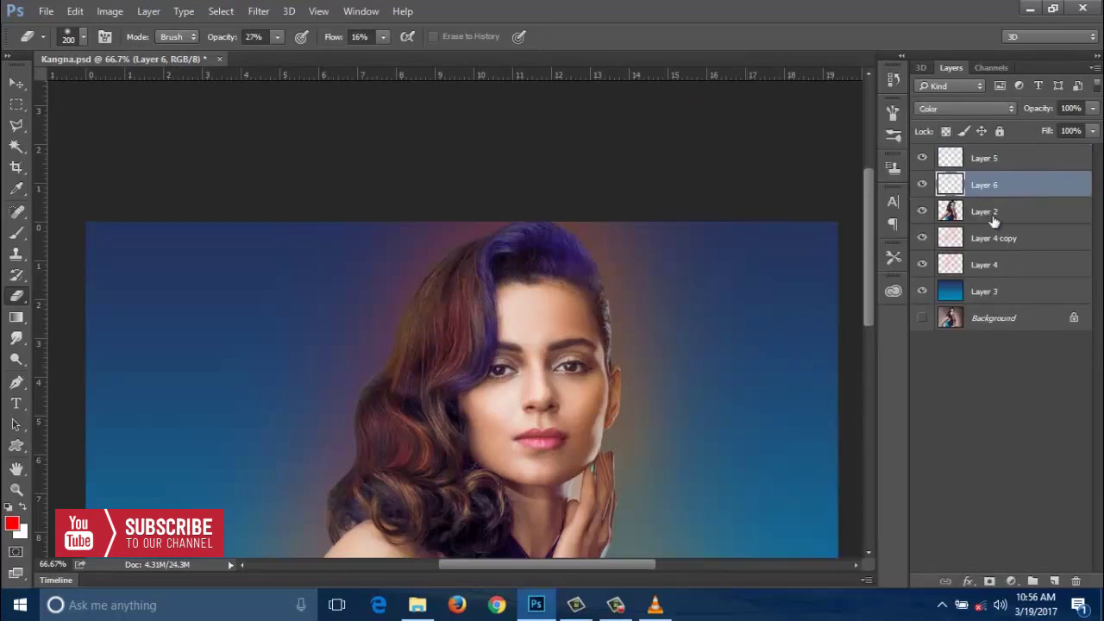
pyautogui.click(932, 115)
pyautogui.click(938, 215)
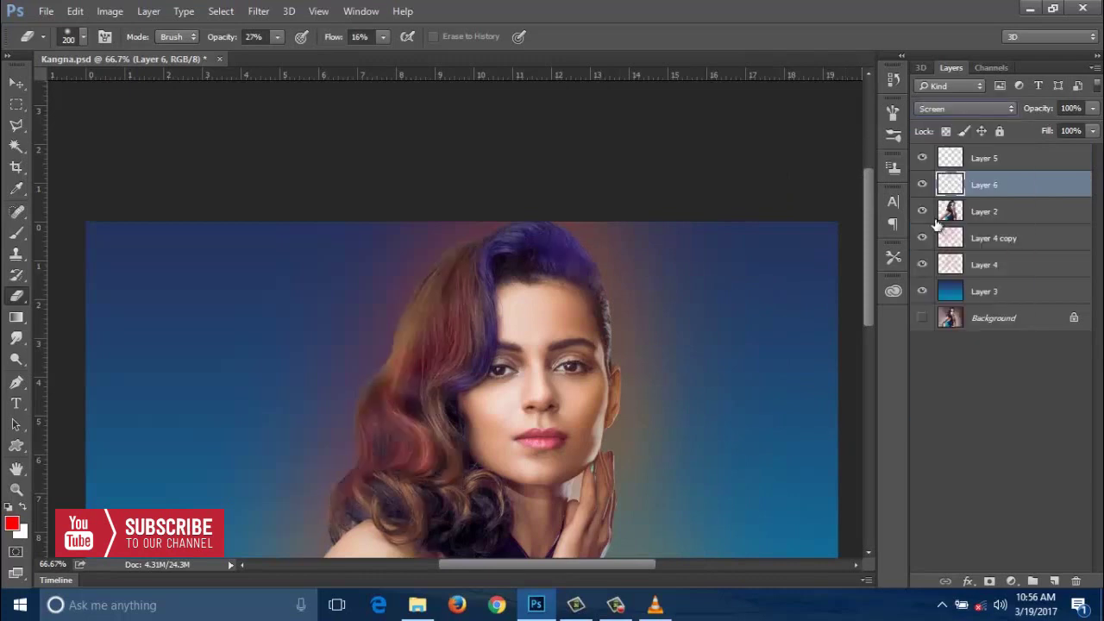
pyautogui.click(939, 112)
pyautogui.click(984, 268)
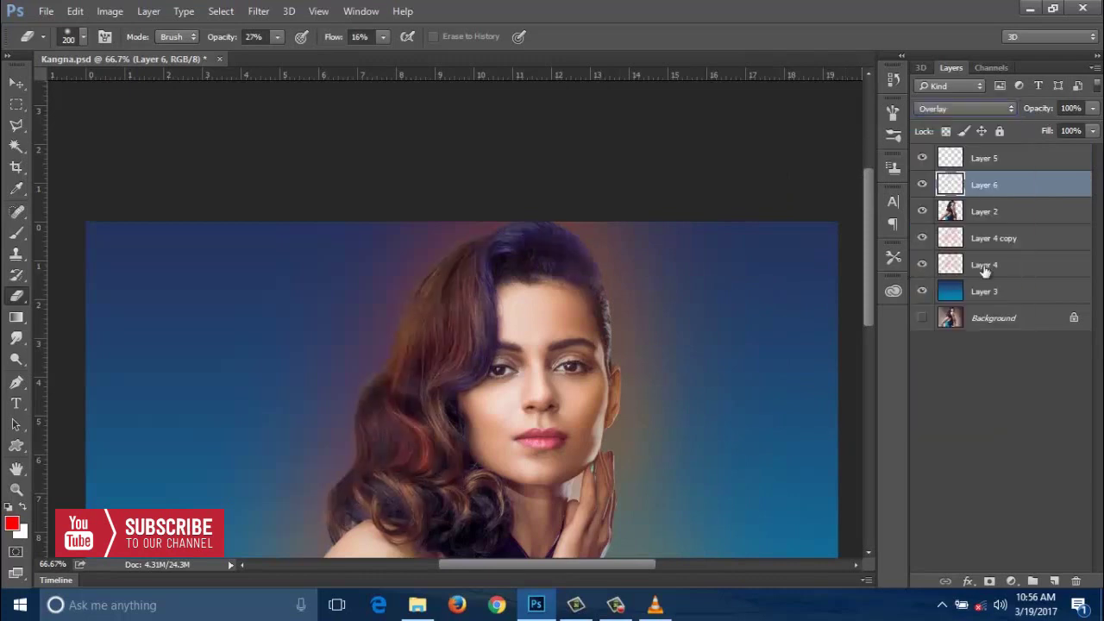
pyautogui.hotkey('ctrl', '-')
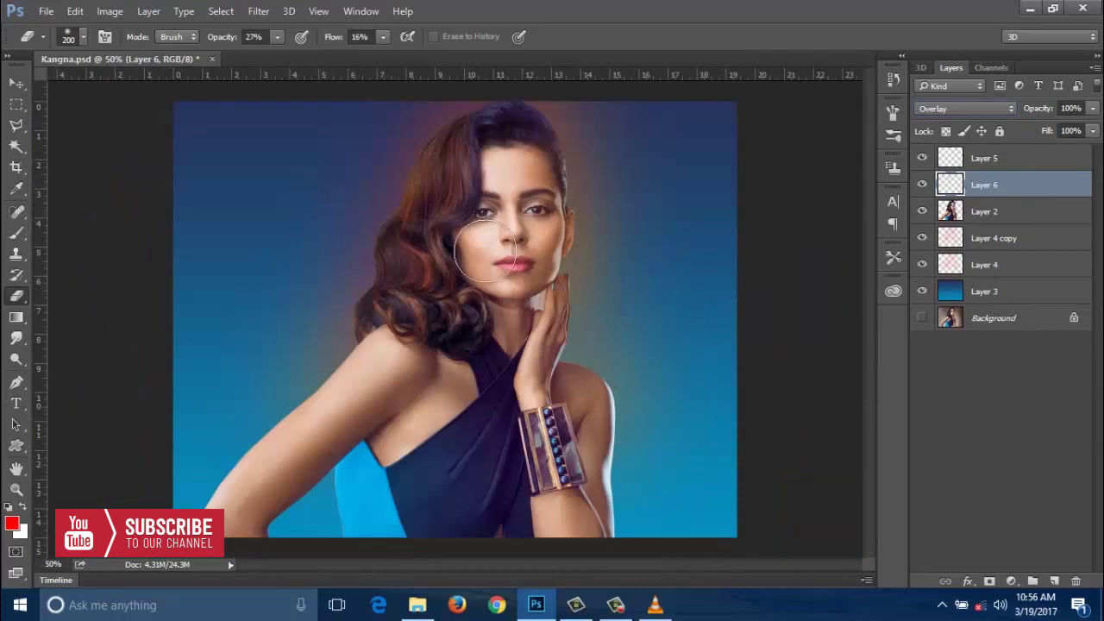
# Step: Zoom in on the face with the Brush tool and load the woman's outline as a selection
pyautogui.hotkey('ctrl', '+')
pyautogui.hotkey('ctrl', '+')
pyautogui.press('b')
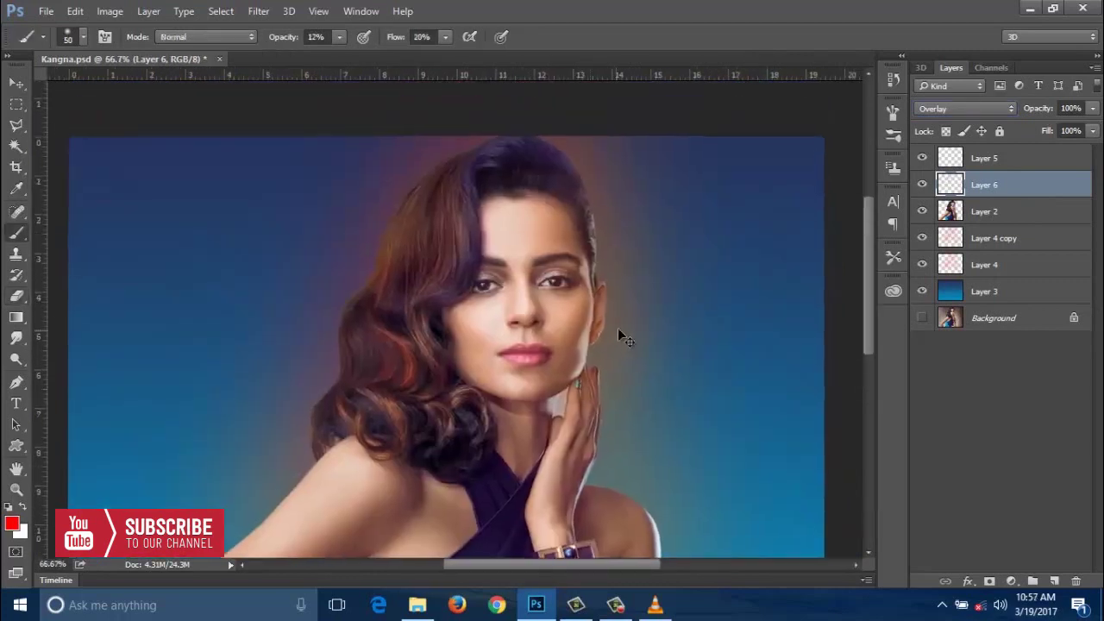
pyautogui.moveTo(618, 328); pyautogui.dragTo(641, 313)
pyautogui.hscroll(2, 727, 299)
pyautogui.scroll(1, 727, 298)
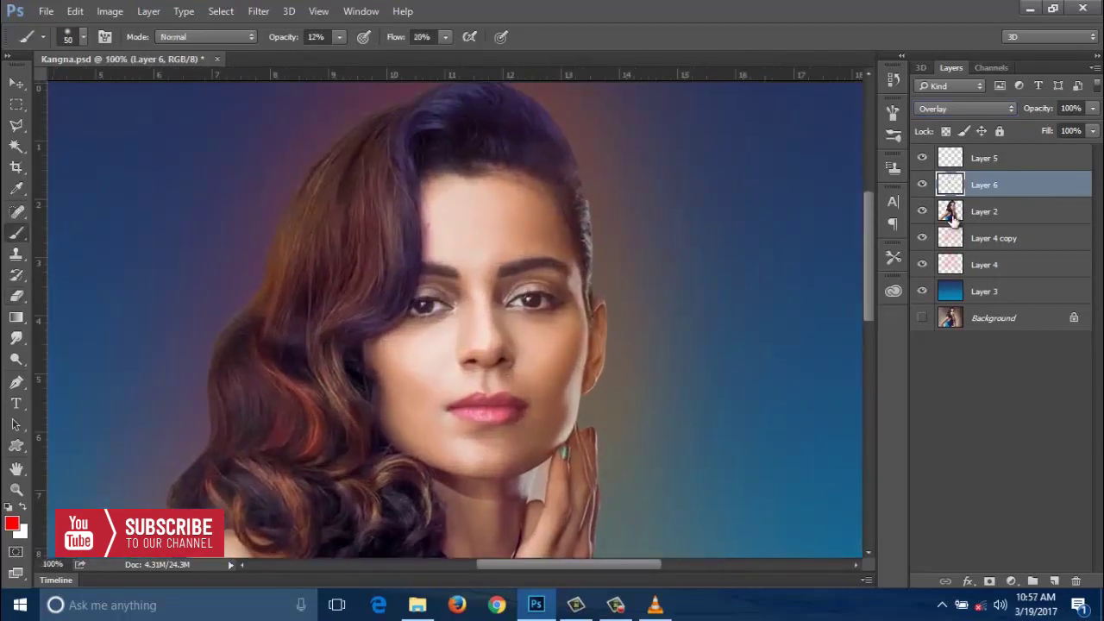
pyautogui.keyDown('ctrl'); pyautogui.click(953, 216); pyautogui.keyUp('ctrl')
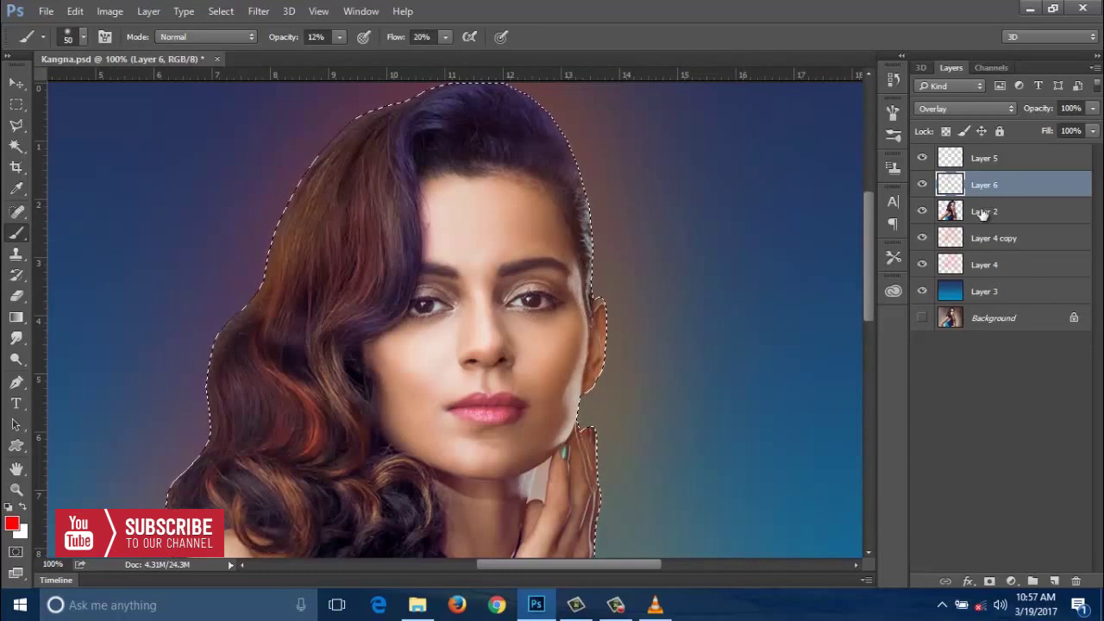
# Step: Compare Layer 5 on and off, then add new empty Layer 7 above it
pyautogui.click(921, 158)
pyautogui.click(922, 159)
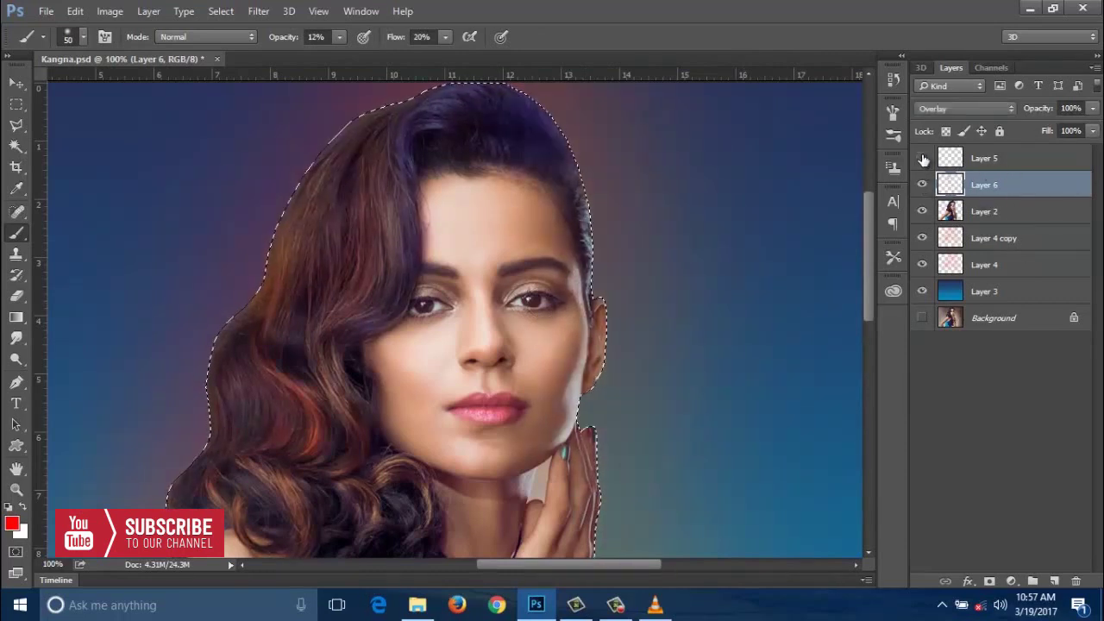
pyautogui.click(921, 158)
pyautogui.click(984, 159)
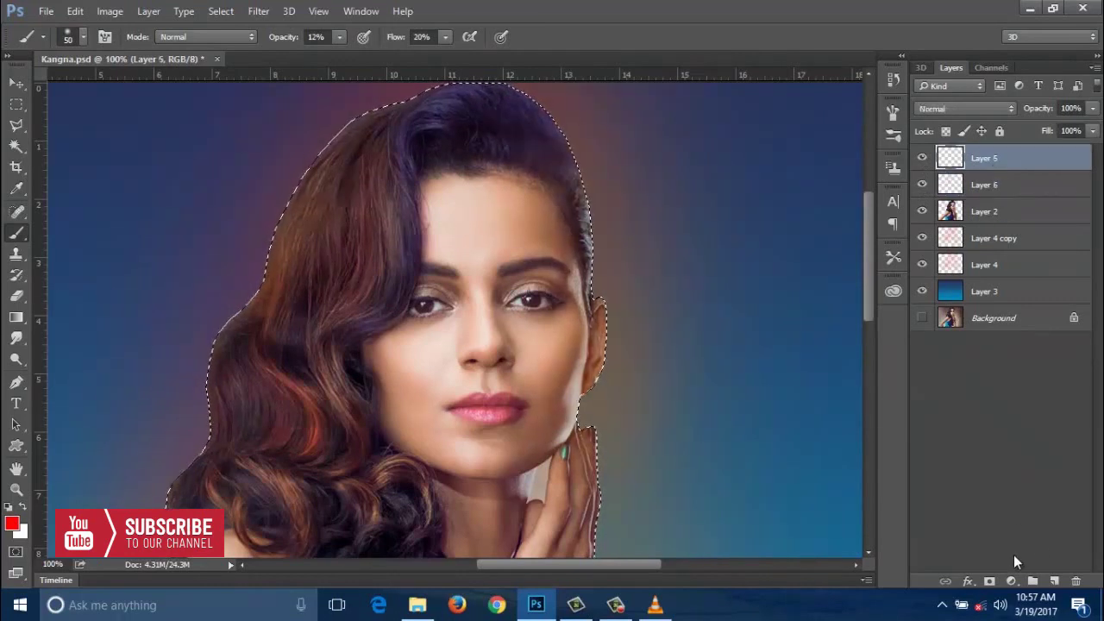
pyautogui.click(1055, 581)
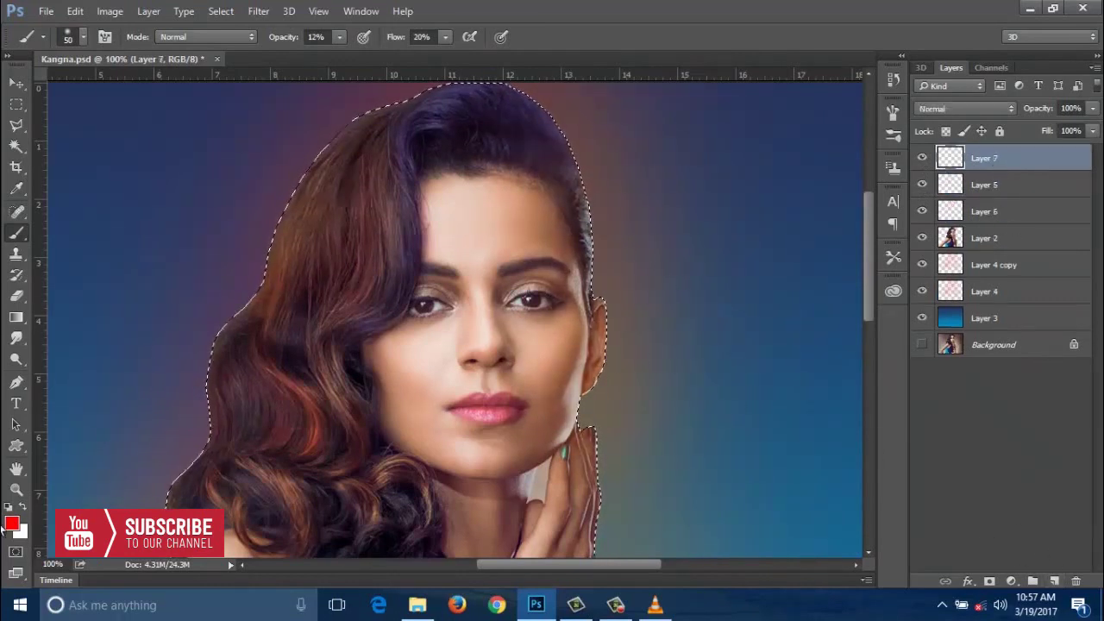
# Step: Paint soft magenta blush over both cheeks, toward the chin and across the nose bridge
pyautogui.click(13, 523)
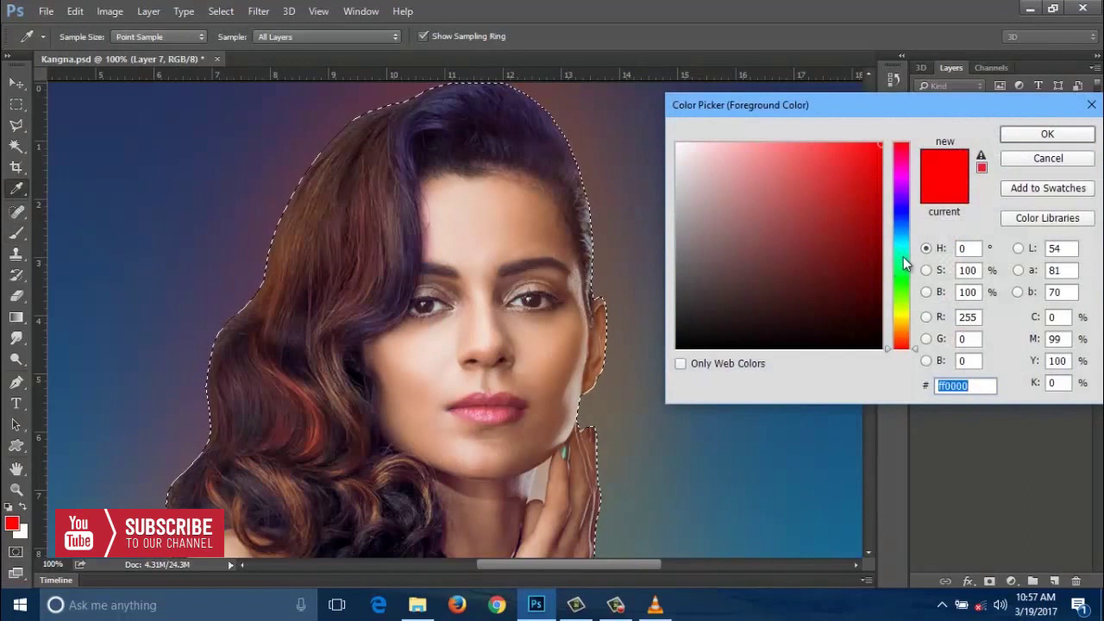
pyautogui.moveTo(905, 264); pyautogui.dragTo(906, 180)
pyautogui.click(1007, 138)
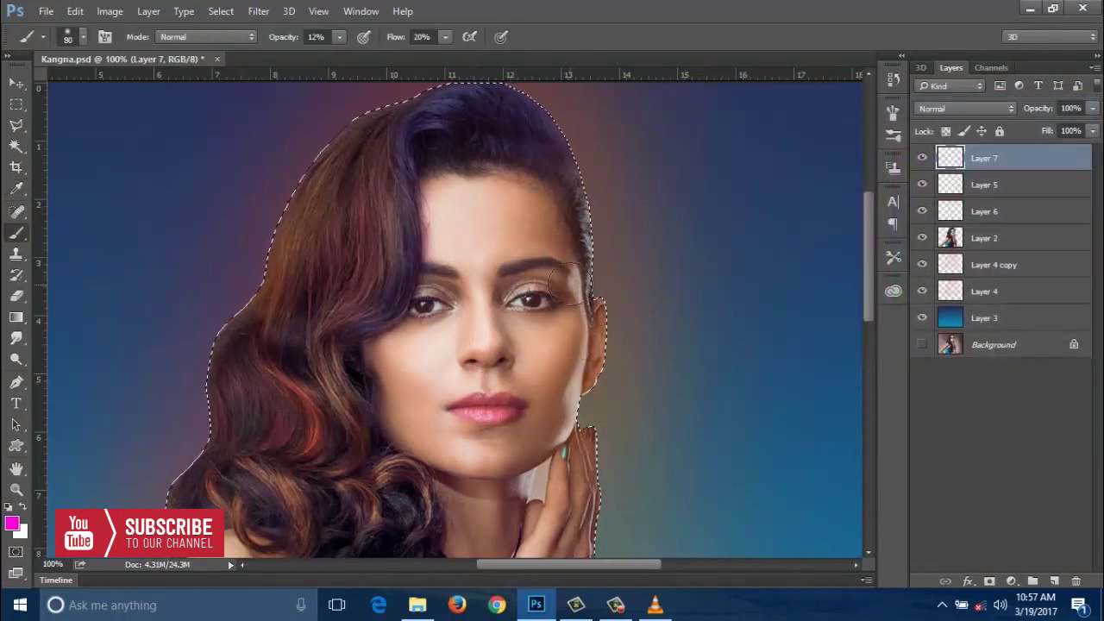
pyautogui.moveTo(528, 338)
pyautogui.mouseDown()
pyautogui.moveTo(557, 320)
pyautogui.moveTo(563, 351)
pyautogui.mouseUp()
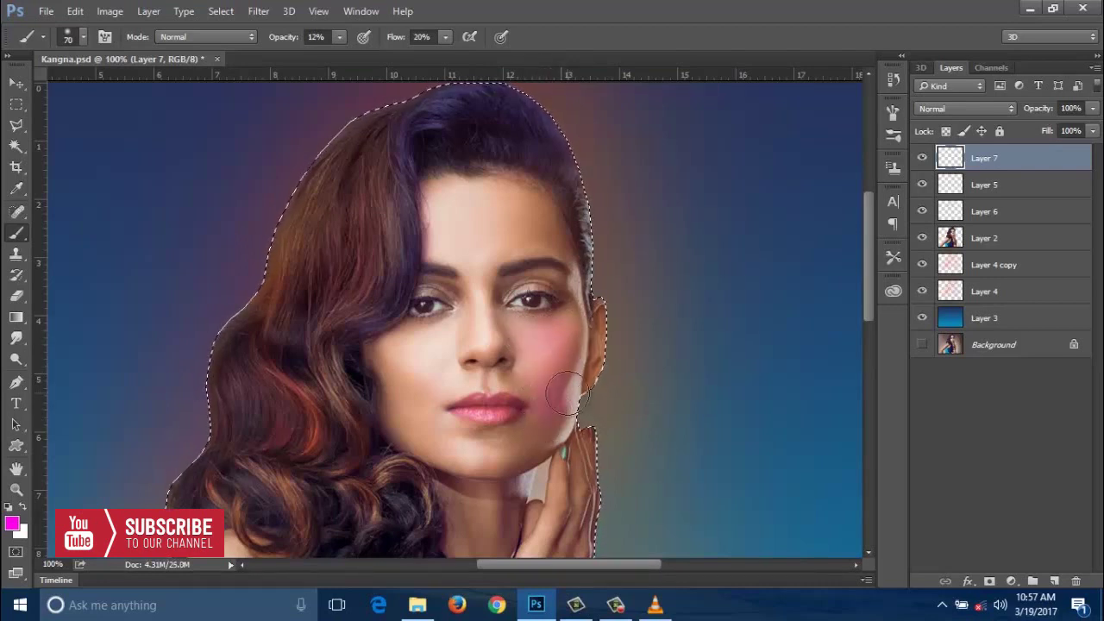
pyautogui.moveTo(431, 357)
pyautogui.mouseDown()
pyautogui.moveTo(387, 365)
pyautogui.moveTo(420, 386)
pyautogui.moveTo(392, 423)
pyautogui.moveTo(446, 446)
pyautogui.moveTo(417, 426)
pyautogui.mouseUp()
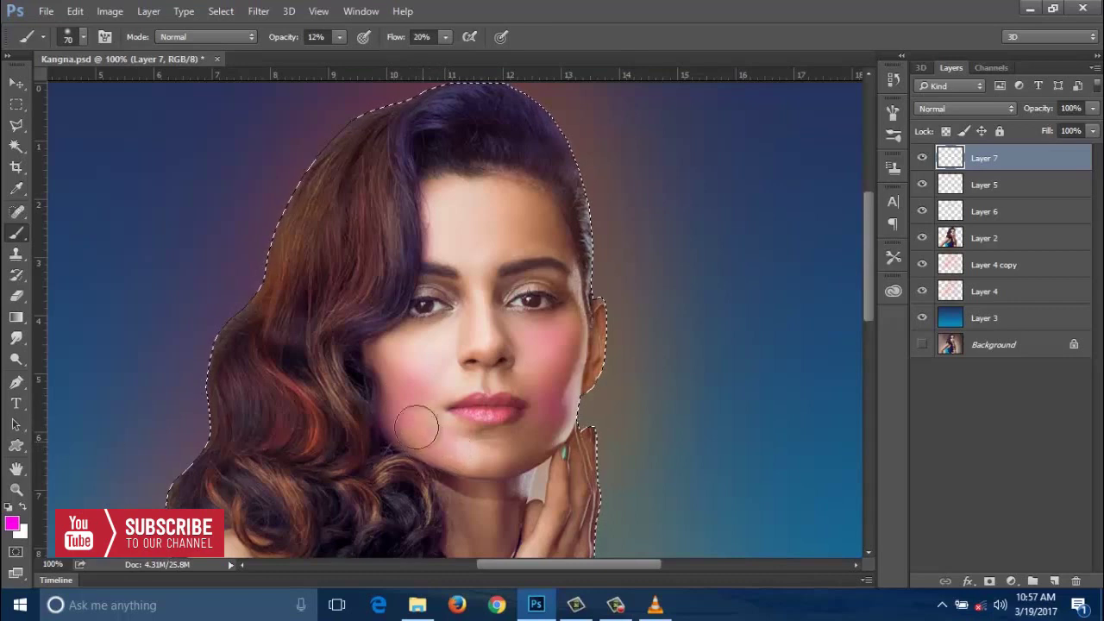
pyautogui.moveTo(405, 339)
pyautogui.mouseDown()
pyautogui.moveTo(451, 316)
pyautogui.moveTo(420, 338)
pyautogui.mouseUp()
pyautogui.moveTo(445, 445); pyautogui.dragTo(501, 457)
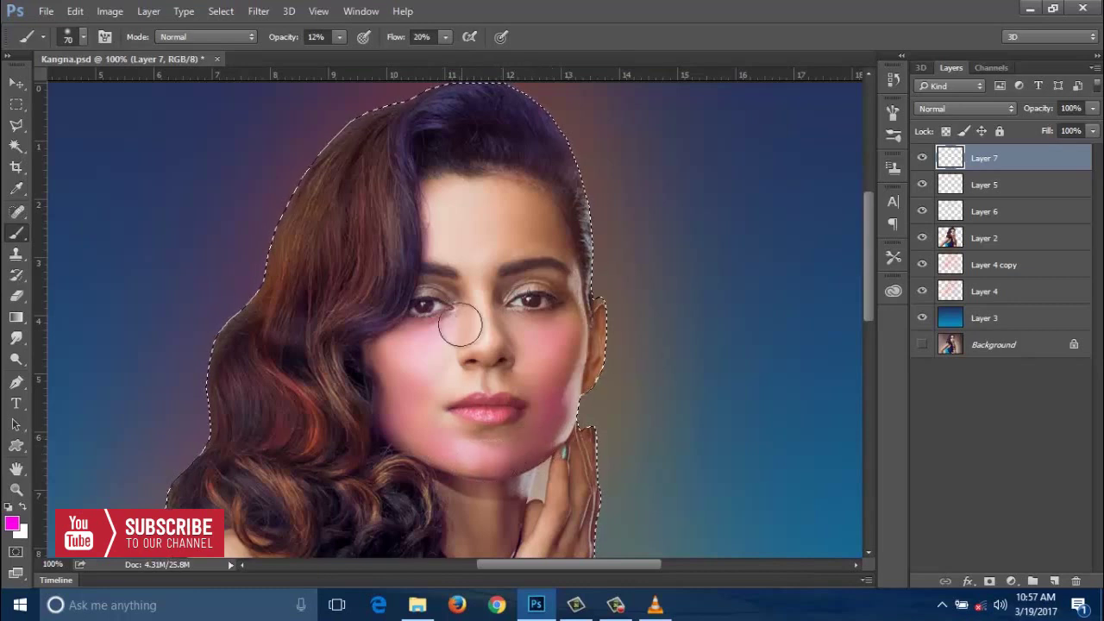
pyautogui.moveTo(456, 316)
pyautogui.mouseDown()
pyautogui.moveTo(468, 290)
pyautogui.moveTo(456, 320)
pyautogui.moveTo(490, 311)
pyautogui.moveTo(505, 346)
pyautogui.moveTo(505, 330)
pyautogui.mouseUp()
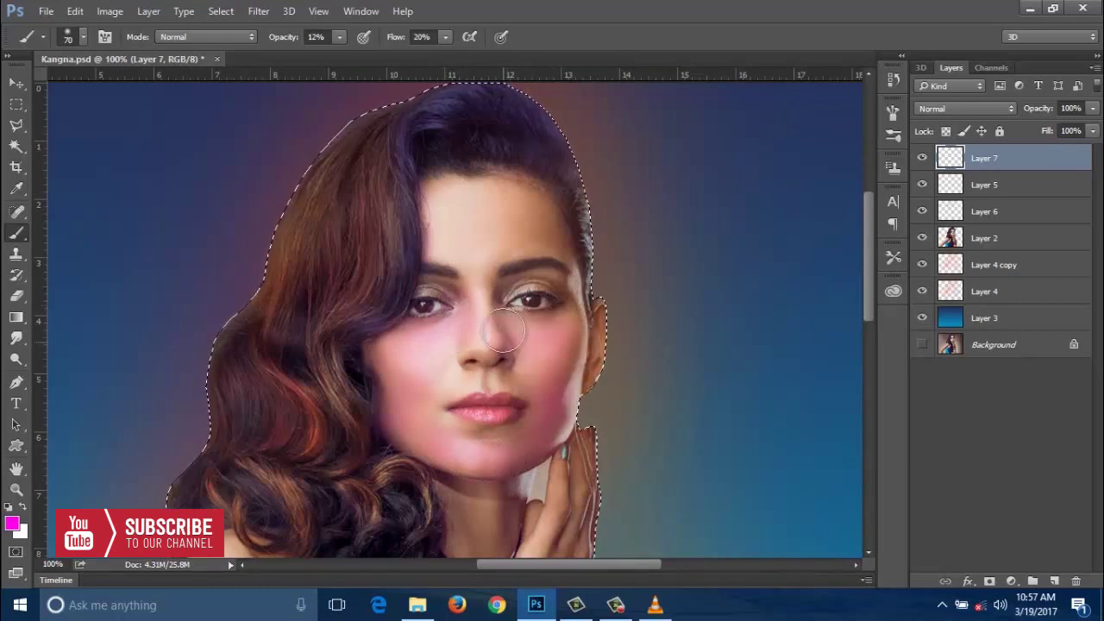
pyautogui.click(13, 521)
# Step: Tint the forehead faintly with bright green on Layer 7, then make the brush slightly smaller
pyautogui.click(903, 280)
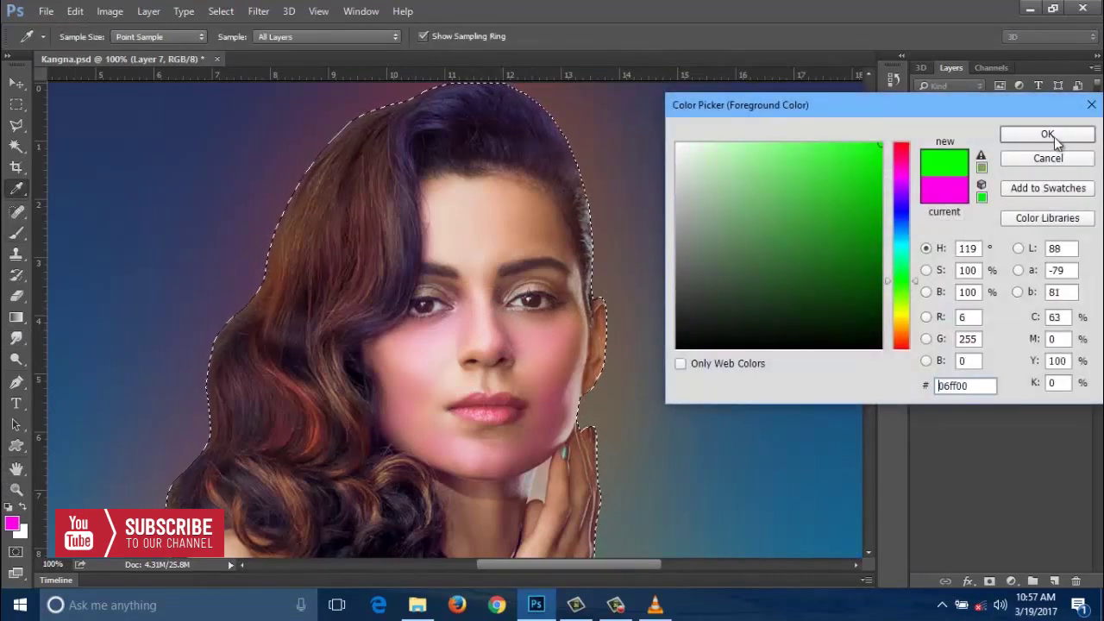
pyautogui.click(1050, 136)
pyautogui.moveTo(506, 195); pyautogui.dragTo(540, 229)
pyautogui.press('[')
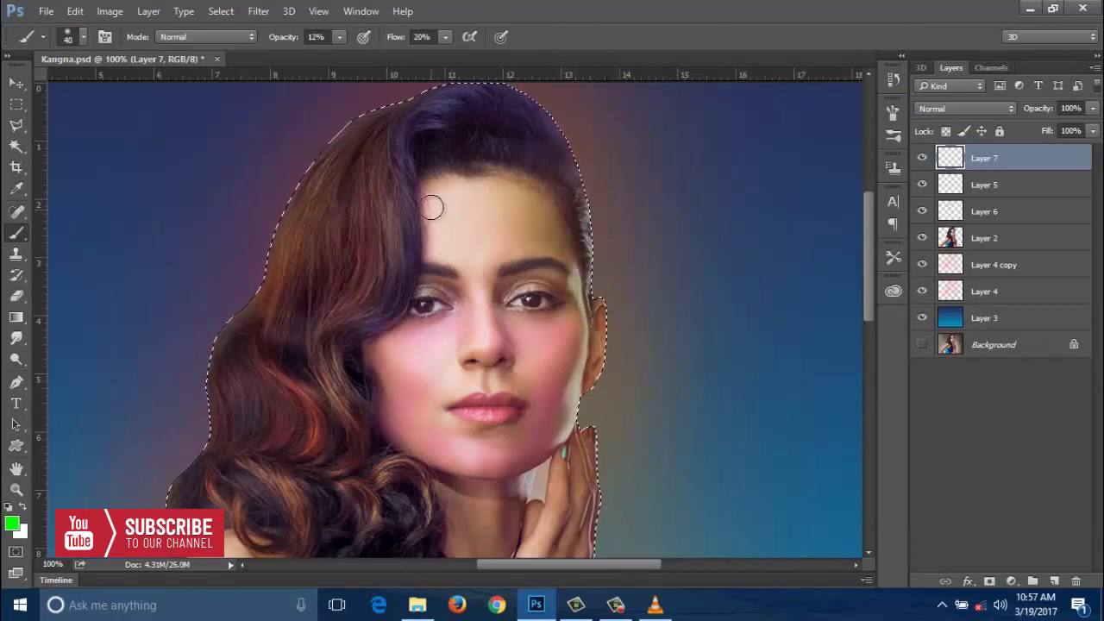
# Step: Change the foreground painting colour to pure red
pyautogui.click(14, 524)
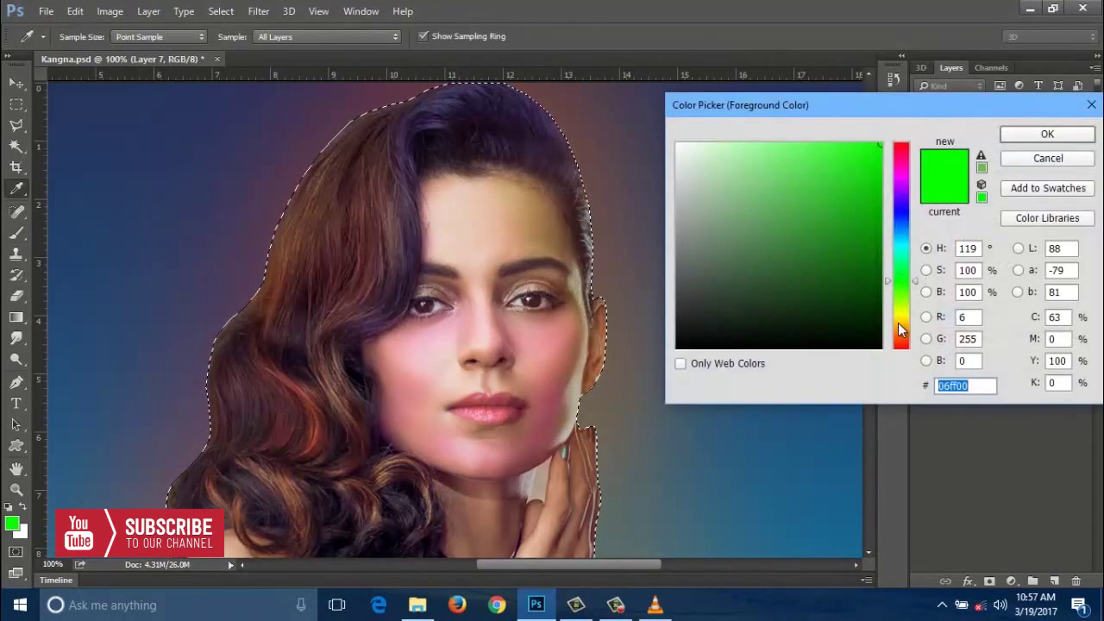
pyautogui.moveTo(899, 328); pyautogui.dragTo(903, 361)
pyautogui.click(1047, 135)
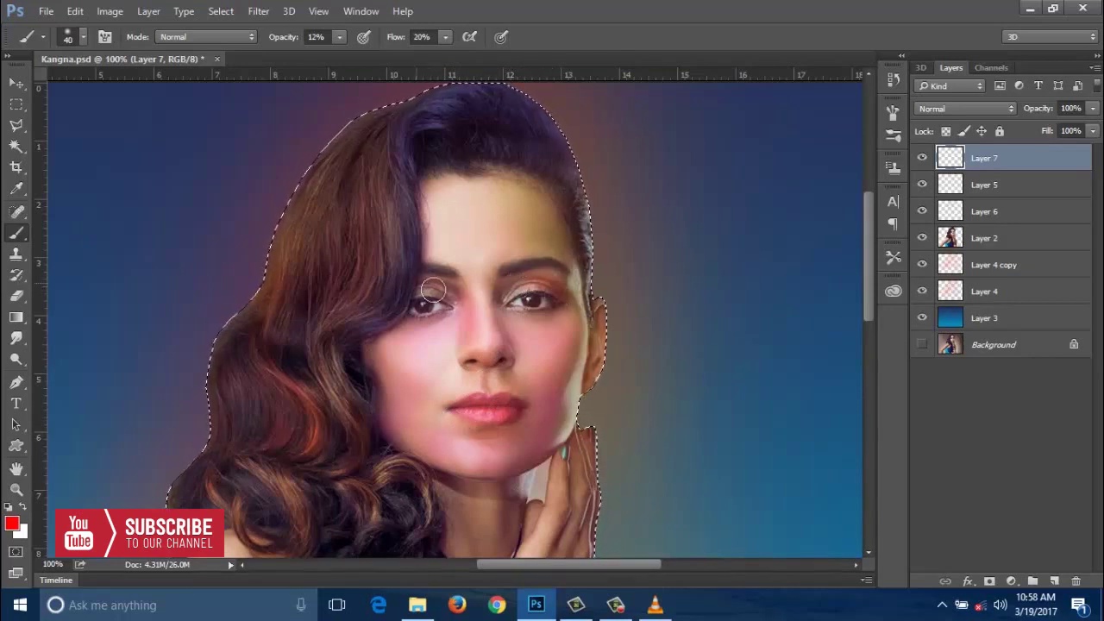
# Step: Brush soft red over the forehead and neck with a 70 px brush
pyautogui.press(']')
pyautogui.press(']')
pyautogui.press(']')
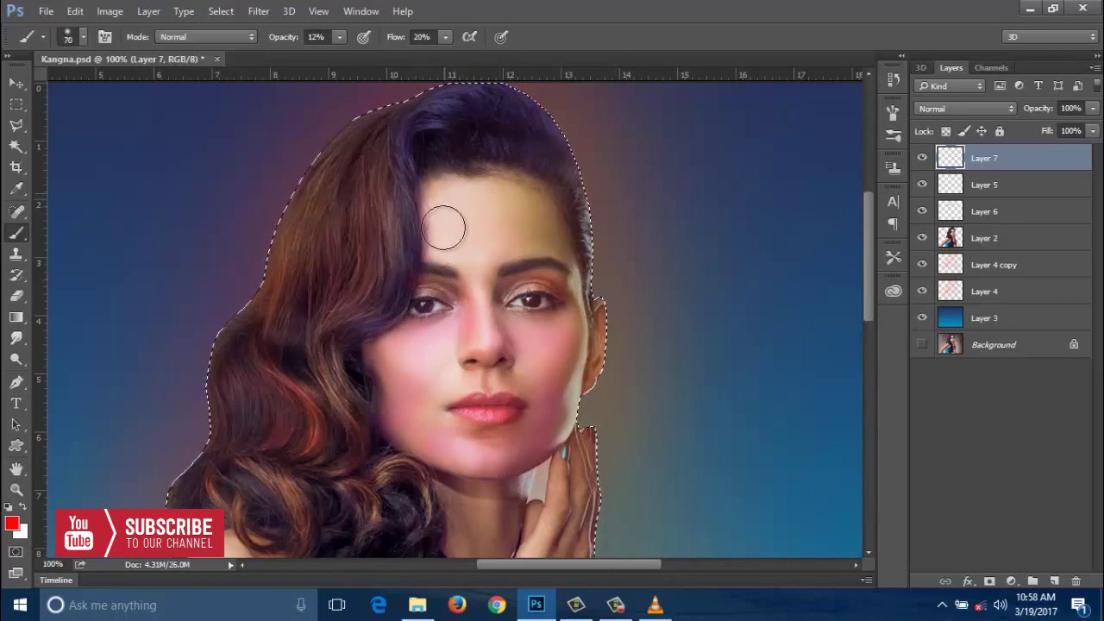
pyautogui.moveTo(463, 251); pyautogui.dragTo(469, 228)
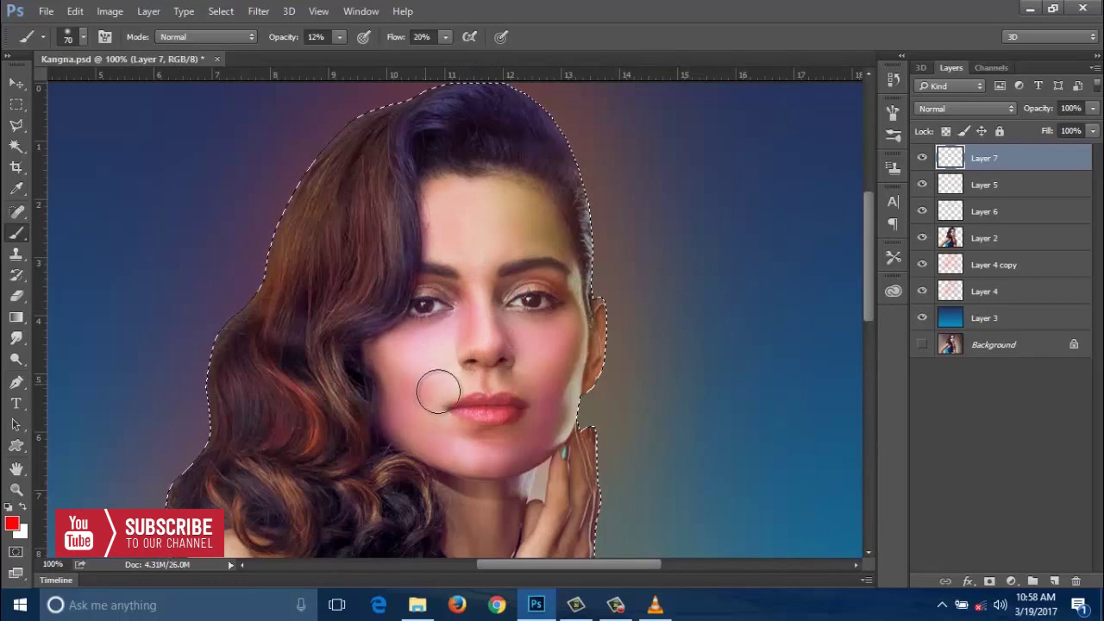
pyautogui.moveTo(431, 387); pyautogui.dragTo(444, 180)
pyautogui.moveTo(509, 390); pyautogui.dragTo(471, 395)
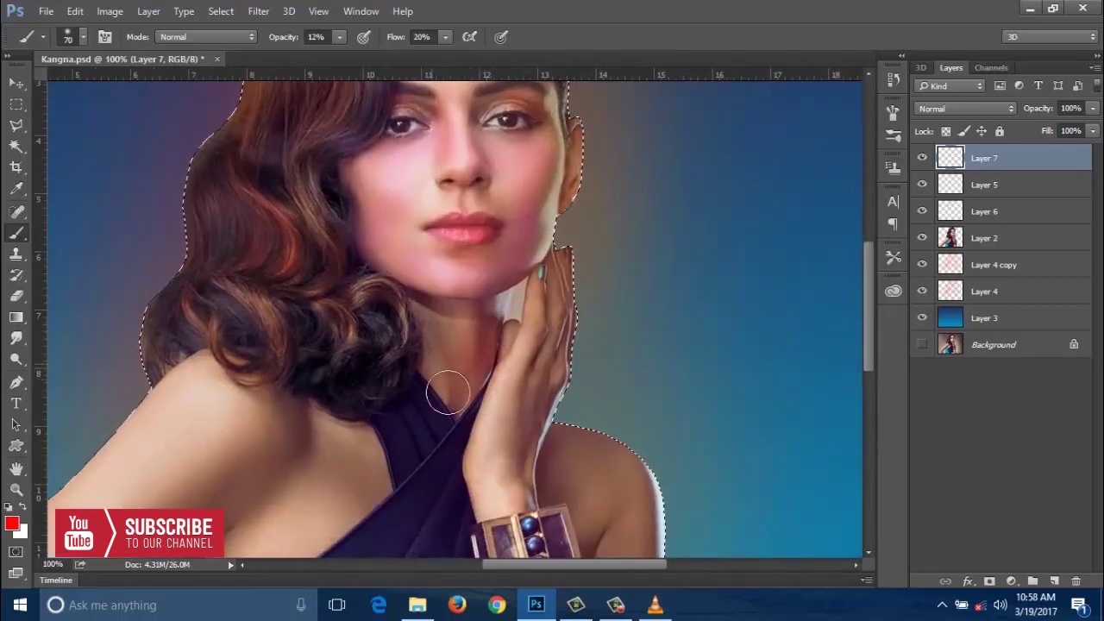
# Step: Brush faint red over the wrist at 50 px, then restore the brush to 70 px
pyautogui.moveTo(451, 369); pyautogui.dragTo(490, 308)
pyautogui.press('[')
pyautogui.press('[')
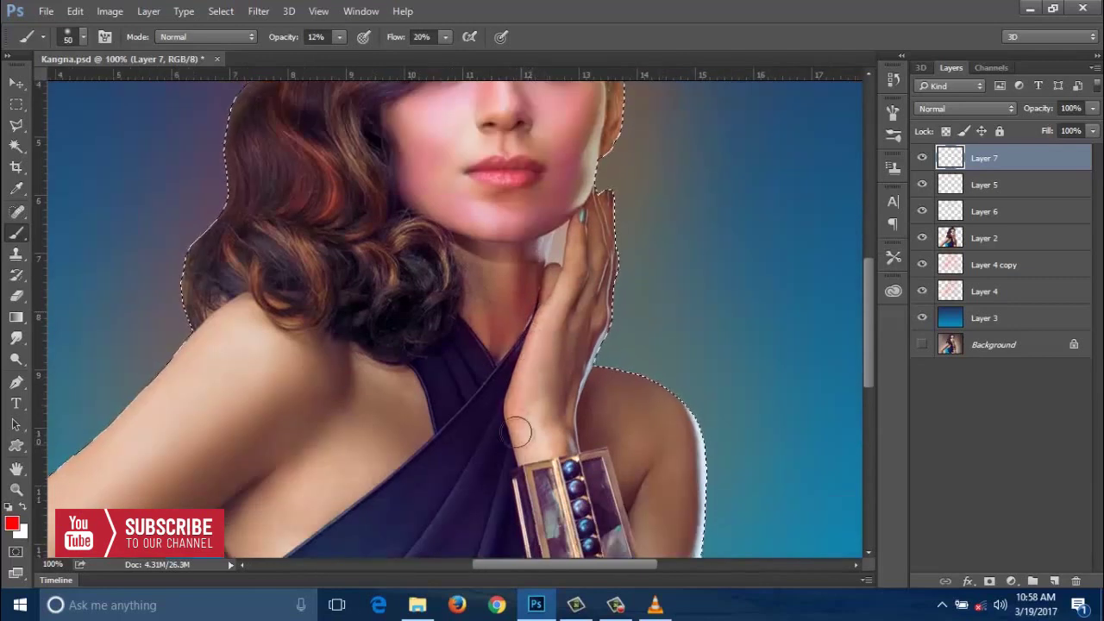
pyautogui.moveTo(530, 419); pyautogui.dragTo(518, 469)
pyautogui.press(']')
pyautogui.press(']')
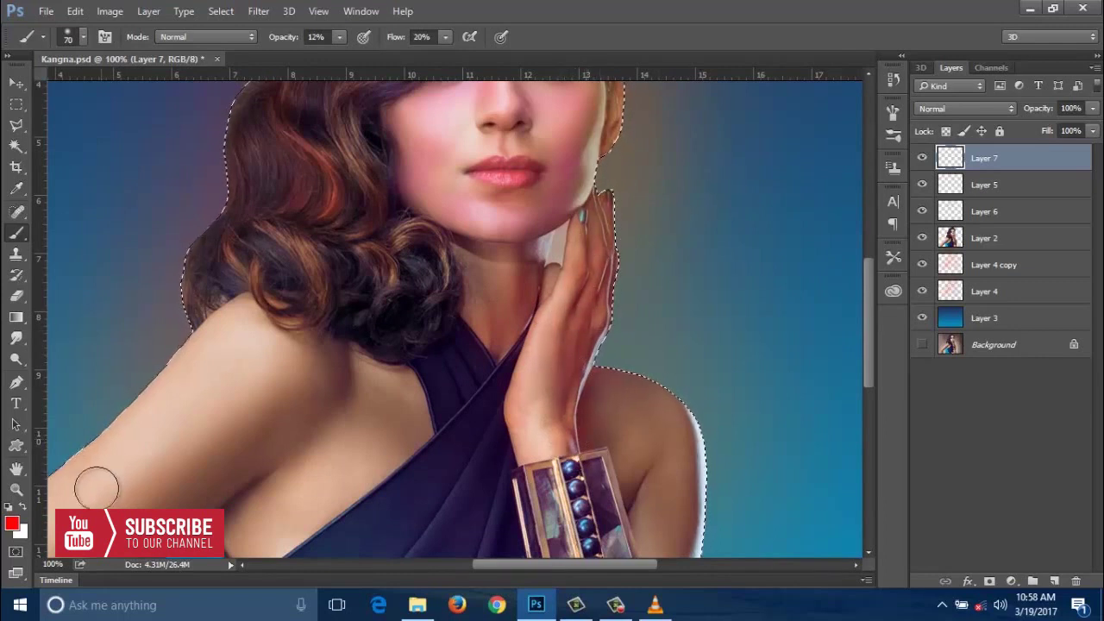
pyautogui.click(19, 523)
# Step: Set the painting colour to bright green 06ff00 and bring the shoulder into view
pyautogui.click(903, 281)
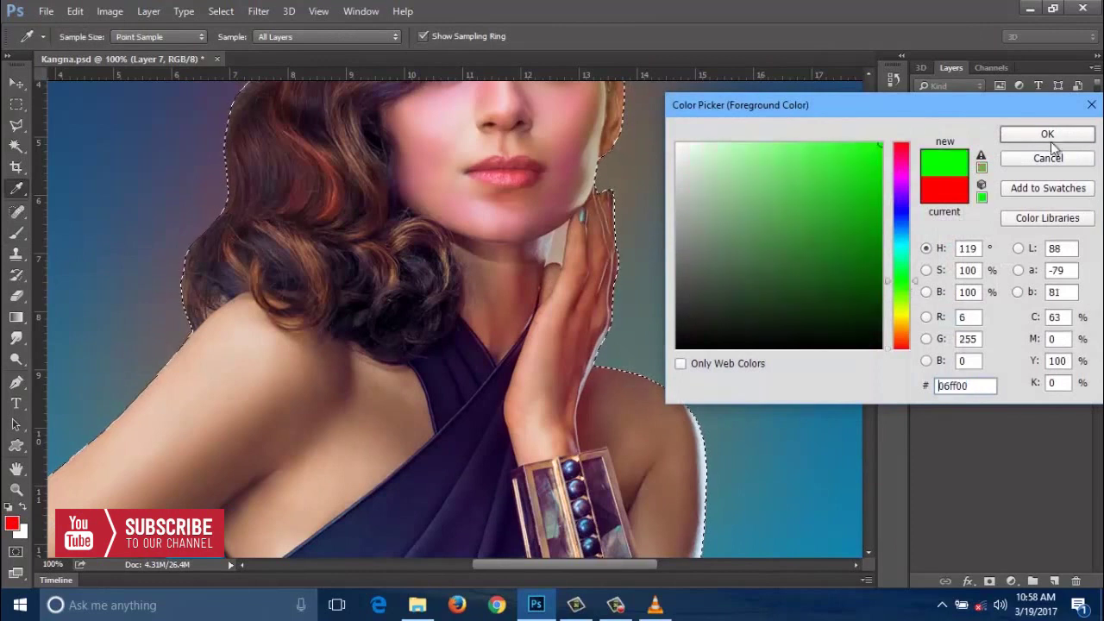
pyautogui.click(1005, 135)
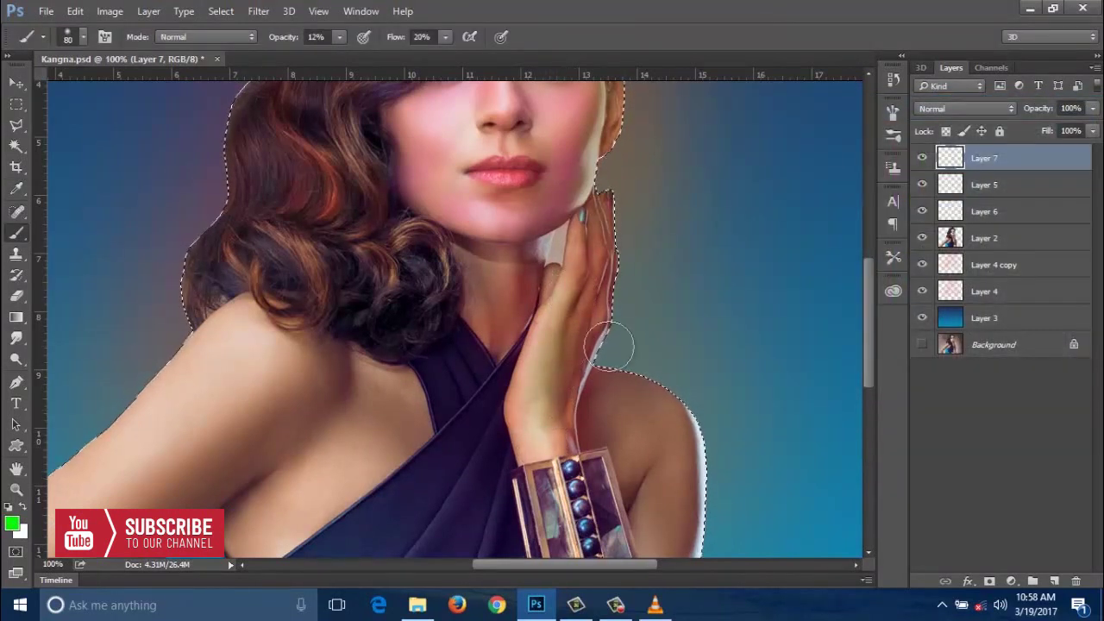
pyautogui.moveTo(640, 347)
pyautogui.mouseDown()
pyautogui.moveTo(709, 283)
pyautogui.moveTo(709, 214)
pyautogui.mouseUp()
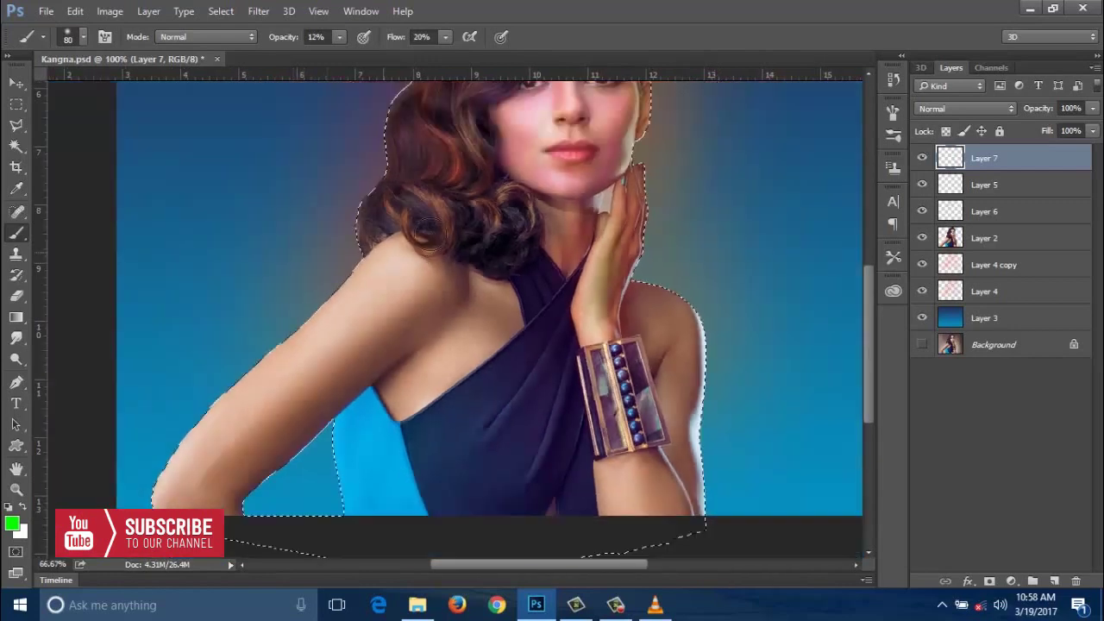
pyautogui.scroll(-1, 388, 259)
pyautogui.scroll(1, 459, 293)
pyautogui.scroll(-1, 458, 293)
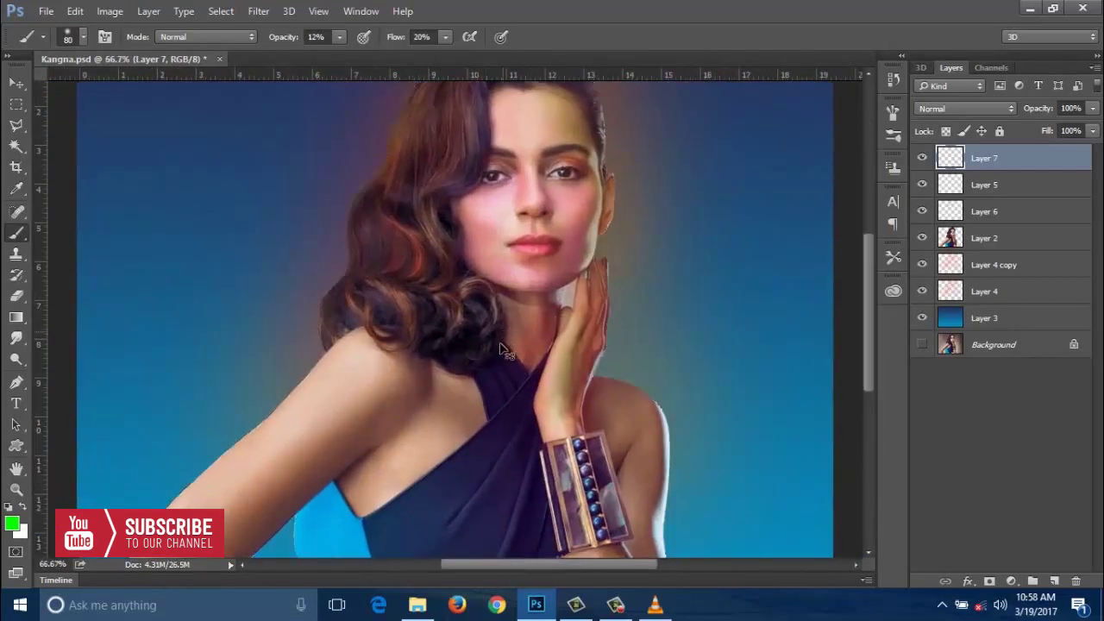
pyautogui.scroll(1, 440, 380)
# Step: Brush a subtle green tint along the upper arm and shoulder
pyautogui.moveTo(458, 411); pyautogui.dragTo(463, 279)
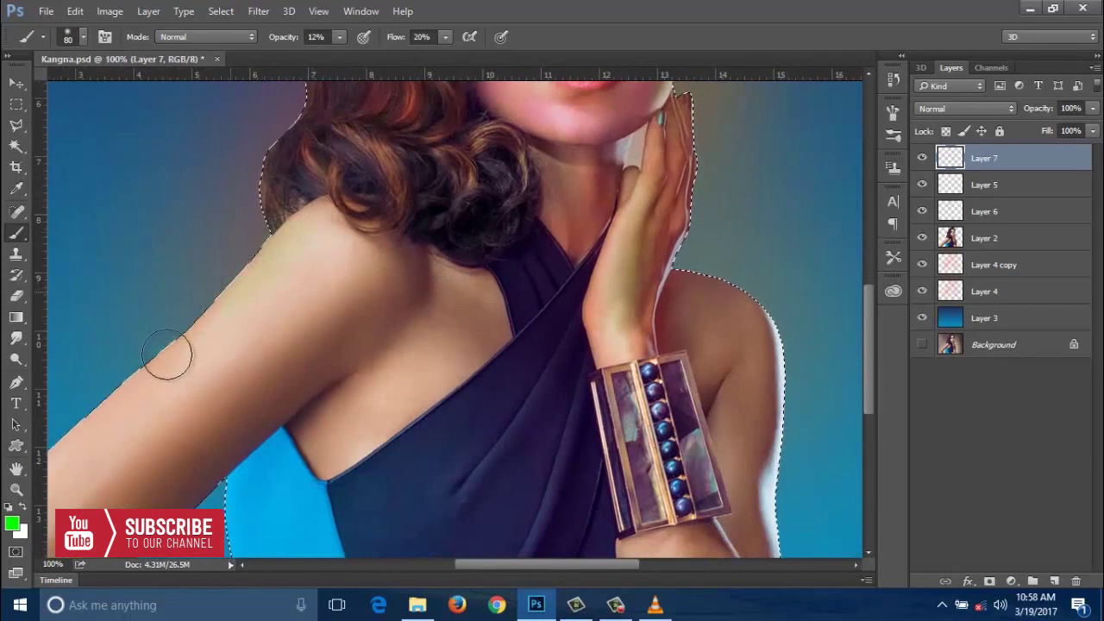
pyautogui.moveTo(142, 374); pyautogui.dragTo(315, 331)
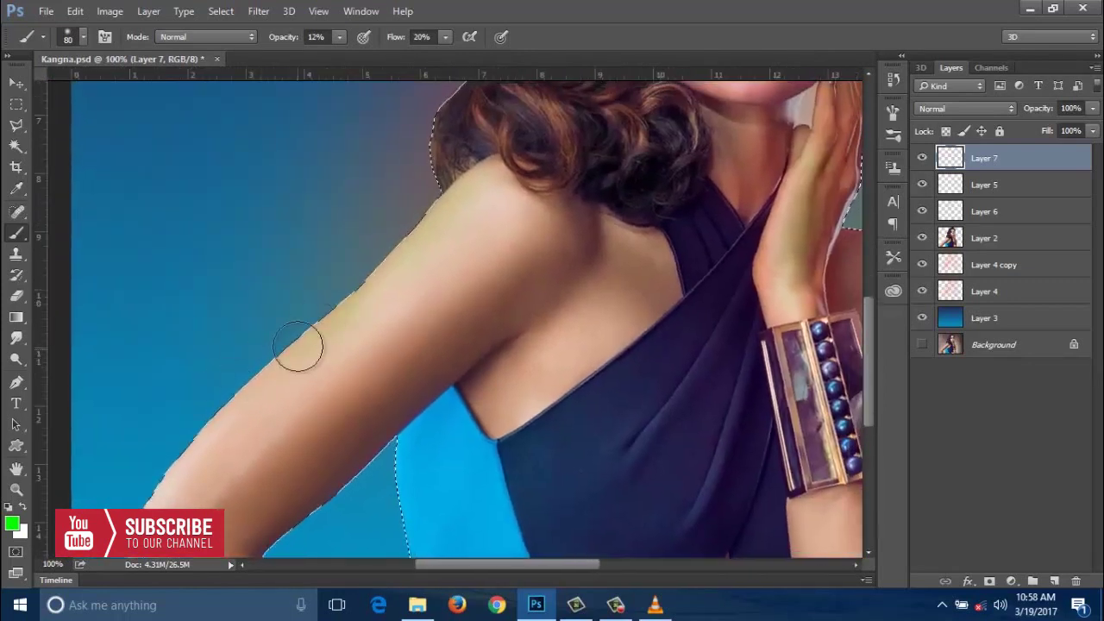
pyautogui.moveTo(375, 438)
pyautogui.mouseDown()
pyautogui.moveTo(582, 207)
pyautogui.moveTo(577, 247)
pyautogui.moveTo(264, 554)
pyautogui.moveTo(236, 420)
pyautogui.moveTo(518, 299)
pyautogui.mouseUp()
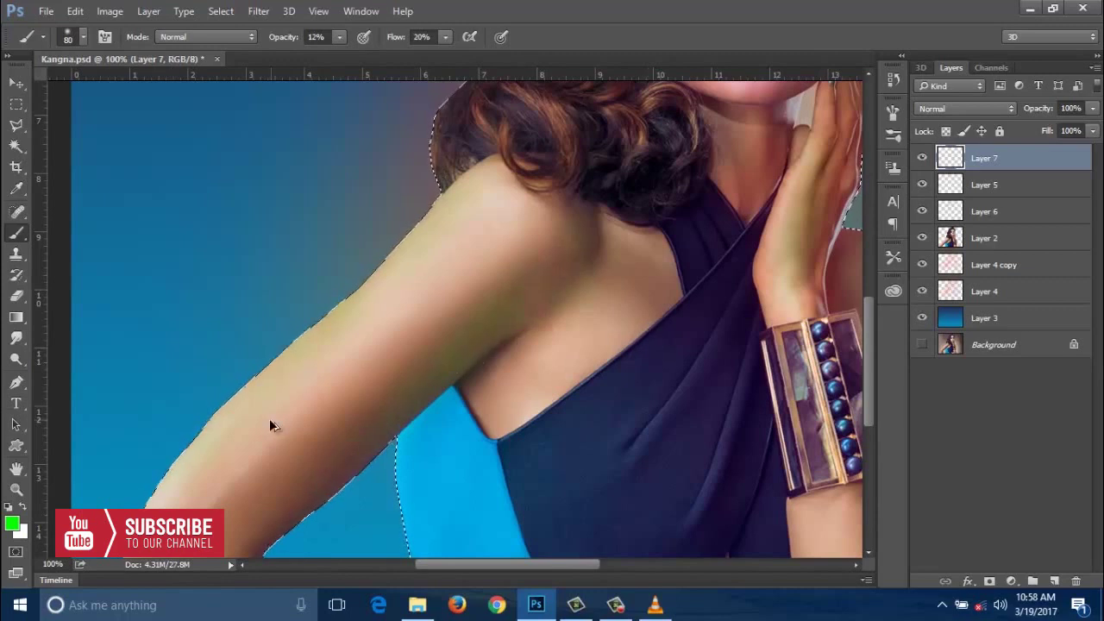
pyautogui.click(12, 524)
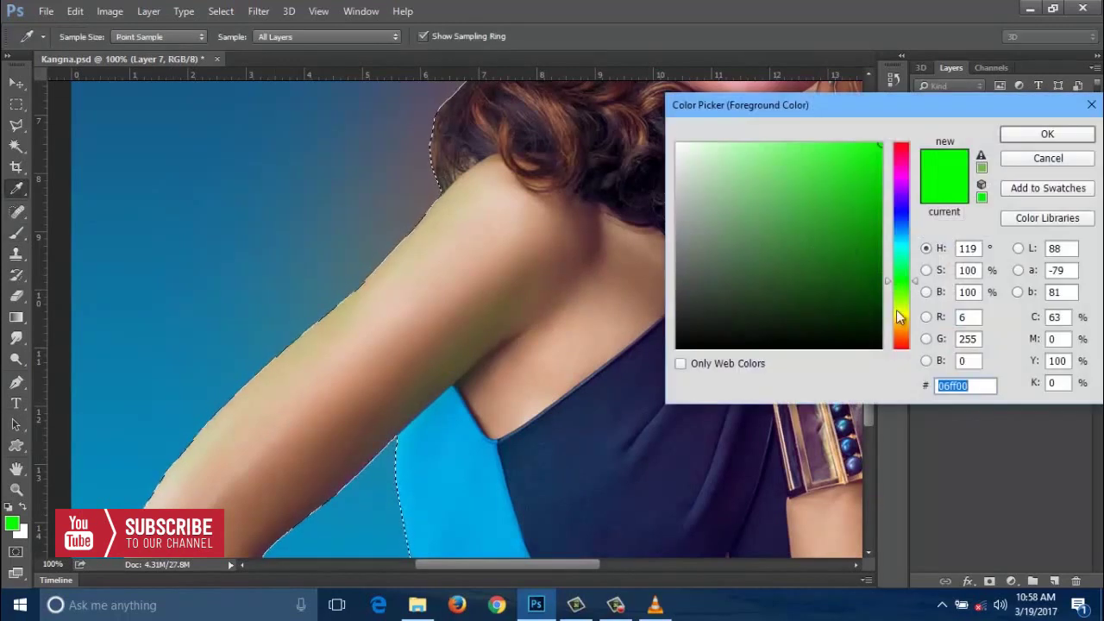
# Step: Switch the paint colour to red and brush pink tones down the arm from the shoulder
pyautogui.moveTo(900, 317); pyautogui.dragTo(900, 347)
pyautogui.click(1047, 134)
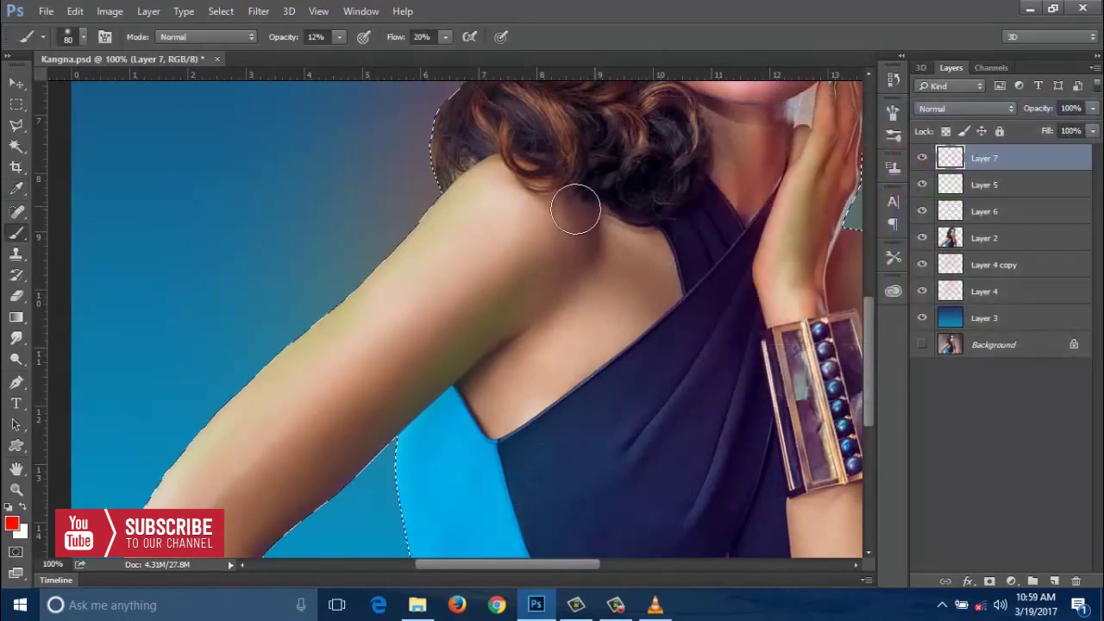
pyautogui.moveTo(576, 209)
pyautogui.mouseDown()
pyautogui.moveTo(567, 239)
pyautogui.moveTo(515, 299)
pyautogui.moveTo(399, 389)
pyautogui.moveTo(319, 476)
pyautogui.moveTo(345, 443)
pyautogui.moveTo(290, 481)
pyautogui.mouseUp()
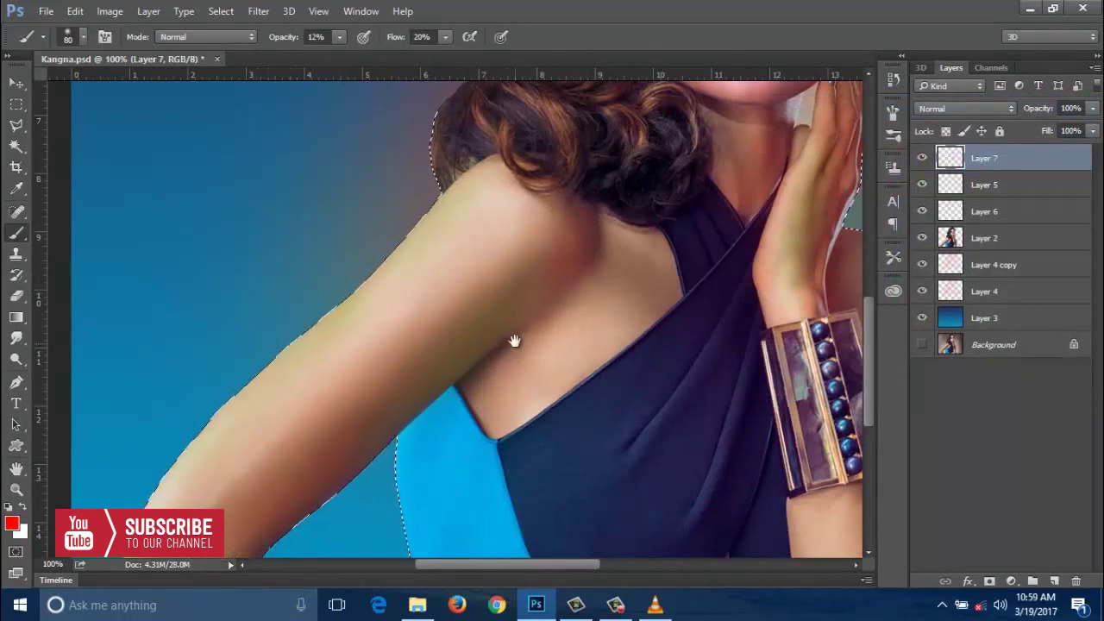
pyautogui.moveTo(509, 337); pyautogui.dragTo(362, 350)
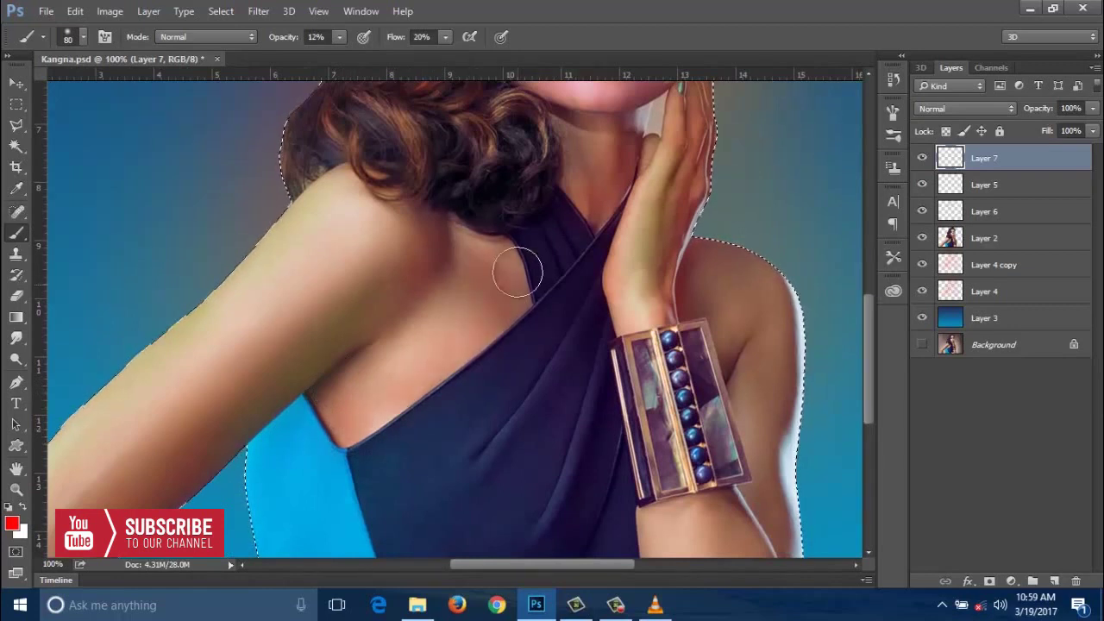
pyautogui.moveTo(679, 280); pyautogui.dragTo(494, 267)
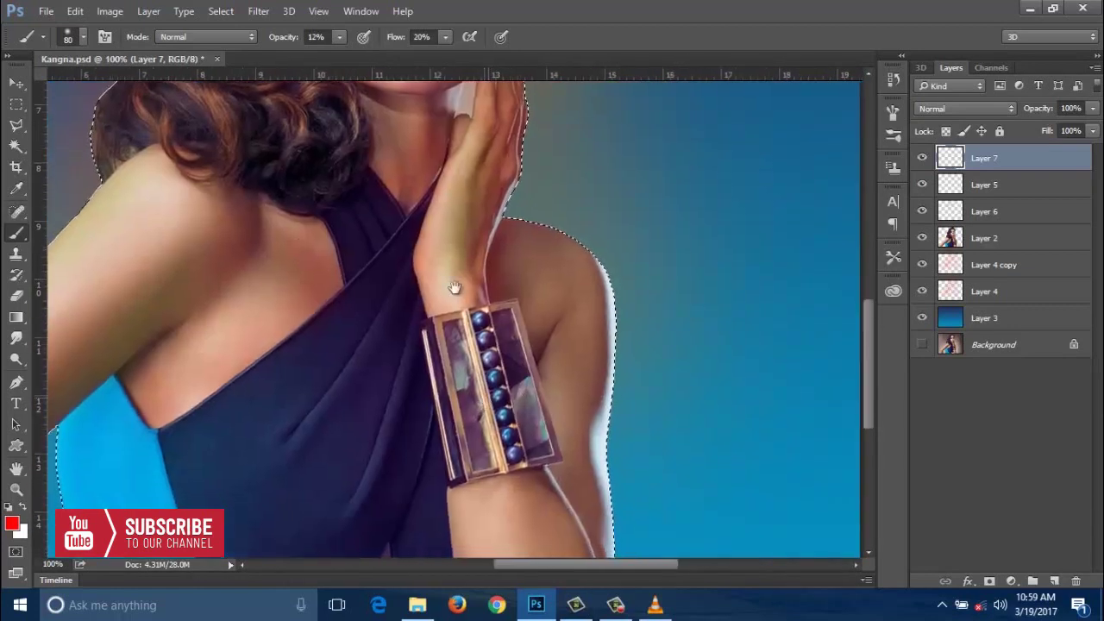
# Step: Zoom out to the whole image and toggle Layer 7 on and off to compare
pyautogui.scroll(-3, 449, 345)
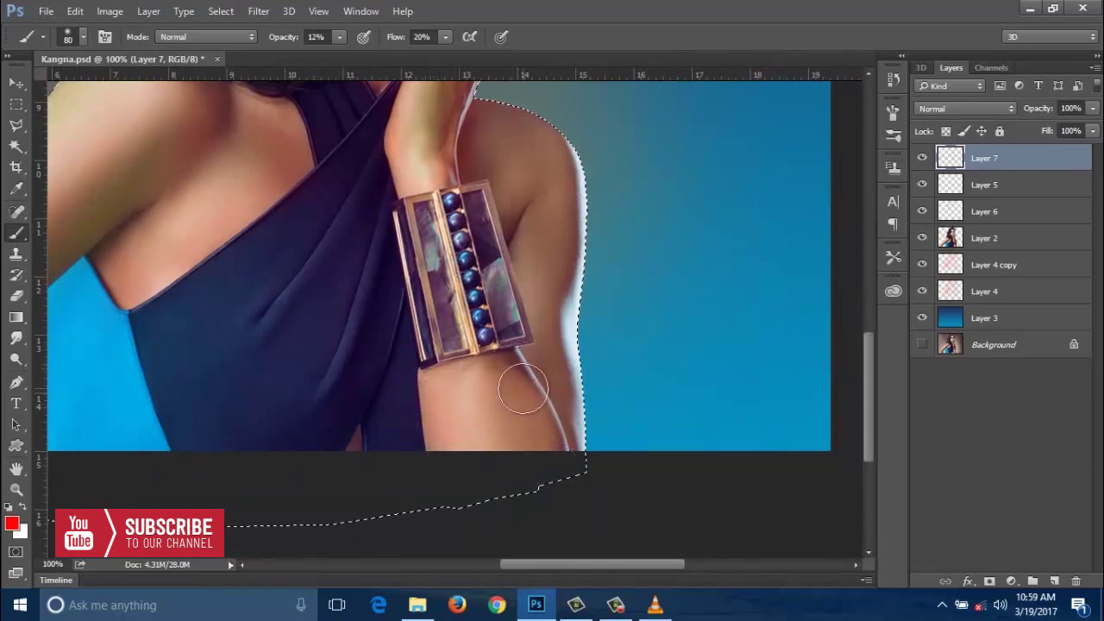
pyautogui.scroll(3, 497, 405)
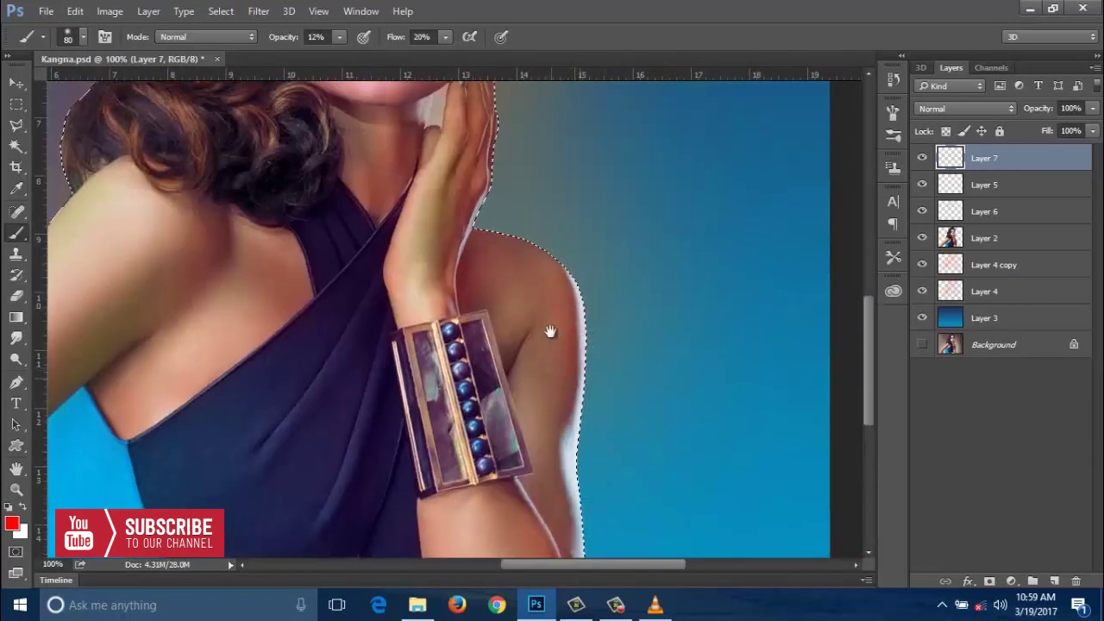
pyautogui.scroll(-2, 561, 332)
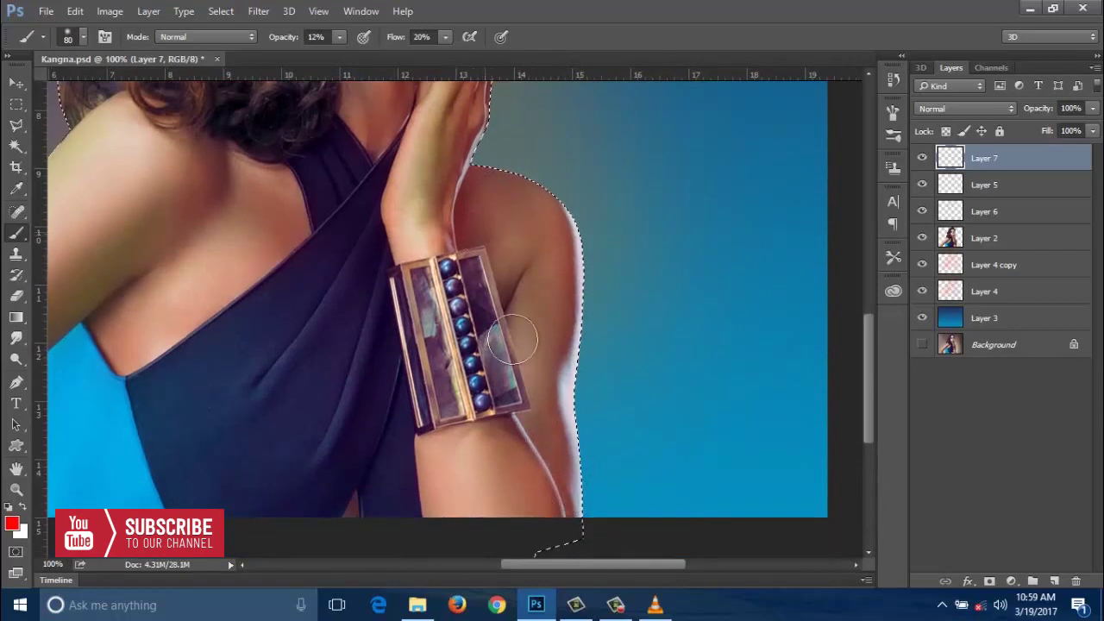
pyautogui.moveTo(380, 217); pyautogui.dragTo(576, 373)
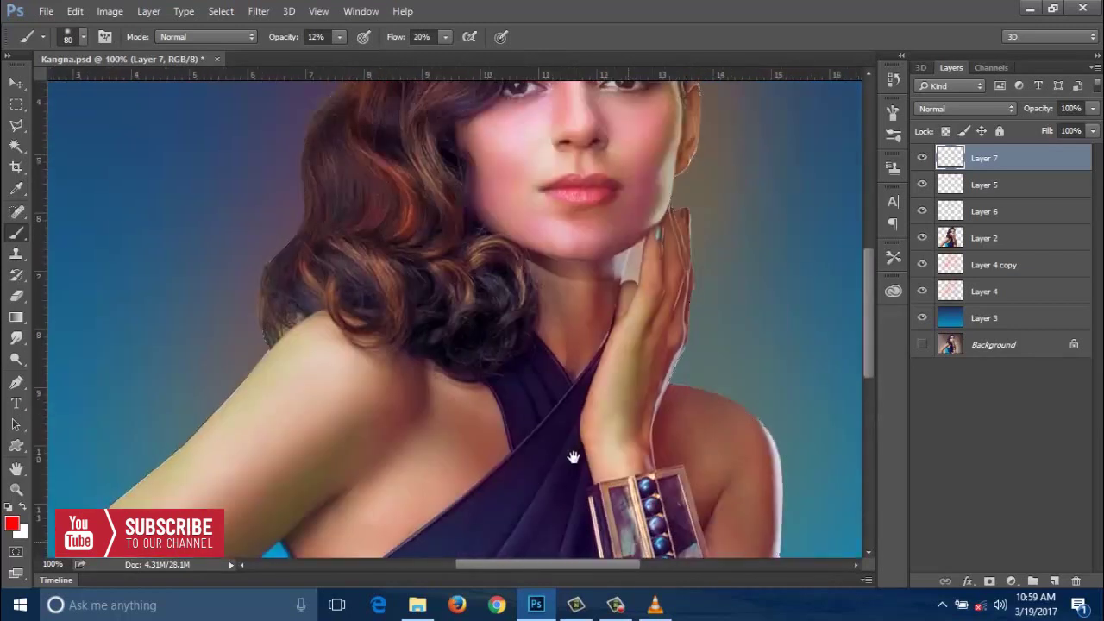
pyautogui.moveTo(406, 308)
pyautogui.mouseDown()
pyautogui.moveTo(488, 369)
pyautogui.moveTo(432, 276)
pyautogui.mouseUp()
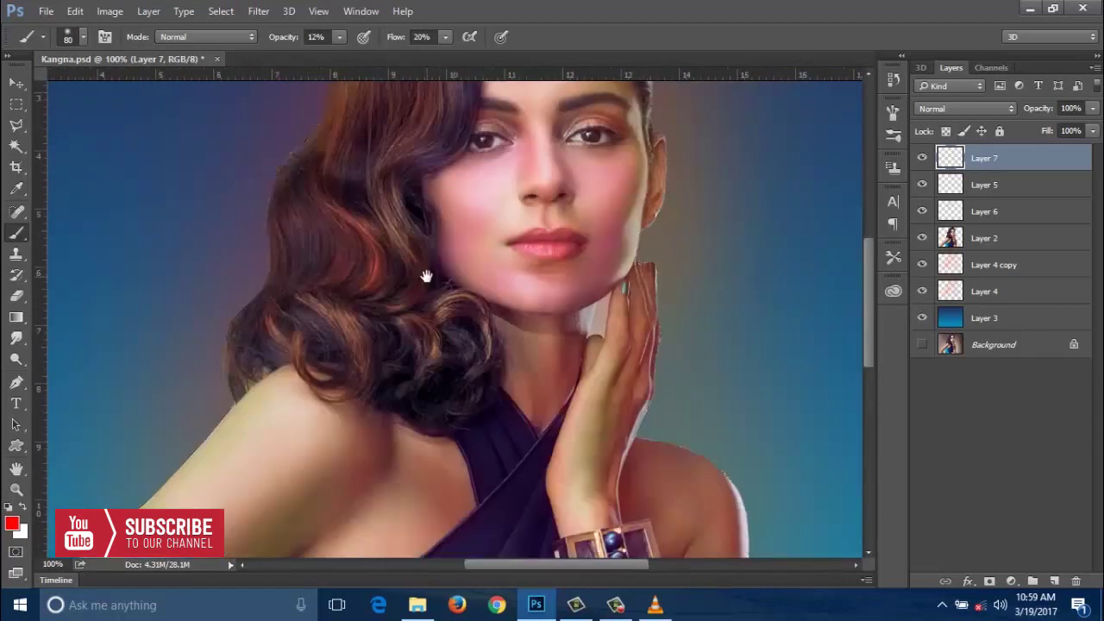
pyautogui.moveTo(504, 314)
pyautogui.mouseDown()
pyautogui.moveTo(498, 261)
pyautogui.moveTo(481, 267)
pyautogui.moveTo(485, 296)
pyautogui.mouseUp()
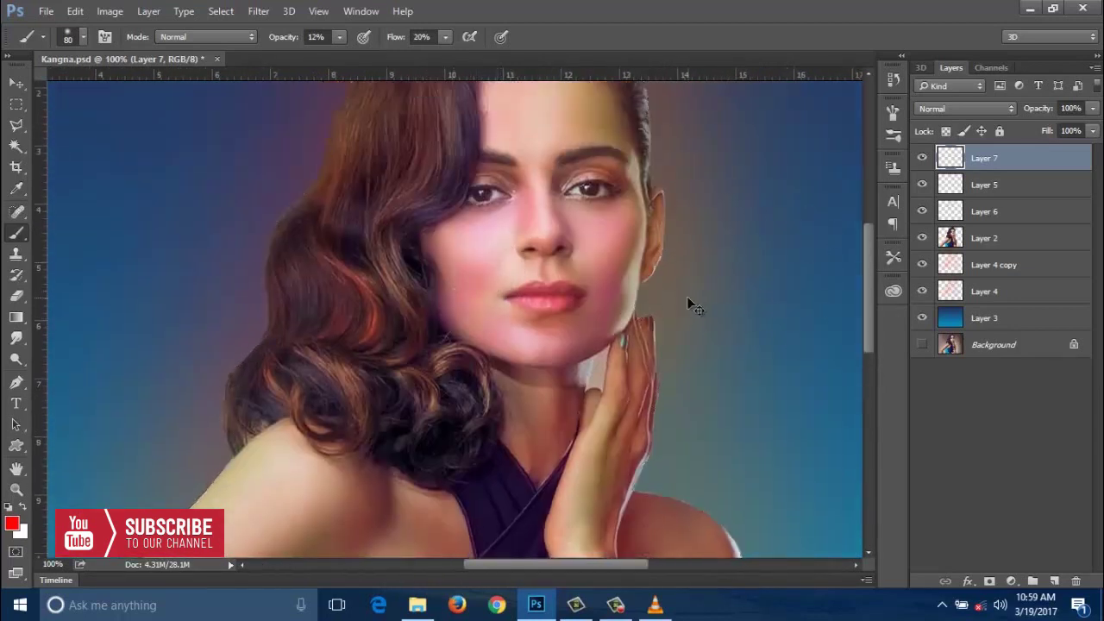
pyautogui.hotkey('ctrl', '-')
pyautogui.hotkey('ctrl', '-')
pyautogui.click(922, 158)
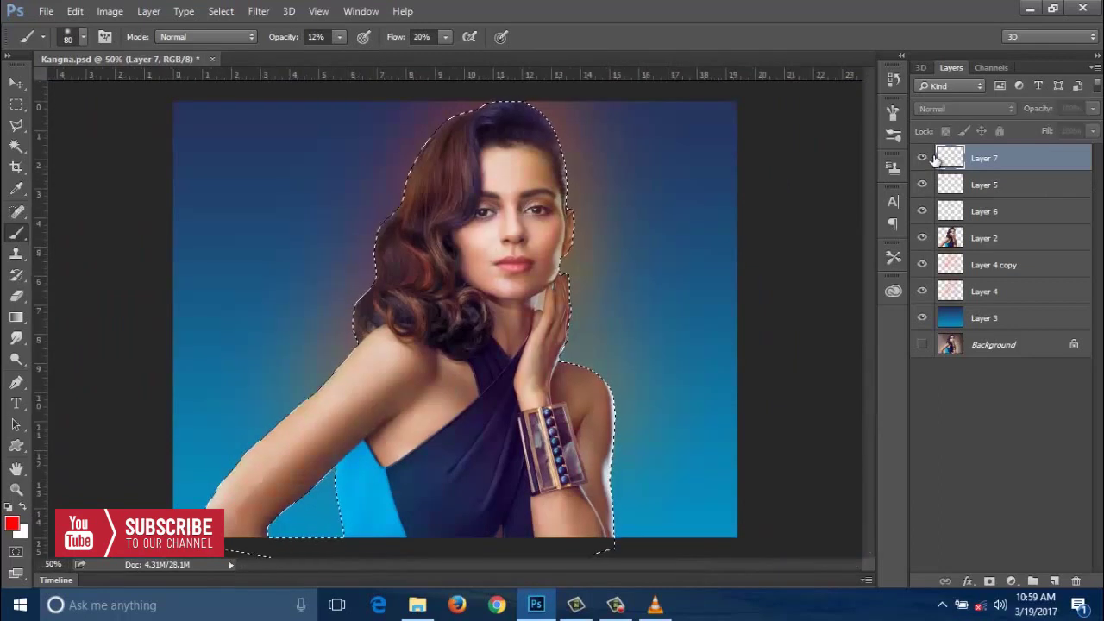
pyautogui.click(922, 158)
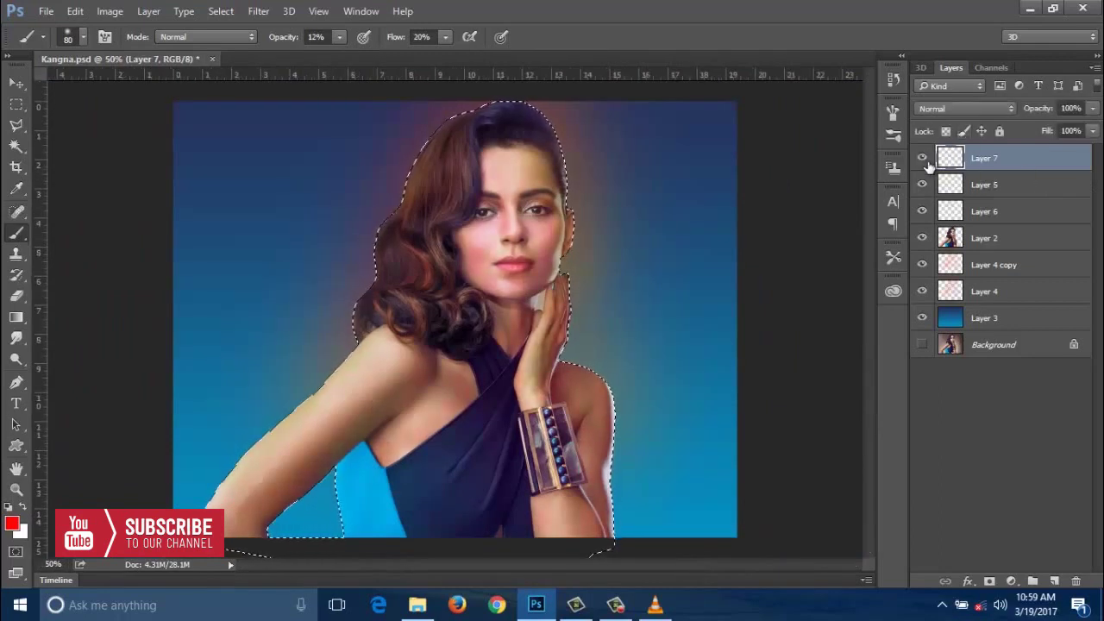
pyautogui.click(923, 157)
# Step: Set Layer 7 to the Color blend mode and clear the selection around the woman
pyautogui.click(967, 111)
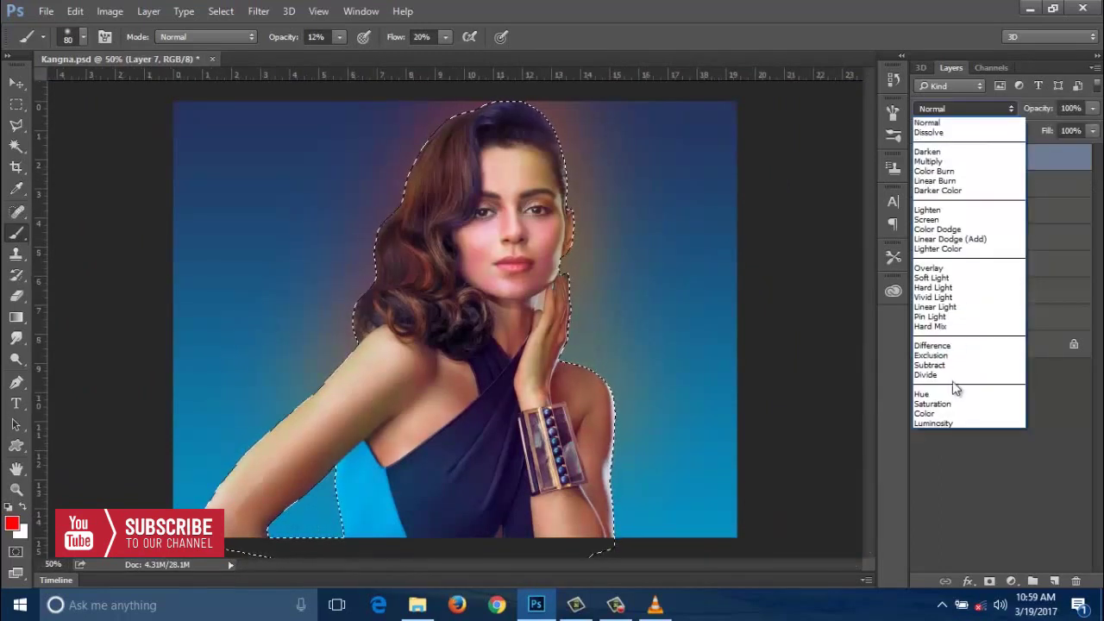
pyautogui.click(949, 412)
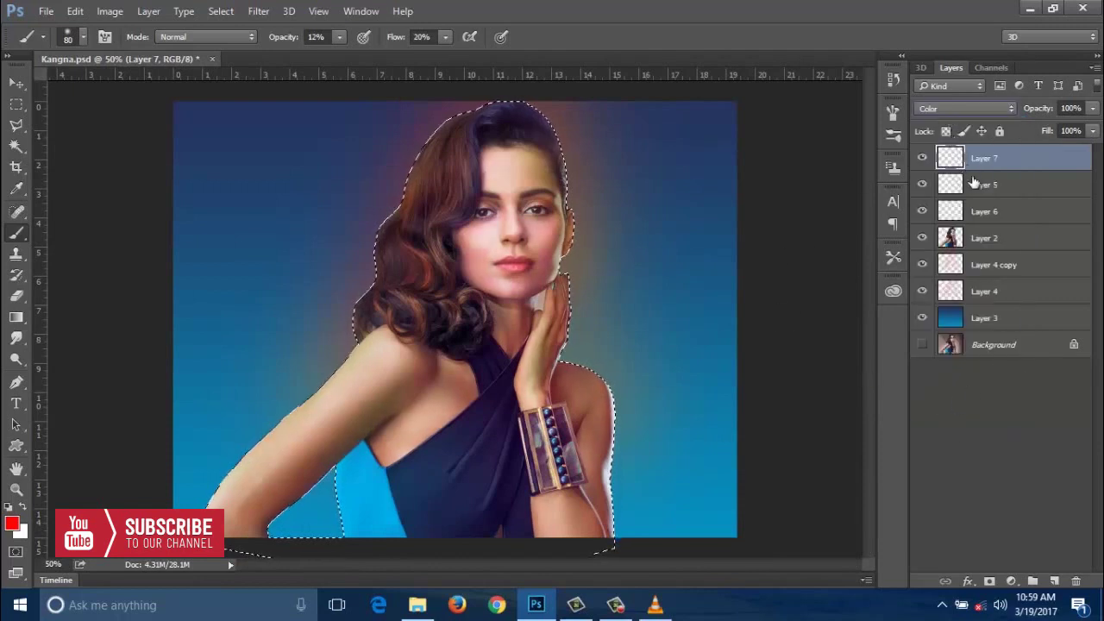
pyautogui.hotkey('ctrl', 'd')
pyautogui.hotkey('ctrl', 'shift', 'alt', 'n')
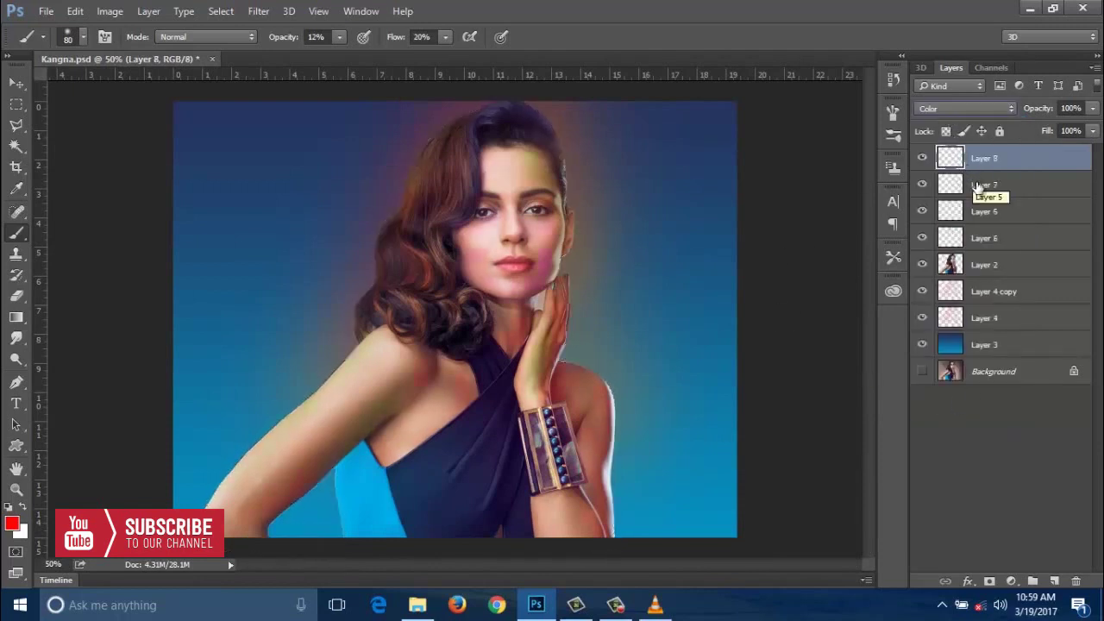
pyautogui.hotkey('ctrl', 'alt', 'z')
pyautogui.hotkey('ctrl', 'alt', 'z')
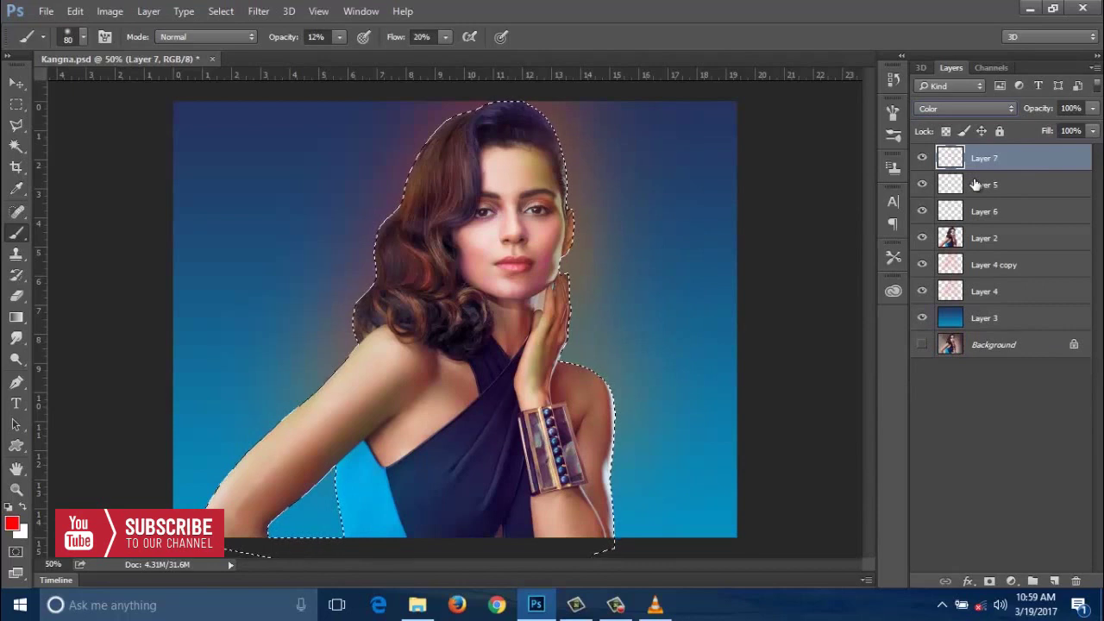
pyautogui.hotkey('ctrl', 'd')
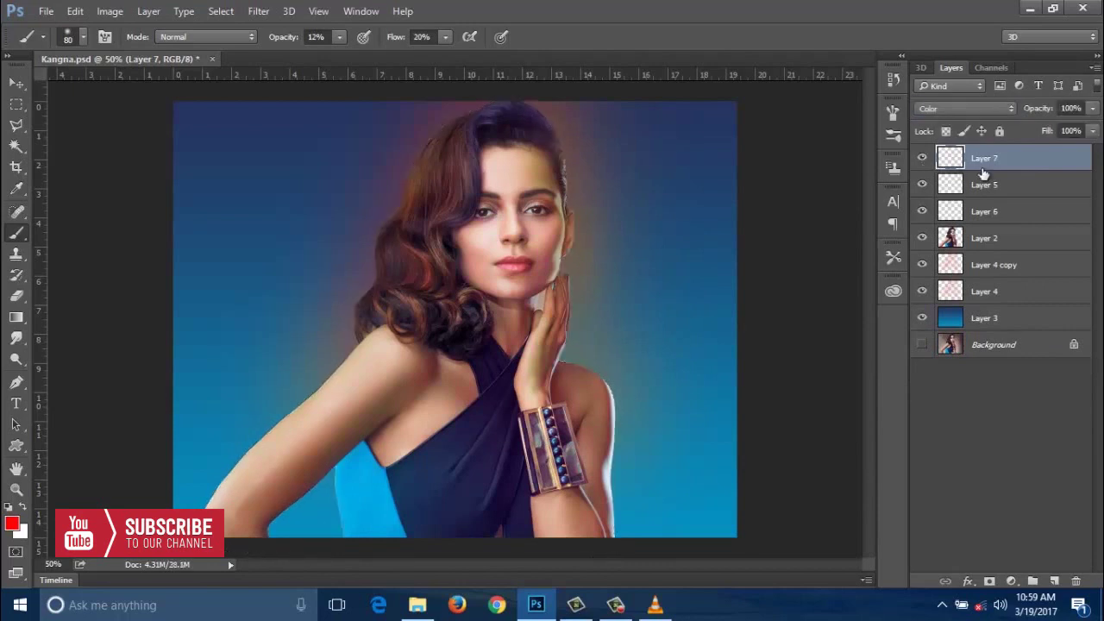
pyautogui.hotkey('ctrl', 'j')
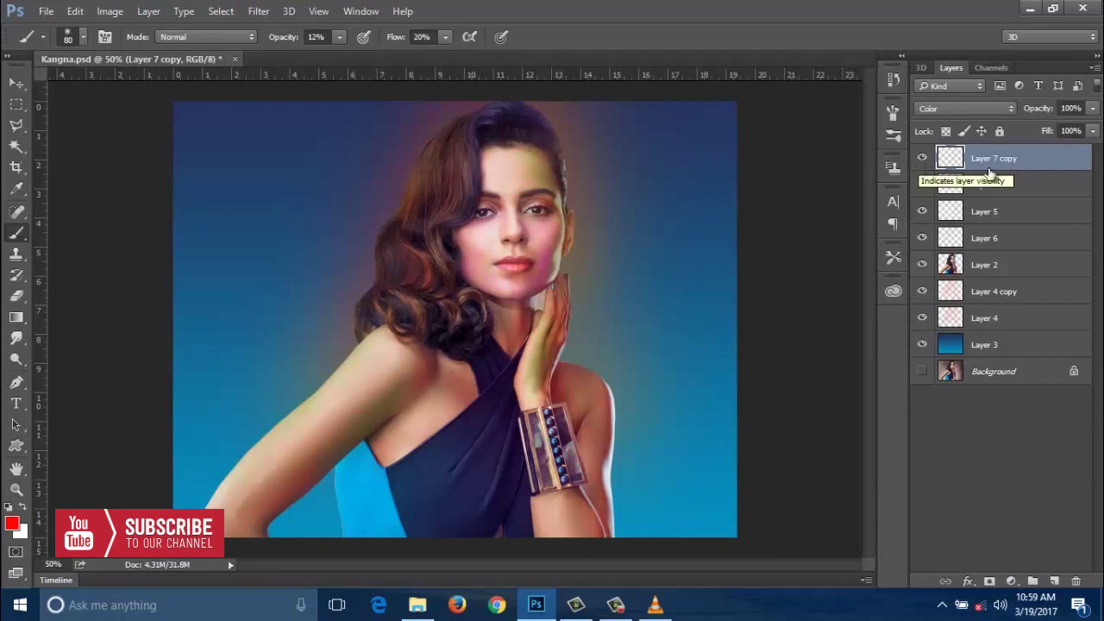
pyautogui.press('Delete')
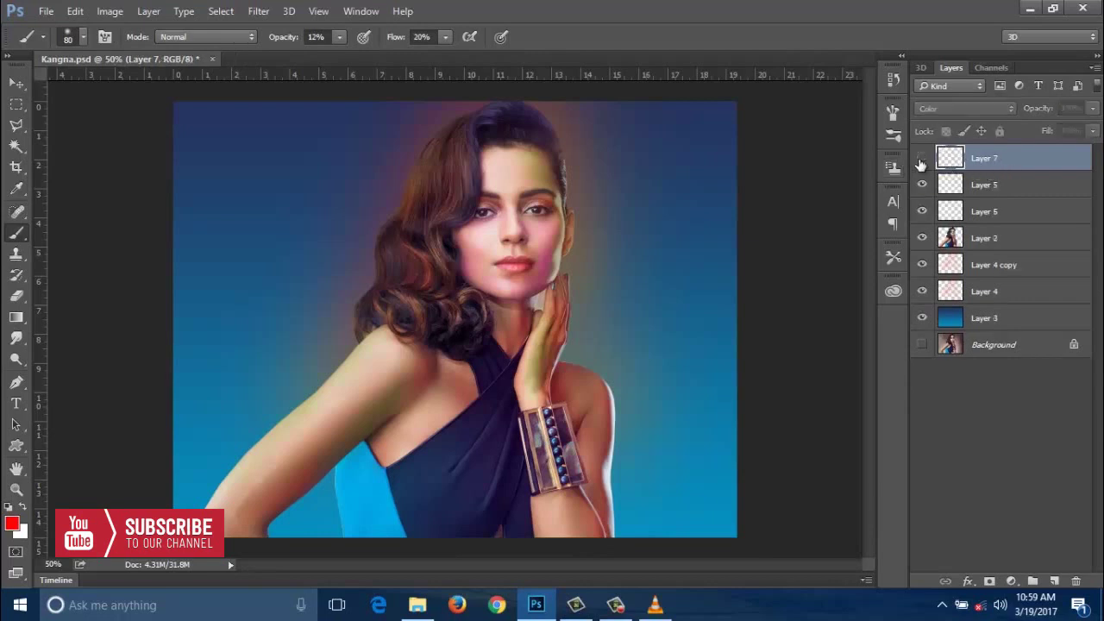
# Step: Toggle Layer 7, the portrait and Layer 4 on and off to compare the colour tint
pyautogui.click(921, 160)
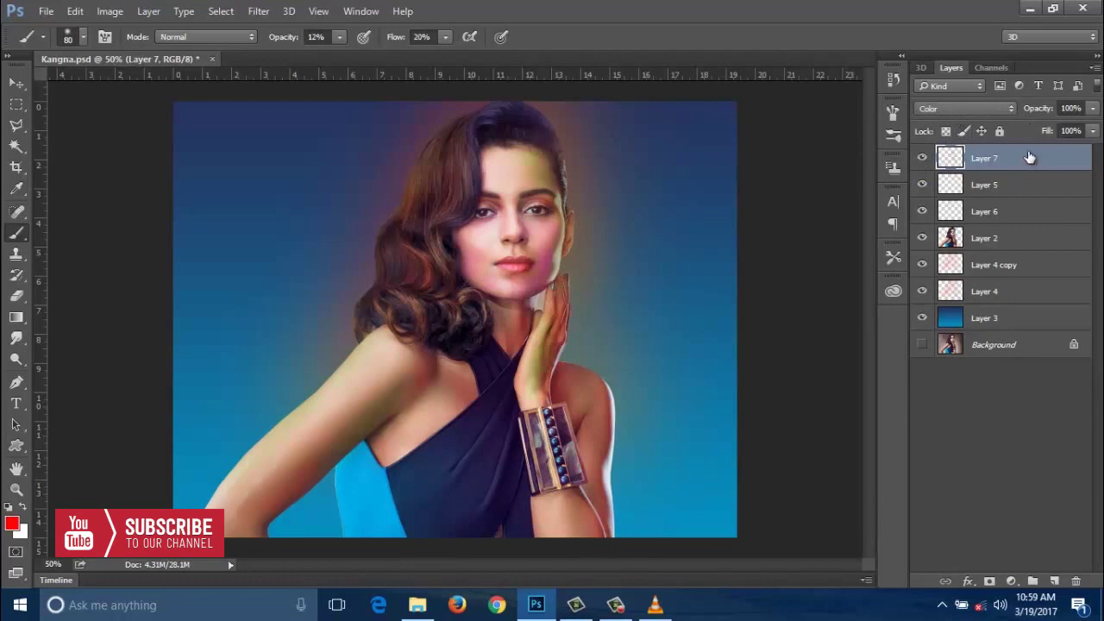
pyautogui.click(926, 239)
pyautogui.click(927, 239)
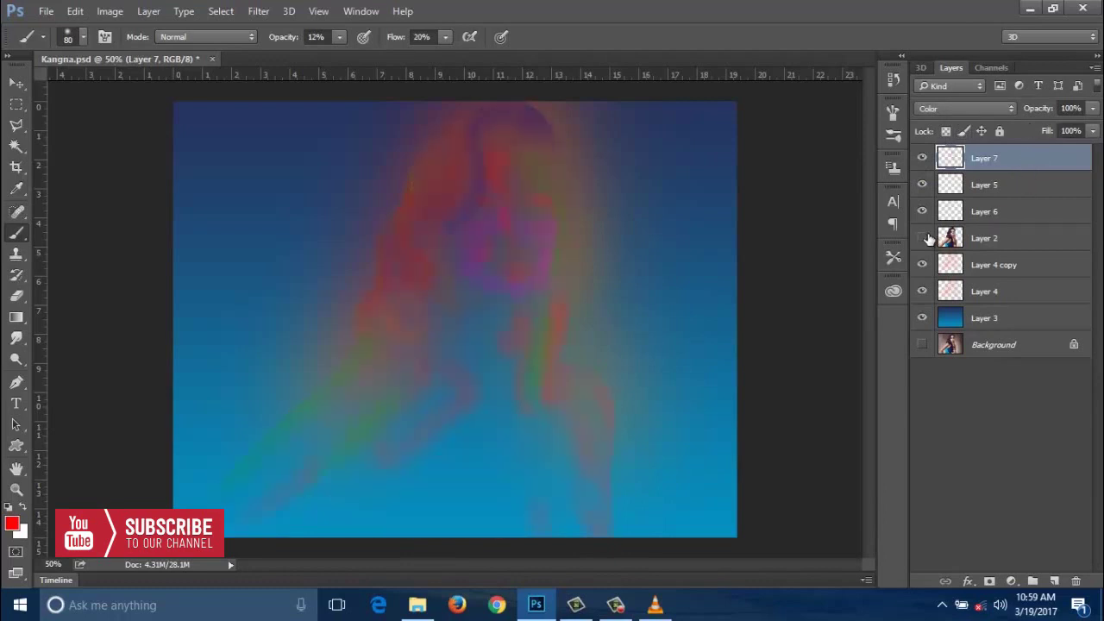
pyautogui.click(922, 291)
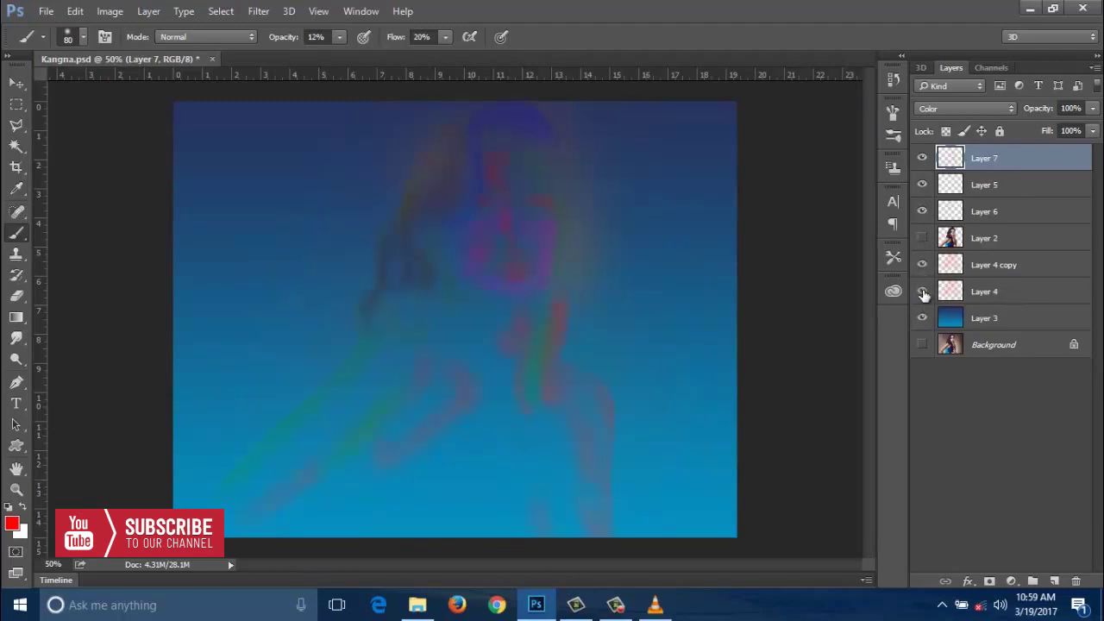
pyautogui.click(922, 292)
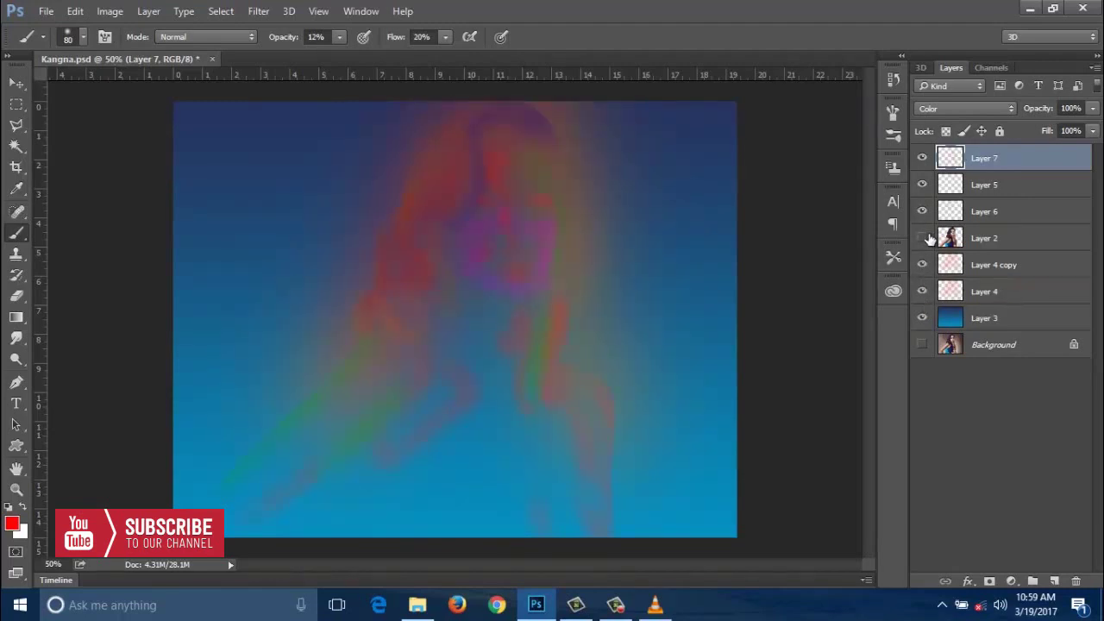
pyautogui.click(923, 238)
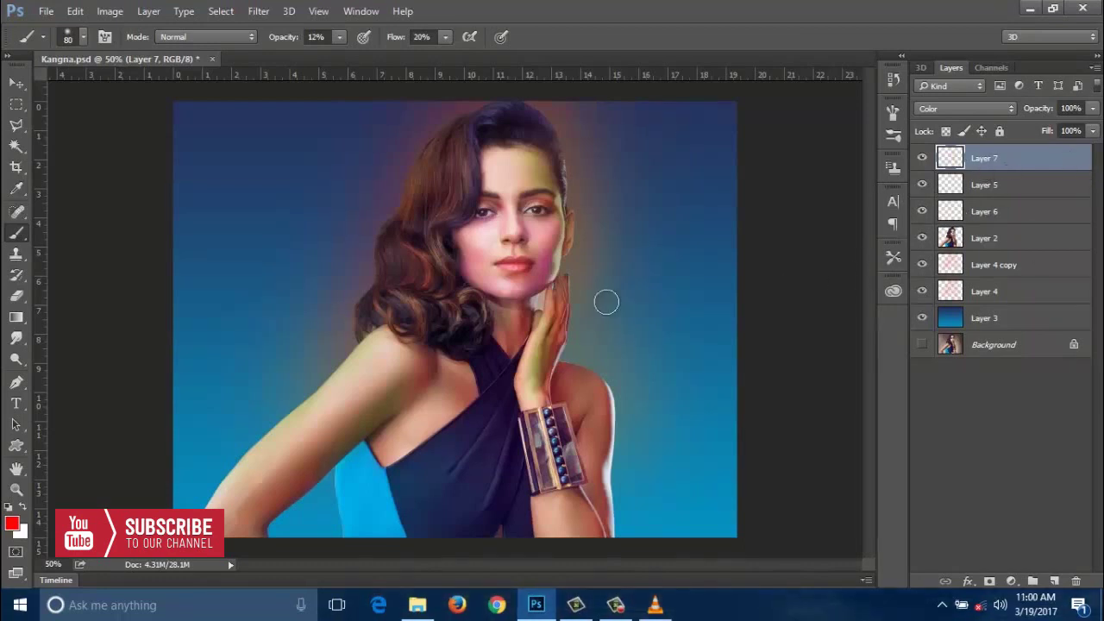
pyautogui.hotkey('ctrl', '+')
pyautogui.click(922, 160)
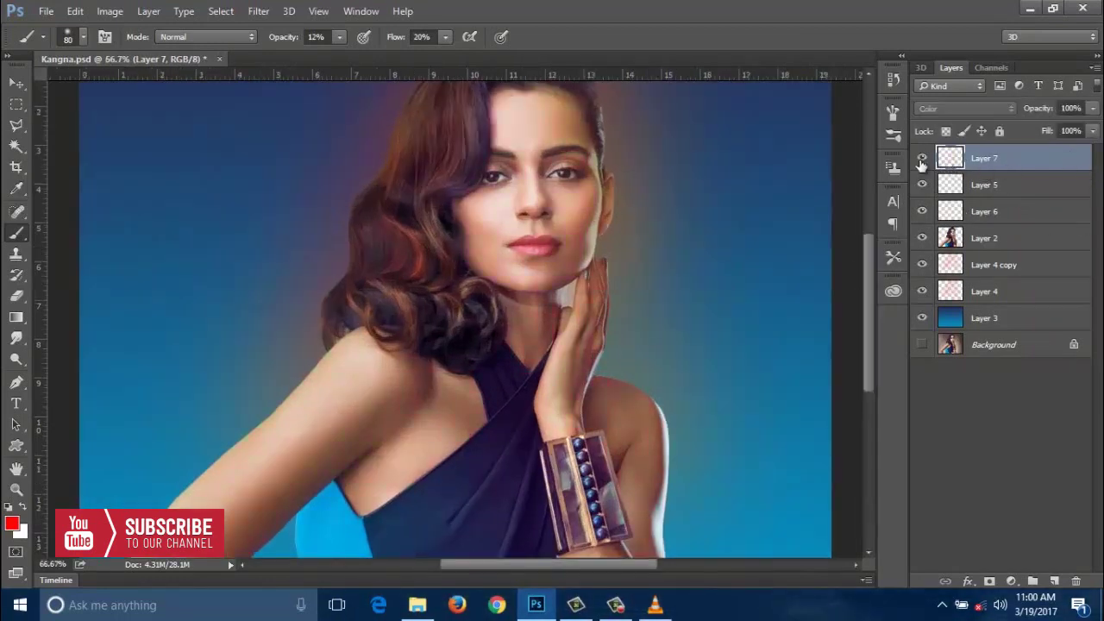
pyautogui.click(921, 160)
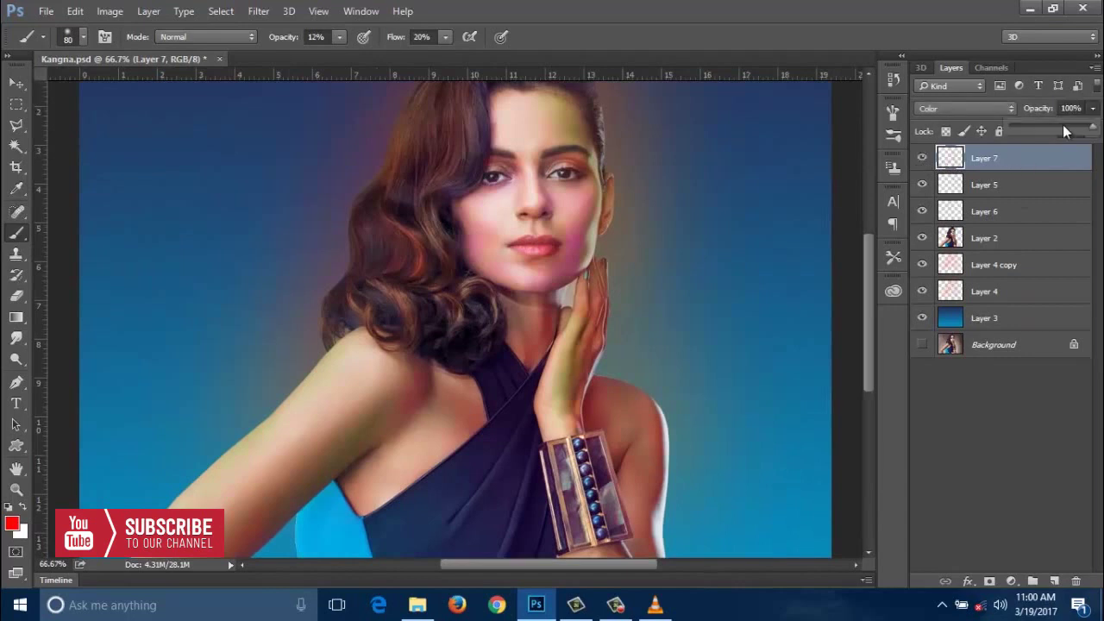
# Step: Create clipping masks for Layer 7, Layer 5 and Layer 6
pyautogui.rightClick(1002, 163)
pyautogui.click(793, 364)
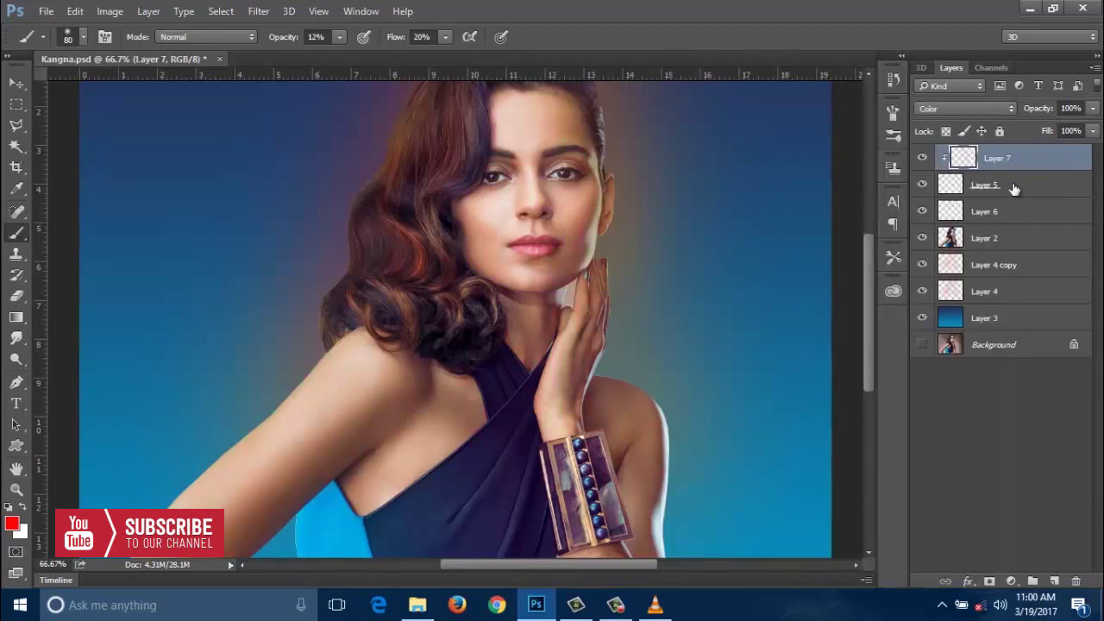
pyautogui.rightClick(1015, 188)
pyautogui.click(781, 368)
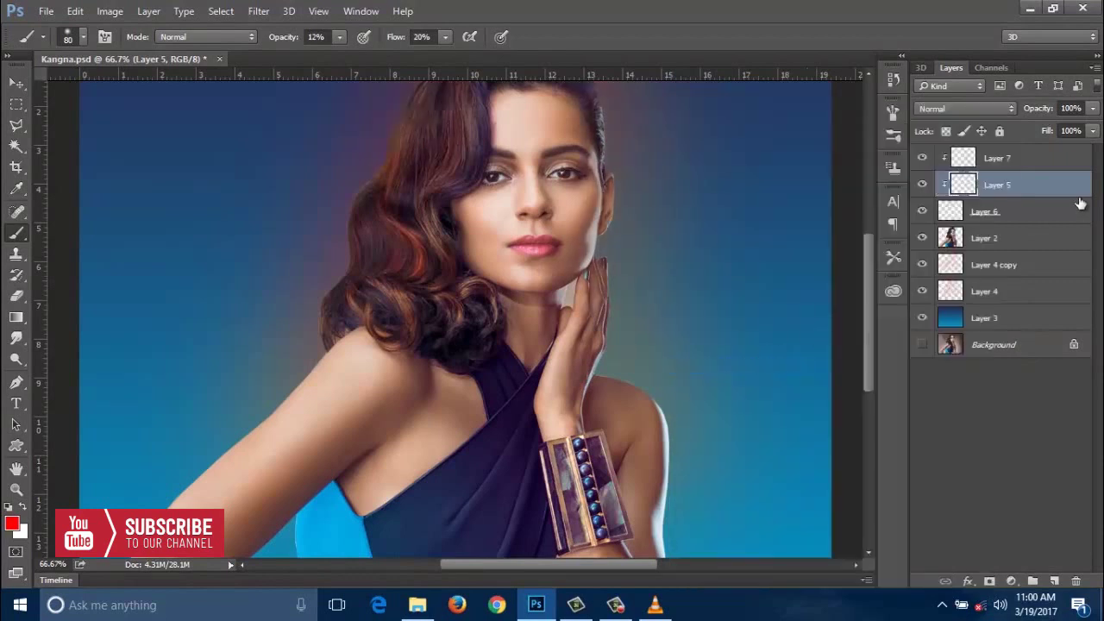
pyautogui.rightClick(1023, 207)
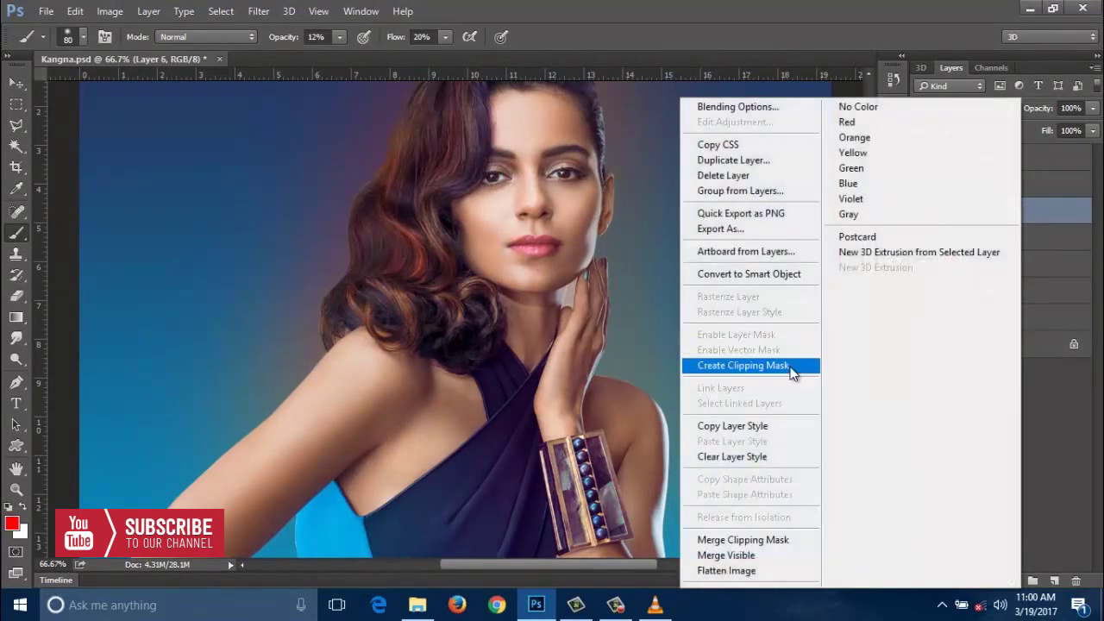
pyautogui.click(792, 370)
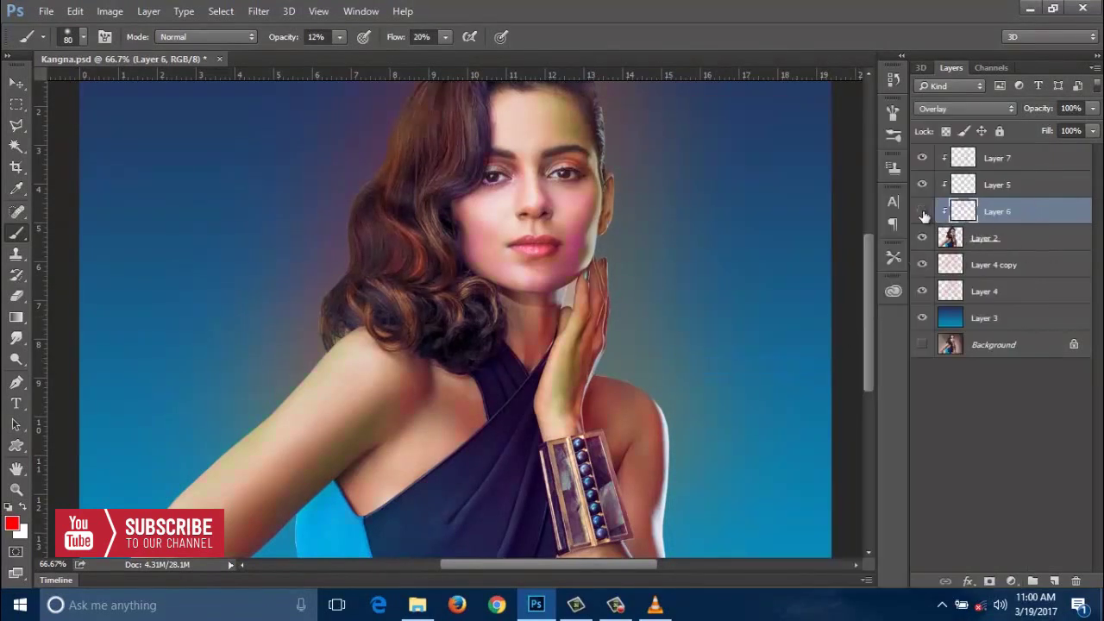
# Step: Make Layer 6 visible again and select the portrait layer, Layer 2
pyautogui.click(922, 212)
pyautogui.hotkey('ctrl', '-')
pyautogui.hotkey('ctrl', '-')
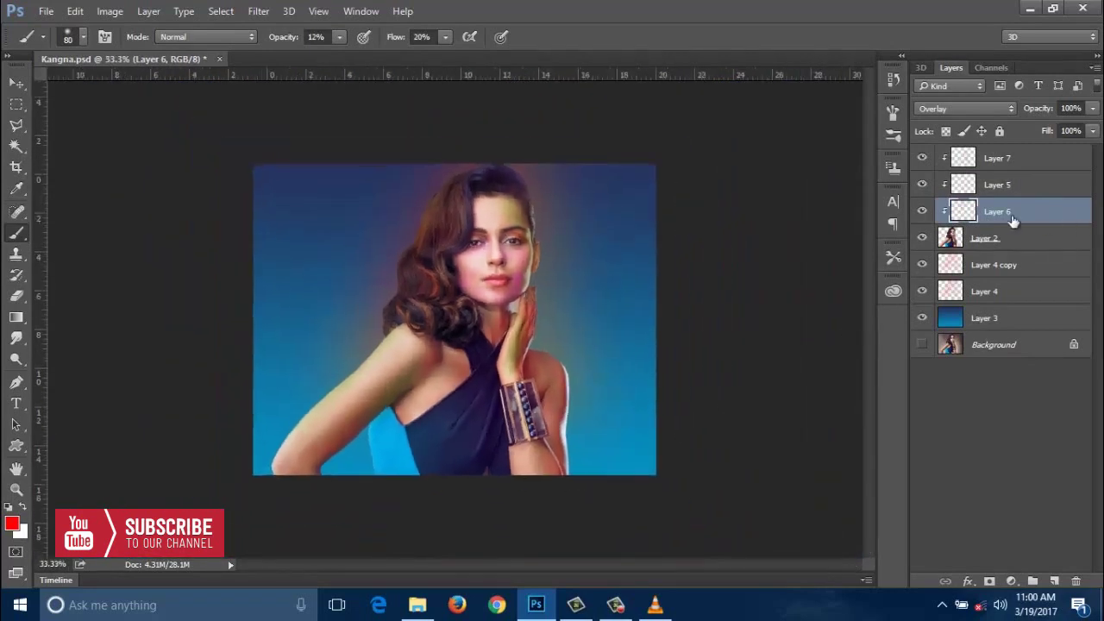
pyautogui.hotkey('ctrl', '+')
pyautogui.click(988, 245)
# Step: Add a layer mask to Layer 2 and set a 400 px soft brush at 63% flow
pyautogui.hotkey('ctrl', '+')
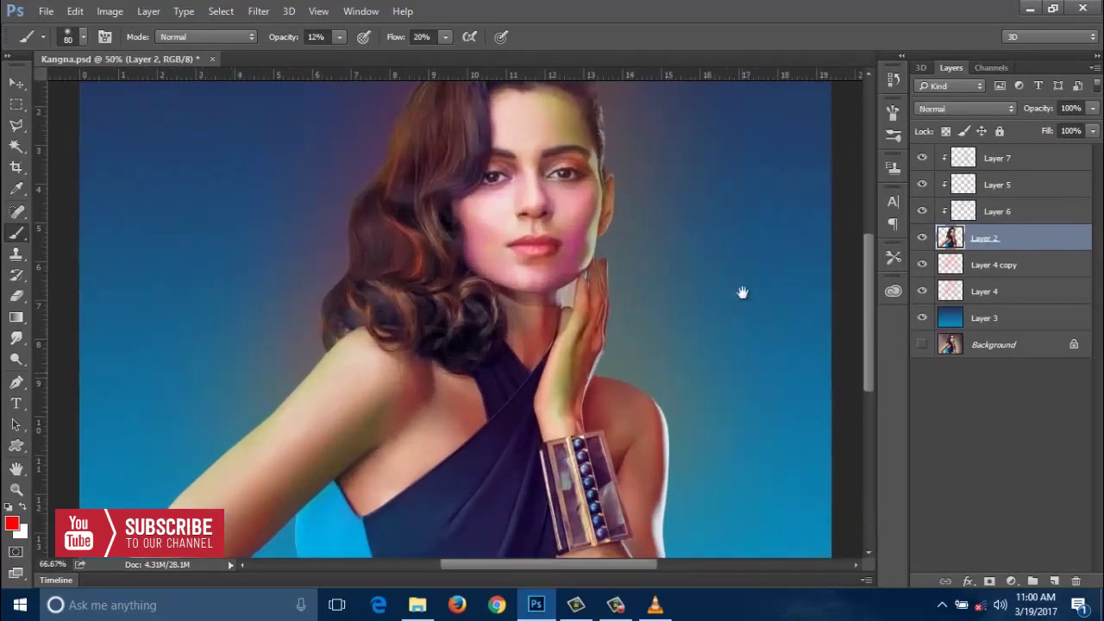
pyautogui.scroll(-3, 739, 291)
pyautogui.press('e')
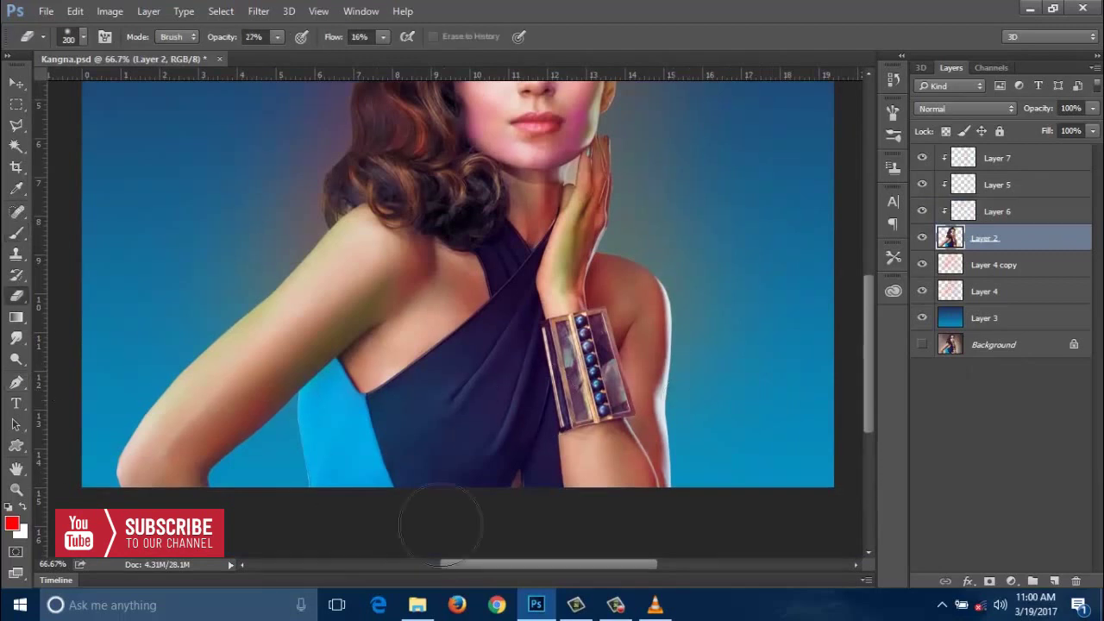
pyautogui.click(989, 581)
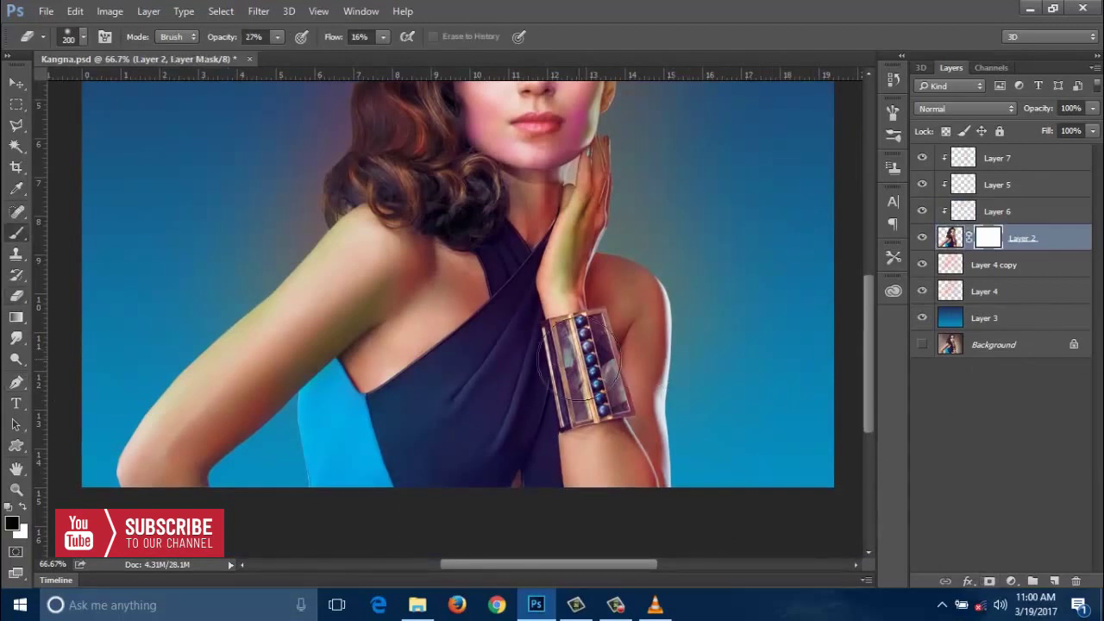
pyautogui.press('b')
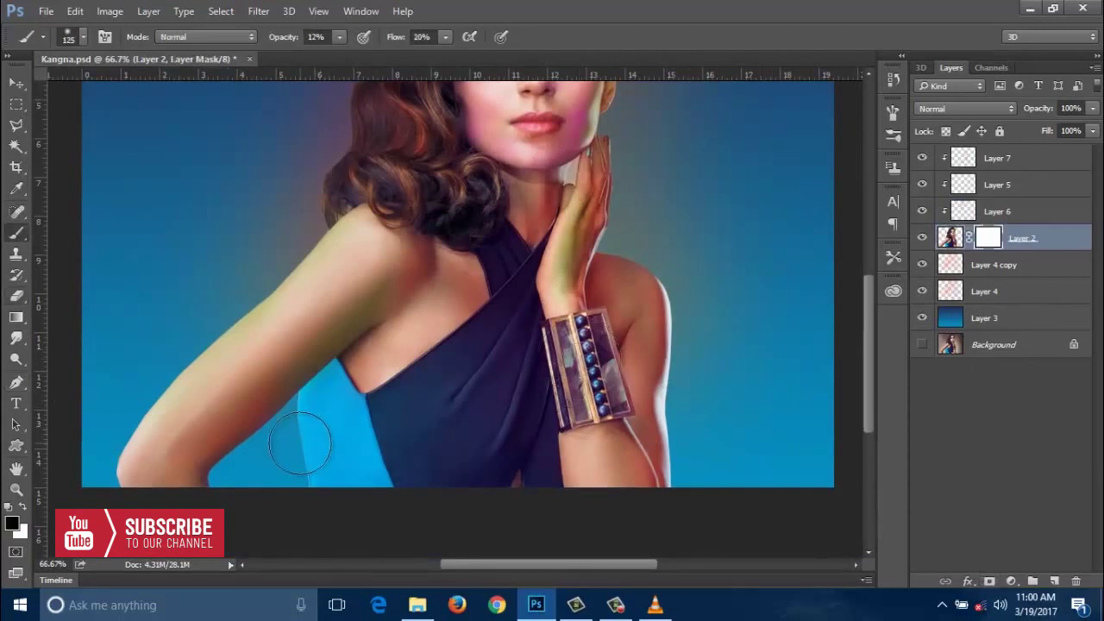
pyautogui.press(']')
pyautogui.press(']')
pyautogui.press(']')
pyautogui.press(']')
pyautogui.press(']')
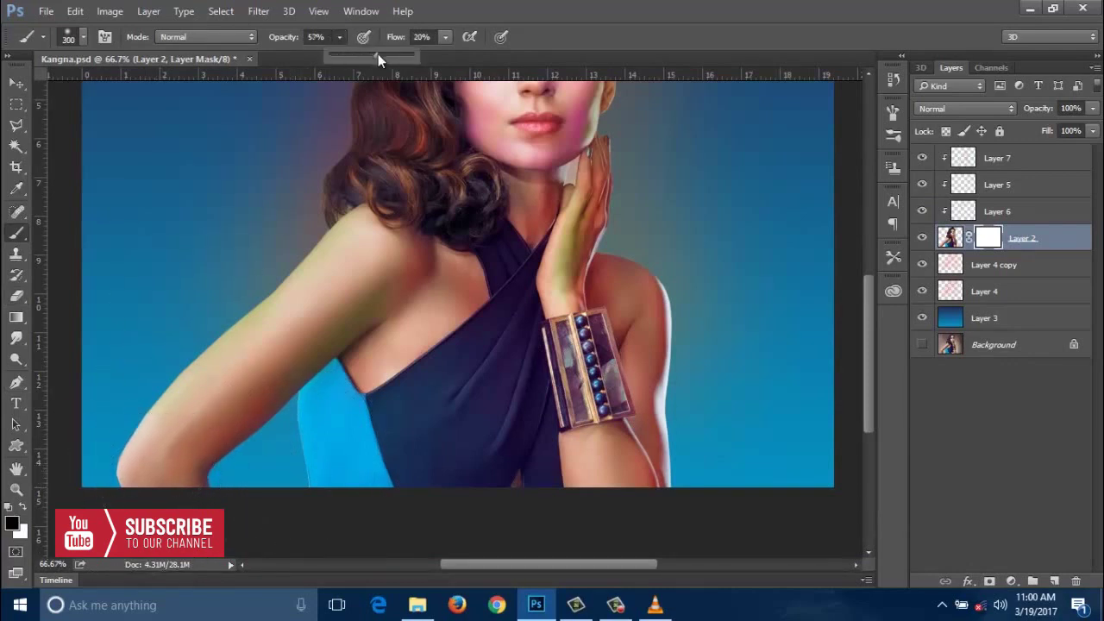
pyautogui.click(449, 38)
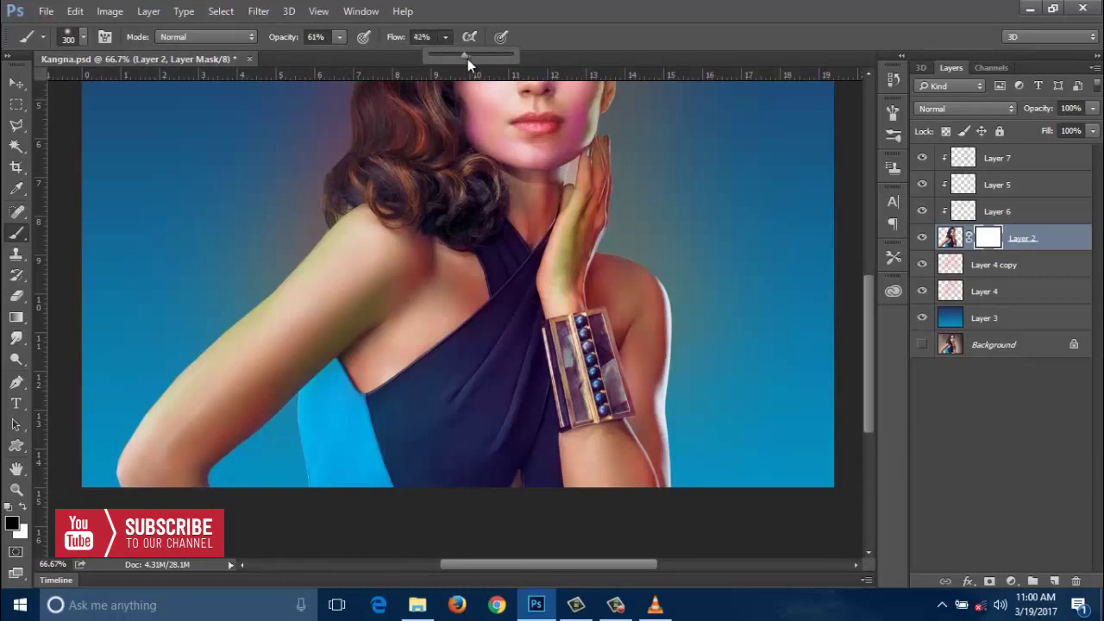
pyautogui.moveTo(468, 58); pyautogui.dragTo(486, 59)
pyautogui.press(']')
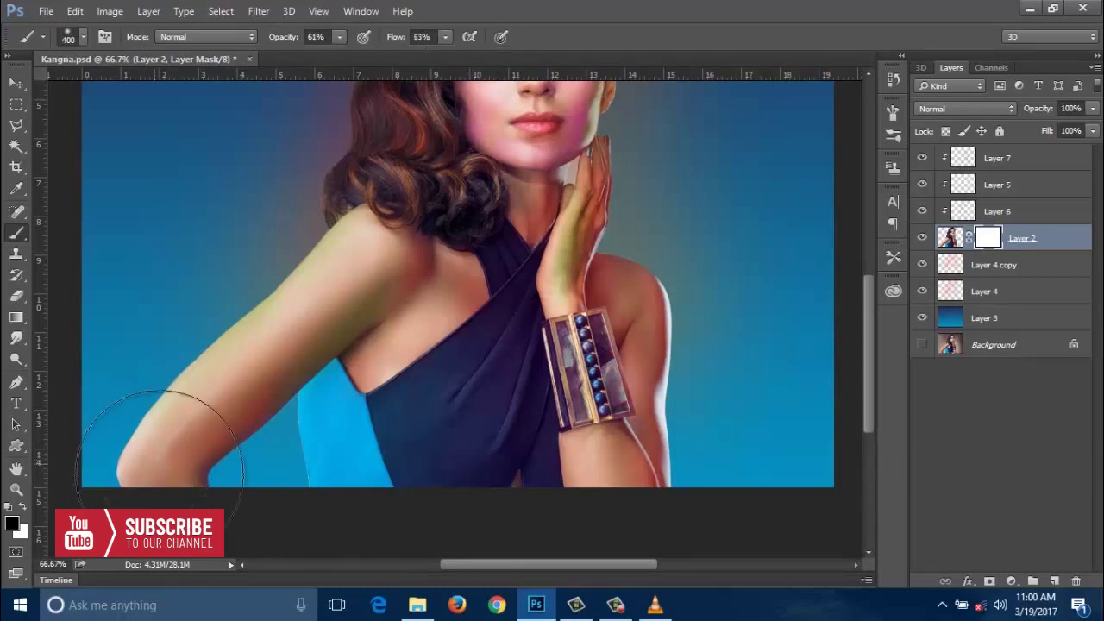
# Step: Paint black on the mask to fade the lower arm and dress bottom into the blue
pyautogui.moveTo(160, 441); pyautogui.dragTo(210, 493)
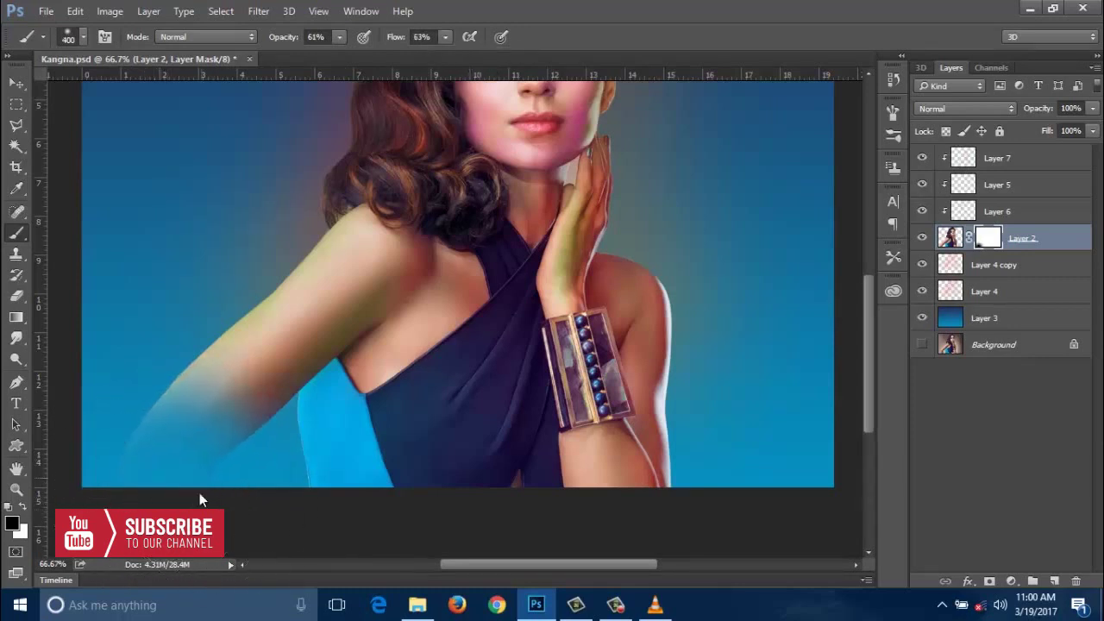
pyautogui.moveTo(370, 518)
pyautogui.mouseDown()
pyautogui.moveTo(439, 530)
pyautogui.moveTo(500, 483)
pyautogui.moveTo(646, 493)
pyautogui.moveTo(646, 481)
pyautogui.moveTo(660, 502)
pyautogui.mouseUp()
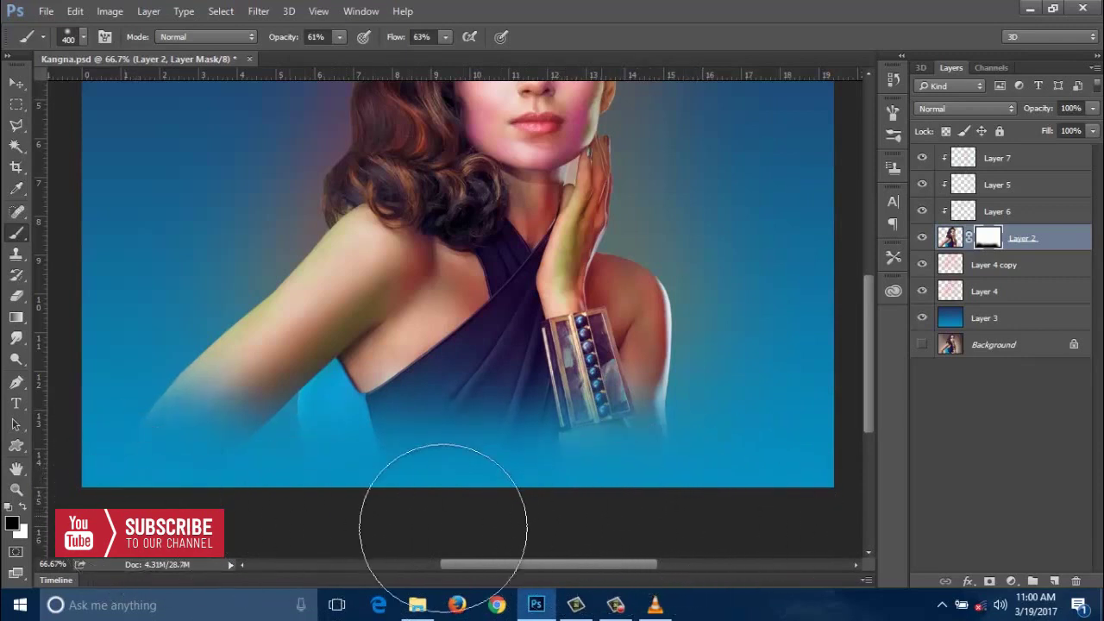
pyautogui.hotkey('ctrl', '-')
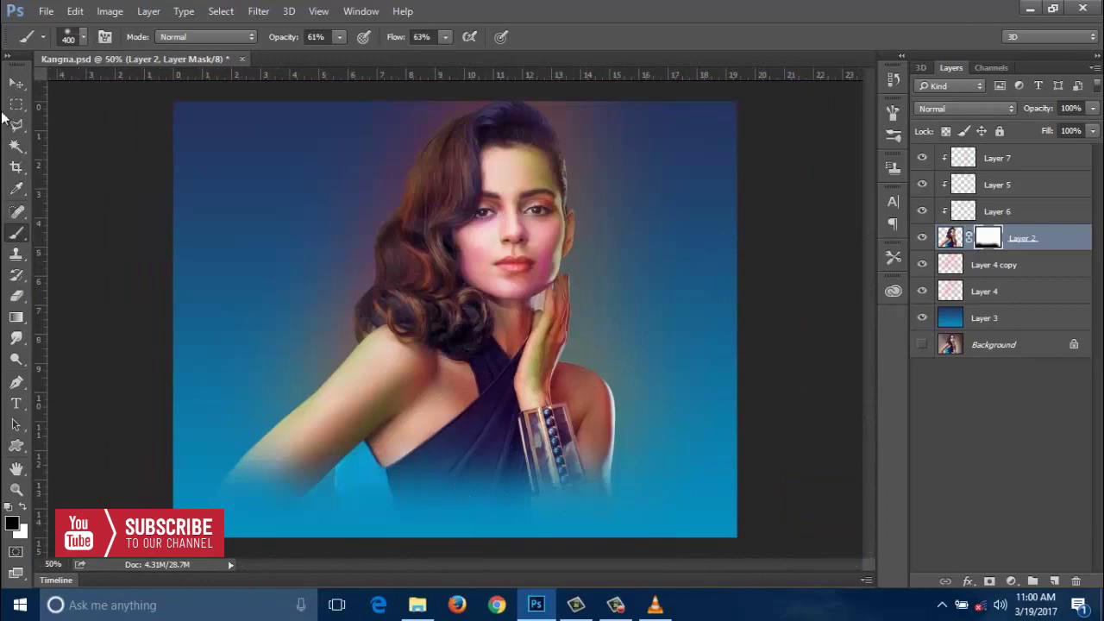
pyautogui.click(15, 84)
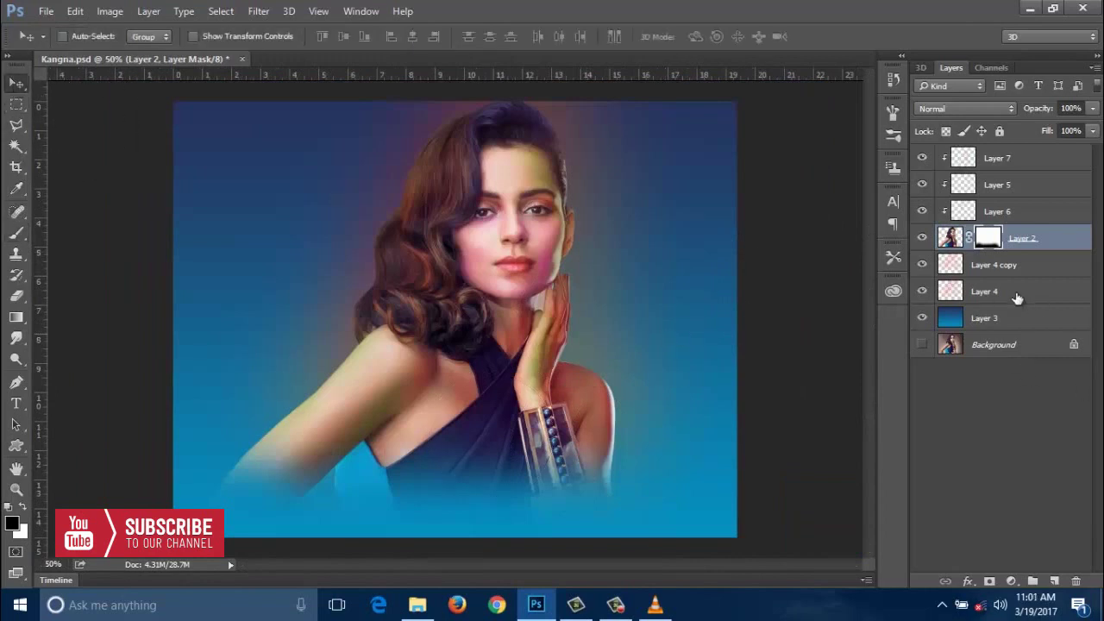
# Step: Add a new layer above Layer 4 copy and load a 2200 px smoke brush
pyautogui.click(1000, 270)
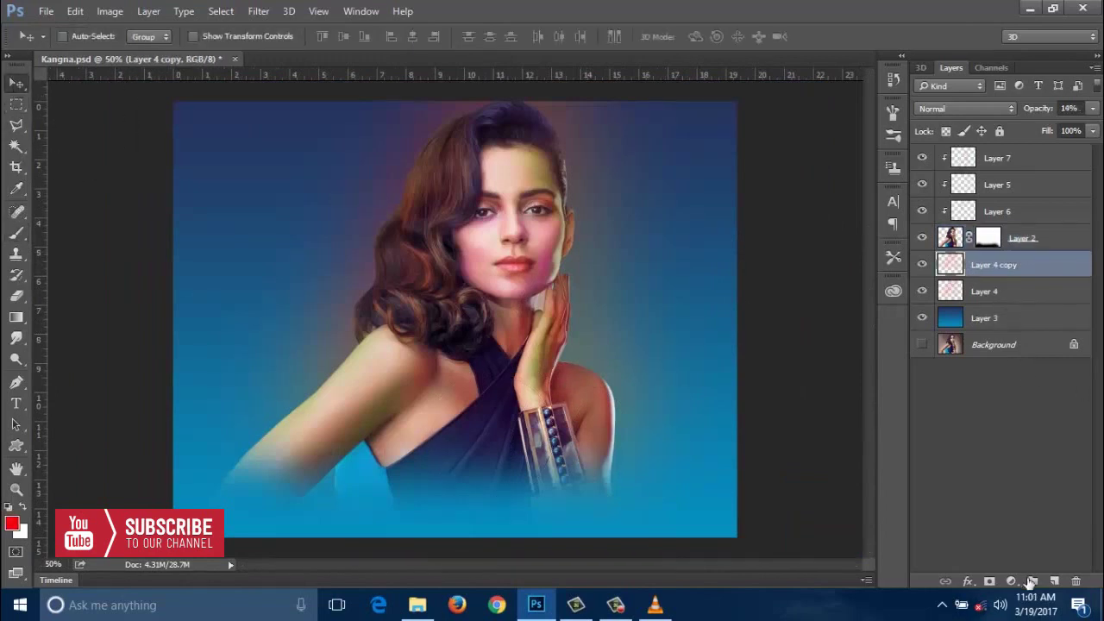
pyautogui.click(1053, 582)
pyautogui.press('b')
pyautogui.click(82, 36)
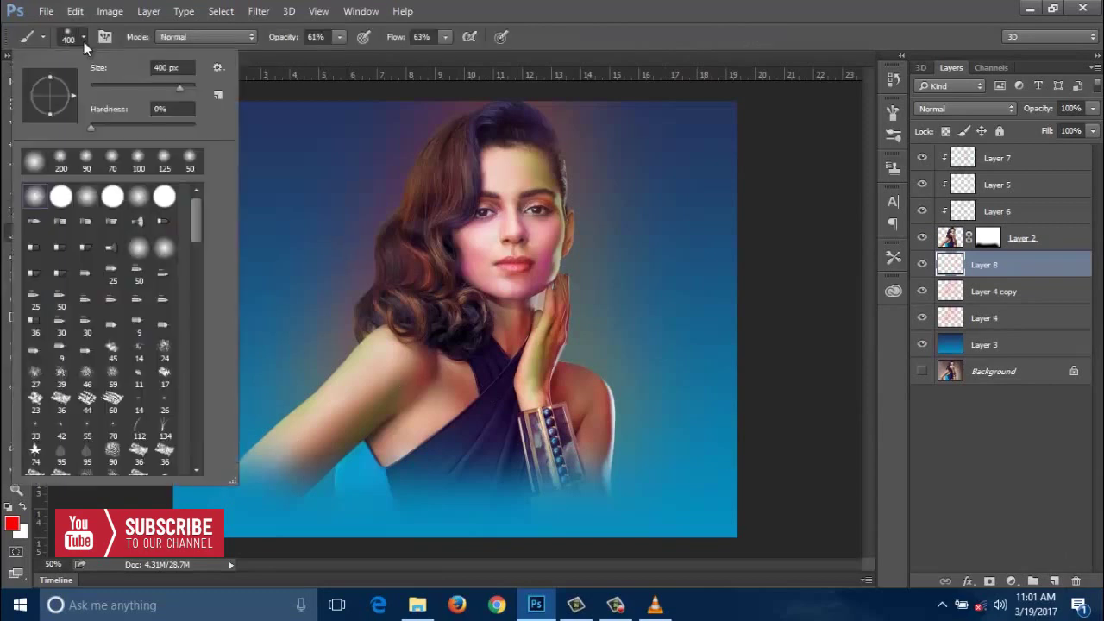
pyautogui.scroll(-10, 188, 455)
pyautogui.scroll(10, 187, 388)
pyautogui.press('Return')
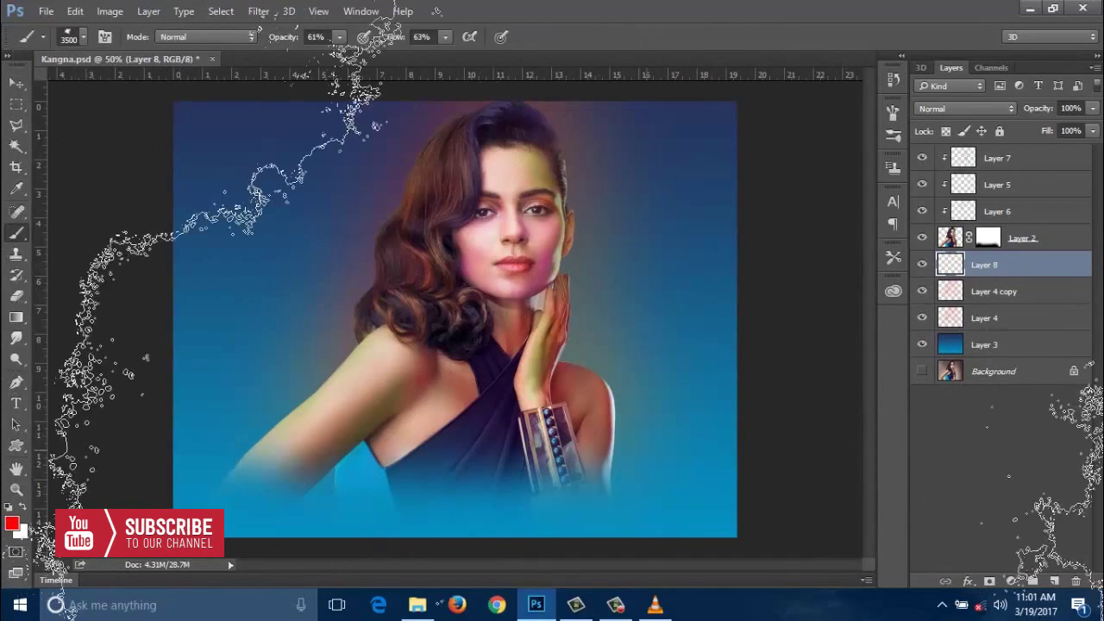
pyautogui.press('[')
pyautogui.press('[')
pyautogui.press('[')
pyautogui.press('[')
pyautogui.press('[')
pyautogui.press('[')
pyautogui.press('[')
pyautogui.press('[')
pyautogui.press('[')
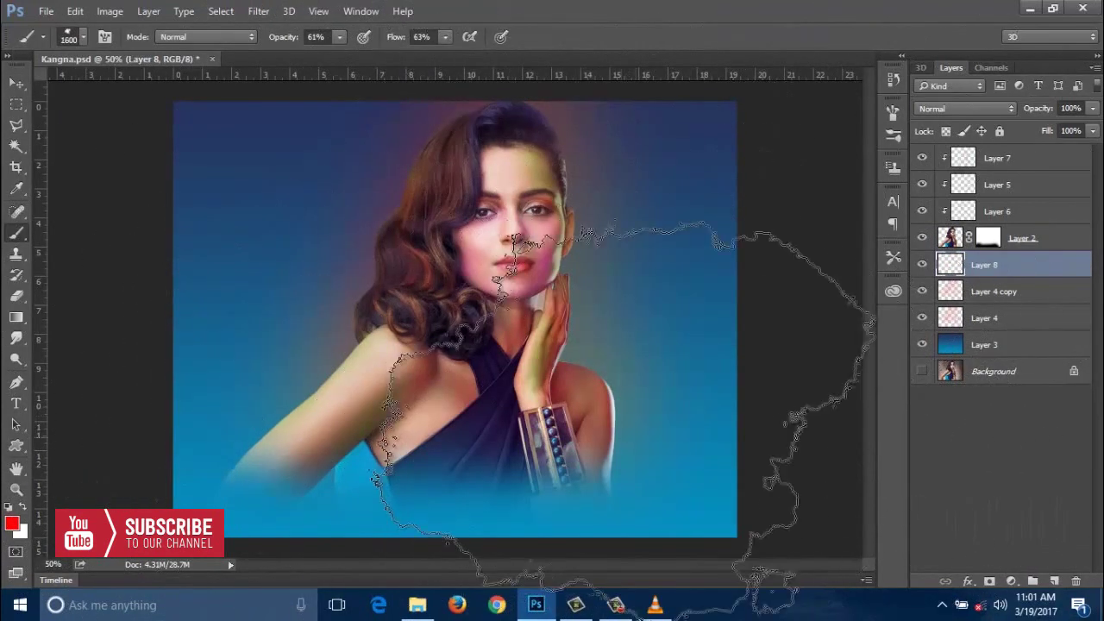
# Step: Stamp a dark navy cloud at the lower right and white clouds along the bottom
pyautogui.press('i')
pyautogui.press('b')
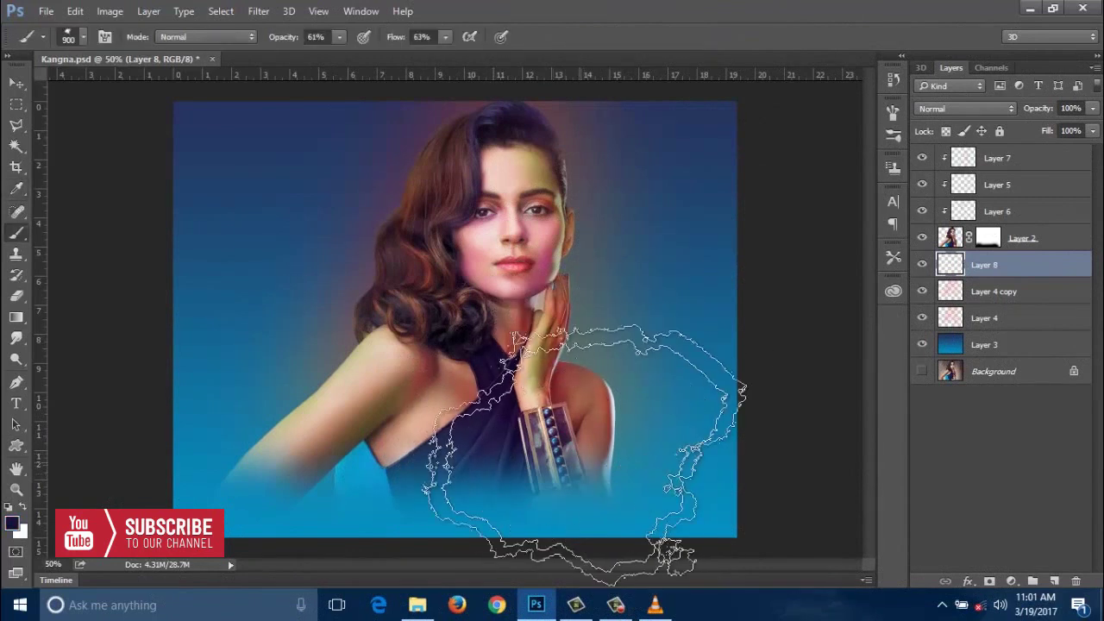
pyautogui.click(615, 463)
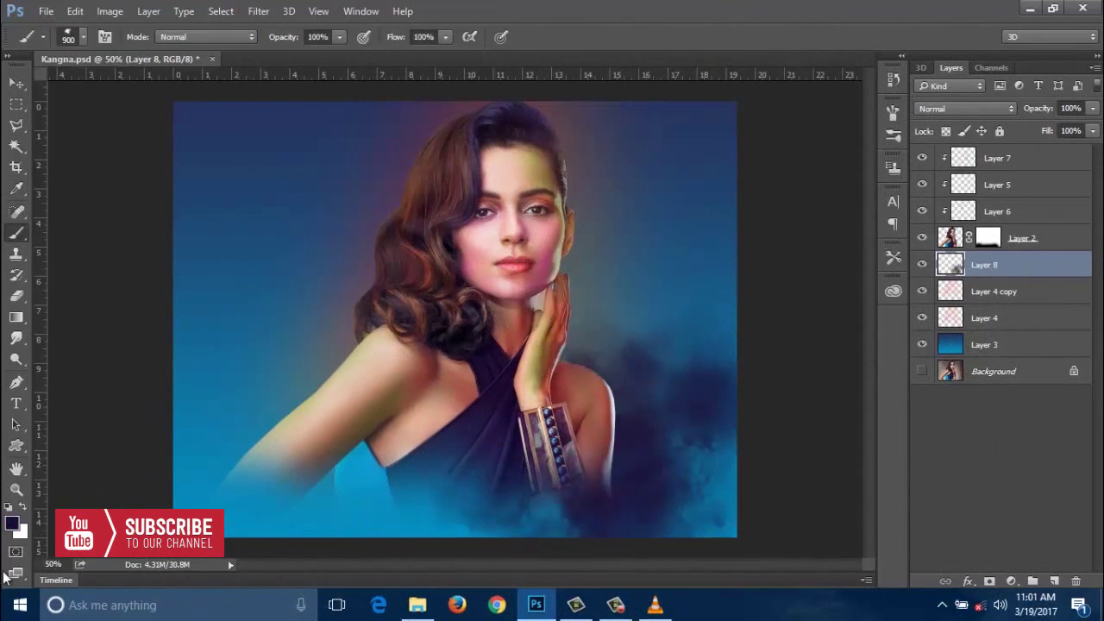
pyautogui.press('x')
pyautogui.click(359, 470)
pyautogui.click(492, 509)
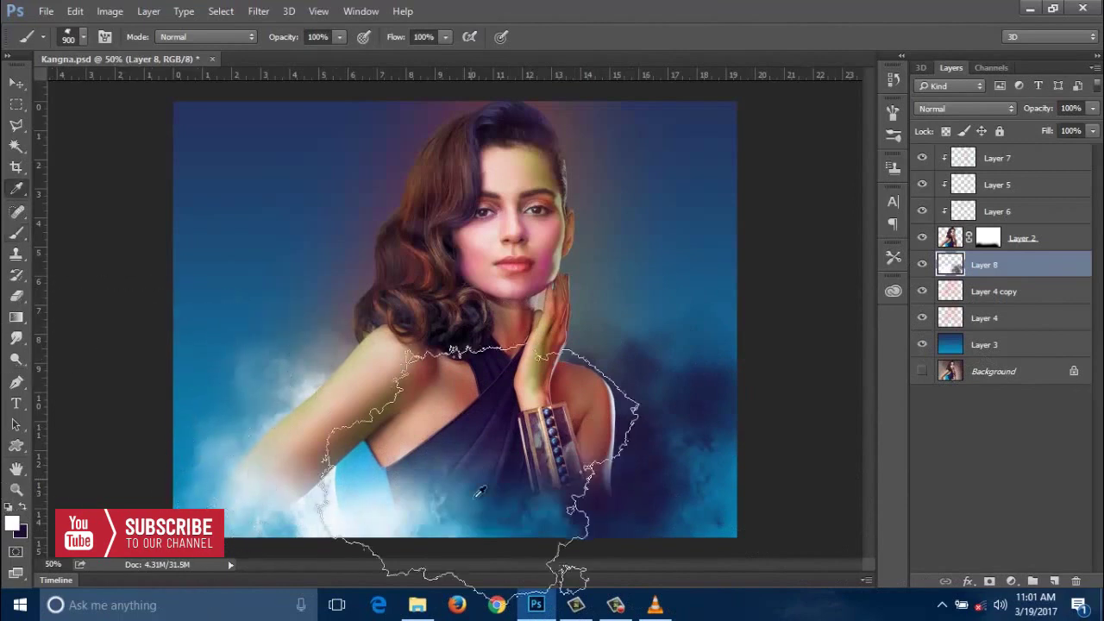
pyautogui.press('i')
pyautogui.click(370, 440)
pyautogui.hotkey('ctrl', 'z')
# Step: Pick light blue, test a Gaussian-blurred white cloud around the head, then undo it
pyautogui.click(12, 523)
pyautogui.click(838, 167)
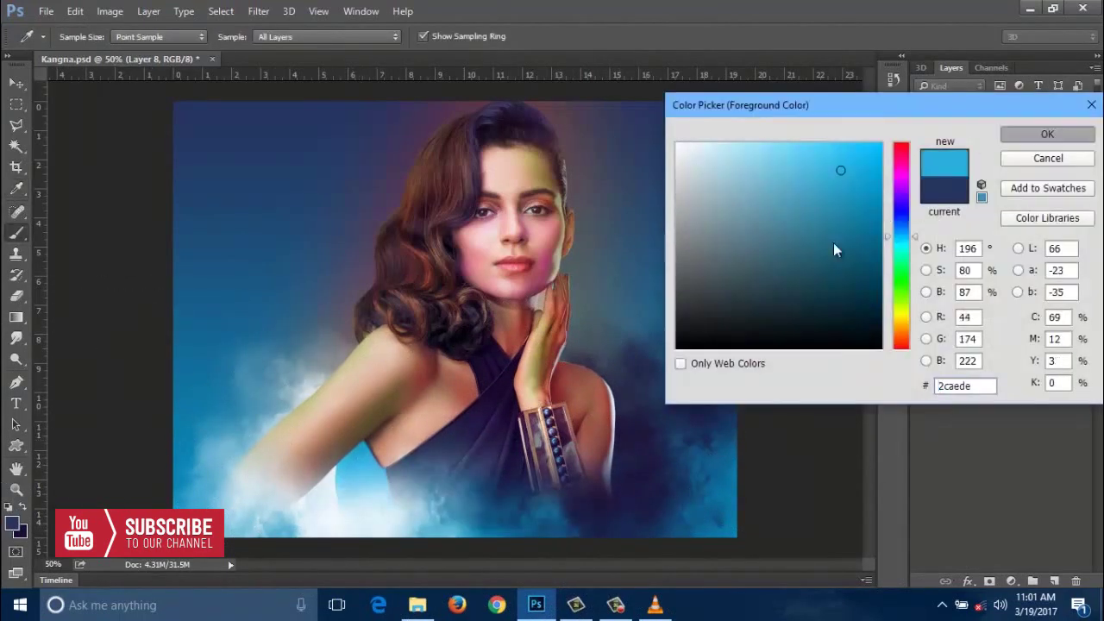
pyautogui.click(1047, 134)
pyautogui.hotkey('ctrl', '-')
pyautogui.hotkey('ctrl', '+')
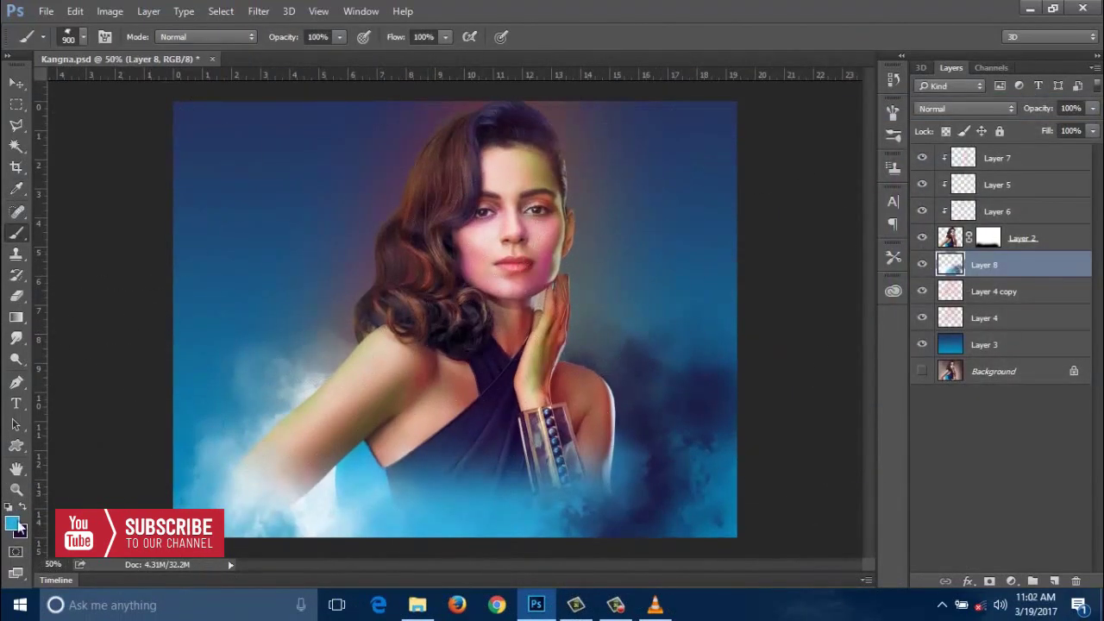
pyautogui.click(466, 215)
pyautogui.click(258, 11)
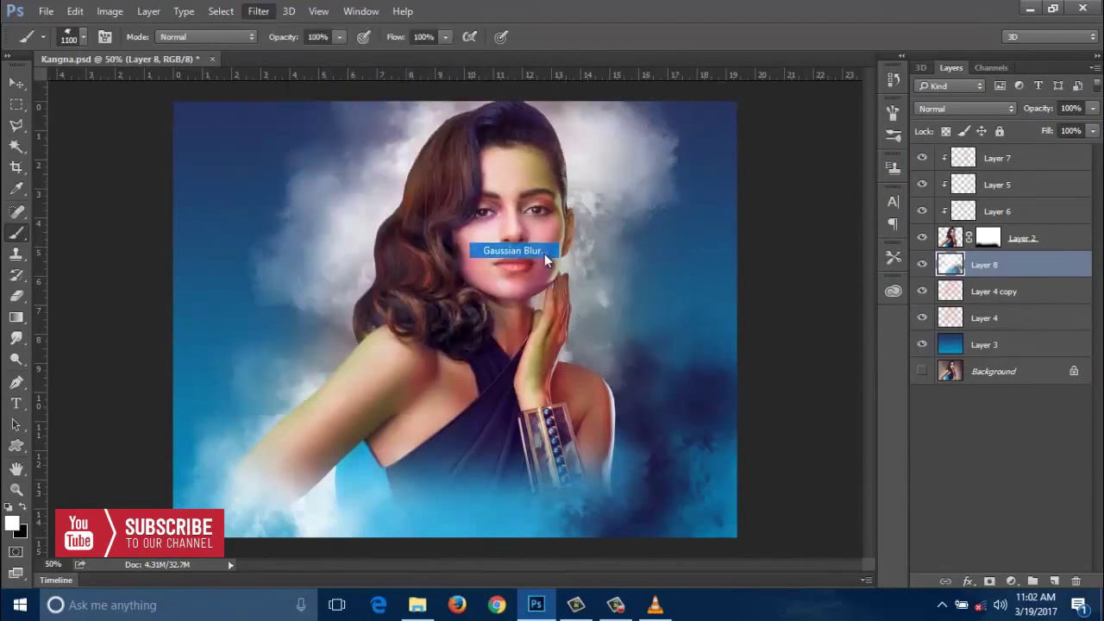
pyautogui.click(525, 254)
pyautogui.moveTo(773, 371); pyautogui.dragTo(766, 371)
pyautogui.press('Escape')
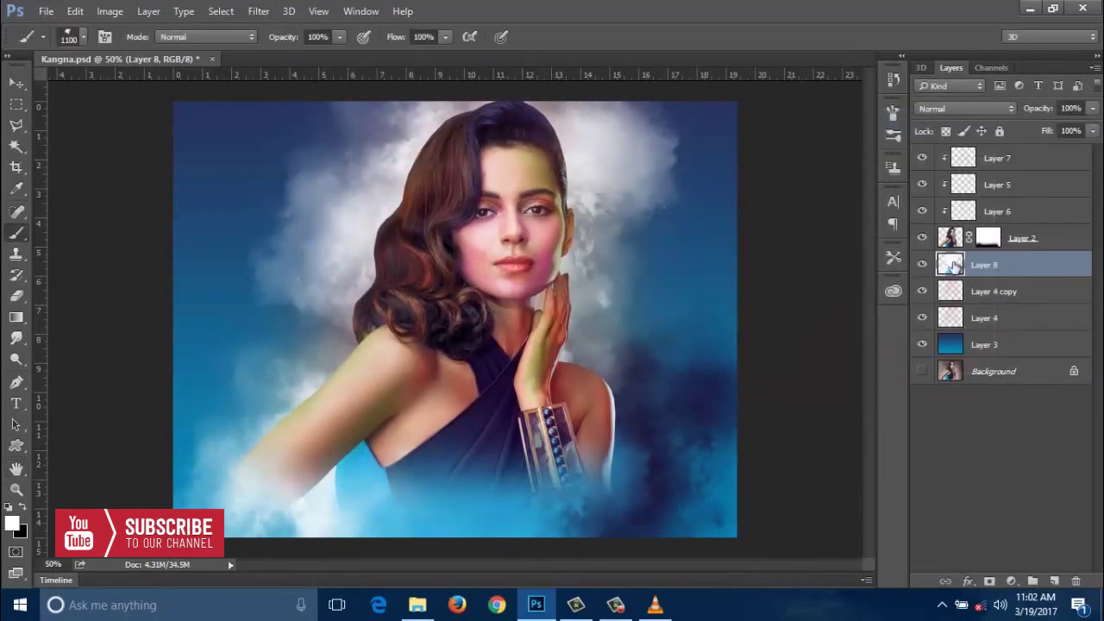
pyautogui.hotkey('ctrl', 'z')
# Step: Paint a soft white halo around her head with a 1200 px splash cloud brush; move Layer 9 above Layer 3
pyautogui.click(80, 37)
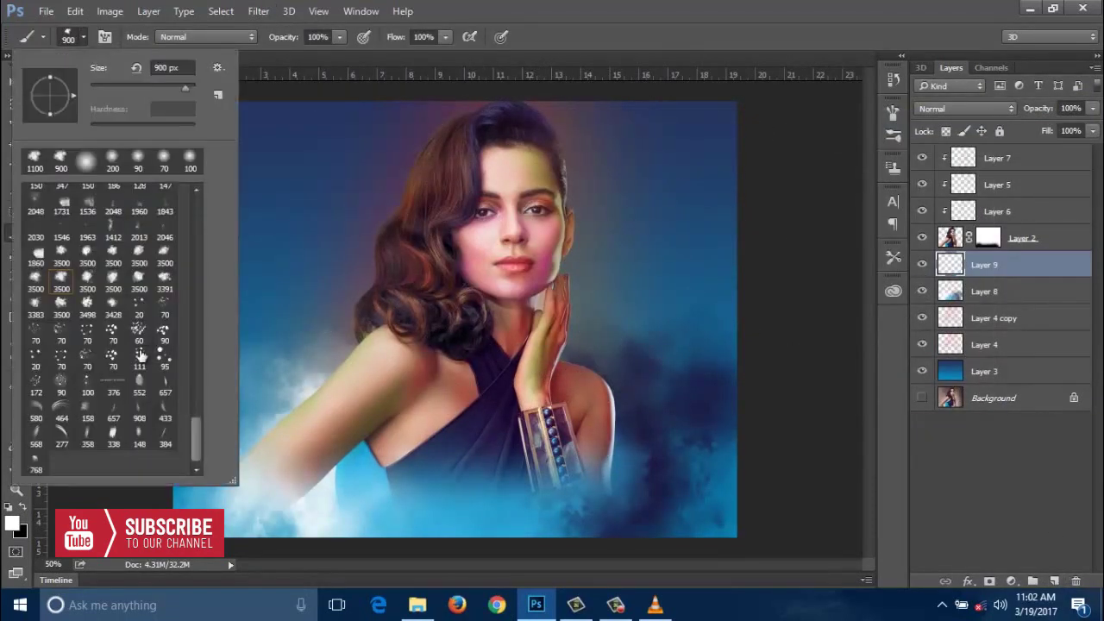
pyautogui.click(52, 431)
pyautogui.click(79, 39)
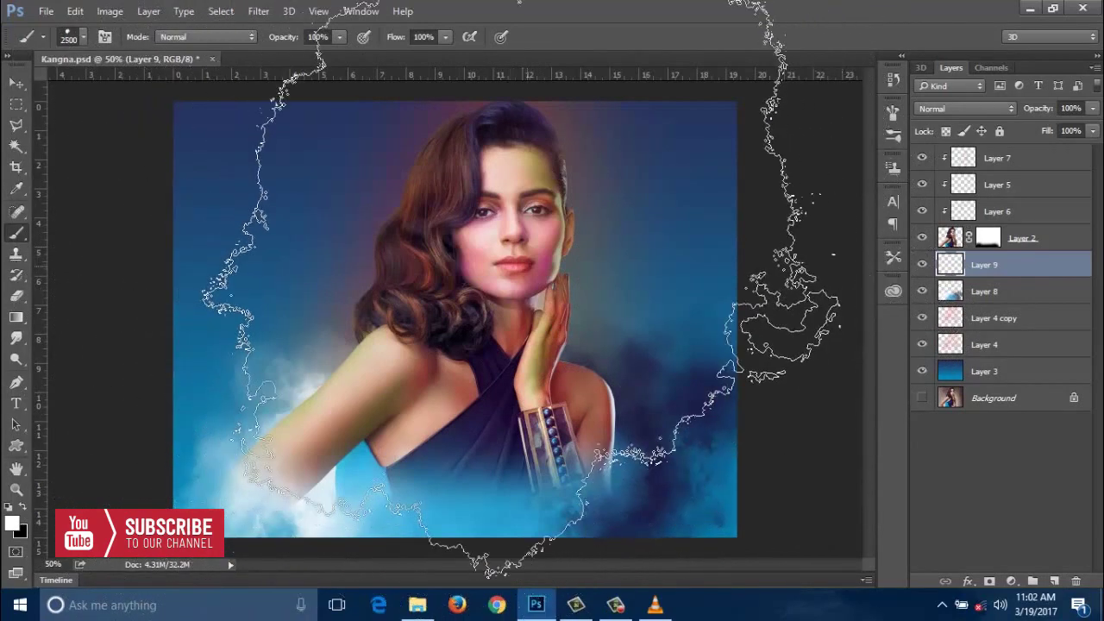
pyautogui.press('[')
pyautogui.press('[')
pyautogui.press('[')
pyautogui.click(503, 254)
pyautogui.moveTo(983, 265); pyautogui.dragTo(975, 358)
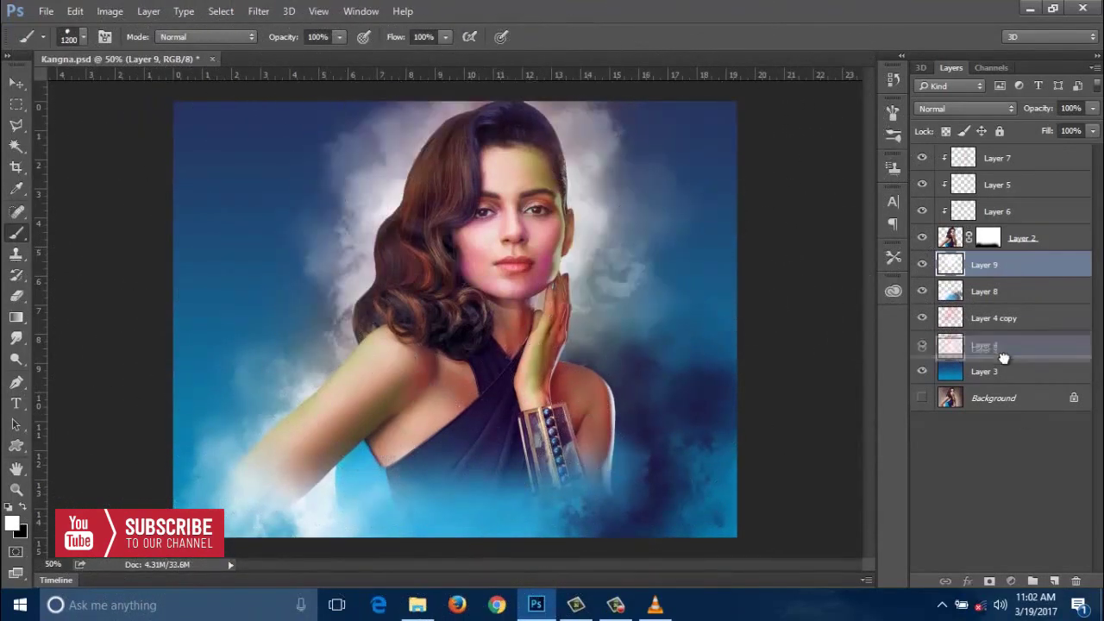
# Step: Duplicate the portrait Layer 2 and apply the copy's layer mask
pyautogui.press('v')
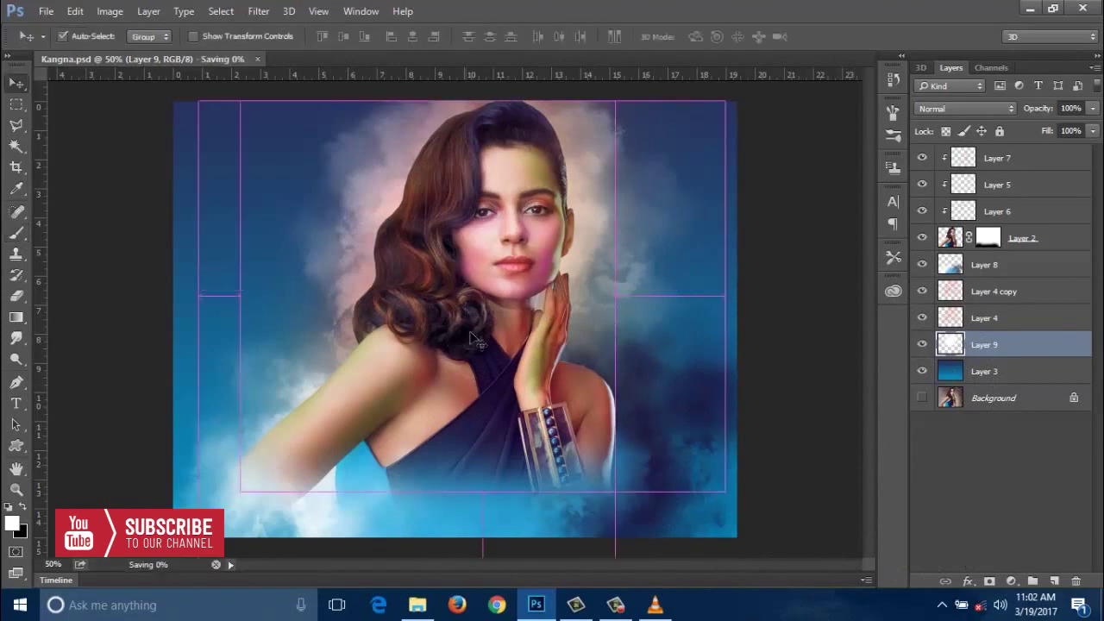
pyautogui.click(1045, 159)
pyautogui.click(1022, 238)
pyautogui.hotkey('ctrl', 'j')
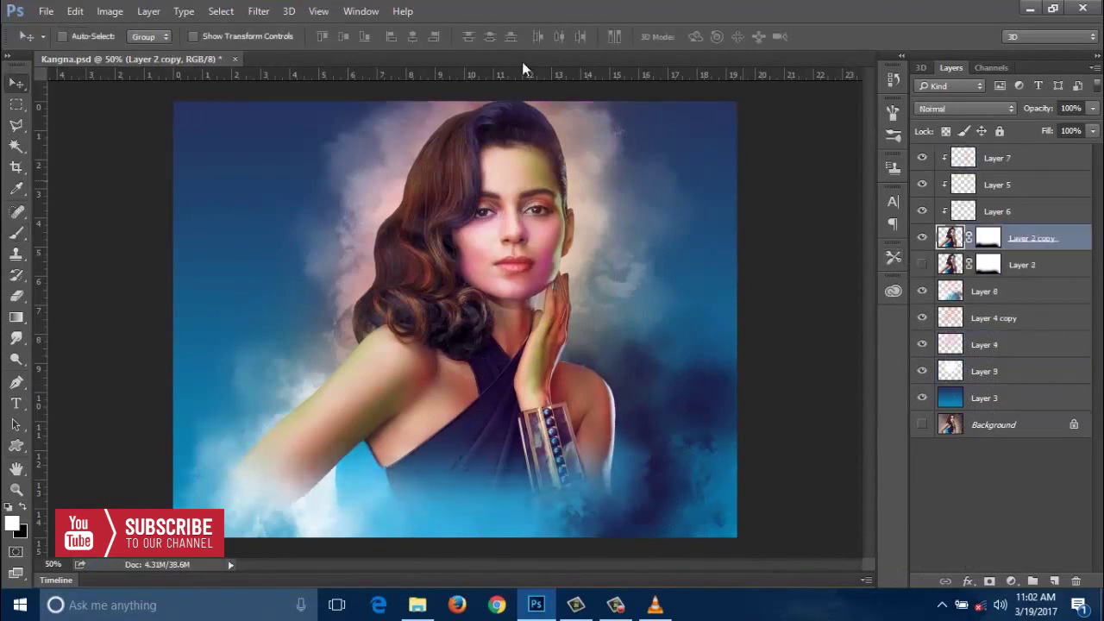
pyautogui.rightClick(984, 240)
pyautogui.click(958, 286)
pyautogui.click(259, 11)
pyautogui.click(300, 104)
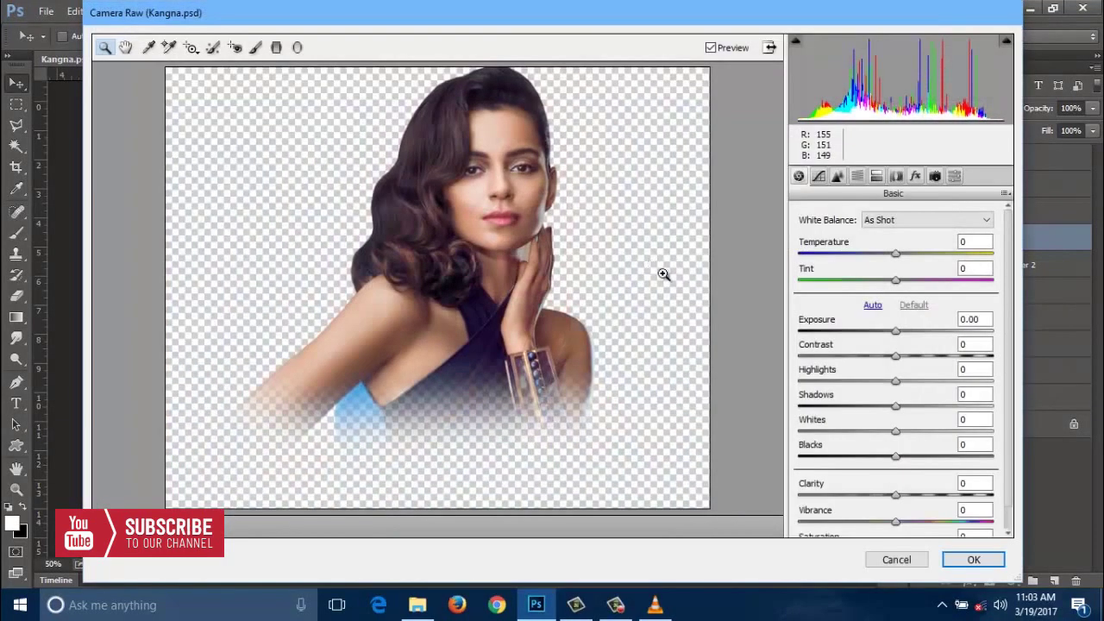
# Step: Set Contrast +26, Highlights +3, Shadows +44, Whites +18, Clarity +20, Vibrance +17 in Camera Raw and apply
pyautogui.click(912, 357)
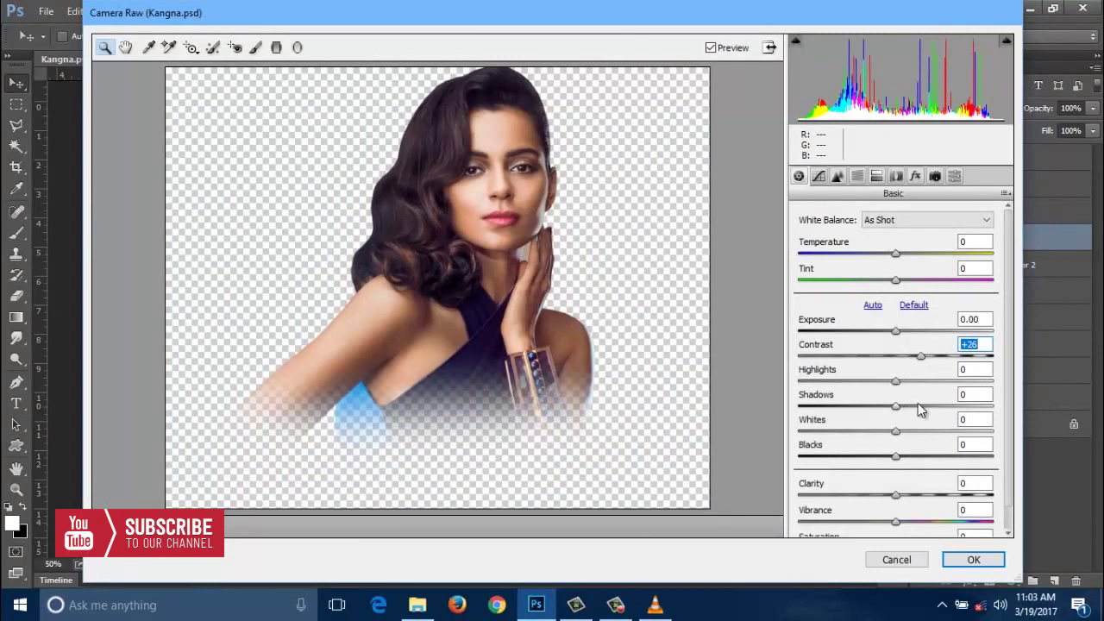
pyautogui.moveTo(918, 405); pyautogui.dragTo(938, 405)
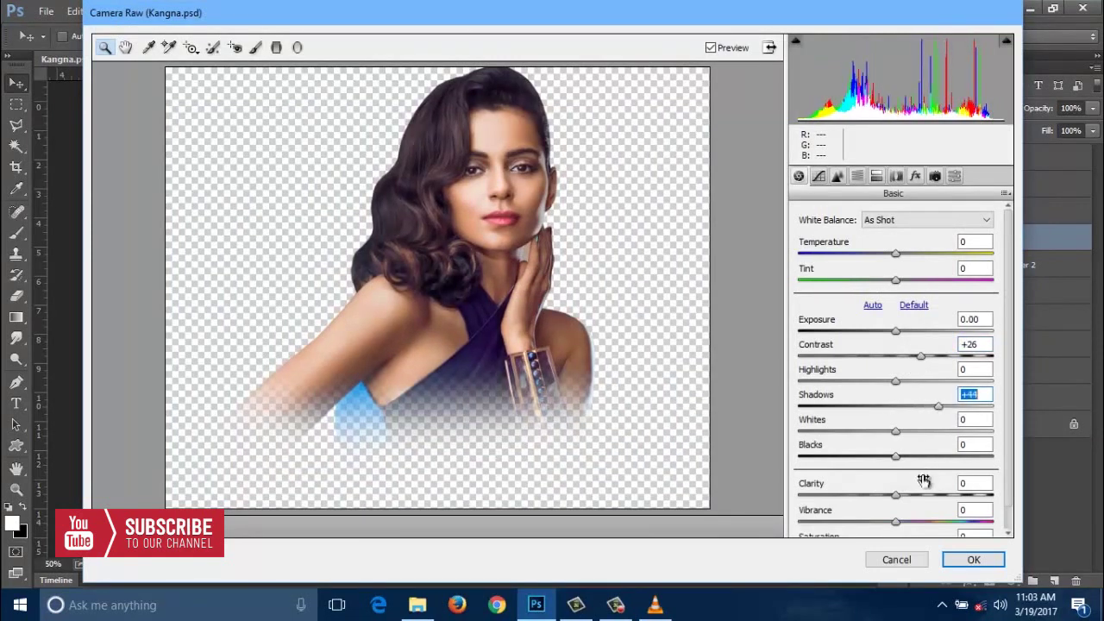
pyautogui.moveTo(924, 496); pyautogui.dragTo(937, 496)
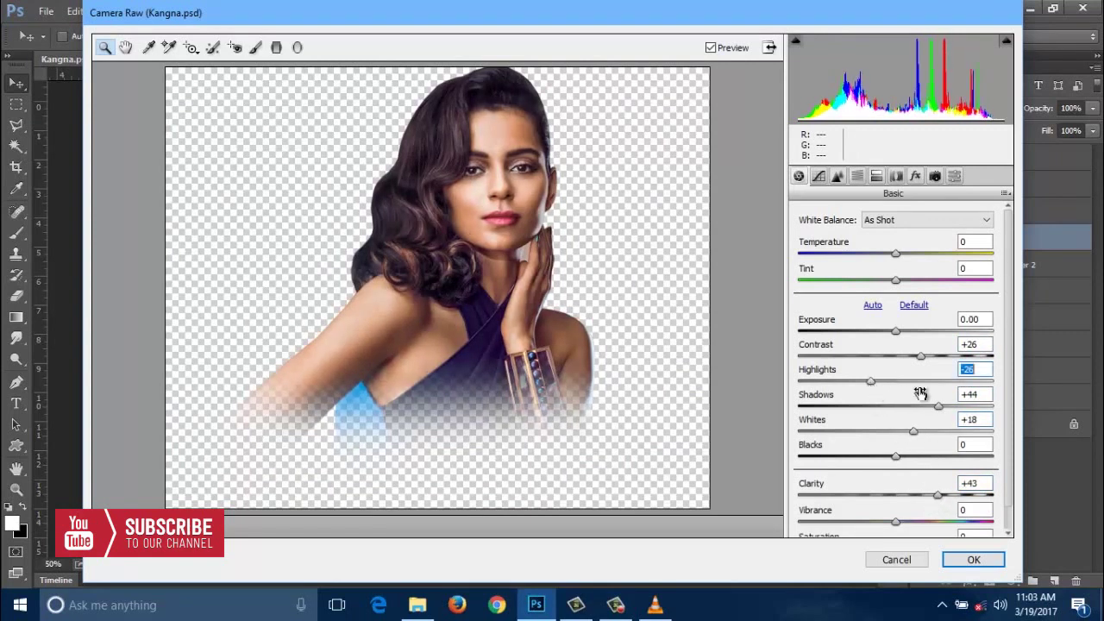
pyautogui.moveTo(908, 382); pyautogui.dragTo(915, 380)
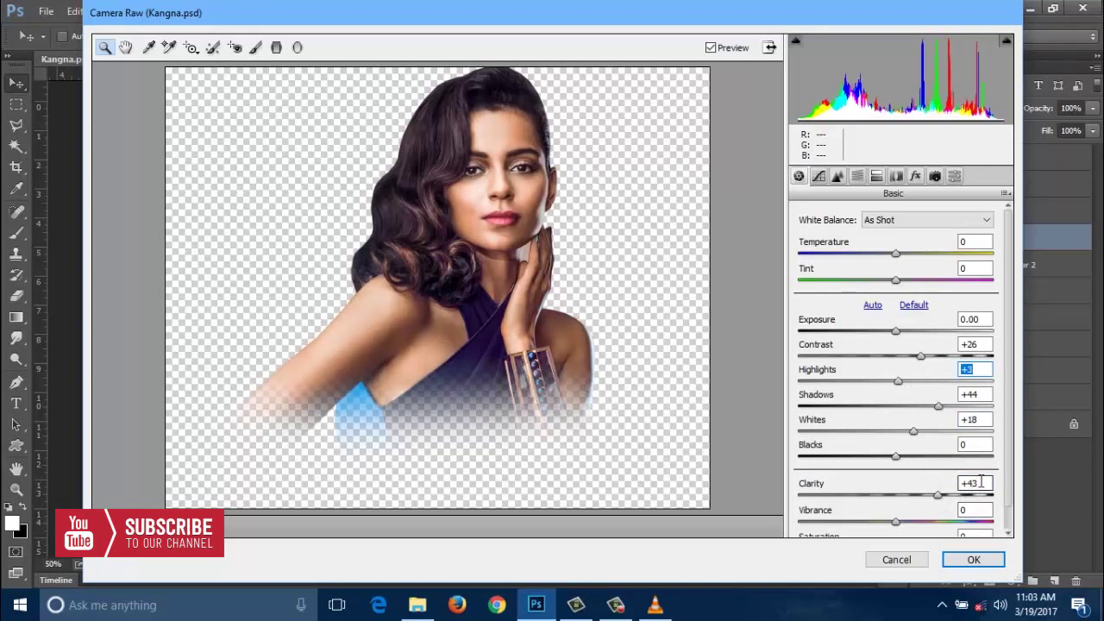
pyautogui.write('20')
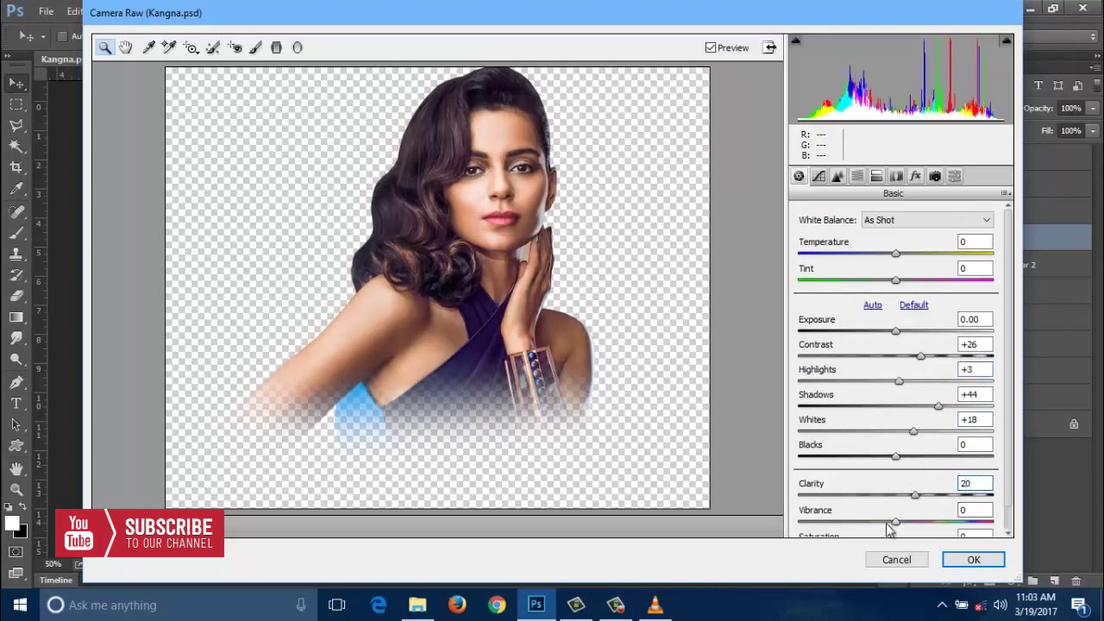
pyautogui.moveTo(900, 523)
pyautogui.mouseDown()
pyautogui.moveTo(890, 523)
pyautogui.moveTo(913, 526)
pyautogui.mouseUp()
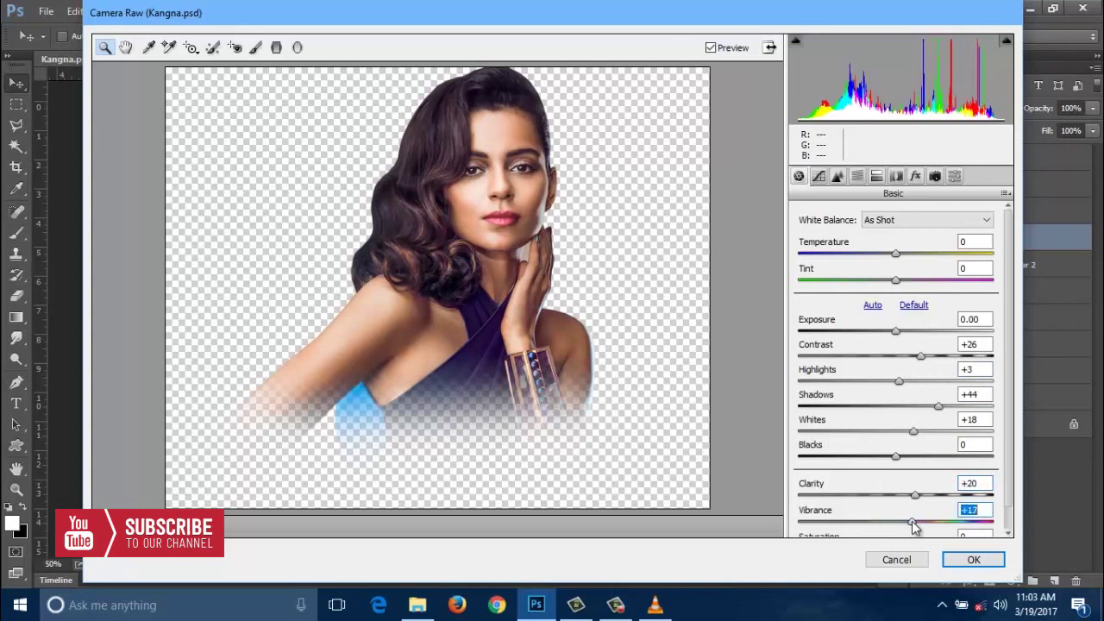
pyautogui.click(975, 561)
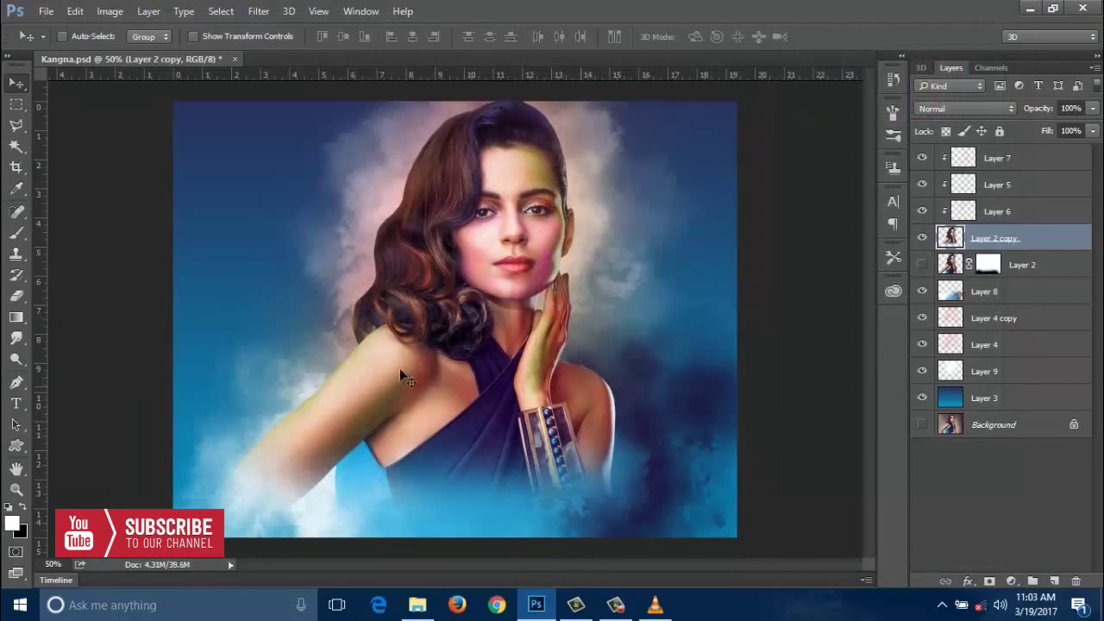
# Step: Select Layer 2 copy and set up the Smudge tool with a textured brush at 34% strength
pyautogui.hotkey('ctrl', '+')
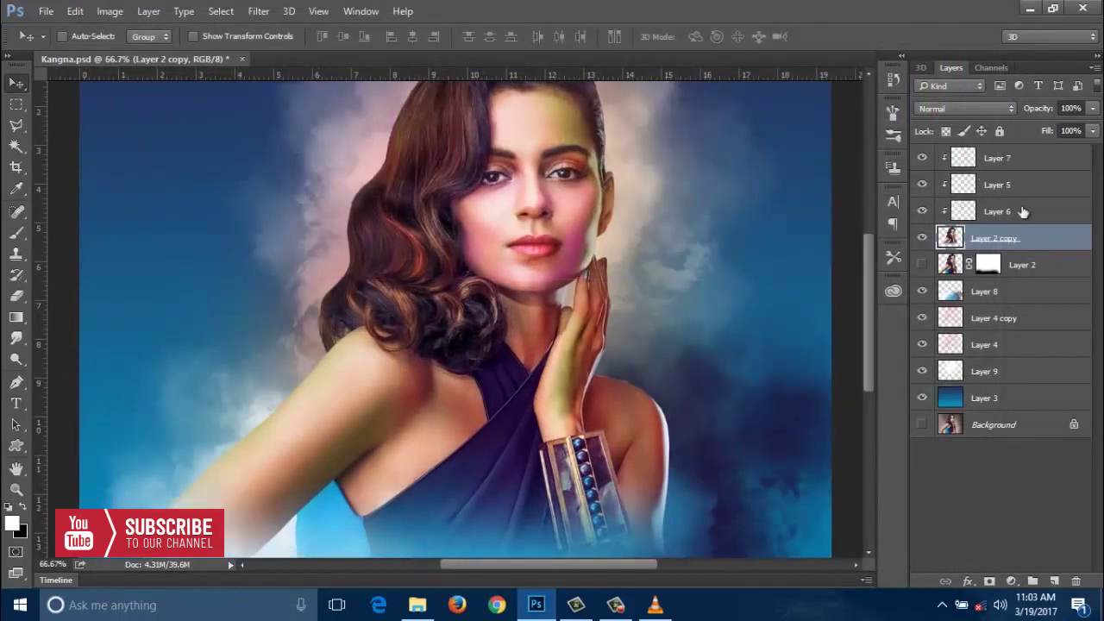
pyautogui.hotkey('alt', '.')
pyautogui.keyDown('ctrl'); pyautogui.click(603, 308); pyautogui.keyUp('ctrl')
pyautogui.click(15, 340)
pyautogui.click(72, 37)
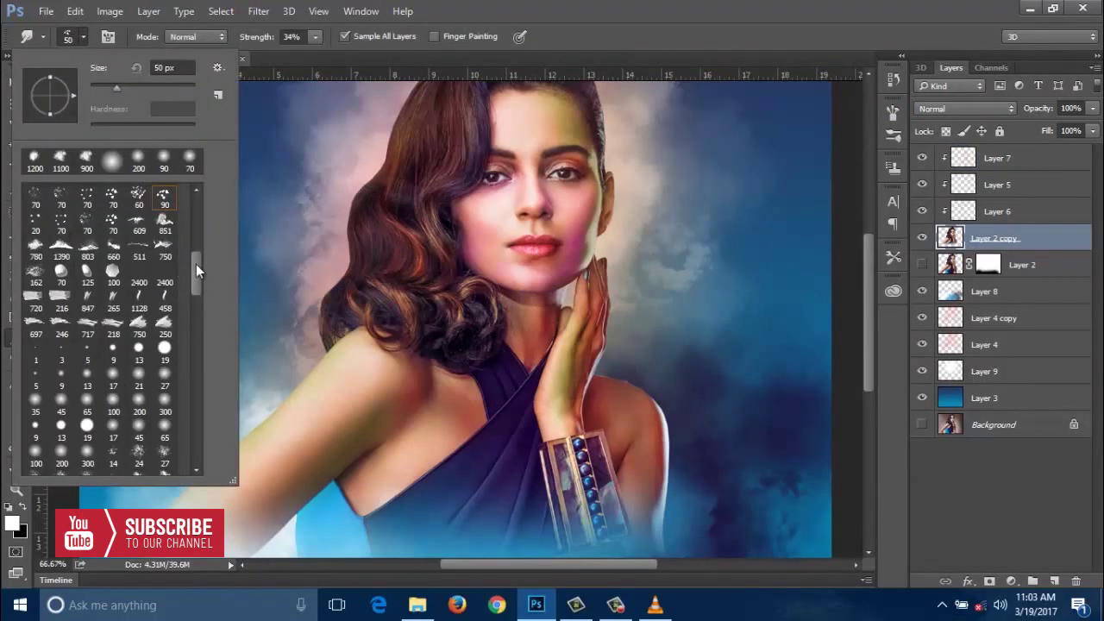
pyautogui.moveTo(195, 264)
pyautogui.mouseDown()
pyautogui.moveTo(185, 396)
pyautogui.moveTo(184, 381)
pyautogui.mouseUp()
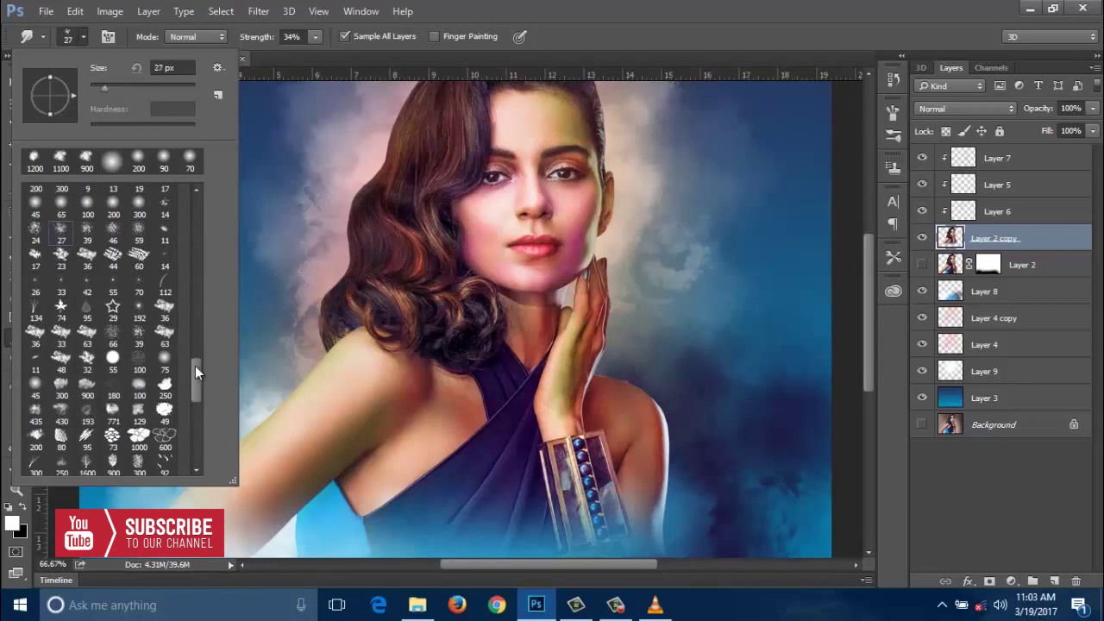
pyautogui.moveTo(194, 365)
pyautogui.mouseDown()
pyautogui.moveTo(185, 449)
pyautogui.moveTo(195, 178)
pyautogui.moveTo(180, 463)
pyautogui.mouseUp()
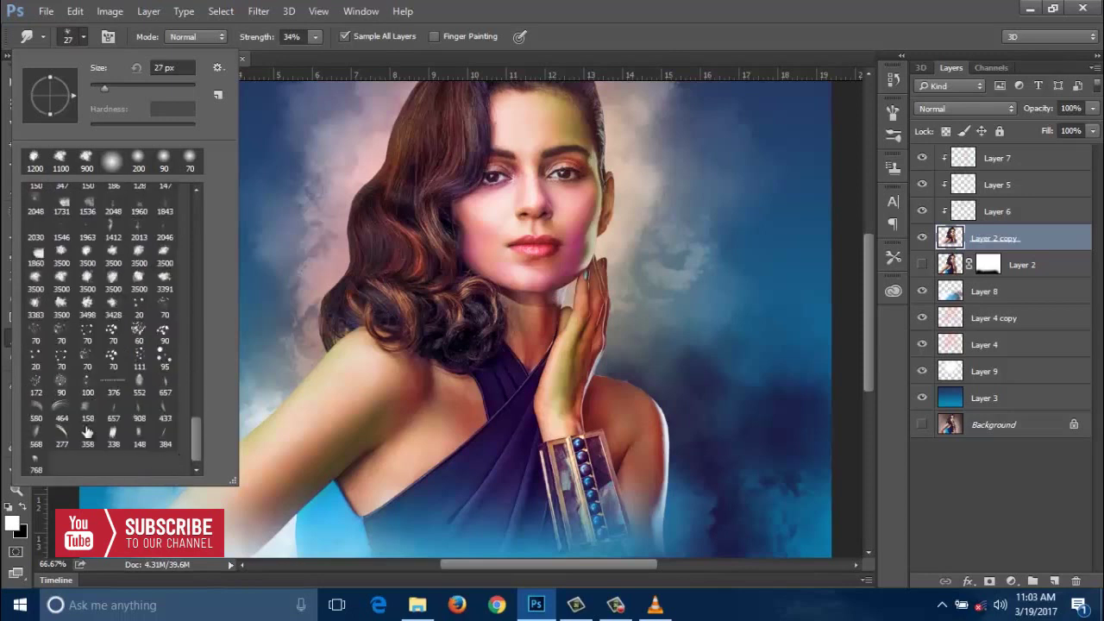
pyautogui.click(95, 385)
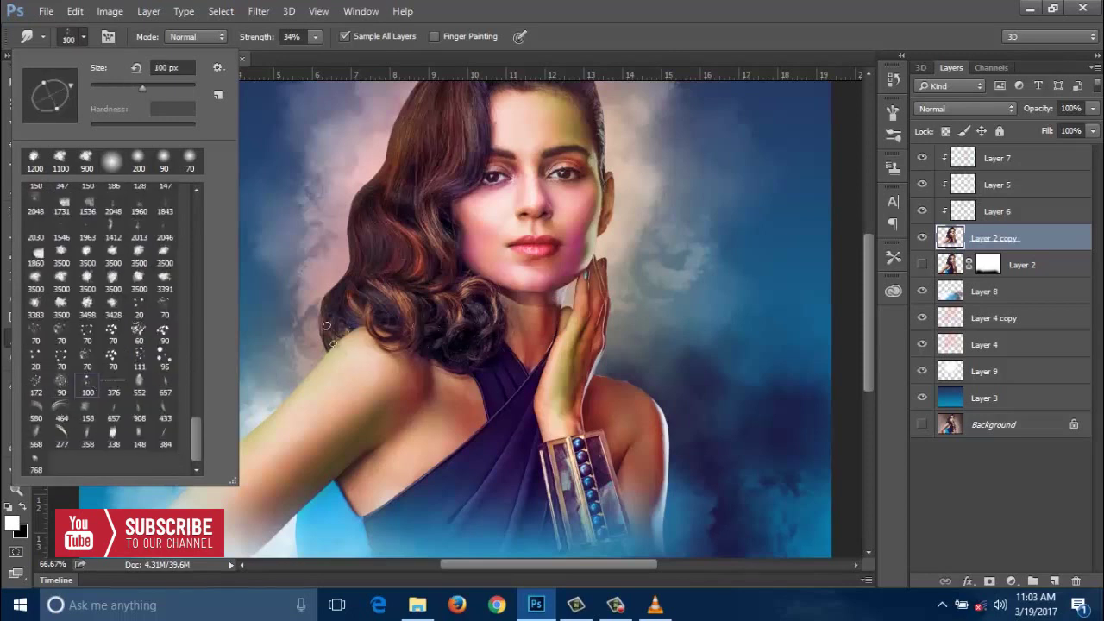
pyautogui.click(74, 34)
pyautogui.click(80, 36)
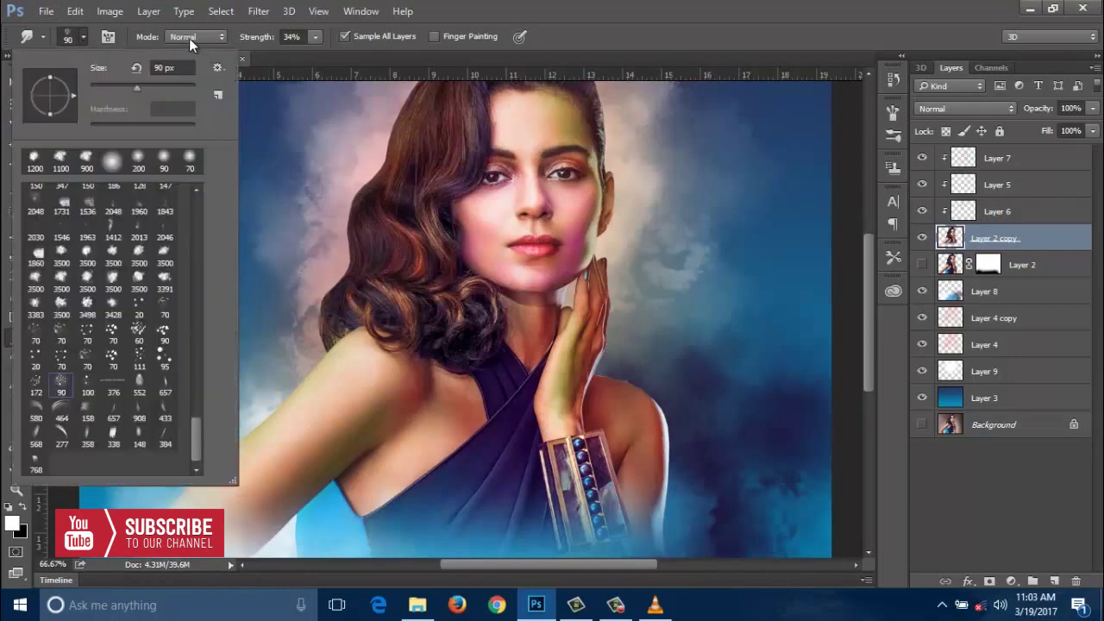
pyautogui.click(84, 35)
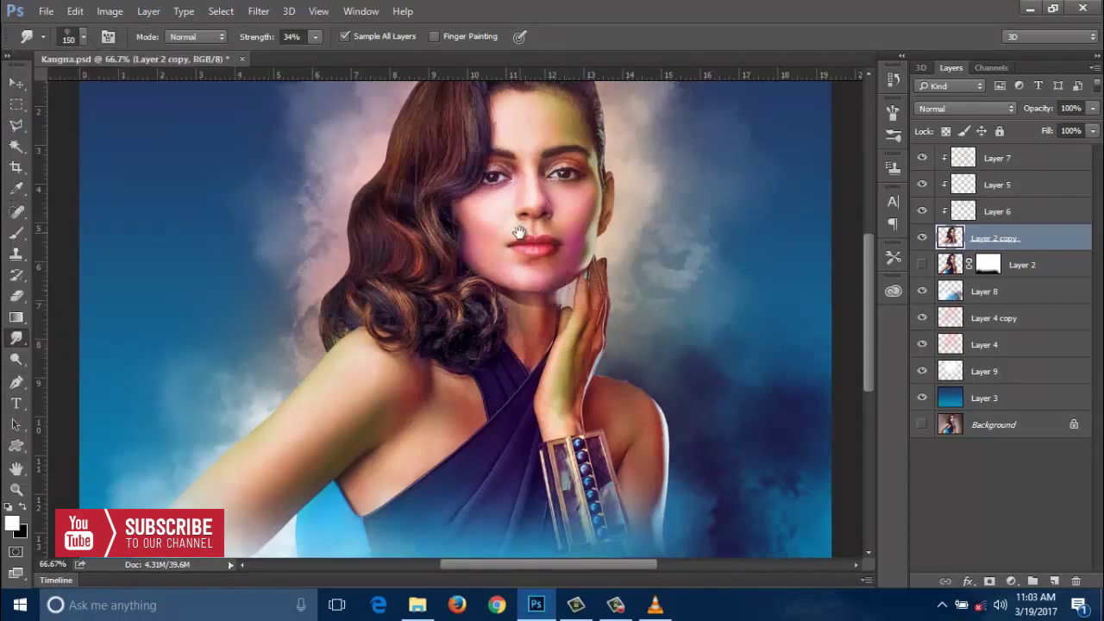
# Step: Shrink the Smudge brush to about 40 for fine work on the brow skin
pyautogui.scroll(-1, 561, 294)
pyautogui.scroll(2, 552, 302)
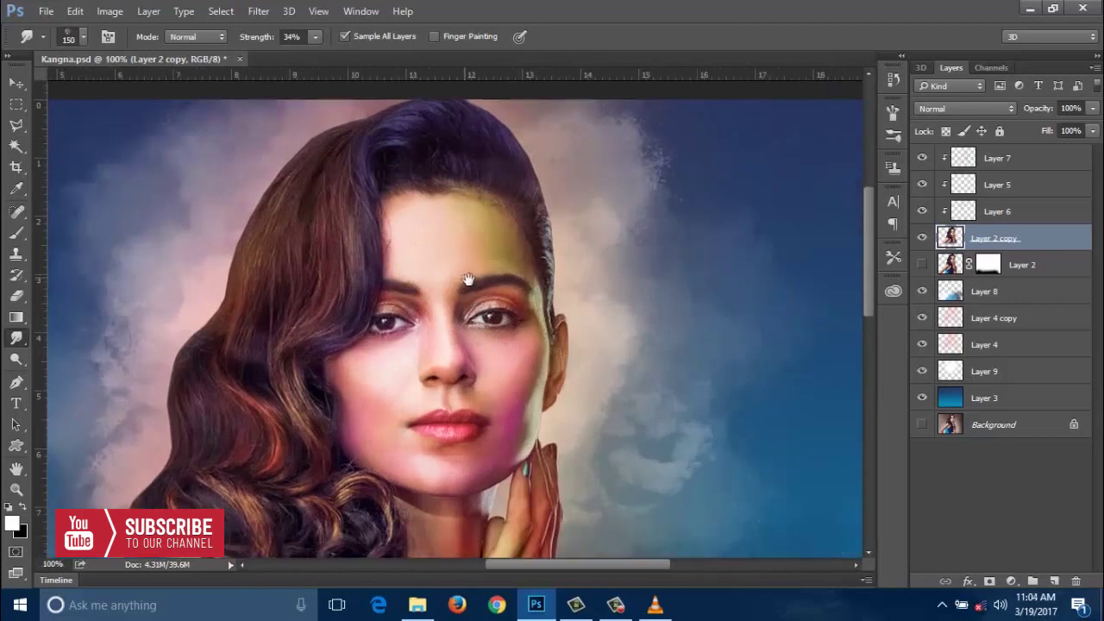
pyautogui.scroll(-1, 475, 285)
pyautogui.scroll(2, 475, 345)
pyautogui.press('[')
pyautogui.press('[')
pyautogui.press('[')
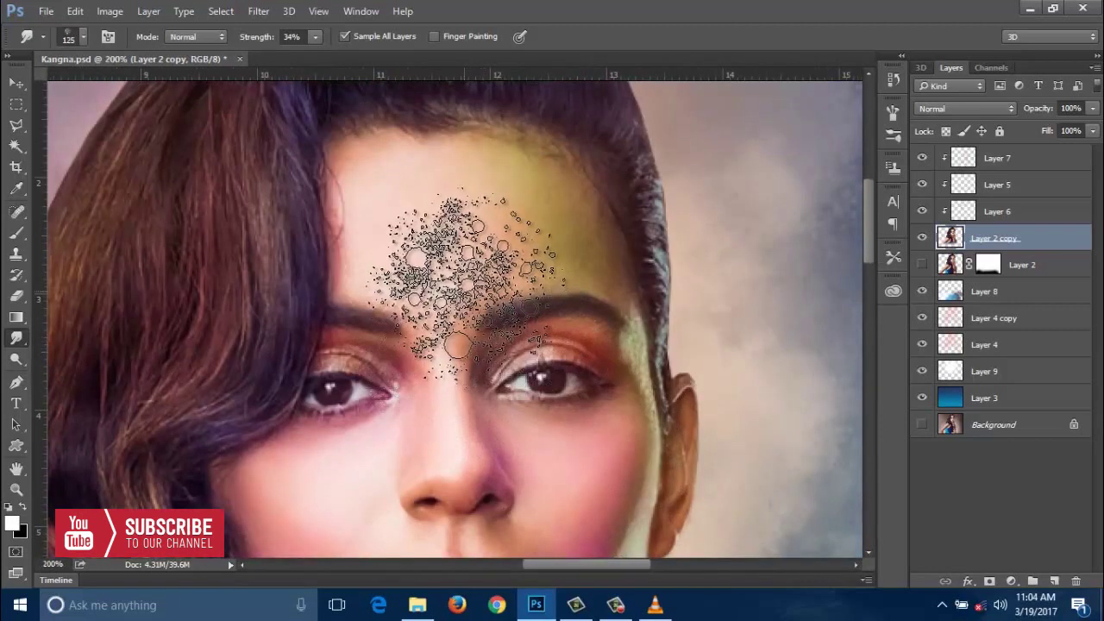
pyautogui.press('[')
pyautogui.press('[')
pyautogui.press('[')
pyautogui.click(507, 198)
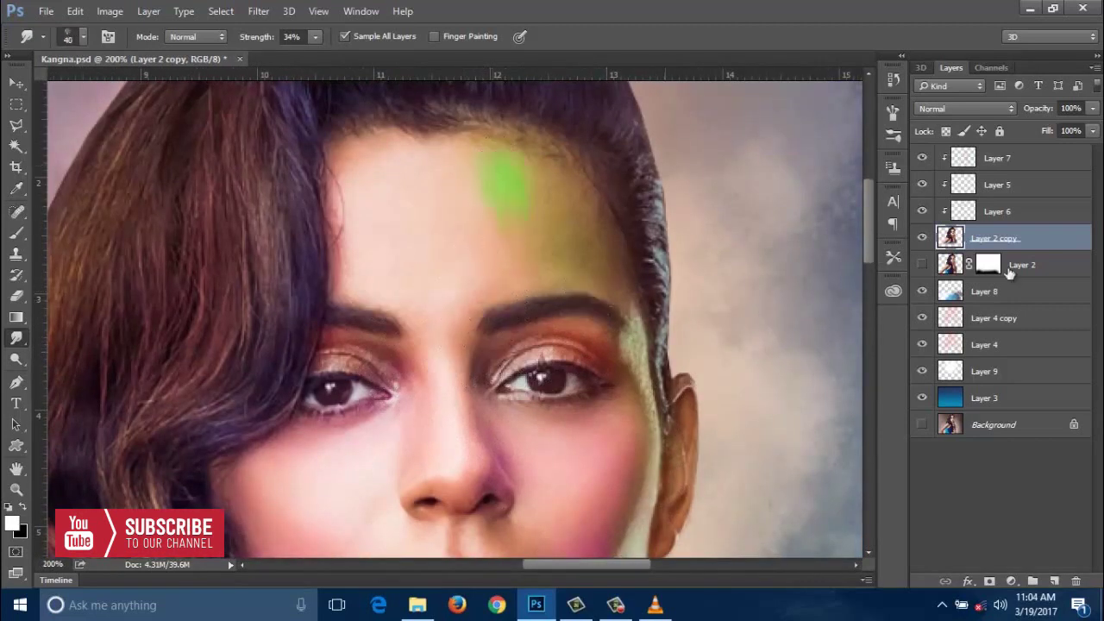
# Step: Add Layer 10, clip it to the portrait copy, and move it to the top of the stack
pyautogui.click(1001, 166)
pyautogui.click(992, 239)
pyautogui.hotkey('ctrl', 'shift', 'alt', 'n')
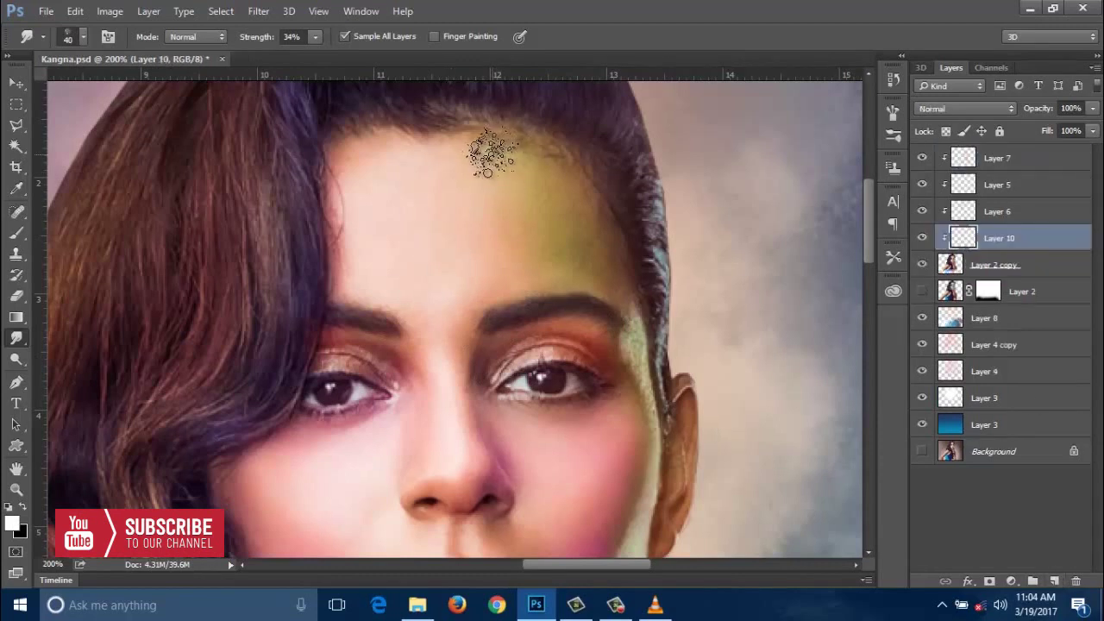
pyautogui.moveTo(992, 238); pyautogui.dragTo(1001, 157)
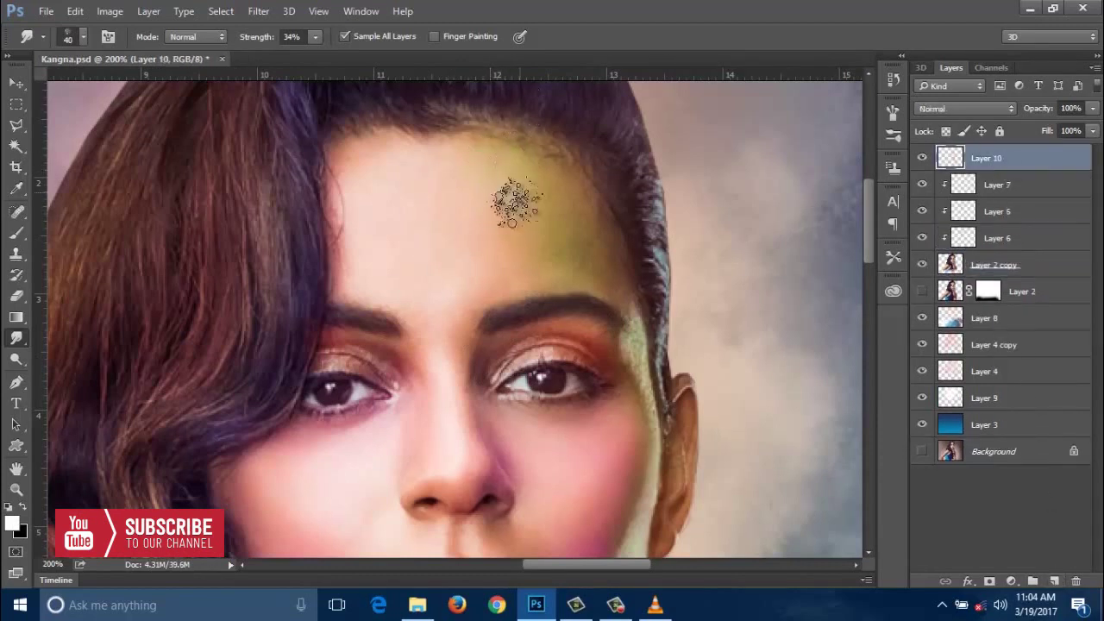
# Step: Smudge the green tint across the forehead, then pan over the brows and both eyes with a smaller brush
pyautogui.moveTo(516, 206)
pyautogui.mouseDown()
pyautogui.moveTo(547, 192)
pyautogui.moveTo(584, 226)
pyautogui.moveTo(486, 239)
pyautogui.moveTo(542, 263)
pyautogui.moveTo(383, 247)
pyautogui.moveTo(389, 178)
pyautogui.moveTo(468, 296)
pyautogui.moveTo(356, 177)
pyautogui.mouseUp()
pyautogui.scroll(-2, 423, 241)
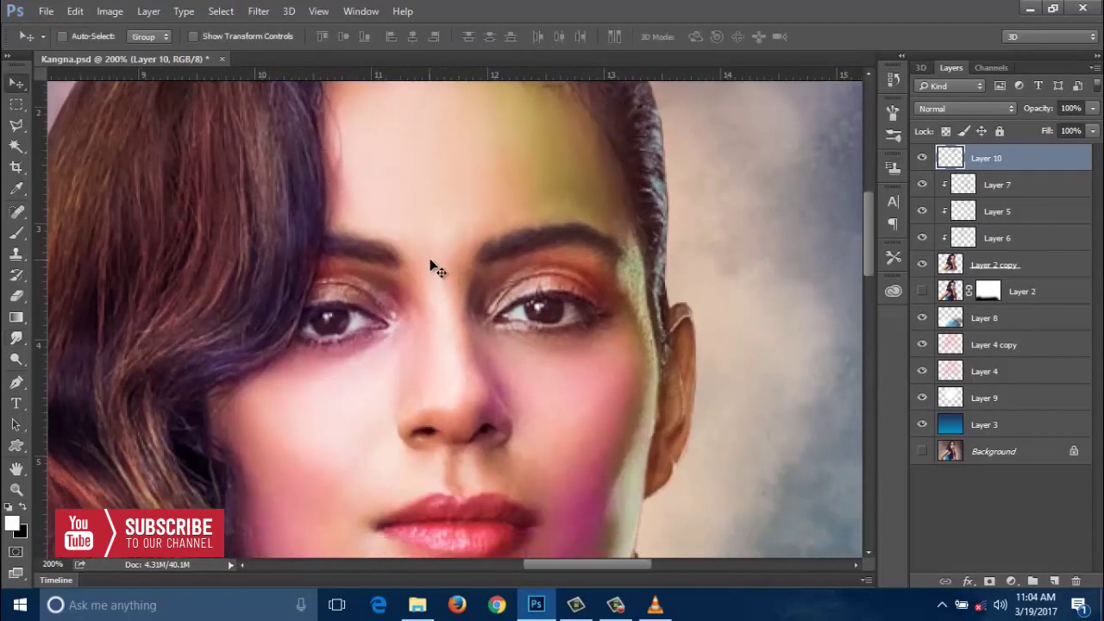
pyautogui.press('b')
pyautogui.press('r')
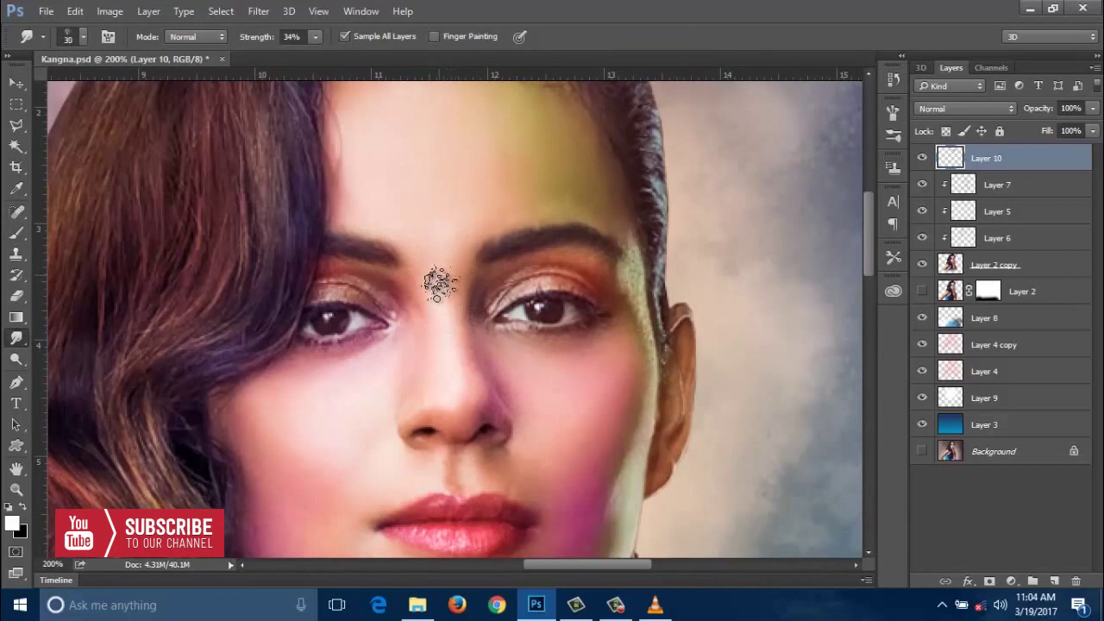
pyautogui.press('[')
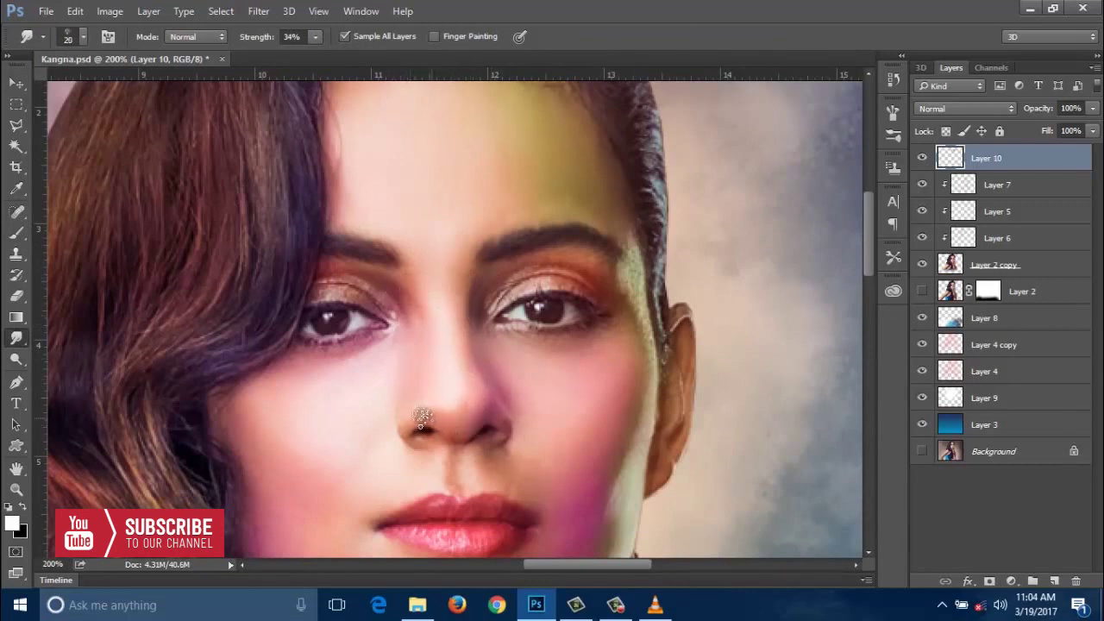
pyautogui.moveTo(393, 334); pyautogui.dragTo(501, 296)
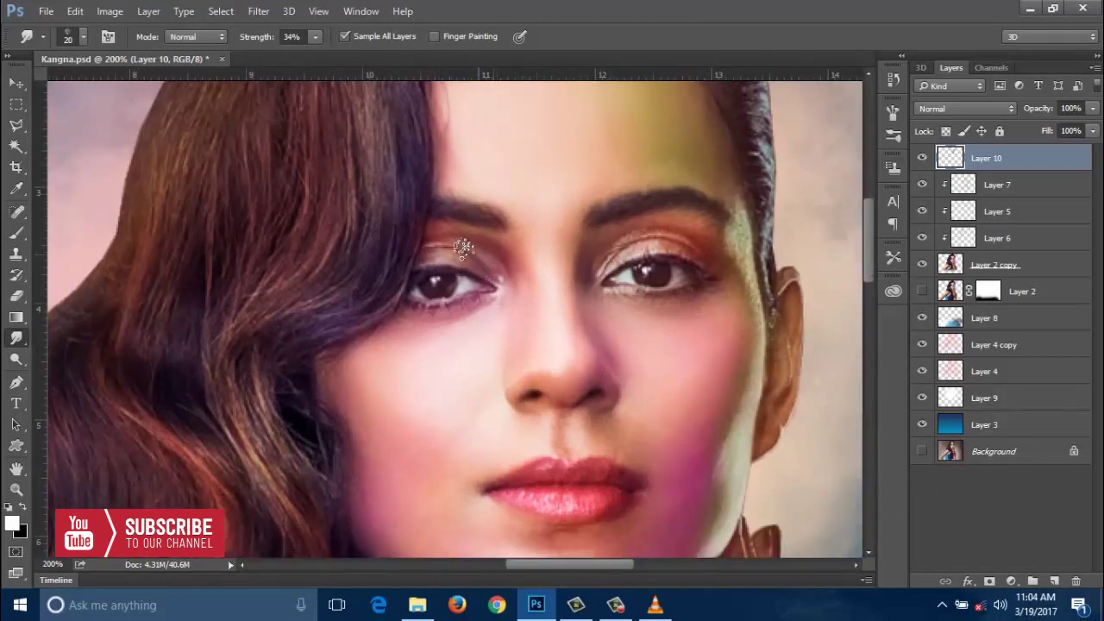
pyautogui.moveTo(463, 248); pyautogui.dragTo(385, 270)
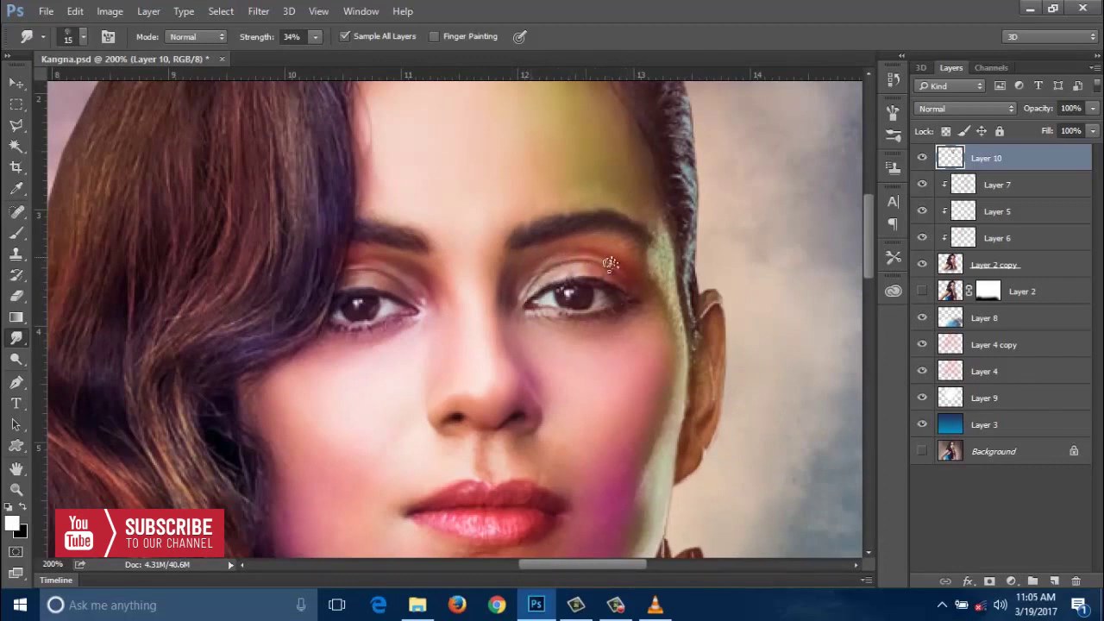
pyautogui.moveTo(610, 264); pyautogui.dragTo(648, 203)
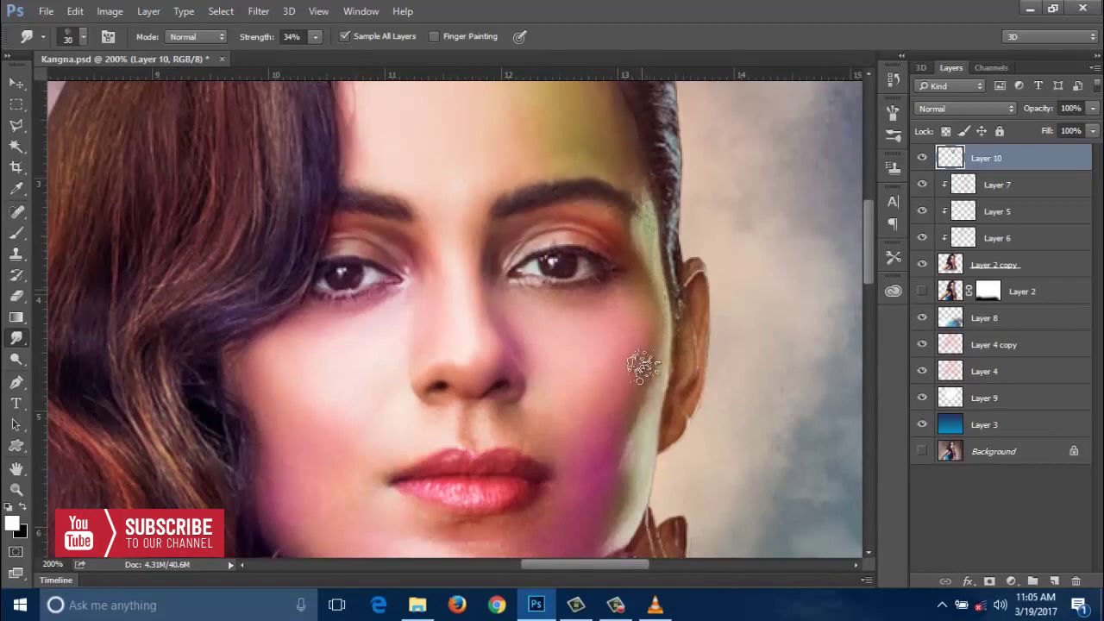
# Step: Smudge the cheek, under-eye skin, lips and chin, resizing the brush for each area
pyautogui.moveTo(655, 405); pyautogui.dragTo(673, 275)
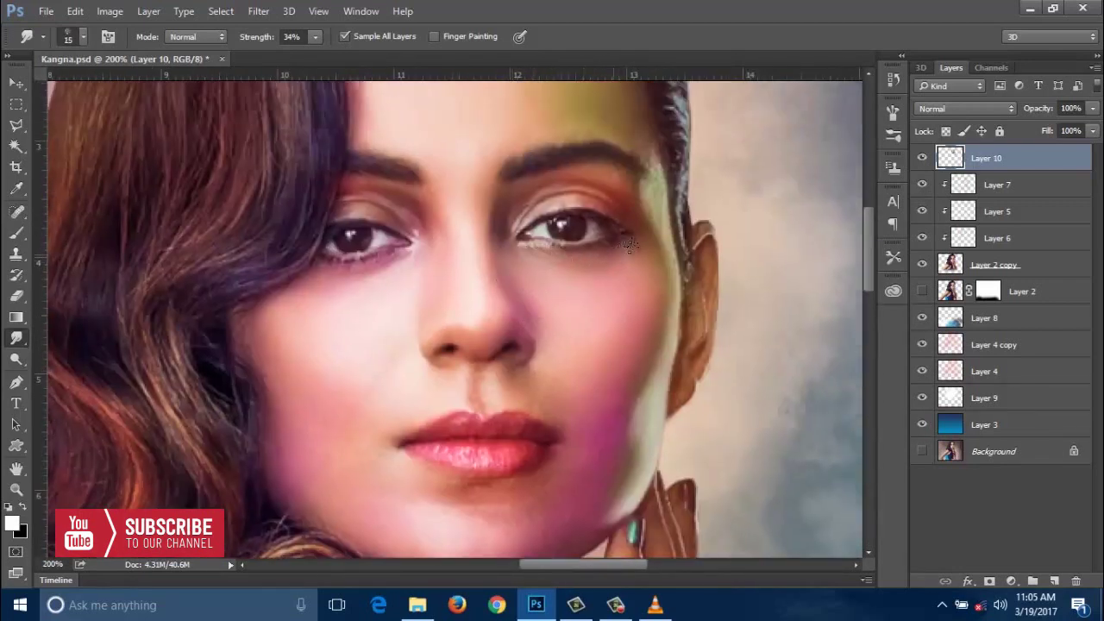
pyautogui.press(']')
pyautogui.scroll(-2, 604, 296)
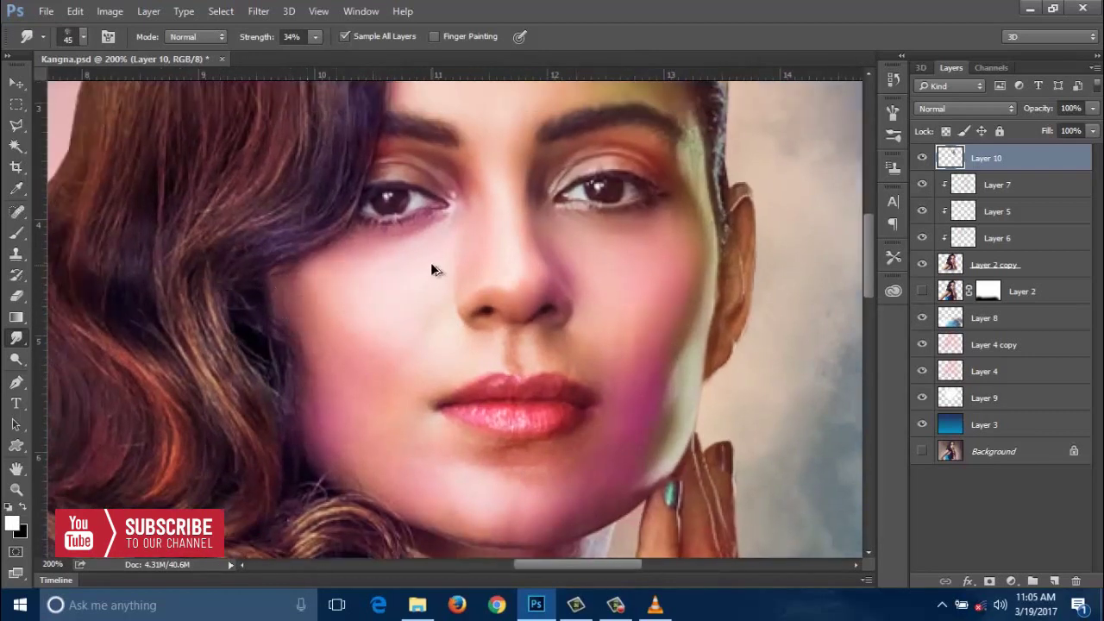
pyautogui.press('[')
pyautogui.press('[')
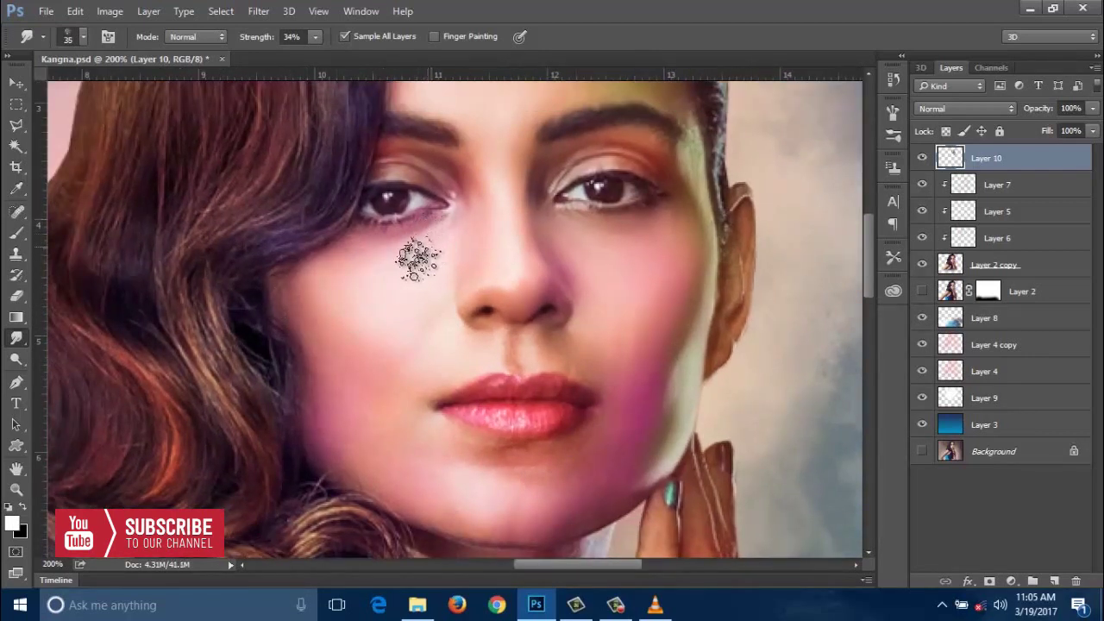
pyautogui.press(']')
pyautogui.press(']')
pyautogui.press(']')
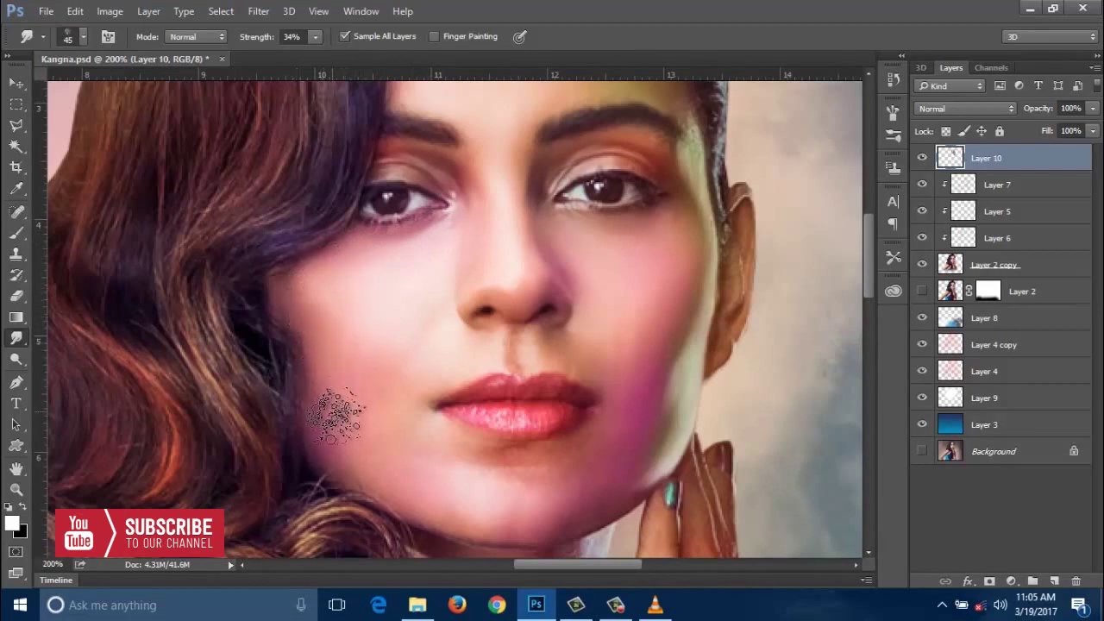
pyautogui.scroll(-3, 325, 276)
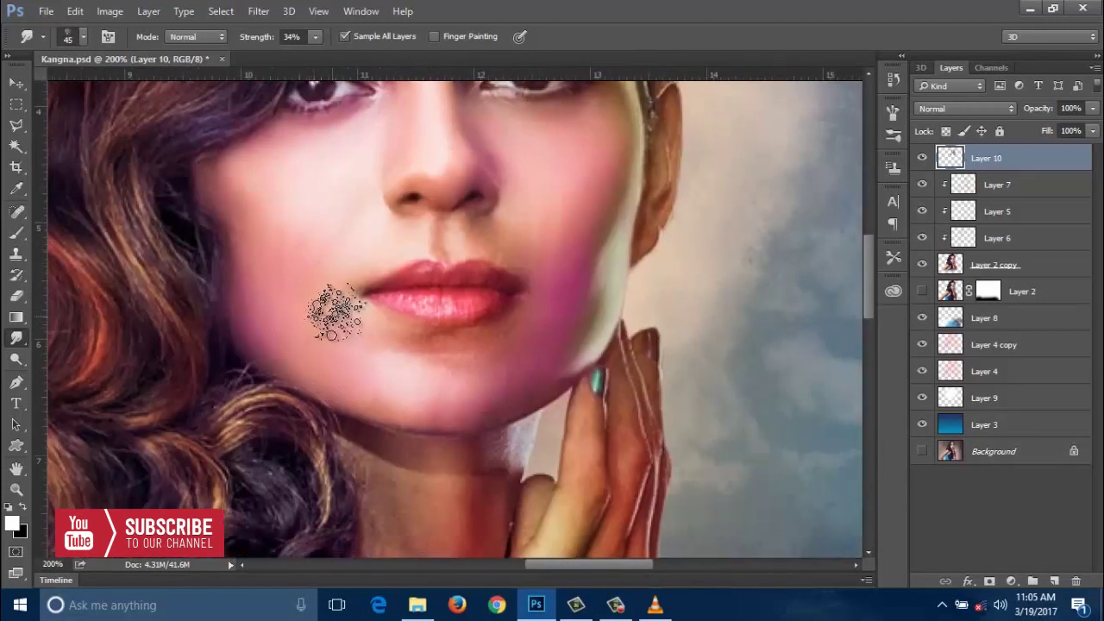
pyautogui.press('[')
pyautogui.press('[')
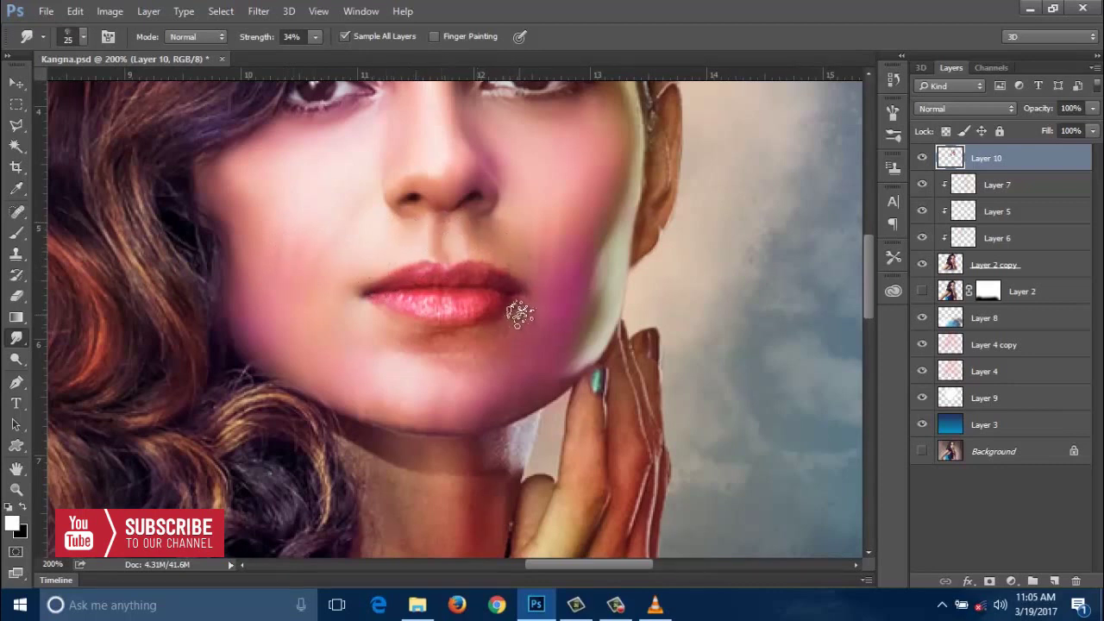
pyautogui.press(']')
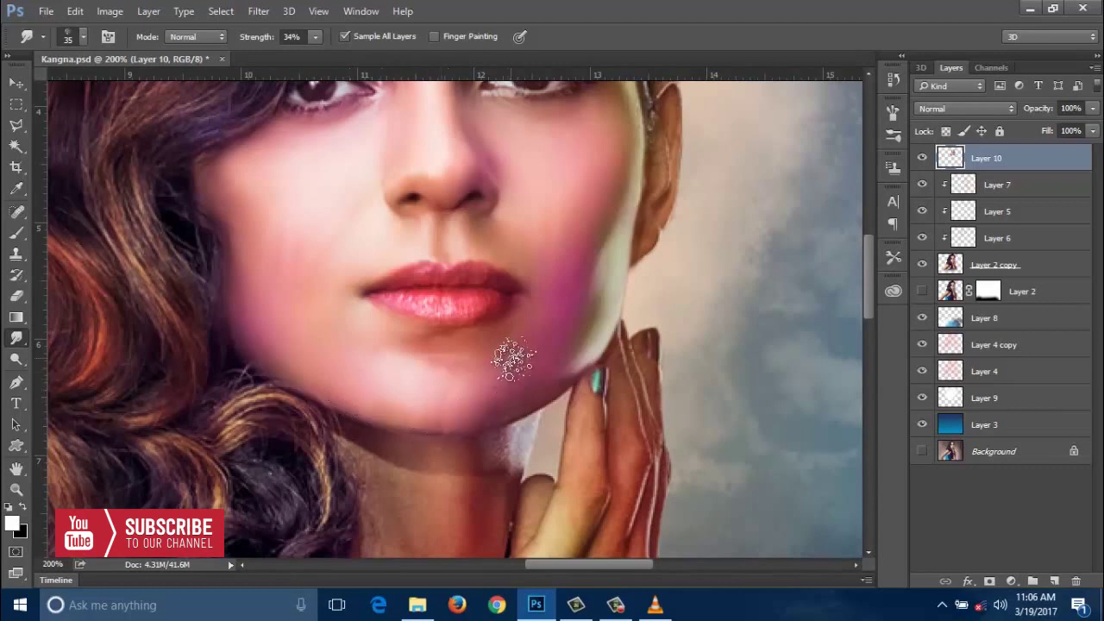
# Step: Smudge down the neck and onto the shoulder with a larger brush
pyautogui.scroll(-2, 397, 323)
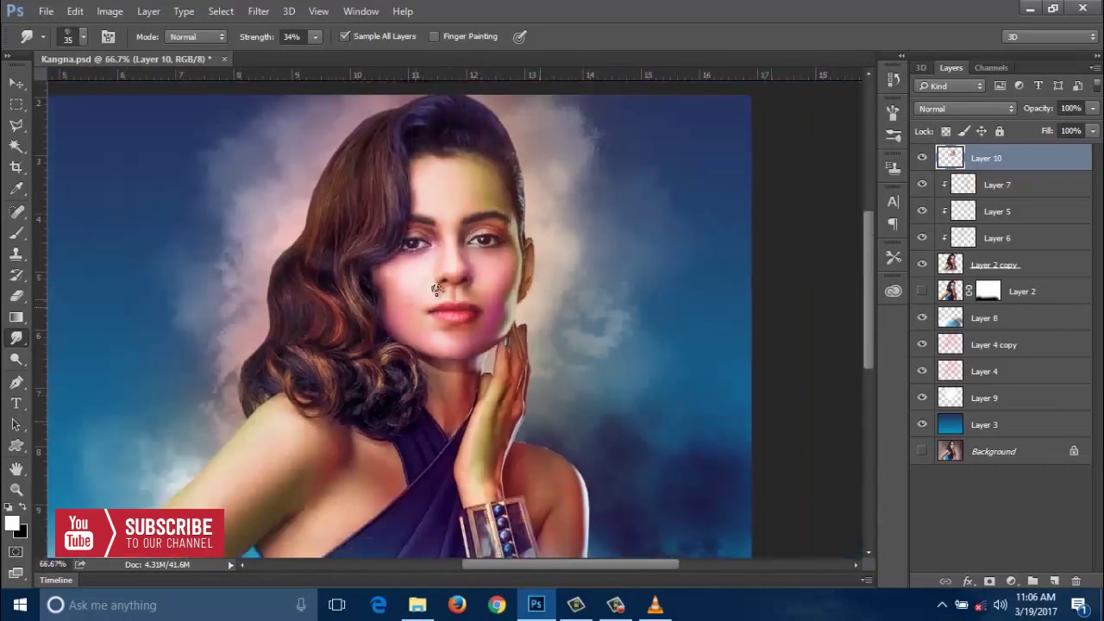
pyautogui.scroll(-1, 732, 232)
pyautogui.scroll(1, 621, 249)
pyautogui.scroll(1, 556, 379)
pyautogui.scroll(1, 556, 379)
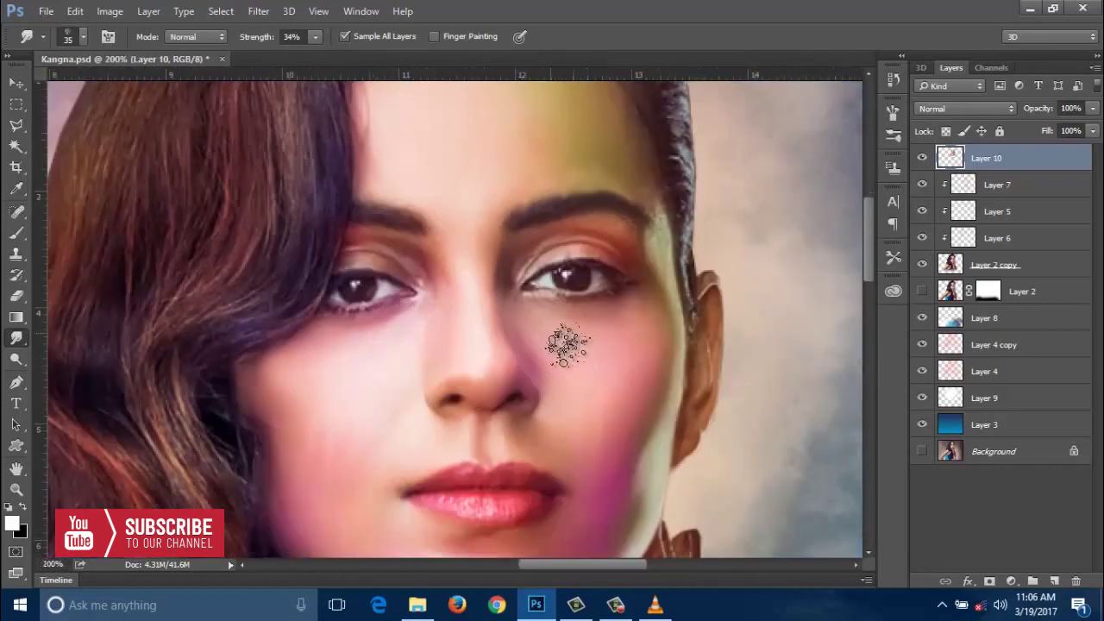
pyautogui.scroll(-1, 567, 345)
pyautogui.scroll(2, 531, 229)
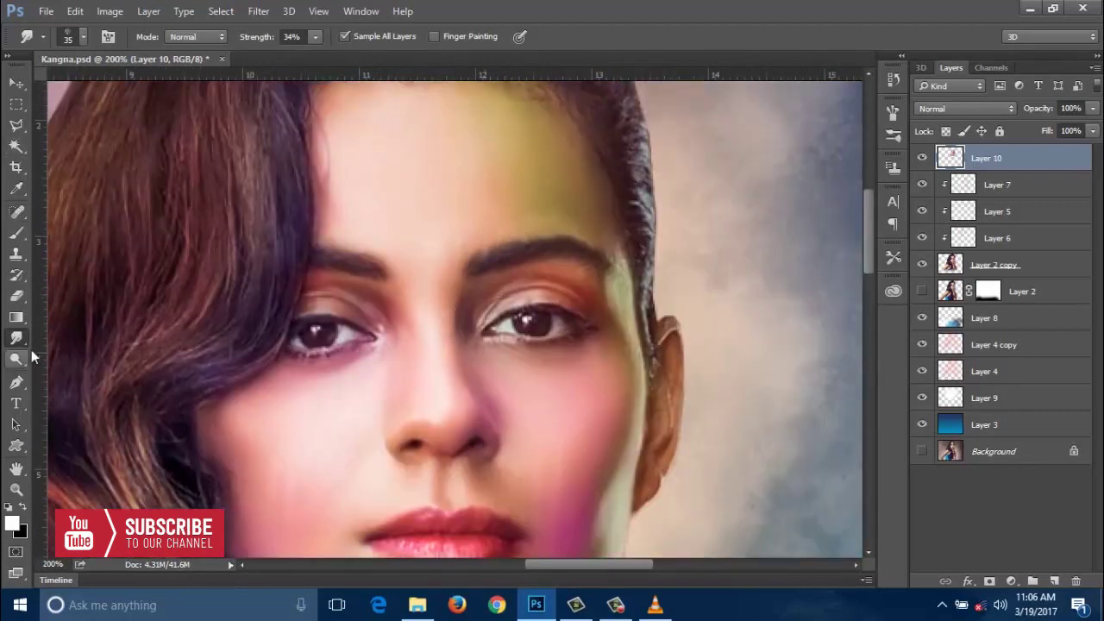
pyautogui.scroll(-5, 402, 433)
pyautogui.scroll(-1, 489, 320)
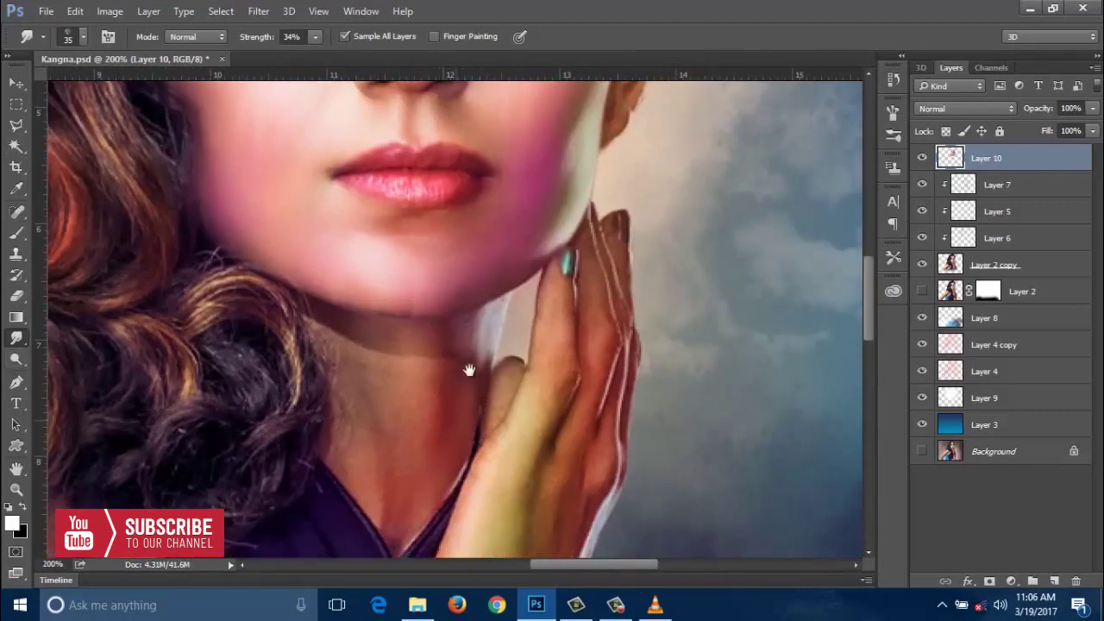
pyautogui.moveTo(468, 369); pyautogui.dragTo(482, 318)
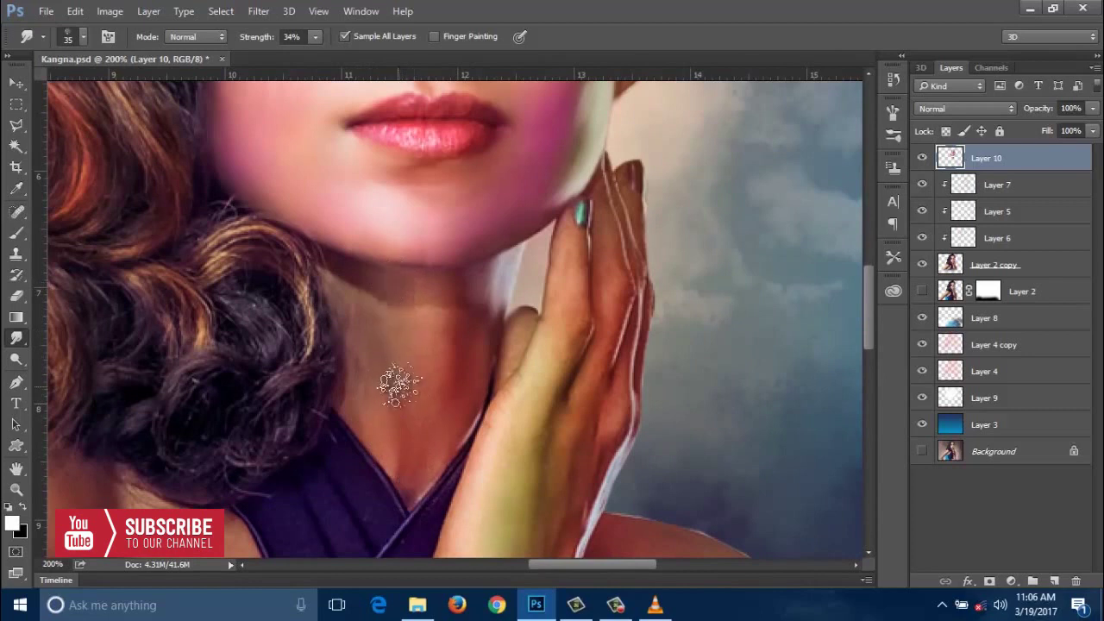
pyautogui.scroll(-1, 431, 362)
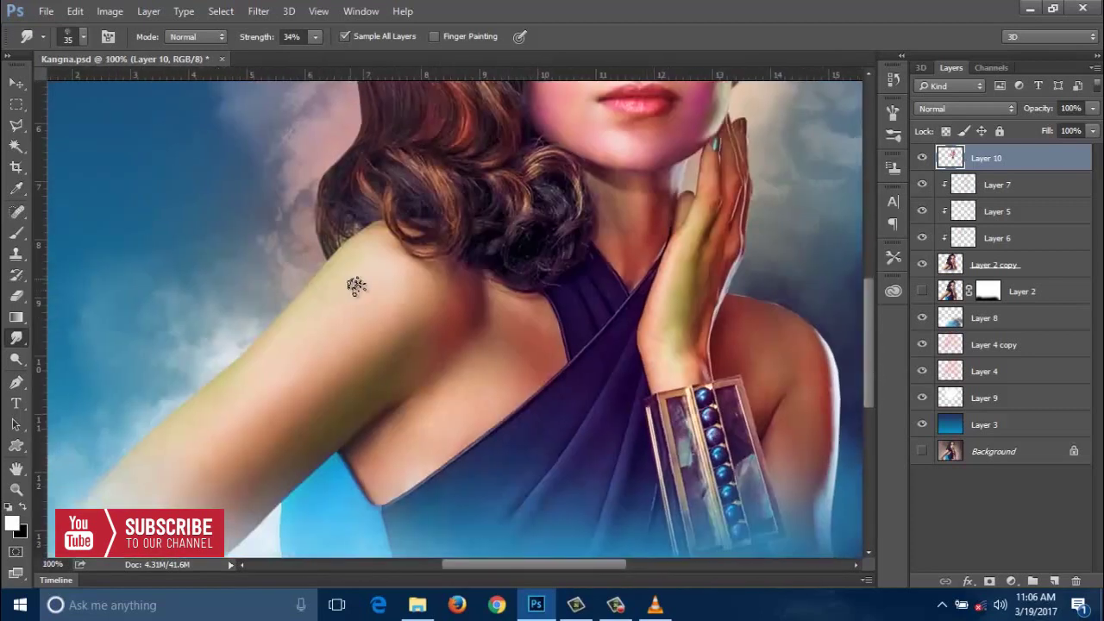
pyautogui.press(']')
pyautogui.press(']')
pyautogui.press(']')
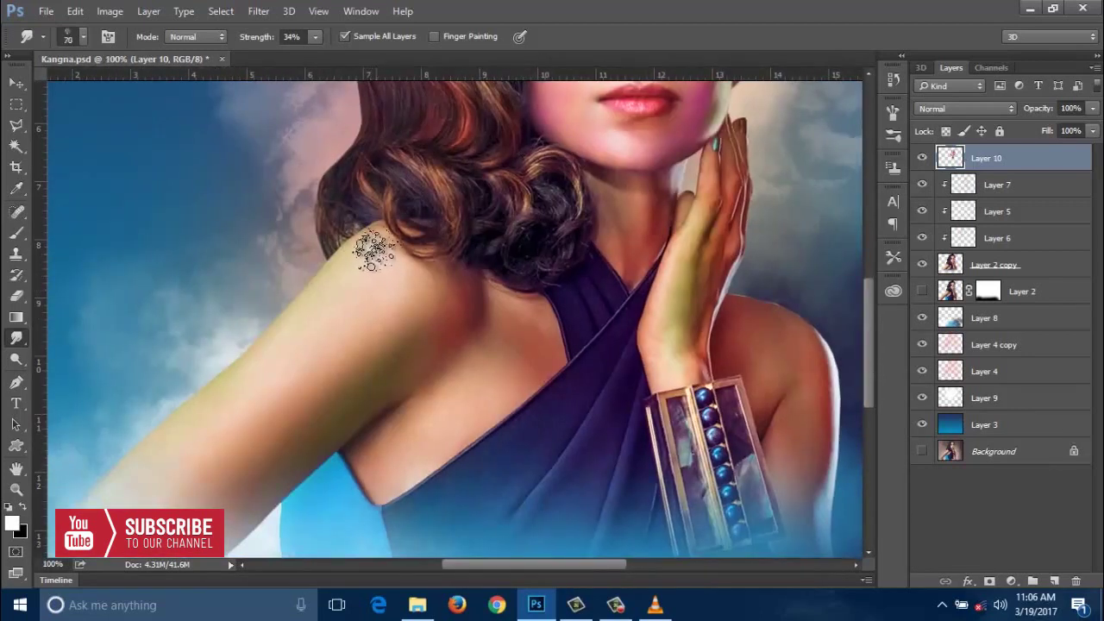
# Step: Smudge the bracelet arm, fingers and hand near the wrist, with the brush between 50 and 70
pyautogui.moveTo(397, 336); pyautogui.dragTo(431, 255)
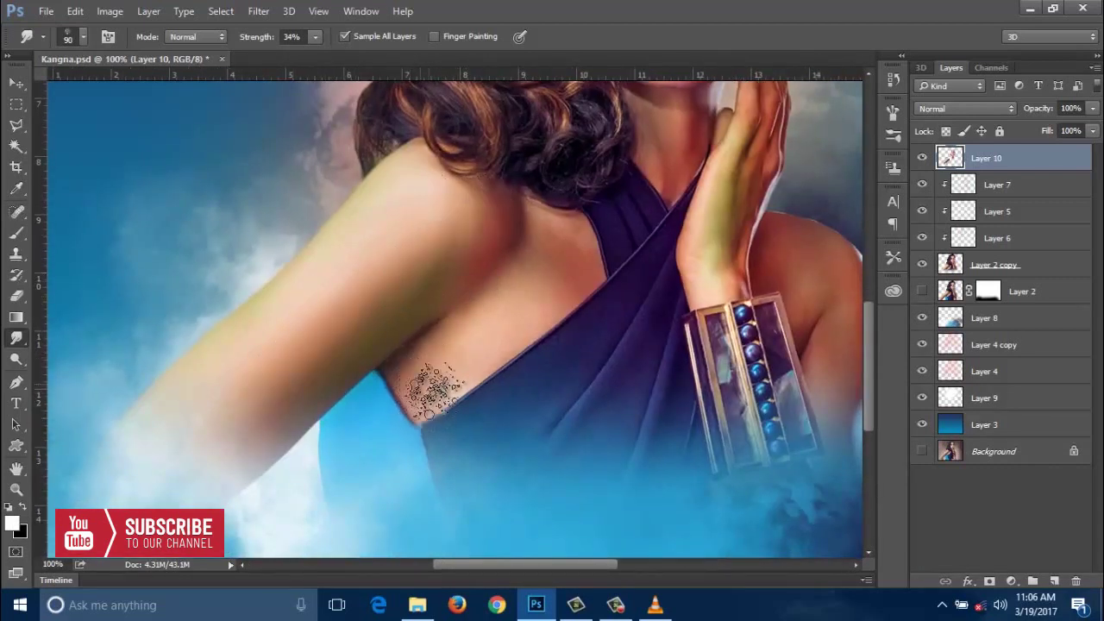
pyautogui.moveTo(595, 334); pyautogui.dragTo(406, 356)
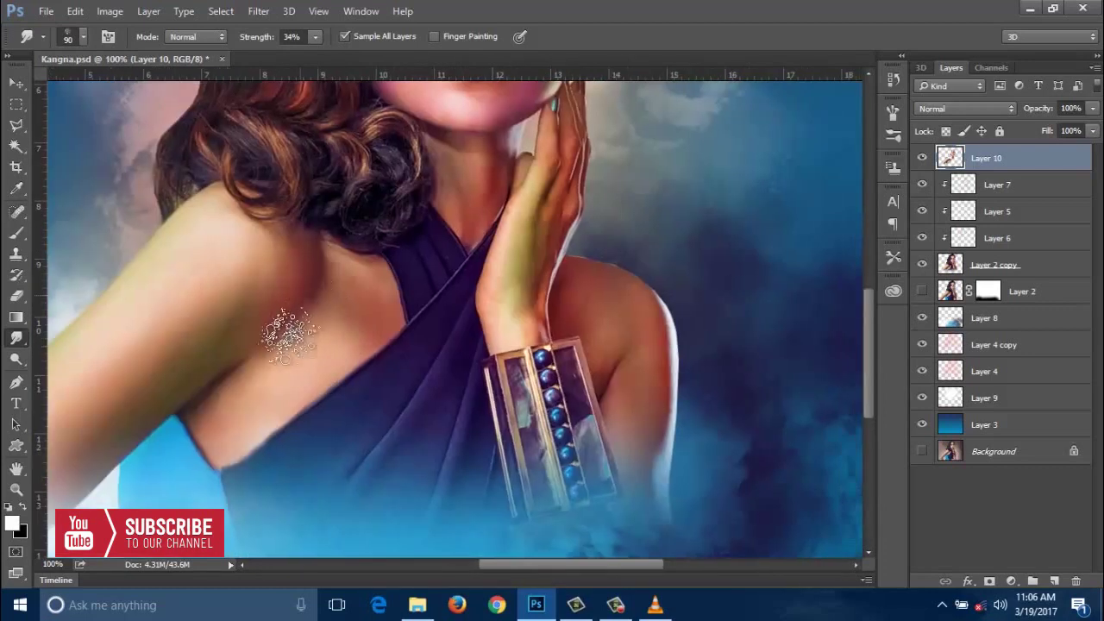
pyautogui.moveTo(569, 293); pyautogui.dragTo(409, 331)
pyautogui.scroll(-3, 483, 389)
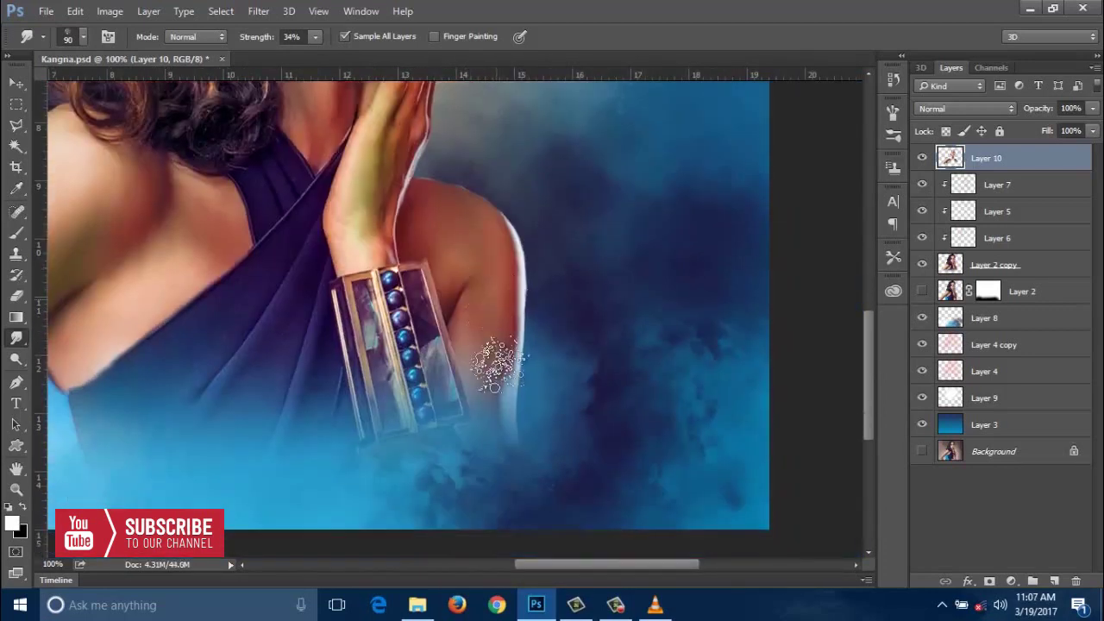
pyautogui.press('[')
pyautogui.press('[')
pyautogui.press('[')
pyautogui.scroll(3, 466, 354)
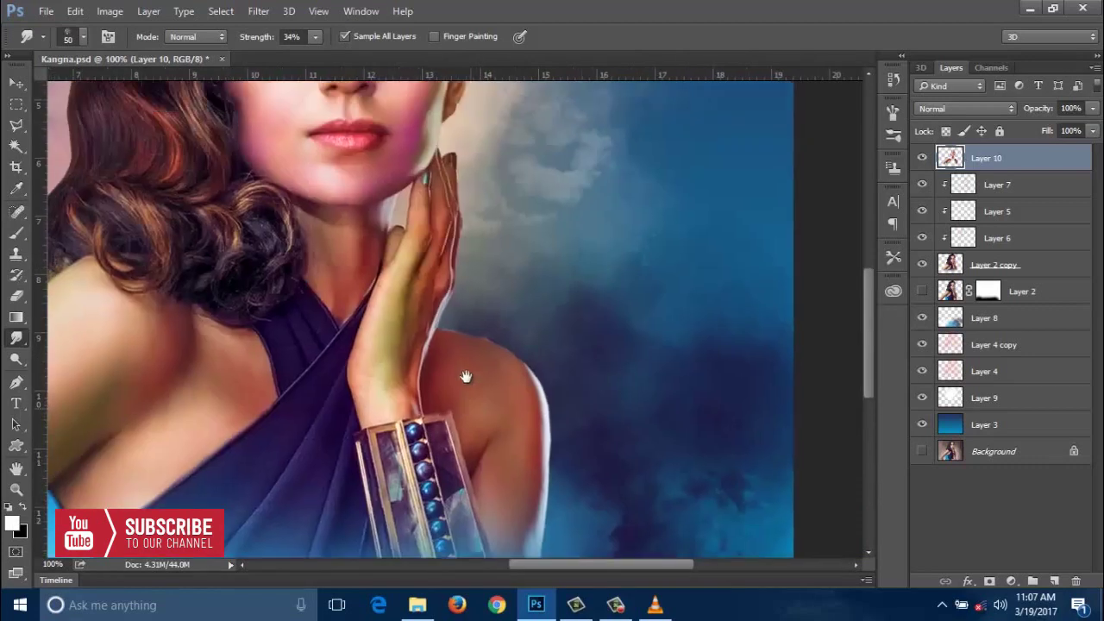
pyautogui.press(']')
pyautogui.press(']')
pyautogui.moveTo(386, 252); pyautogui.dragTo(410, 364)
pyautogui.press('[')
pyautogui.press('[')
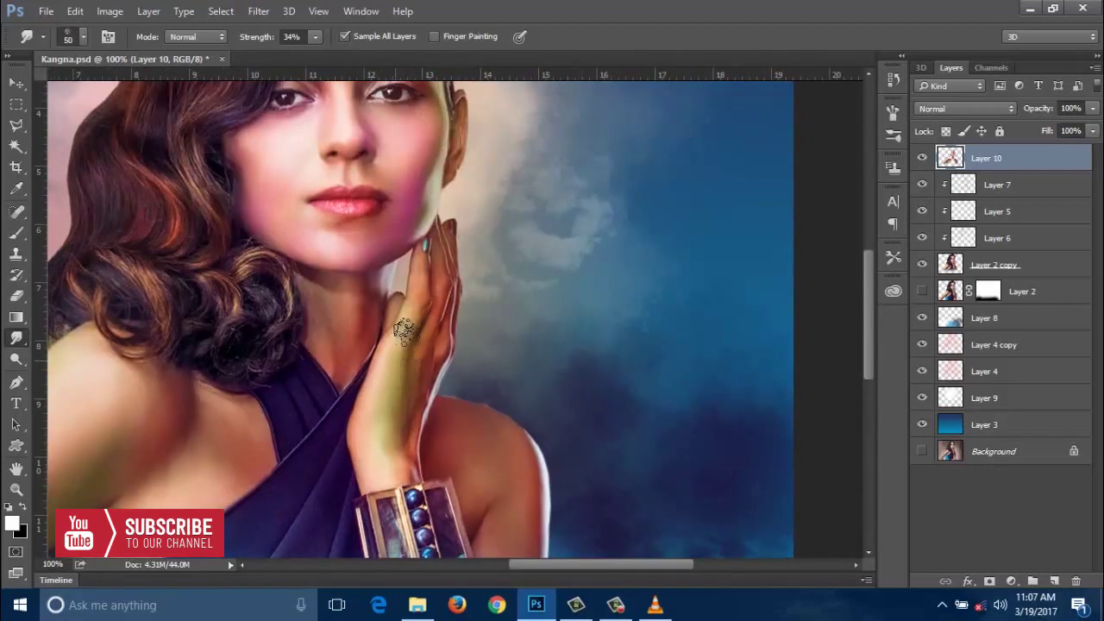
pyautogui.press('[')
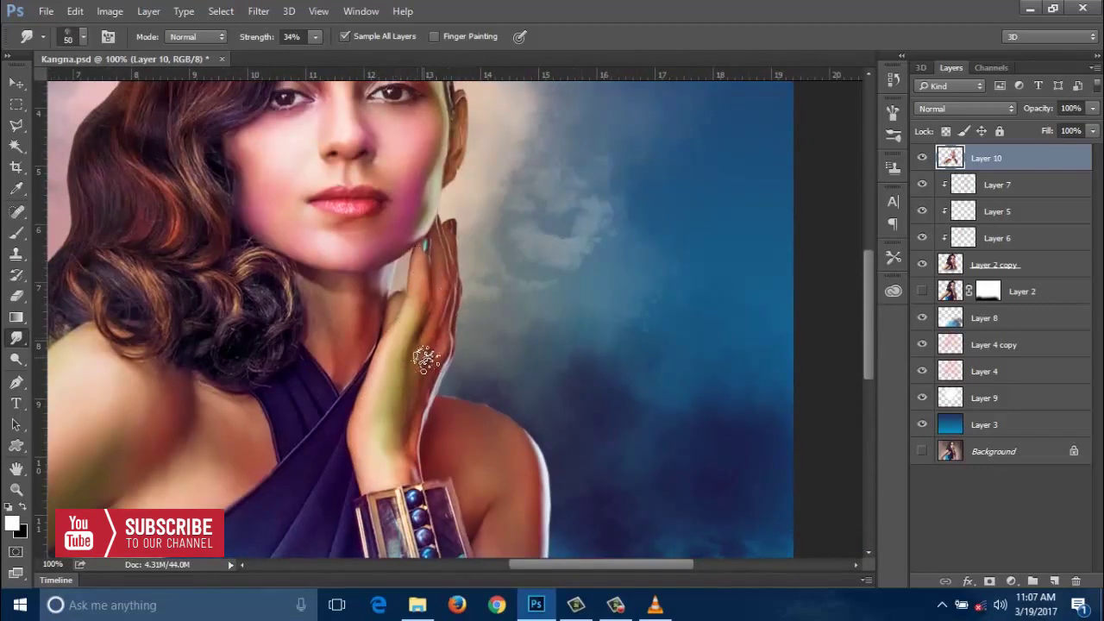
pyautogui.moveTo(431, 363); pyautogui.dragTo(410, 457)
# Step: Smudge the dress with a 60 brush, then zoom back in closely on the face and lips
pyautogui.scroll(-4, 431, 251)
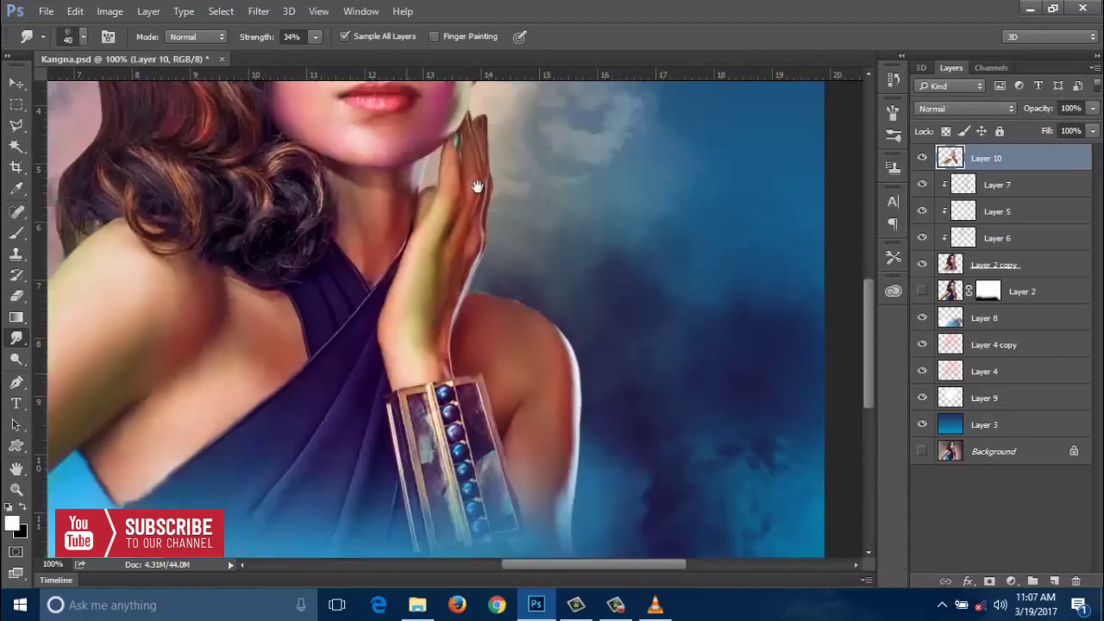
pyautogui.hscroll(-2, 382, 259)
pyautogui.press(']')
pyautogui.press(']')
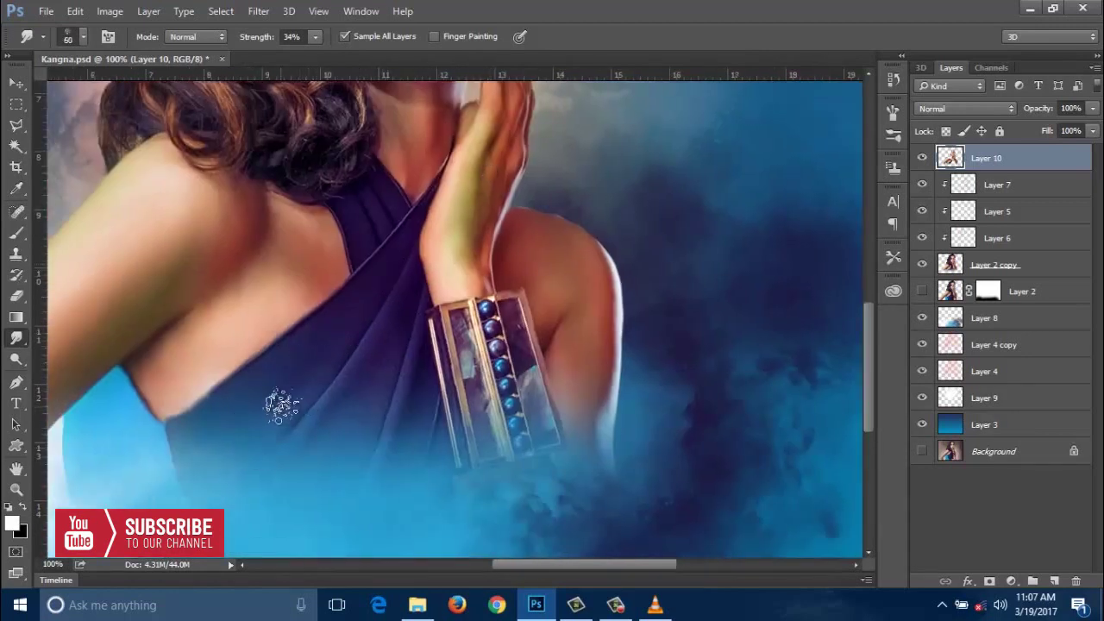
pyautogui.press(']')
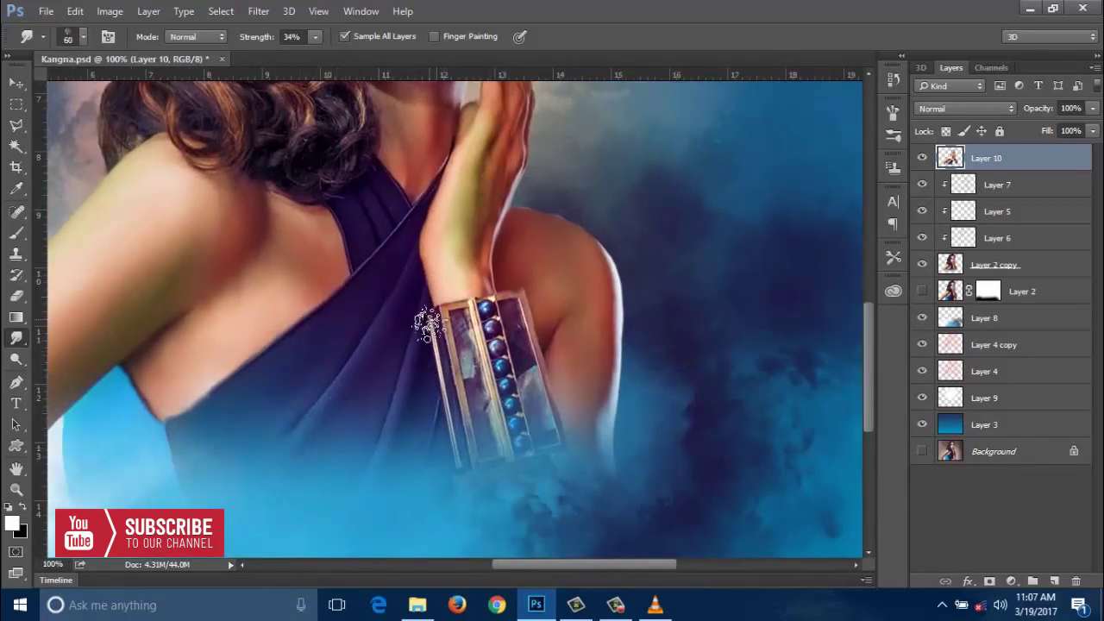
pyautogui.moveTo(377, 294)
pyautogui.mouseDown()
pyautogui.moveTo(455, 394)
pyautogui.moveTo(591, 201)
pyautogui.mouseUp()
pyautogui.scroll(4, 418, 412)
pyautogui.hscroll(5, 418, 411)
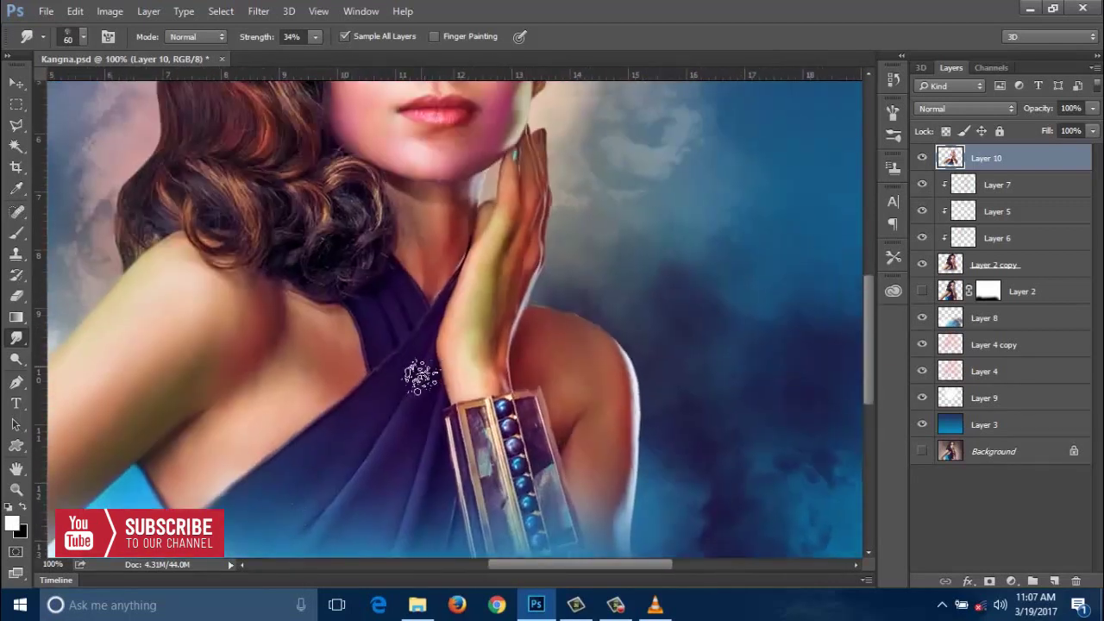
pyautogui.hotkey('ctrl', '-')
pyautogui.hotkey('ctrl', '-')
pyautogui.hotkey('ctrl', '+')
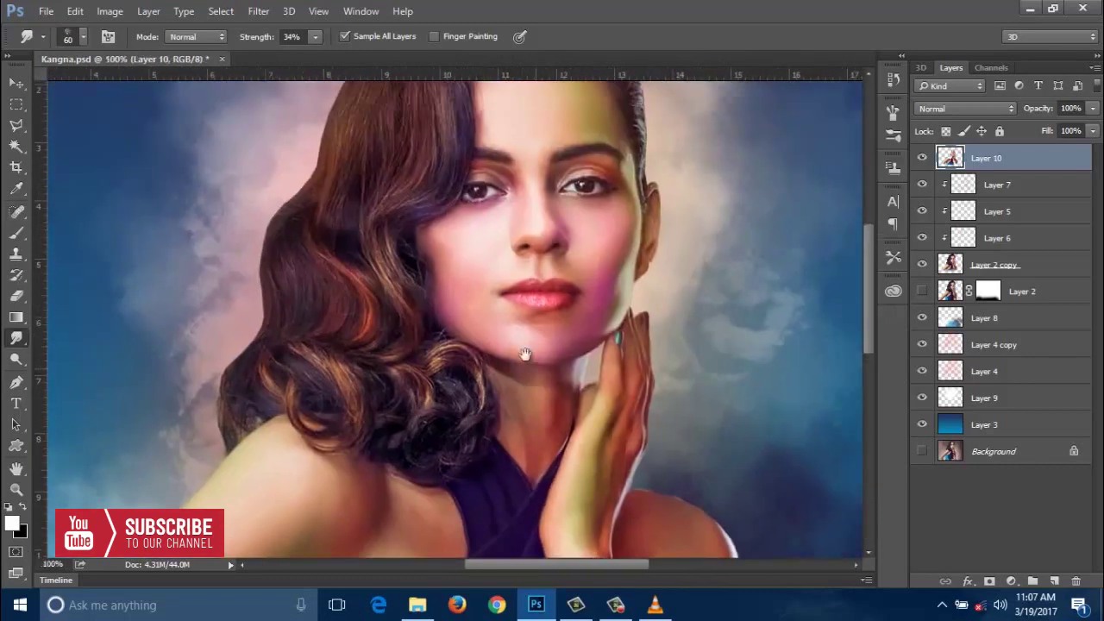
pyautogui.hotkey('ctrl', '+')
pyautogui.hotkey('ctrl', '+')
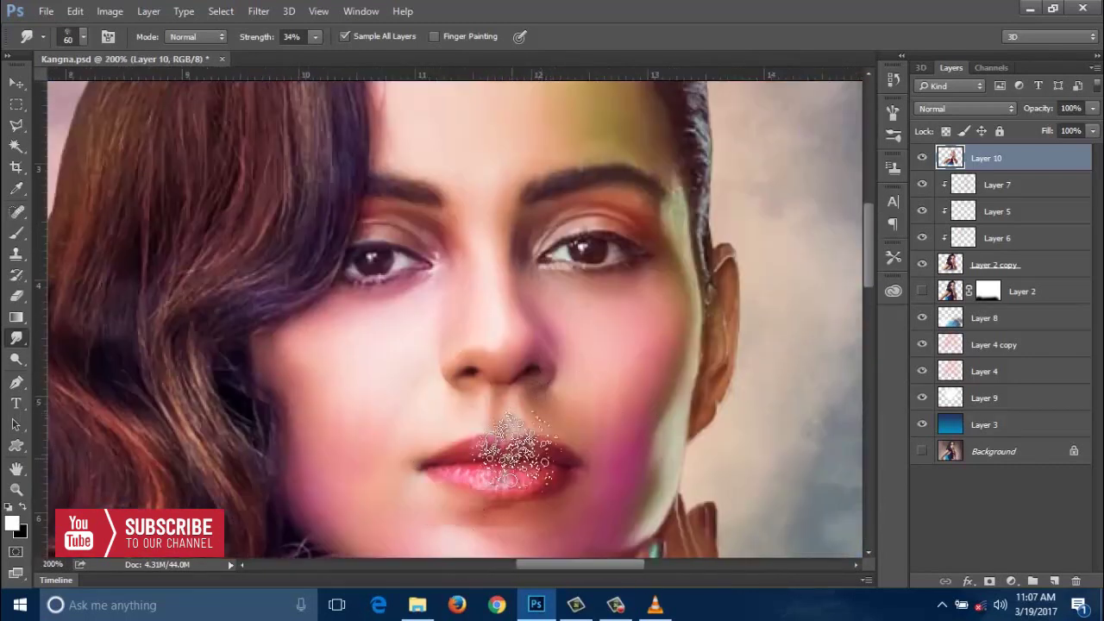
# Step: Pick a Smudge brush preset at size 35–45 and work the eyebrows at size 20
pyautogui.click(84, 37)
pyautogui.click(61, 410)
pyautogui.click(69, 37)
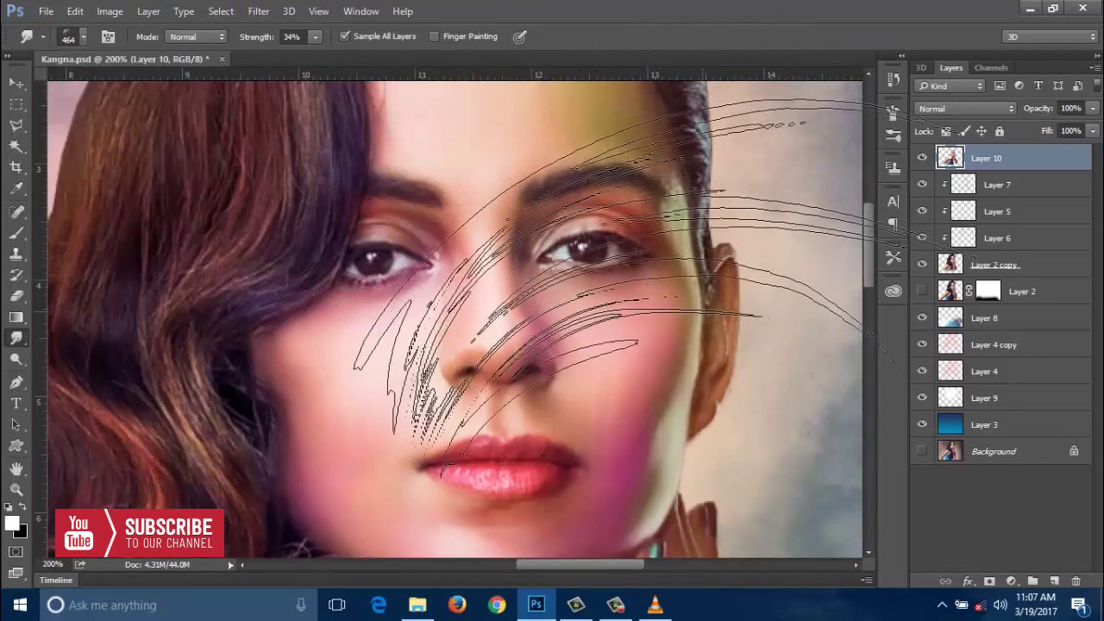
pyautogui.press('[')
pyautogui.press('[')
pyautogui.press('[')
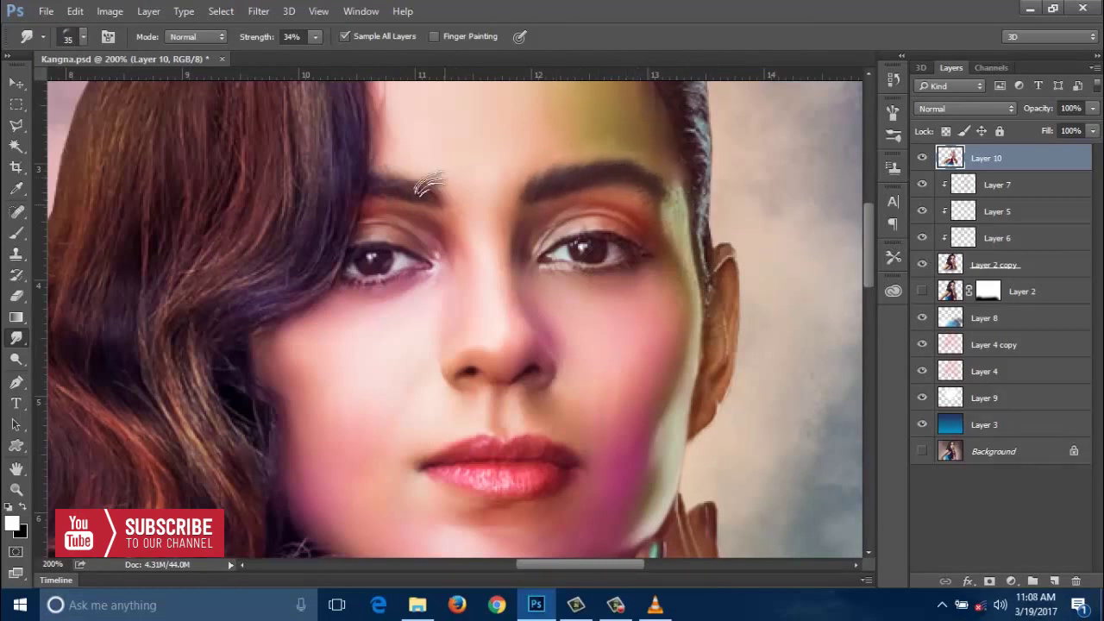
pyautogui.scroll(-2, 724, 293)
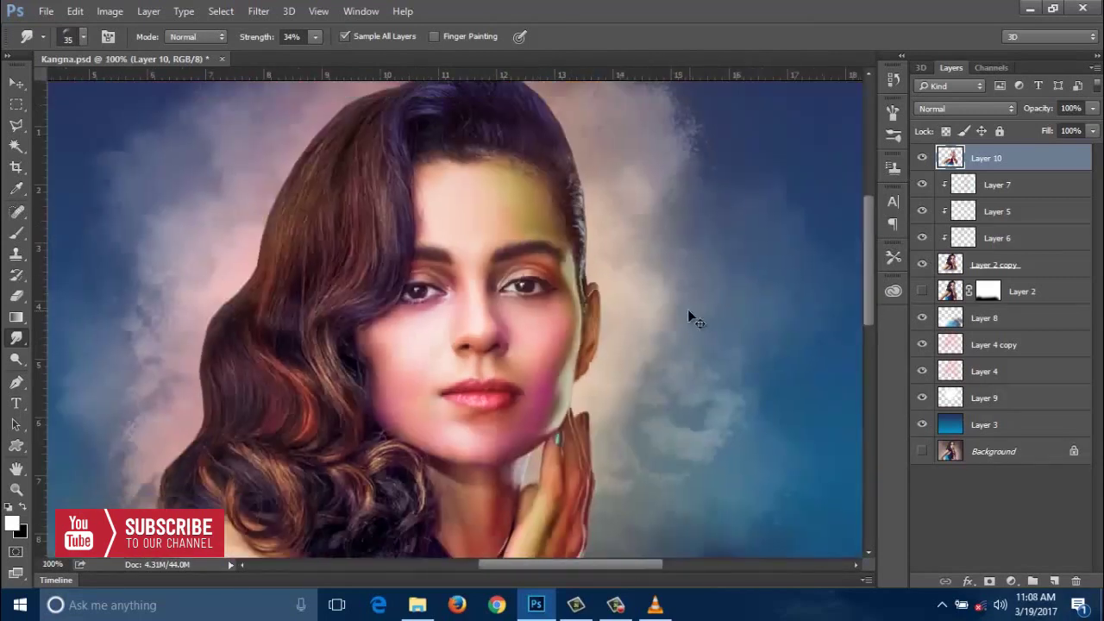
pyautogui.scroll(-1, 621, 332)
pyautogui.scroll(3, 567, 350)
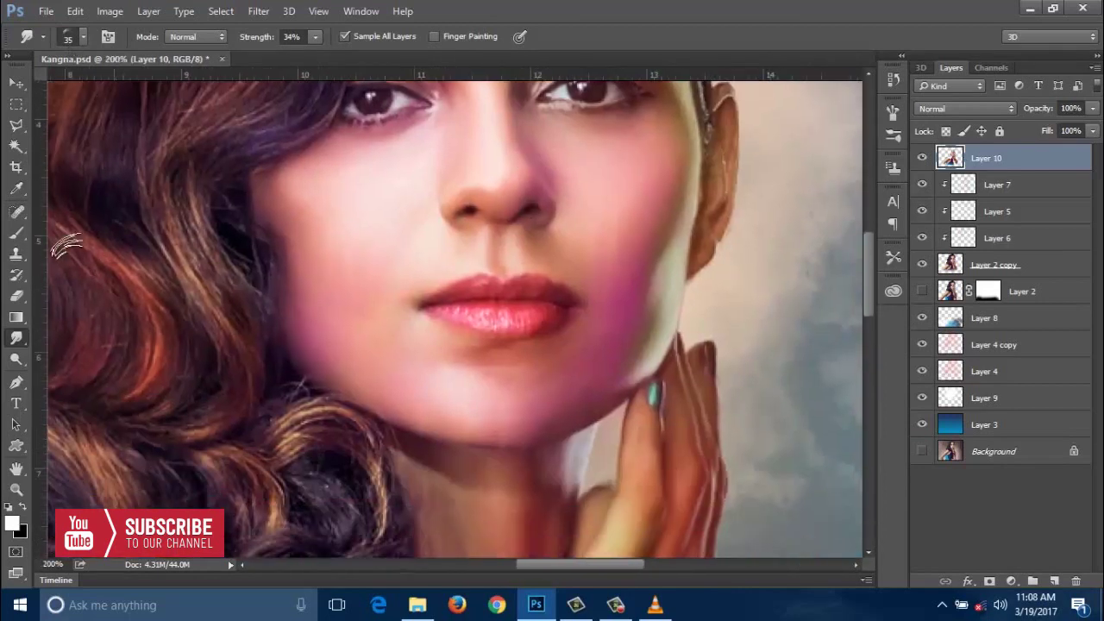
pyautogui.rightClick(83, 376)
pyautogui.doubleClick(61, 411)
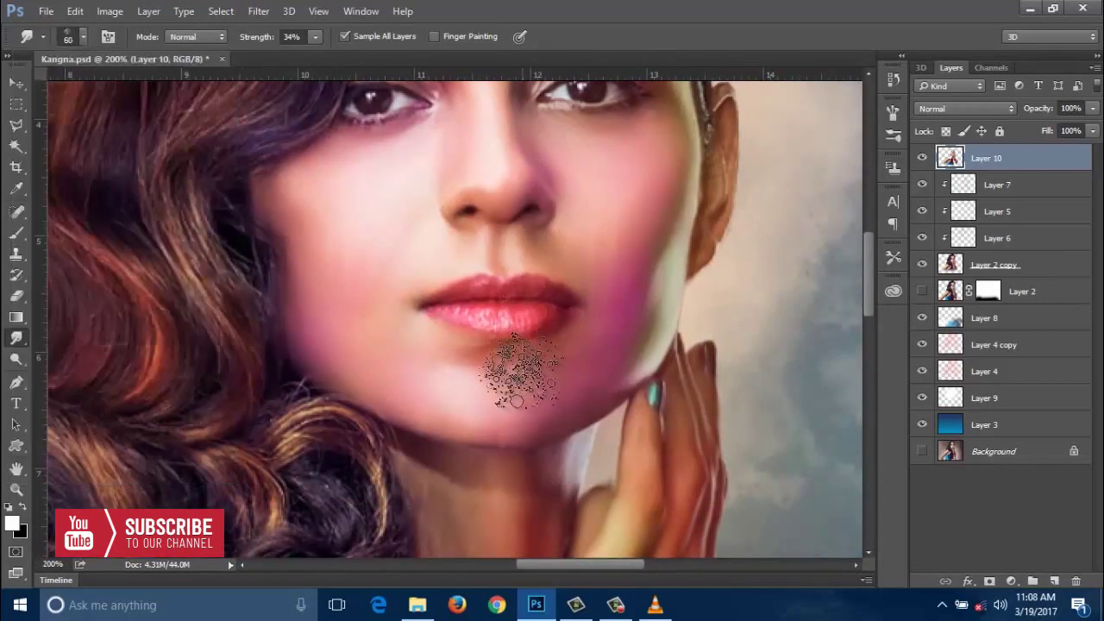
pyautogui.press('[')
pyautogui.press('[')
pyautogui.press('[')
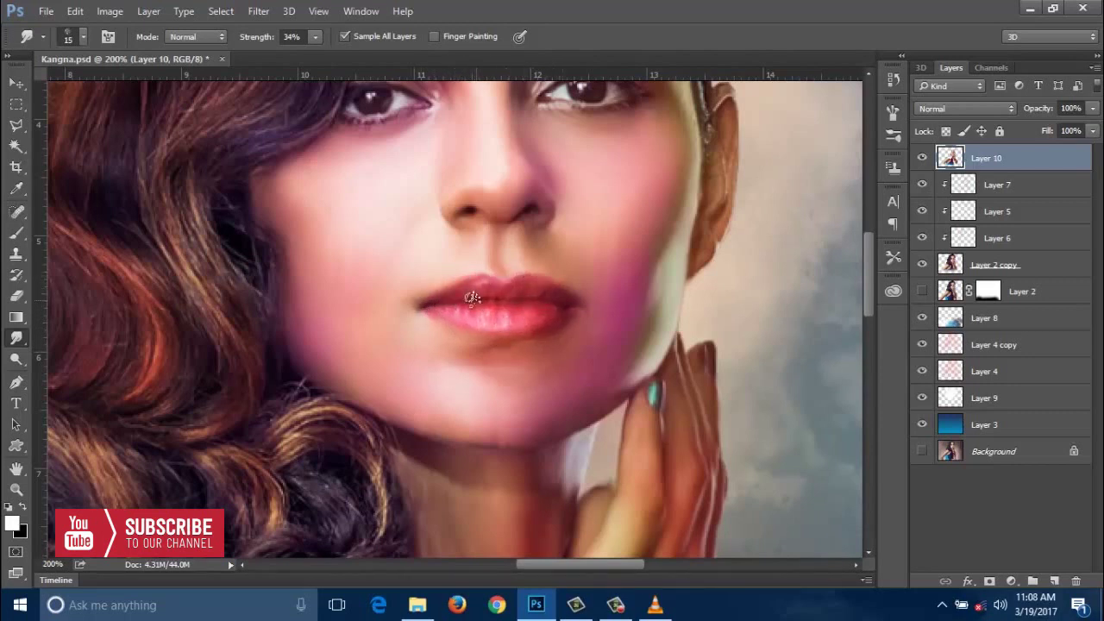
pyautogui.hotkey('ctrl', '-')
pyautogui.hotkey('ctrl', '-')
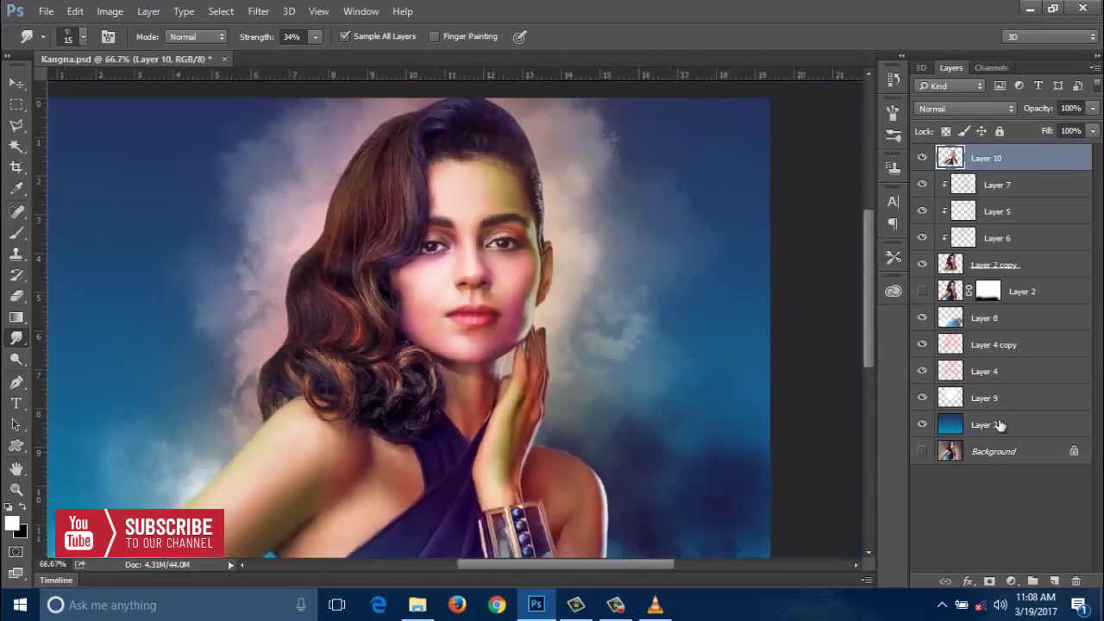
# Step: Add a trial Layer 11, then delete it and zoom out to the full figure
pyautogui.hotkey('ctrl', '=')
pyautogui.click(1054, 580)
pyautogui.hotkey('ctrl', '=')
pyautogui.press('l')
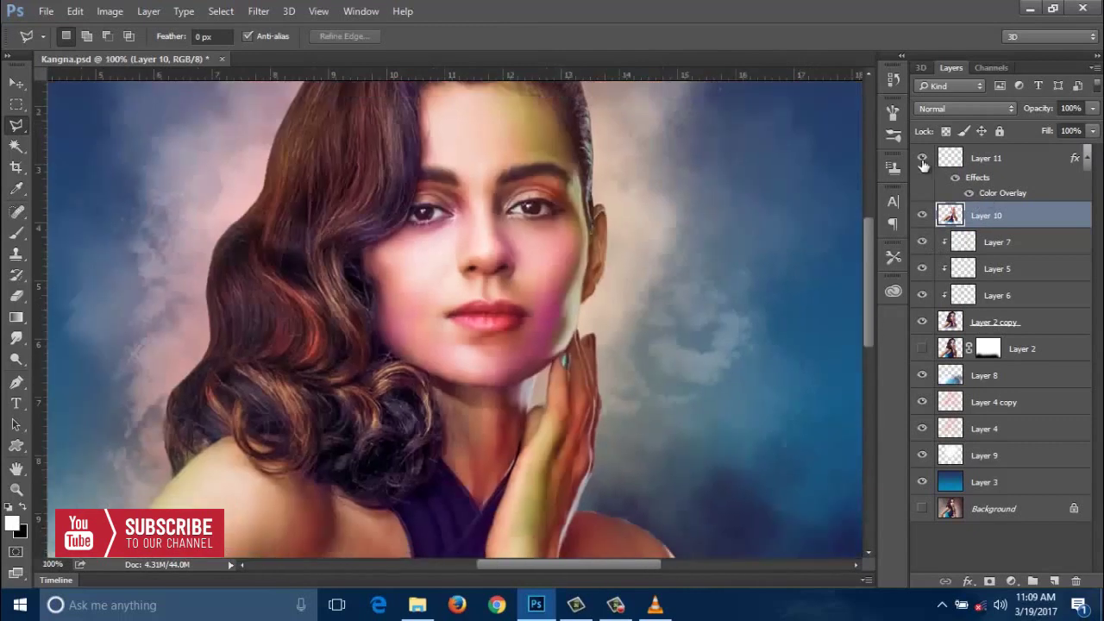
pyautogui.click(1000, 155)
pyautogui.press('Delete')
pyautogui.hotkey('ctrl', '-')
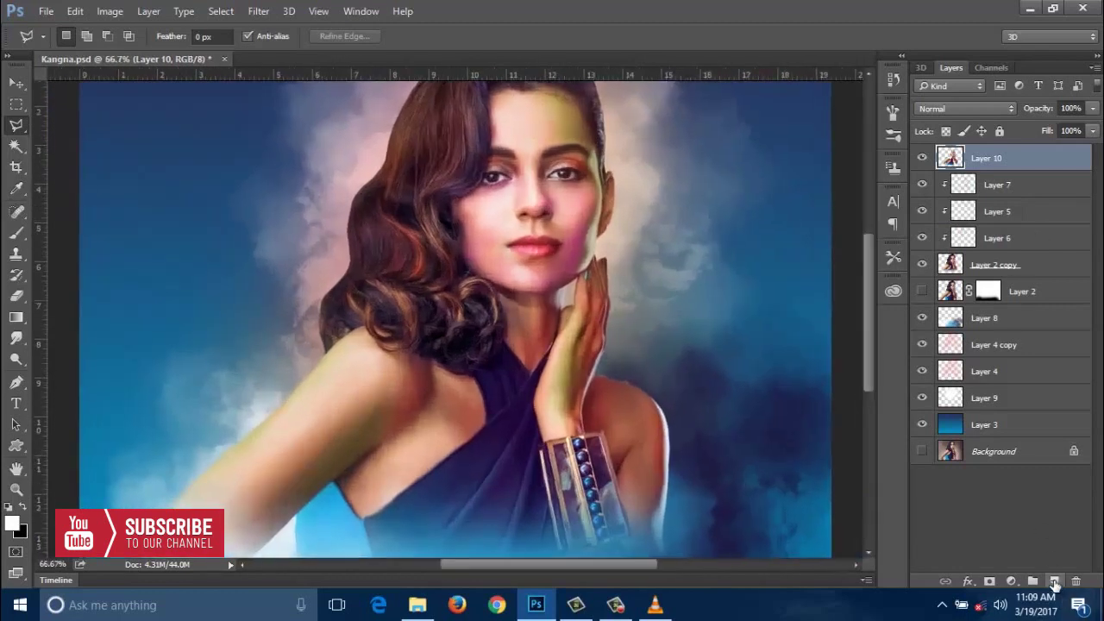
# Step: Add a fresh Layer 11 above Layer 10 and sample a pinkish skin tone from the nose at 200%
pyautogui.click(1054, 581)
pyautogui.hotkey('ctrl', '+')
pyautogui.scroll(2, 636, 356)
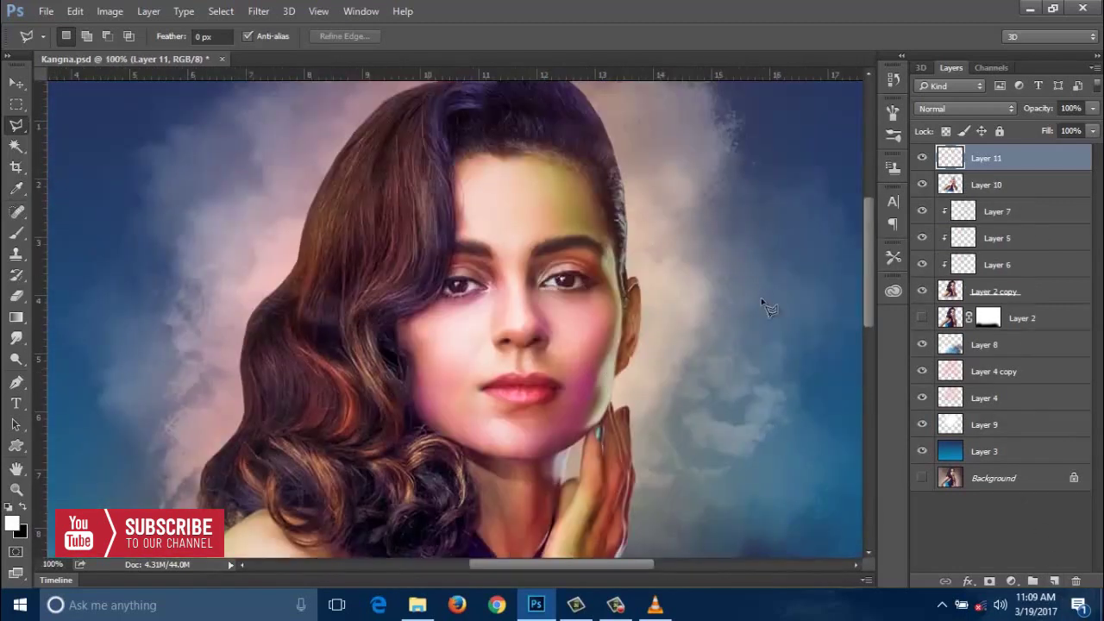
pyautogui.hotkey('ctrl', '+')
pyautogui.moveTo(754, 305); pyautogui.dragTo(661, 260)
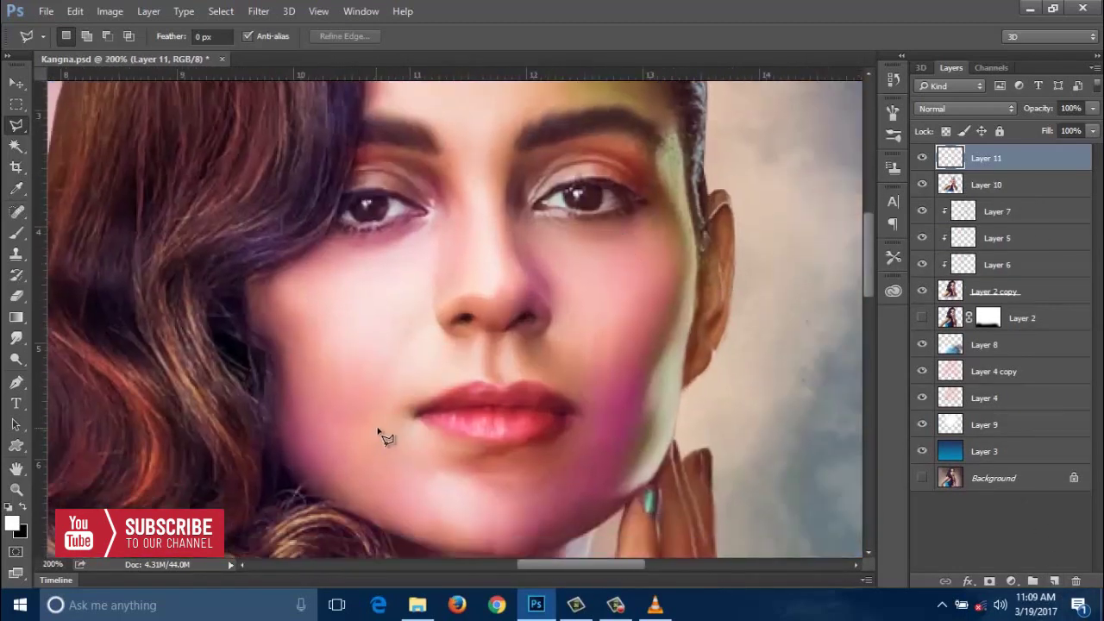
pyautogui.press('i')
pyautogui.click(518, 296)
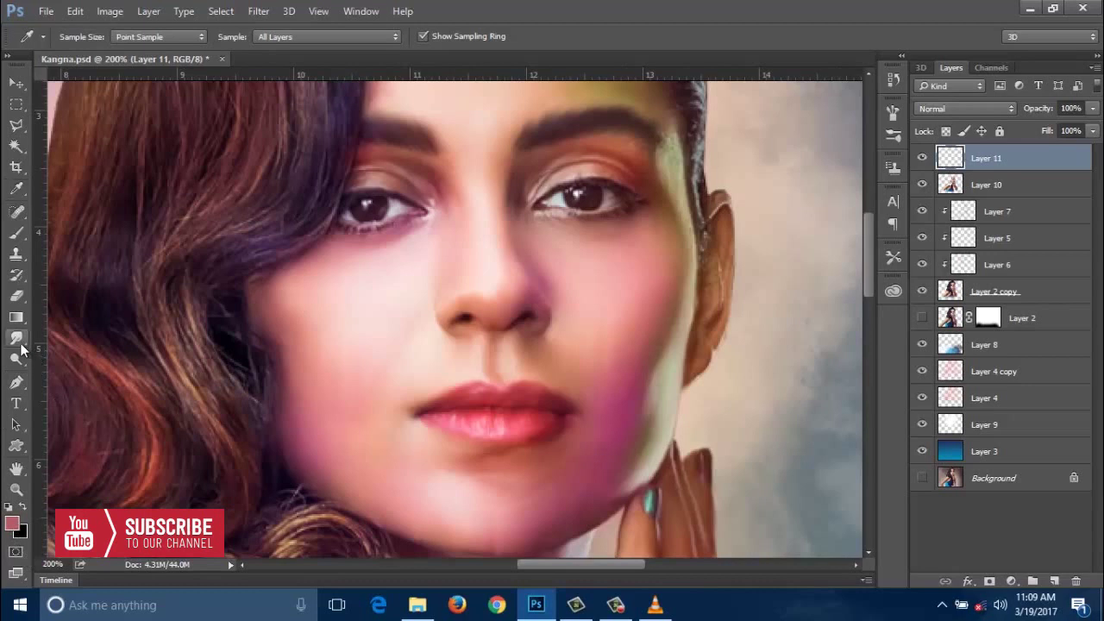
# Step: Switch to the Brush with a soft round preset and halve its size
pyautogui.press('b')
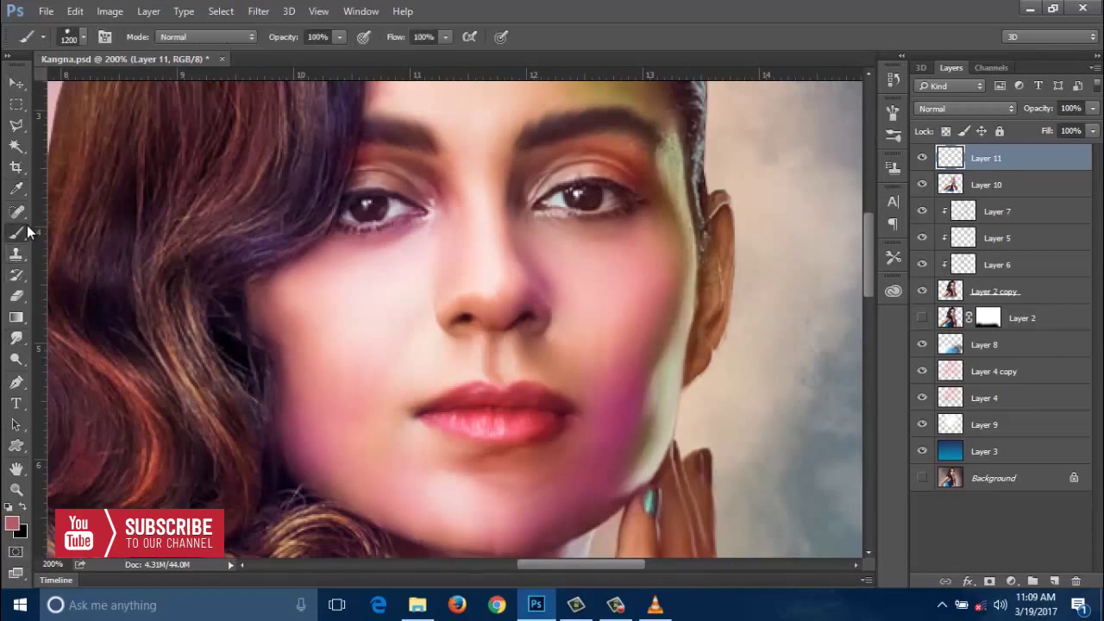
pyautogui.click(67, 35)
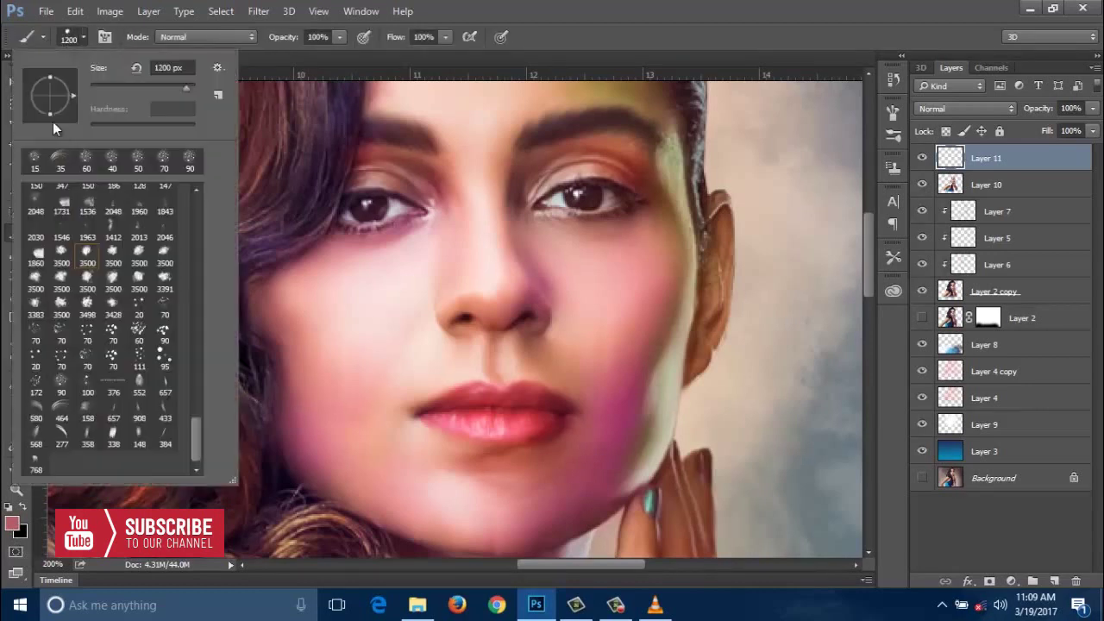
pyautogui.moveTo(198, 427); pyautogui.dragTo(183, 182)
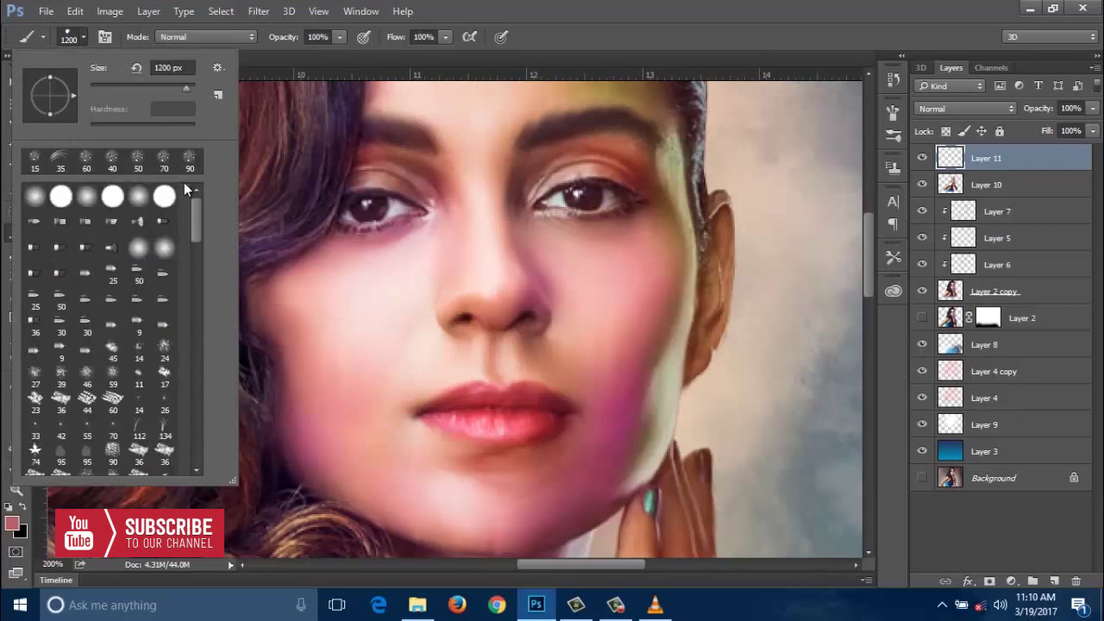
pyautogui.click(32, 204)
pyautogui.click(66, 36)
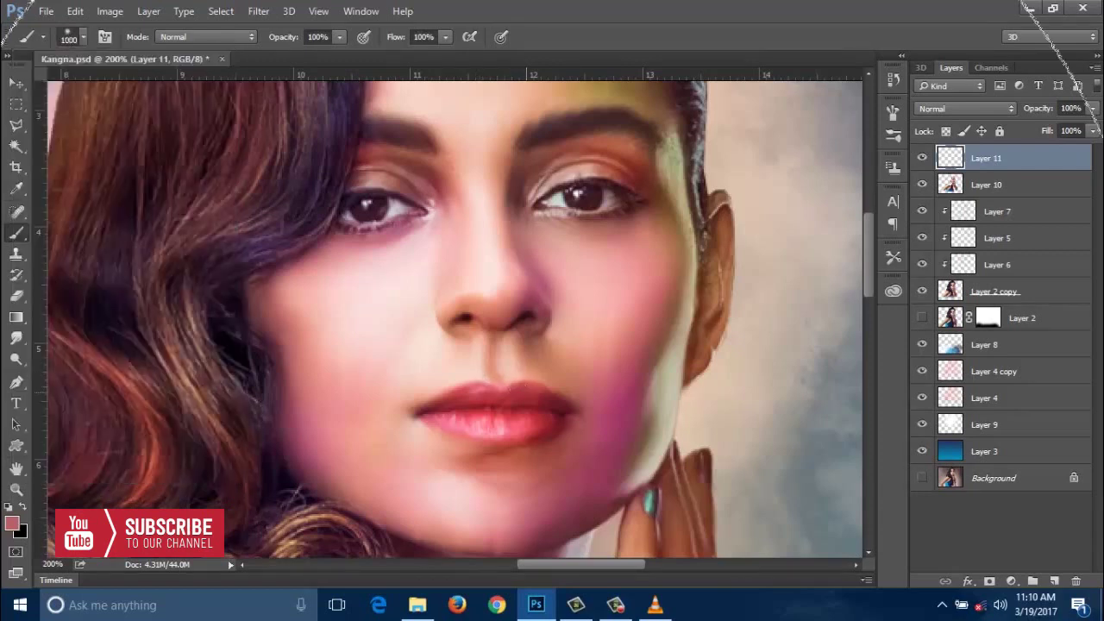
pyautogui.press('[')
pyautogui.press('[')
pyautogui.press('[')
pyautogui.press('[')
pyautogui.press('[')
pyautogui.press('[')
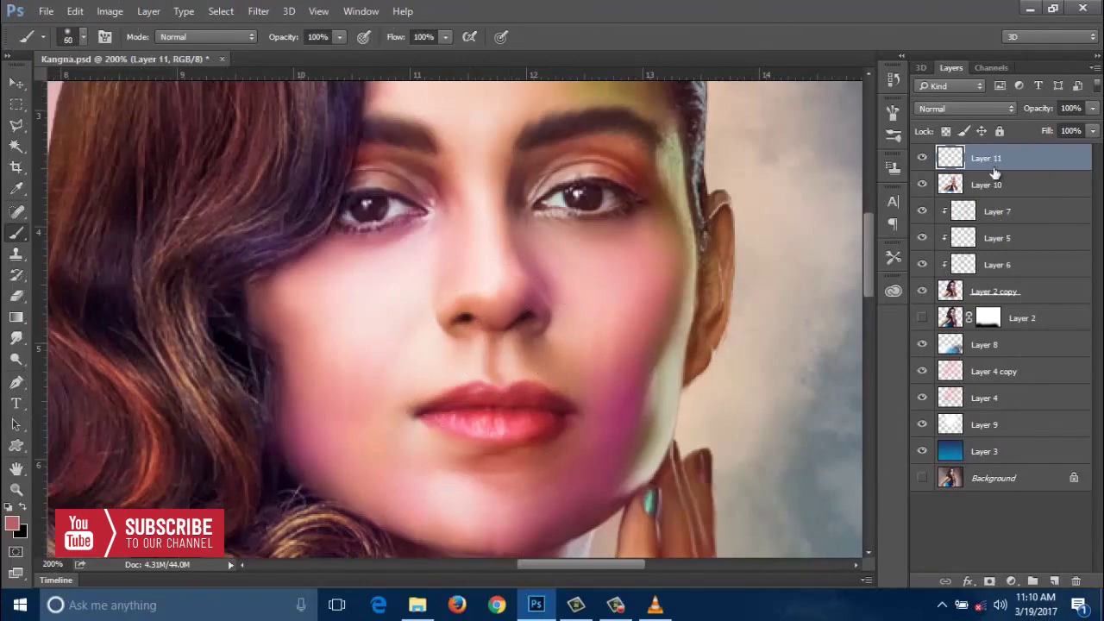
# Step: Stamp all visible content into a new Layer 12 above Layer 10 and clip Layer 11 to it
pyautogui.rightClick(992, 163)
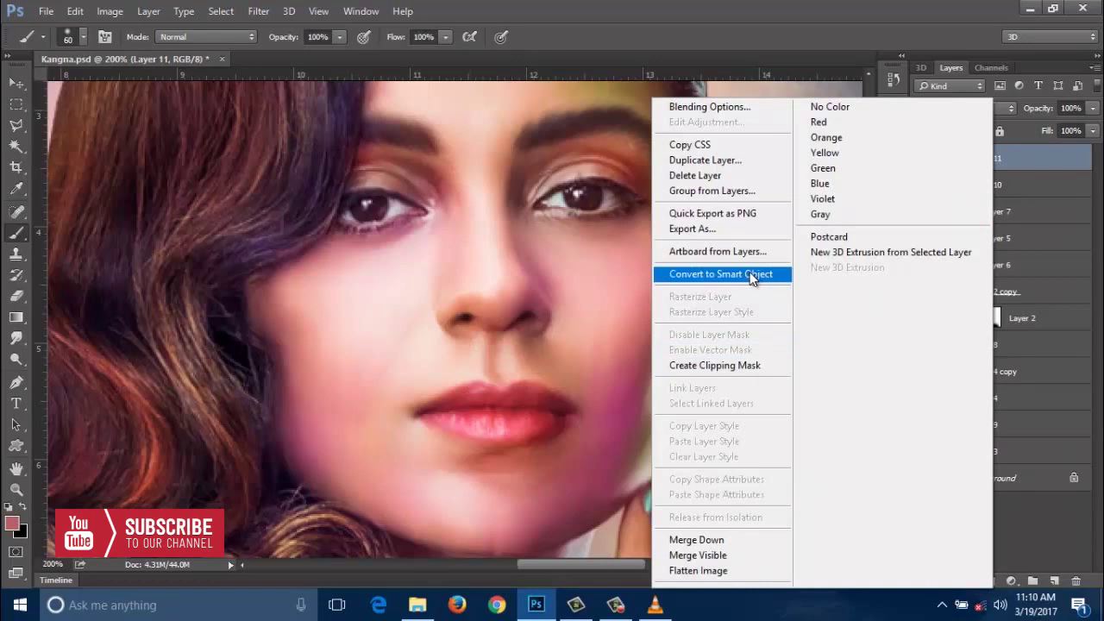
pyautogui.click(1023, 169)
pyautogui.click(993, 196)
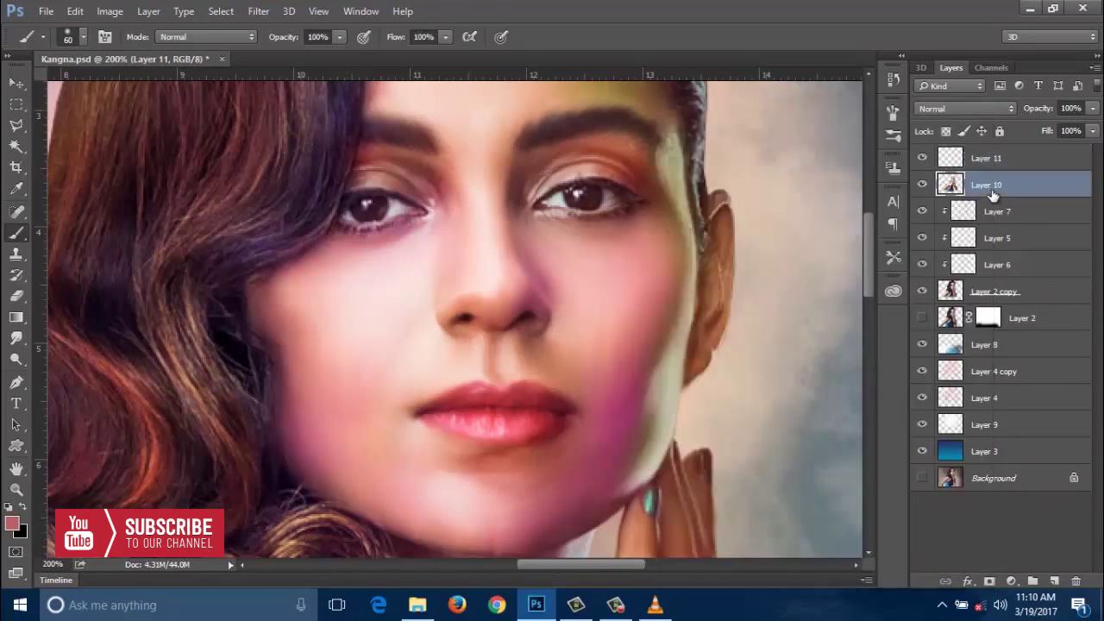
pyautogui.hotkey('ctrl', 'shift', 'alt', 'e')
pyautogui.click(984, 161)
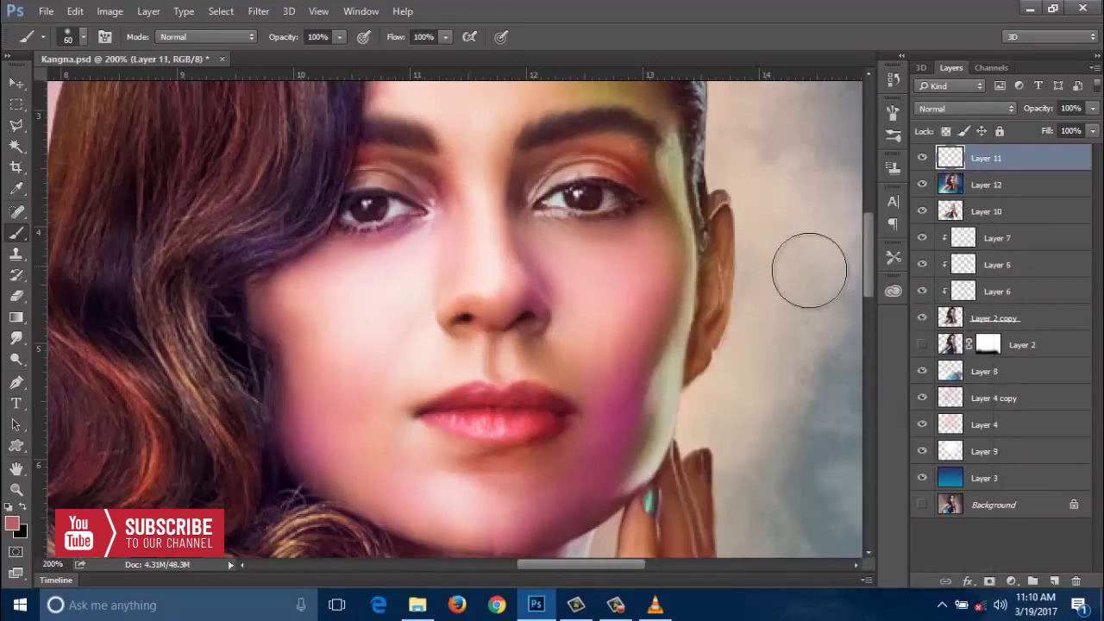
pyautogui.rightClick(996, 164)
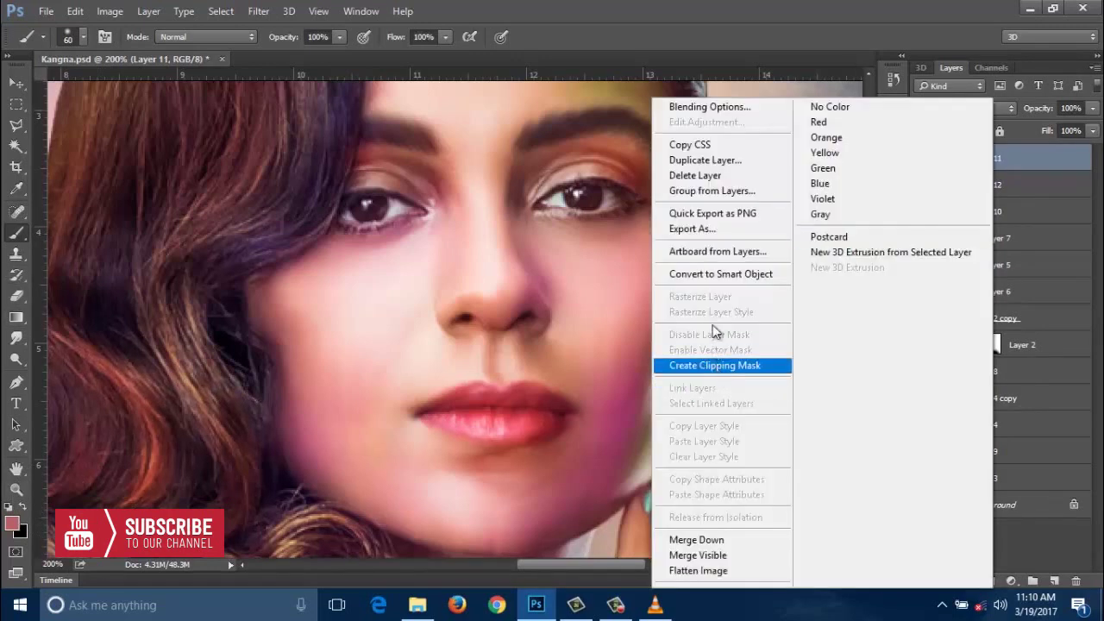
pyautogui.click(697, 364)
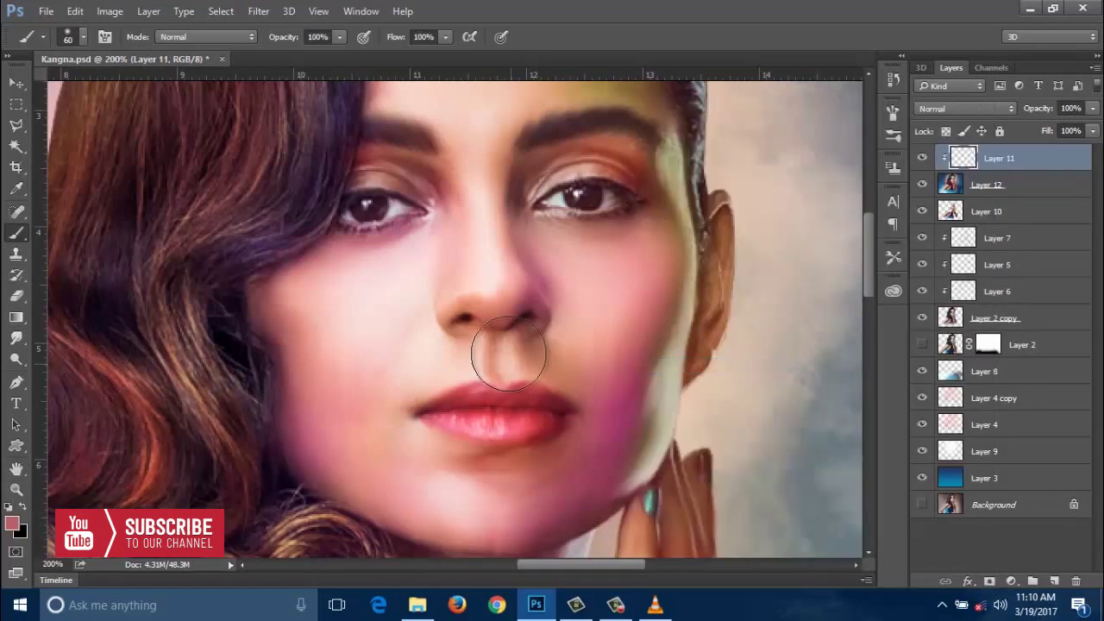
# Step: Paint sampled nose skin tone over the upper lip and cheek at 30 px, 31% opacity, 28% flow
pyautogui.keyDown('alt'); pyautogui.click(519, 308); pyautogui.keyUp('alt')
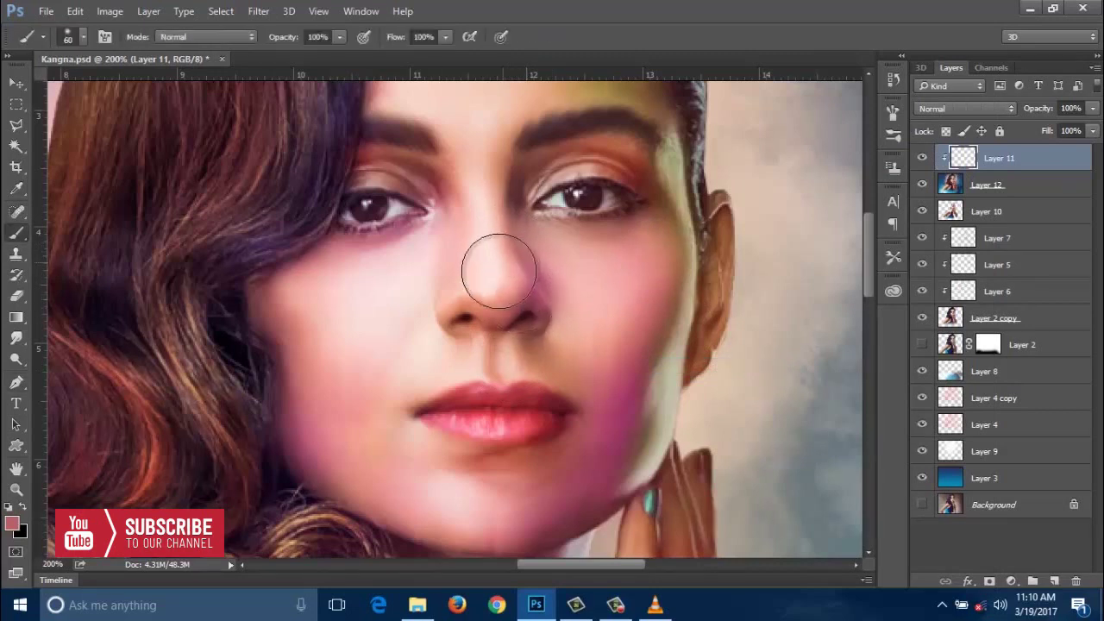
pyautogui.press('[')
pyautogui.press('[')
pyautogui.press('[')
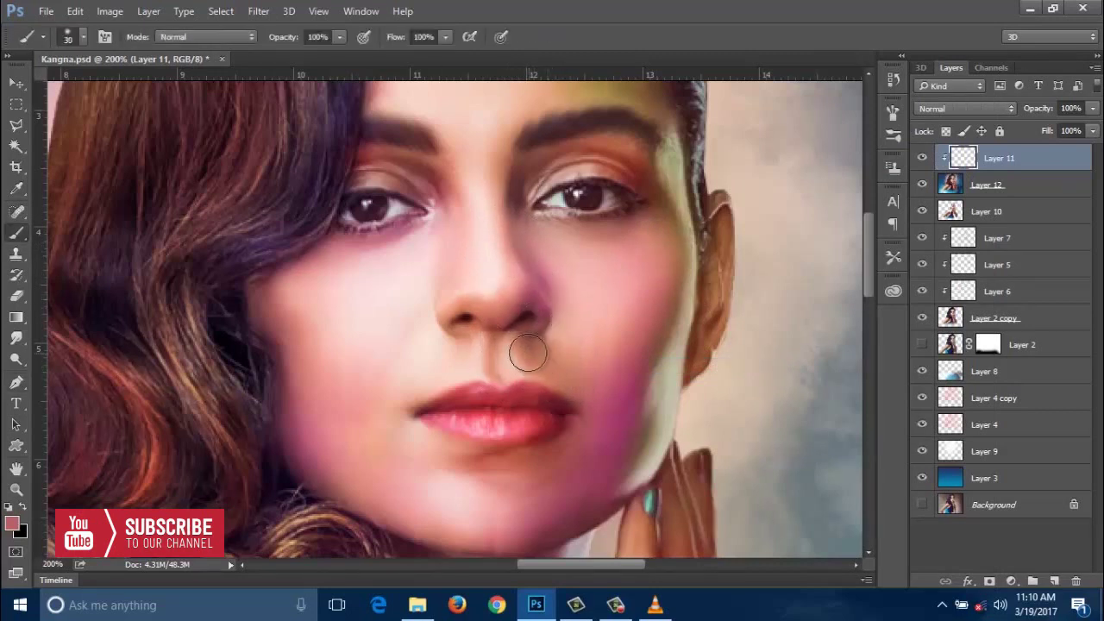
pyautogui.moveTo(528, 352); pyautogui.dragTo(589, 373)
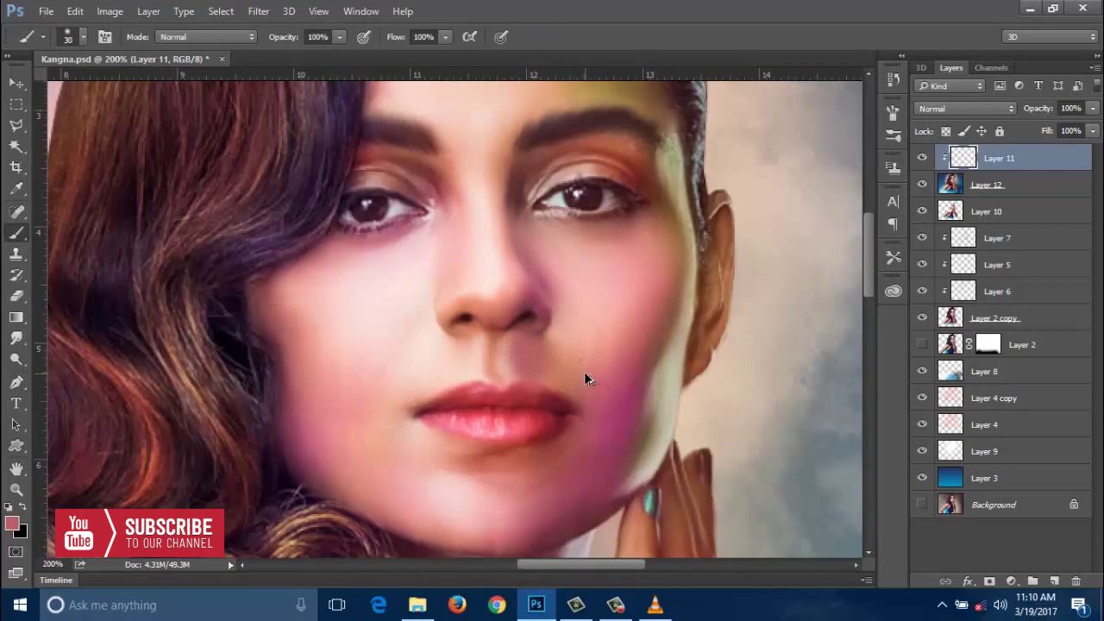
pyautogui.click(337, 39)
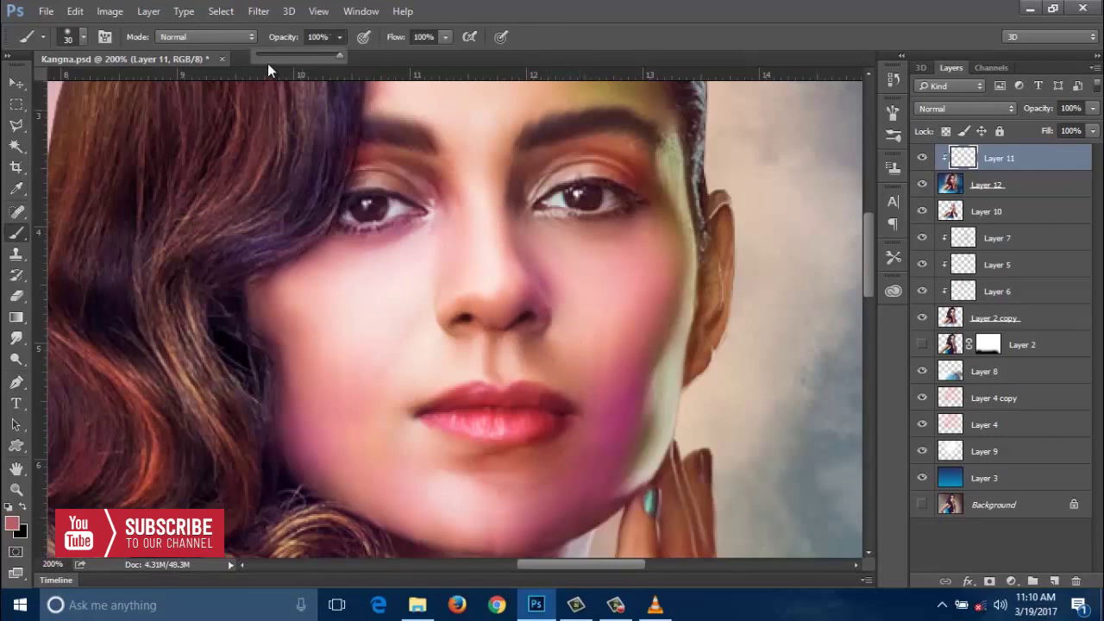
pyautogui.click(445, 37)
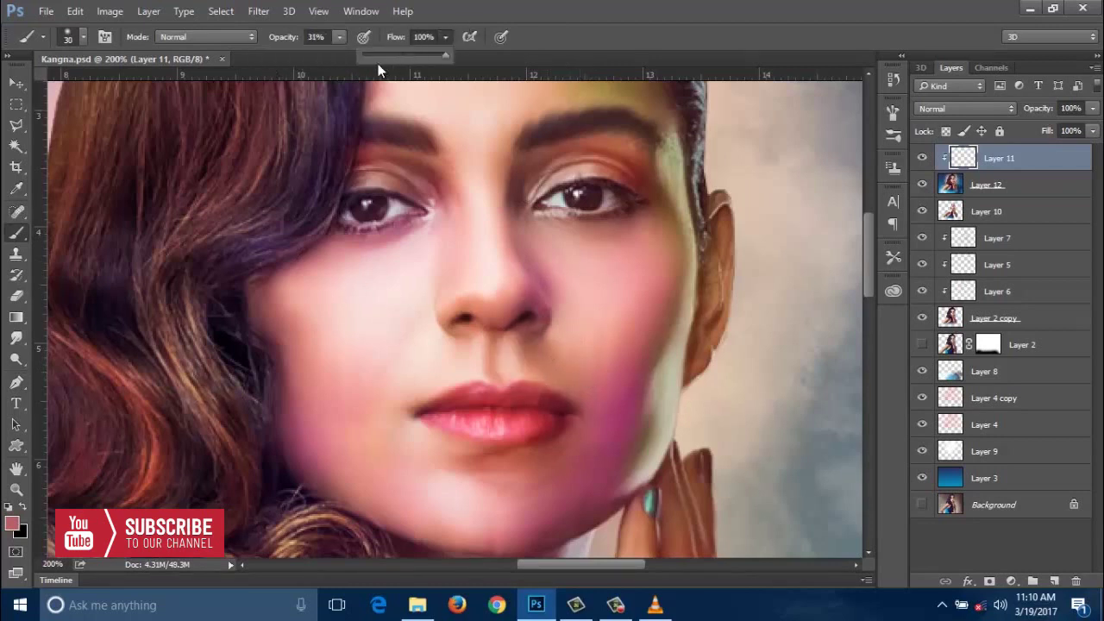
pyautogui.click(384, 56)
pyautogui.click(517, 357)
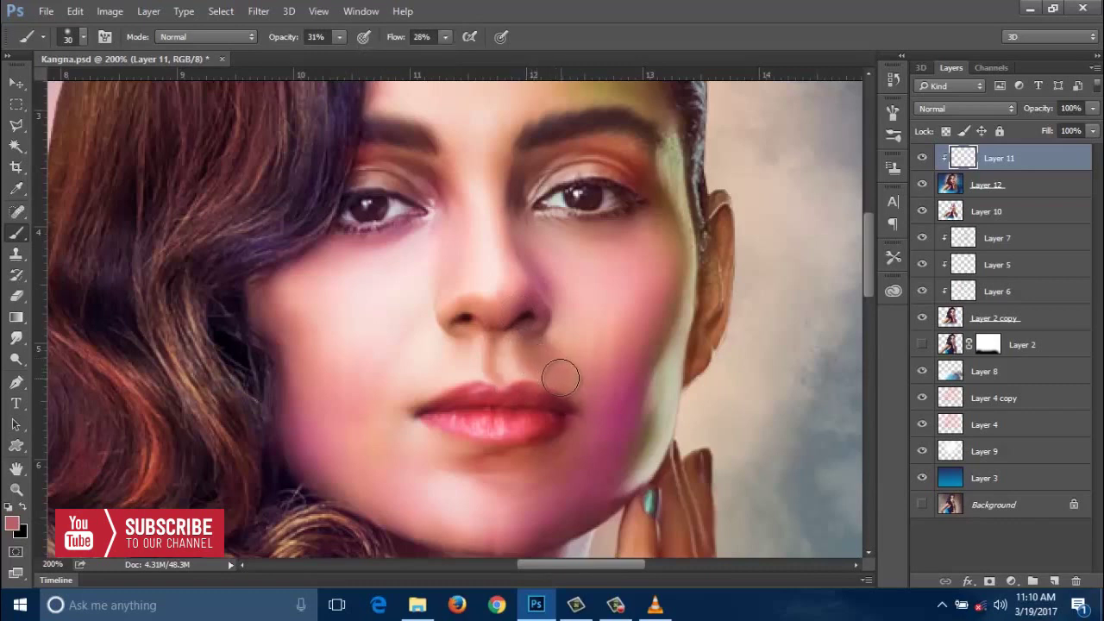
pyautogui.press('[')
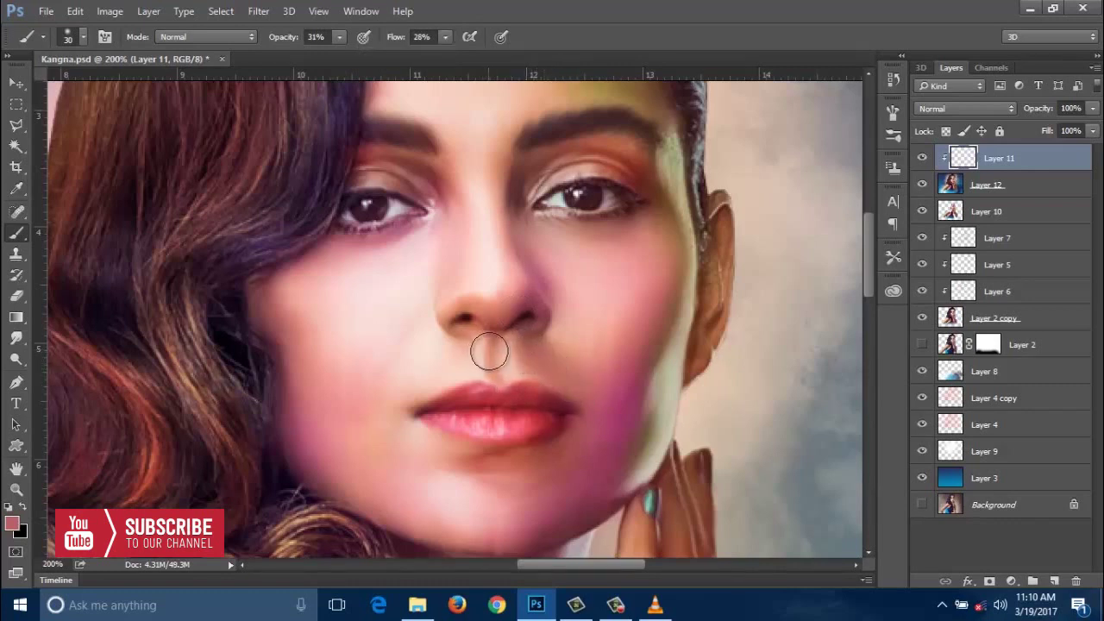
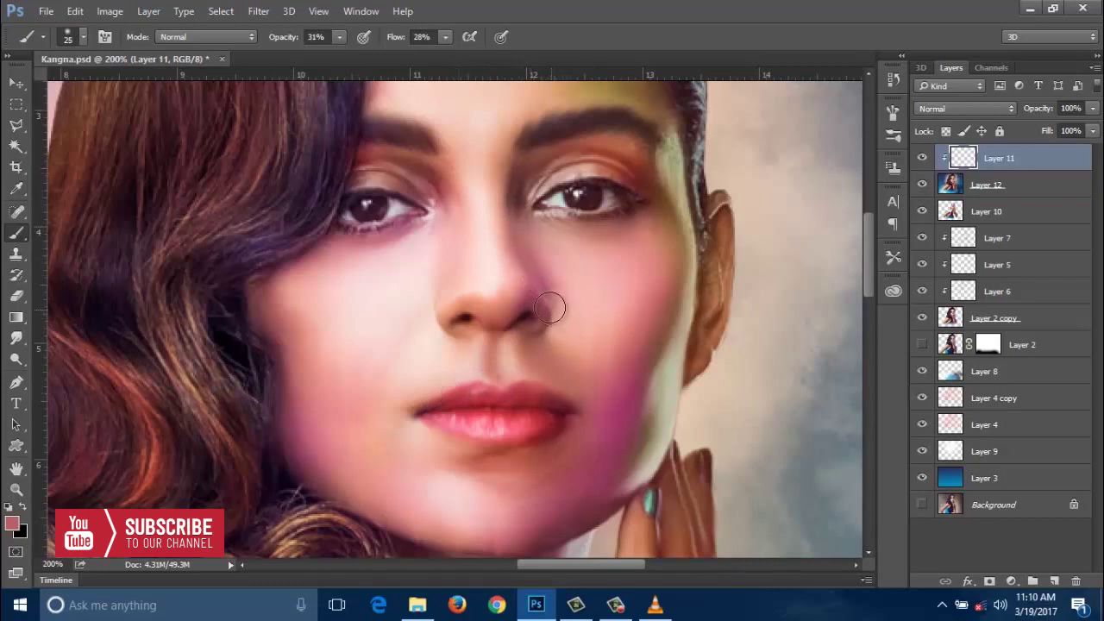
# Step: Check the nose, lips and whole head with the Brush tool active
pyautogui.press('i')
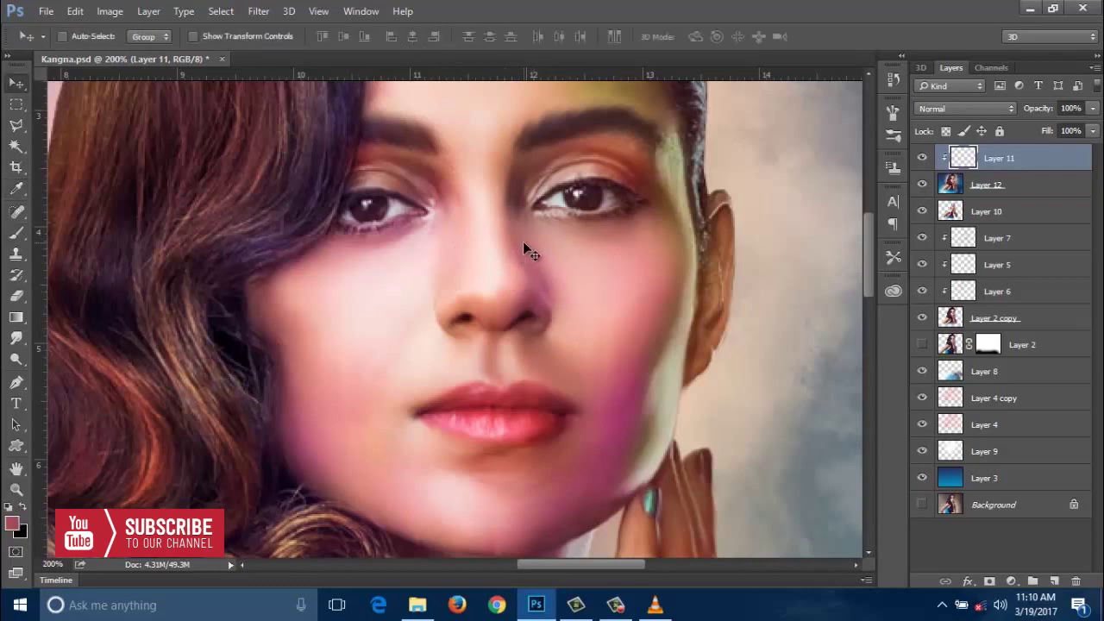
pyautogui.press('b')
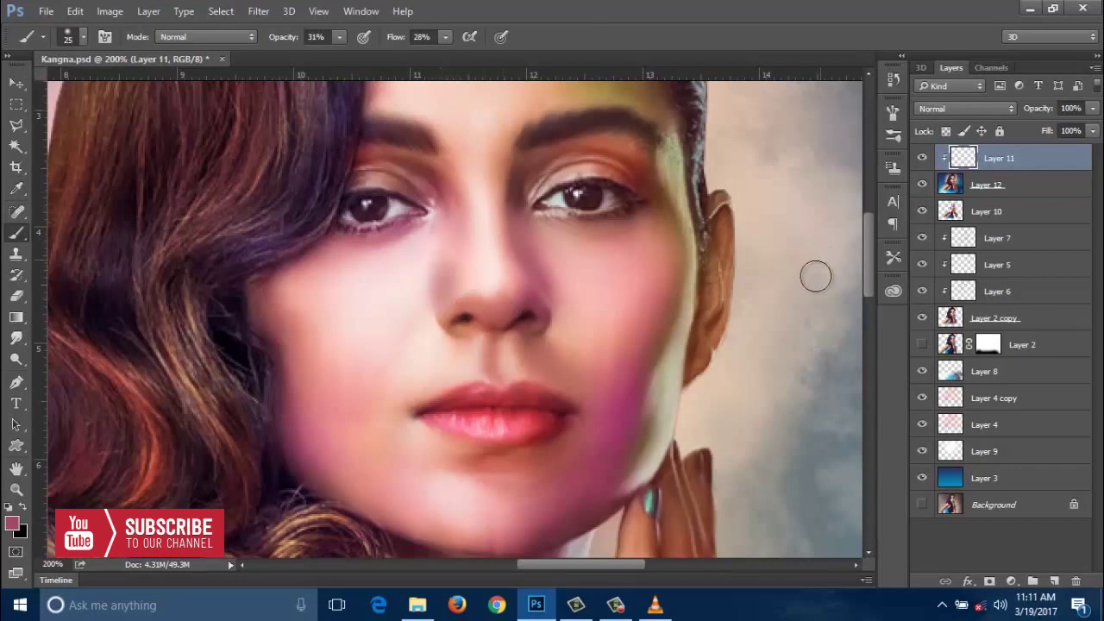
pyautogui.hotkey('ctrl', '-')
pyautogui.hotkey('ctrl', '-')
pyautogui.hotkey('ctrl', '+')
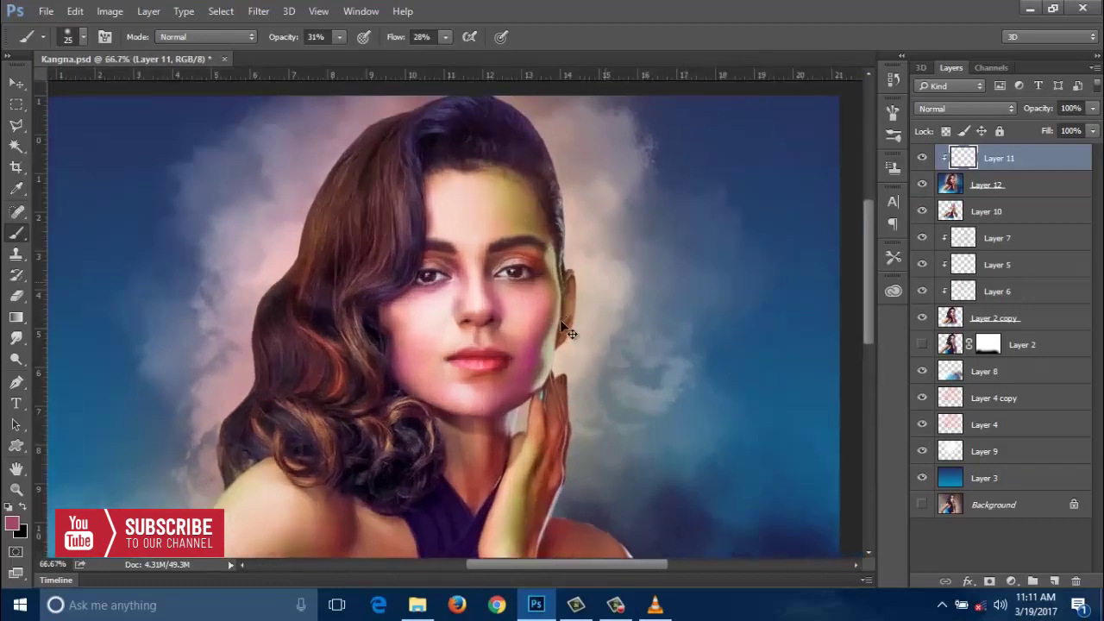
pyautogui.hotkey('ctrl', '+')
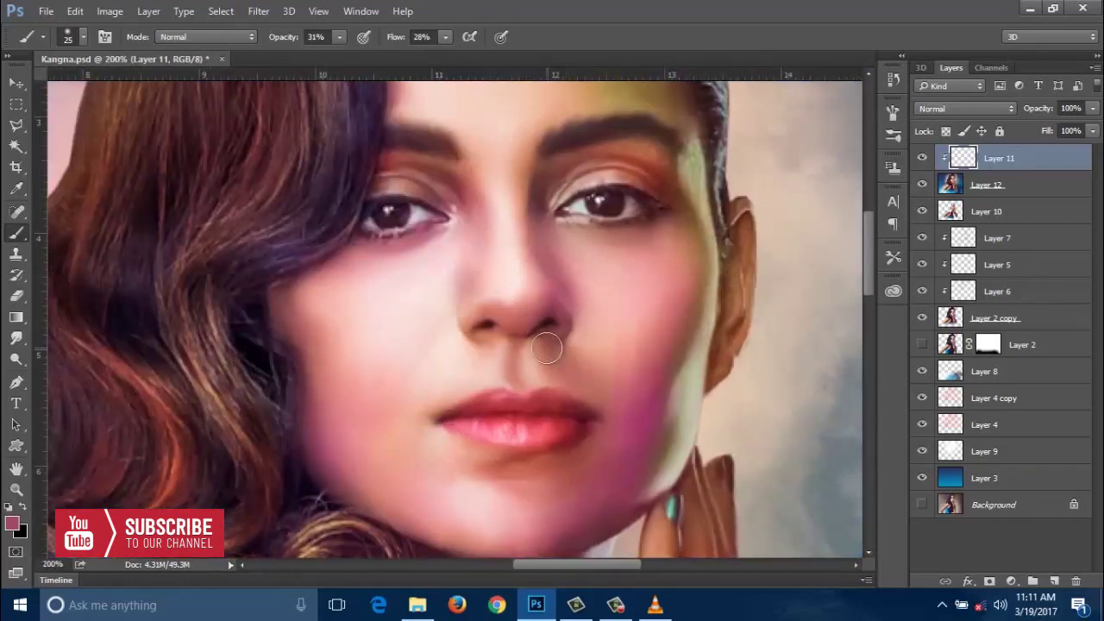
pyautogui.hotkey('ctrl', '-')
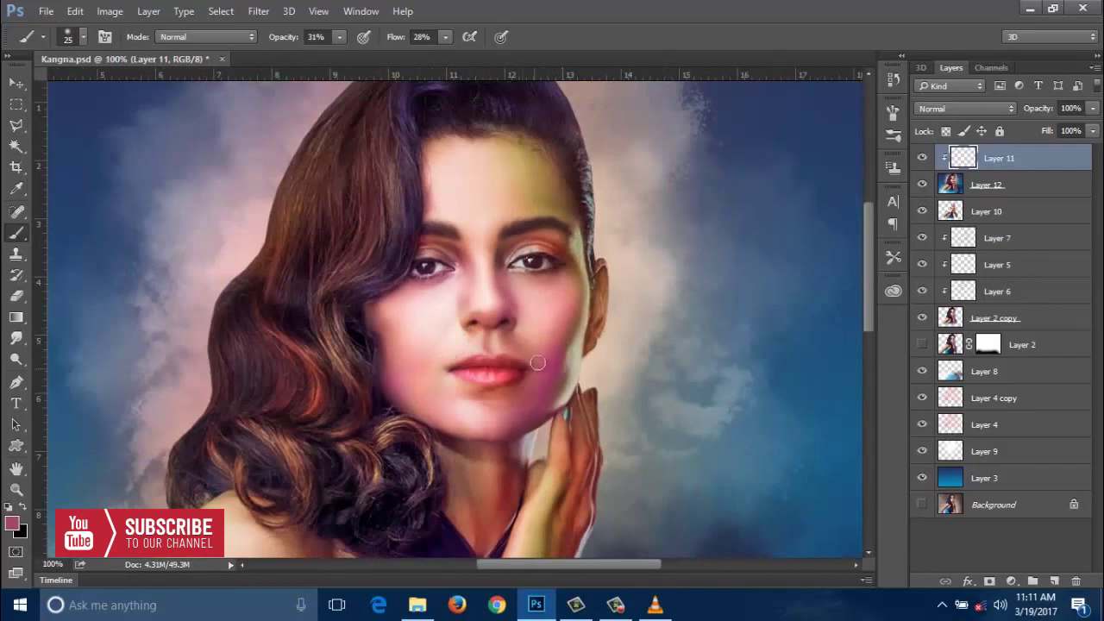
# Step: Set the foreground colour to a soft pink in the Color Picker
pyautogui.click(13, 524)
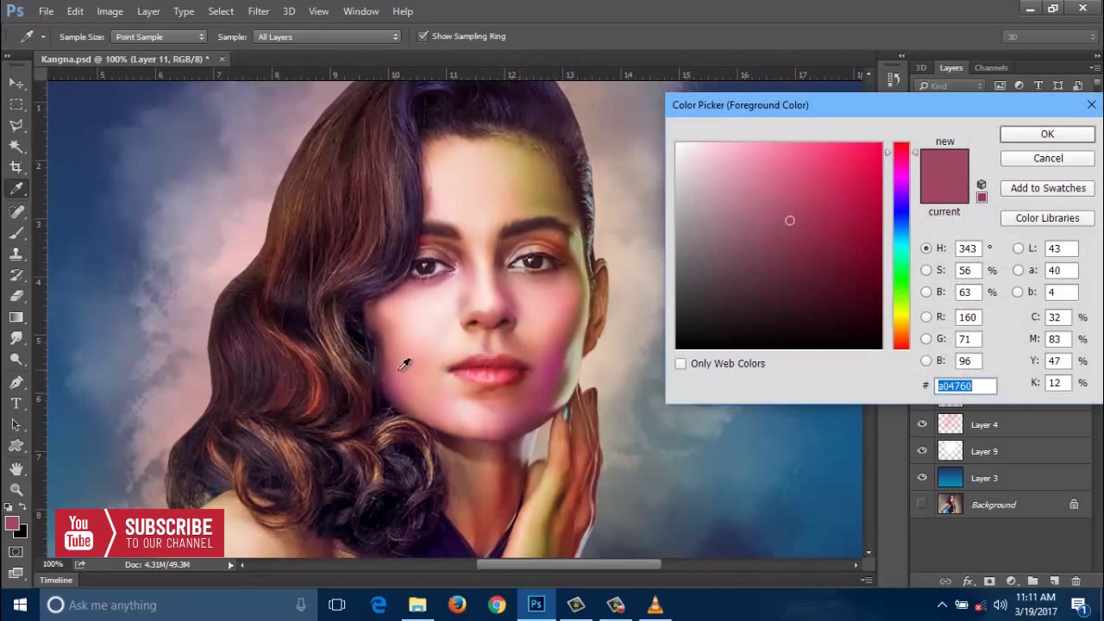
pyautogui.click(419, 352)
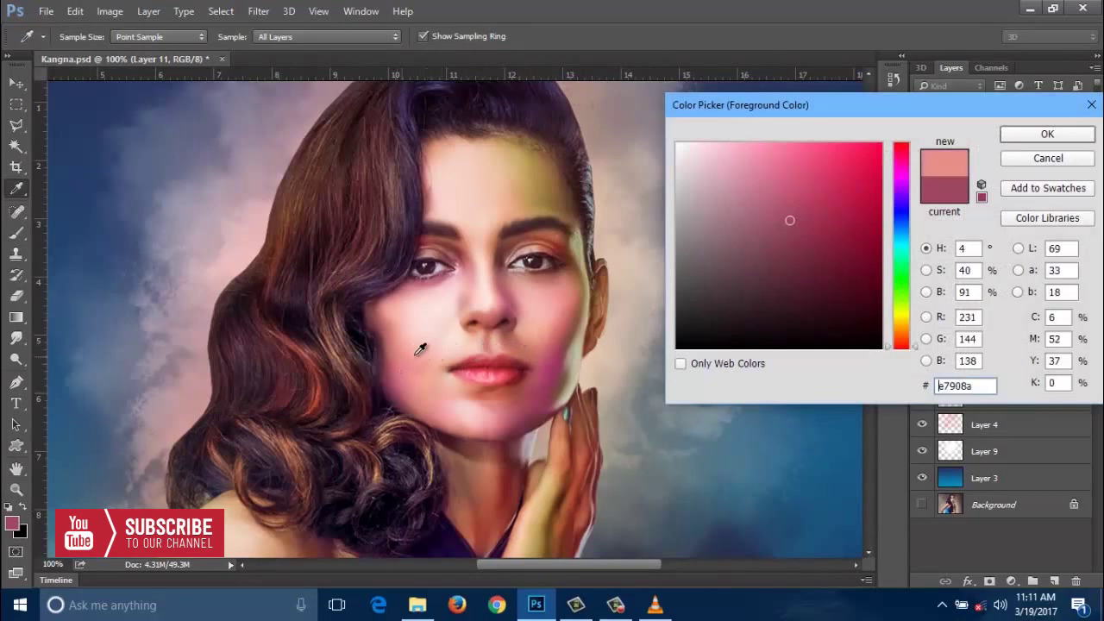
pyautogui.click(810, 149)
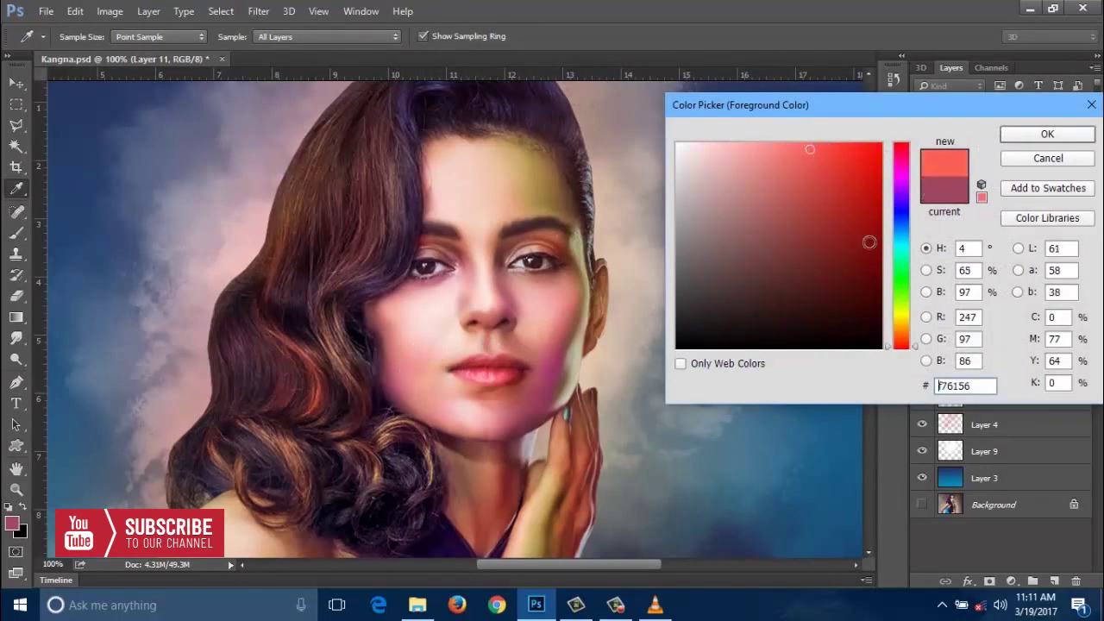
pyautogui.moveTo(901, 180); pyautogui.dragTo(901, 157)
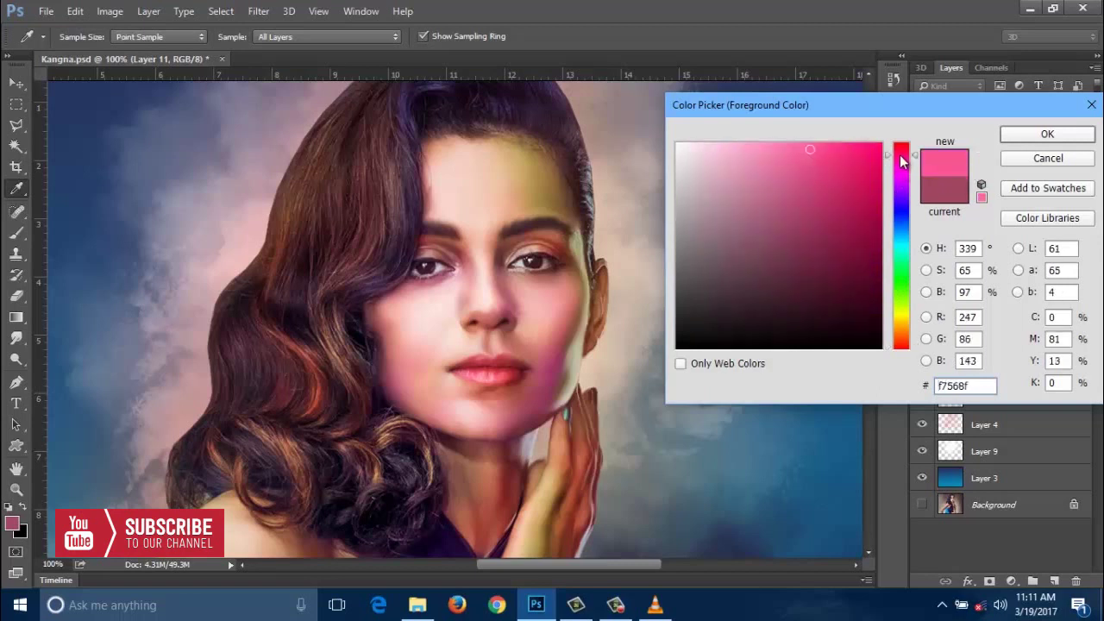
pyautogui.click(837, 163)
pyautogui.click(817, 204)
pyautogui.click(1047, 134)
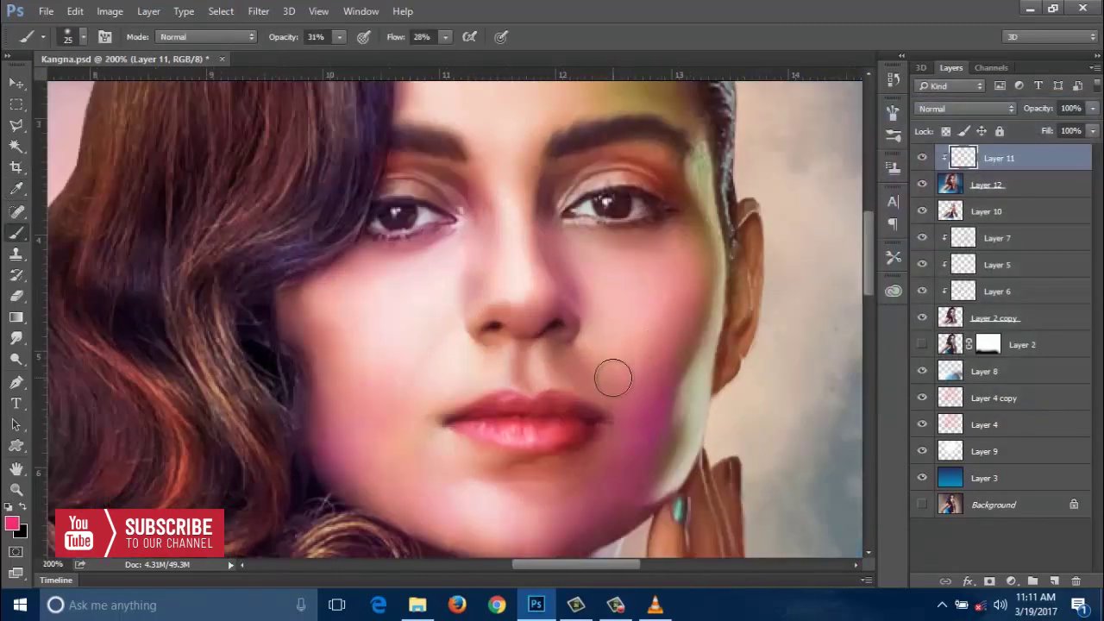
# Step: Paint pink blush on the right and left cheeks with a 50–70 px brush
pyautogui.press(']')
pyautogui.press(']')
pyautogui.press(']')
pyautogui.moveTo(637, 350)
pyautogui.mouseDown()
pyautogui.moveTo(672, 313)
pyautogui.moveTo(658, 420)
pyautogui.mouseUp()
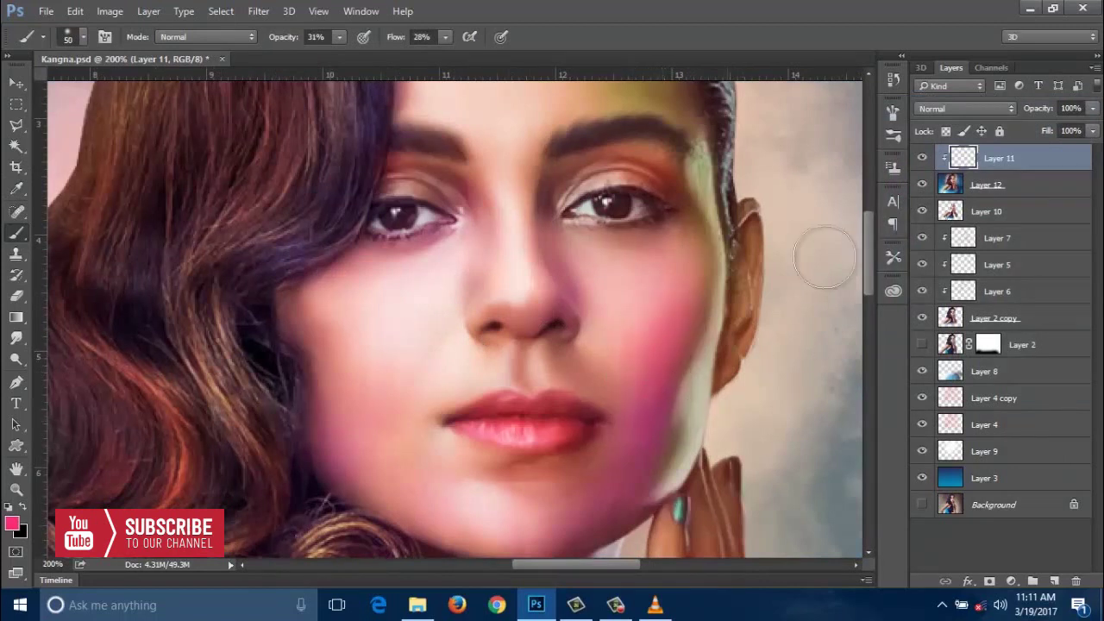
pyautogui.hotkey('ctrl', '-')
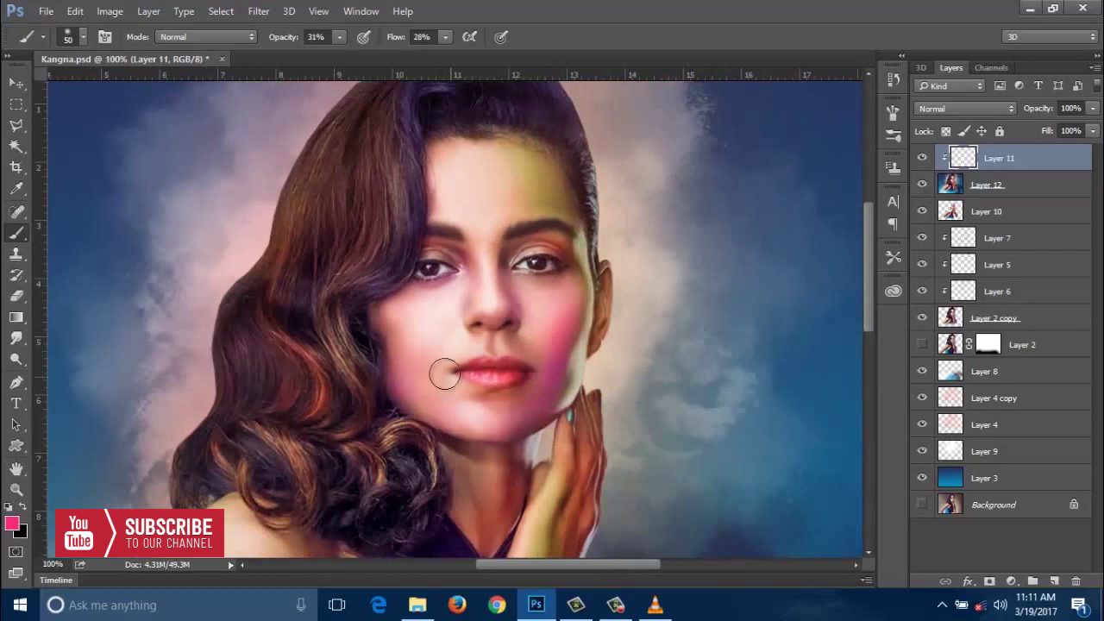
pyautogui.press(']')
pyautogui.press(']')
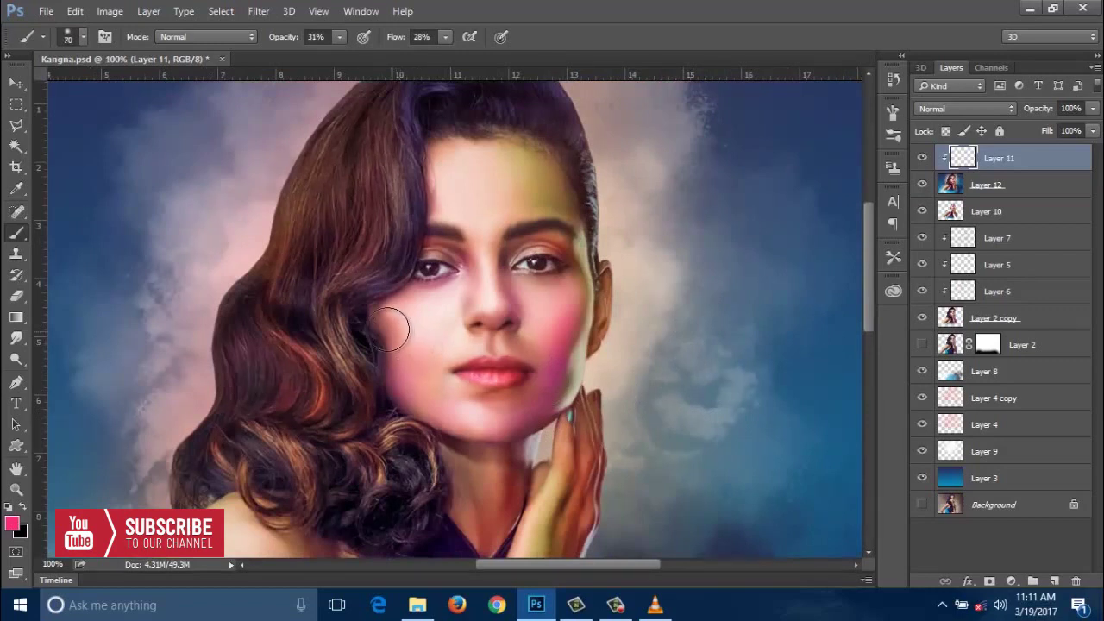
pyautogui.moveTo(407, 328)
pyautogui.mouseDown()
pyautogui.moveTo(414, 369)
pyautogui.moveTo(431, 351)
pyautogui.moveTo(426, 333)
pyautogui.moveTo(473, 356)
pyautogui.mouseUp()
# Step: Paint blush on the left cheek on new Layer 13, set to Color blend mode
pyautogui.click(1056, 582)
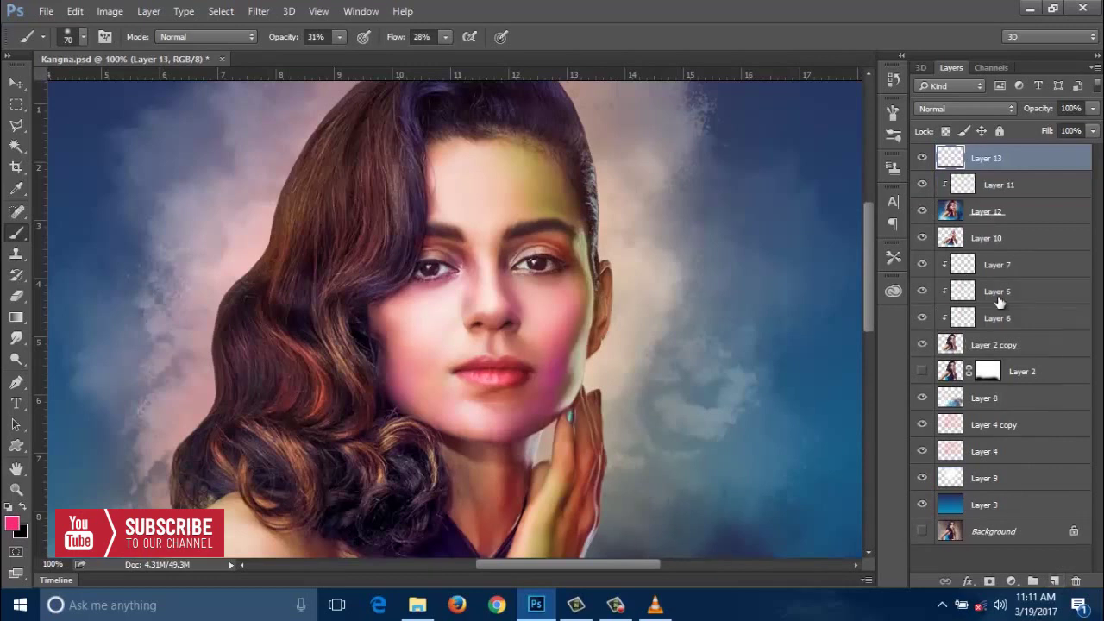
pyautogui.moveTo(395, 333)
pyautogui.mouseDown()
pyautogui.moveTo(428, 365)
pyautogui.moveTo(409, 375)
pyautogui.moveTo(439, 355)
pyautogui.mouseUp()
pyautogui.moveTo(437, 308); pyautogui.dragTo(405, 315)
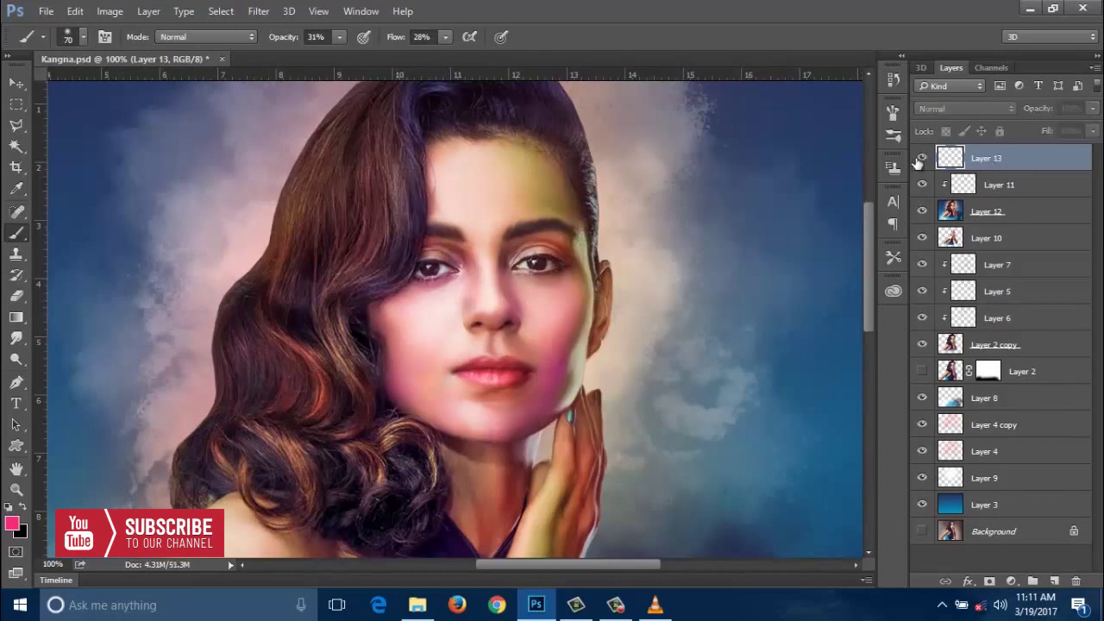
pyautogui.click(959, 107)
pyautogui.click(955, 415)
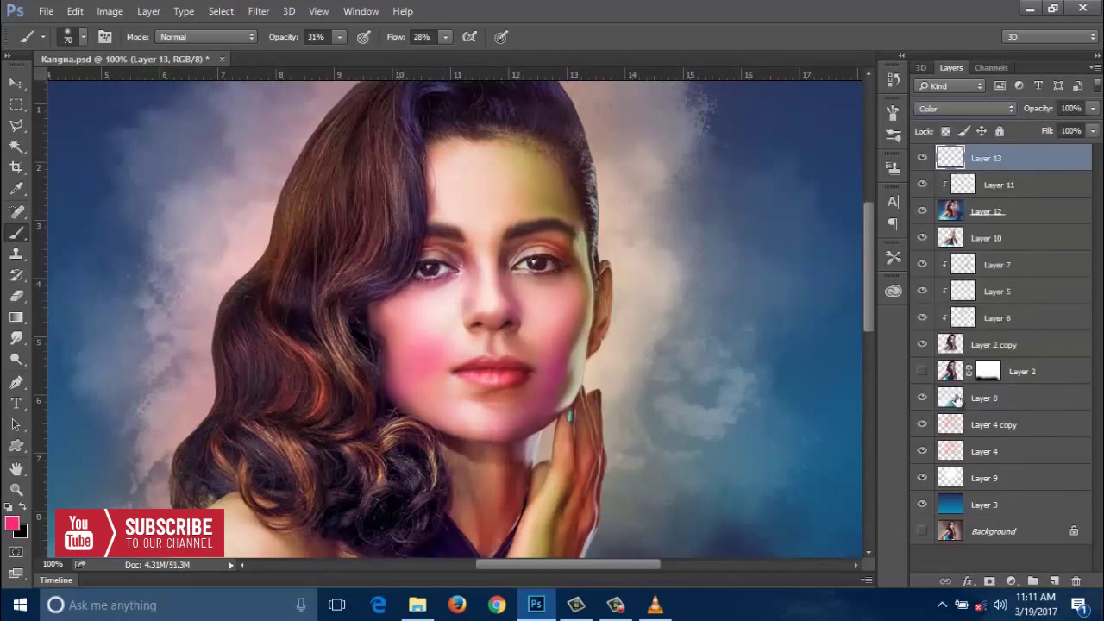
pyautogui.moveTo(428, 346); pyautogui.dragTo(431, 402)
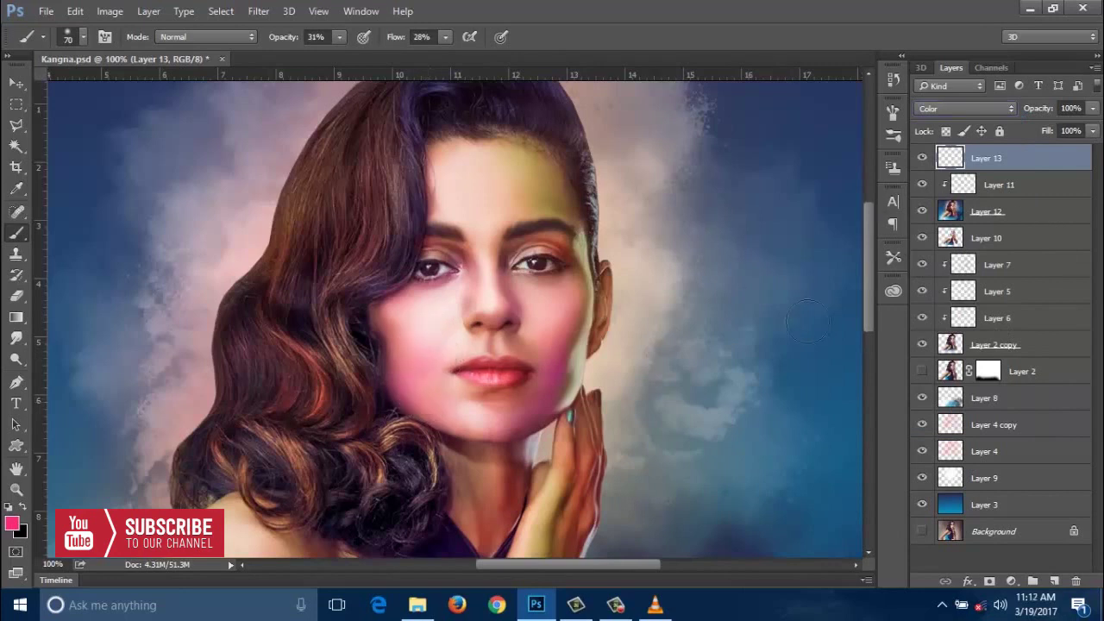
# Step: At 100% zoom, tint the greenish forehead and brow area pink
pyautogui.hotkey('ctrl', '-')
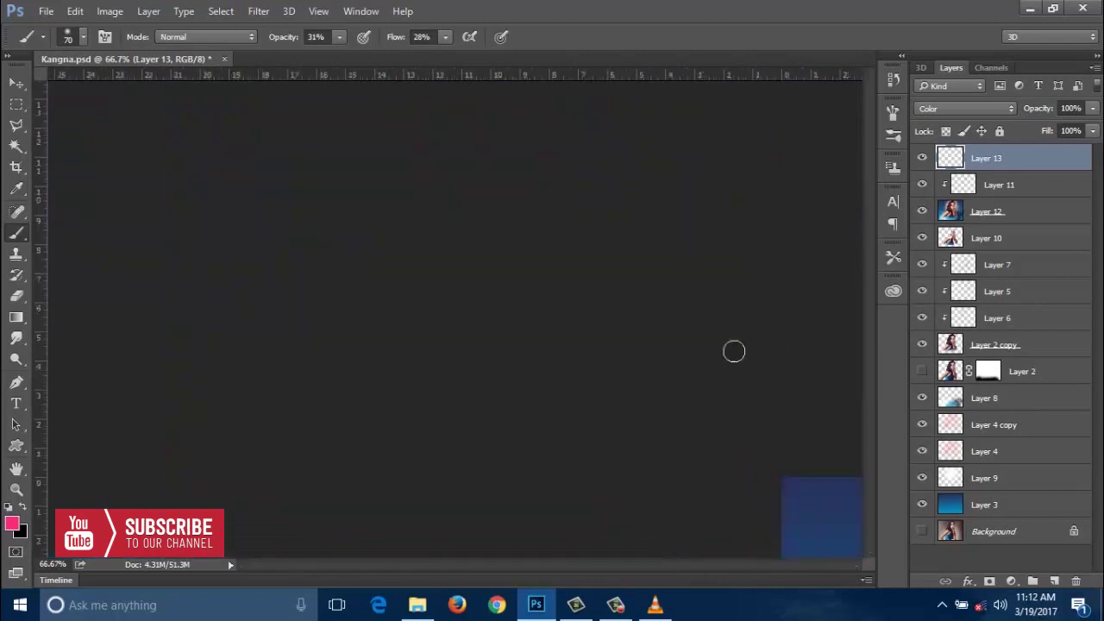
pyautogui.hotkey('ctrl', '+')
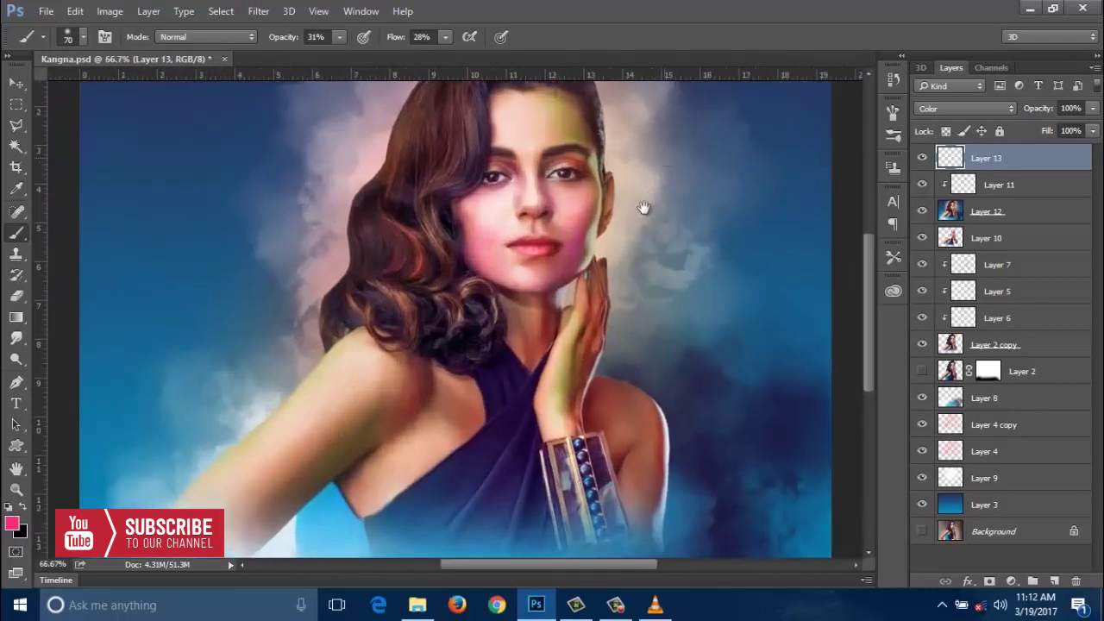
pyautogui.hotkey('ctrl', '+')
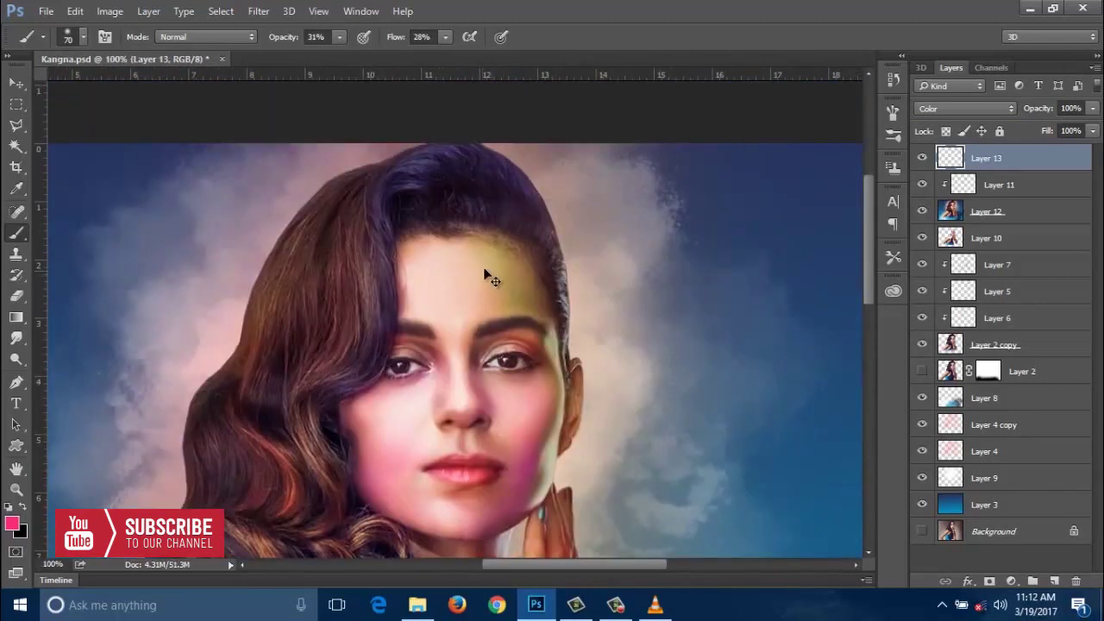
pyautogui.hotkey('ctrl', '+')
pyautogui.moveTo(526, 171); pyautogui.dragTo(592, 267)
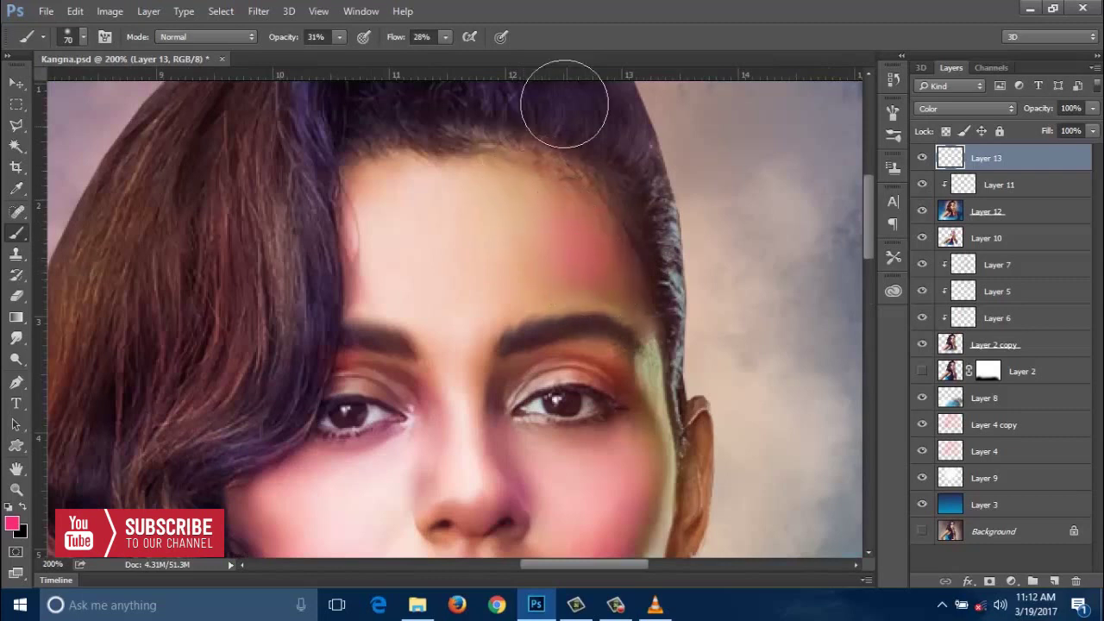
pyautogui.moveTo(394, 209)
pyautogui.mouseDown()
pyautogui.moveTo(389, 259)
pyautogui.moveTo(396, 251)
pyautogui.moveTo(427, 339)
pyautogui.moveTo(493, 333)
pyautogui.moveTo(488, 374)
pyautogui.moveTo(498, 336)
pyautogui.moveTo(549, 290)
pyautogui.mouseUp()
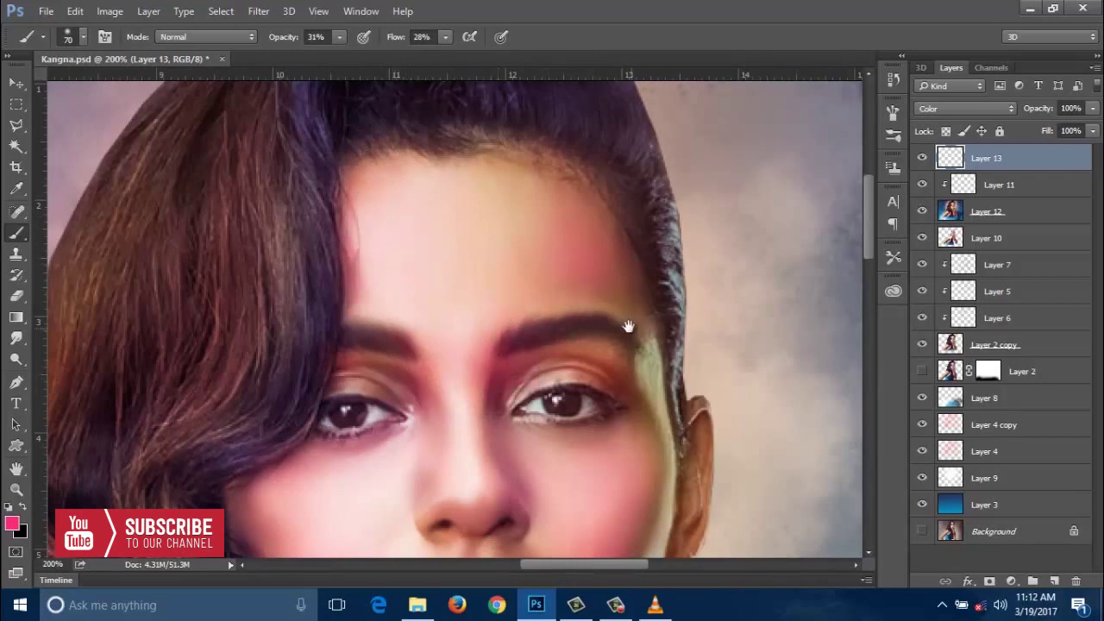
pyautogui.moveTo(633, 325); pyautogui.dragTo(568, 251)
# Step: Pan over the eyes, lips and chin, resizing the brush to 60 px
pyautogui.moveTo(592, 345); pyautogui.dragTo(572, 254)
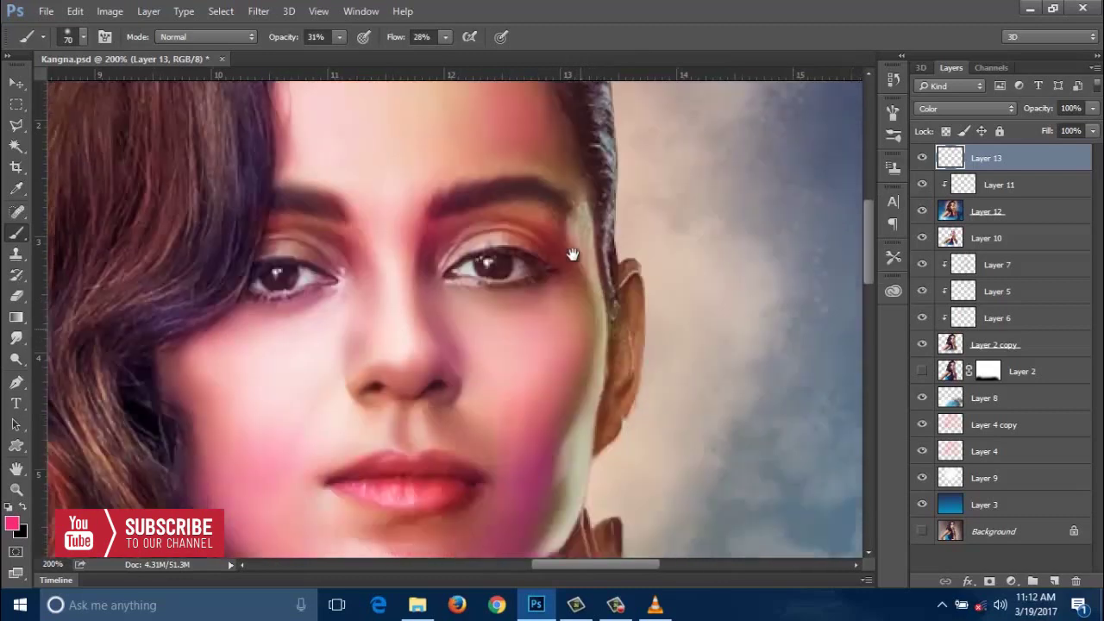
pyautogui.press('[')
pyautogui.press('[')
pyautogui.press('[')
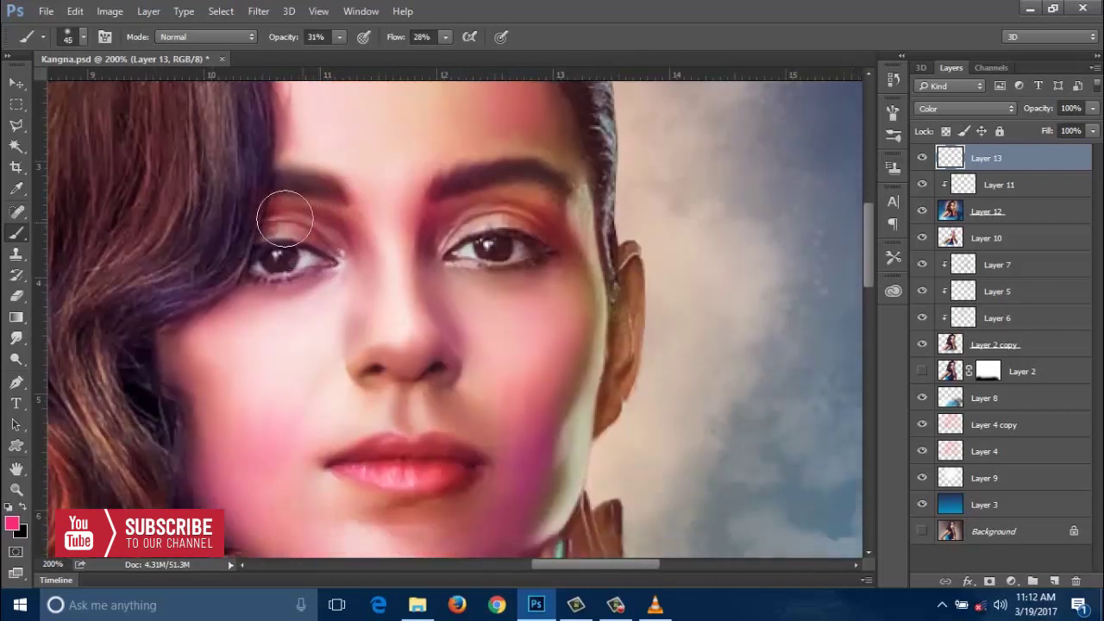
pyautogui.moveTo(446, 264); pyautogui.dragTo(423, 216)
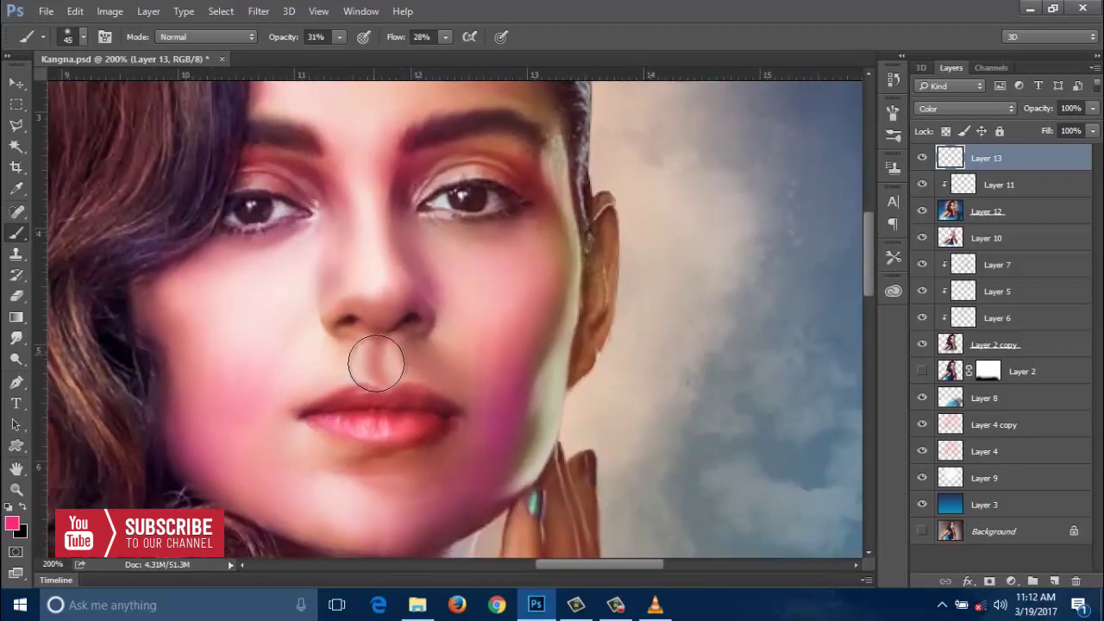
pyautogui.moveTo(415, 385); pyautogui.dragTo(417, 325)
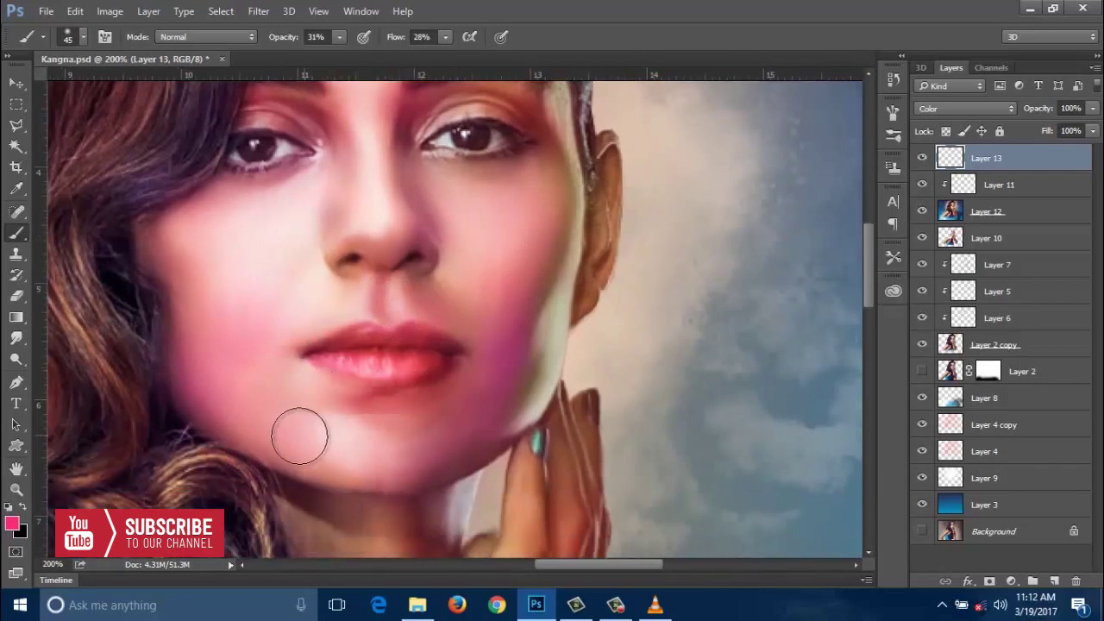
pyautogui.press(']')
pyautogui.press(']')
pyautogui.hotkey('ctrl', '-')
pyautogui.hotkey('ctrl', '-')
pyautogui.hotkey('ctrl', '-')
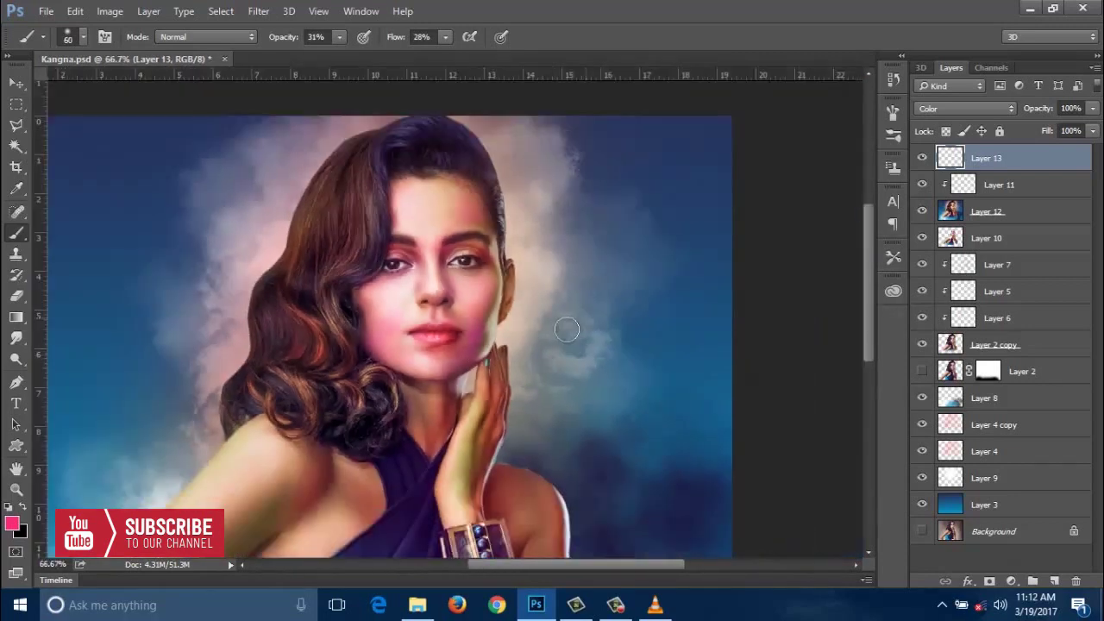
pyautogui.hotkey('ctrl', '+')
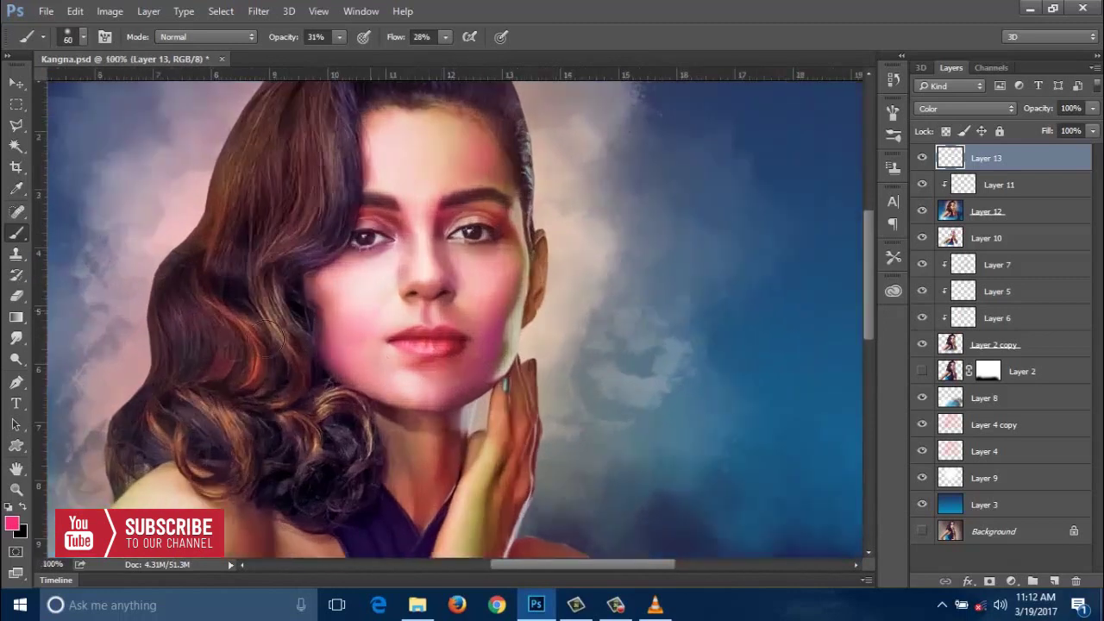
pyautogui.click(12, 524)
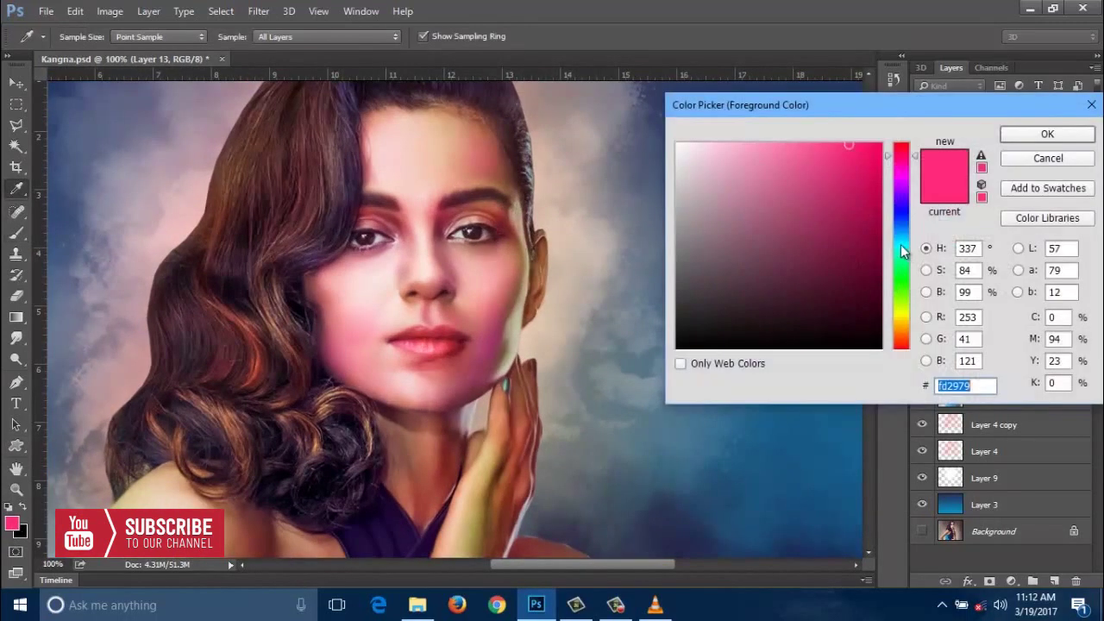
# Step: Sample a face skin tone, lighten it to light pink, and frame the neck with a 70 px brush
pyautogui.click(327, 283)
pyautogui.moveTo(759, 173)
pyautogui.mouseDown()
pyautogui.moveTo(740, 147)
pyautogui.moveTo(750, 149)
pyautogui.mouseUp()
pyautogui.click(1092, 133)
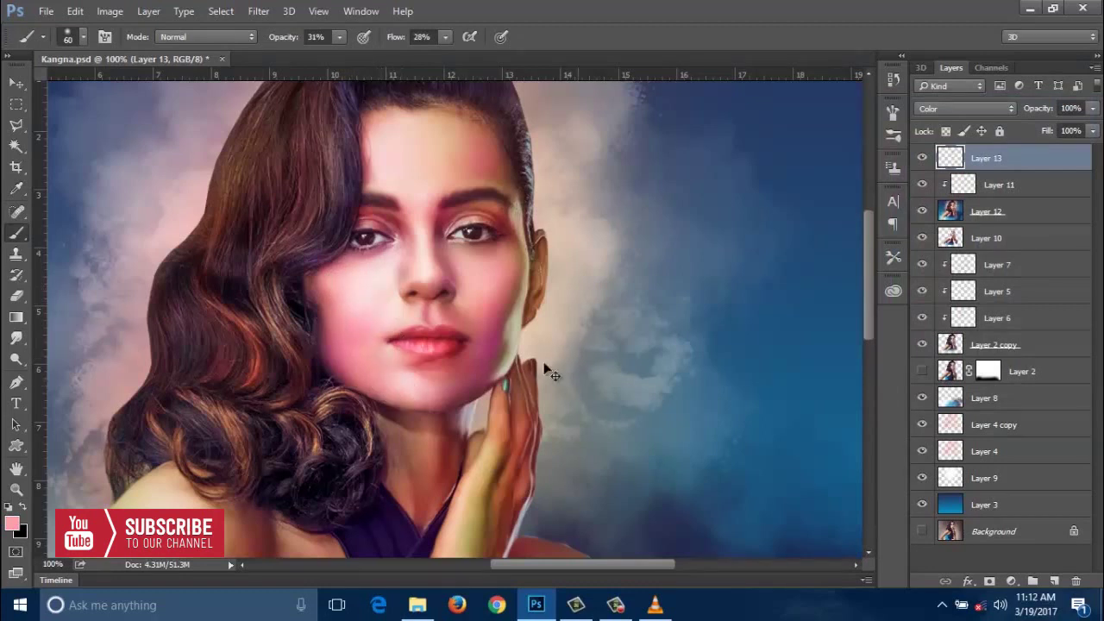
pyautogui.hotkey('ctrl', '-')
pyautogui.moveTo(545, 369); pyautogui.dragTo(553, 297)
pyautogui.hotkey('ctrl', '+')
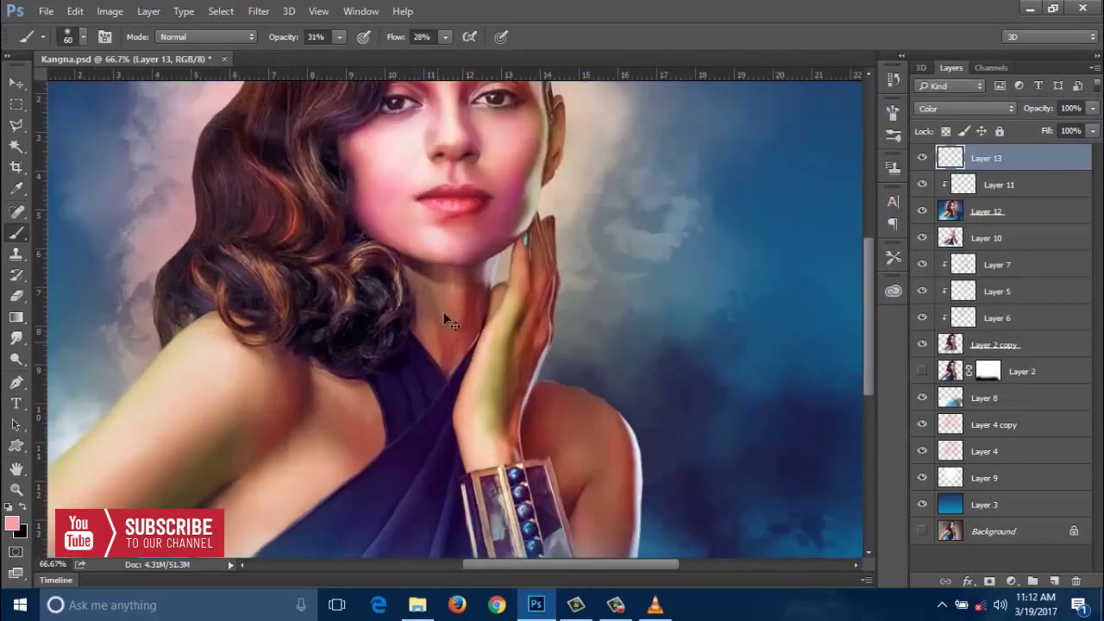
pyautogui.press(']')
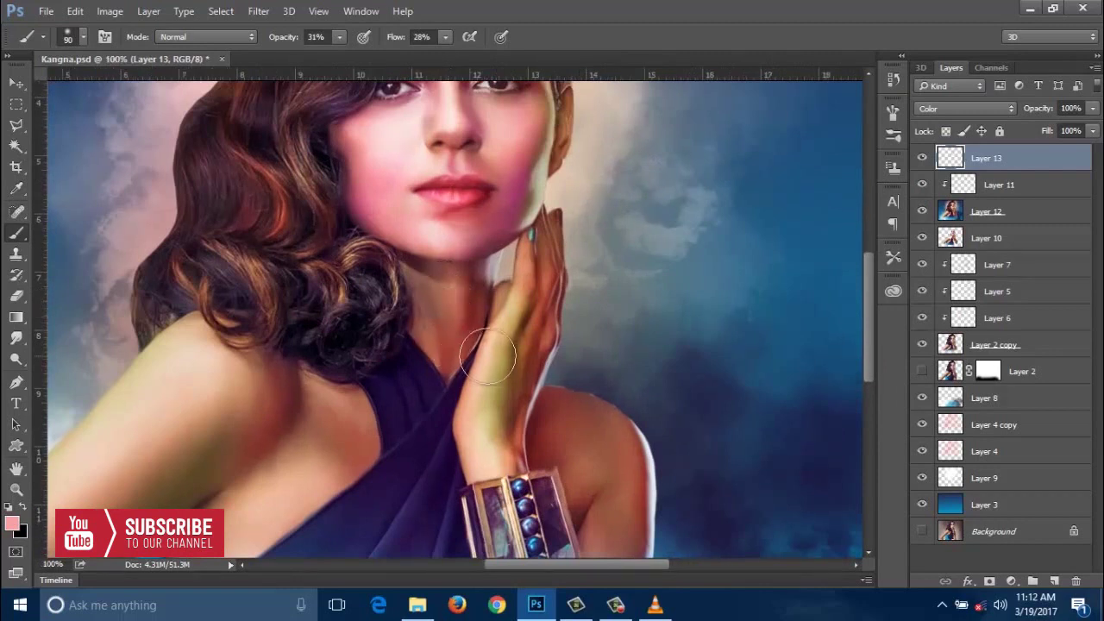
# Step: Sample a dark red, brighten it to pure red, and brush it down the neck
pyautogui.press('i')
pyautogui.click(477, 304)
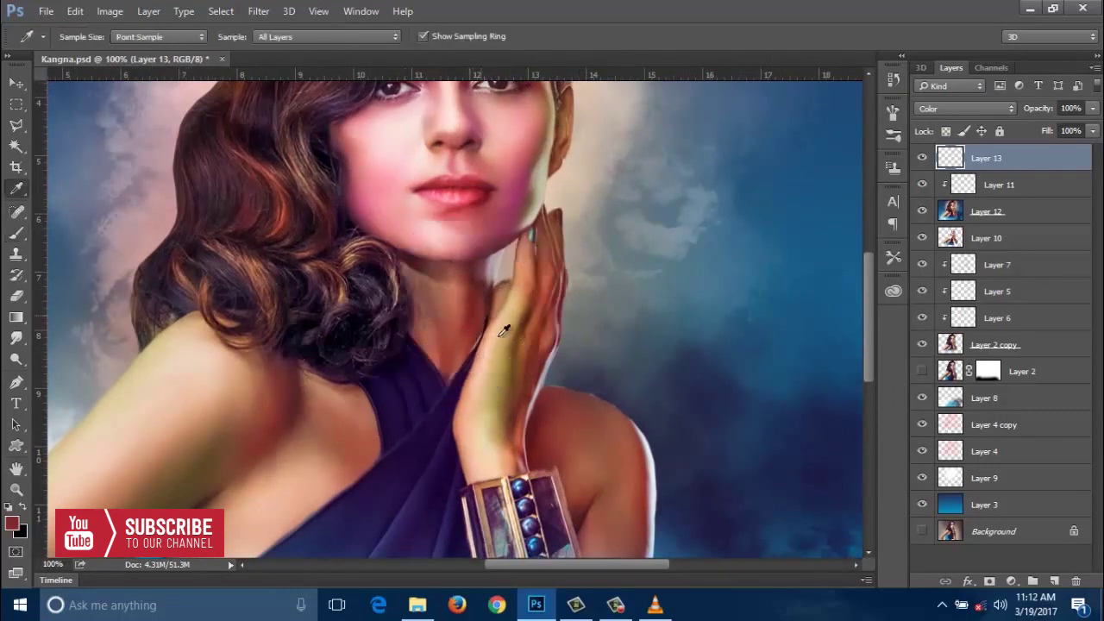
pyautogui.click(14, 523)
pyautogui.moveTo(897, 285); pyautogui.dragTo(901, 142)
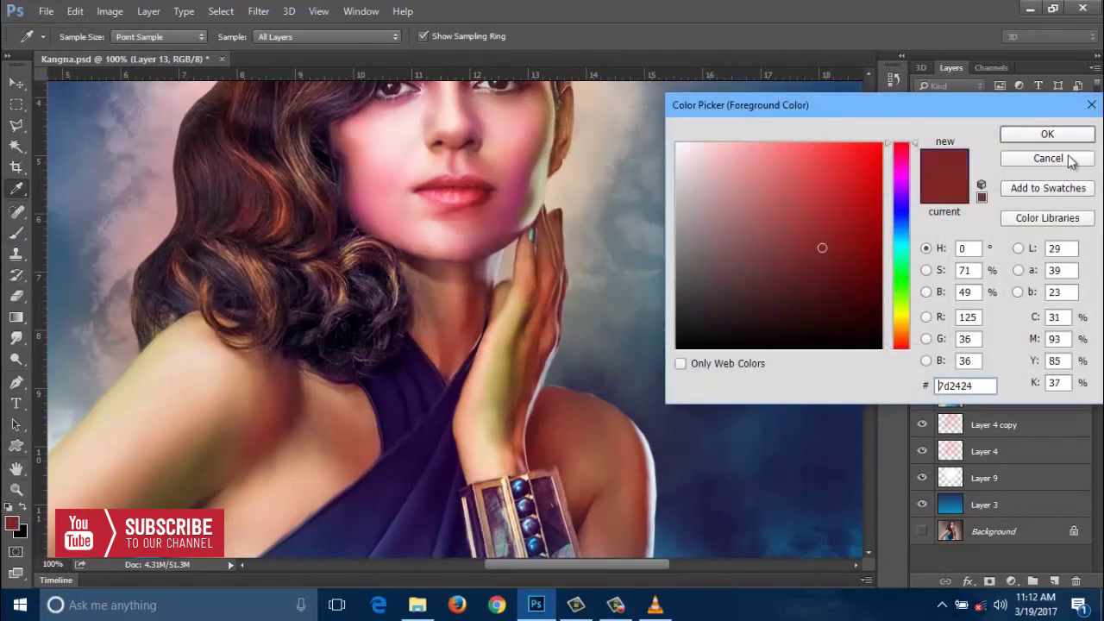
pyautogui.click(862, 161)
pyautogui.click(1035, 134)
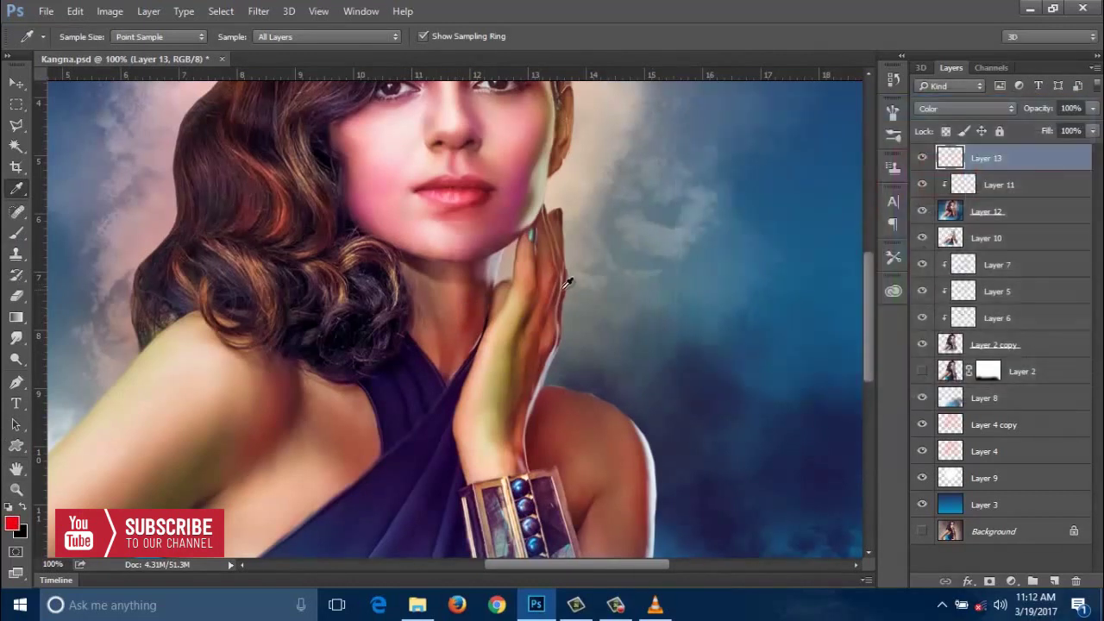
pyautogui.press('b')
pyautogui.moveTo(469, 320)
pyautogui.mouseDown()
pyautogui.moveTo(458, 349)
pyautogui.moveTo(574, 267)
pyautogui.mouseUp()
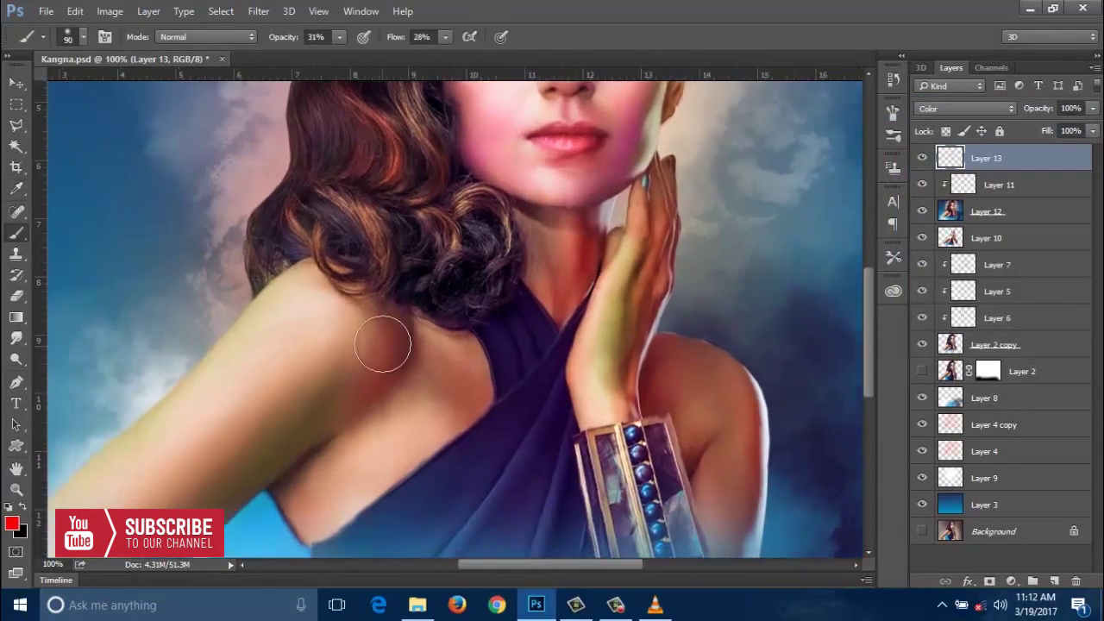
# Step: Brush bright green onto the upper arm, then lower Layer 13's opacity to 74%
pyautogui.moveTo(358, 389); pyautogui.dragTo(297, 304)
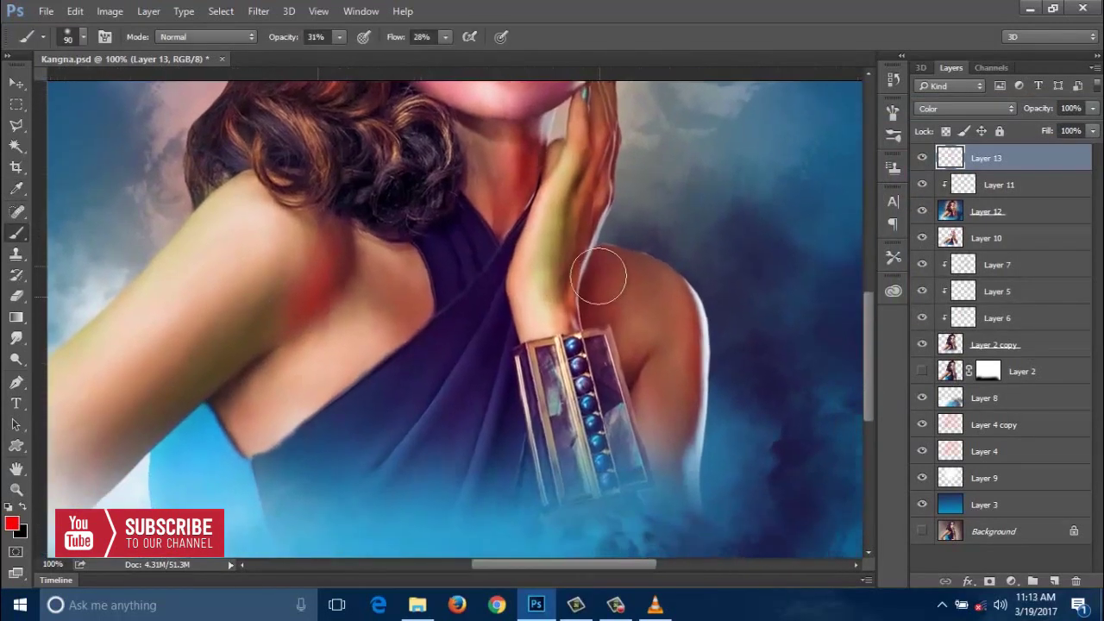
pyautogui.moveTo(610, 306); pyautogui.dragTo(697, 245)
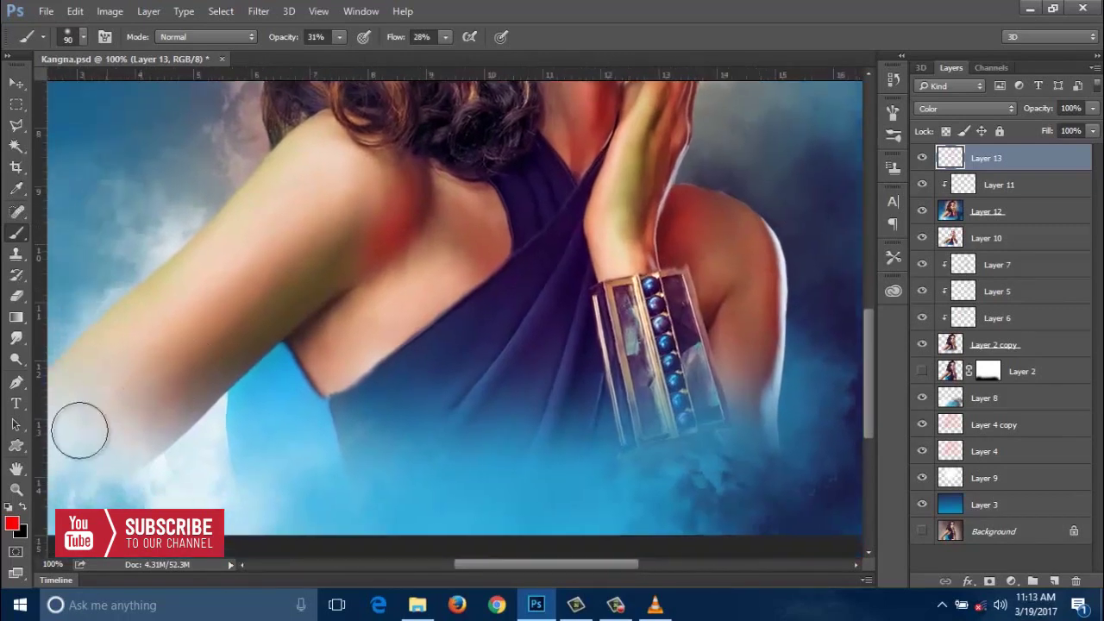
pyautogui.click(12, 524)
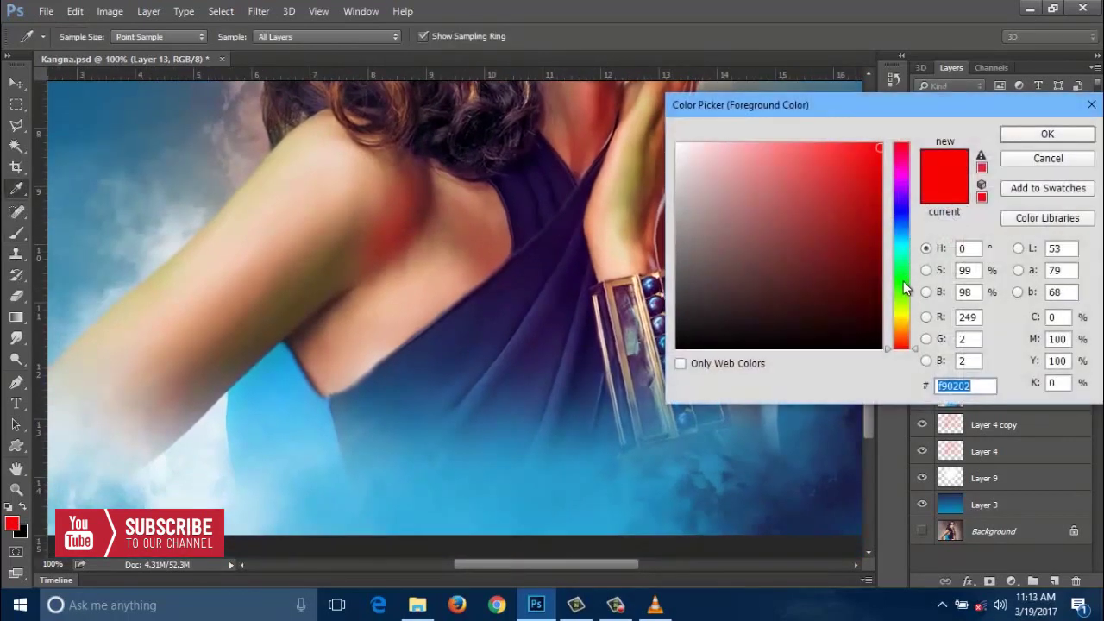
pyautogui.click(903, 284)
pyautogui.click(1044, 136)
pyautogui.moveTo(320, 239)
pyautogui.mouseDown()
pyautogui.moveTo(345, 227)
pyautogui.moveTo(301, 291)
pyautogui.mouseUp()
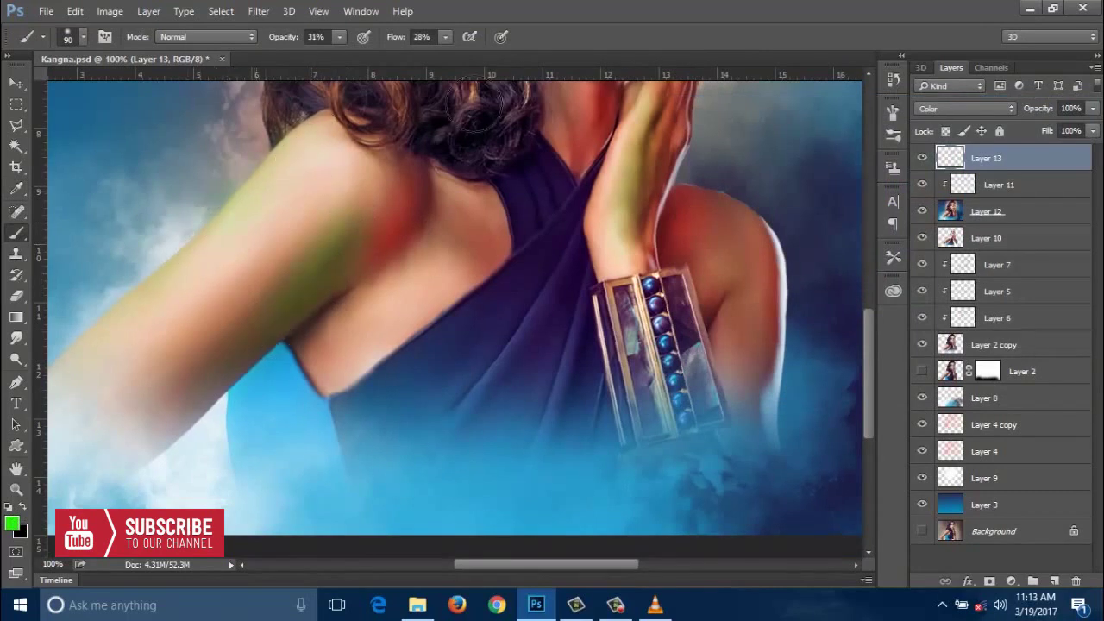
pyautogui.hotkey('ctrl', '-')
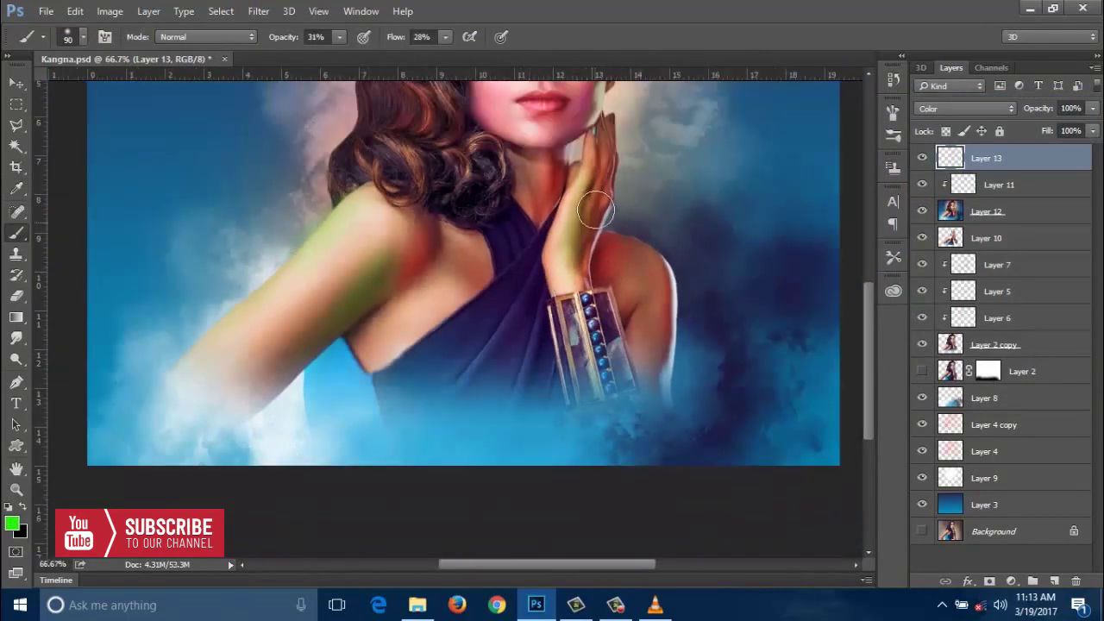
pyautogui.hotkey('ctrl', '-')
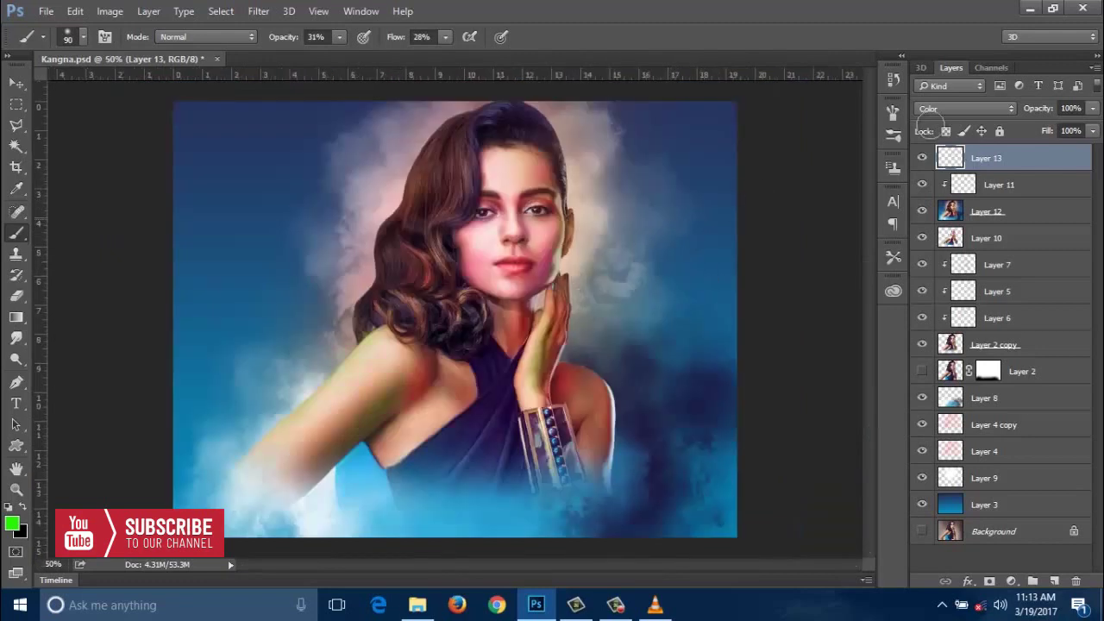
pyautogui.click(1093, 109)
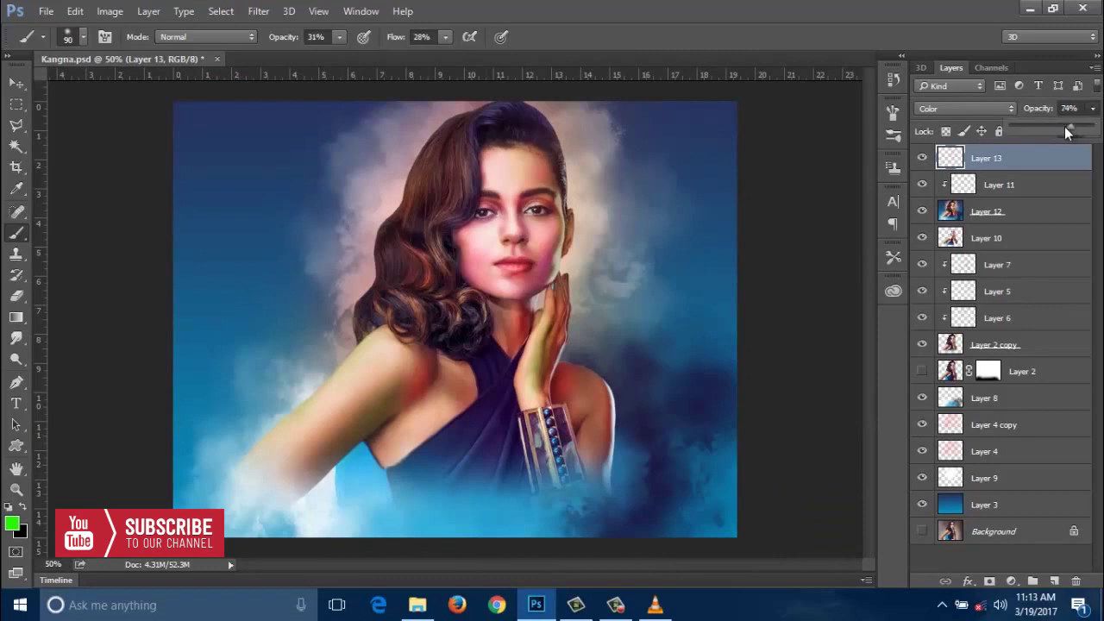
# Step: Lower Layer 13's opacity to 65% and switch to the Move tool
pyautogui.moveTo(1068, 130); pyautogui.dragTo(1064, 126)
pyautogui.click(17, 83)
pyautogui.hotkey('ctrl', '+')
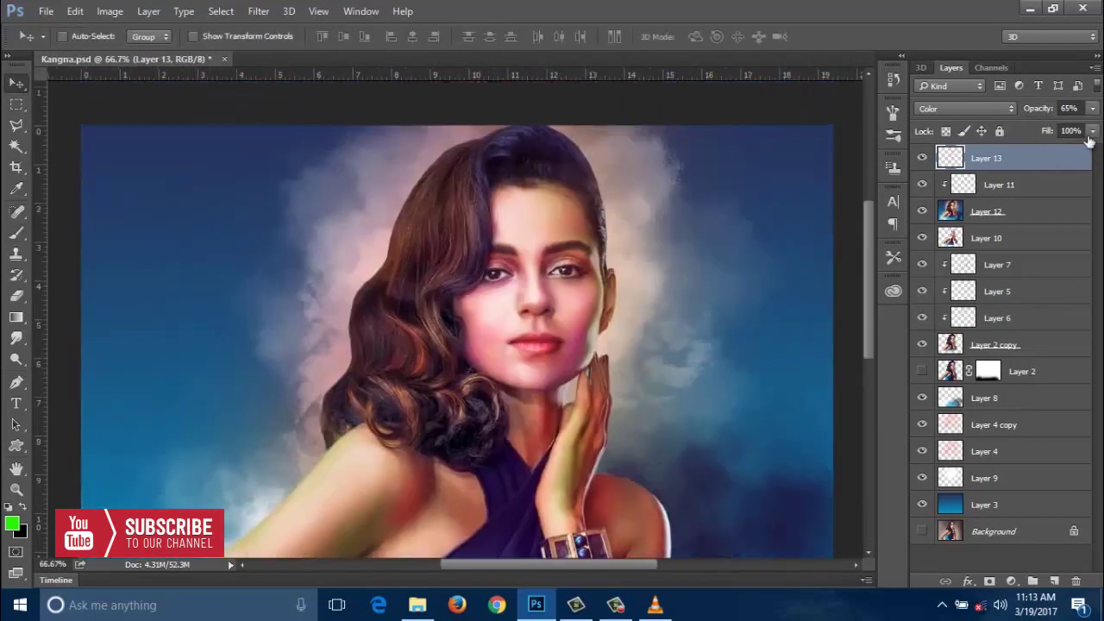
# Step: Clip Layer 13 to Layer 11 and add a new empty Layer 14 on top
pyautogui.rightClick(1012, 169)
pyautogui.click(733, 365)
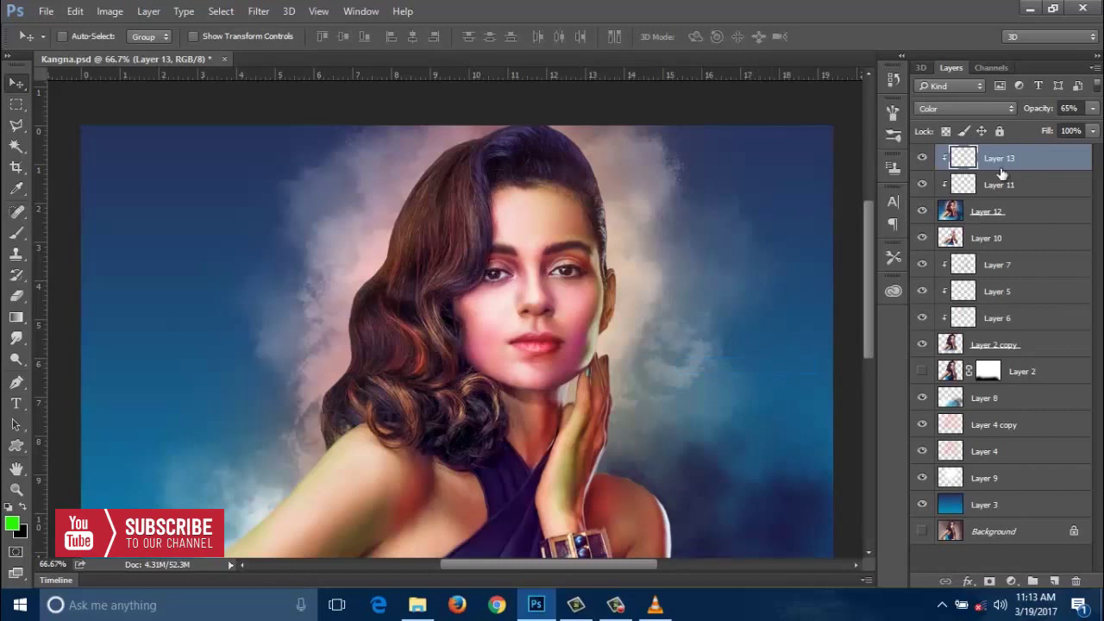
pyautogui.click(1054, 580)
pyautogui.hotkey('ctrl', '+')
pyautogui.scroll(3, 486, 325)
# Step: Smudge the hair top leftward and its right edge downward, refining at 200% with a size-10 brush
pyautogui.press('r')
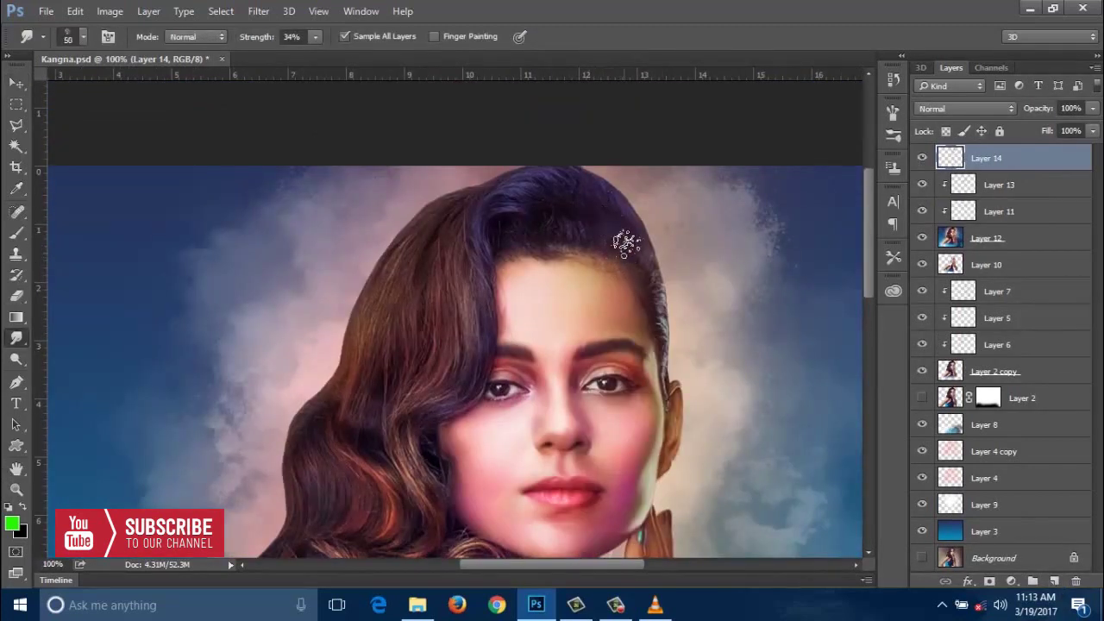
pyautogui.moveTo(572, 206); pyautogui.dragTo(486, 207)
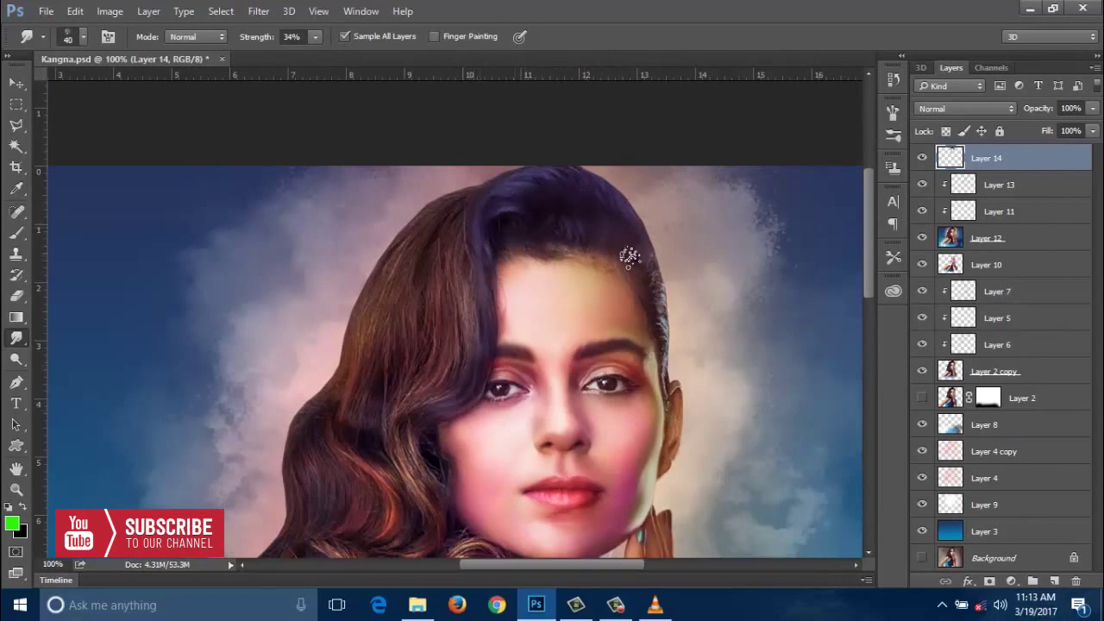
pyautogui.moveTo(674, 280); pyautogui.dragTo(678, 313)
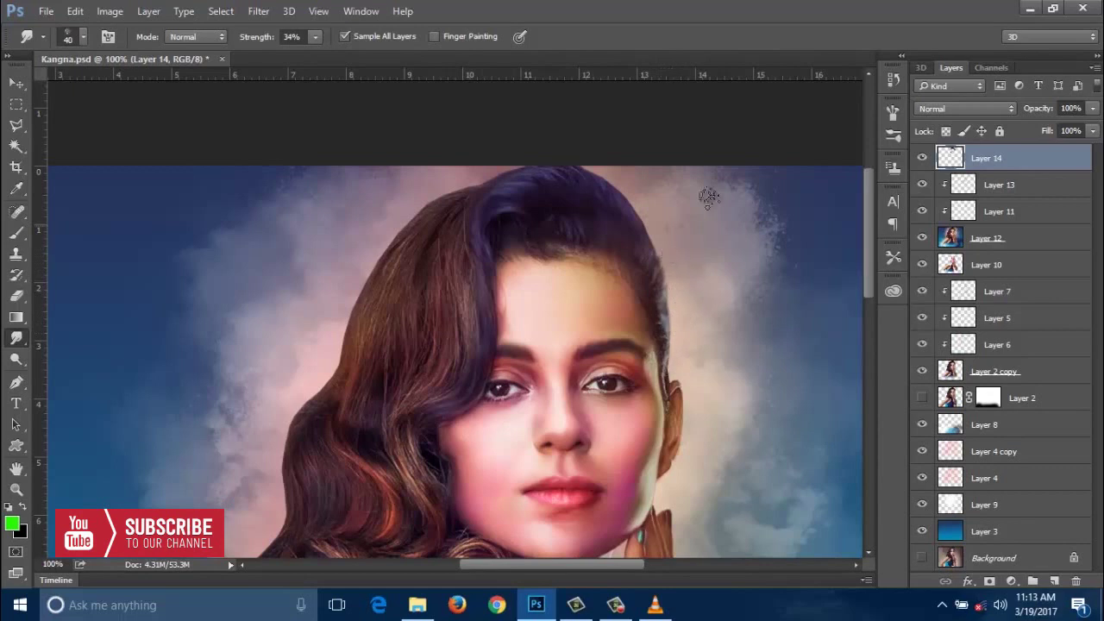
pyautogui.hotkey('ctrl', '+')
pyautogui.press('[')
pyautogui.press('[')
pyautogui.press('[')
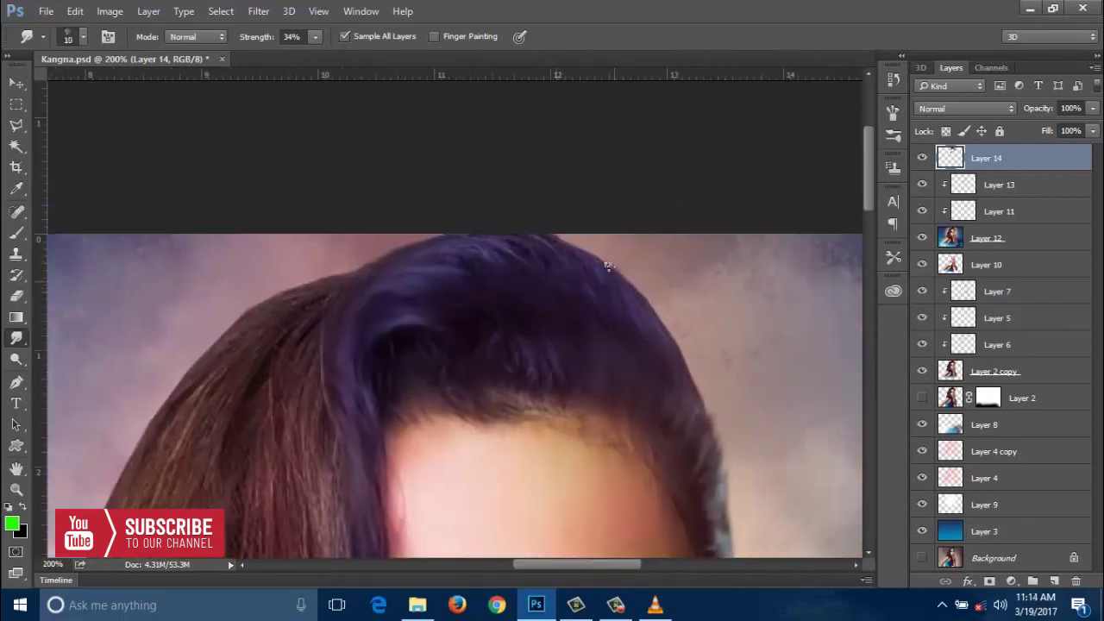
pyautogui.scroll(-3, 592, 265)
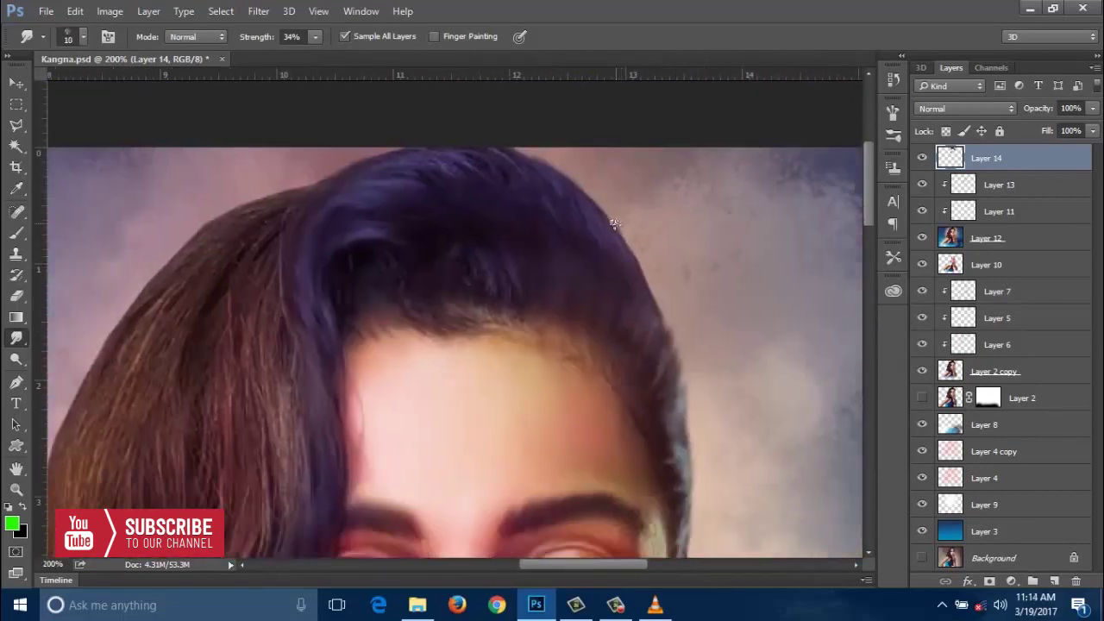
pyautogui.hotkey('ctrl', '-')
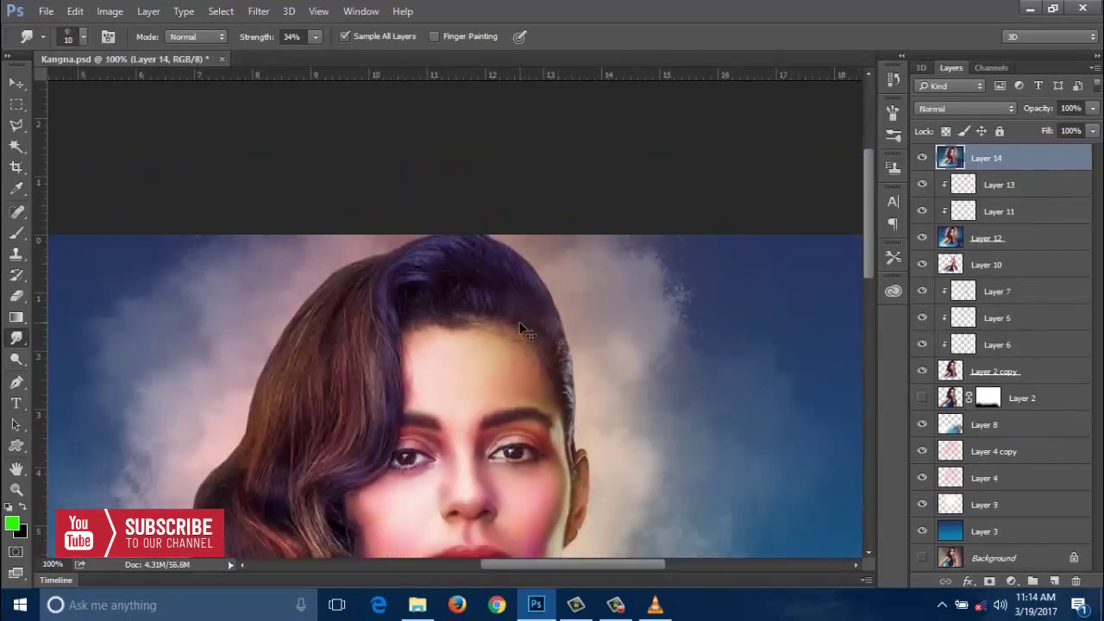
# Step: Zoom to 200% on the side hair, stepping the smudge brush from size 35 down to 7
pyautogui.hotkey('ctrl', '+')
pyautogui.press(']')
pyautogui.press(']')
pyautogui.press(']')
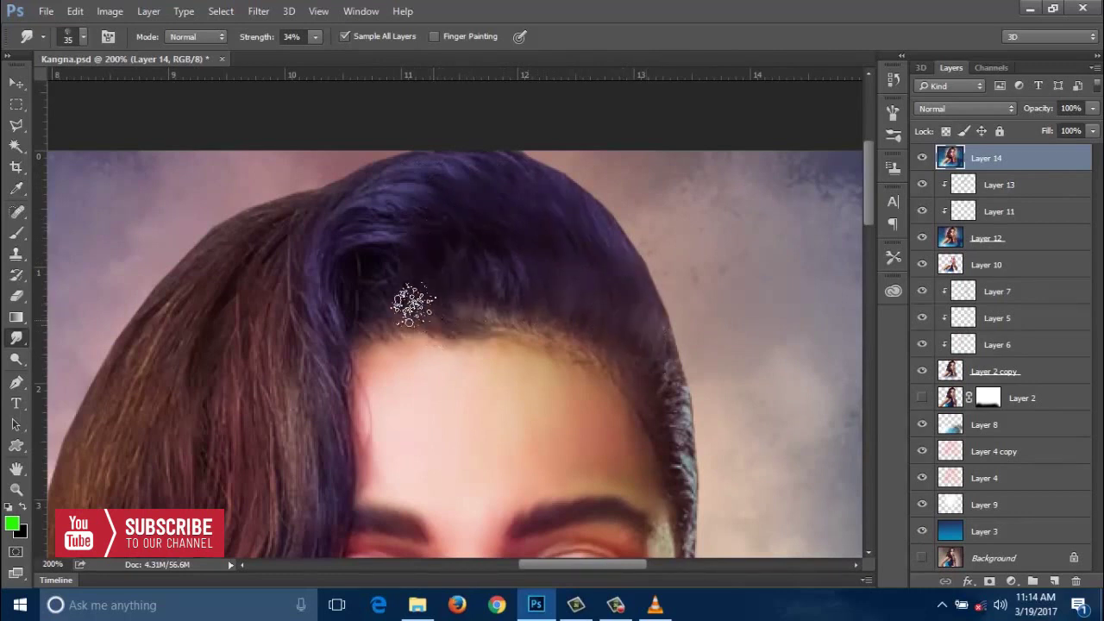
pyautogui.scroll(-3, 680, 405)
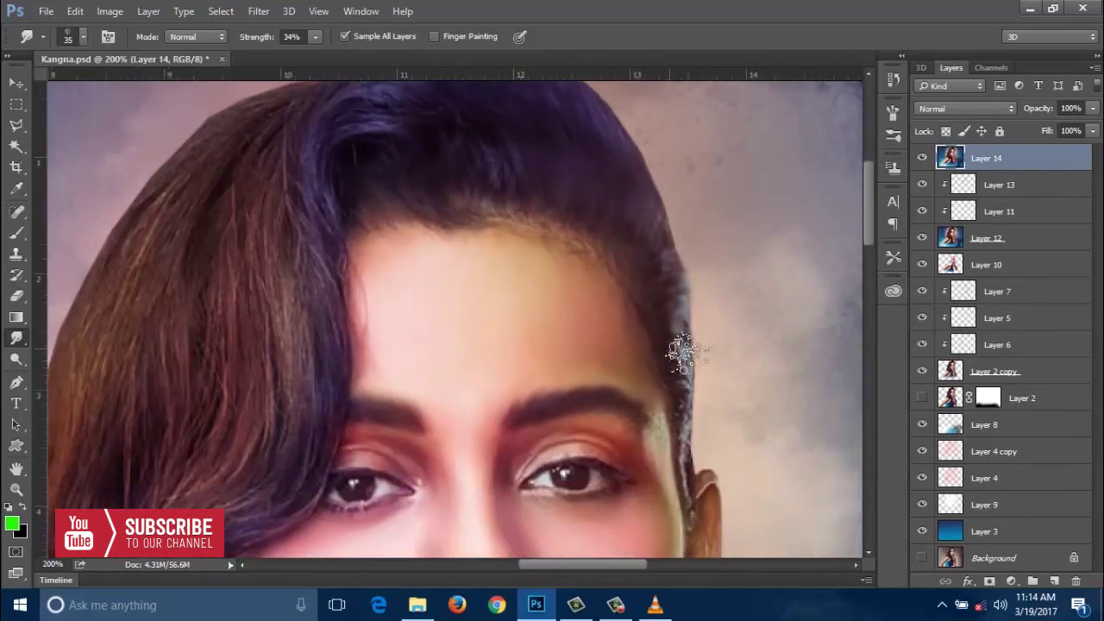
pyautogui.press('[')
pyautogui.scroll(3, 649, 383)
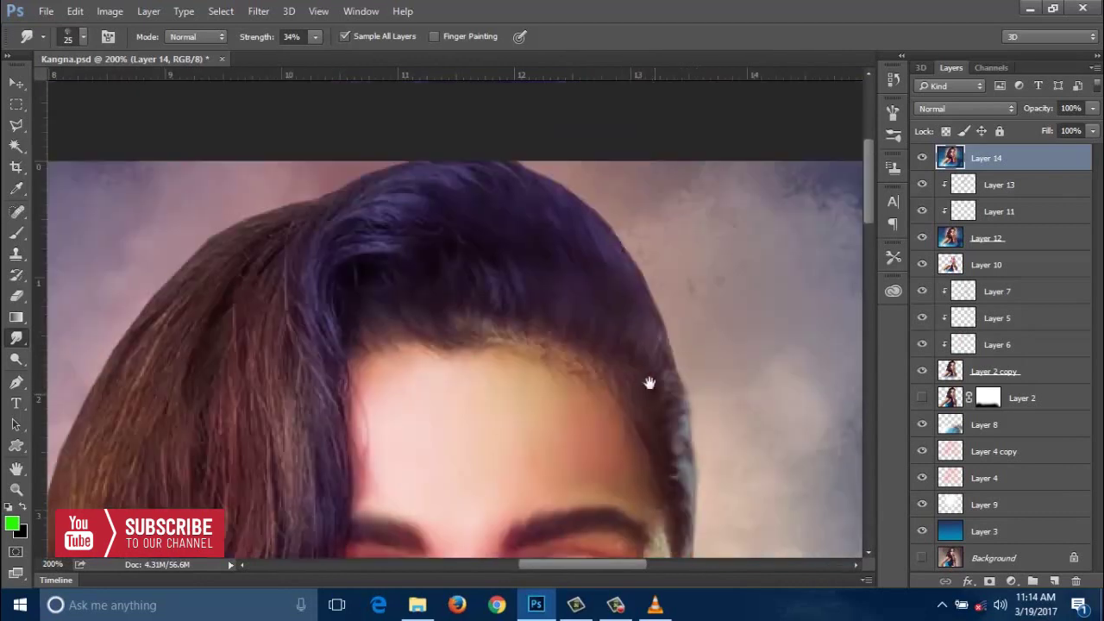
pyautogui.press('[')
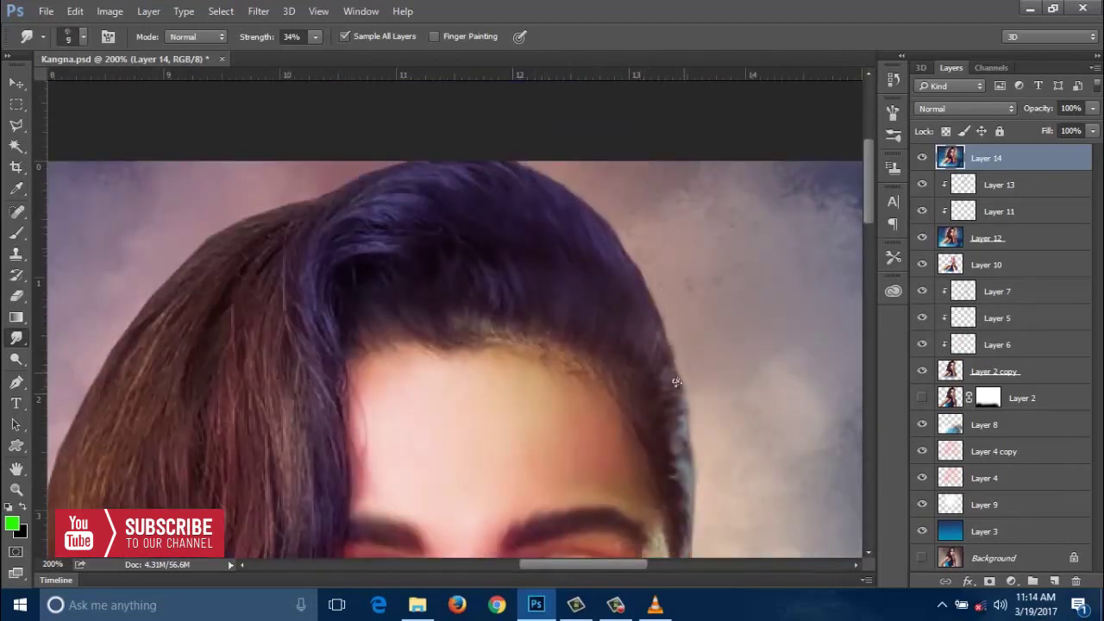
pyautogui.press('[')
pyautogui.press('[')
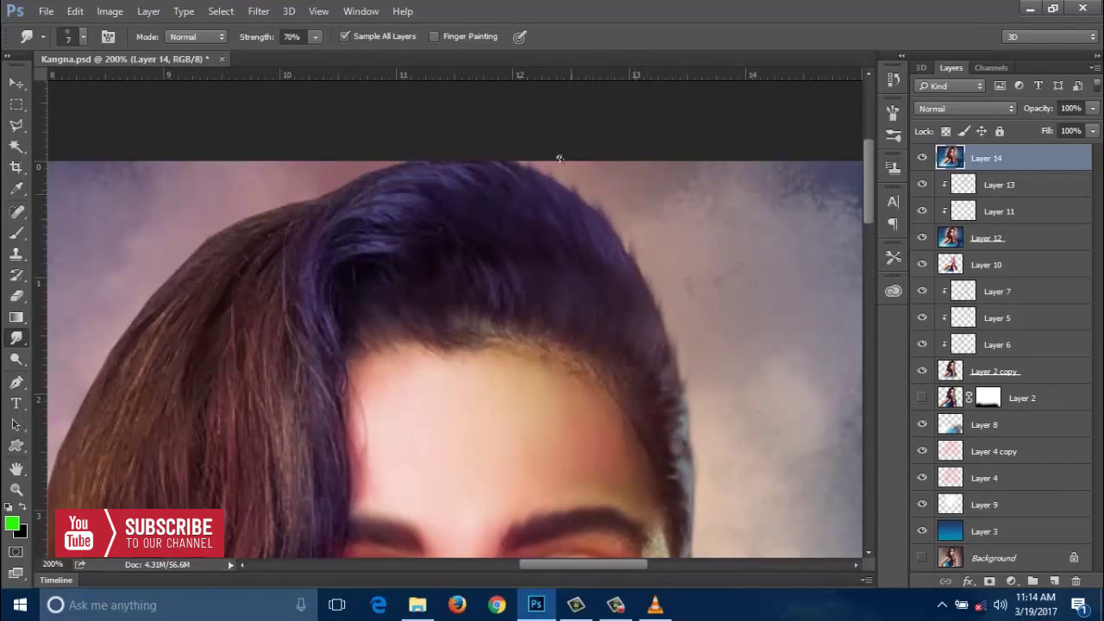
pyautogui.moveTo(671, 237); pyautogui.dragTo(634, 225)
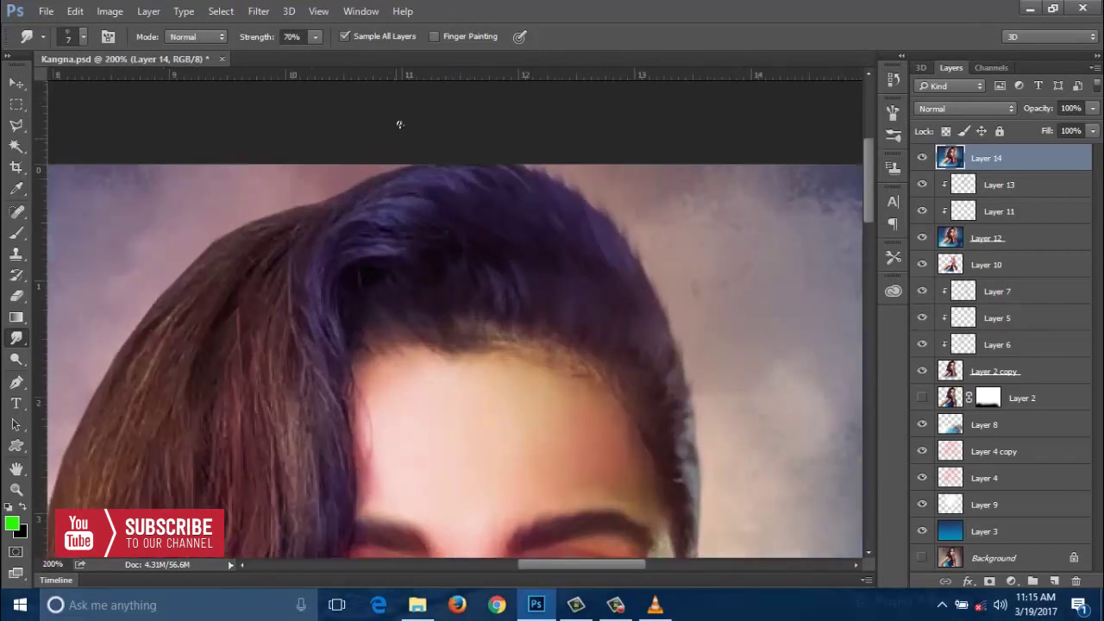
# Step: Smudge along the side hair strands at 45% strength, varying the brush between sizes 20 and 30
pyautogui.press(']')
pyautogui.hscroll(-2, 457, 193)
pyautogui.scroll(-1, 457, 192)
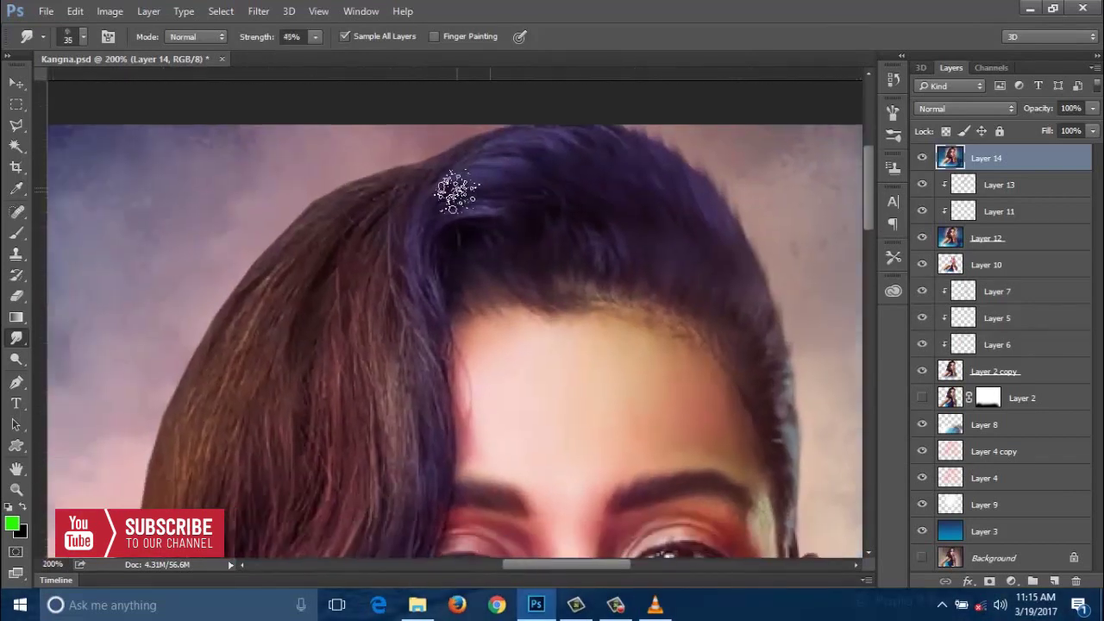
pyautogui.scroll(-1, 419, 246)
pyautogui.scroll(-2, 431, 243)
pyautogui.hscroll(-1, 431, 242)
pyautogui.scroll(-1, 434, 177)
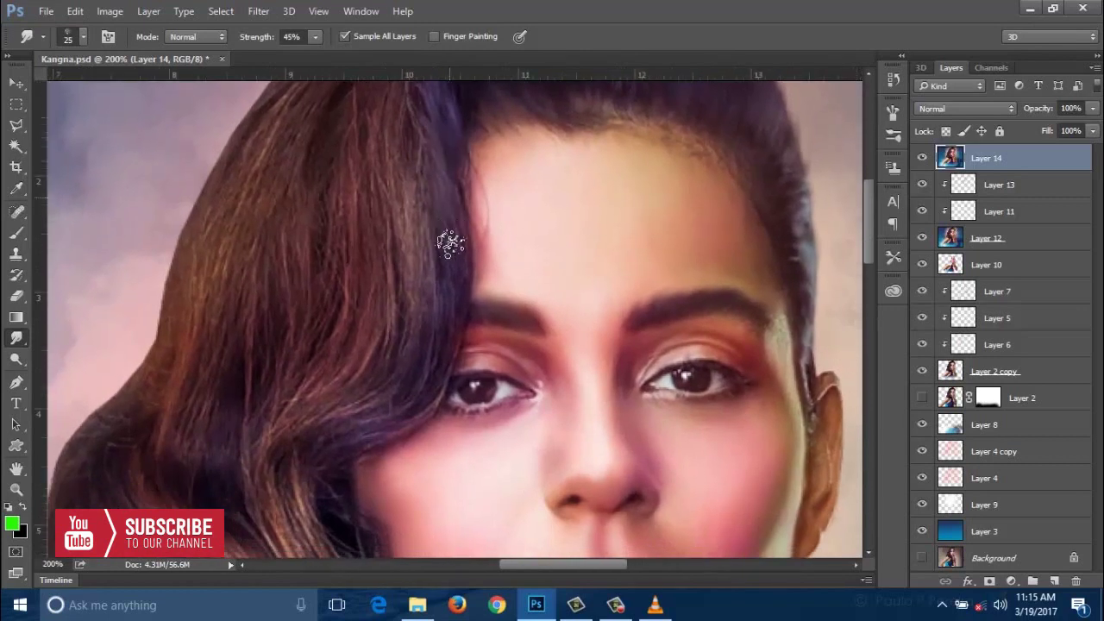
pyautogui.scroll(-1, 452, 239)
pyautogui.scroll(-1, 473, 205)
pyautogui.press('[')
pyautogui.scroll(4, 464, 146)
pyautogui.hscroll(-1, 464, 147)
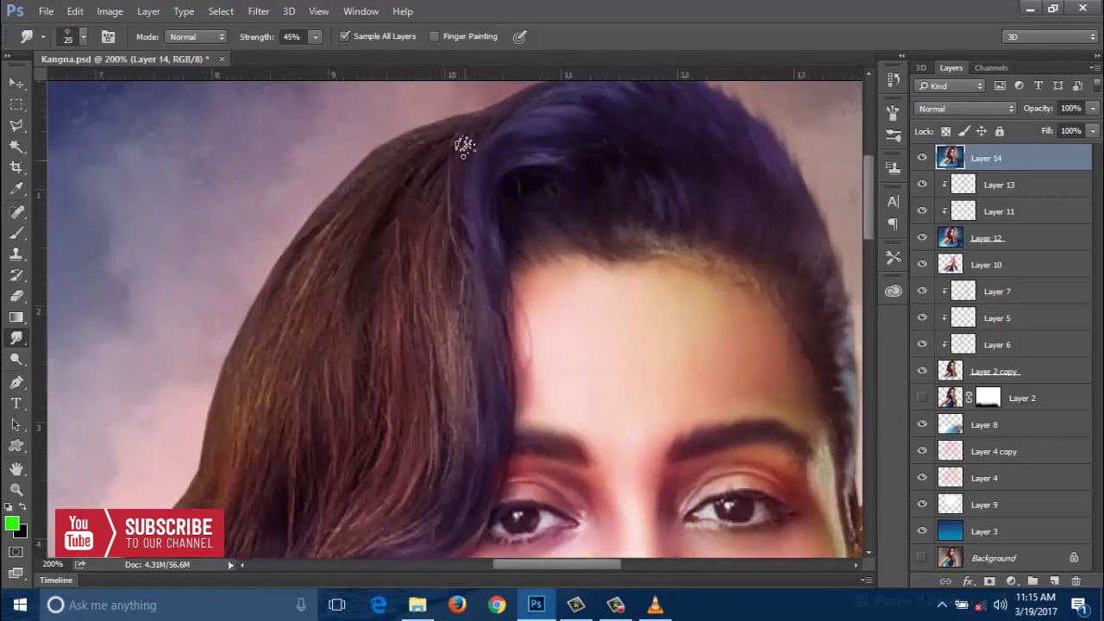
pyautogui.scroll(-3, 443, 311)
pyautogui.hscroll(-1, 444, 310)
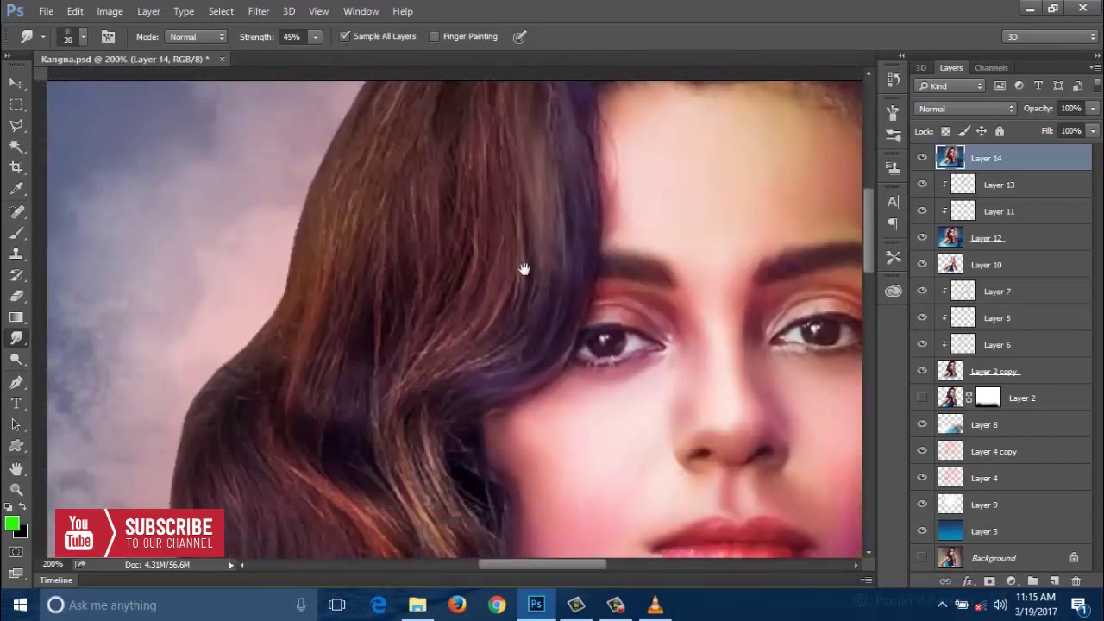
pyautogui.press(']')
pyautogui.press(']')
pyautogui.press(']')
pyautogui.scroll(2, 569, 263)
pyautogui.hscroll(-1, 570, 263)
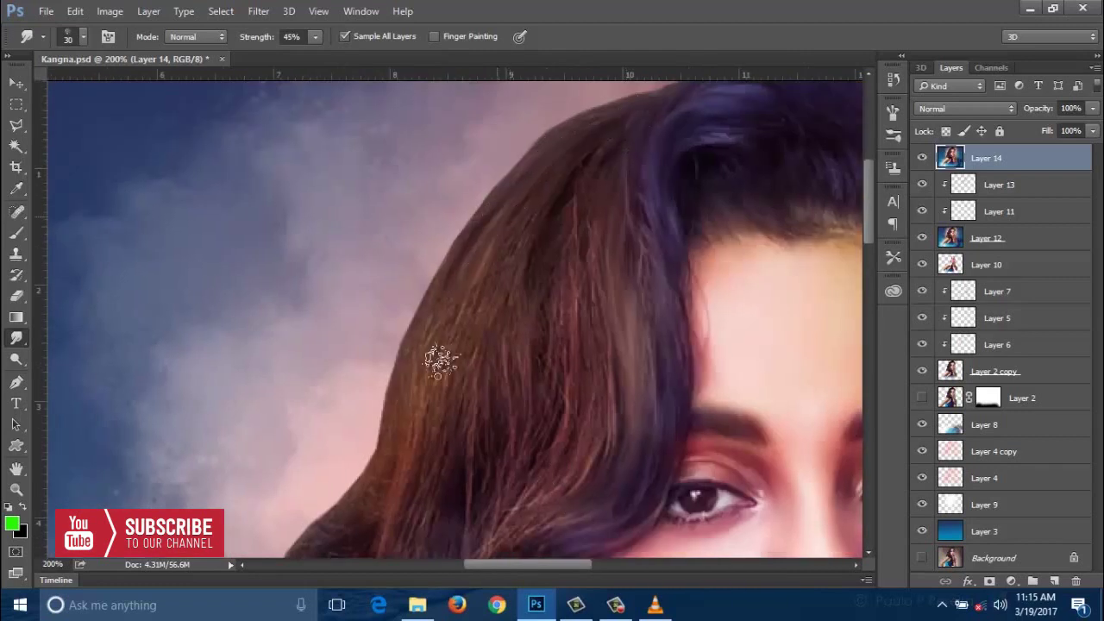
pyautogui.scroll(2, 483, 211)
pyautogui.hscroll(1, 483, 211)
pyautogui.press('[')
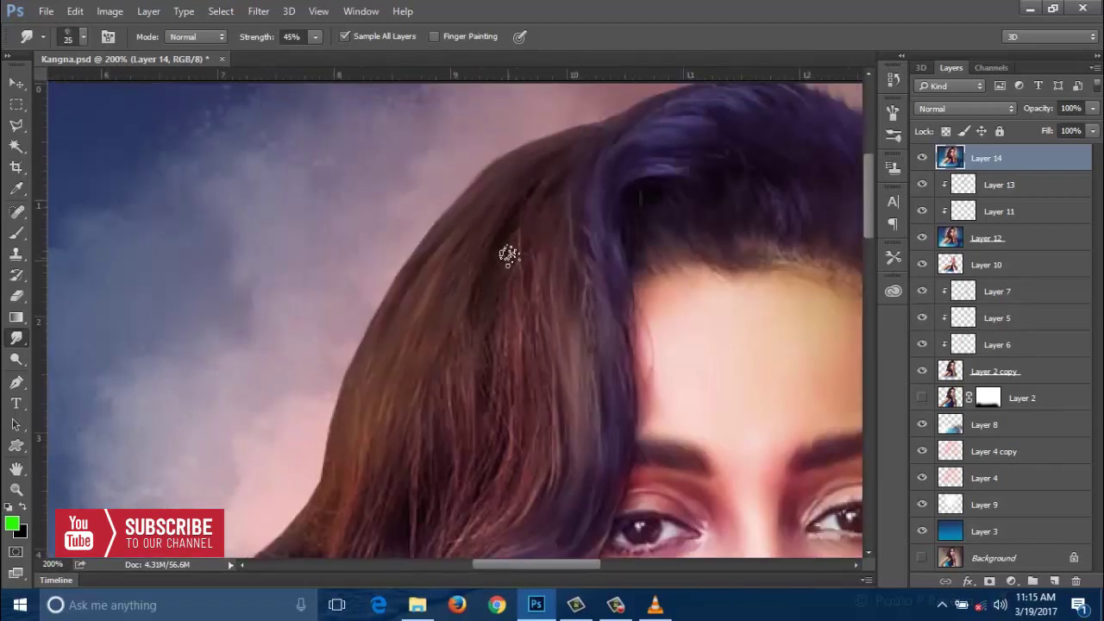
pyautogui.hscroll(1, 430, 473)
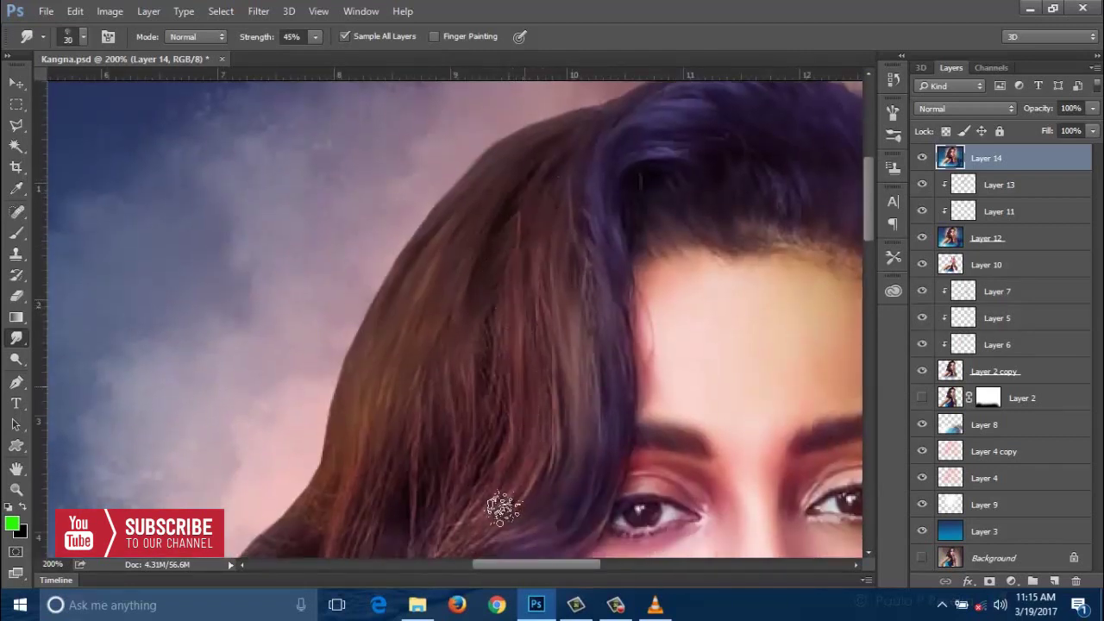
pyautogui.scroll(-2, 575, 218)
pyautogui.hscroll(-2, 575, 218)
pyautogui.press(']')
pyautogui.press(']')
pyautogui.scroll(-2, 495, 320)
pyautogui.hscroll(1, 495, 321)
pyautogui.press('[')
pyautogui.press('[')
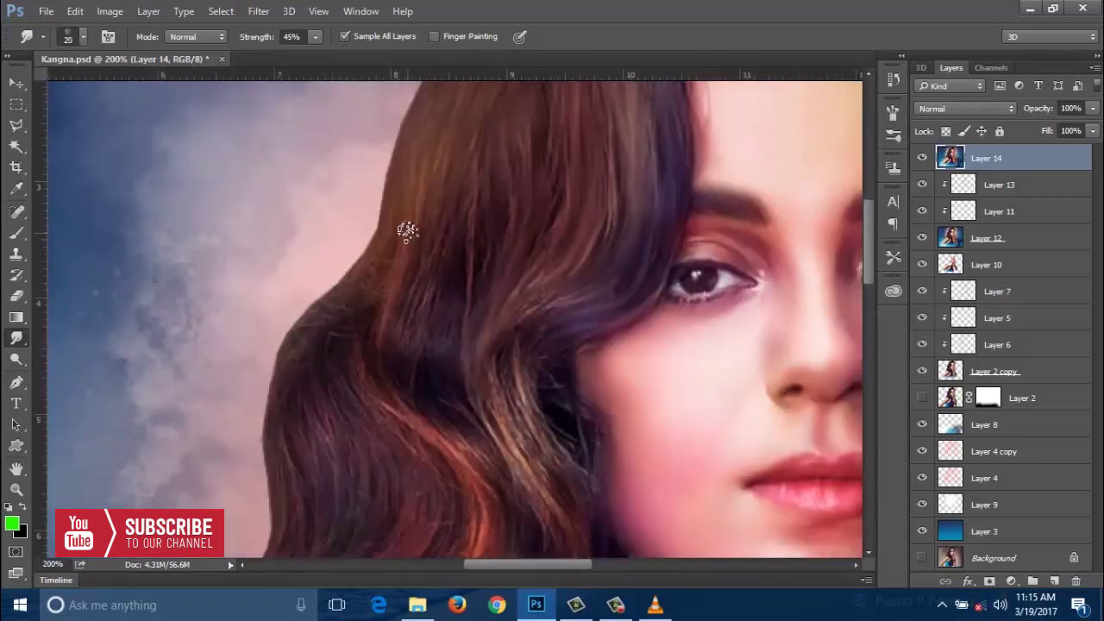
pyautogui.scroll(-2, 418, 434)
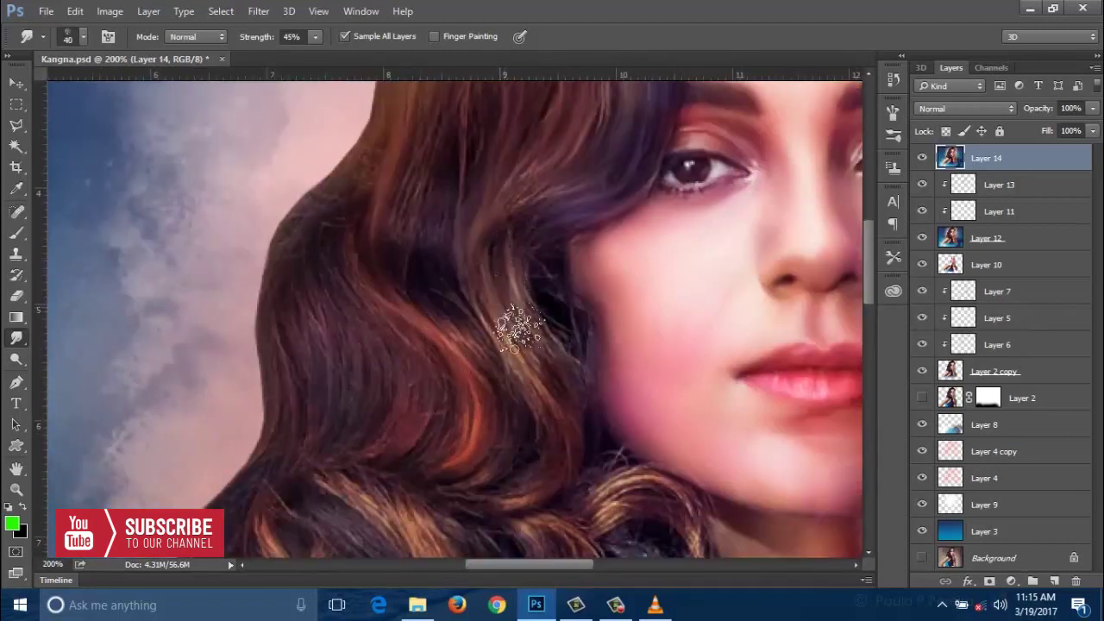
pyautogui.press(']')
pyautogui.press(']')
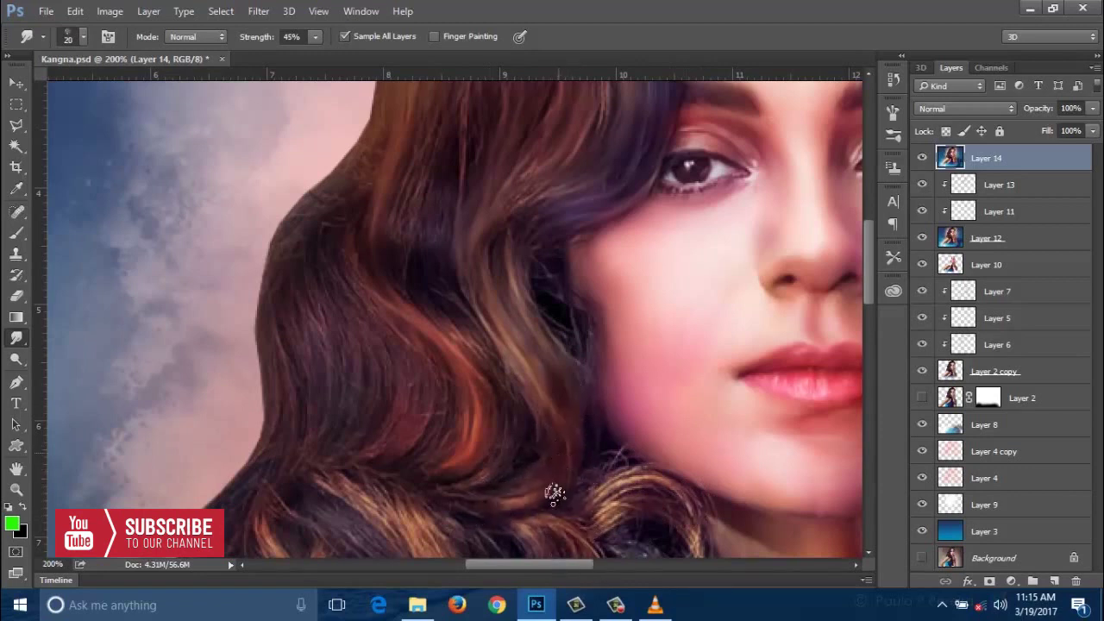
pyautogui.scroll(2, 353, 328)
pyautogui.scroll(-3, 353, 350)
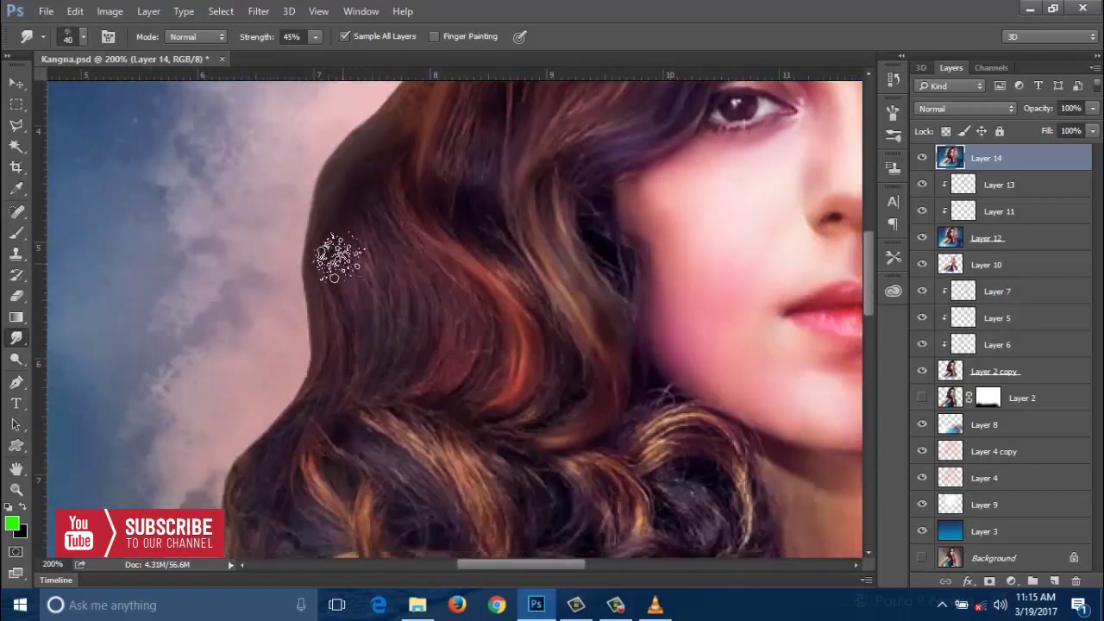
# Step: Smudge the dark curls beside the chin and neck, adjusting the brush size for fine strands
pyautogui.hotkey('ctrl', '-')
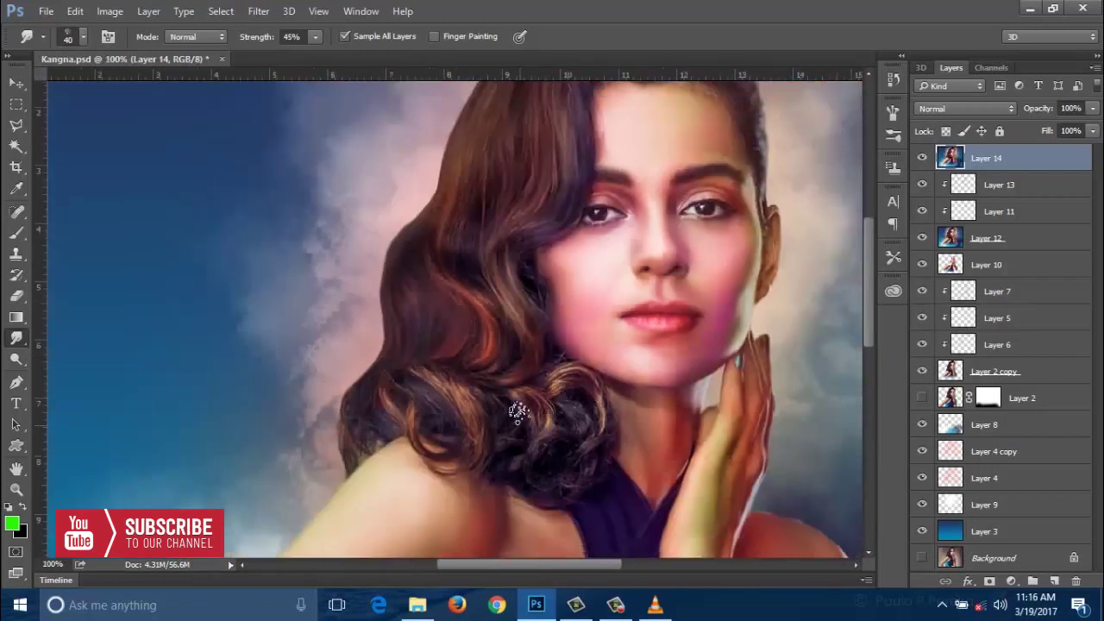
pyautogui.hotkey('ctrl', '+')
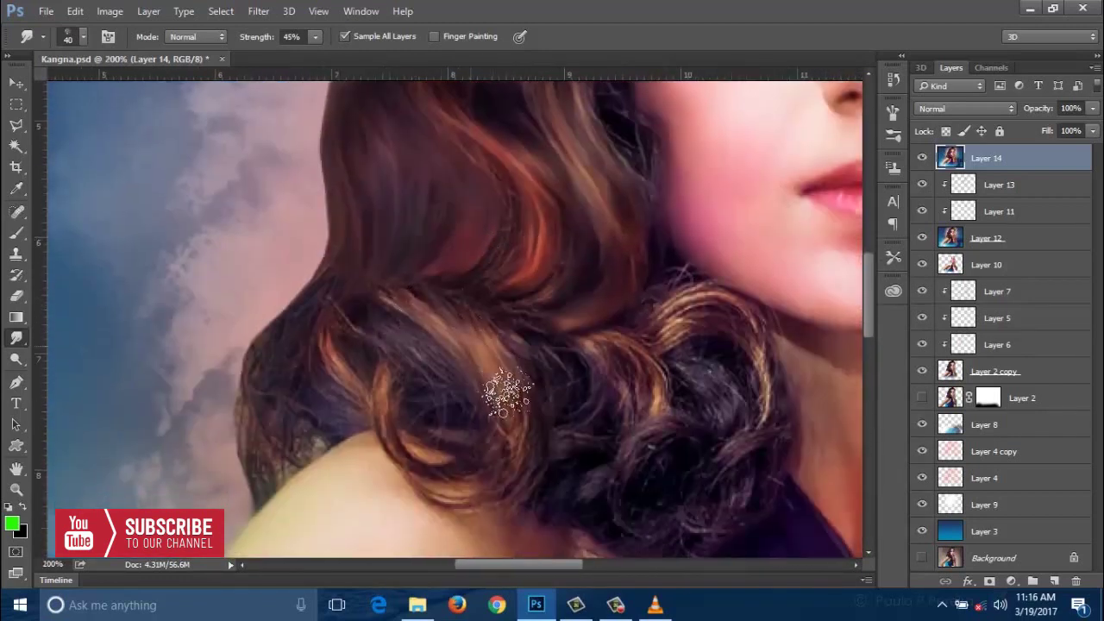
pyautogui.press('[')
pyautogui.press('[')
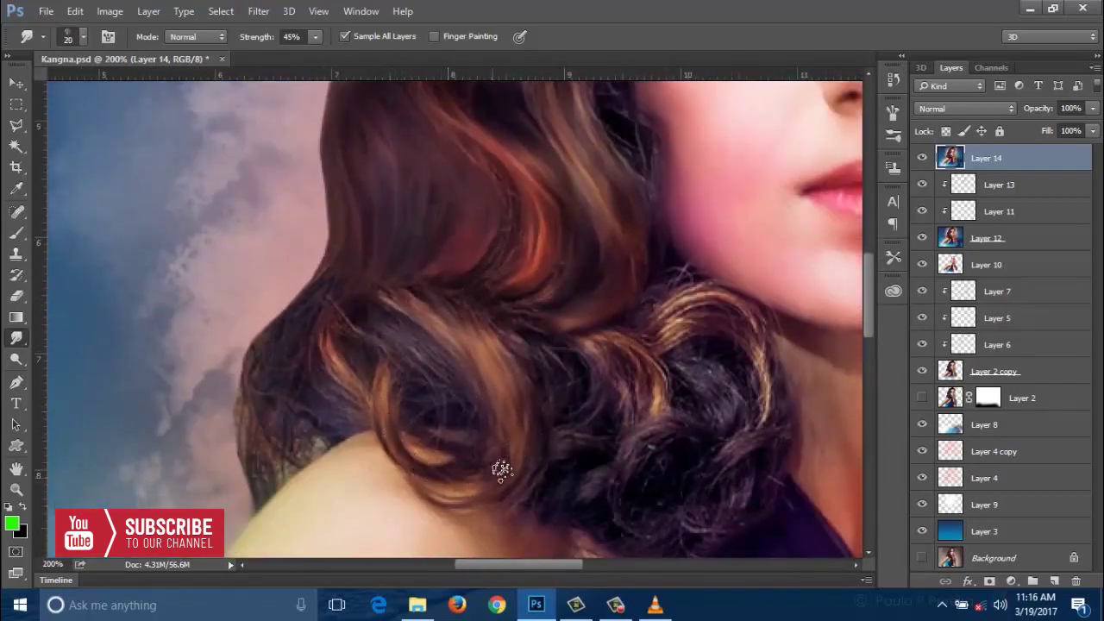
pyautogui.hscroll(-2, 530, 431)
pyautogui.press(']')
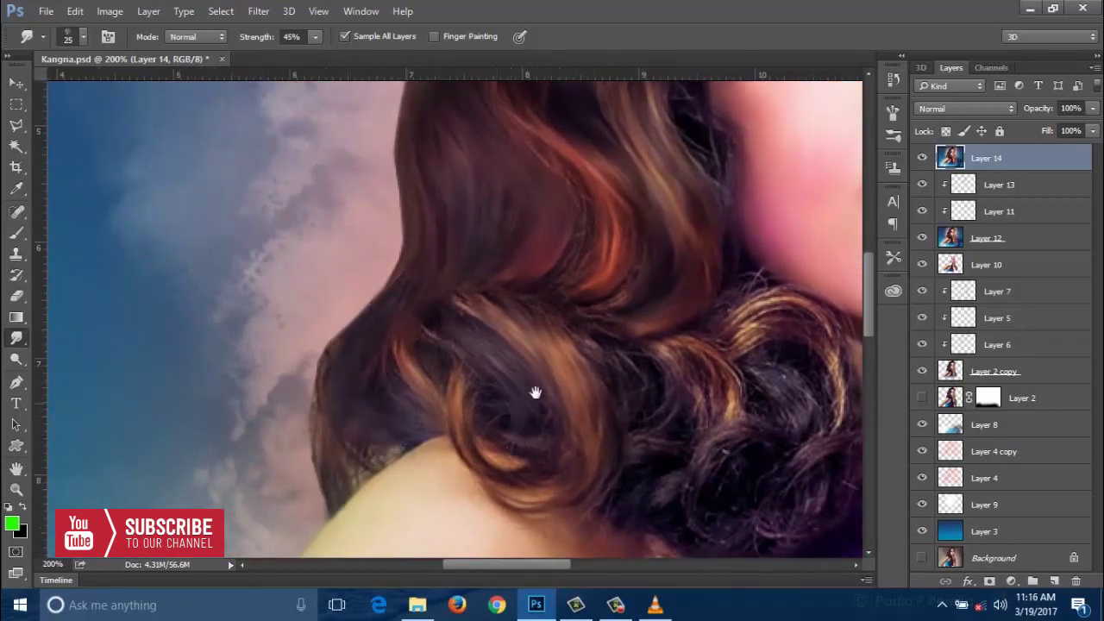
pyautogui.hscroll(5, 534, 394)
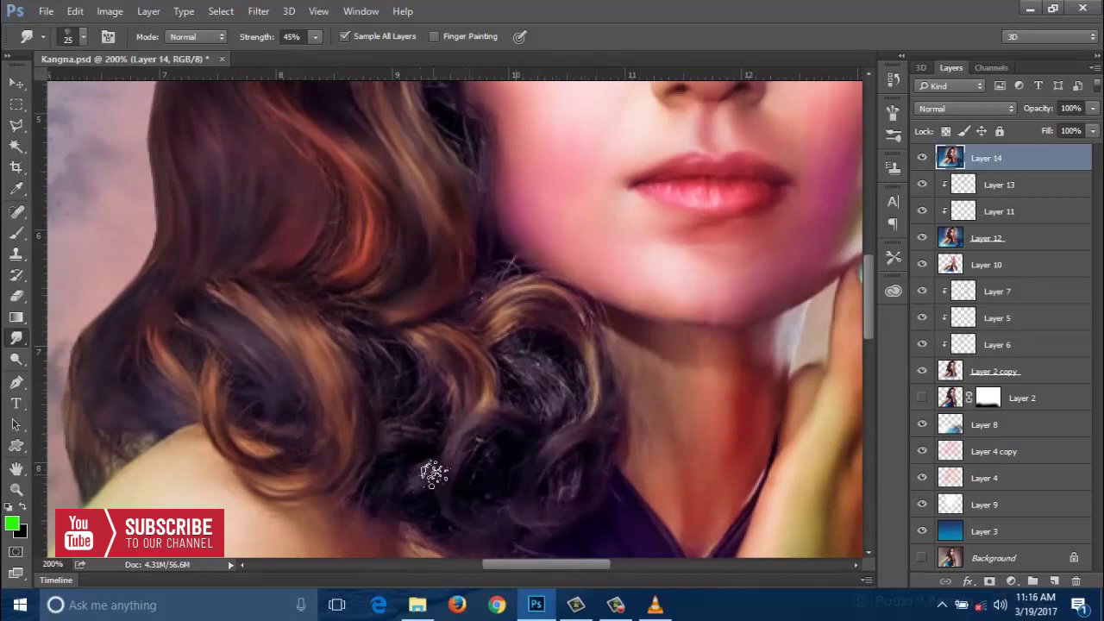
pyautogui.press(']')
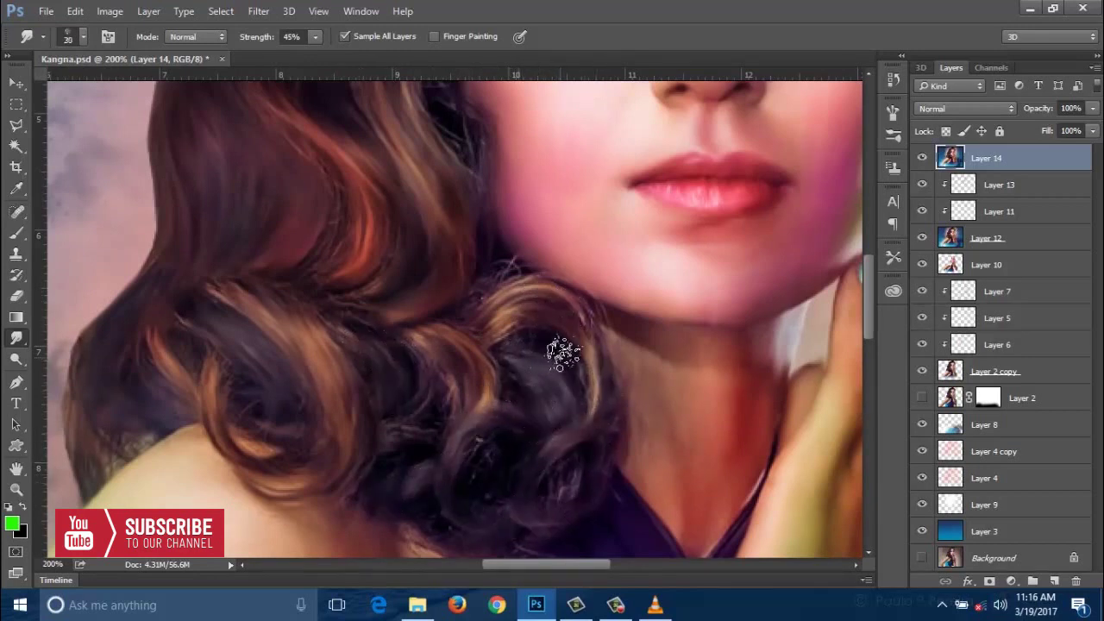
pyautogui.scroll(-3, 535, 358)
pyautogui.hotkey('ctrl', '-')
pyautogui.hotkey('ctrl', '-')
pyautogui.hotkey('ctrl', '+')
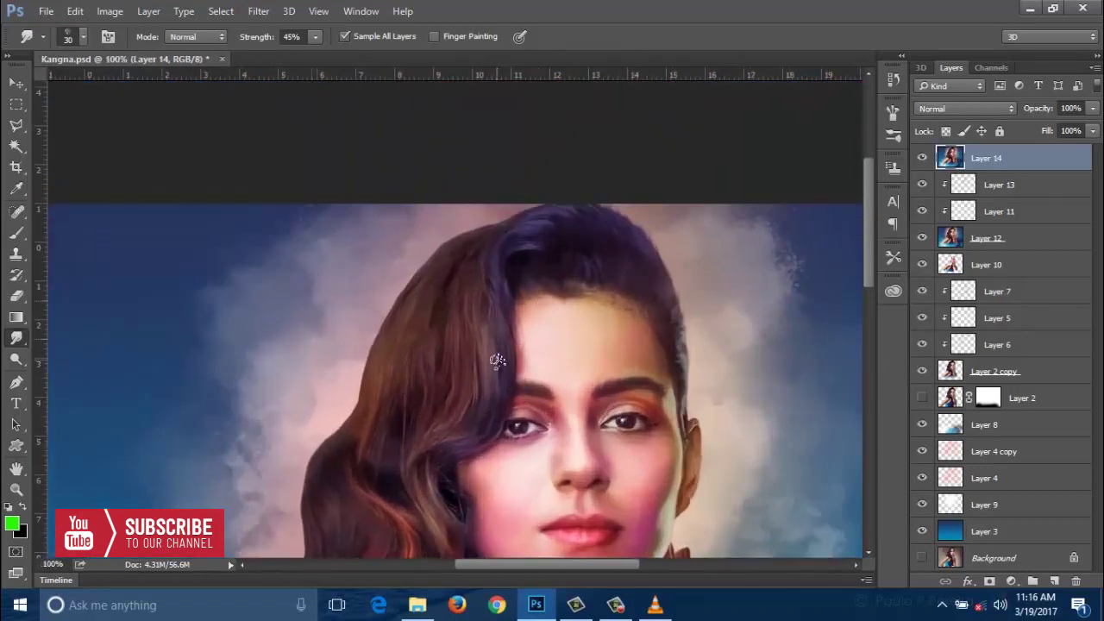
pyautogui.hotkey('ctrl', '+')
pyautogui.press('[')
pyautogui.press('[')
pyautogui.press('[')
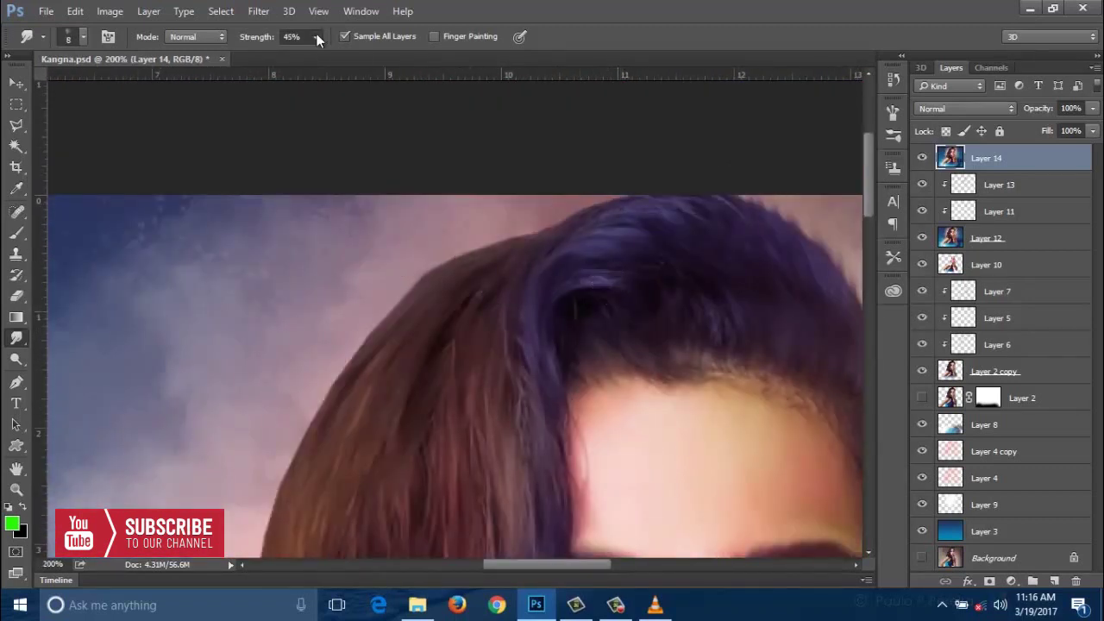
# Step: Smudge the left hair outline outward into the pink clouds as fine wisps at 84% strength
pyautogui.moveTo(411, 331); pyautogui.dragTo(343, 361)
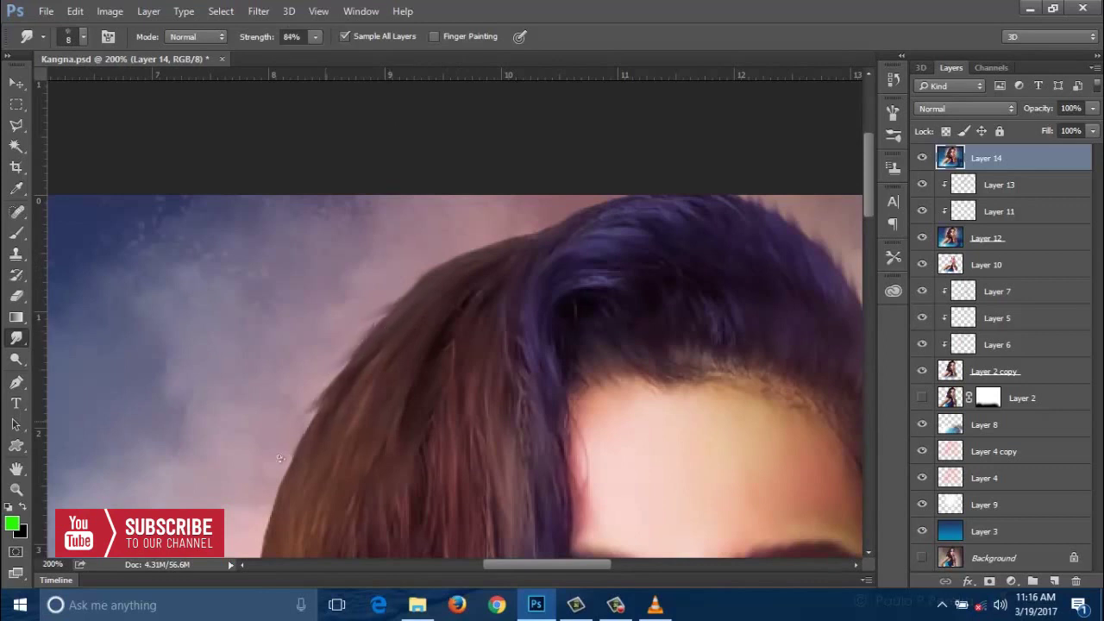
pyautogui.scroll(-3, 293, 388)
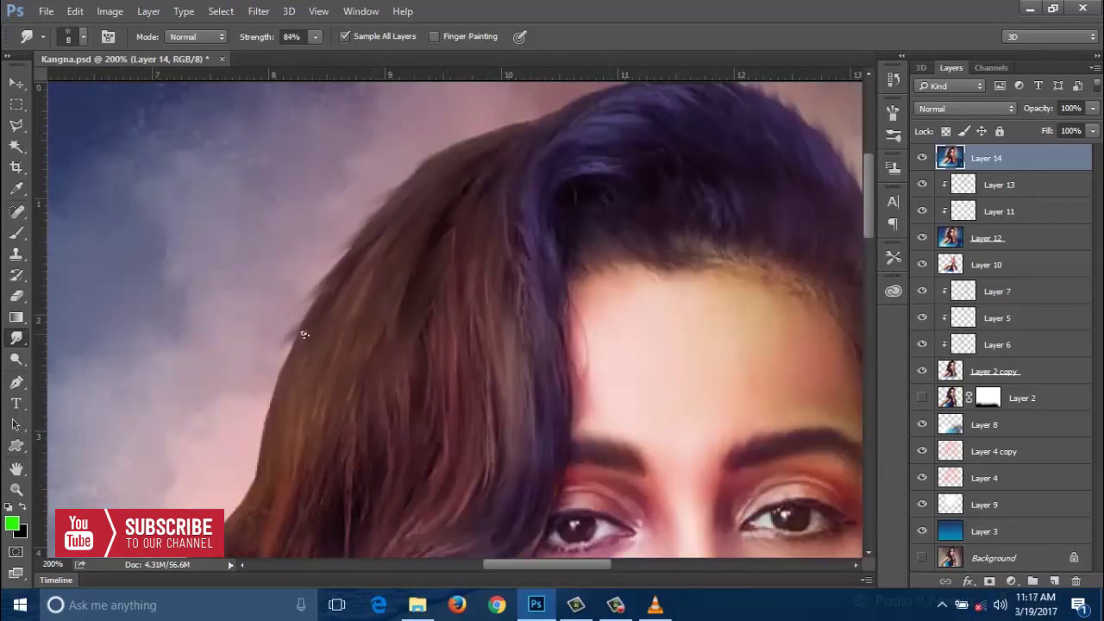
pyautogui.scroll(-2, 304, 334)
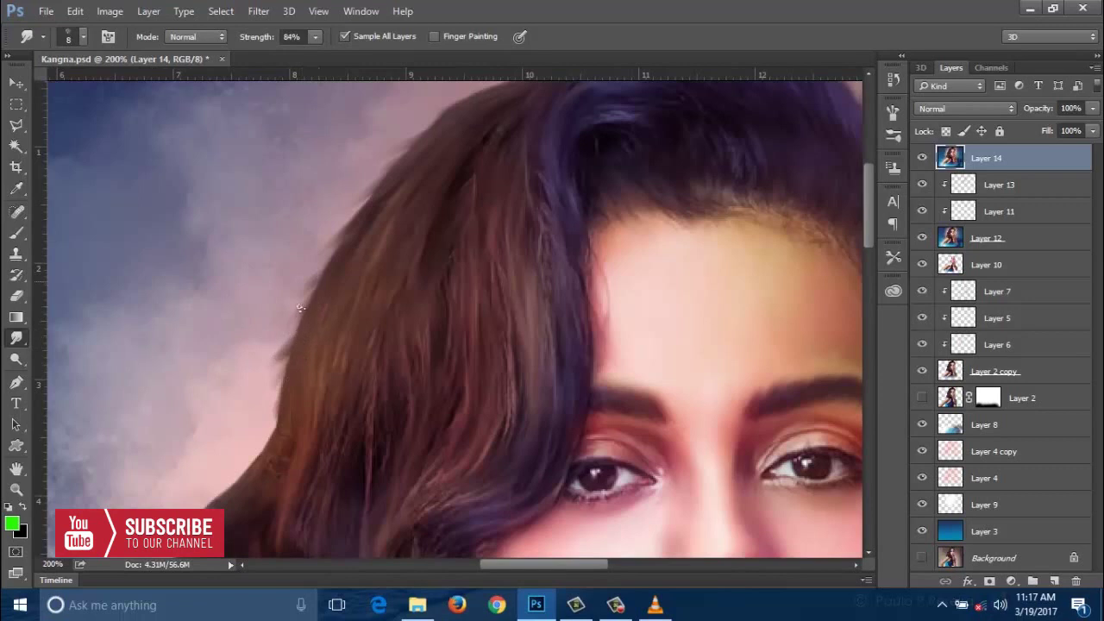
pyautogui.scroll(2, 409, 227)
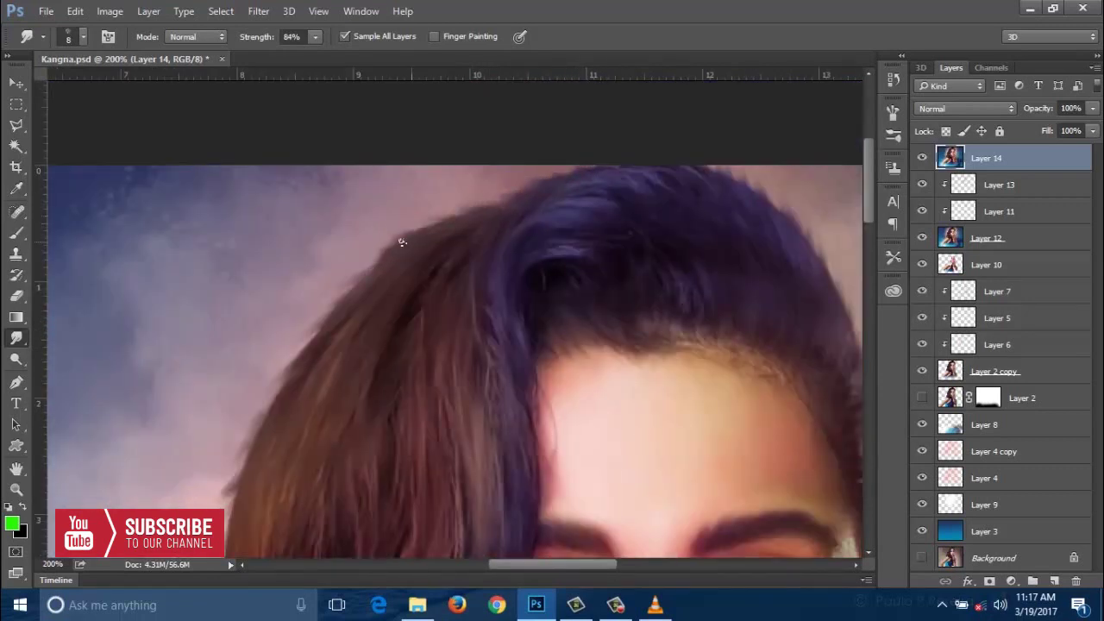
pyautogui.scroll(-4, 402, 242)
pyautogui.moveTo(289, 383); pyautogui.dragTo(385, 271)
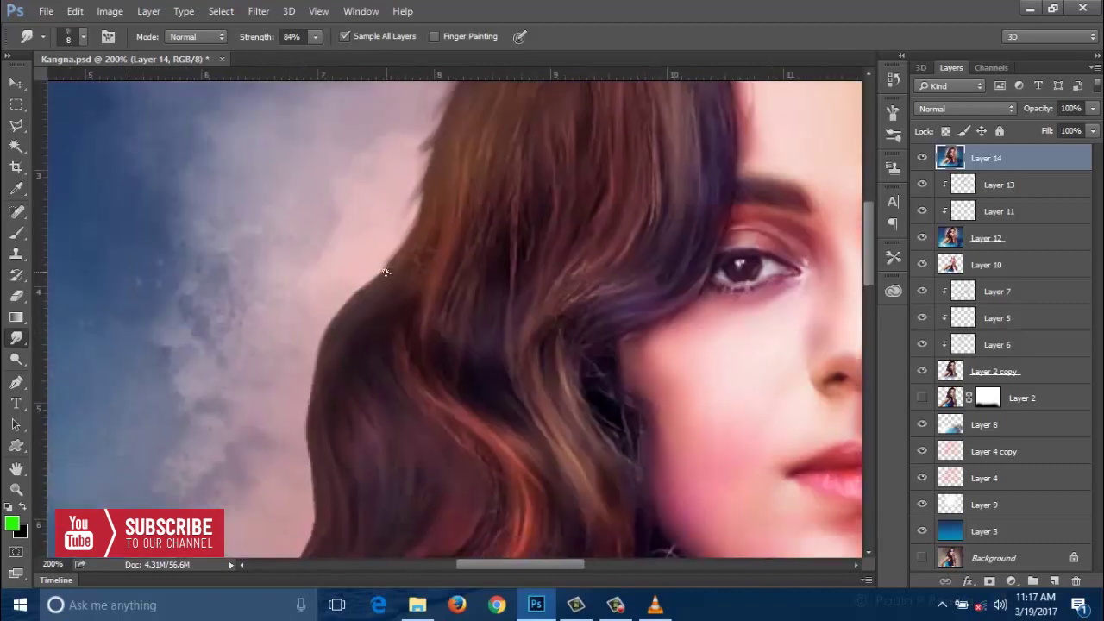
pyautogui.moveTo(307, 473); pyautogui.dragTo(365, 360)
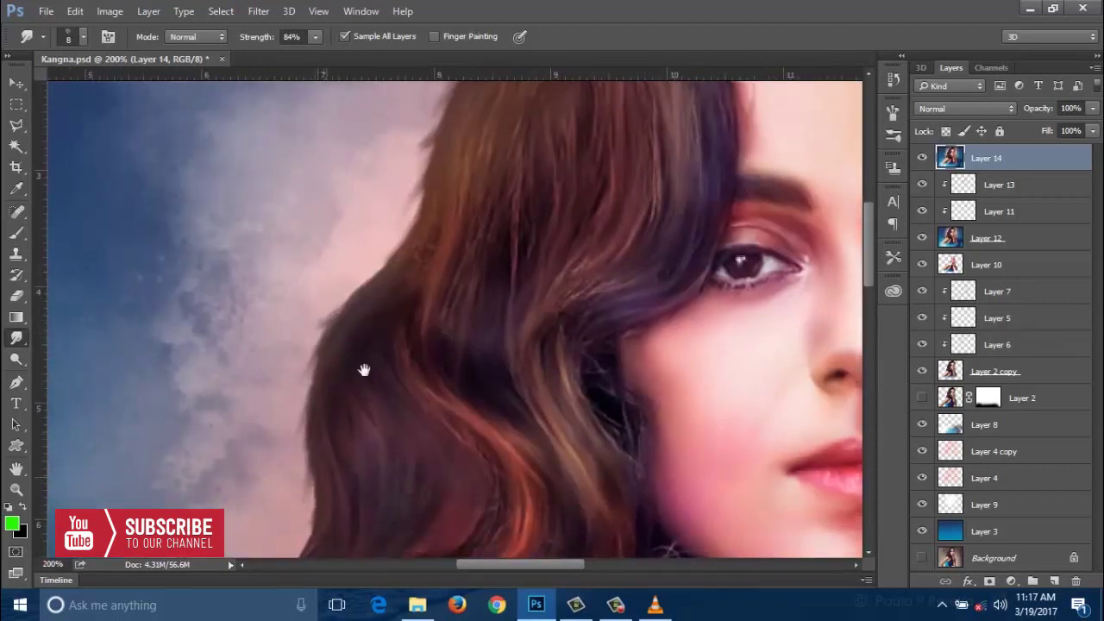
pyautogui.moveTo(324, 447); pyautogui.dragTo(372, 368)
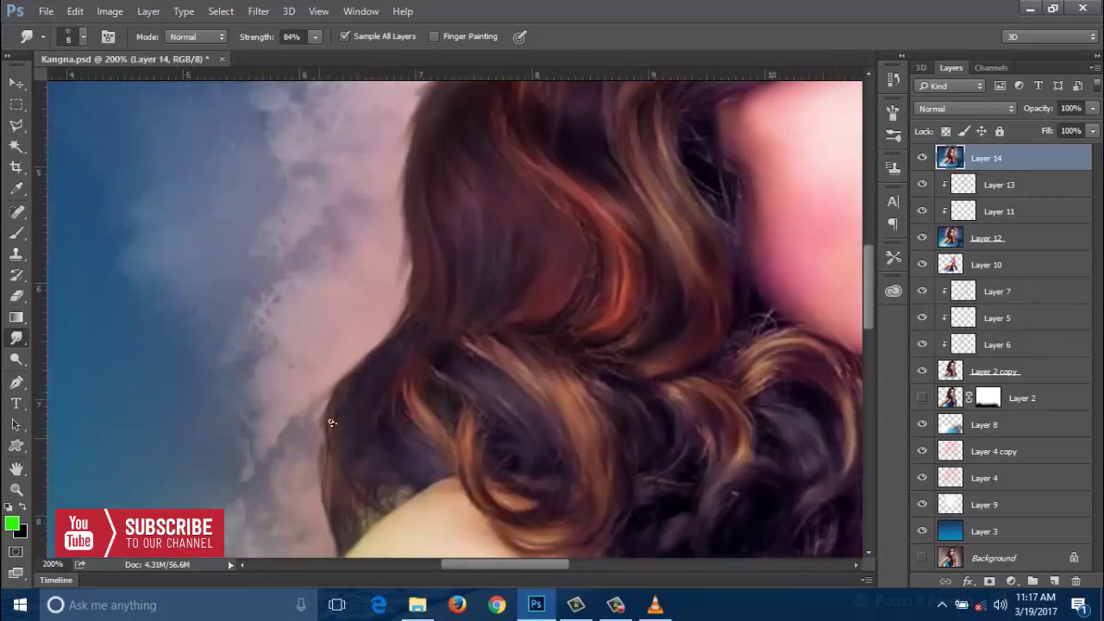
pyautogui.scroll(-1, 344, 501)
pyautogui.scroll(-1, 463, 480)
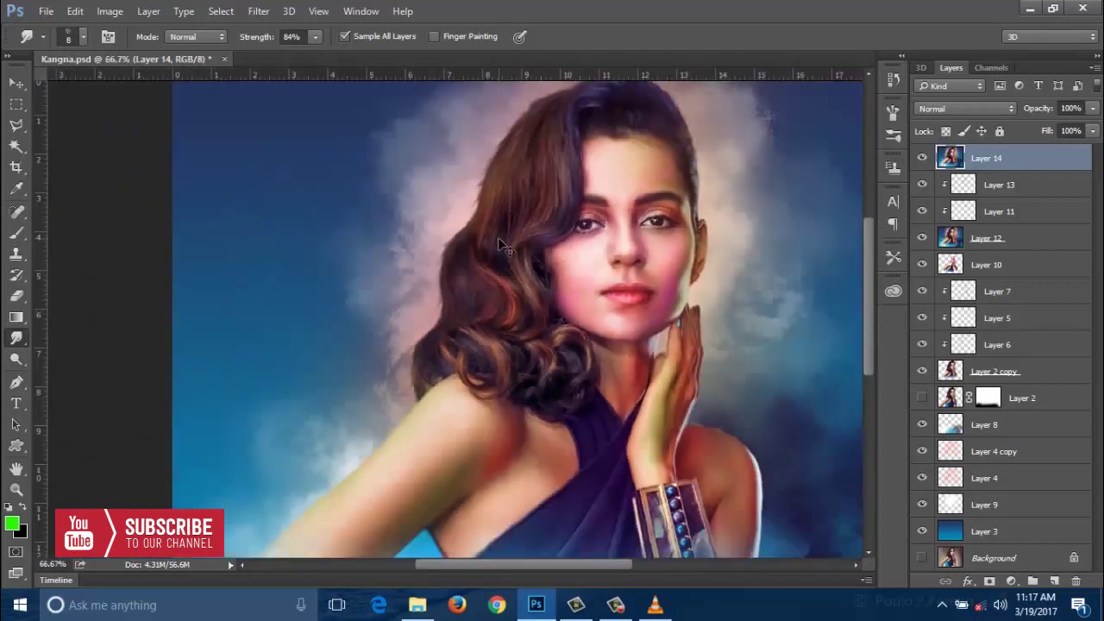
pyautogui.scroll(1, 498, 237)
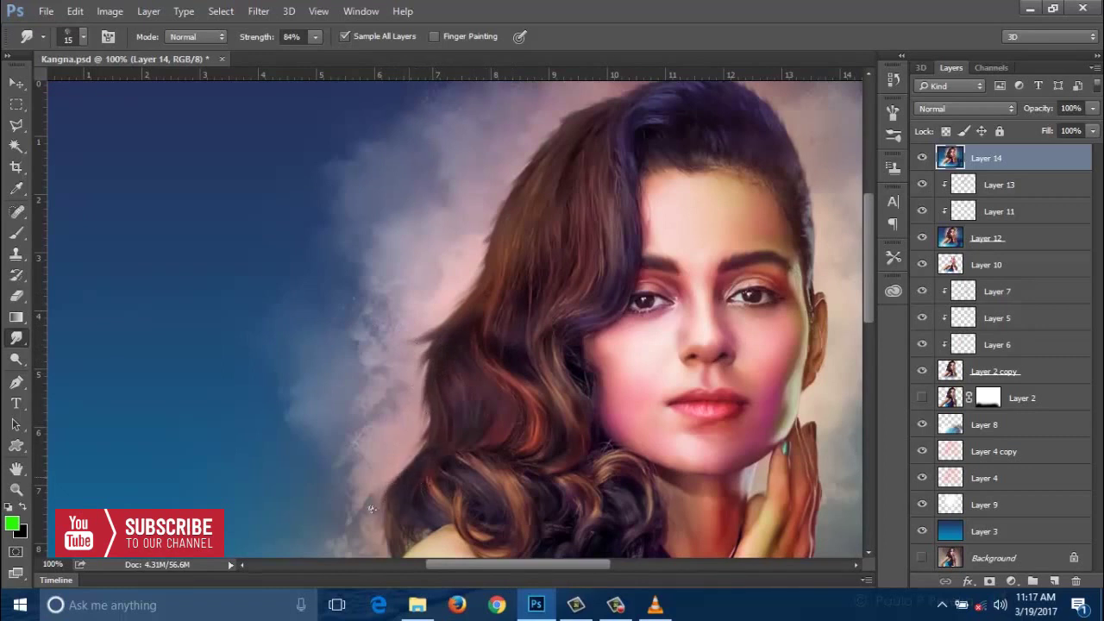
pyautogui.moveTo(522, 204); pyautogui.dragTo(498, 299)
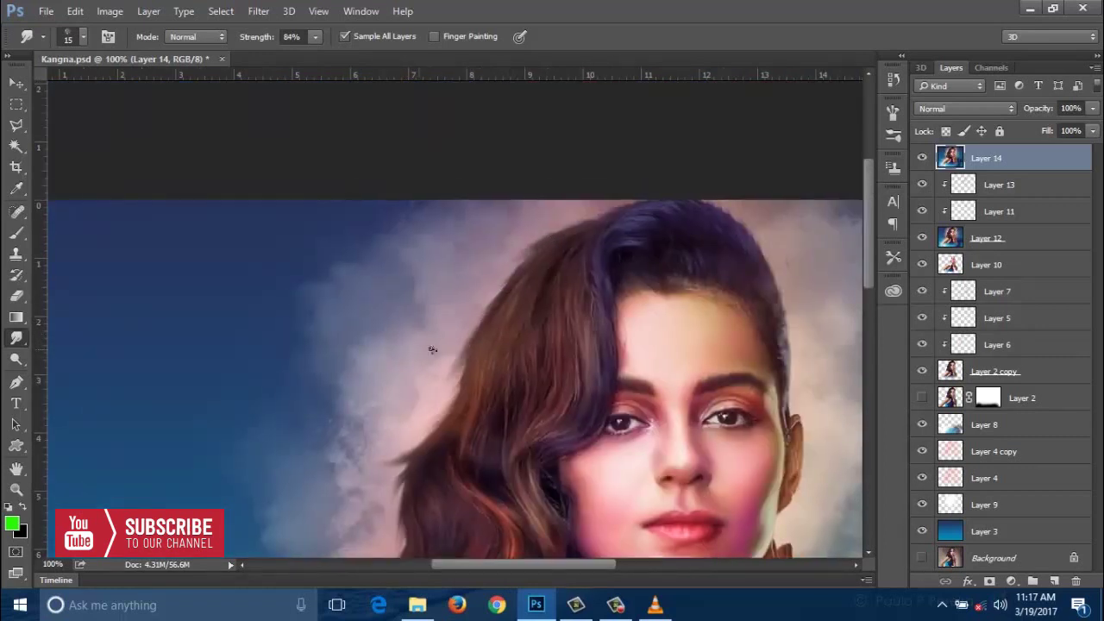
# Step: Smudge the right edge of the hair outward into wispy strands
pyautogui.scroll(-1, 608, 291)
pyautogui.scroll(-1, 608, 292)
pyautogui.scroll(1, 673, 311)
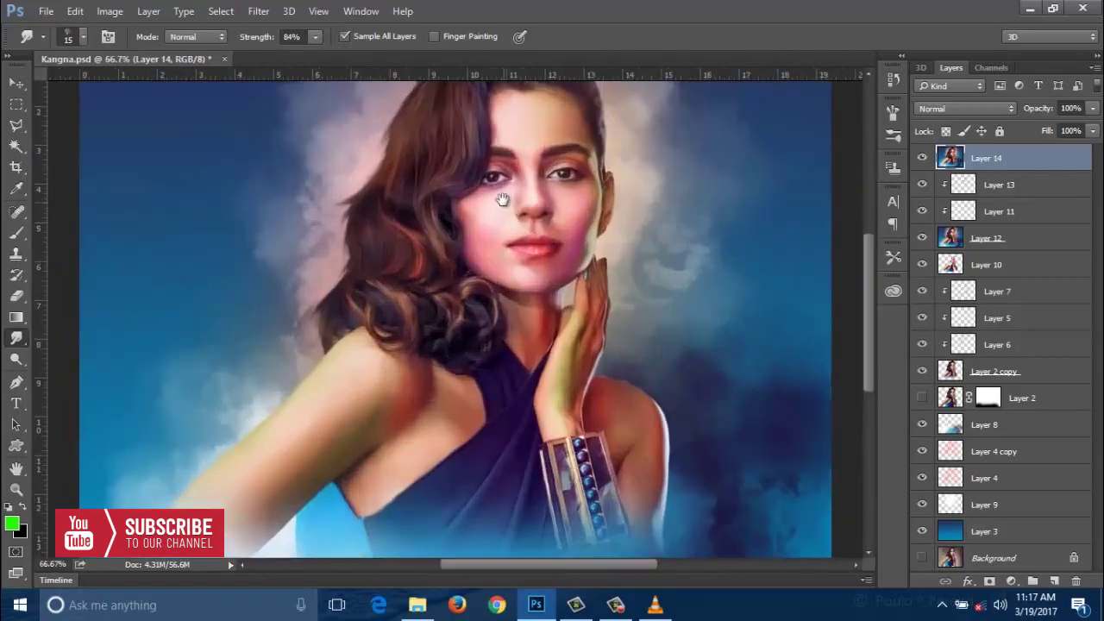
pyautogui.scroll(2, 709, 323)
pyautogui.scroll(1, 709, 321)
pyautogui.moveTo(674, 257); pyautogui.dragTo(644, 191)
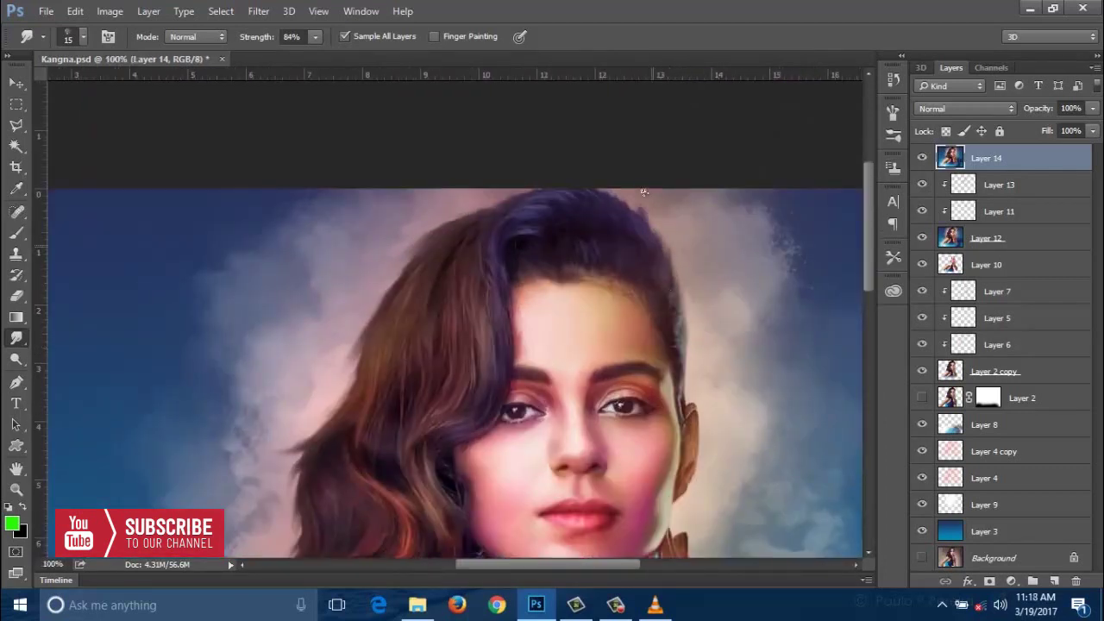
# Step: Save Kangna.psd and zoom to 66.7% to view the whole portrait
pyautogui.hotkey('ctrl', '-')
pyautogui.hotkey('ctrl', 's')
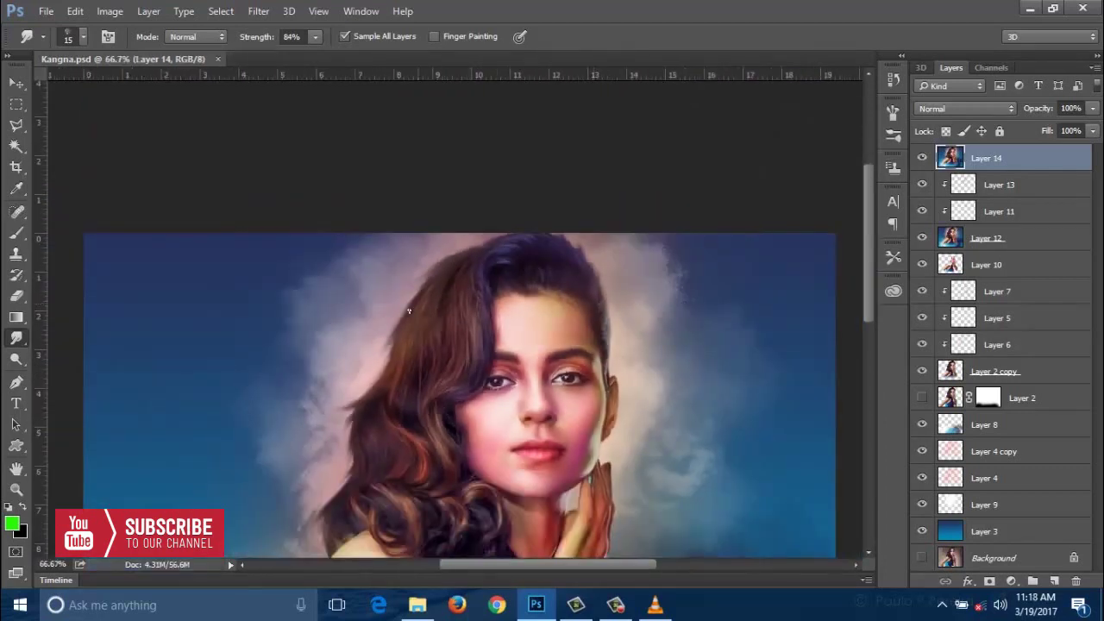
pyautogui.hotkey('ctrl', '+')
pyautogui.hotkey('ctrl', '-')
pyautogui.hotkey('ctrl', '-')
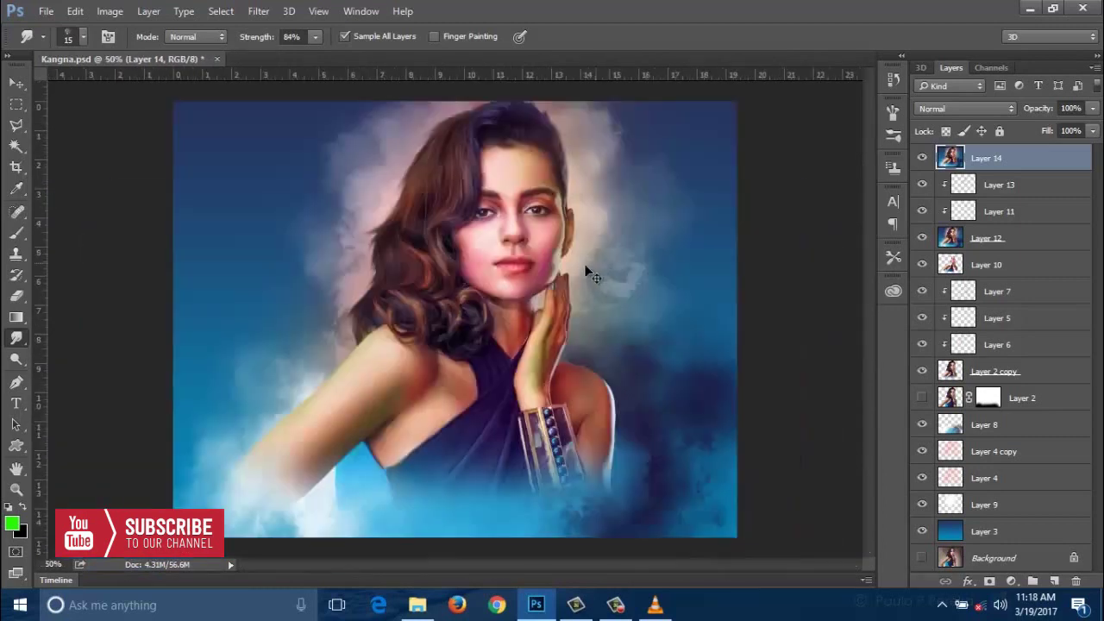
pyautogui.hotkey('ctrl', '+')
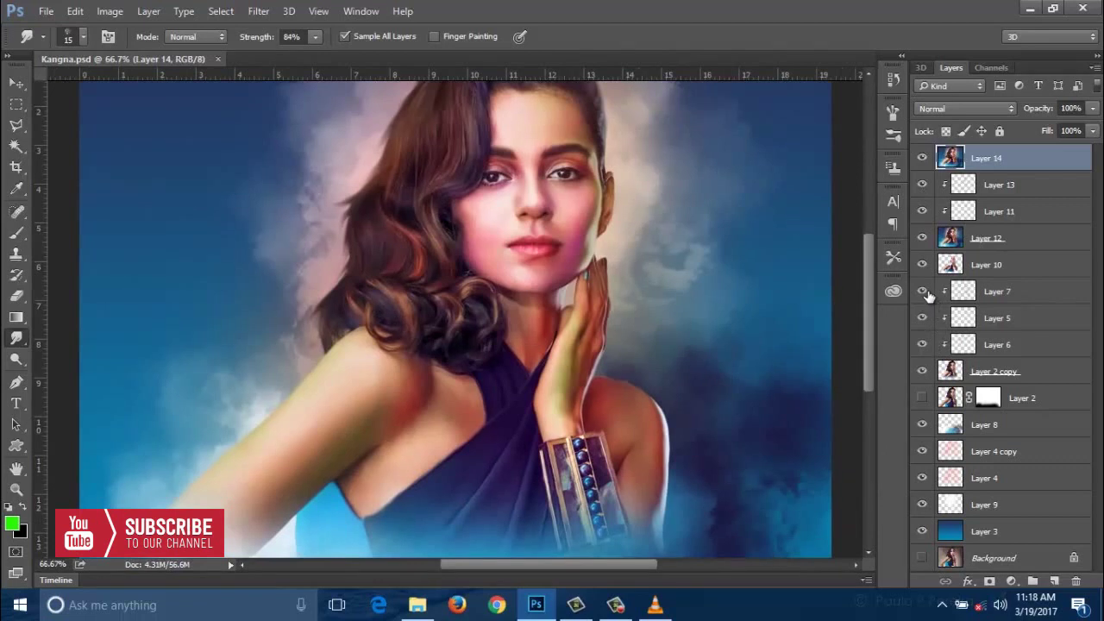
# Step: Toggle the top layers and Layer 5 off and on to compare, leaving all visible
pyautogui.moveTo(925, 177); pyautogui.dragTo(922, 298)
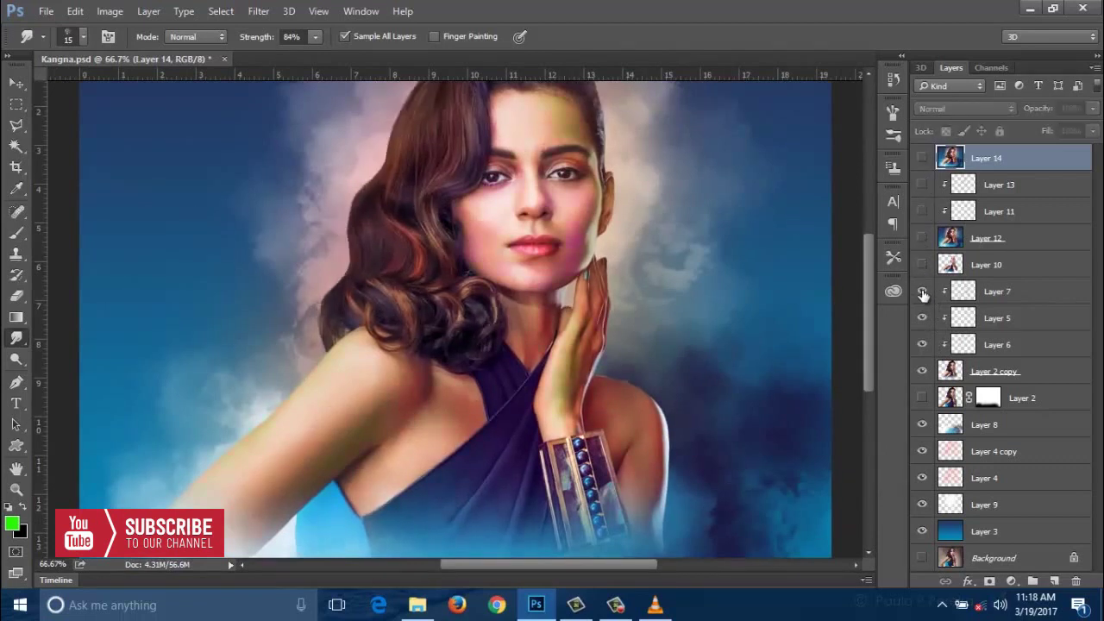
pyautogui.click(922, 291)
pyautogui.click(922, 318)
pyautogui.click(922, 318)
pyautogui.moveTo(923, 264); pyautogui.dragTo(922, 158)
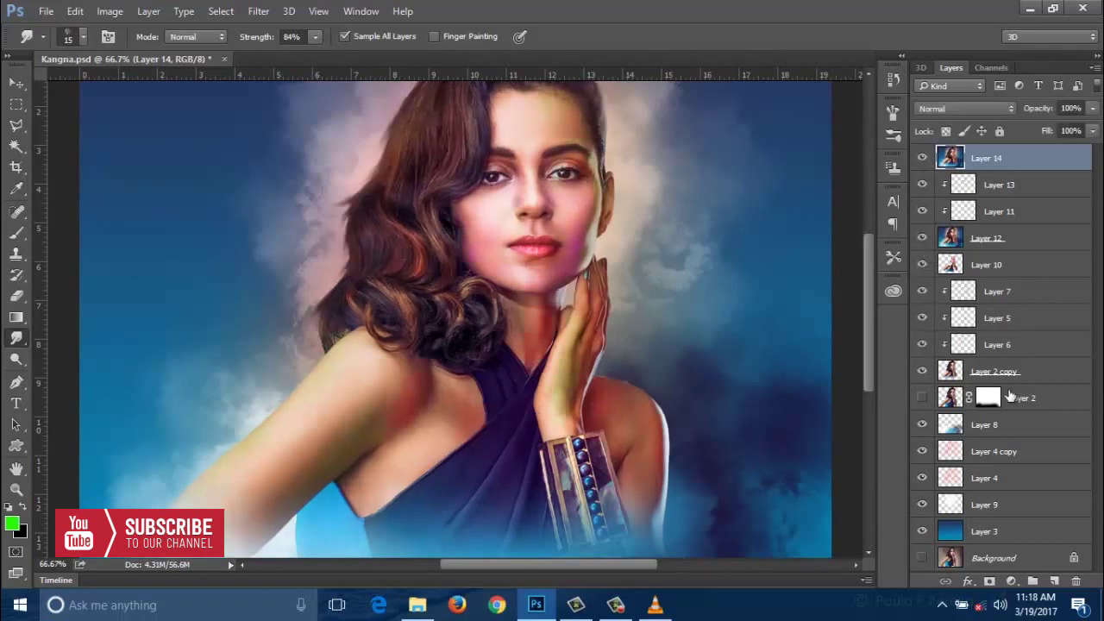
# Step: Duplicate Layer 6 and move the copy to the top of the layer stack
pyautogui.click(1021, 345)
pyautogui.hotkey('ctrl', 'j')
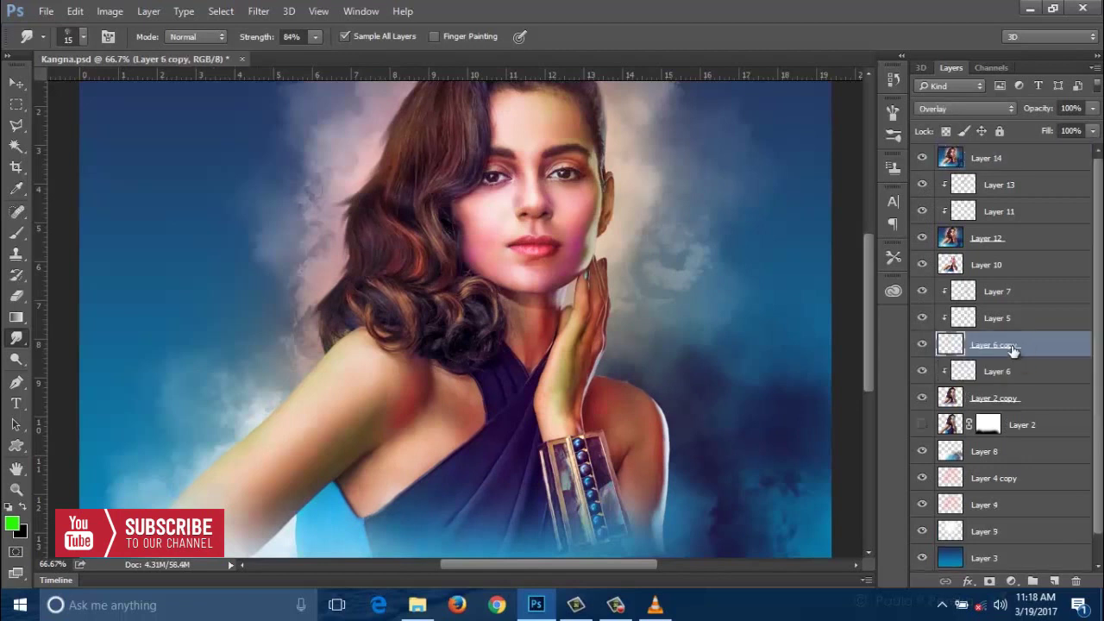
pyautogui.moveTo(1014, 348); pyautogui.dragTo(1014, 161)
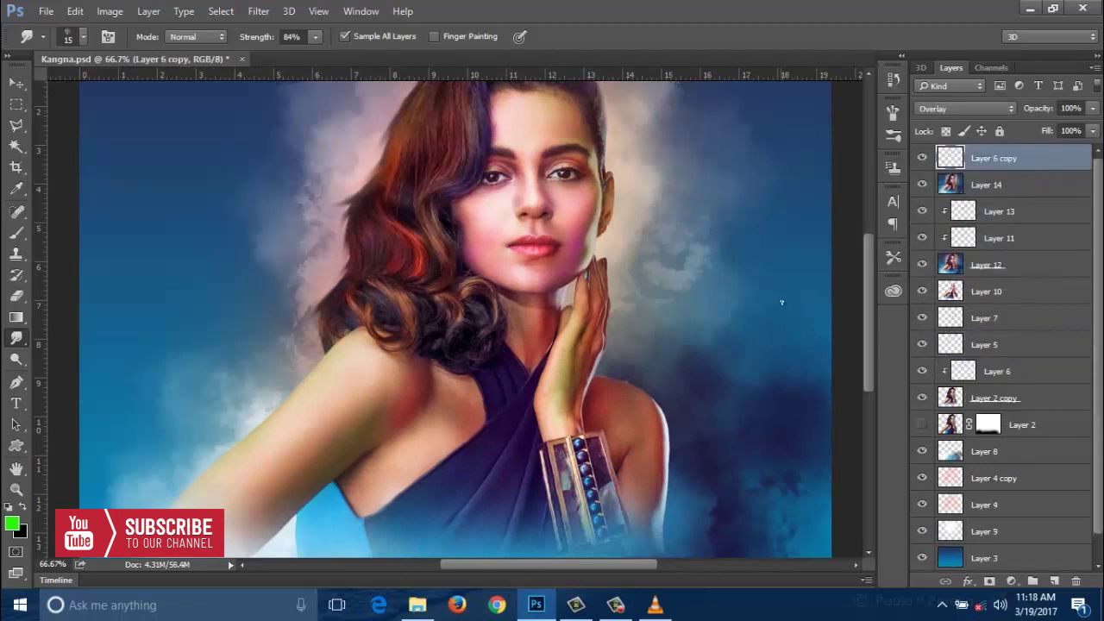
pyautogui.hotkey('ctrl', '-')
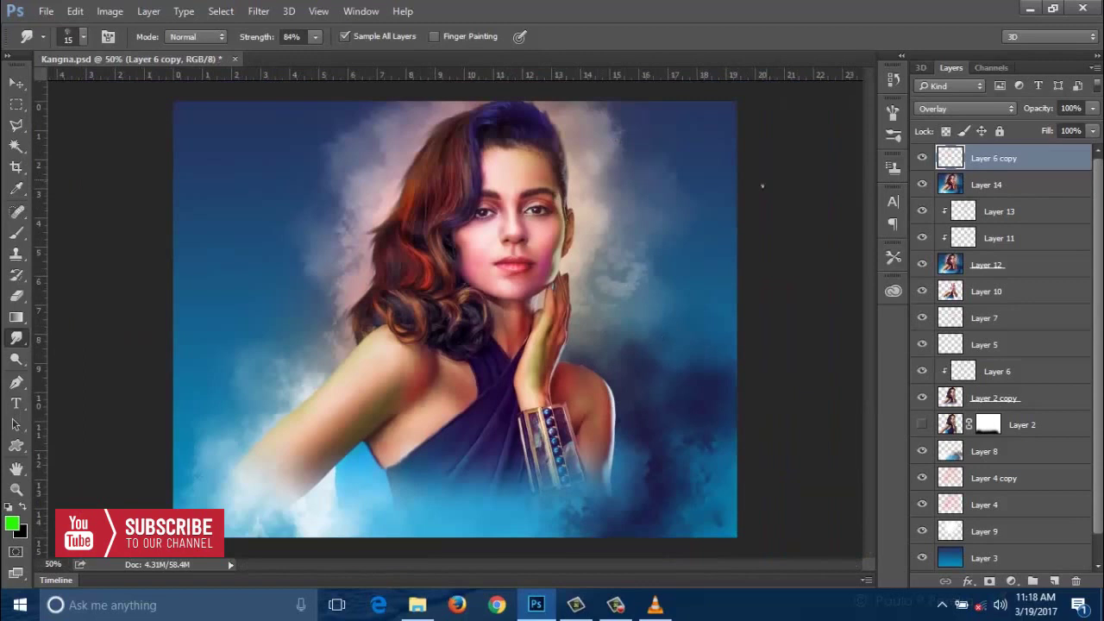
pyautogui.hotkey('ctrl', '+')
pyautogui.moveTo(796, 250); pyautogui.dragTo(781, 377)
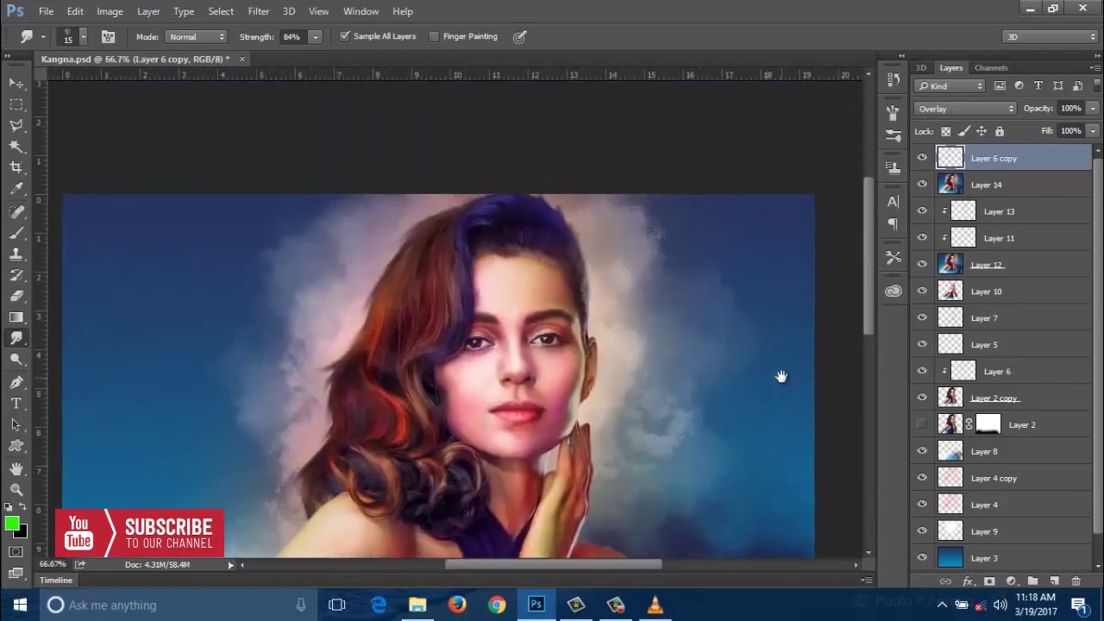
pyautogui.hotkey('ctrl', '+')
pyautogui.moveTo(658, 259); pyautogui.dragTo(645, 372)
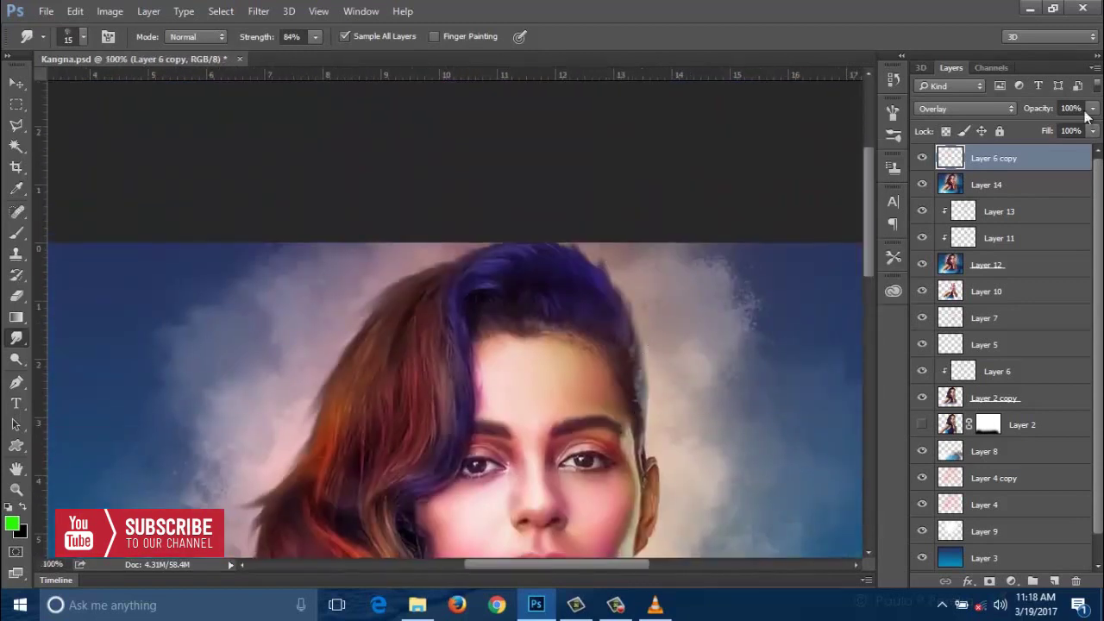
# Step: Set Layer 6 copy to Color blend mode at 65% opacity
pyautogui.click(964, 109)
pyautogui.click(931, 420)
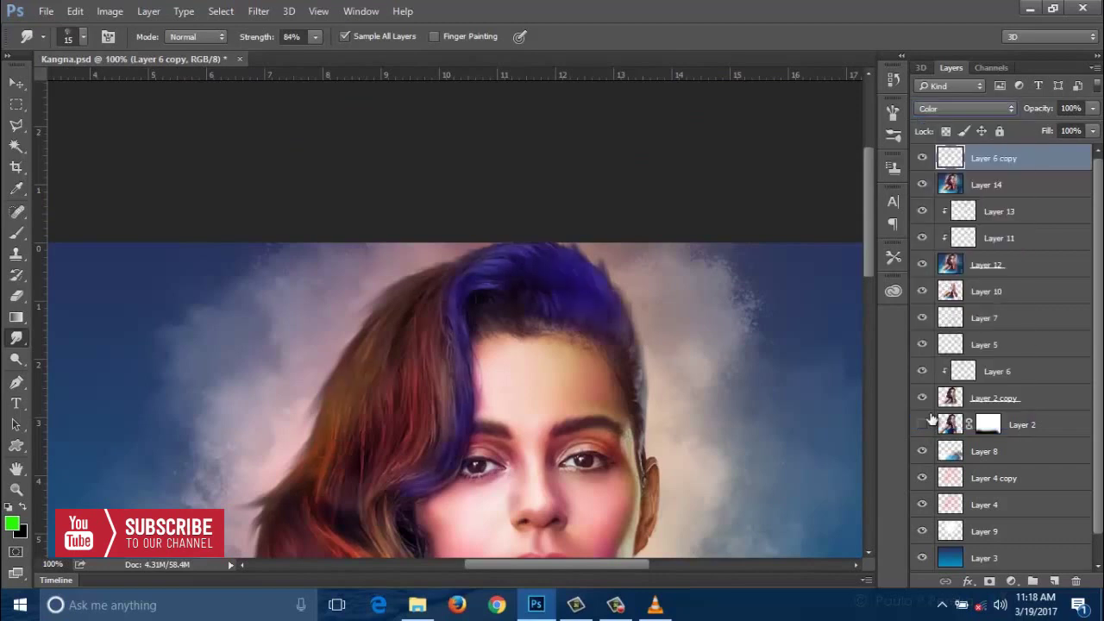
pyautogui.hotkey('ctrl', '-')
pyautogui.hotkey('ctrl', '-')
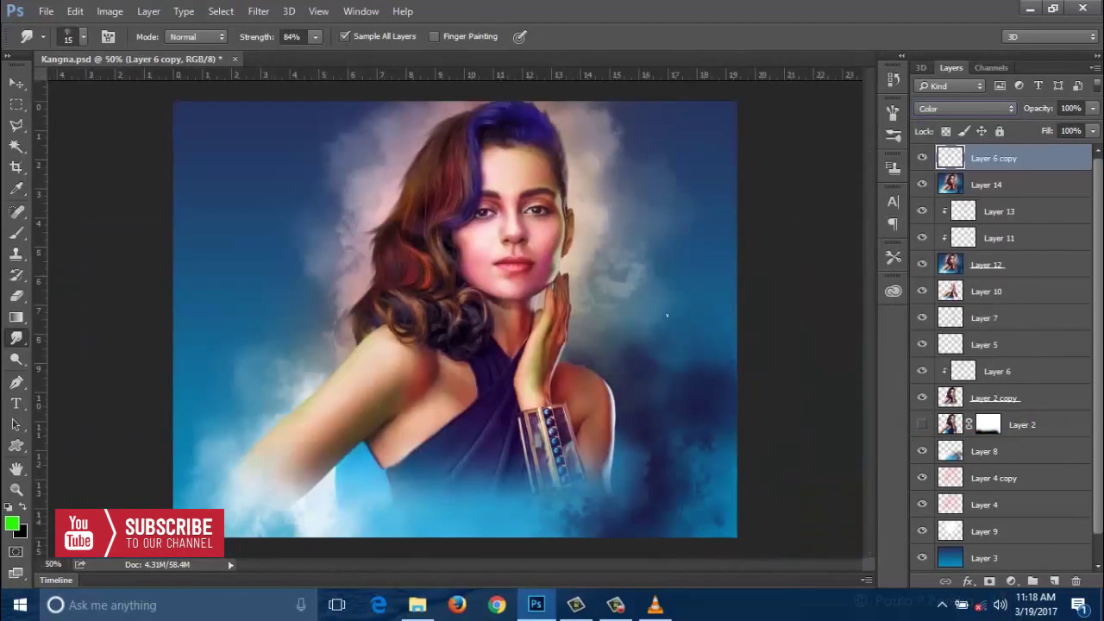
pyautogui.click(1092, 109)
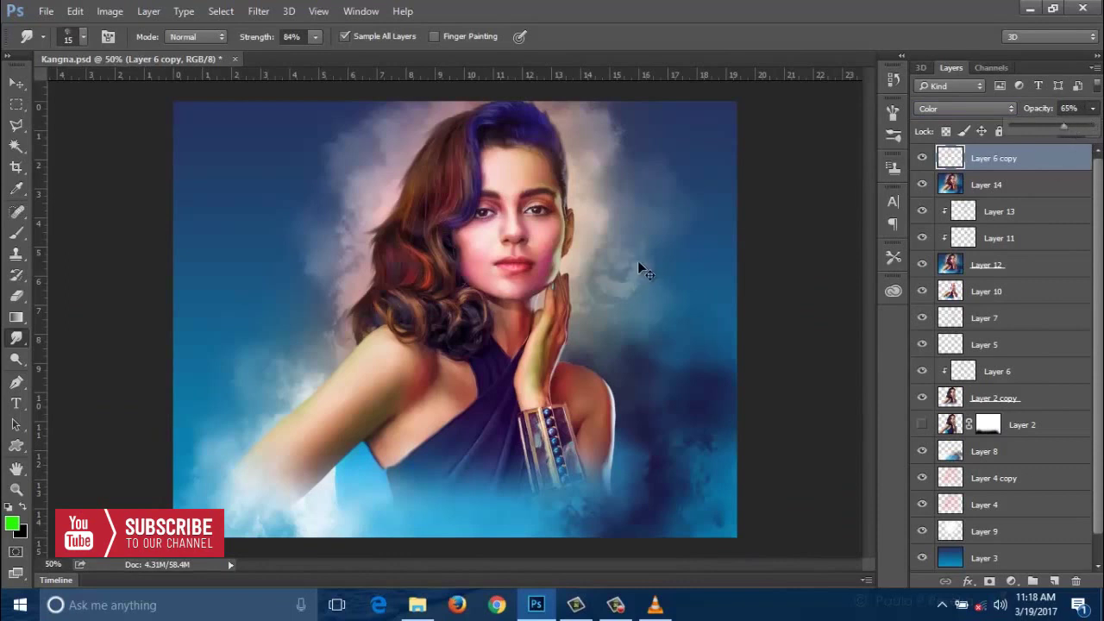
pyautogui.hotkey('ctrl', '+')
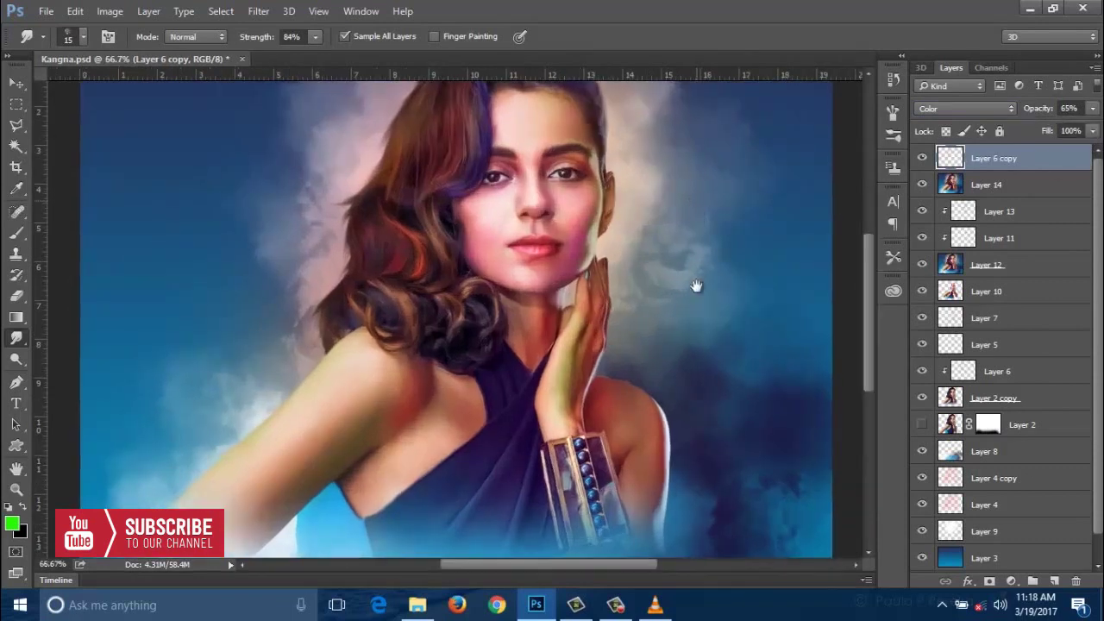
pyautogui.scroll(2, 697, 288)
pyautogui.scroll(-1, 685, 362)
pyautogui.hotkey('ctrl', '+')
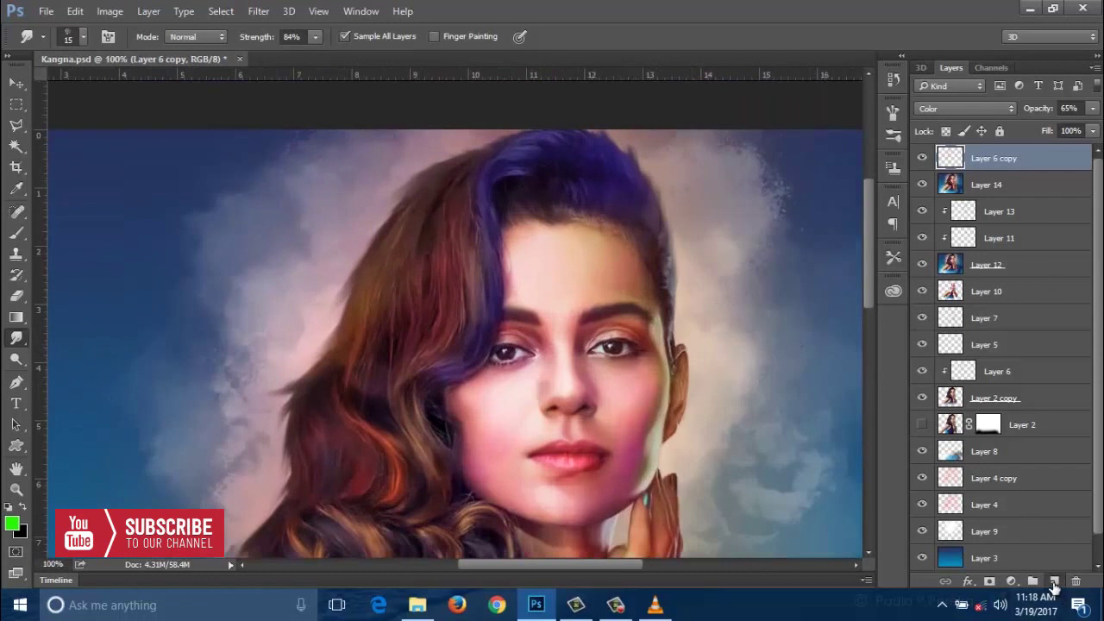
# Step: Add a new empty Layer 15 and draw a curved pen path along the hair top
pyautogui.click(1054, 581)
pyautogui.click(16, 382)
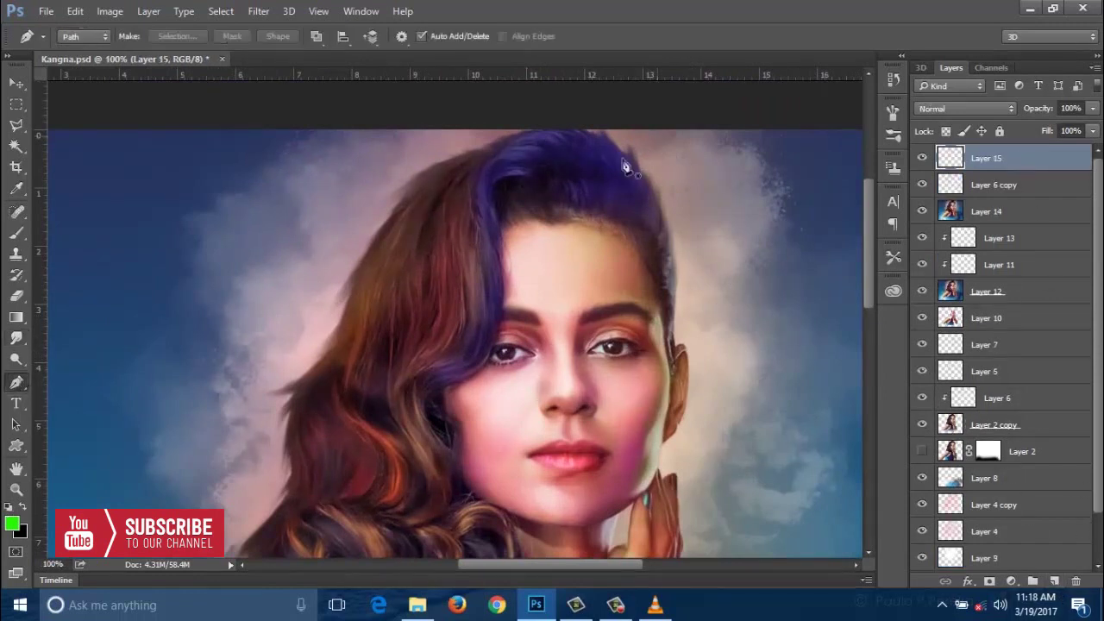
pyautogui.click(616, 215)
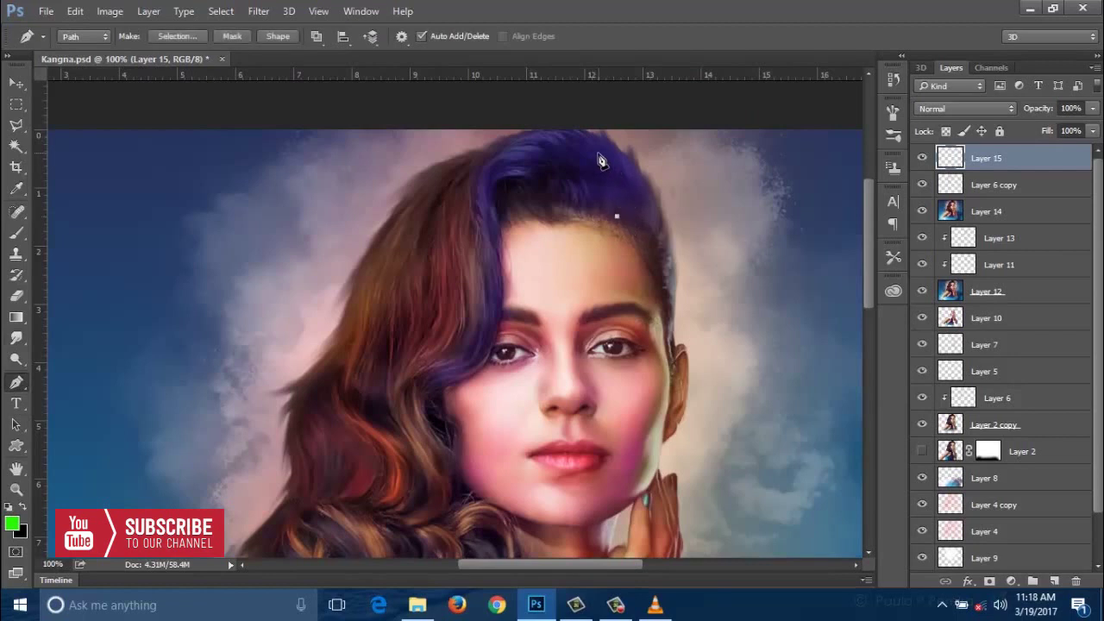
pyautogui.moveTo(568, 144); pyautogui.dragTo(559, 140)
# Step: Stroke the path with the Brush and hide the work path
pyautogui.rightClick(613, 172)
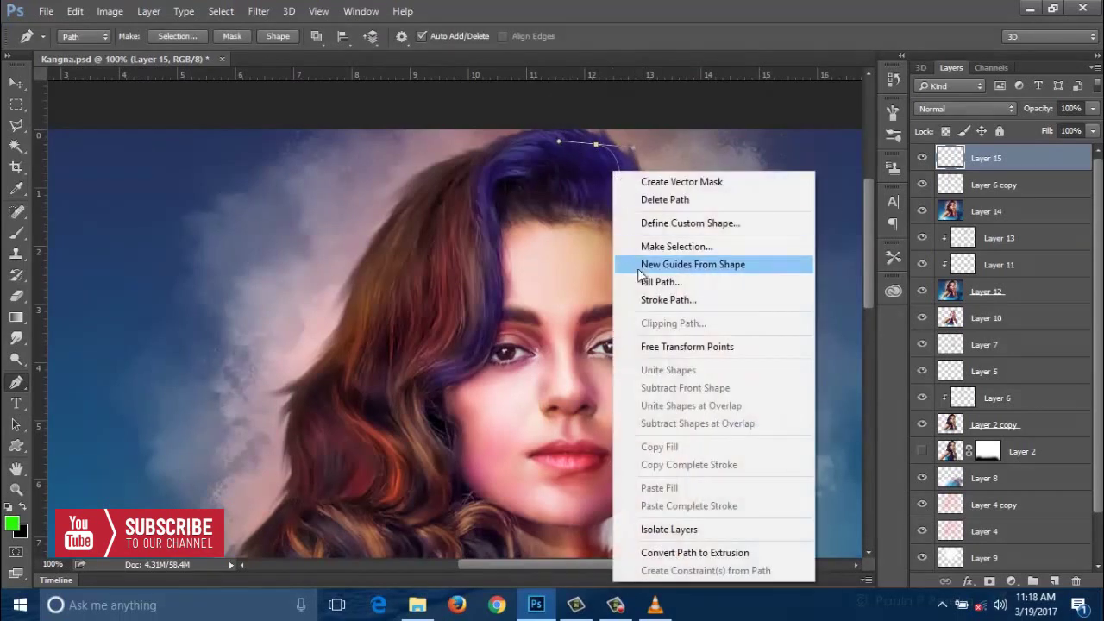
pyautogui.click(656, 301)
pyautogui.click(531, 205)
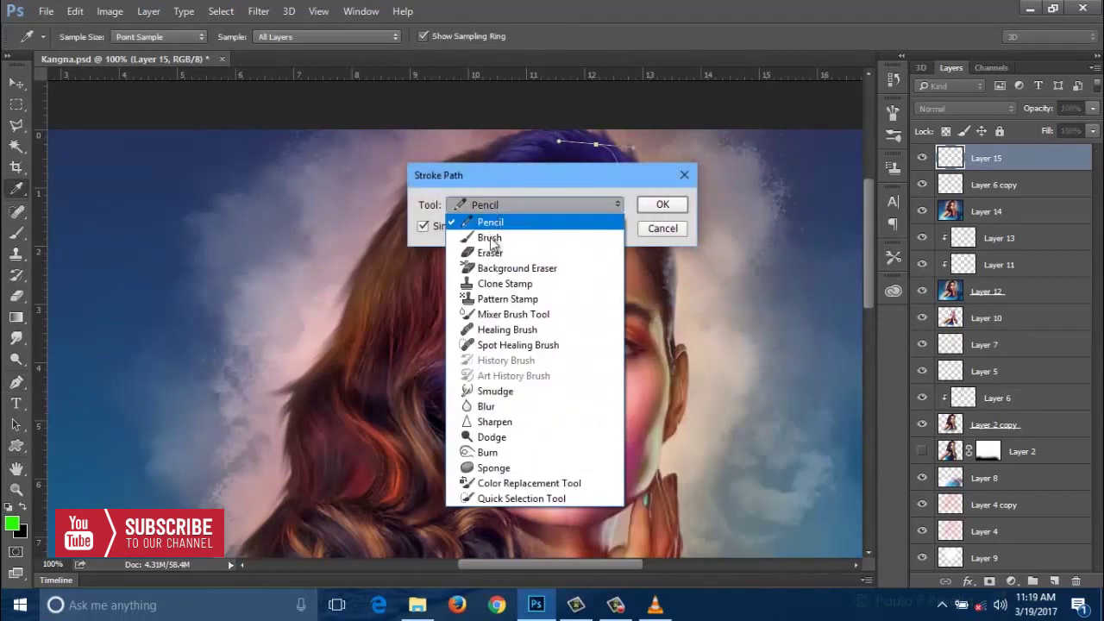
pyautogui.click(470, 236)
pyautogui.click(662, 205)
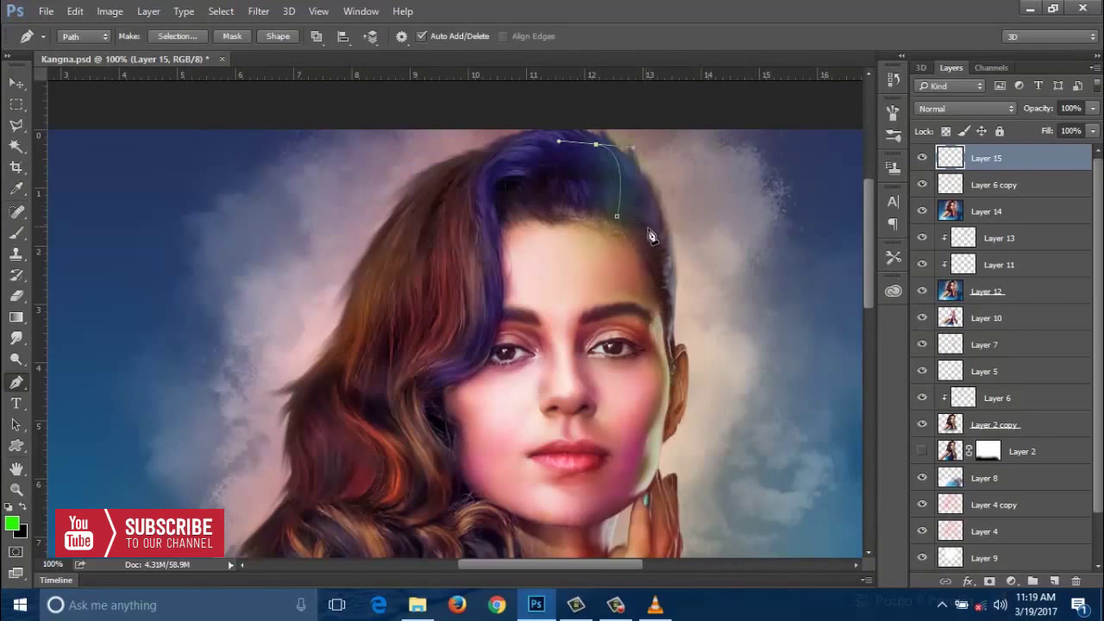
pyautogui.press('Return')
pyautogui.hotkey('ctrl', 'z')
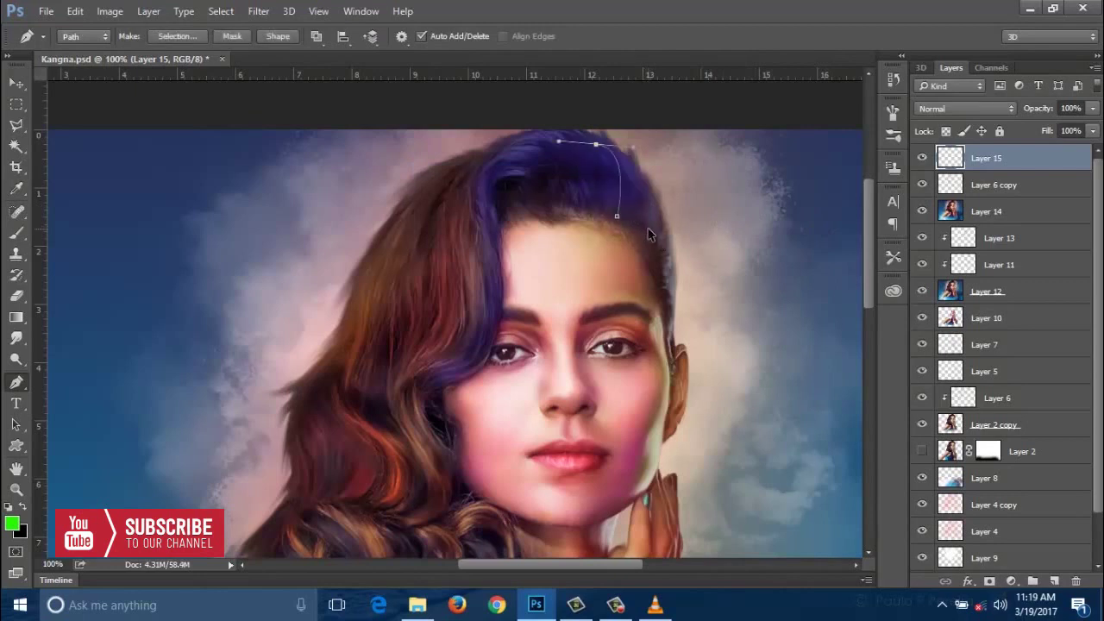
pyautogui.press('Return')
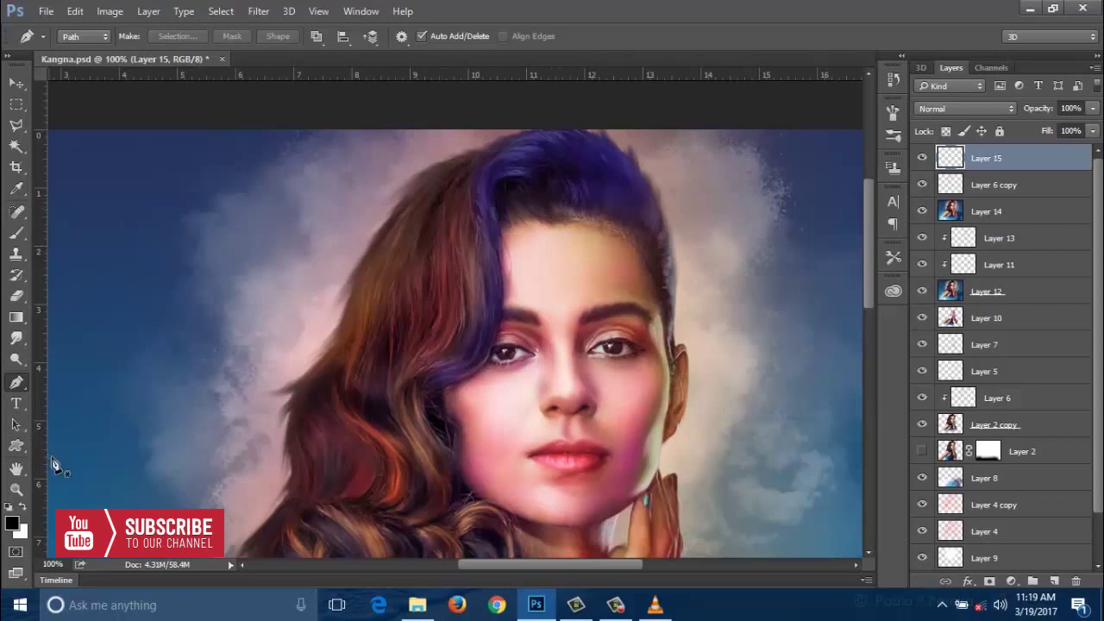
# Step: Set the foreground colour to bright blue and shrink the brush to size 8
pyautogui.click(12, 520)
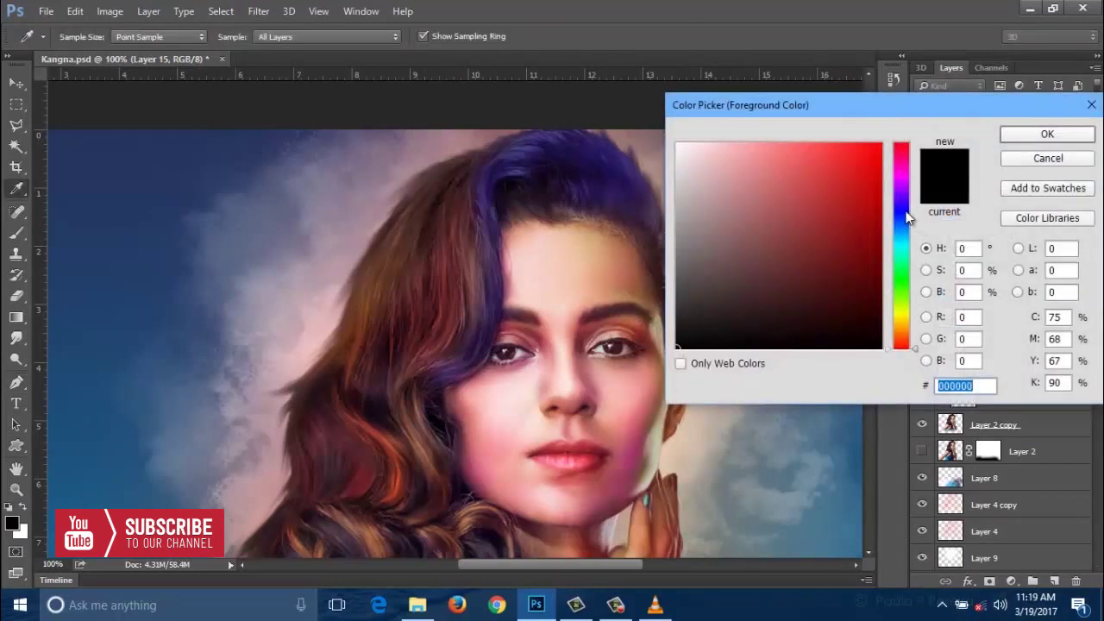
pyautogui.click(907, 217)
pyautogui.click(878, 145)
pyautogui.click(1027, 135)
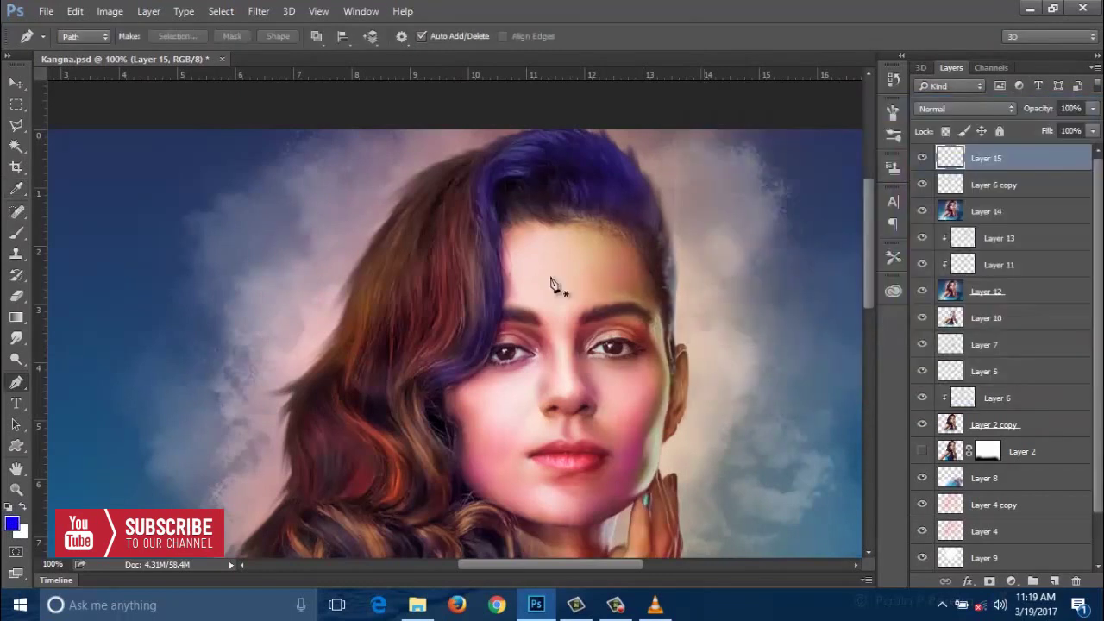
pyautogui.press('b')
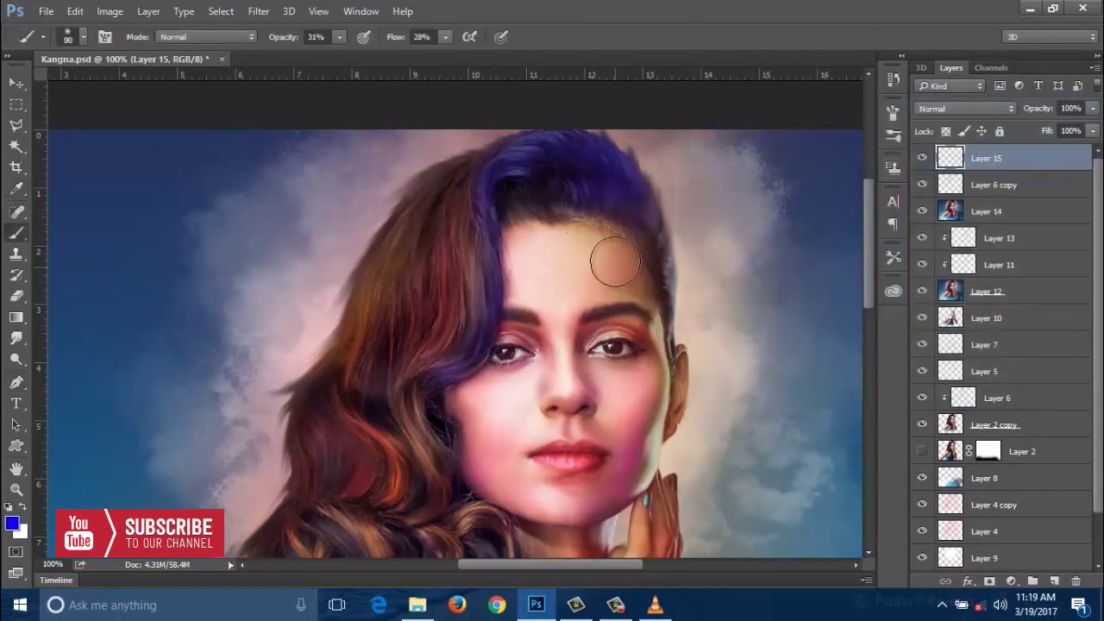
pyautogui.press('[')
pyautogui.press('[')
pyautogui.press('[')
pyautogui.press('[')
pyautogui.press('[')
pyautogui.press('[')
# Step: Draw a curved path up the hair and brush-stroke it in bright blue
pyautogui.click(17, 383)
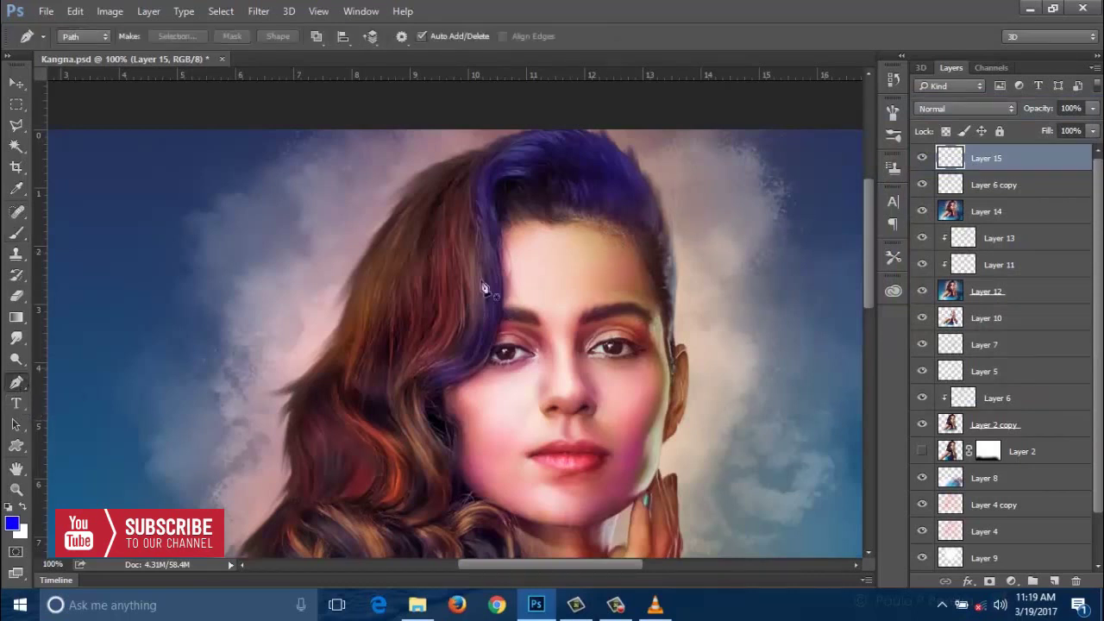
pyautogui.click(621, 219)
pyautogui.moveTo(611, 145); pyautogui.dragTo(580, 115)
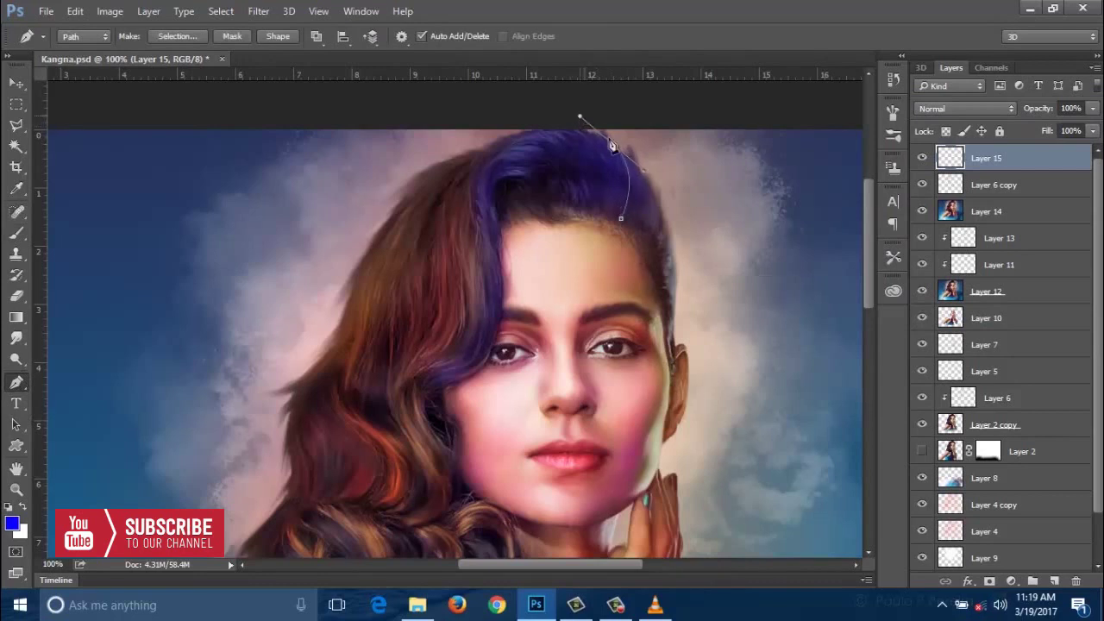
pyautogui.rightClick(629, 166)
pyautogui.click(657, 306)
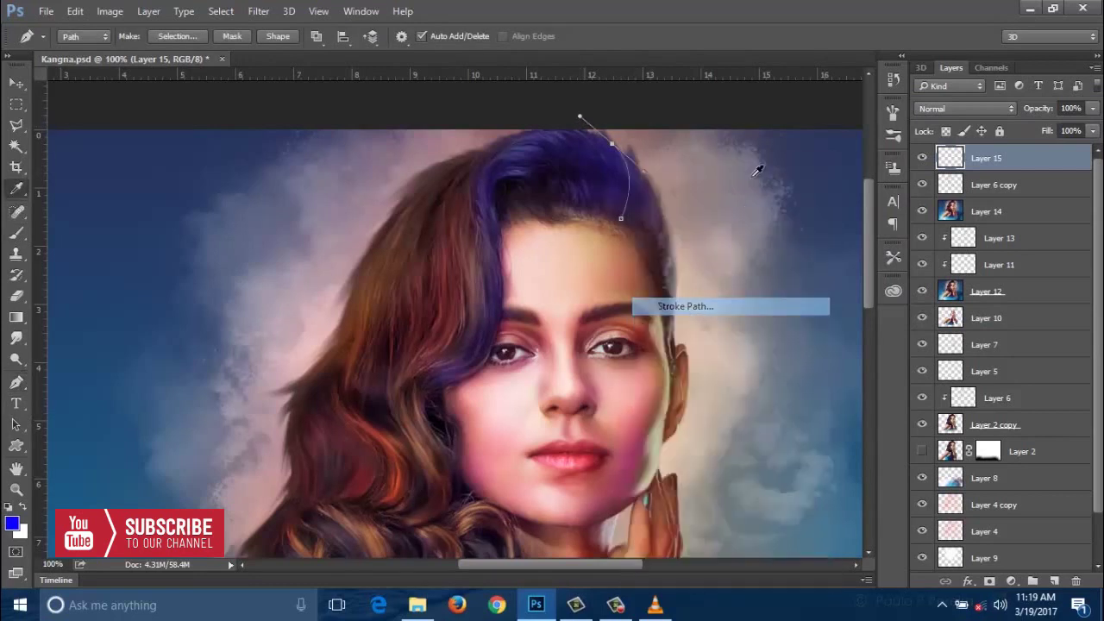
pyautogui.click(662, 205)
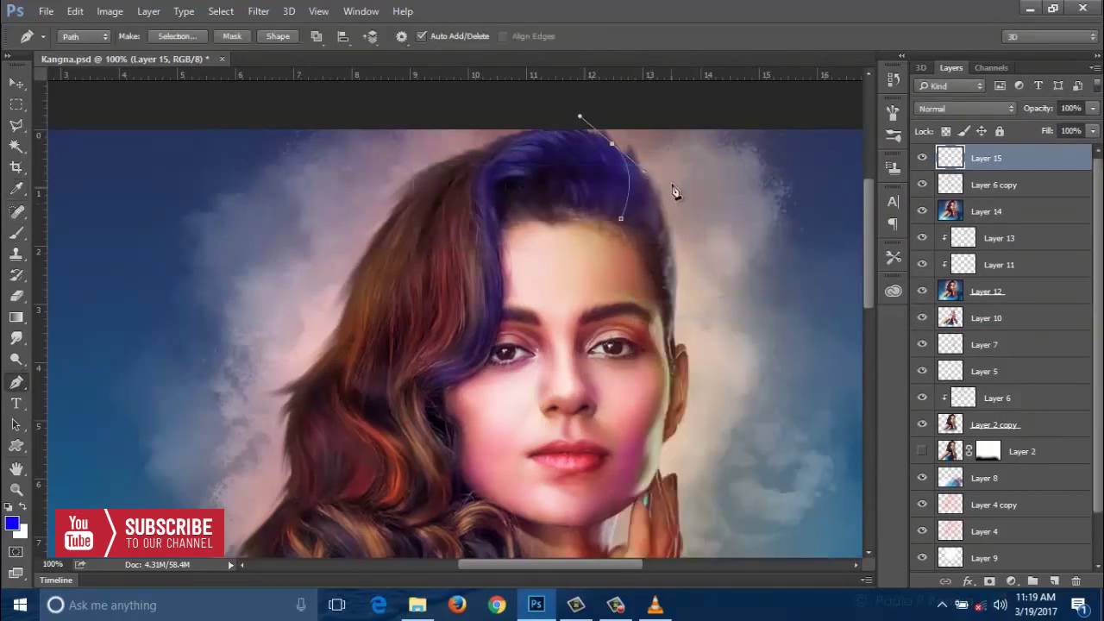
pyautogui.press('Return')
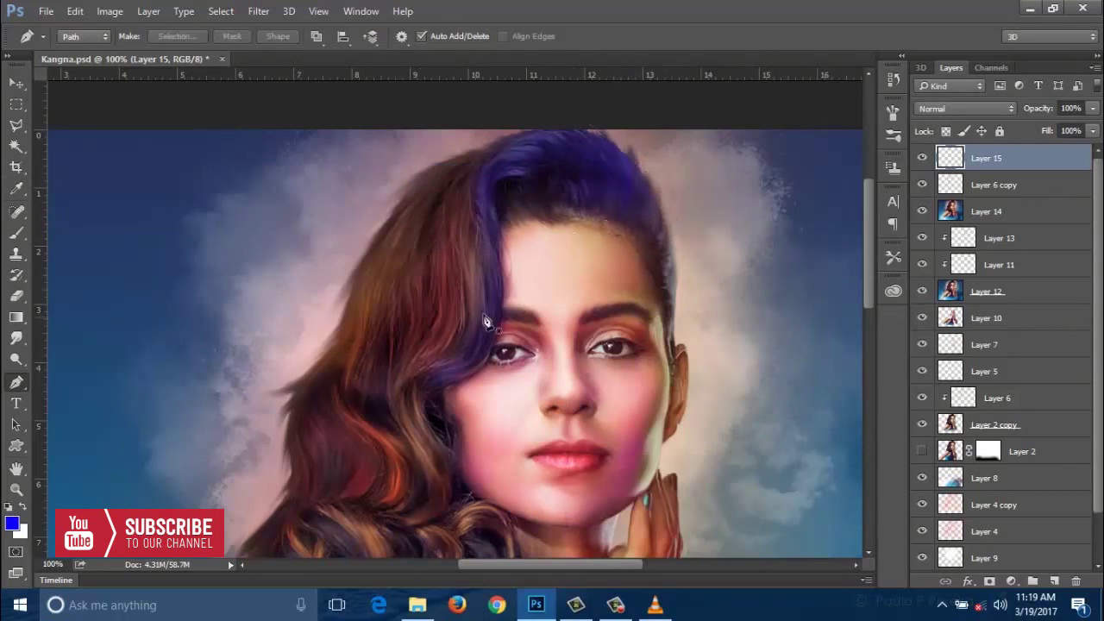
pyautogui.hotkey('ctrl', 'z')
pyautogui.press('Return')
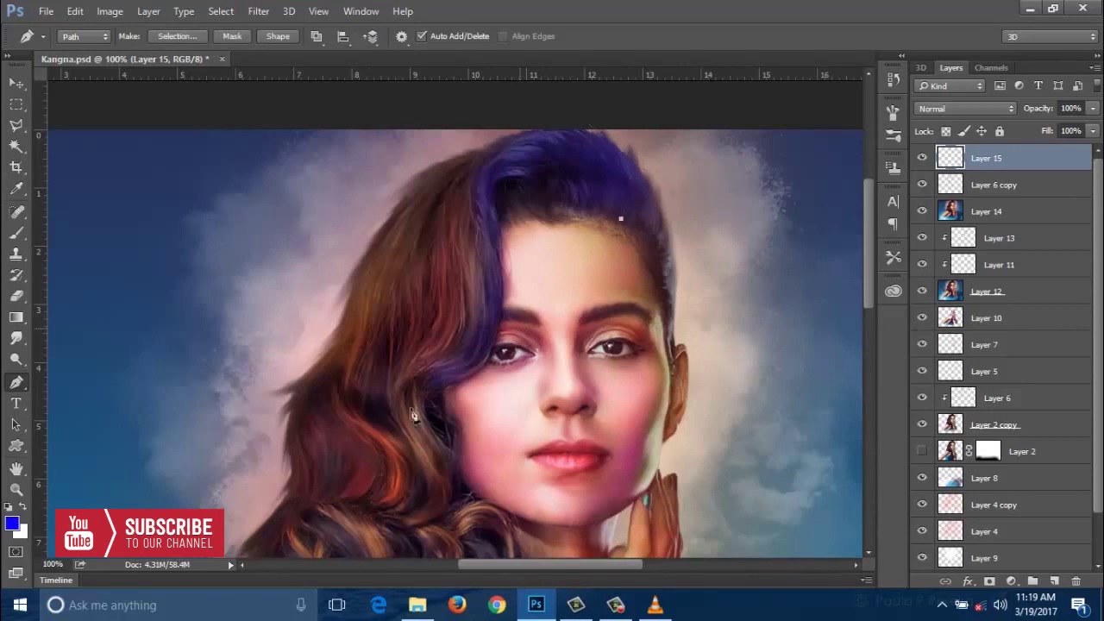
# Step: Switch to a darker blue and stroke another curved hair path with it
pyautogui.click(13, 524)
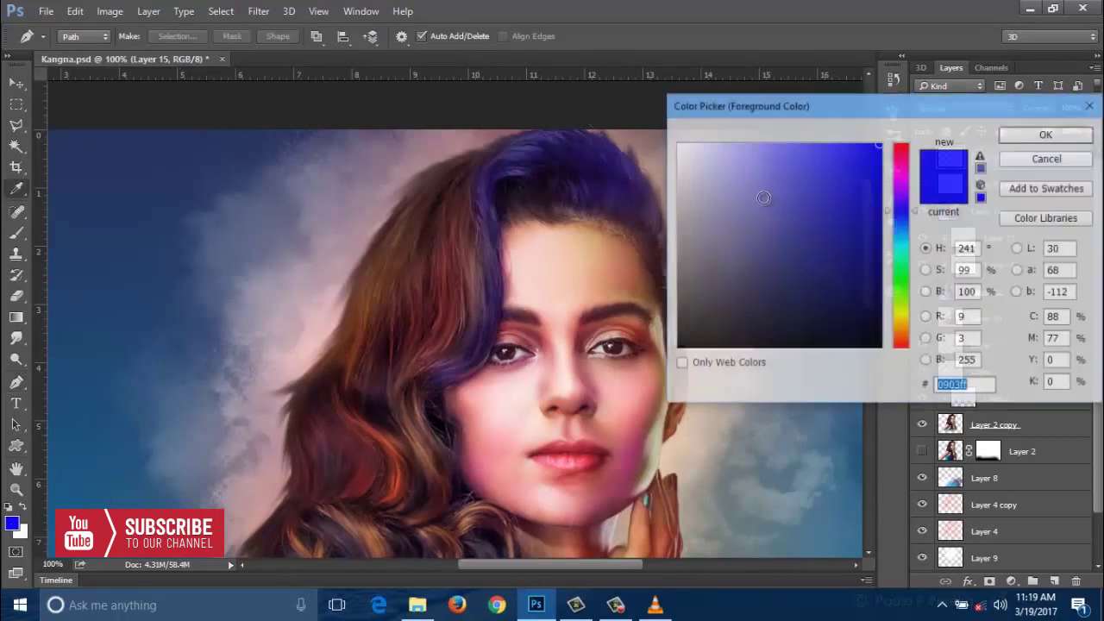
pyautogui.click(874, 204)
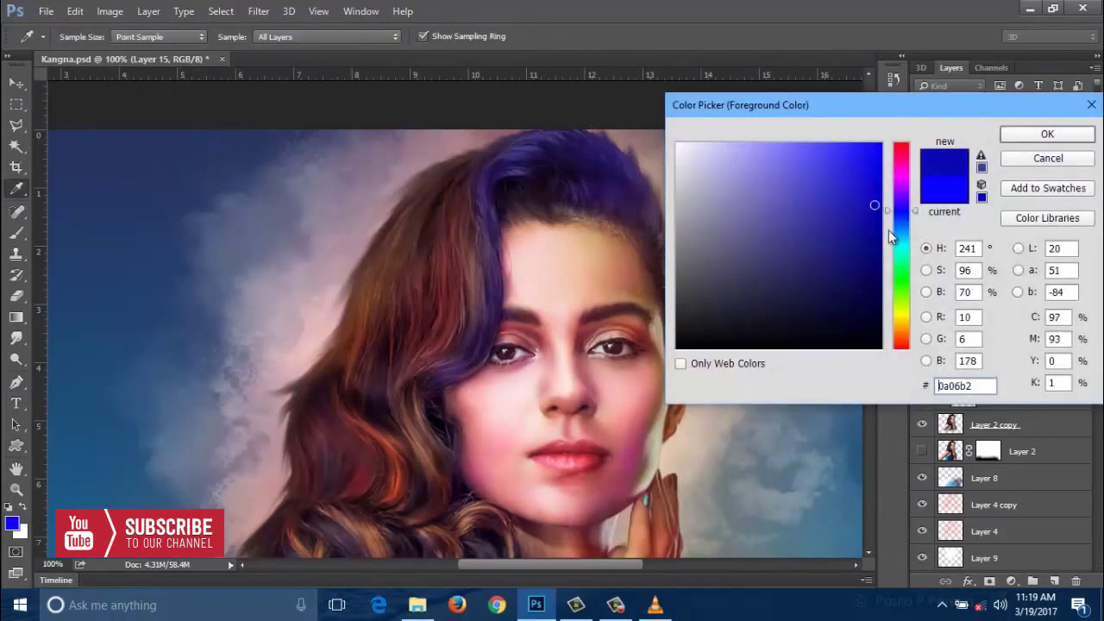
pyautogui.click(1035, 133)
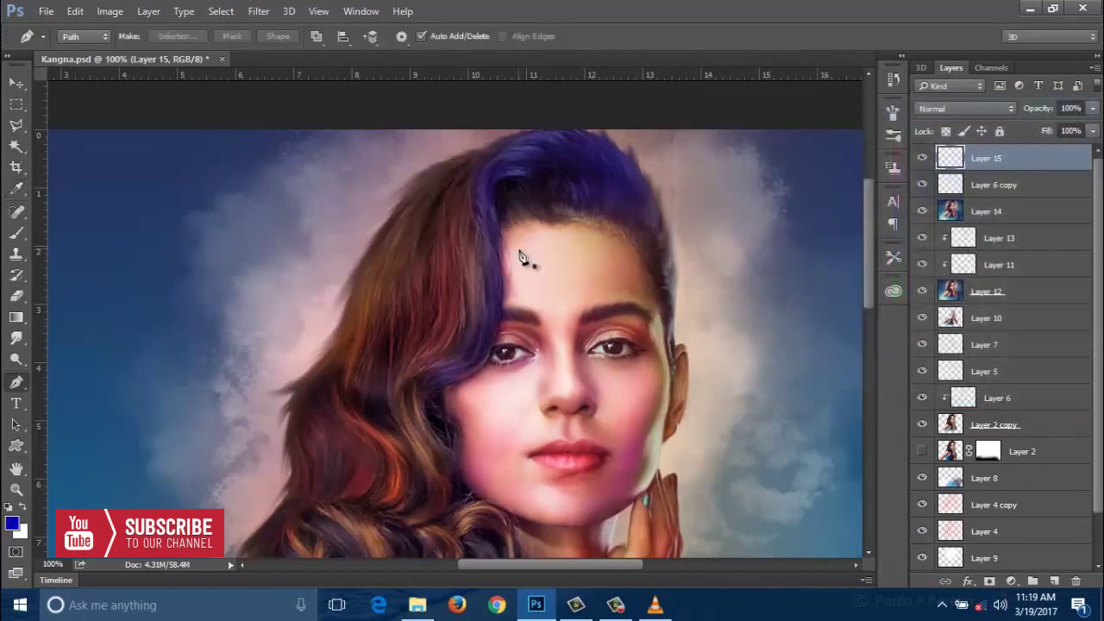
pyautogui.click(626, 219)
pyautogui.moveTo(618, 147); pyautogui.dragTo(593, 125)
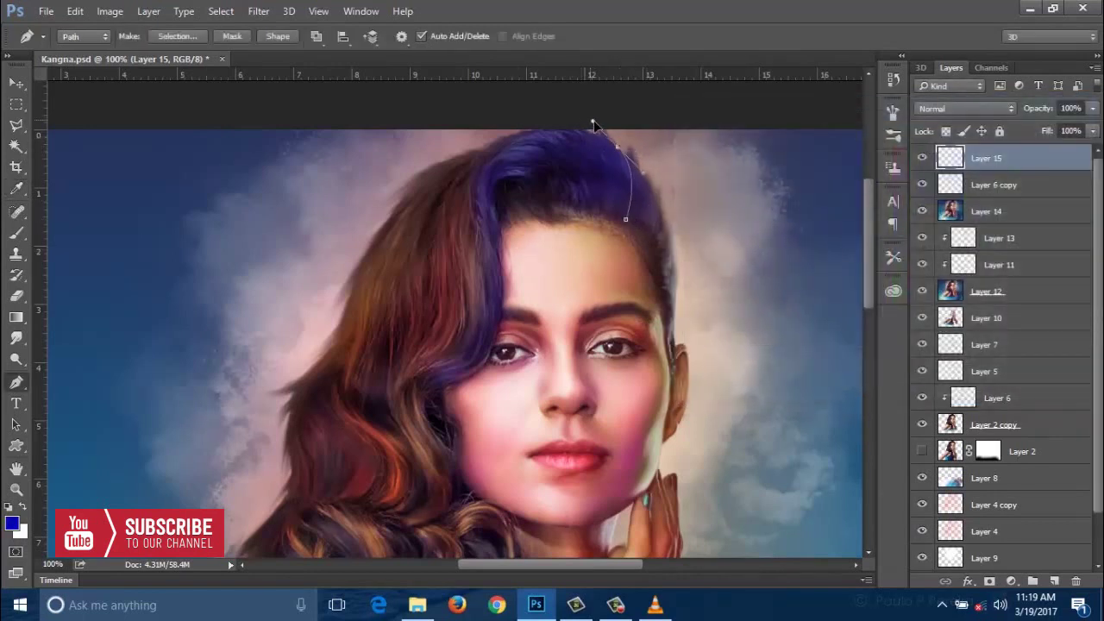
pyautogui.rightClick(628, 185)
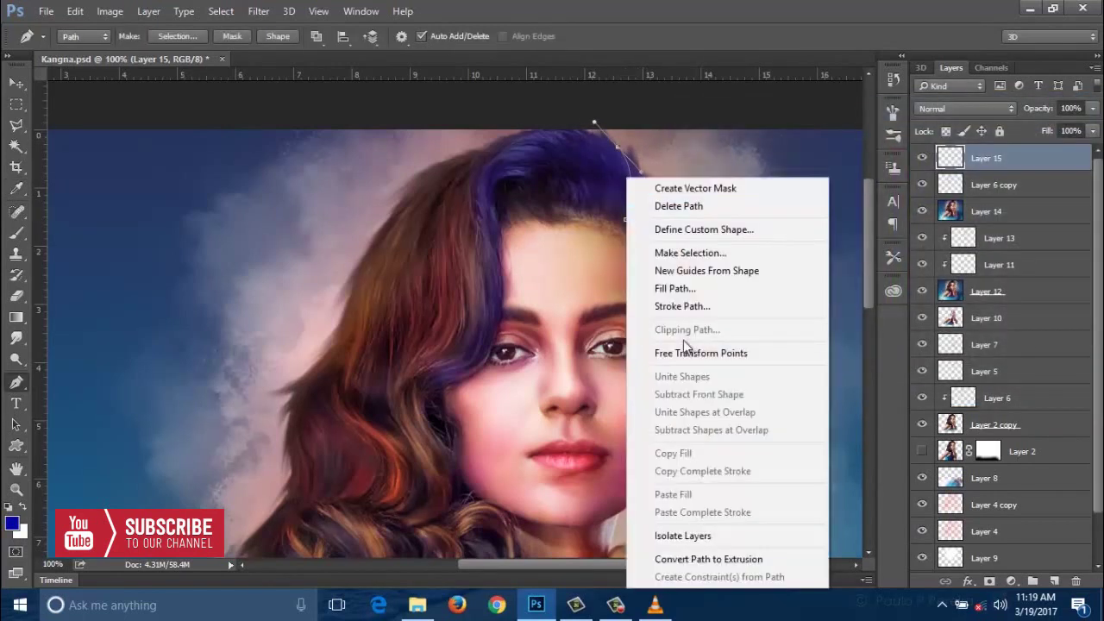
pyautogui.click(685, 329)
pyautogui.click(662, 207)
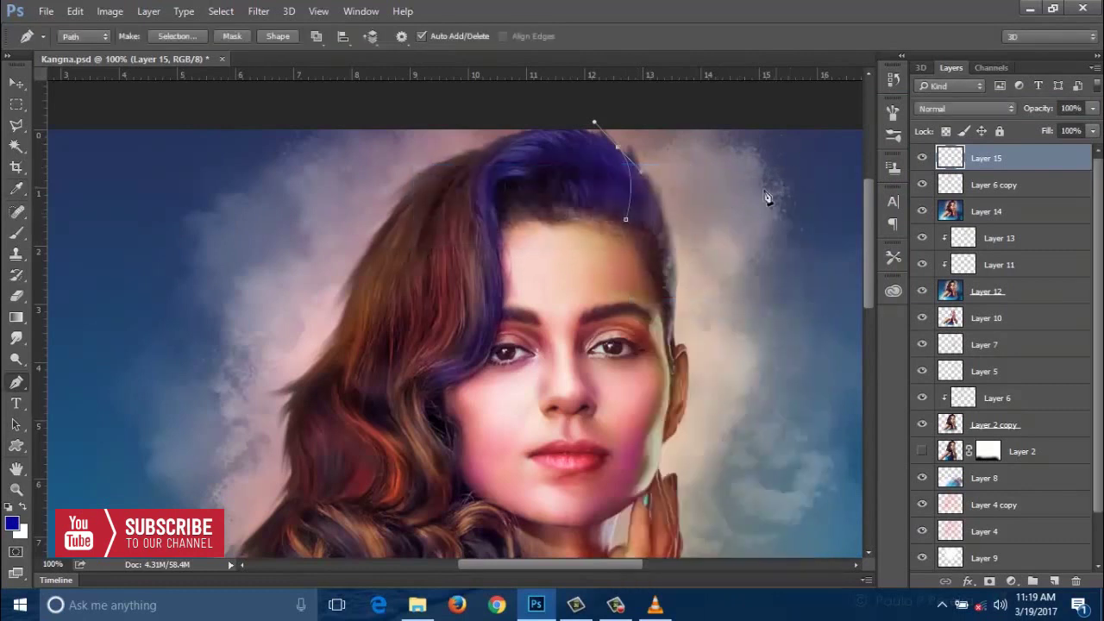
pyautogui.press('Return')
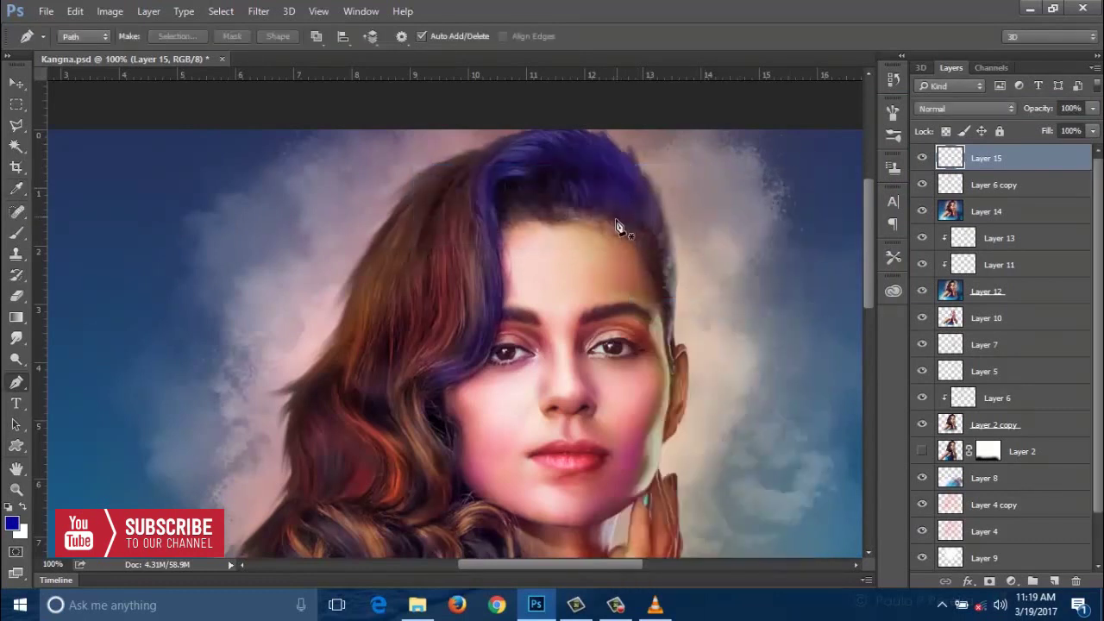
# Step: Draw and brush-stroke one more blue hair-strand path
pyautogui.click(616, 221)
pyautogui.moveTo(616, 154); pyautogui.dragTo(636, 188)
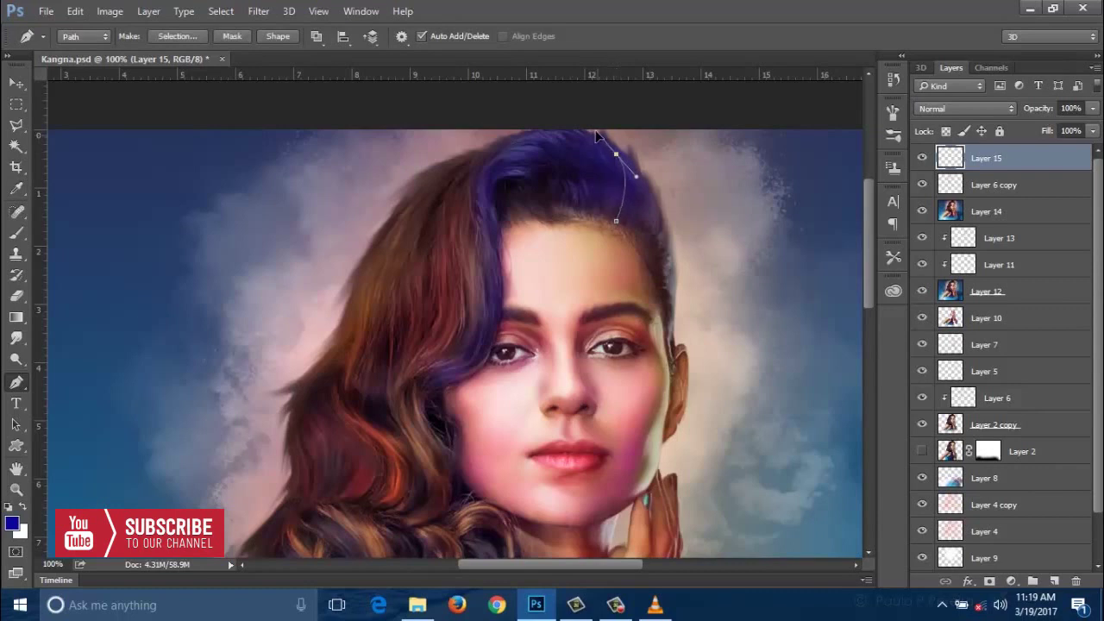
pyautogui.rightClick(630, 188)
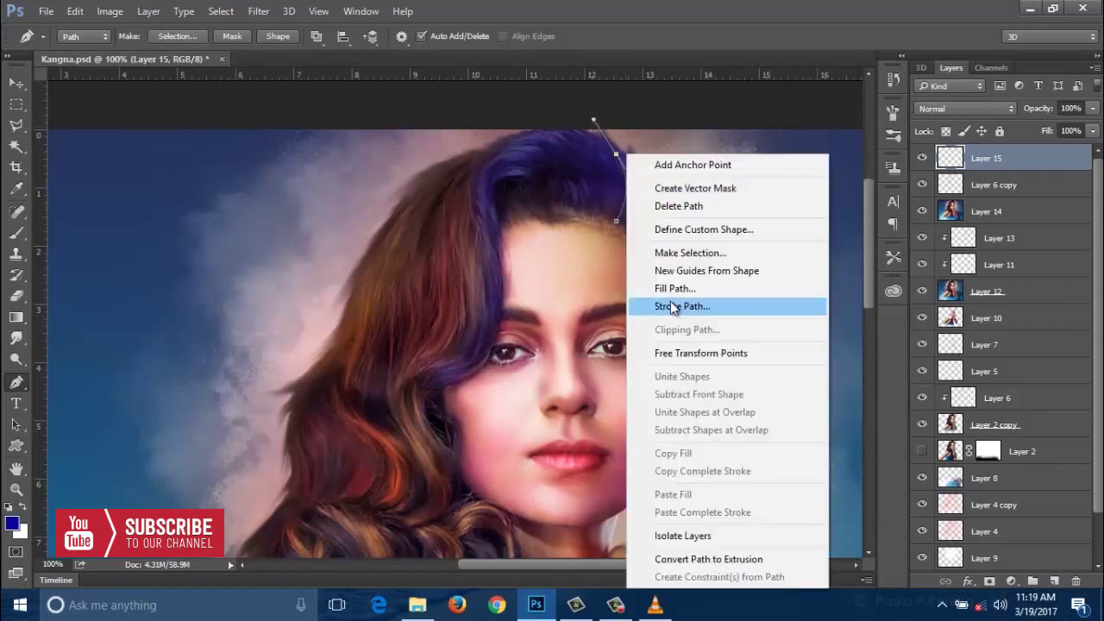
pyautogui.click(677, 307)
pyautogui.click(660, 203)
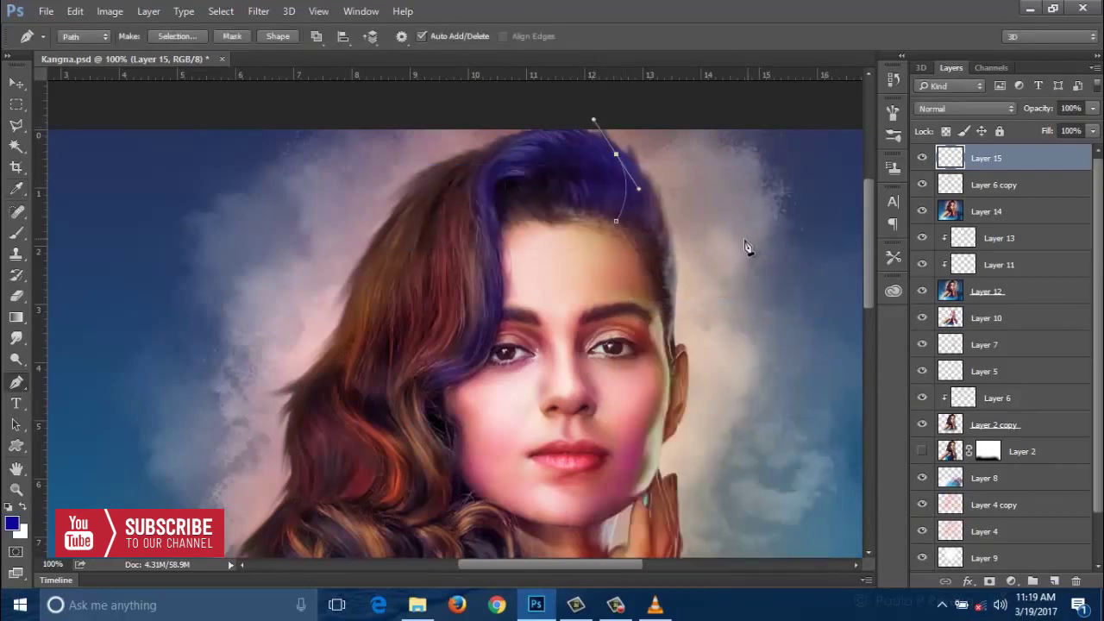
pyautogui.press('Return')
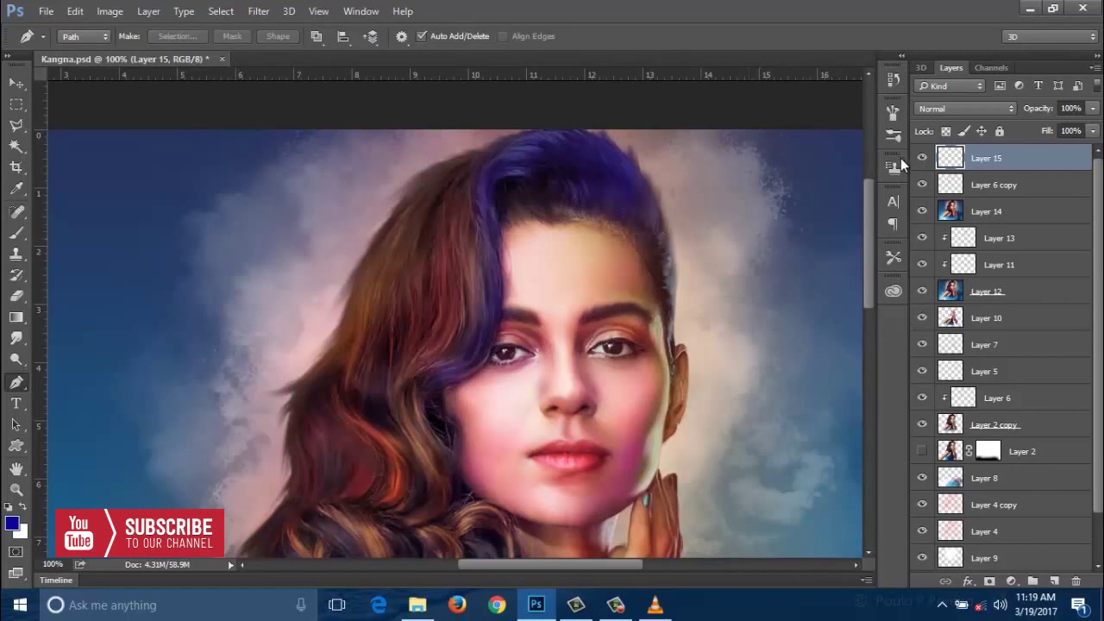
# Step: Compare Layer 15 on and off, then delete it
pyautogui.click(922, 159)
pyautogui.click(922, 159)
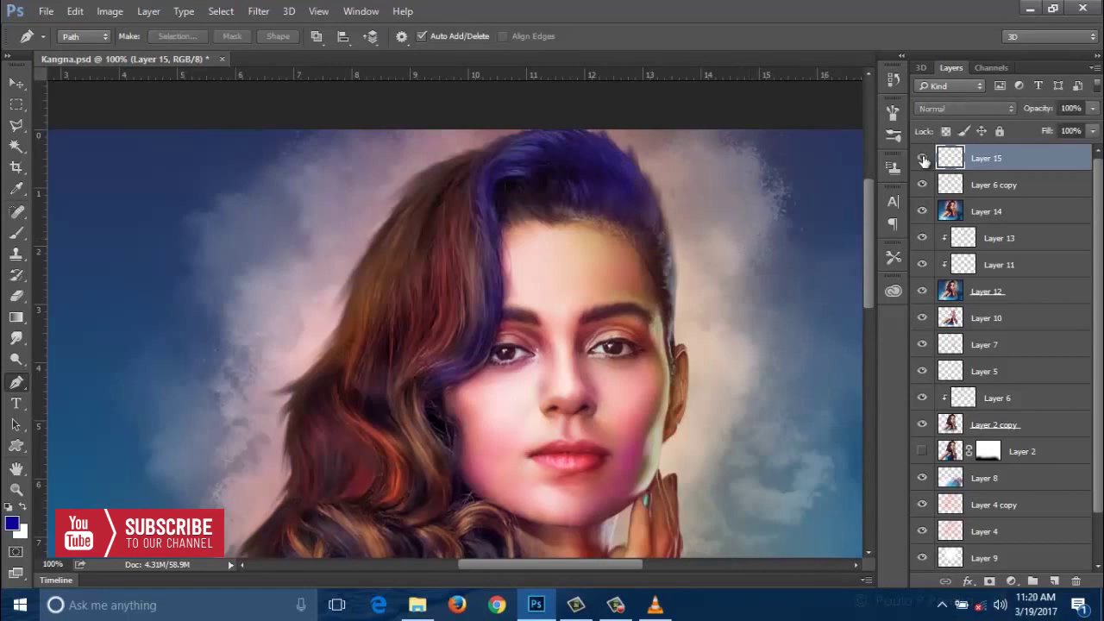
pyautogui.press('Delete')
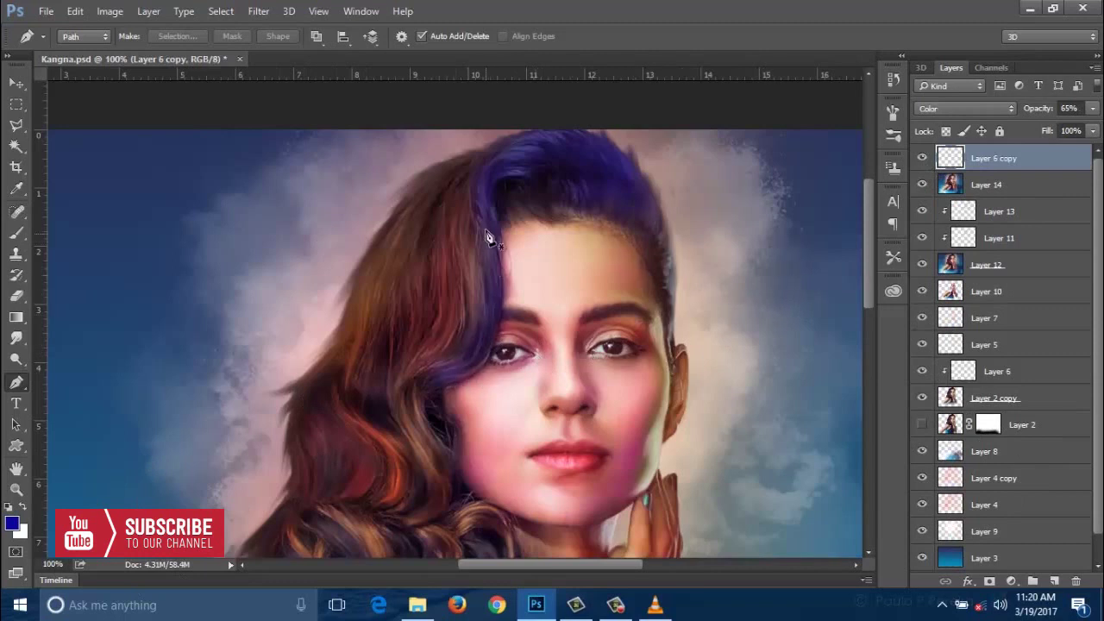
# Step: Begin a new curved pen path along the hair strand beside the left eye
pyautogui.click(465, 210)
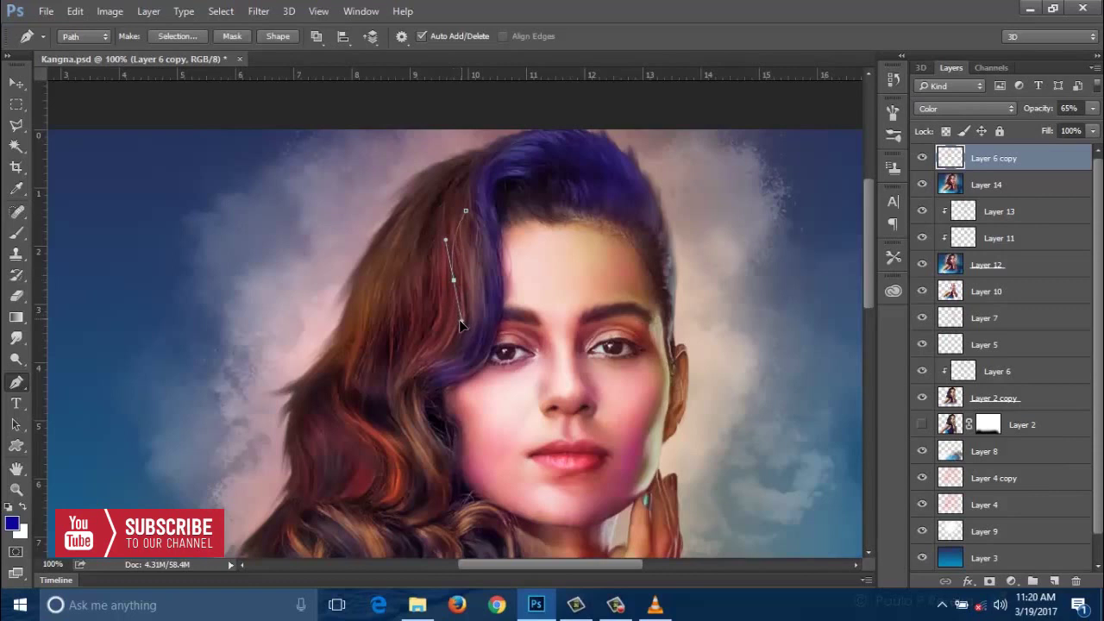
pyautogui.moveTo(459, 323); pyautogui.dragTo(462, 311)
pyautogui.moveTo(443, 350); pyautogui.dragTo(407, 369)
# Step: Finish the strand path's last anchor and set the foreground colour to dark red 980404
pyautogui.keyDown('alt'); pyautogui.click(444, 352); pyautogui.keyUp('alt')
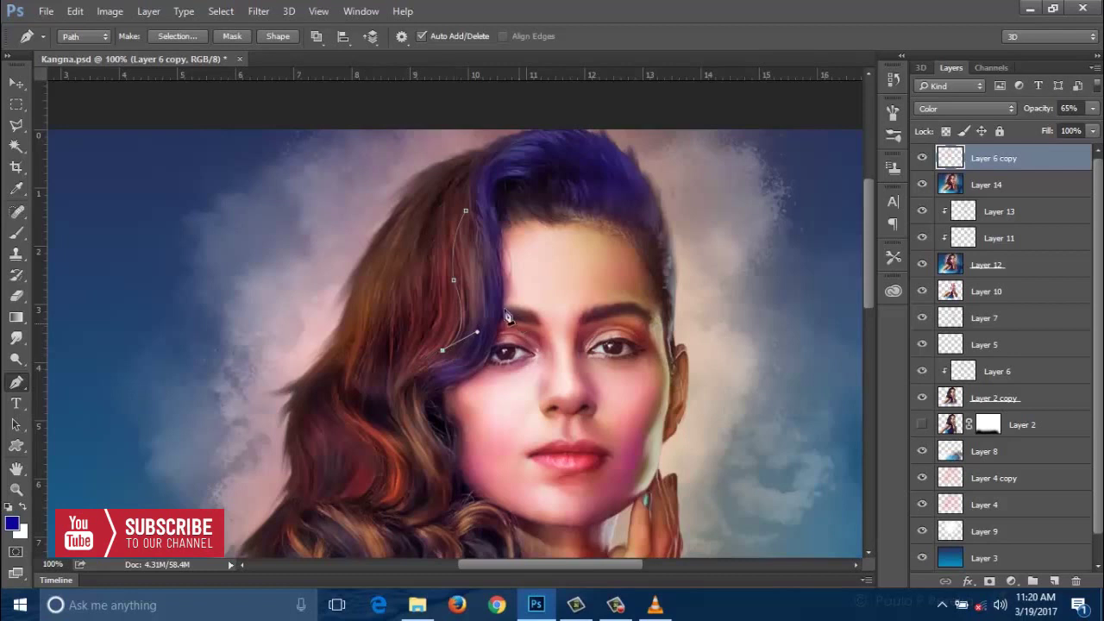
pyautogui.click(14, 523)
pyautogui.click(902, 348)
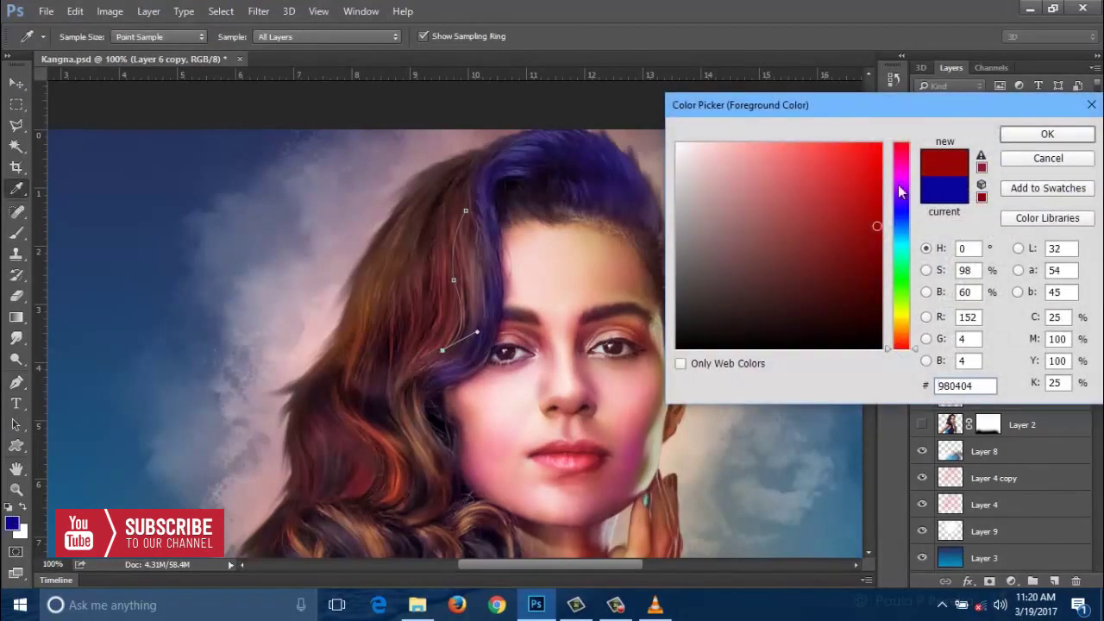
pyautogui.click(1047, 133)
# Step: Brush-stroke the strand path in red, check it, then undo and extend the path
pyautogui.rightClick(458, 306)
pyautogui.click(522, 306)
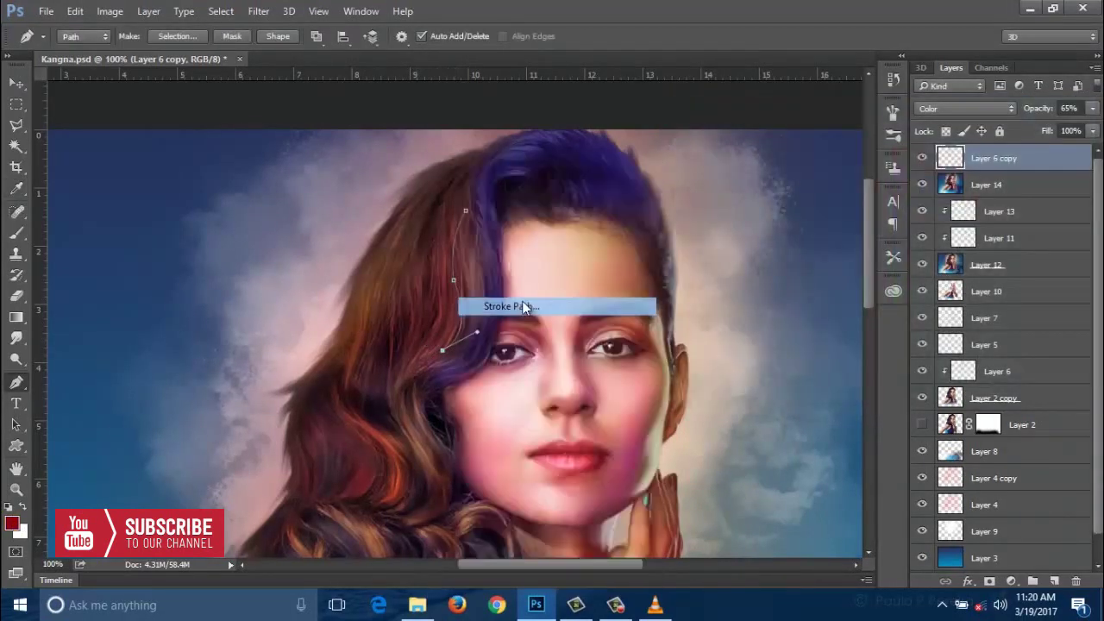
pyautogui.click(664, 206)
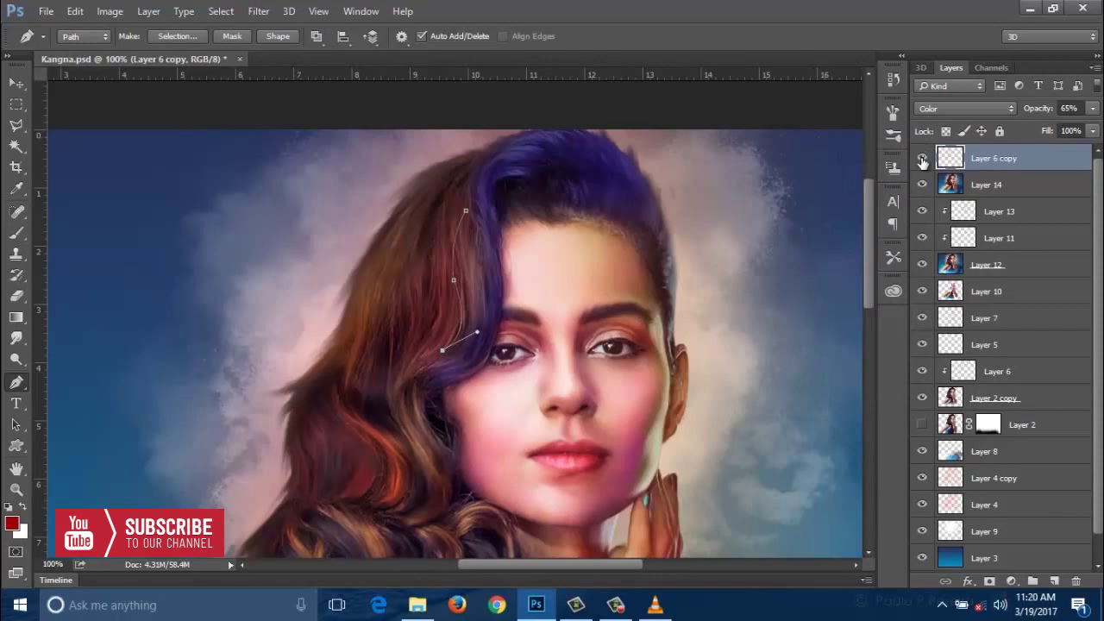
pyautogui.click(922, 159)
pyautogui.click(922, 159)
pyautogui.hotkey('ctrl', 'alt', 'z')
pyautogui.hotkey('ctrl', 'alt', 'z')
pyautogui.hotkey('ctrl', 'alt', 'z')
pyautogui.moveTo(435, 355); pyautogui.dragTo(396, 377)
# Step: Add a new Layer 15 and brush-stroke the extended strand path on it in red
pyautogui.click(1054, 582)
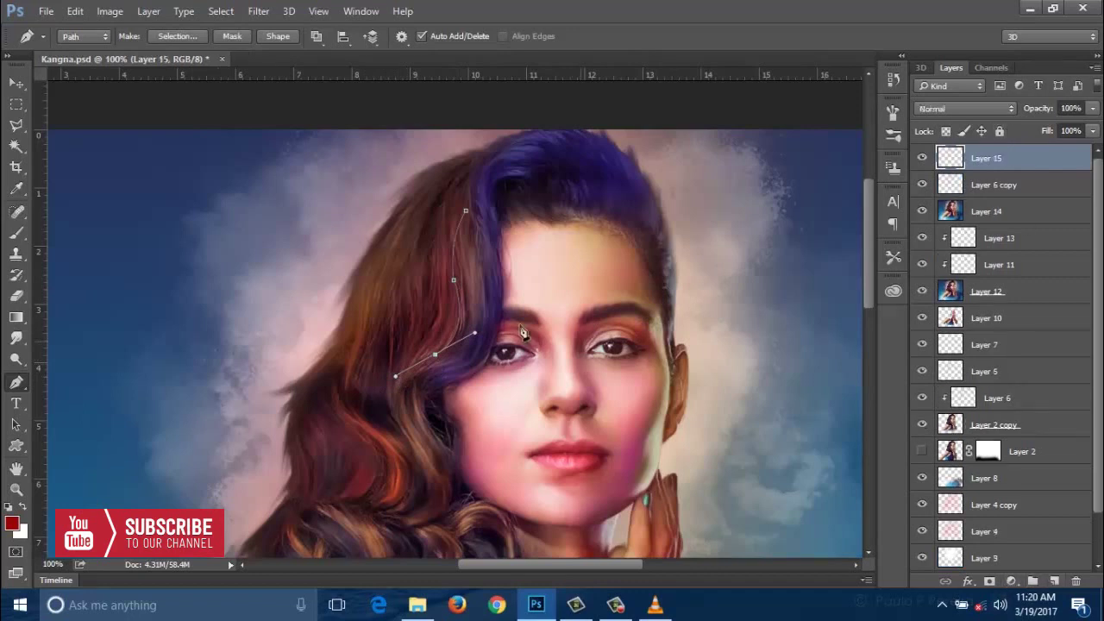
pyautogui.rightClick(453, 296)
pyautogui.click(510, 305)
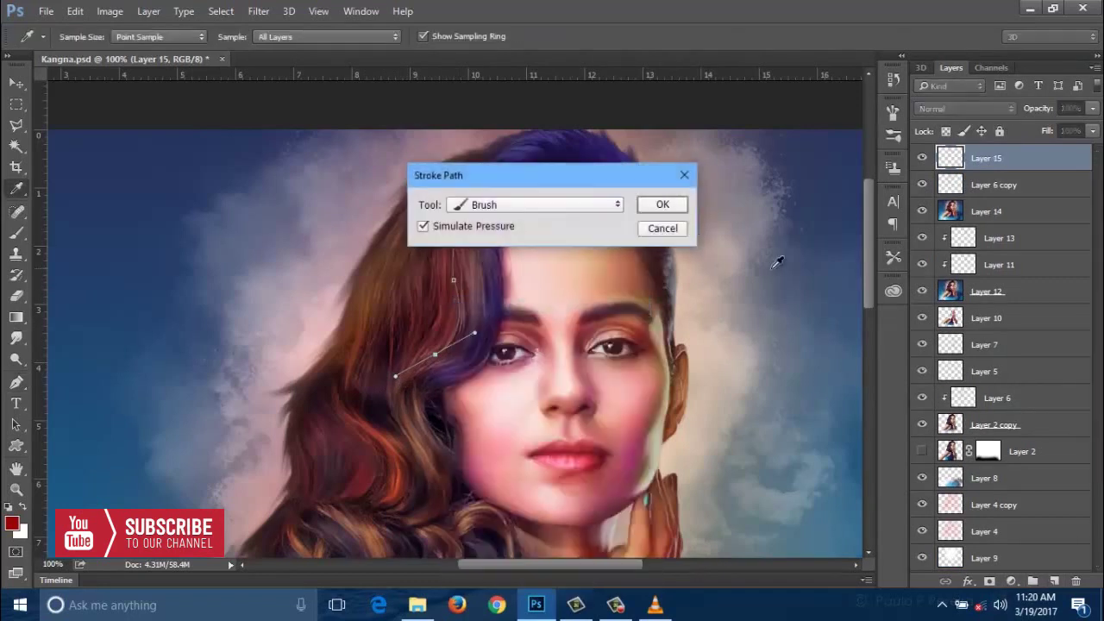
pyautogui.click(662, 206)
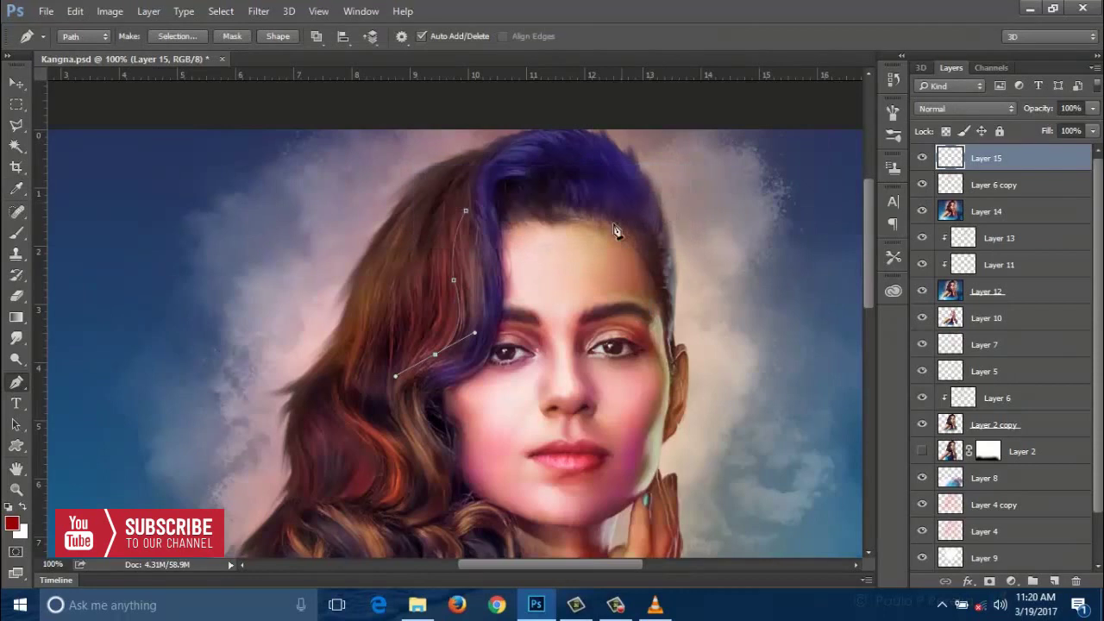
pyautogui.press('Return')
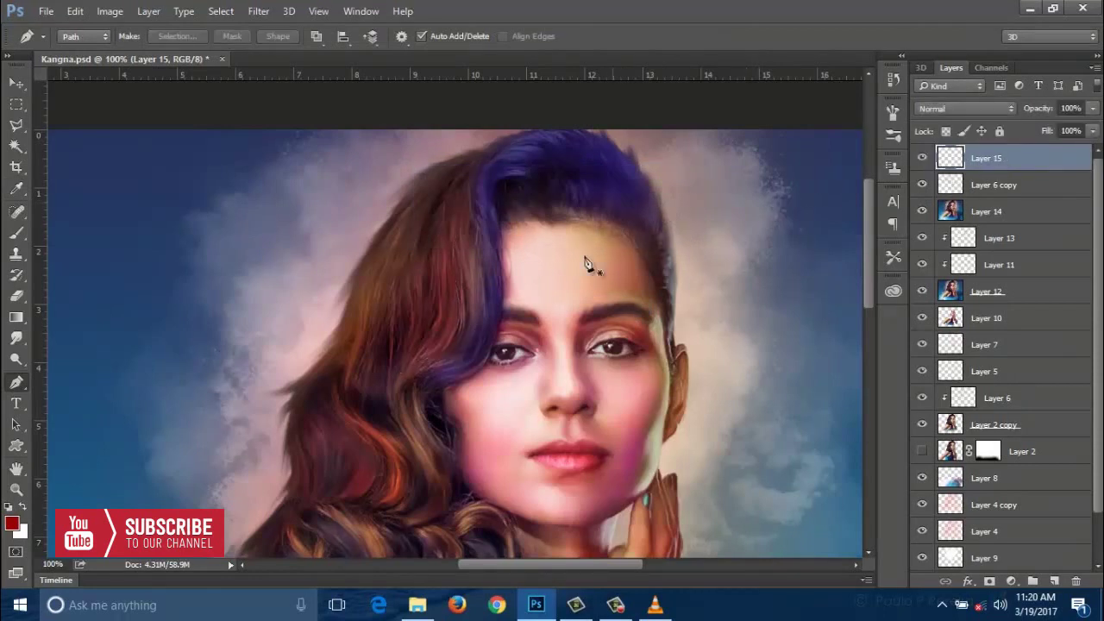
# Step: Enlarge the brush to size 30 and stroke another hair-strand path in red
pyautogui.press('b')
pyautogui.press(']')
pyautogui.press(']')
pyautogui.press(']')
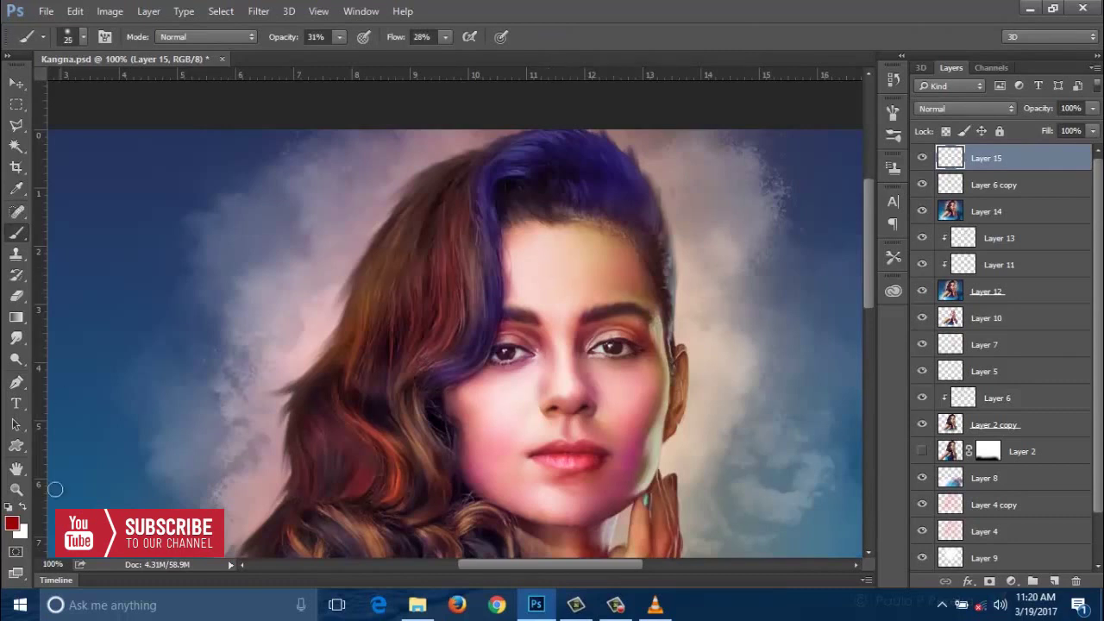
pyautogui.press('p')
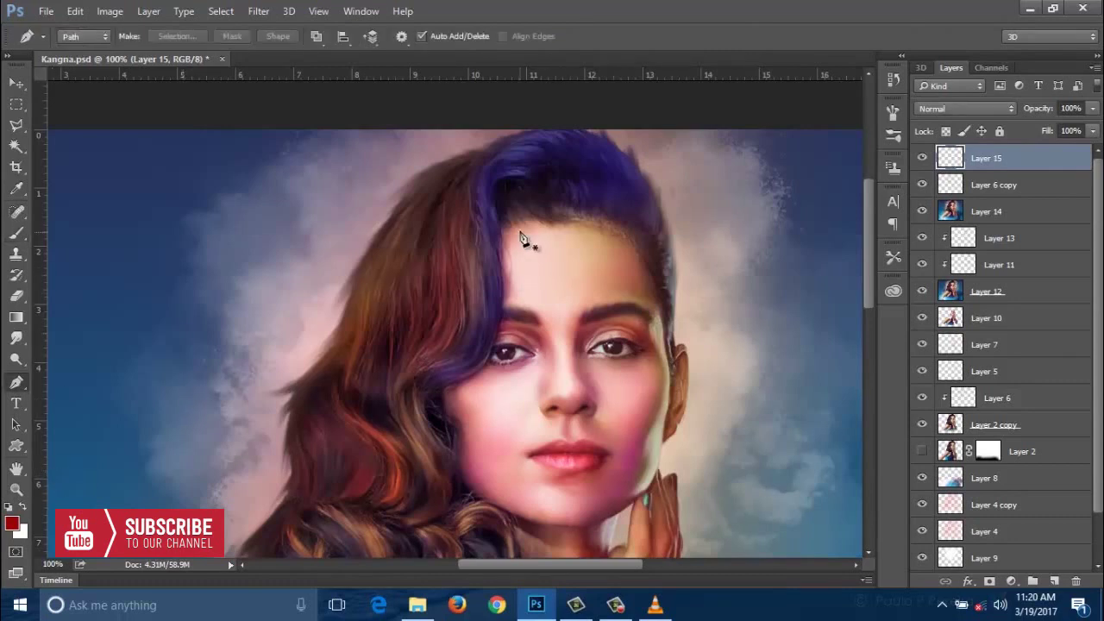
pyautogui.click(469, 209)
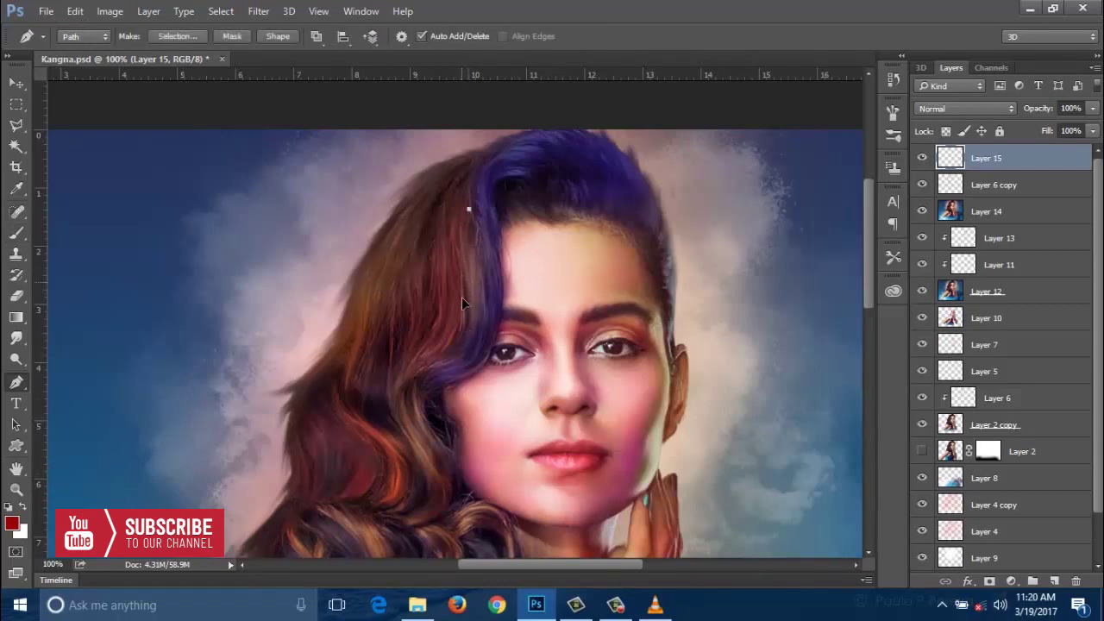
pyautogui.moveTo(471, 333); pyautogui.dragTo(464, 293)
pyautogui.rightClick(464, 295)
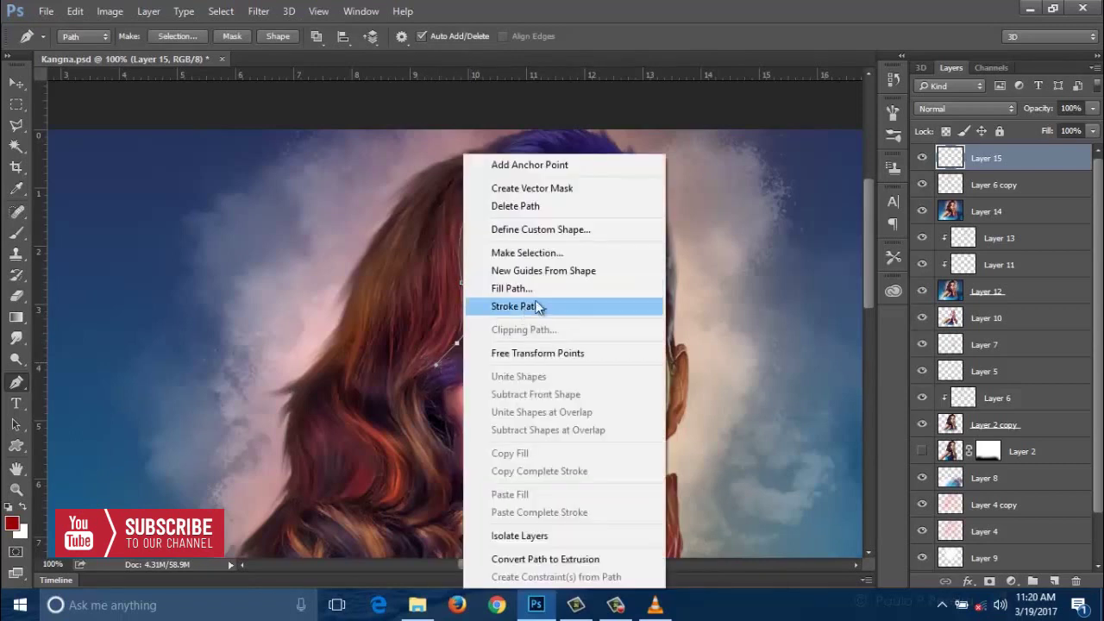
pyautogui.click(537, 307)
pyautogui.click(660, 202)
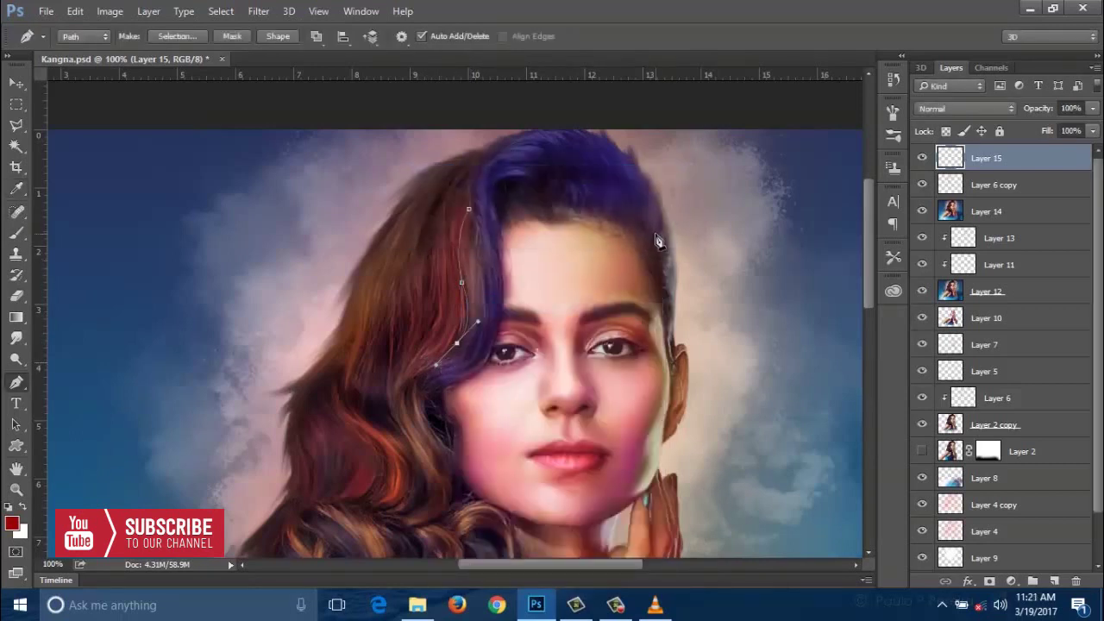
pyautogui.press('Return')
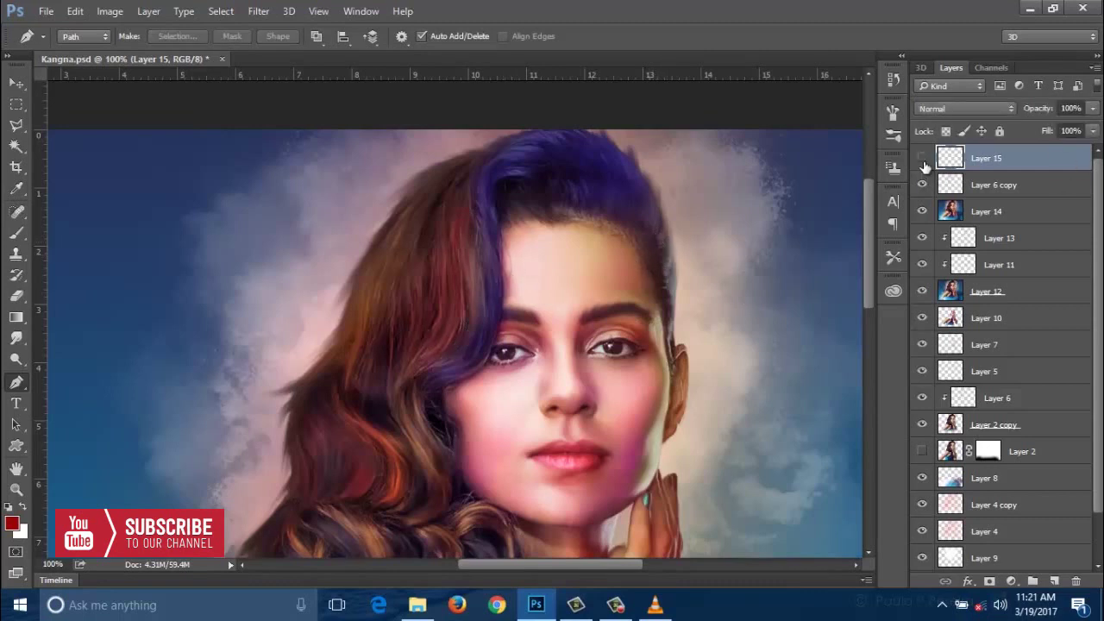
# Step: Draw a curved path along another left-side strand and stroke it in red
pyautogui.hotkey('ctrl', '-')
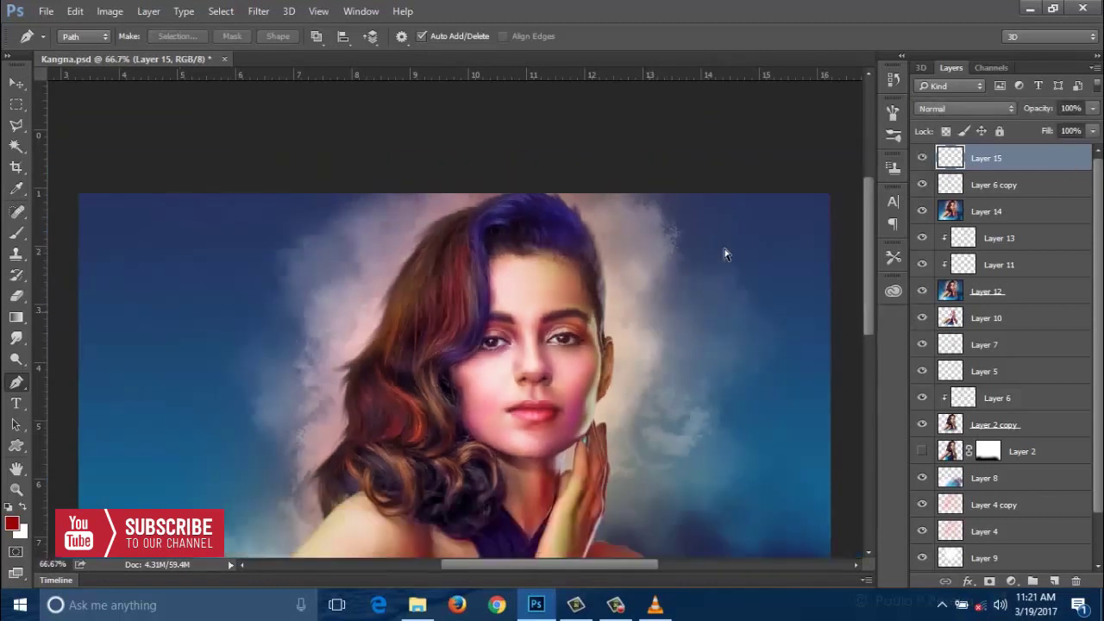
pyautogui.hotkey('ctrl', '-')
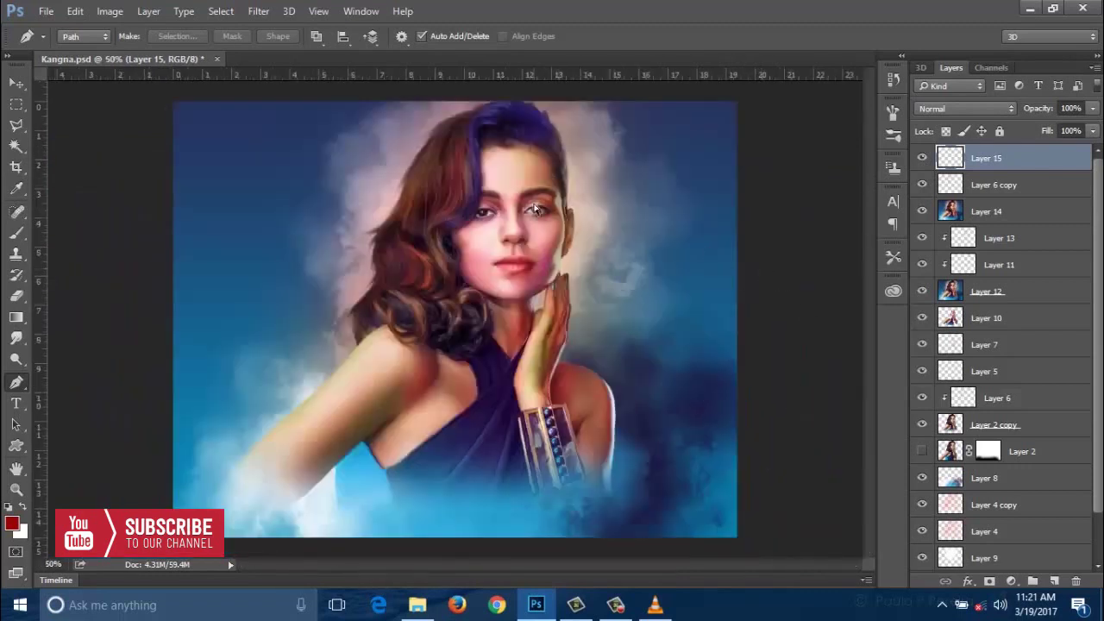
pyautogui.hotkey('ctrl', '+')
pyautogui.moveTo(492, 138); pyautogui.dragTo(546, 329)
pyautogui.hotkey('ctrl', '+')
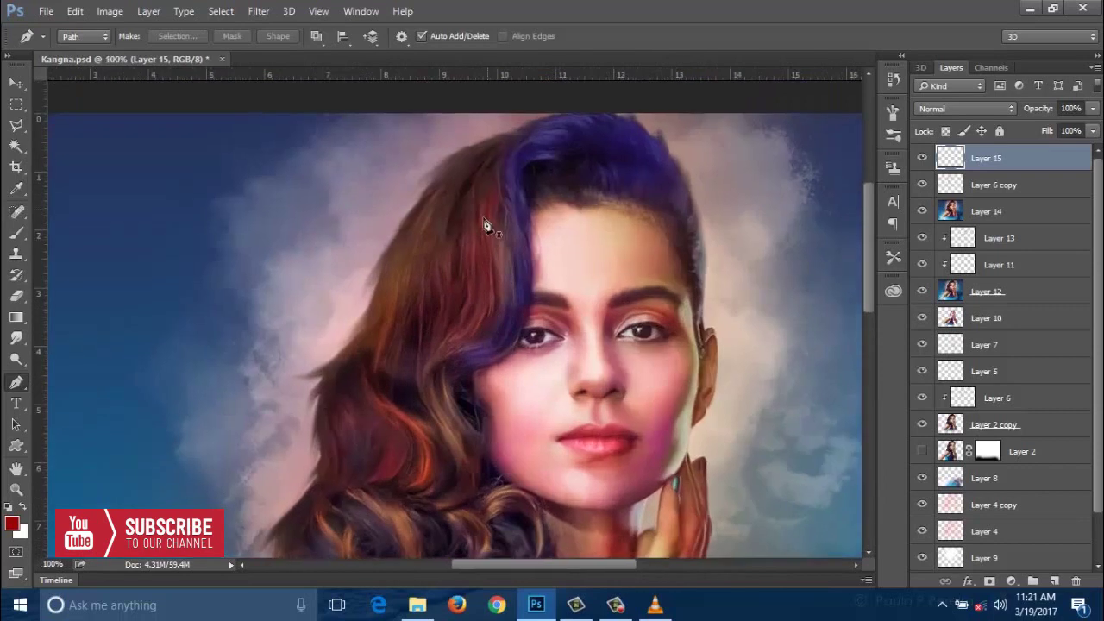
pyautogui.moveTo(455, 331); pyautogui.dragTo(424, 377)
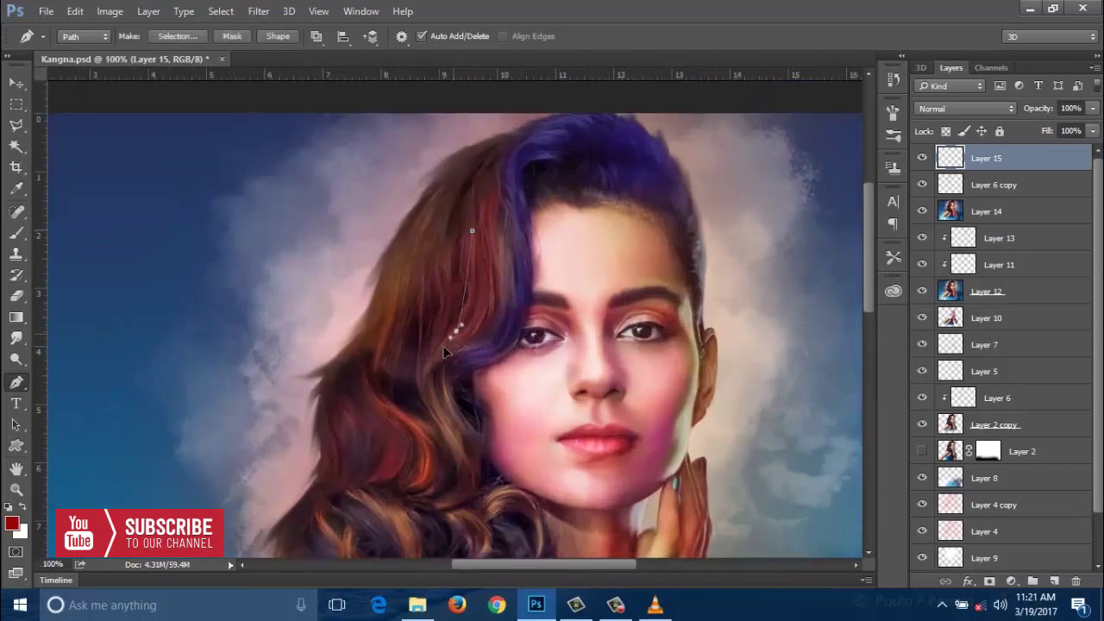
pyautogui.rightClick(471, 287)
pyautogui.click(595, 305)
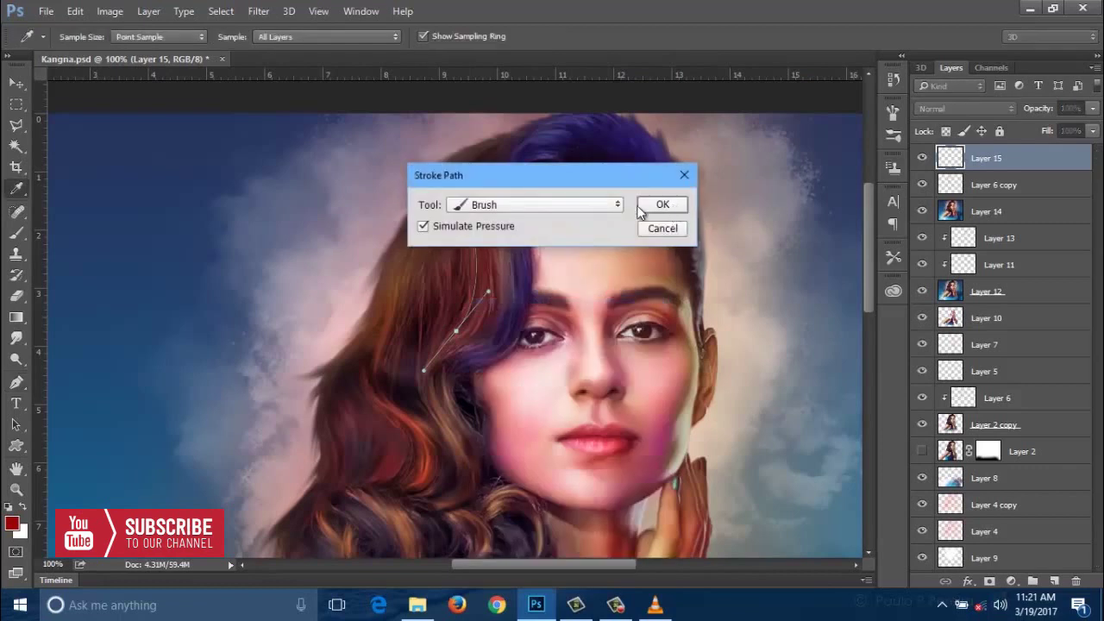
pyautogui.click(663, 205)
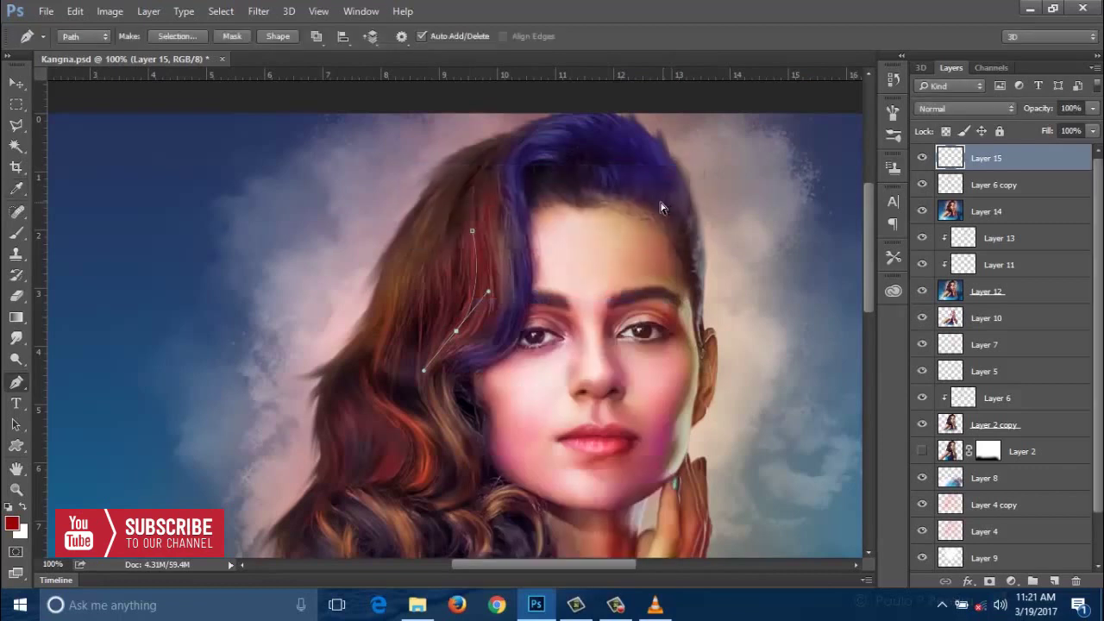
pyautogui.press('Return')
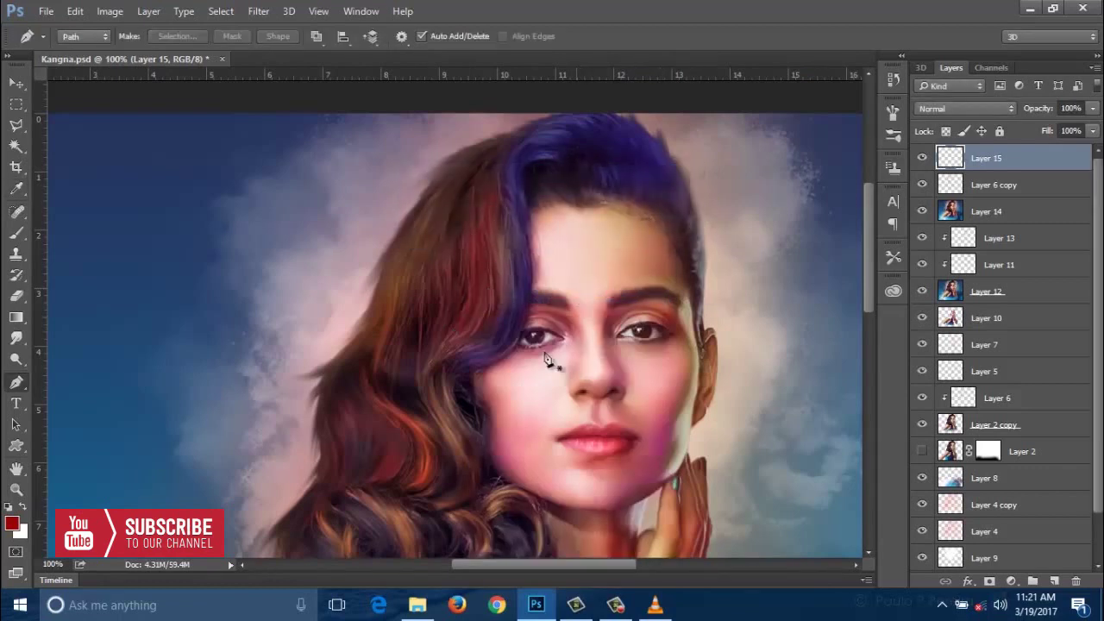
# Step: Begin a new curved path from beside the eye up along the purple hair
pyautogui.click(461, 367)
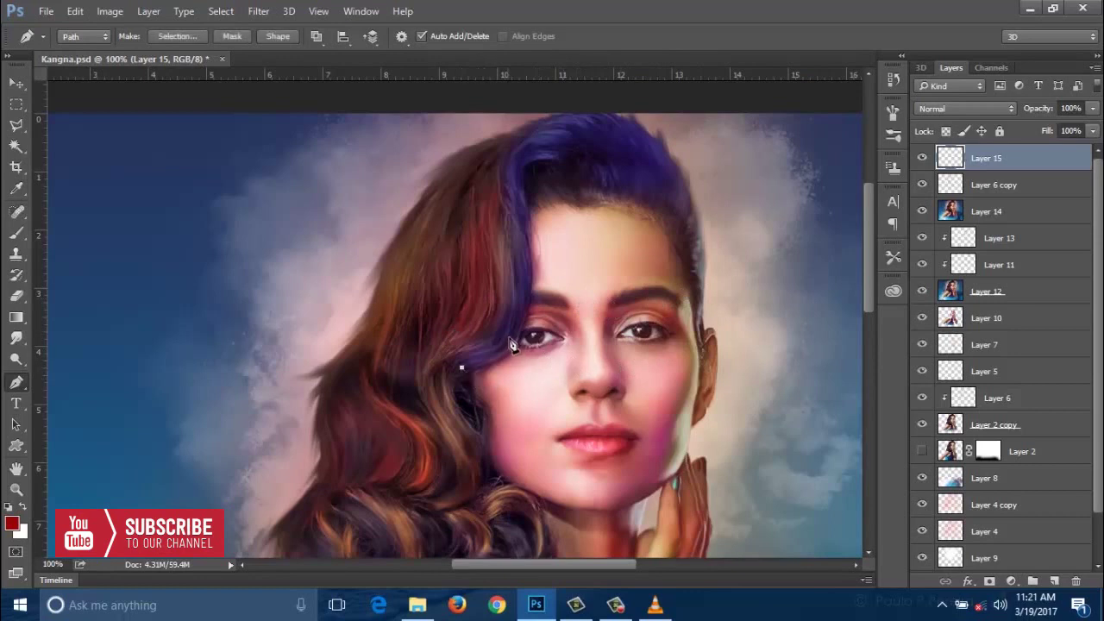
pyautogui.moveTo(512, 321); pyautogui.dragTo(516, 290)
pyautogui.click(515, 178)
# Step: Extend and reshape the pen path's curve across the top of the hair
pyautogui.scroll(2, 489, 112)
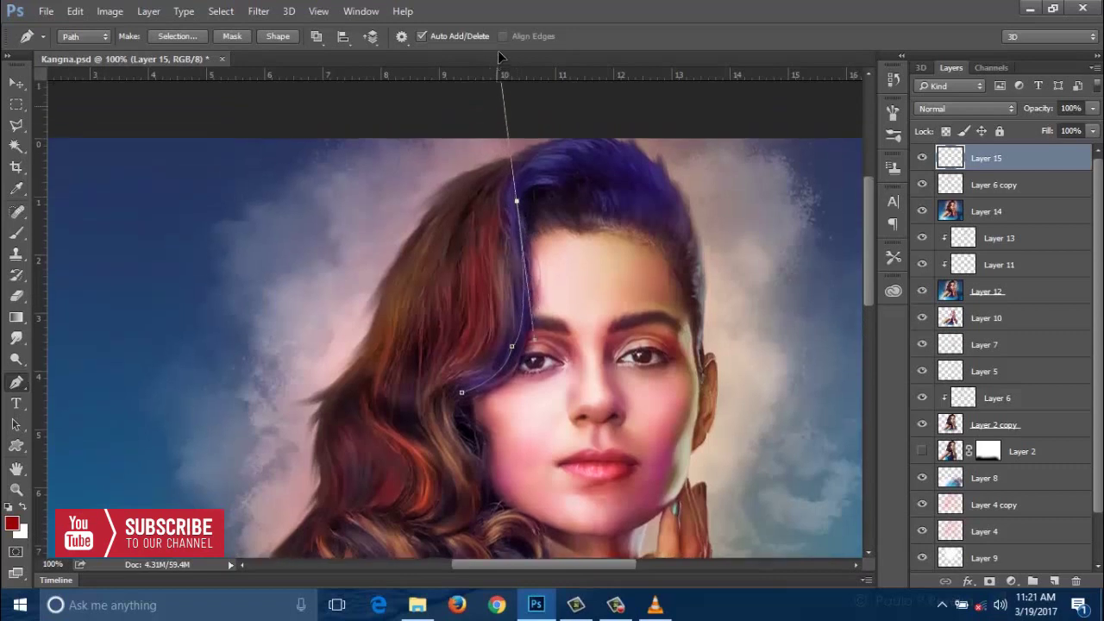
pyautogui.scroll(3, 518, 135)
pyautogui.moveTo(479, 252); pyautogui.dragTo(484, 251)
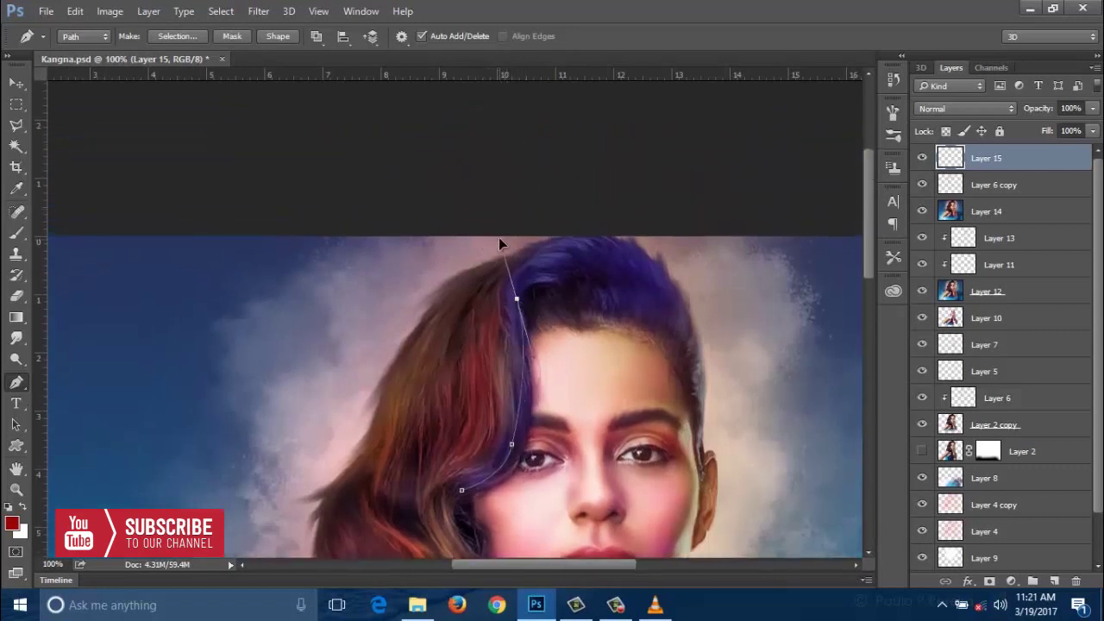
pyautogui.moveTo(516, 299); pyautogui.dragTo(515, 340)
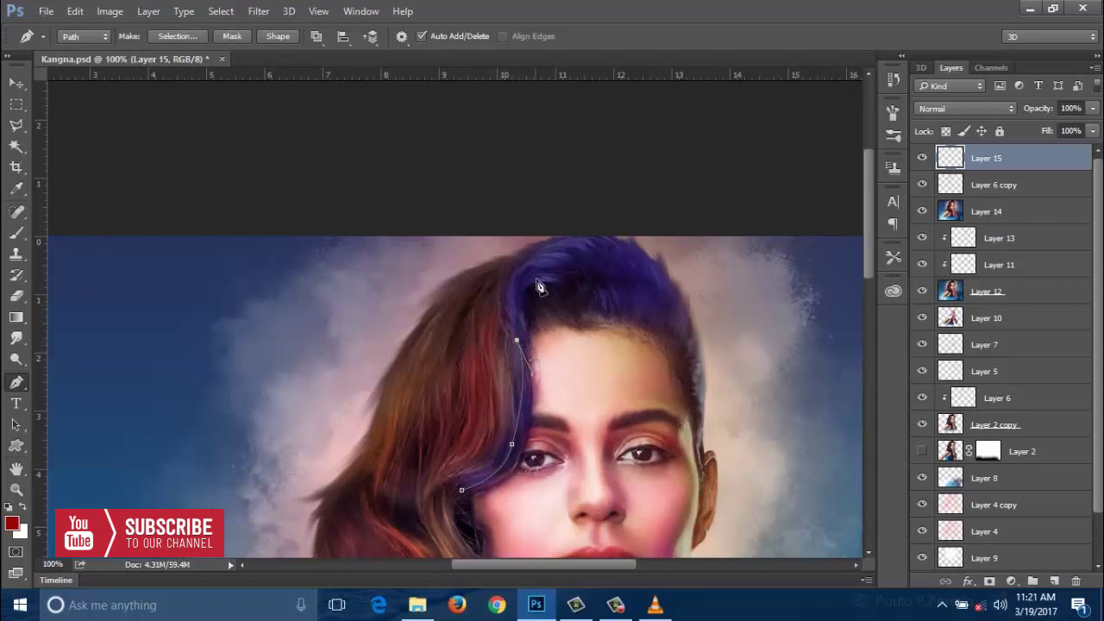
pyautogui.moveTo(556, 265)
pyautogui.mouseDown()
pyautogui.moveTo(607, 263)
pyautogui.moveTo(619, 277)
pyautogui.mouseUp()
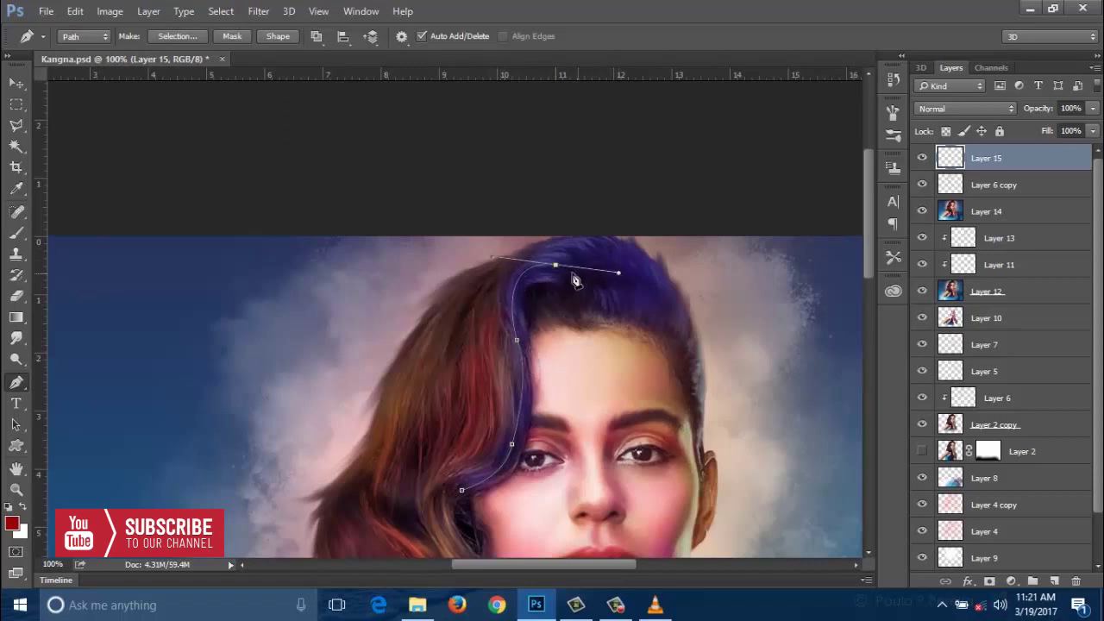
# Step: Set the foreground colour to a dark violet-blue
pyautogui.click(12, 524)
pyautogui.moveTo(901, 234); pyautogui.dragTo(900, 202)
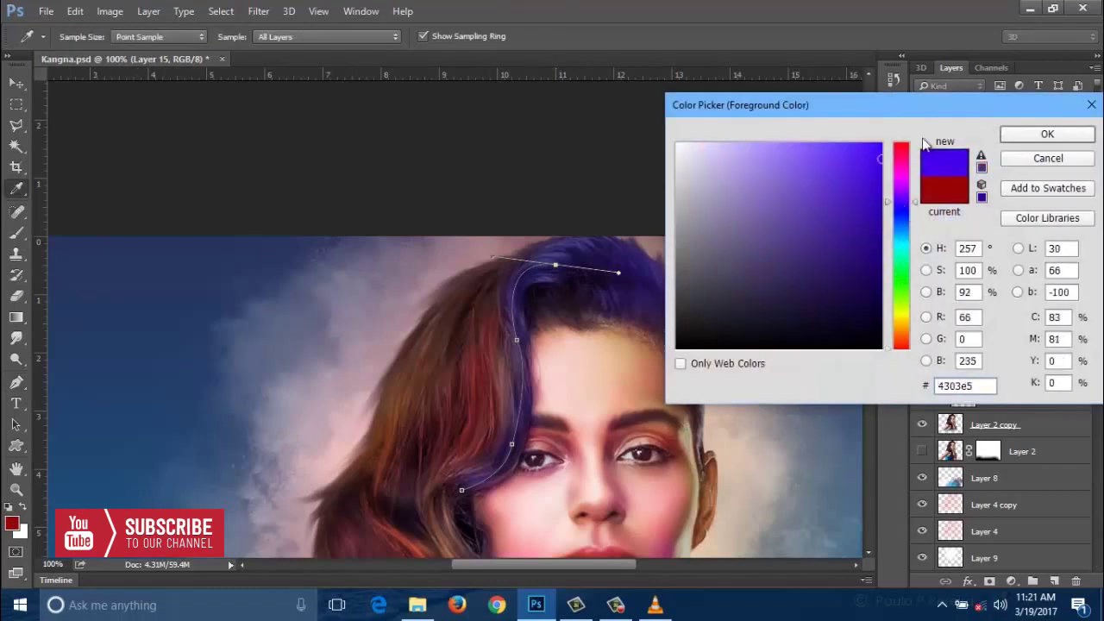
pyautogui.moveTo(870, 243); pyautogui.dragTo(871, 231)
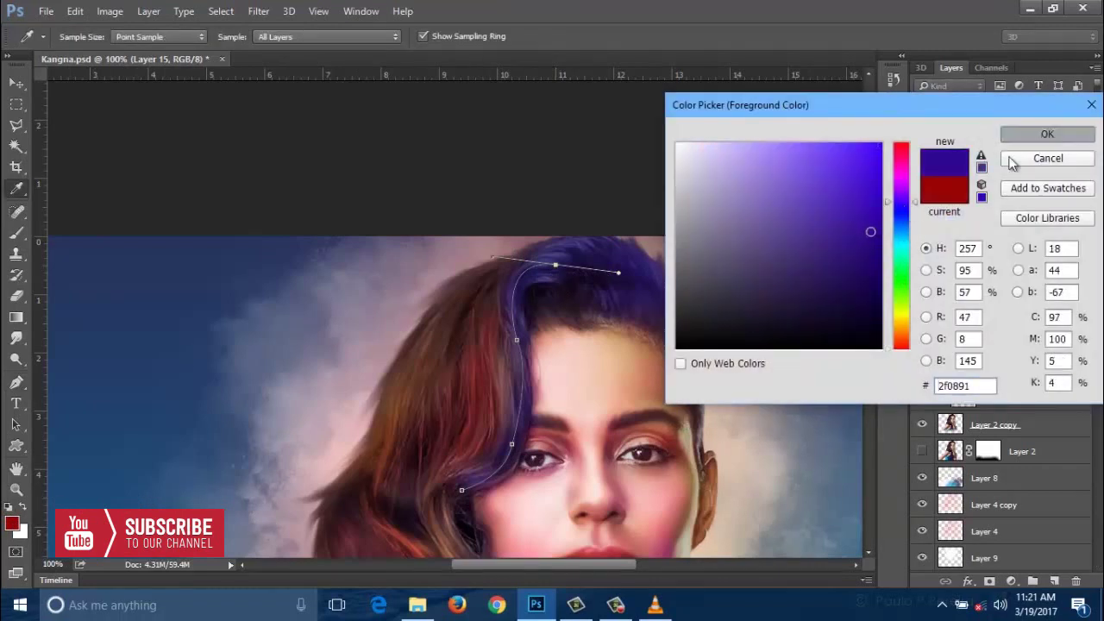
pyautogui.click(1048, 134)
# Step: Stroke the hair path with the brush on Layer 15, then hide the path
pyautogui.press('p')
pyautogui.rightClick(514, 153)
pyautogui.click(592, 306)
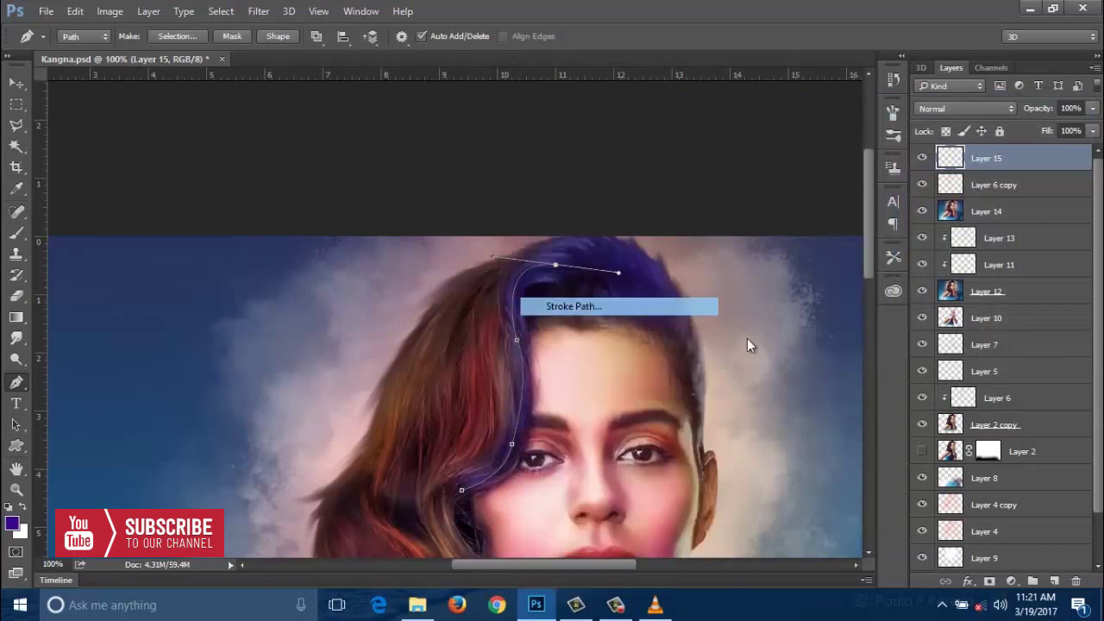
pyautogui.click(657, 205)
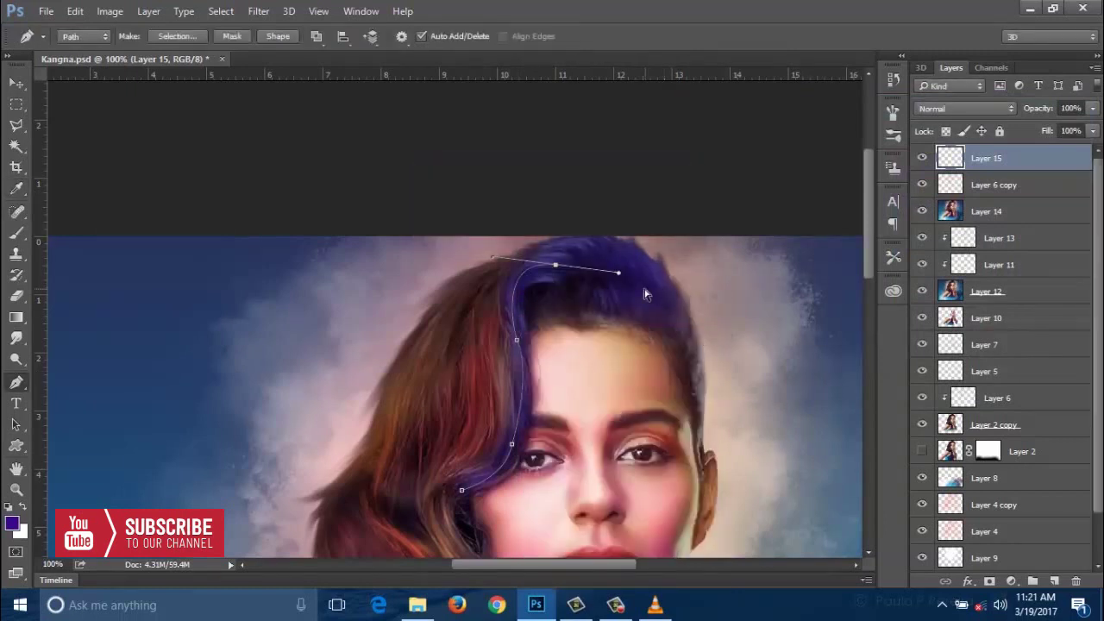
pyautogui.press('Return')
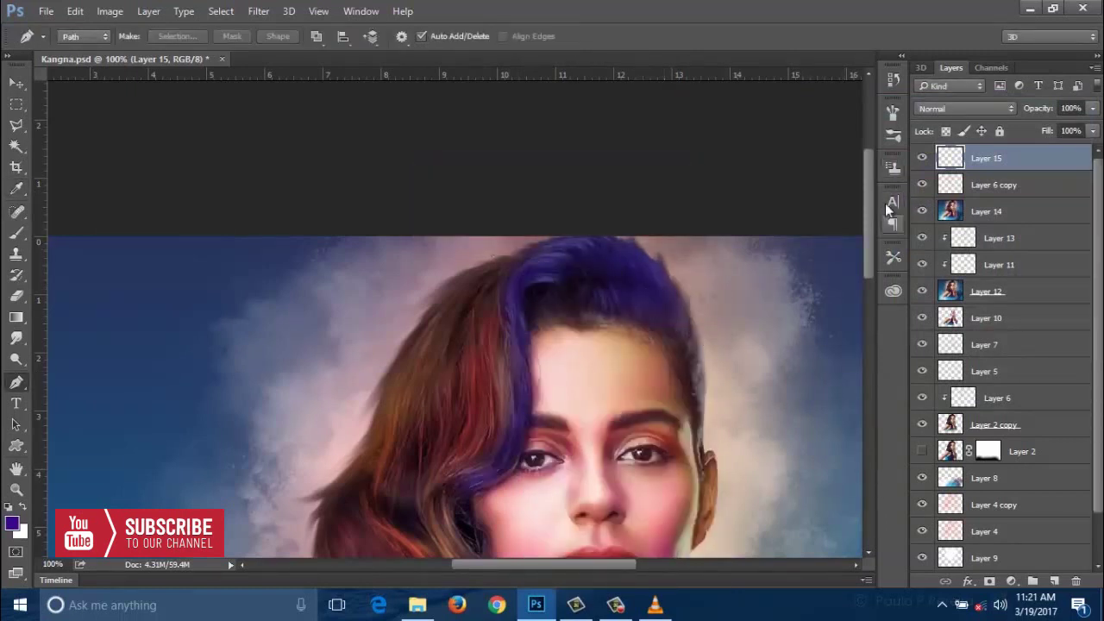
# Step: Toggle Layer 15 off and on to compare, then zoom in on the eyes and brows
pyautogui.click(922, 157)
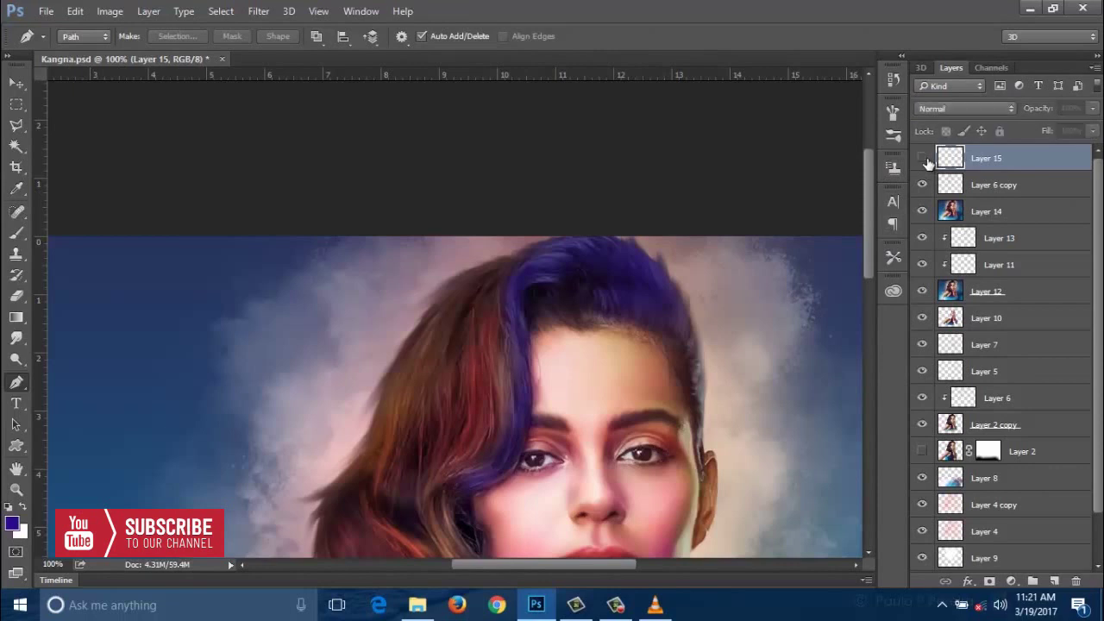
pyautogui.click(923, 158)
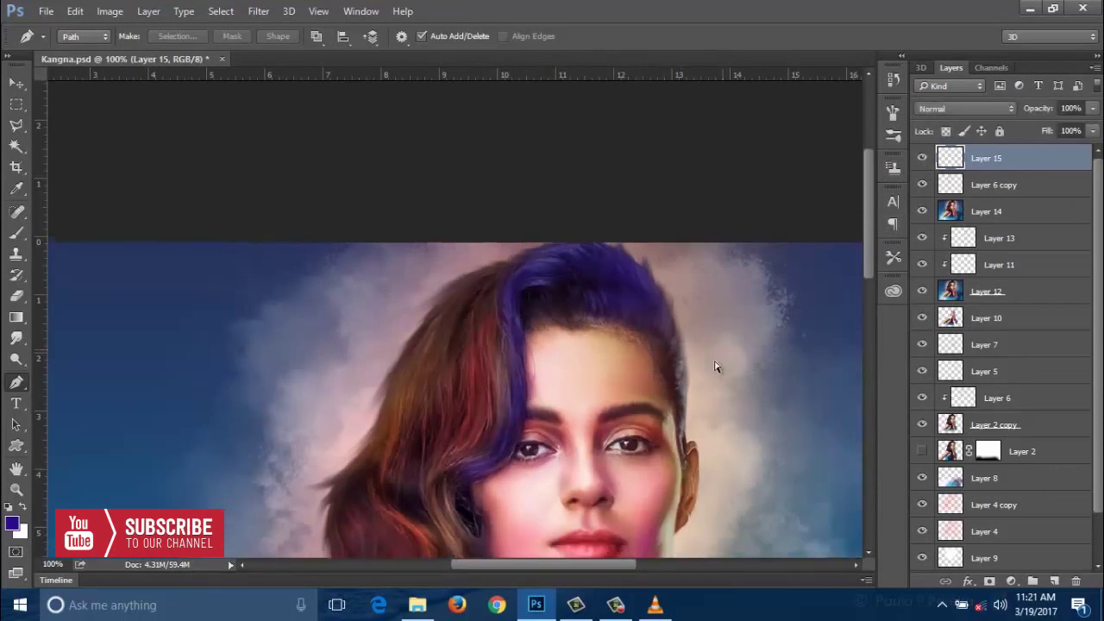
pyautogui.hotkey('ctrl', '-')
pyautogui.hotkey('ctrl', '-')
pyautogui.hotkey('ctrl', '+')
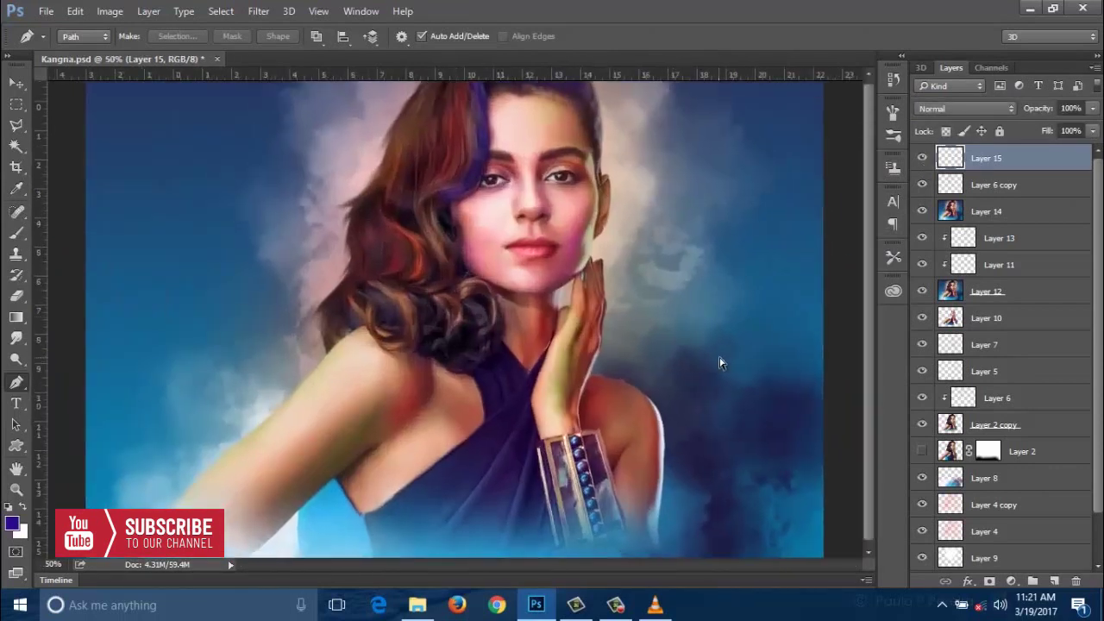
pyautogui.scroll(-3, 682, 292)
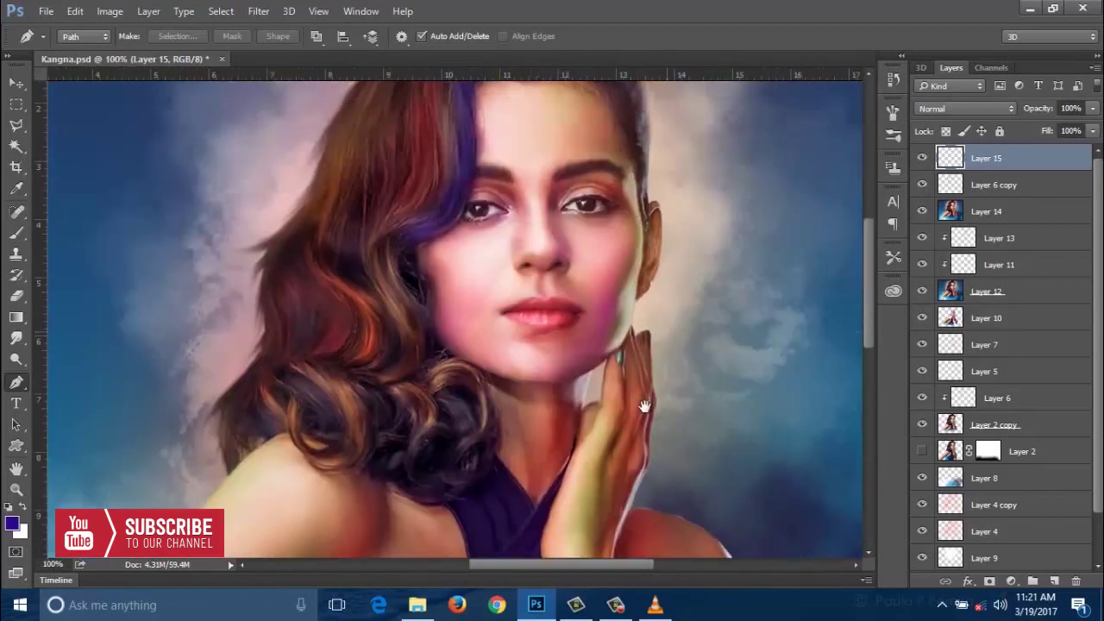
pyautogui.hotkey('ctrl', '+')
pyautogui.hotkey('ctrl', '+')
pyautogui.moveTo(719, 300); pyautogui.dragTo(614, 409)
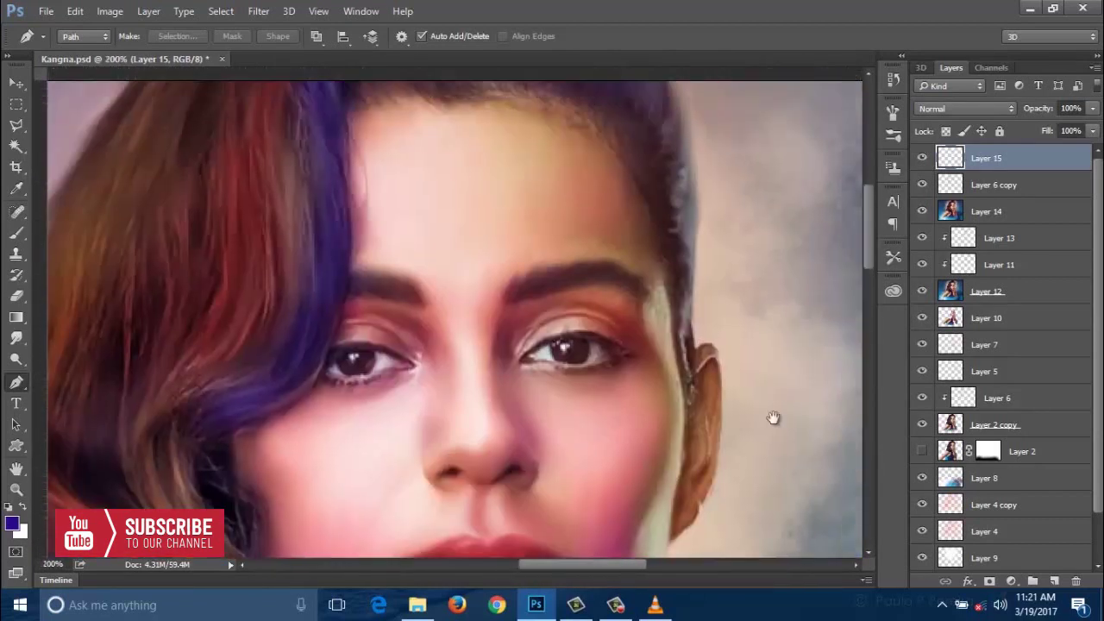
# Step: Add Layer 16 and set the foreground colour to dark blue #081291
pyautogui.click(1054, 580)
pyautogui.press('i')
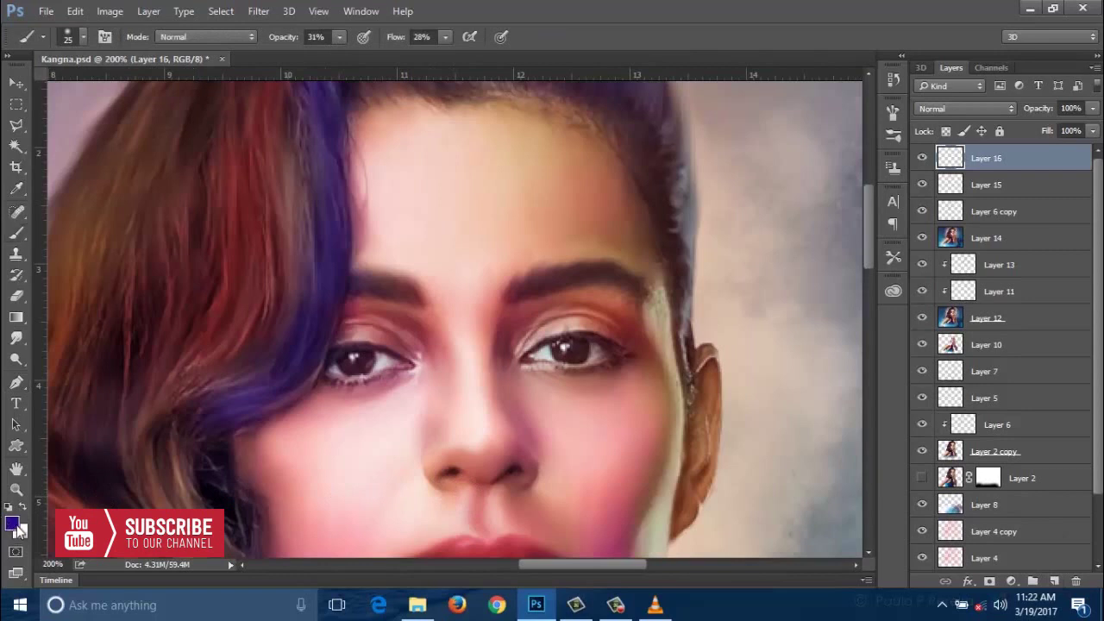
pyautogui.click(12, 522)
pyautogui.click(904, 288)
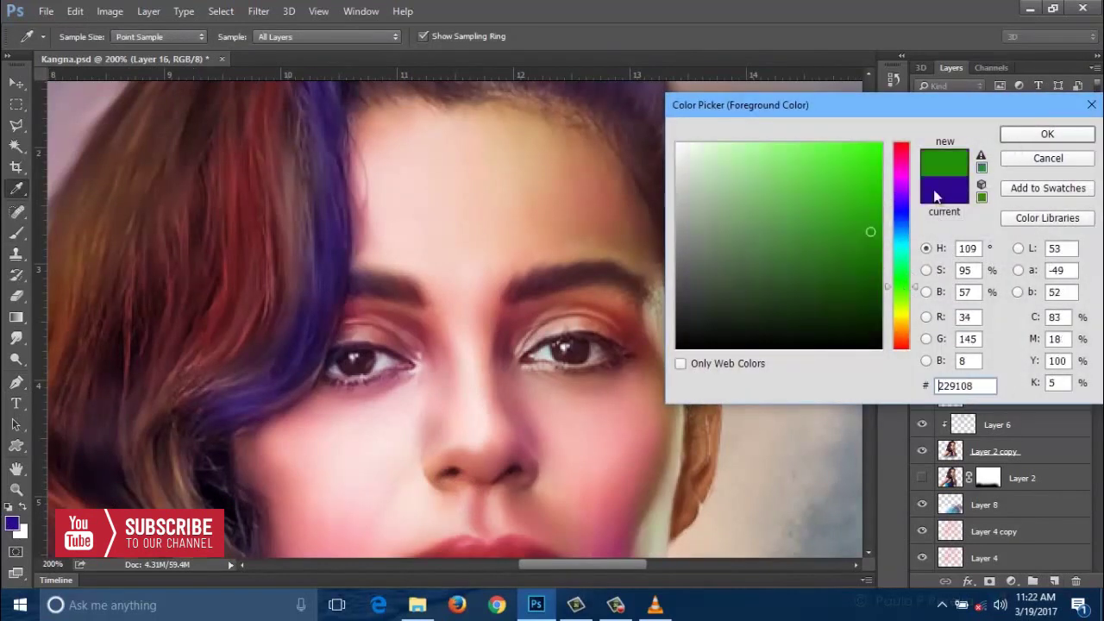
pyautogui.moveTo(905, 214)
pyautogui.mouseDown()
pyautogui.moveTo(895, 172)
pyautogui.moveTo(899, 239)
pyautogui.moveTo(899, 214)
pyautogui.mouseUp()
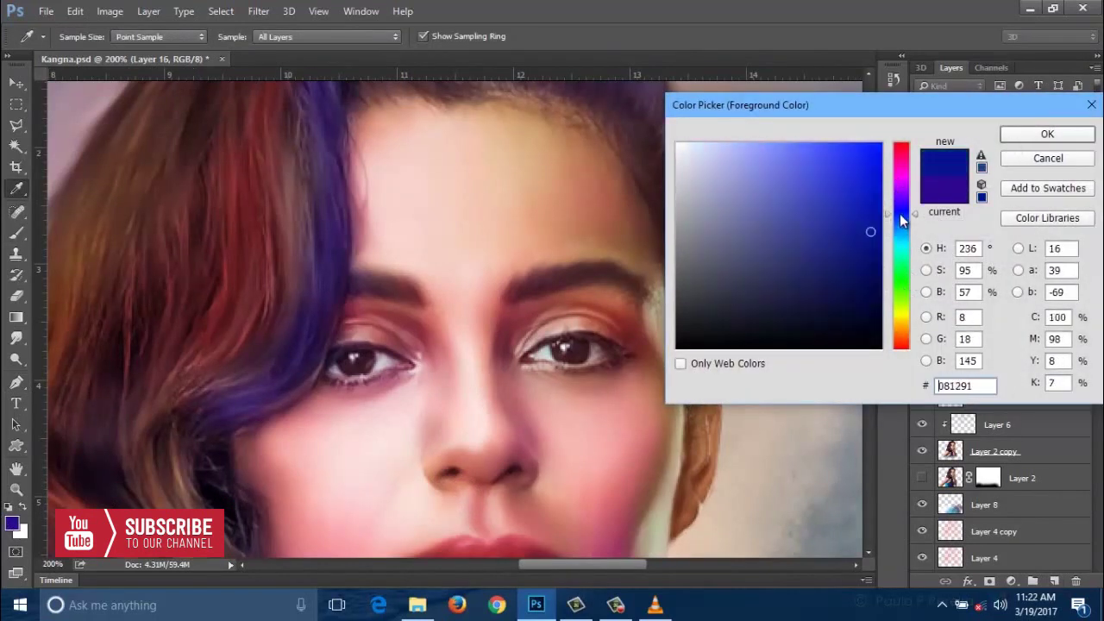
pyautogui.click(1014, 135)
# Step: Brush dark blue over the eyebrow area and set Layer 16 to Color blend mode
pyautogui.press('b')
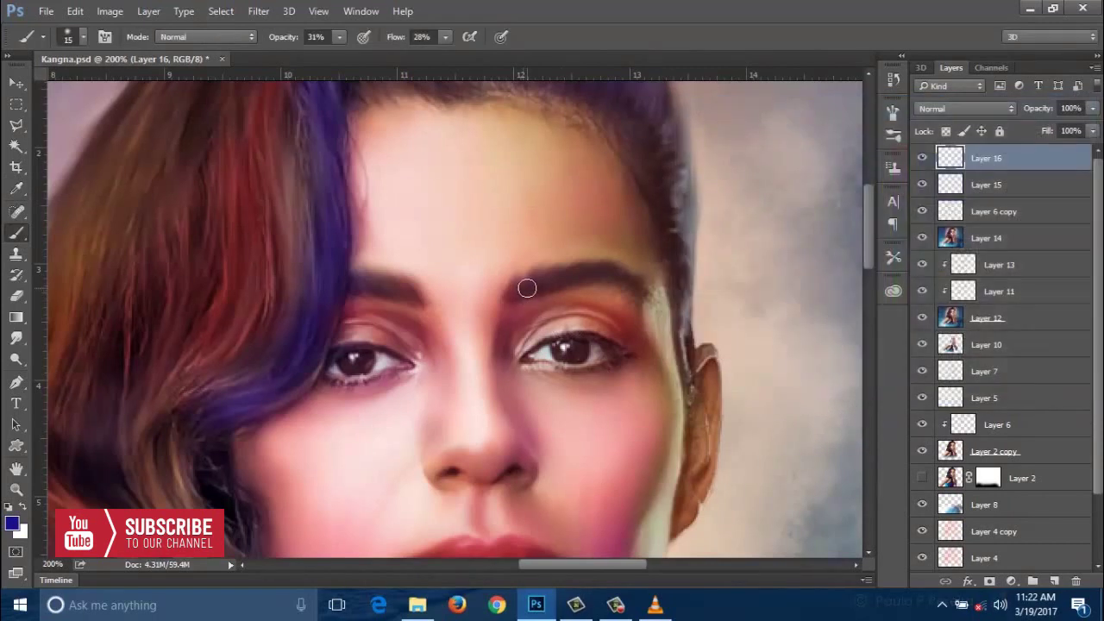
pyautogui.moveTo(543, 283); pyautogui.dragTo(612, 277)
pyautogui.click(975, 109)
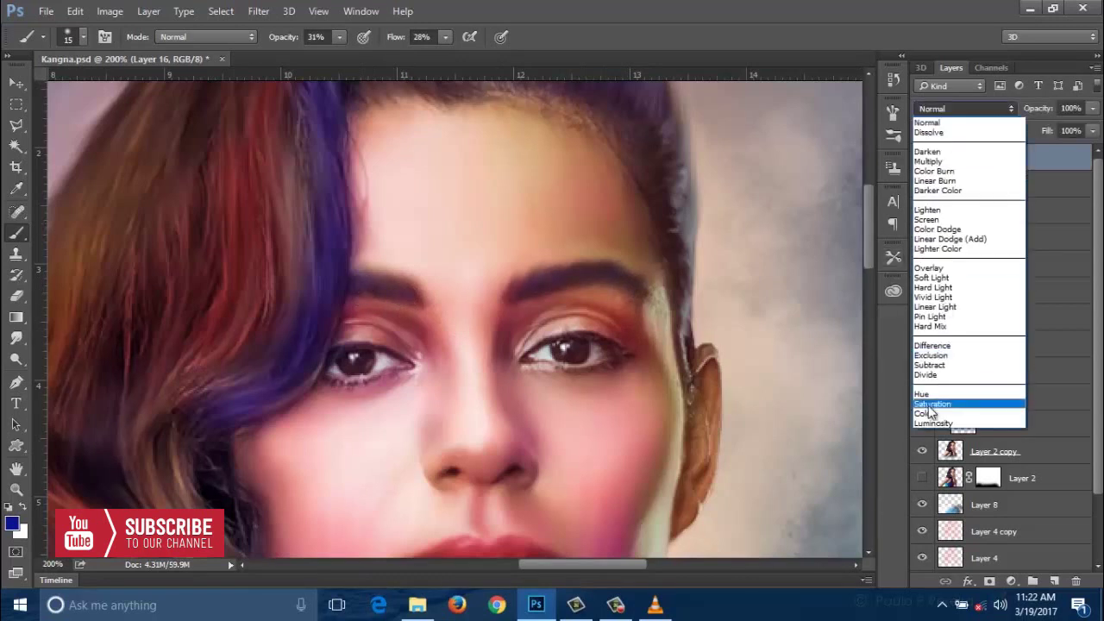
pyautogui.click(936, 414)
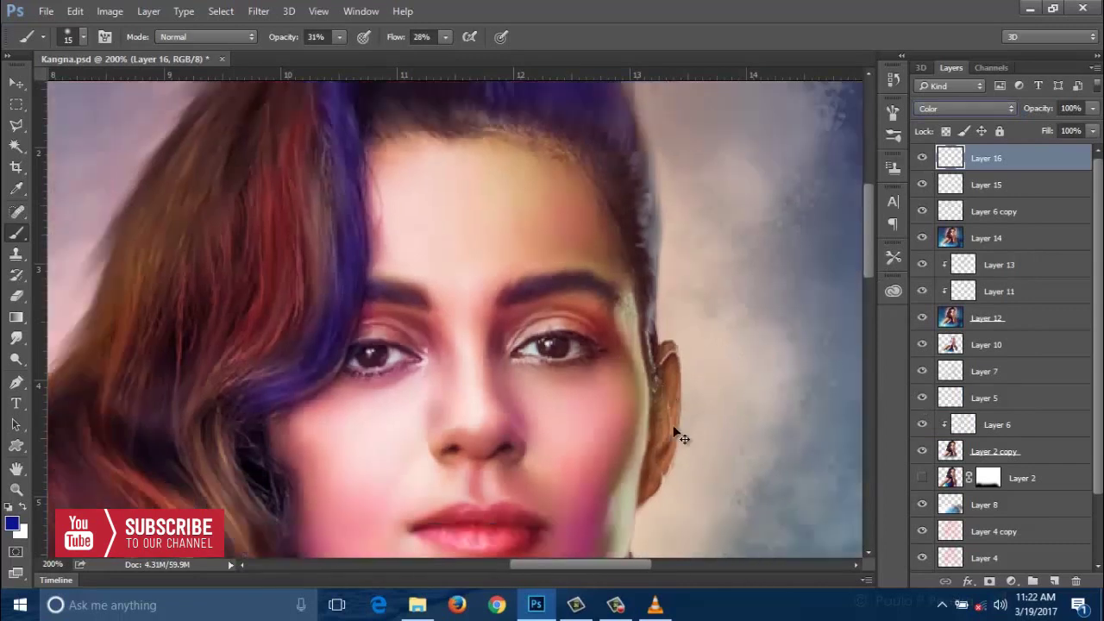
pyautogui.scroll(-5, 678, 436)
pyautogui.hotkey('ctrl', '+')
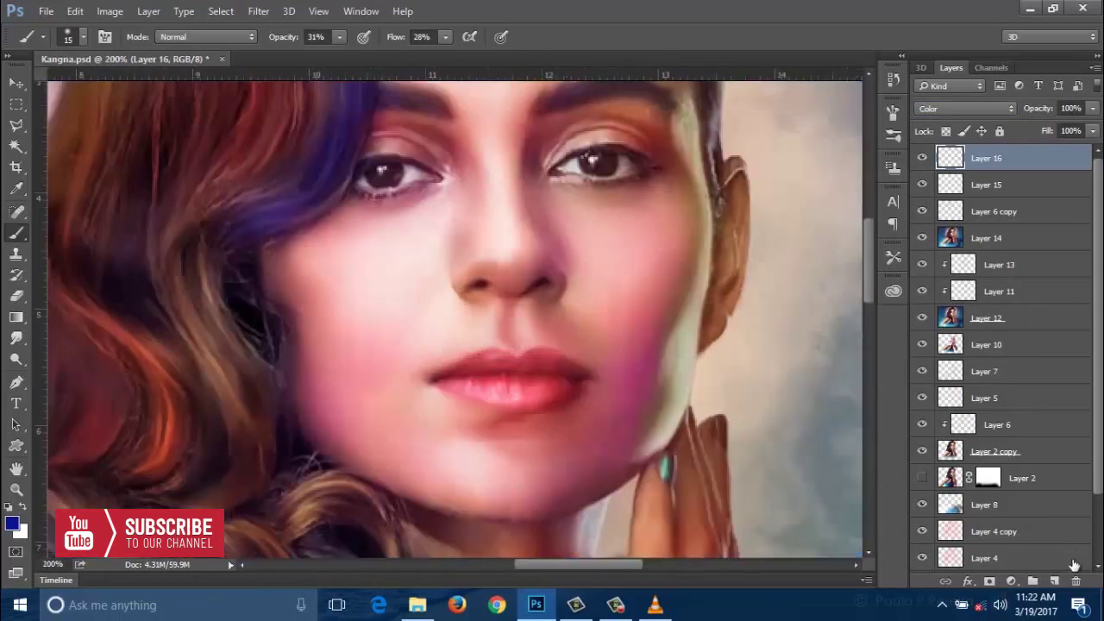
# Step: On a new Layer 17, trace a Polygonal Lasso selection around the lips
pyautogui.click(1054, 580)
pyautogui.click(15, 125)
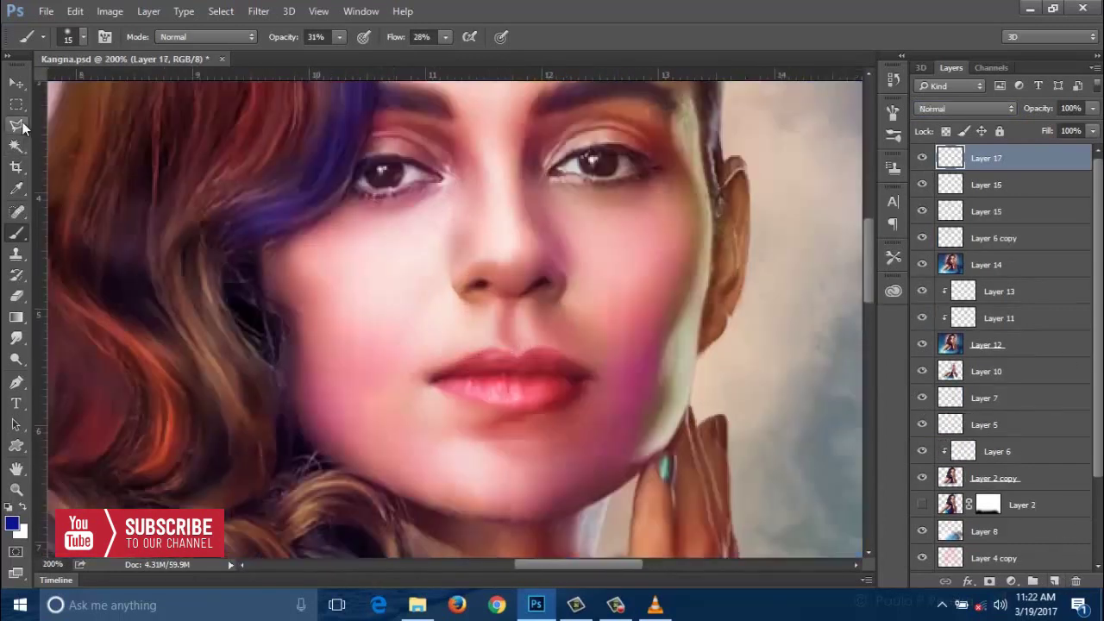
pyautogui.click(438, 374)
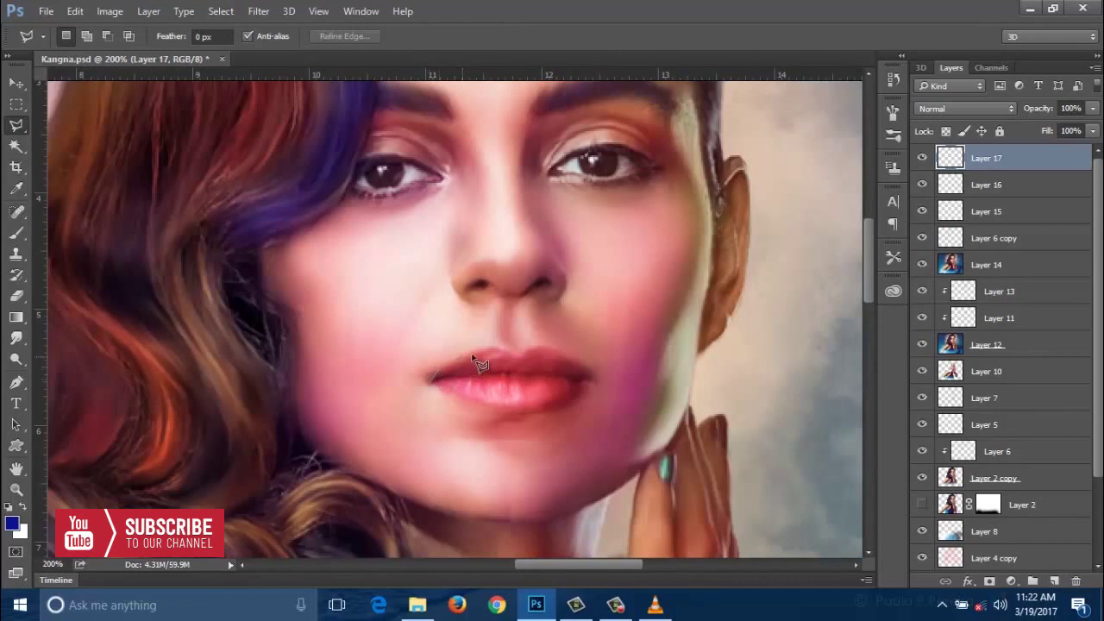
pyautogui.click(475, 352)
pyautogui.click(539, 352)
pyautogui.click(576, 360)
pyautogui.click(590, 377)
pyautogui.click(573, 402)
pyautogui.click(526, 414)
pyautogui.click(431, 390)
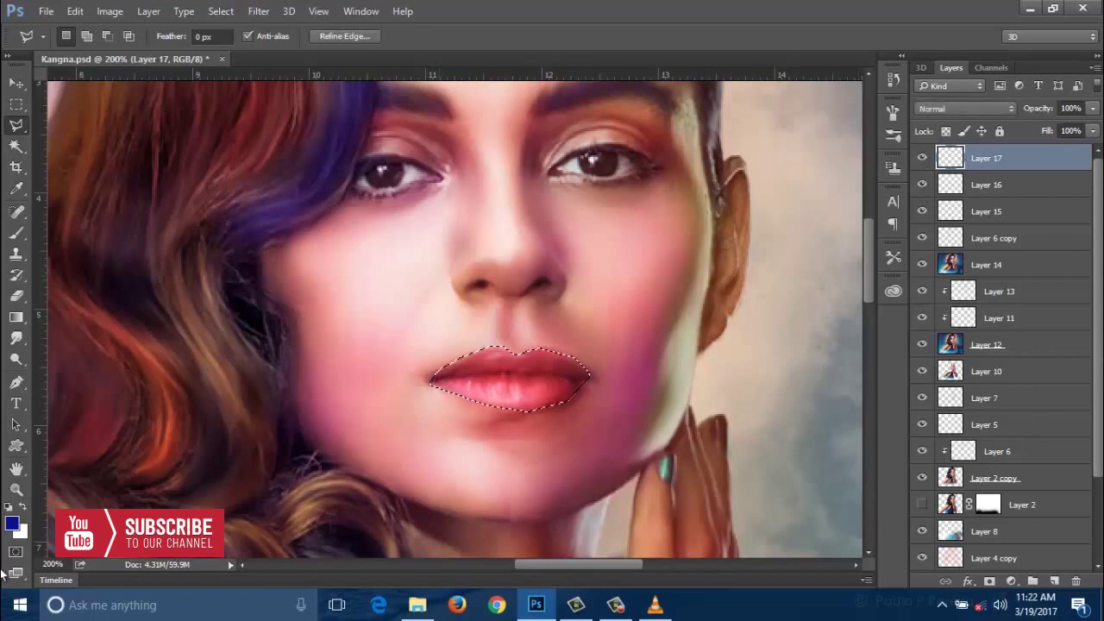
# Step: Fill the lip selection with bright red #FF0016, deselect, then reload it from the layer
pyautogui.click(12, 523)
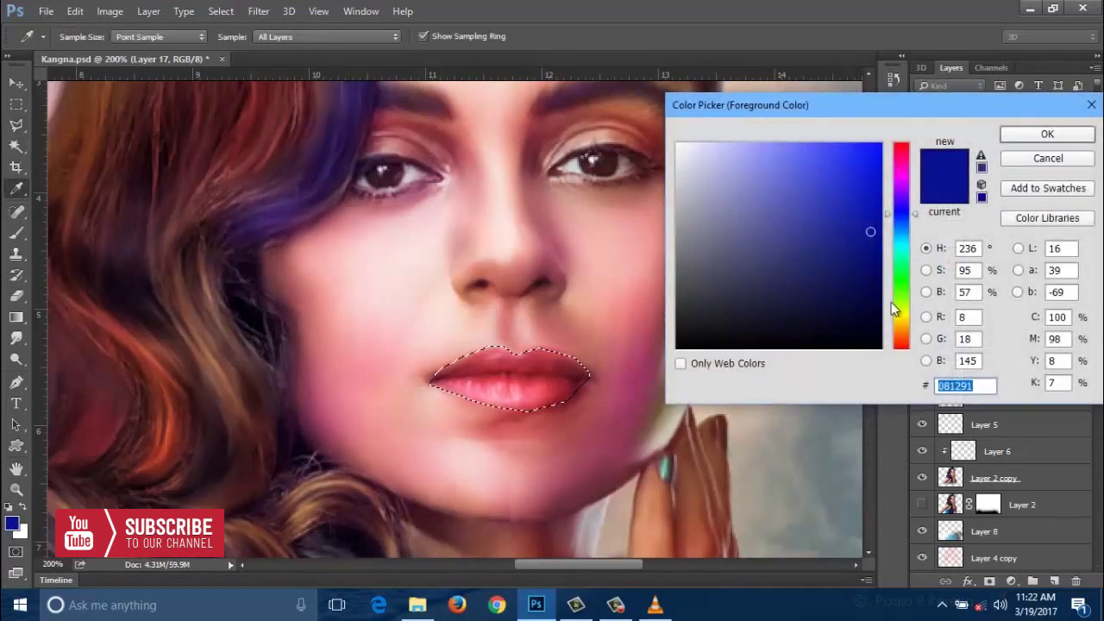
pyautogui.click(552, 369)
pyautogui.click(882, 143)
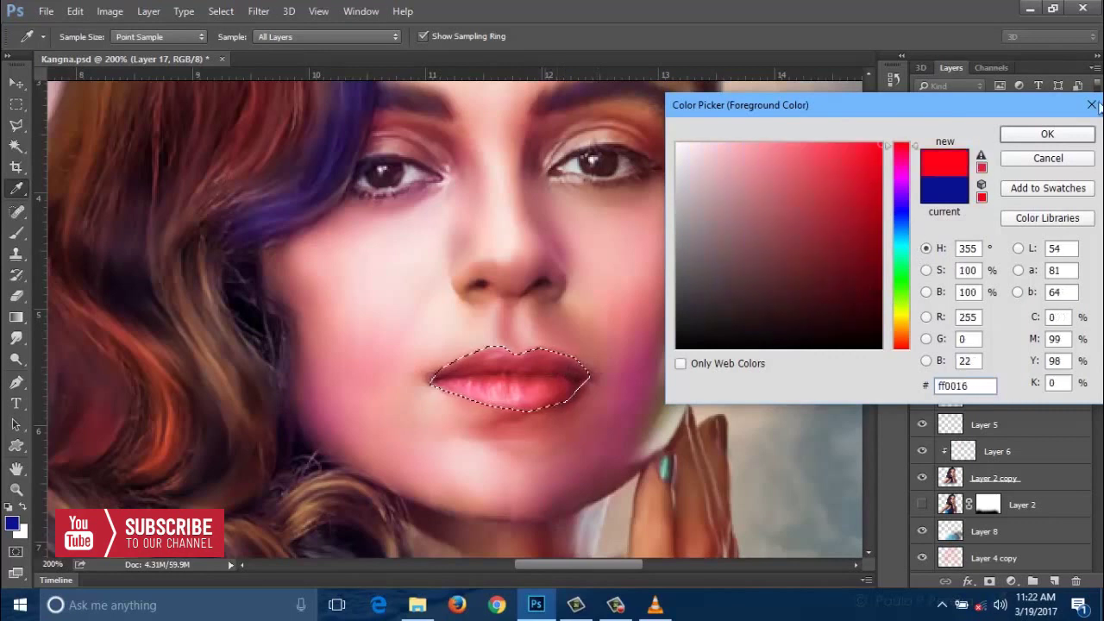
pyautogui.click(1044, 136)
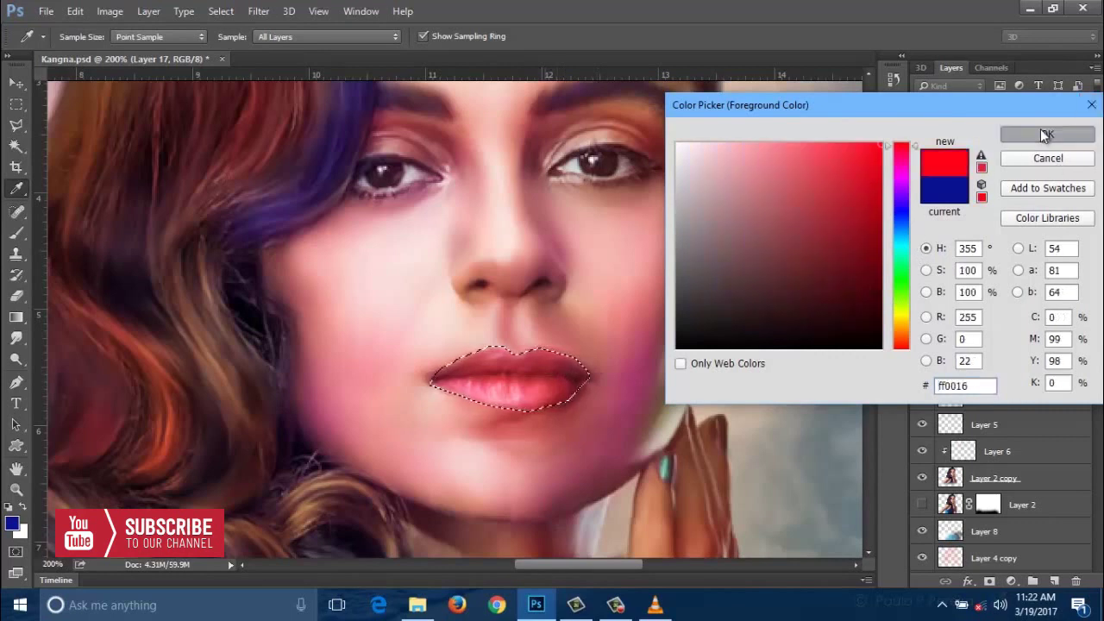
pyautogui.hotkey('alt', 'BackSpace')
pyautogui.hotkey('ctrl', 'd')
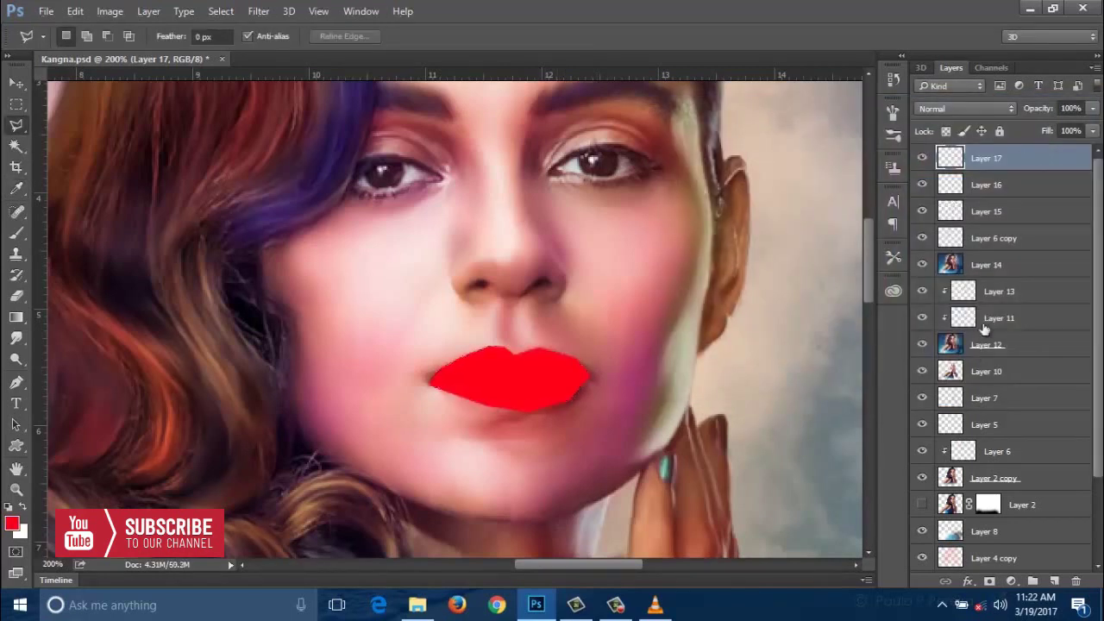
pyautogui.keyDown('ctrl'); pyautogui.click(949, 157); pyautogui.keyUp('ctrl')
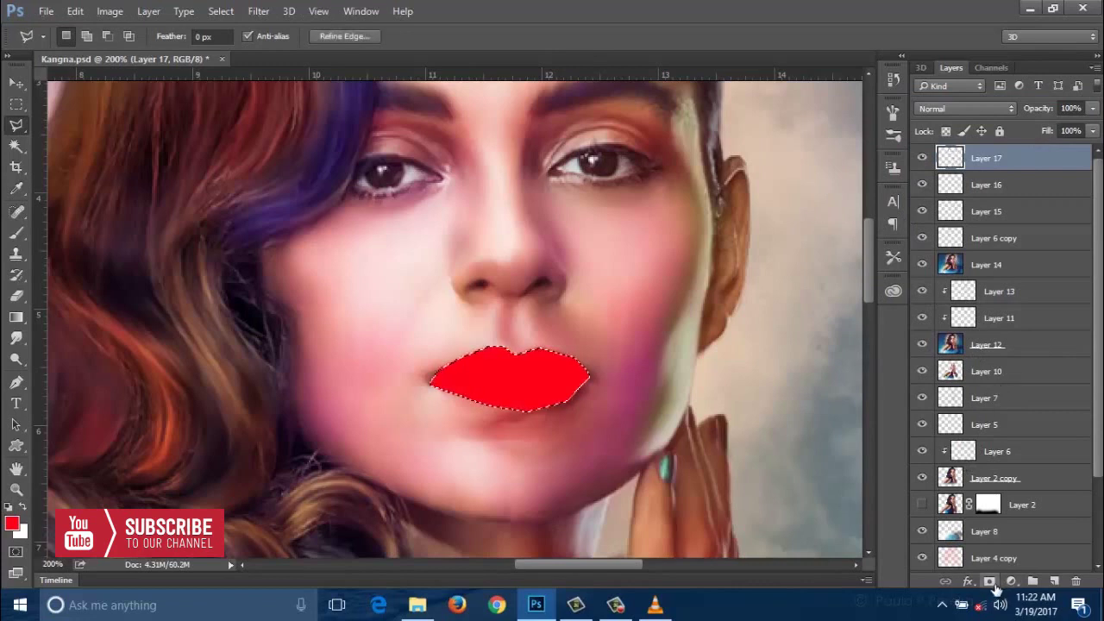
pyautogui.click(968, 581)
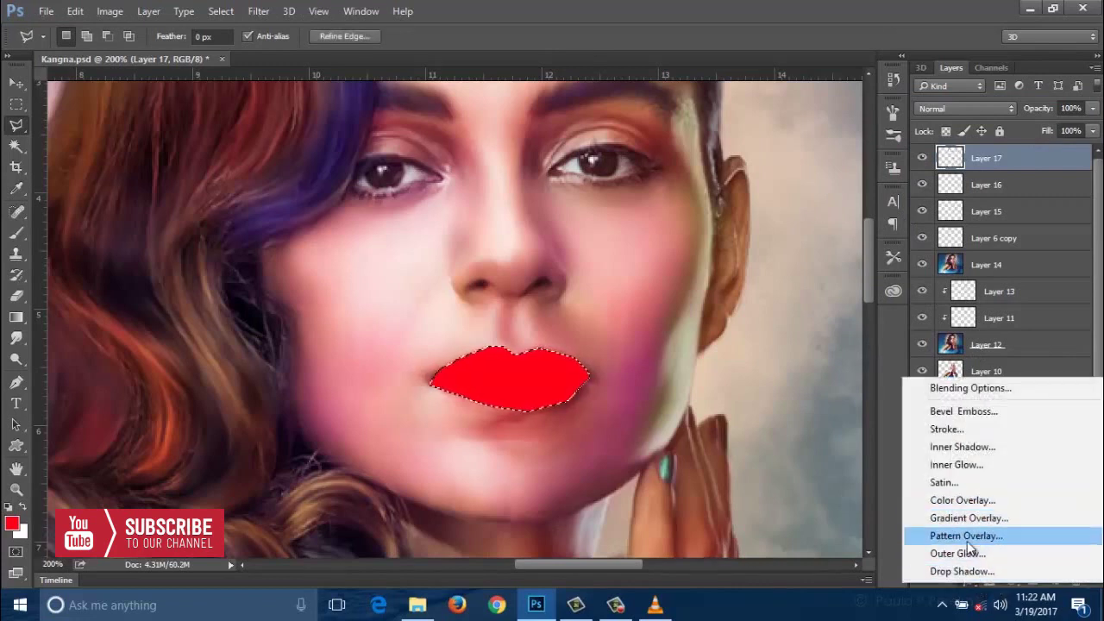
pyautogui.click(967, 501)
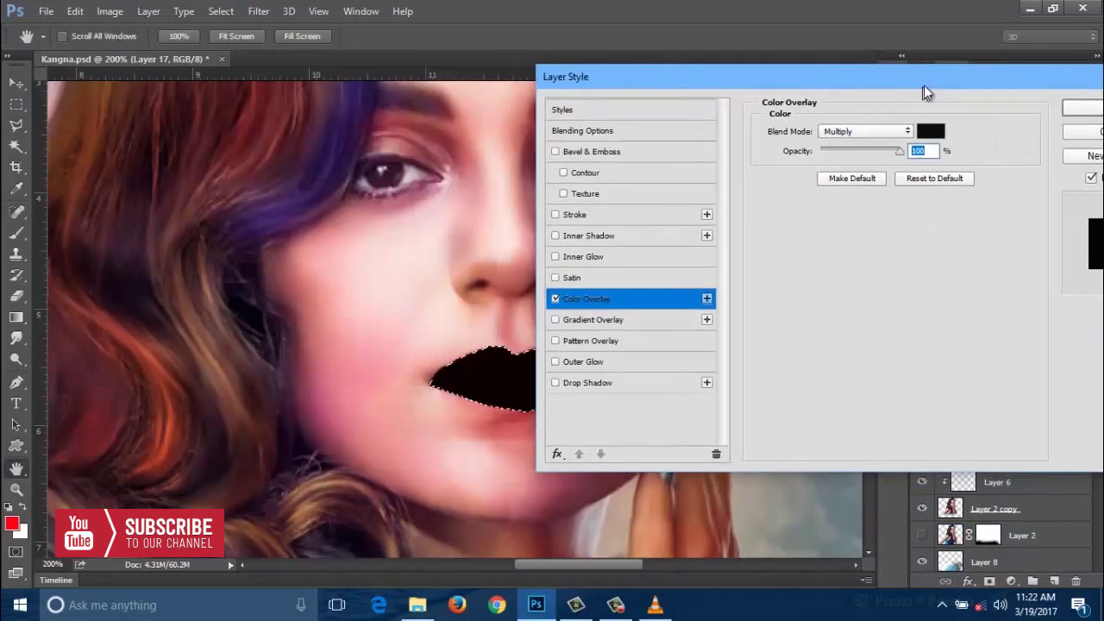
pyautogui.moveTo(620, 80); pyautogui.dragTo(1007, 71)
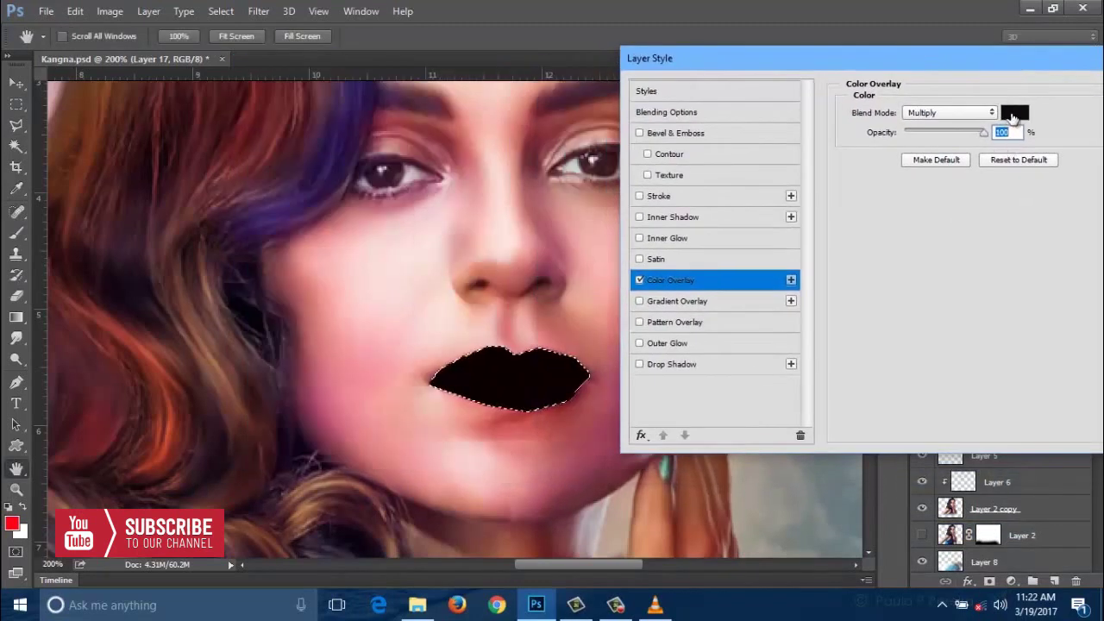
pyautogui.click(1014, 113)
pyautogui.moveTo(830, 296); pyautogui.dragTo(822, 190)
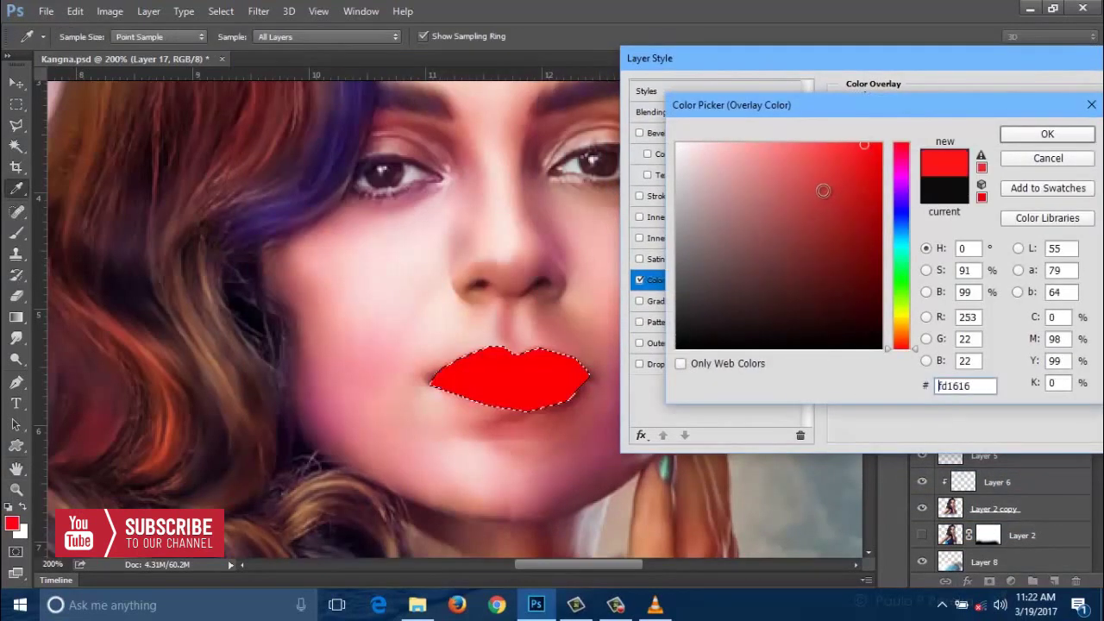
pyautogui.click(1048, 135)
pyautogui.click(944, 112)
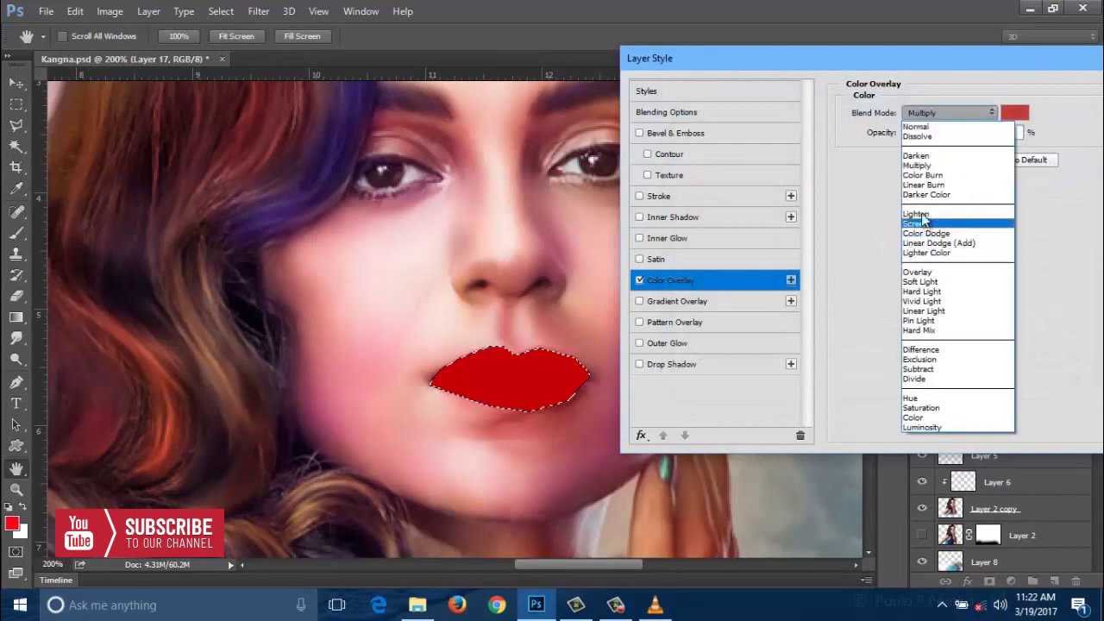
pyautogui.click(923, 223)
pyautogui.press('Down')
pyautogui.press('Down')
pyautogui.press('Down')
pyautogui.press('Down')
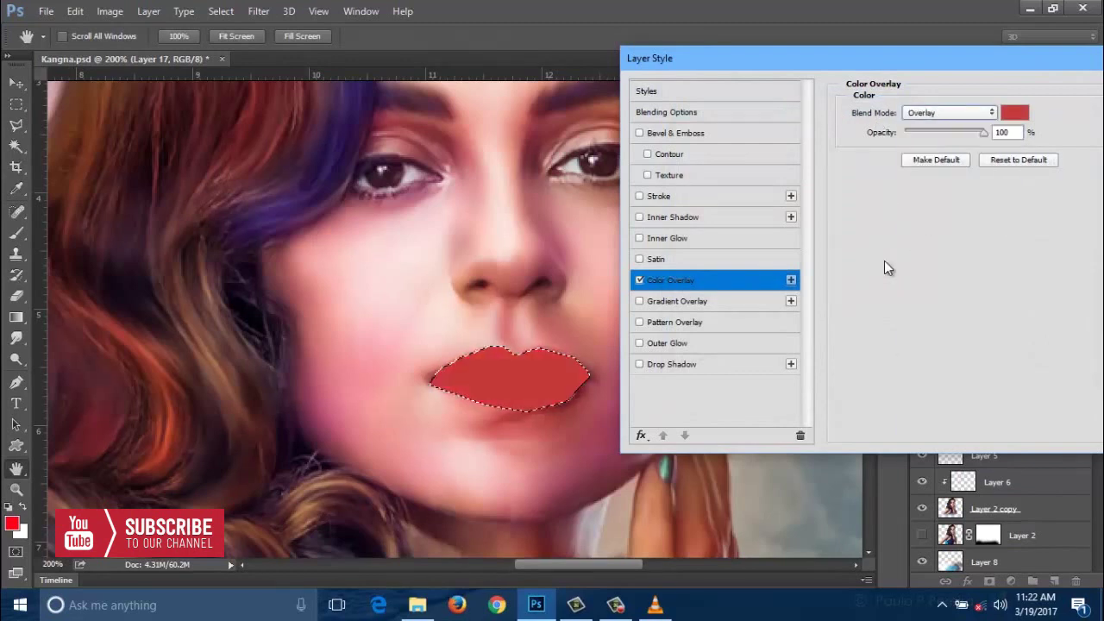
pyautogui.press('Down')
pyautogui.press('Down')
pyautogui.press('Down')
pyautogui.press('Down')
pyautogui.press('Down')
pyautogui.press('Down')
pyautogui.press('Down')
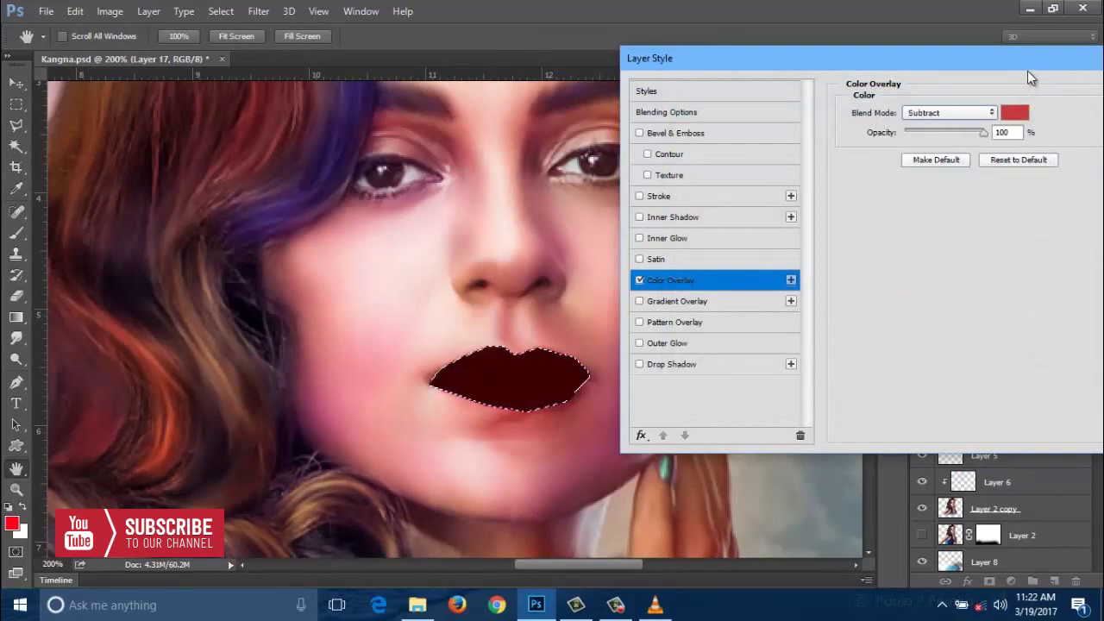
pyautogui.moveTo(1036, 60); pyautogui.dragTo(864, 106)
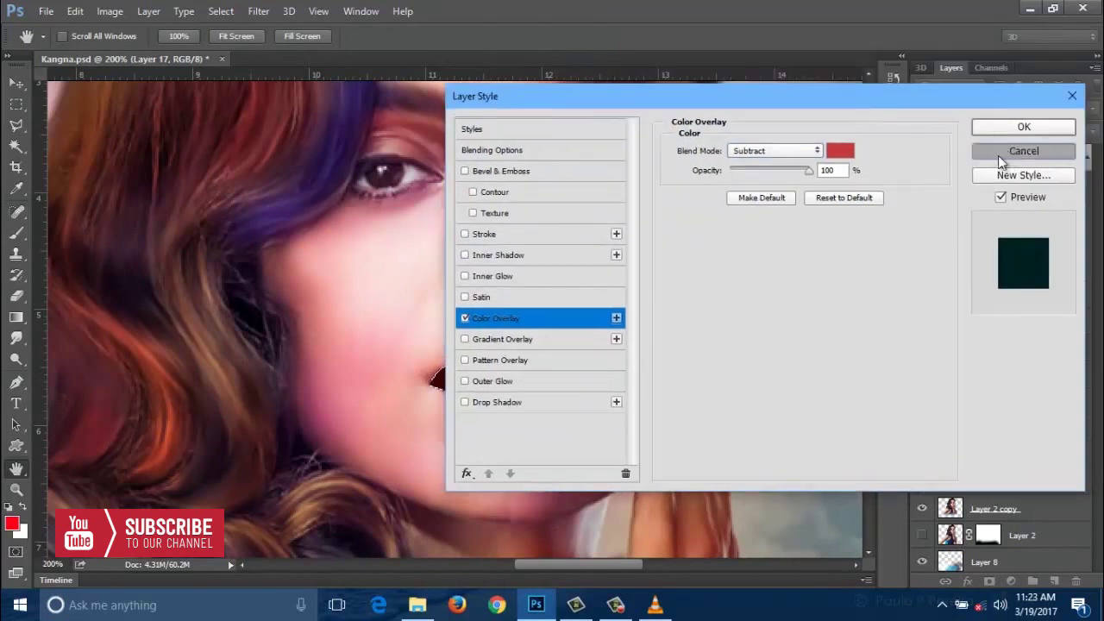
pyautogui.click(998, 153)
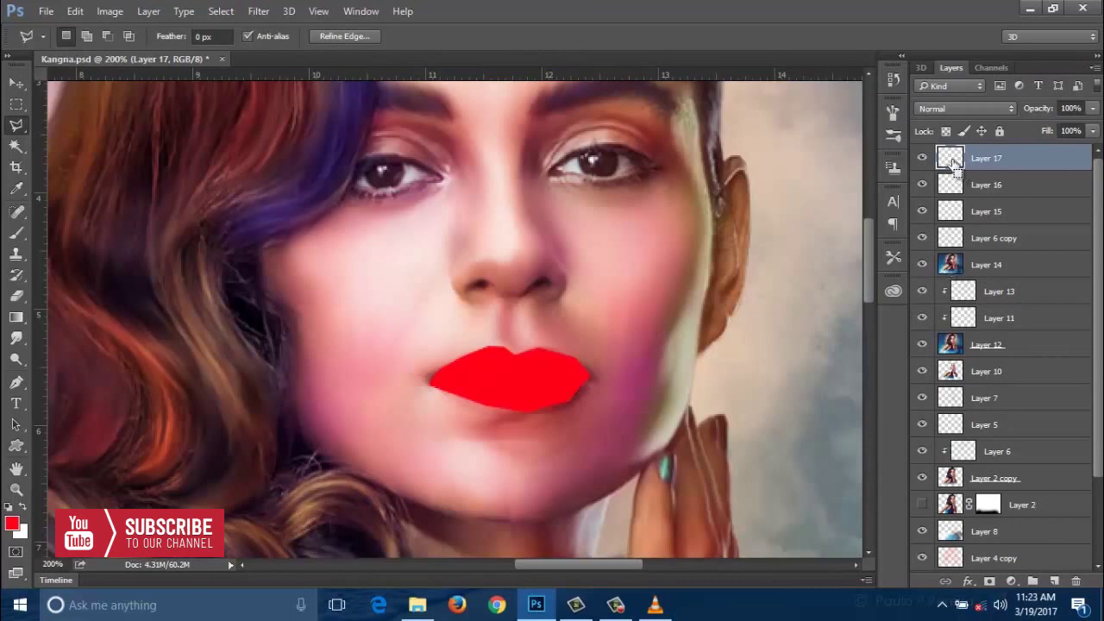
# Step: Copy the lip selection from Layer 14 to a new layer and delete the red fill layer
pyautogui.keyDown('ctrl'); pyautogui.click(953, 164); pyautogui.keyUp('ctrl')
pyautogui.click(987, 268)
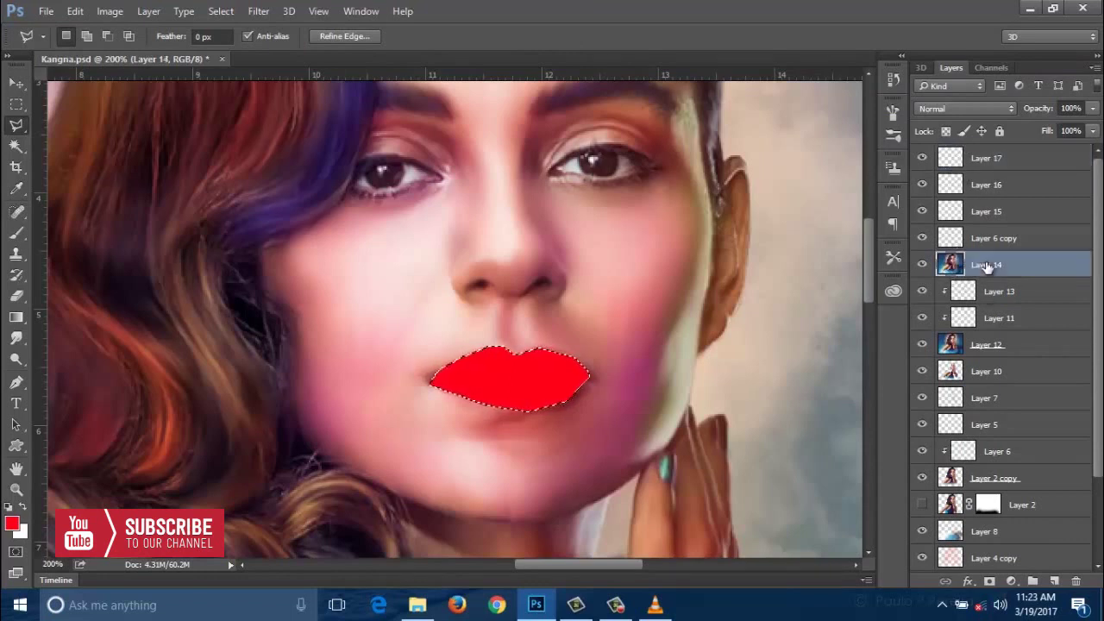
pyautogui.hotkey('ctrl', 'j')
pyautogui.click(991, 162)
pyautogui.press('Delete')
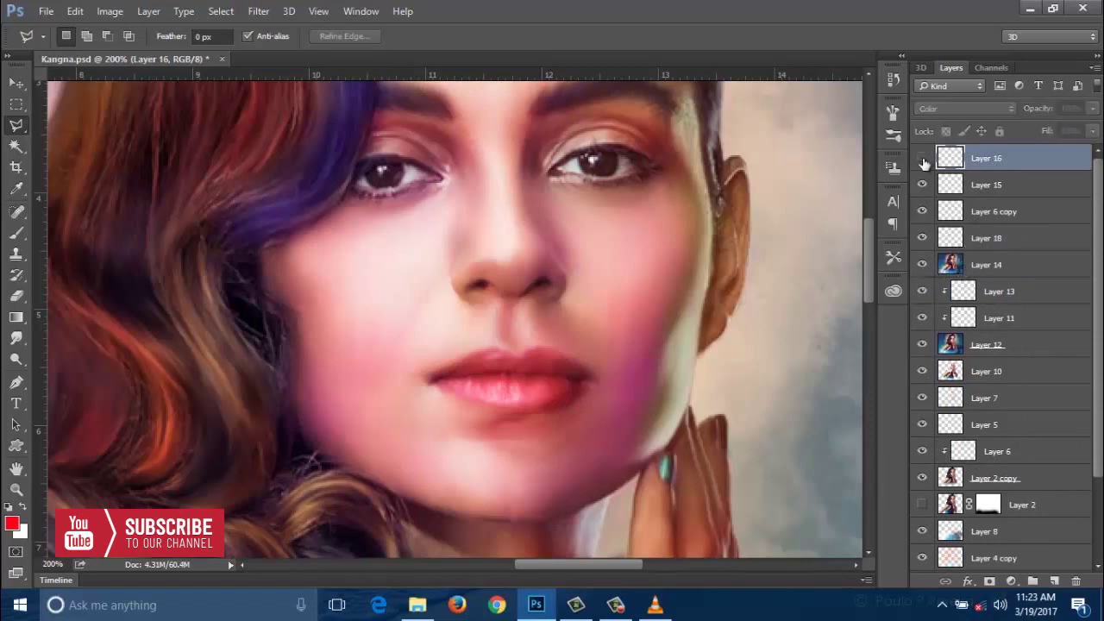
pyautogui.hotkey('ctrl', 'y')
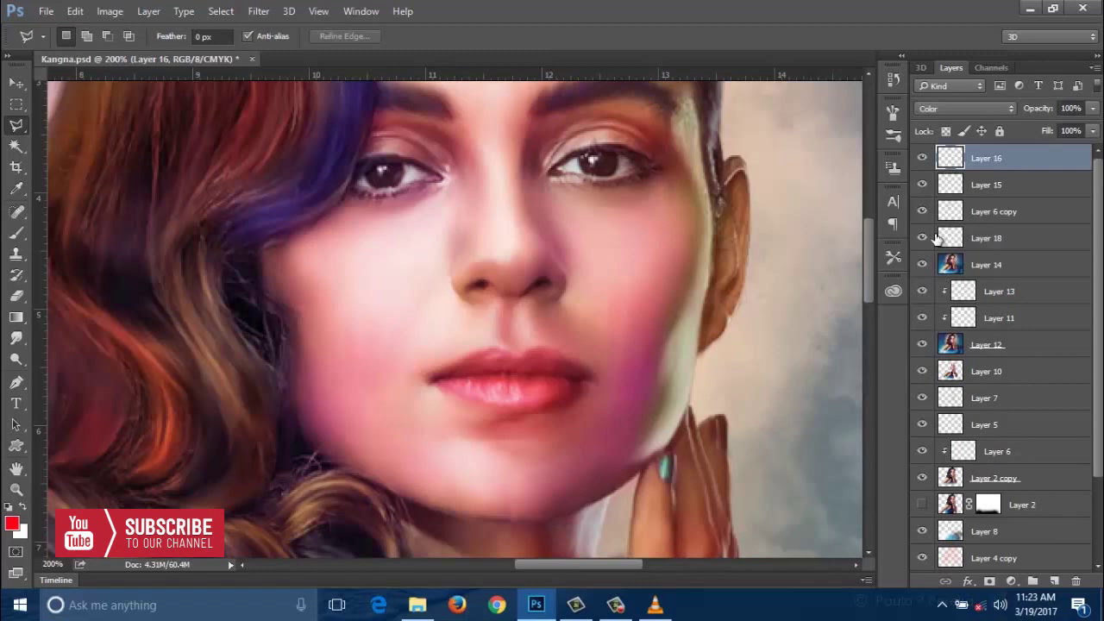
# Step: Colorize Layer 16 with Hue/Saturation at Hue 360, Saturation 85, Lightness +12
pyautogui.hotkey('ctrl', 'u')
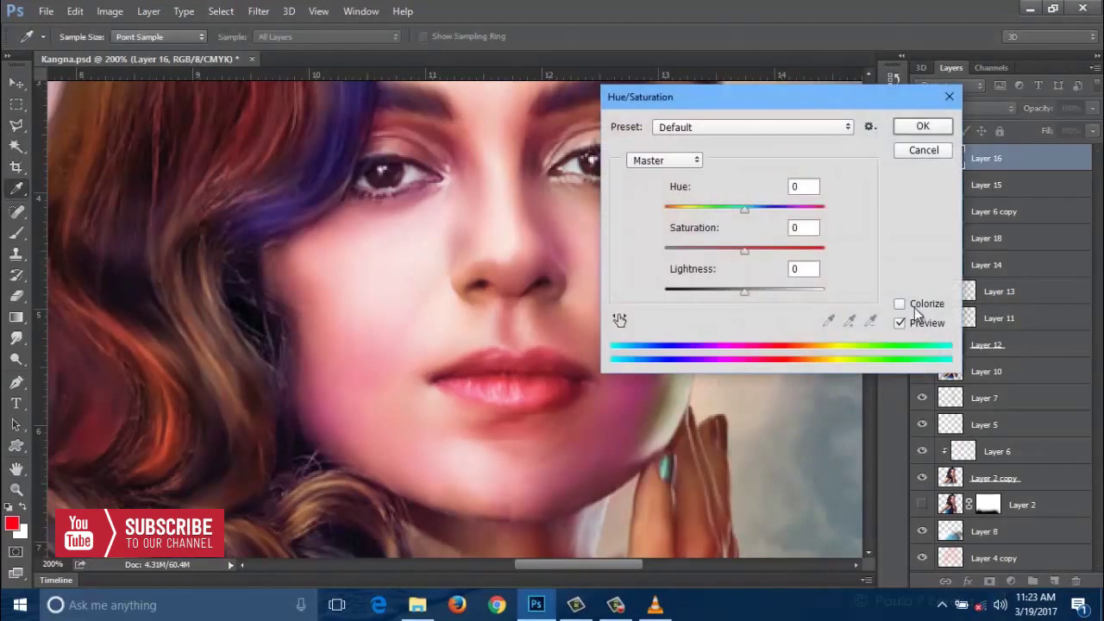
pyautogui.click(900, 304)
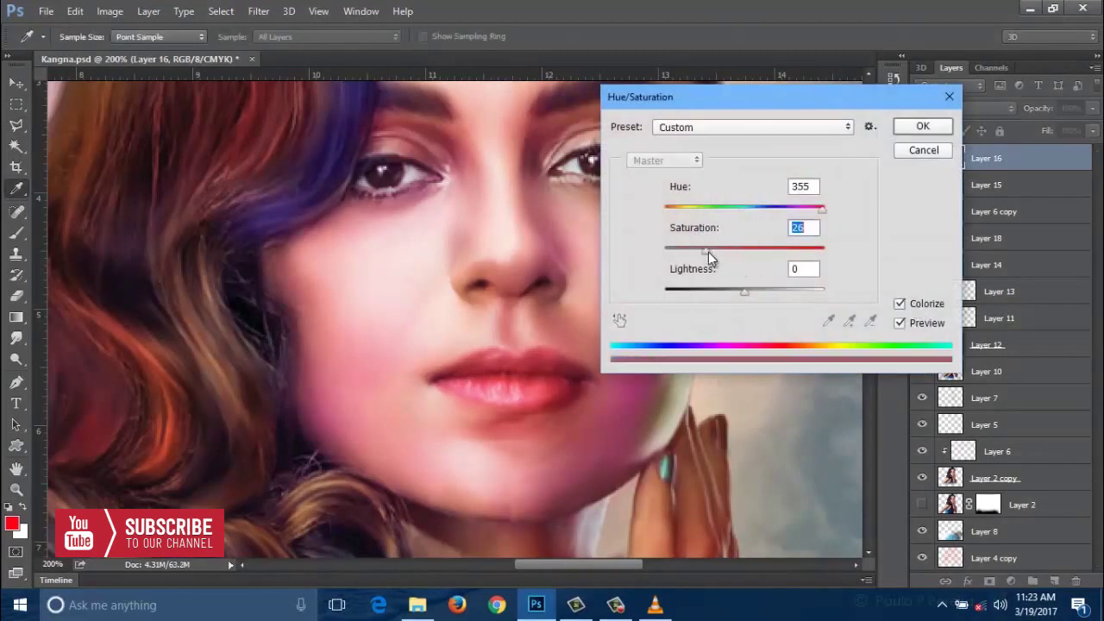
pyautogui.moveTo(706, 251); pyautogui.dragTo(734, 251)
pyautogui.moveTo(823, 209); pyautogui.dragTo(665, 209)
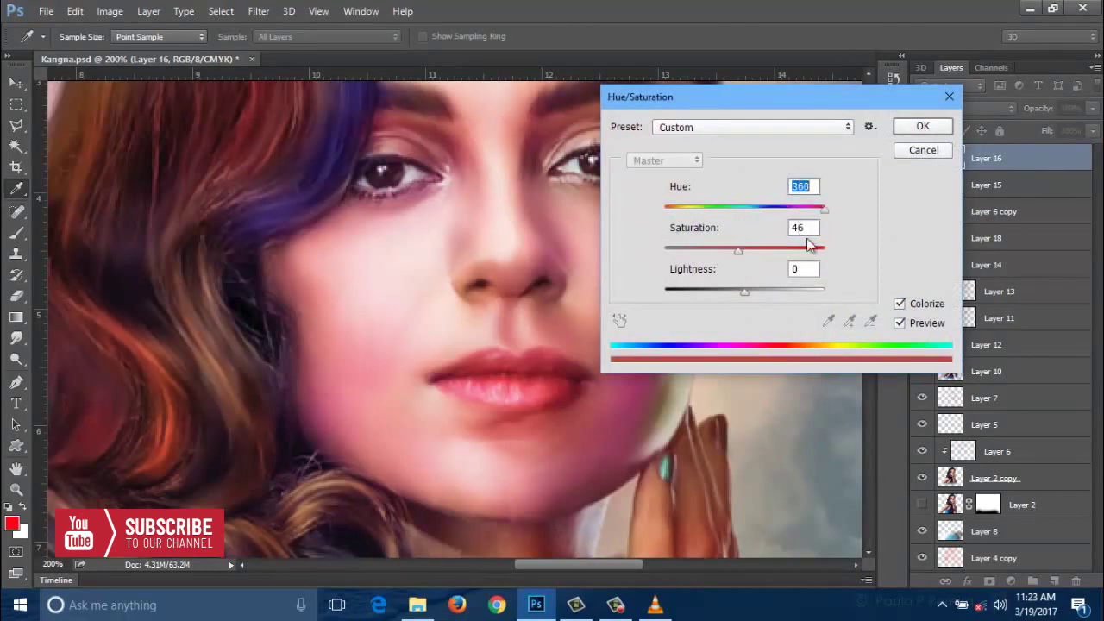
pyautogui.moveTo(732, 255); pyautogui.dragTo(782, 250)
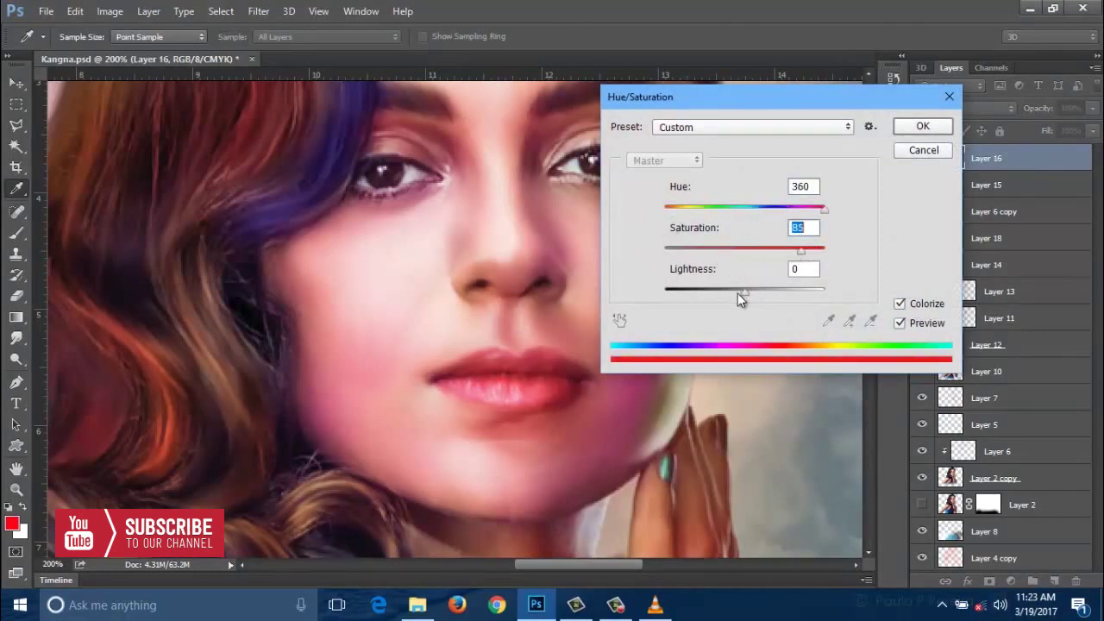
pyautogui.moveTo(739, 292); pyautogui.dragTo(754, 292)
pyautogui.press('Return')
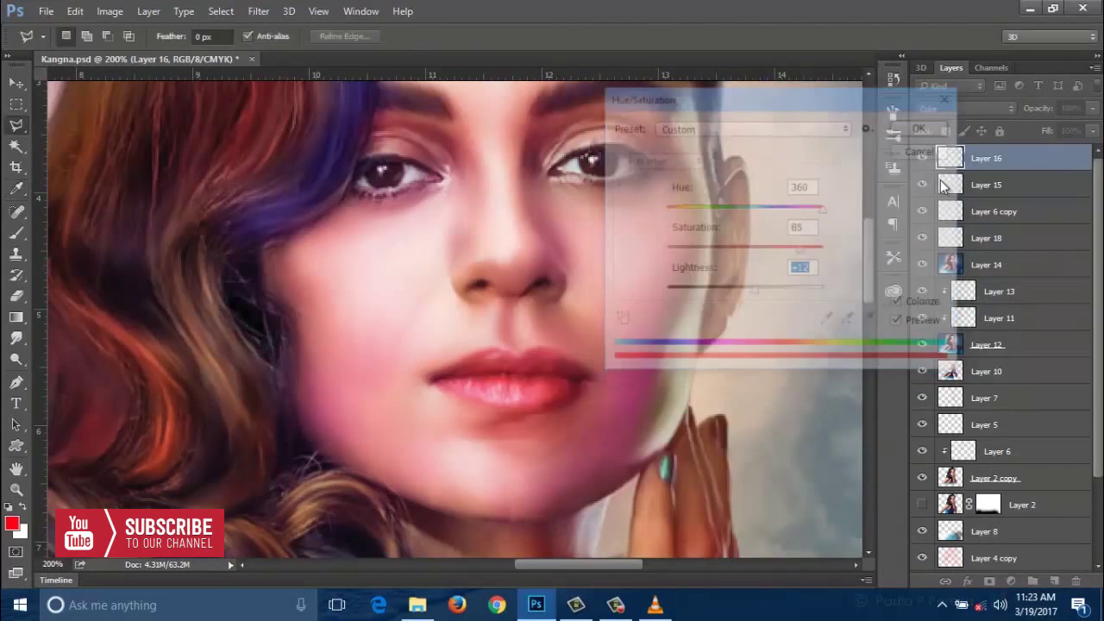
pyautogui.press('l')
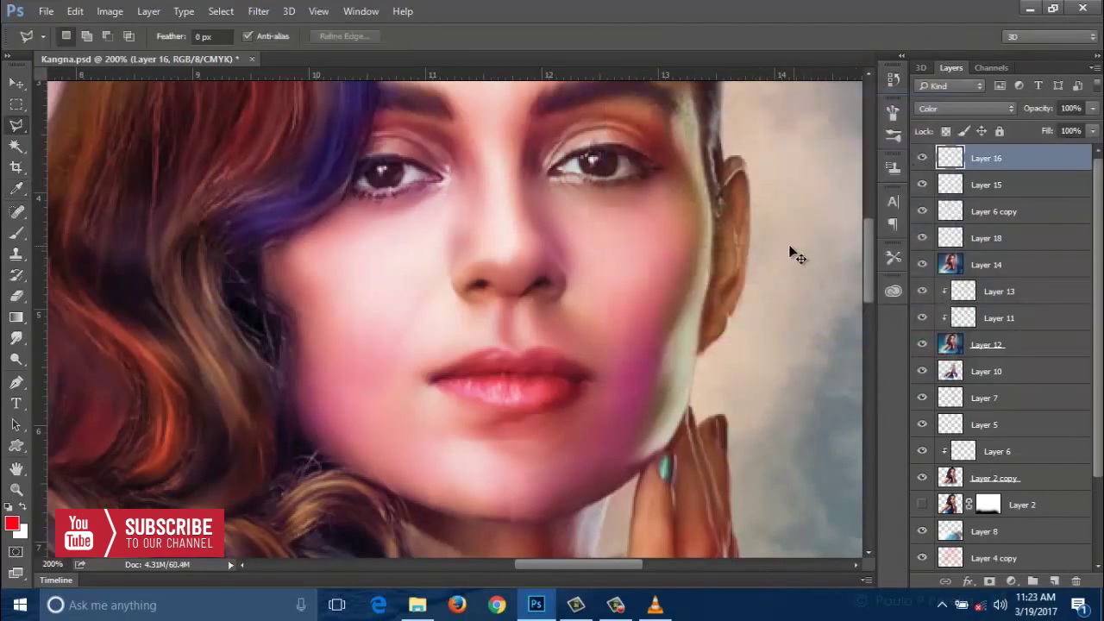
pyautogui.hotkey('ctrl', '-')
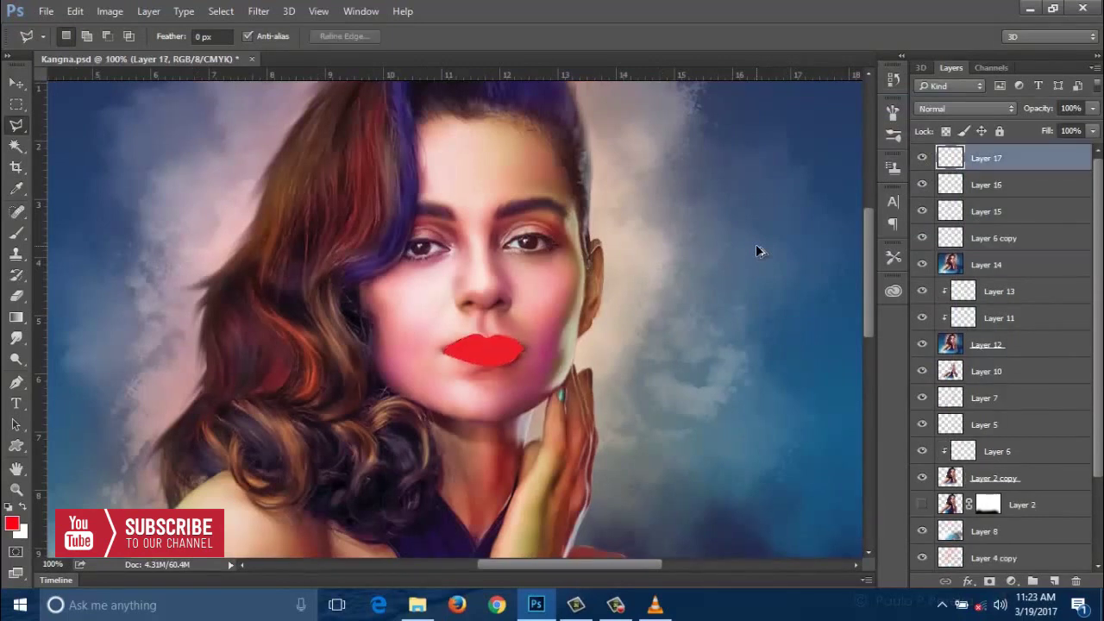
# Step: Remove the red lip fill layer and hide the skin-tint layer to compare
pyautogui.hotkey('ctrl', 'alt', 'z')
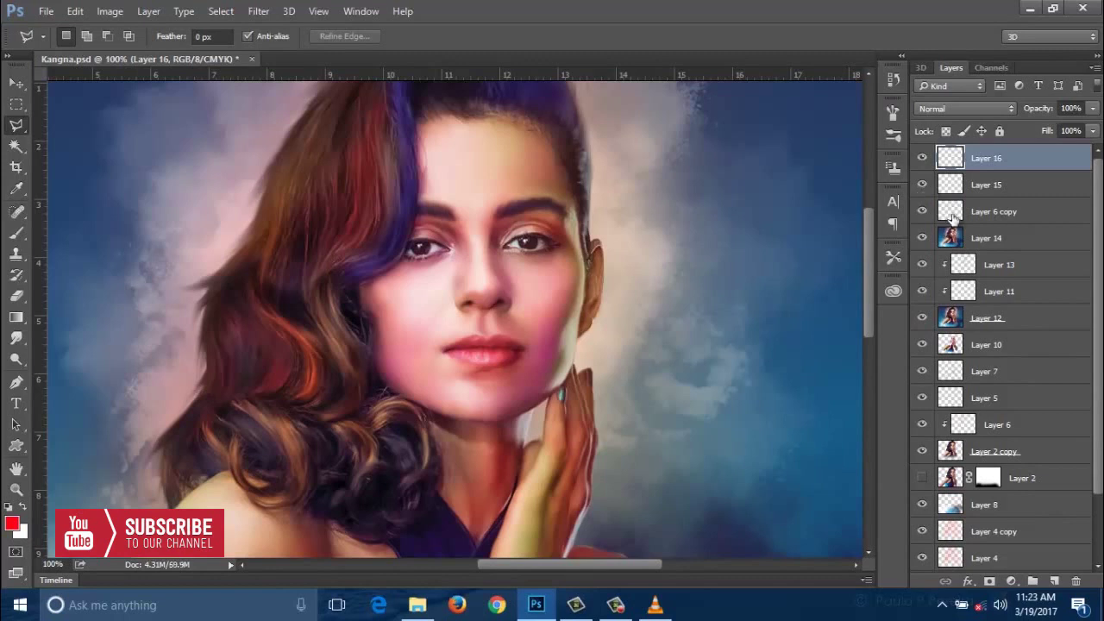
pyautogui.moveTo(717, 190); pyautogui.dragTo(725, 223)
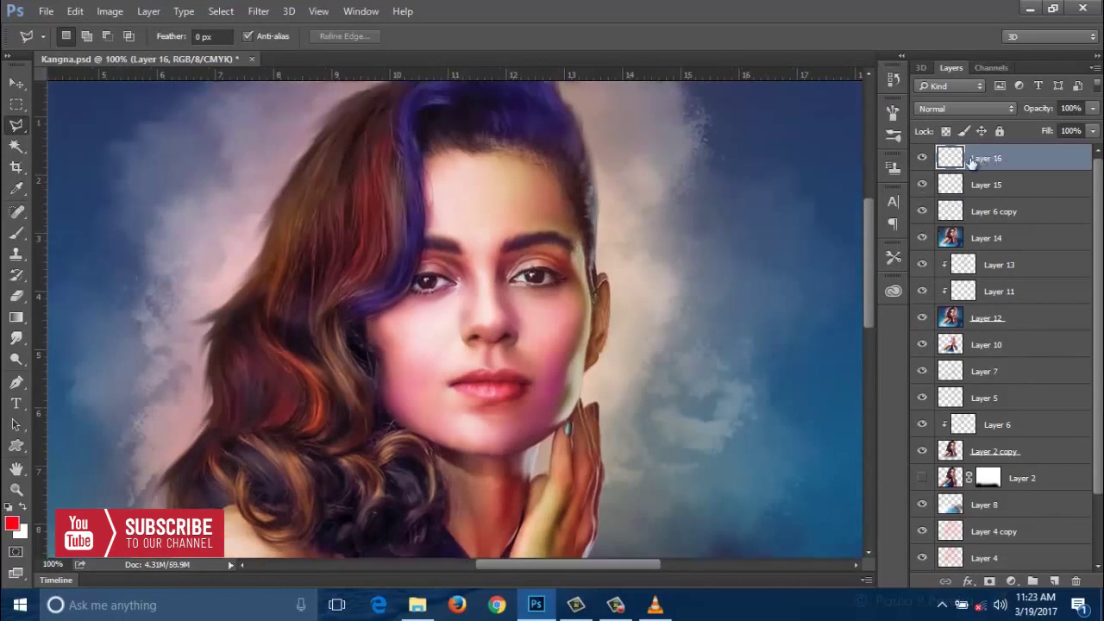
pyautogui.click(923, 161)
# Step: Add a new empty Layer 17 at the top and zoom in close on the lips
pyautogui.hotkey('ctrl', '-')
pyautogui.hotkey('ctrl', '-')
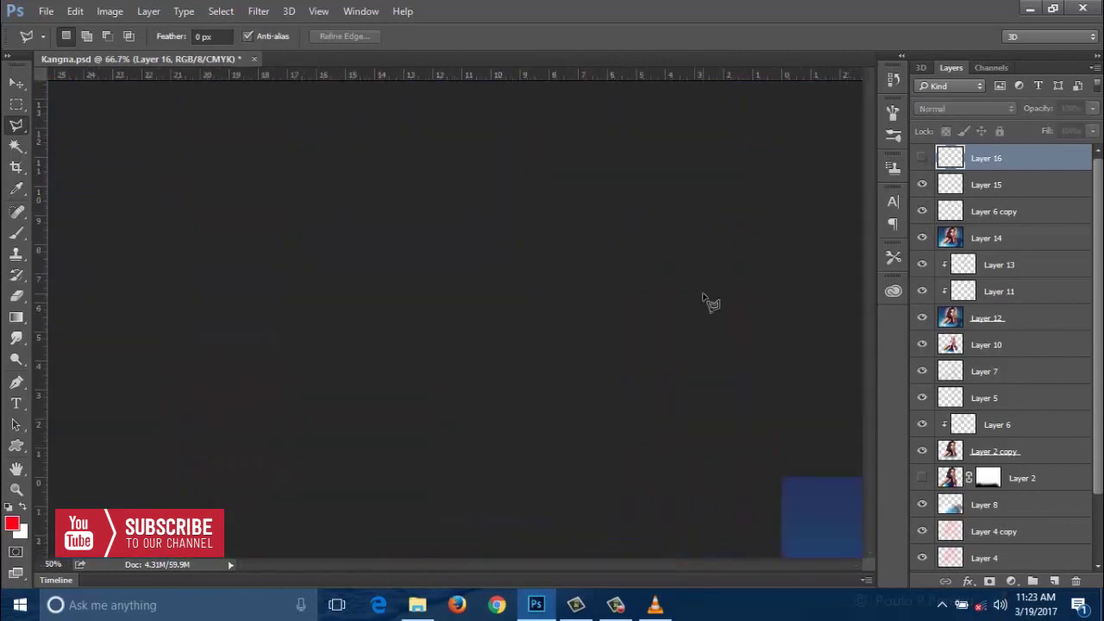
pyautogui.hotkey('ctrl', '+')
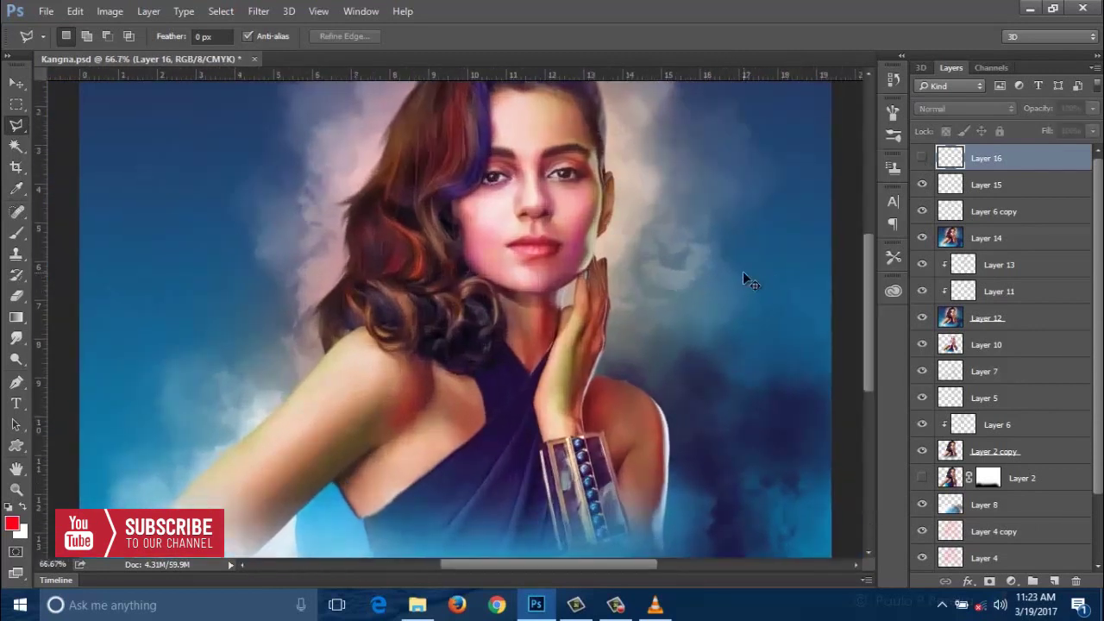
pyautogui.hotkey('ctrl', '+')
pyautogui.scroll(2, 742, 259)
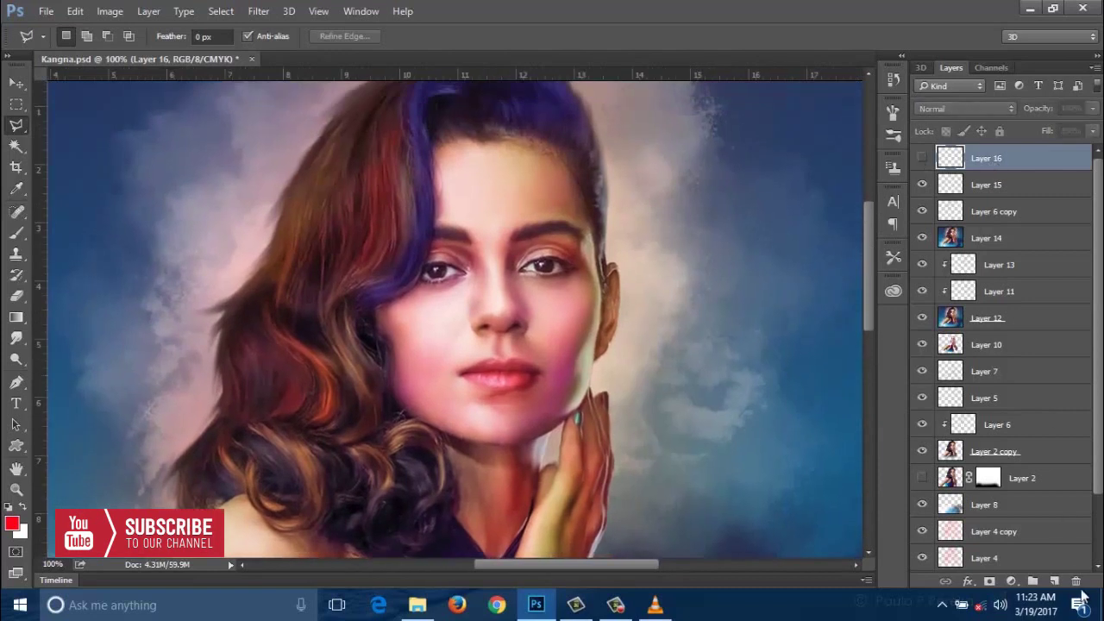
pyautogui.click(1054, 582)
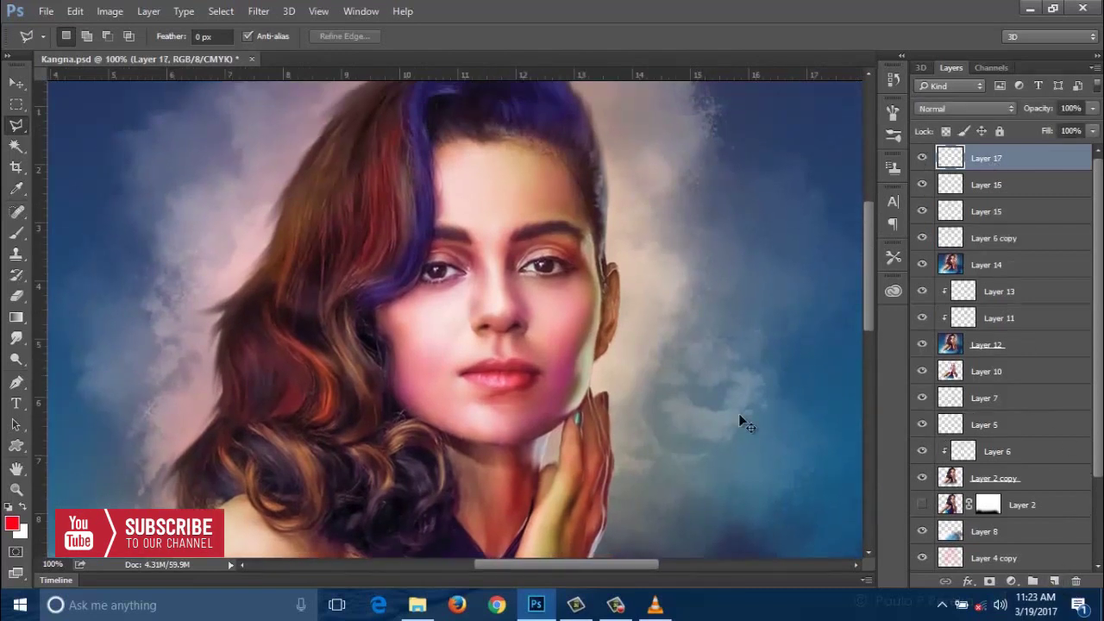
pyautogui.hotkey('ctrl', '+')
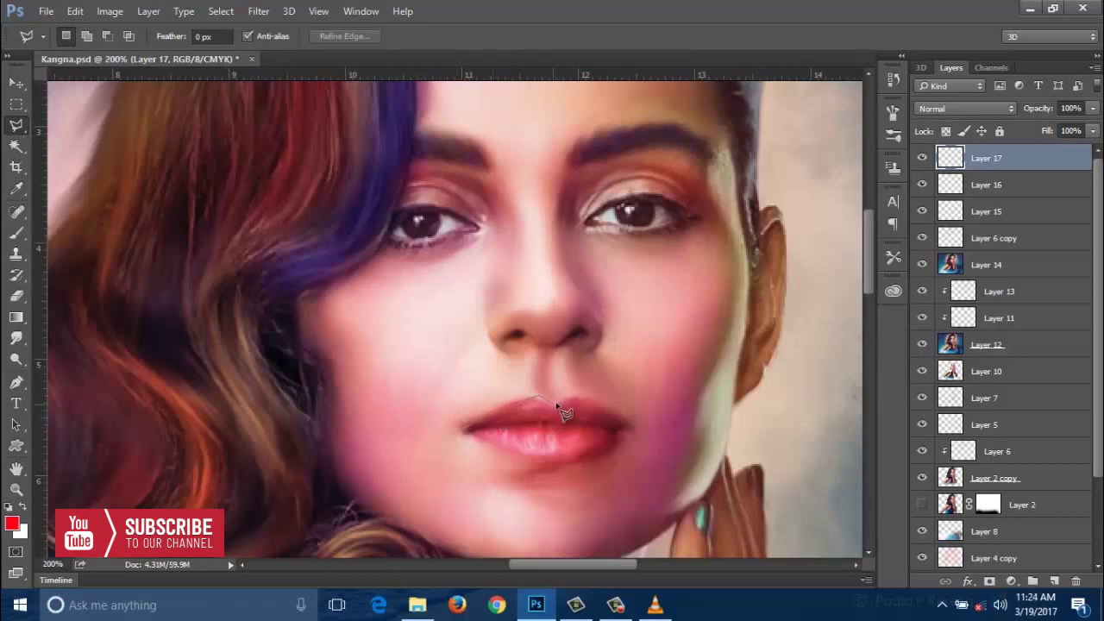
# Step: Finish the Polygonal Lasso around the lips and copy them from Layer 14 onto Layer 18
pyautogui.click(607, 406)
pyautogui.click(623, 424)
pyautogui.click(604, 450)
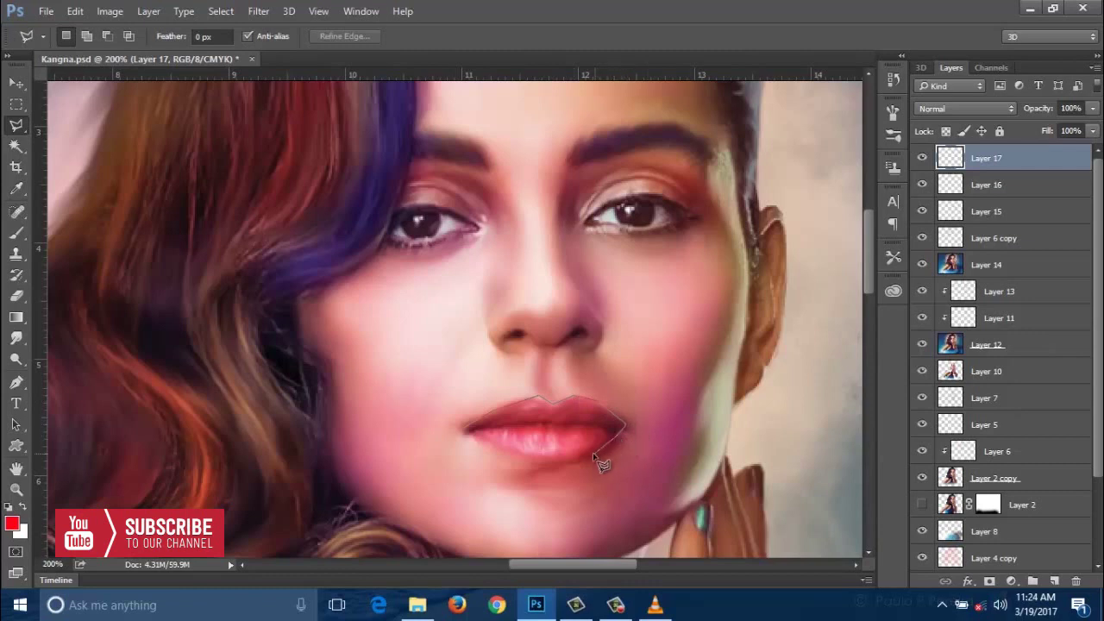
pyautogui.click(533, 462)
pyautogui.click(466, 431)
pyautogui.click(1001, 265)
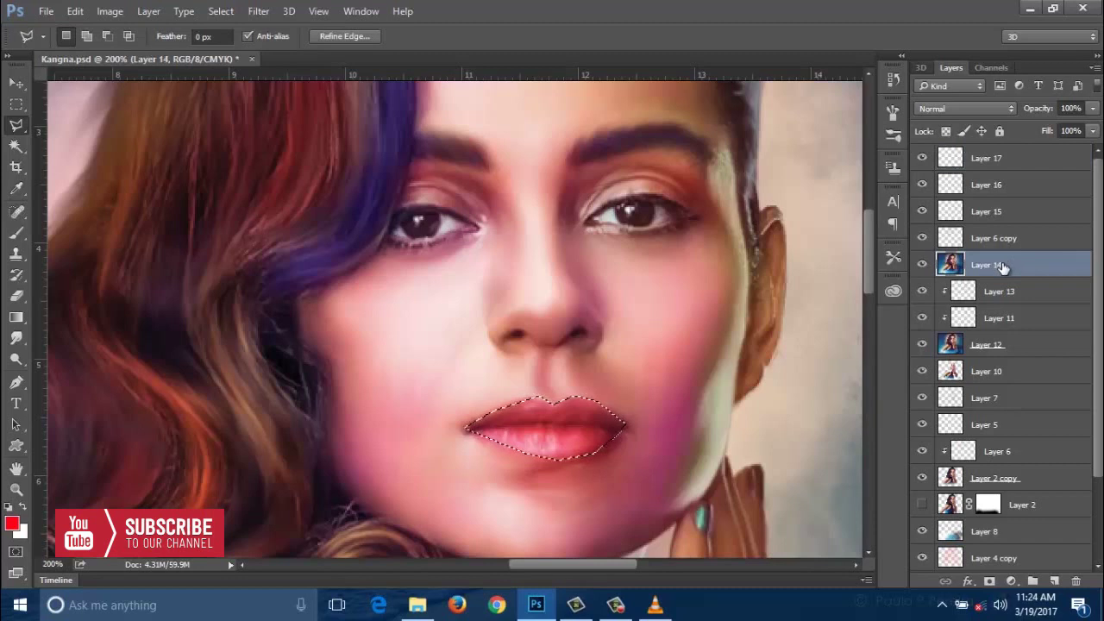
pyautogui.hotkey('ctrl', 'j')
# Step: Delete and restore Layer 6 copy, then load the Layer 18 lip shape as a selection
pyautogui.click(1001, 240)
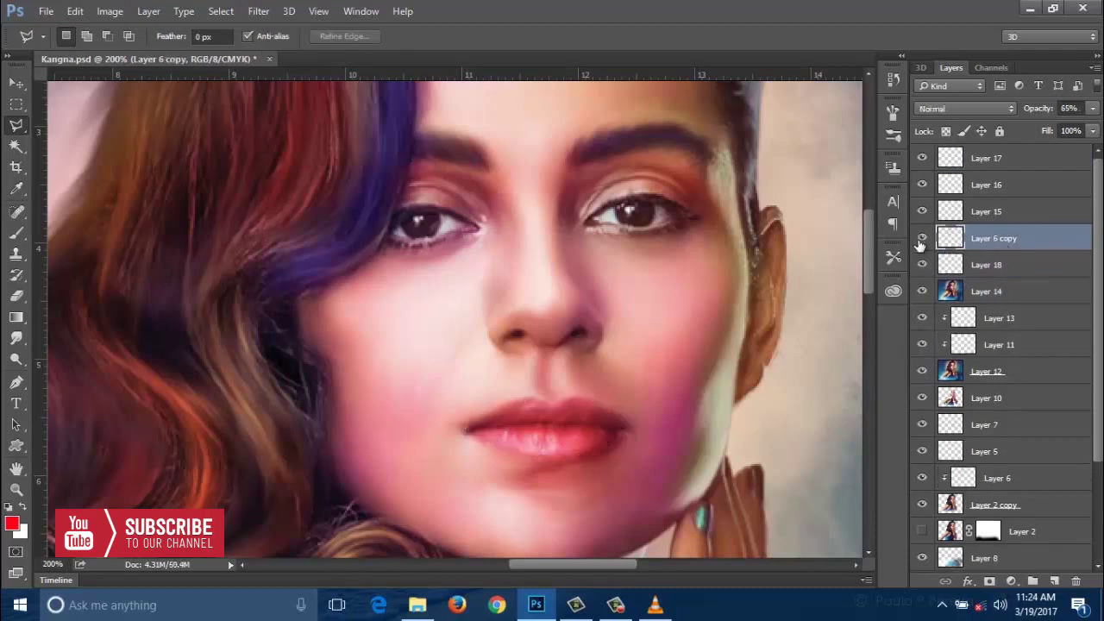
pyautogui.press('Delete')
pyautogui.hotkey('ctrl', 'z')
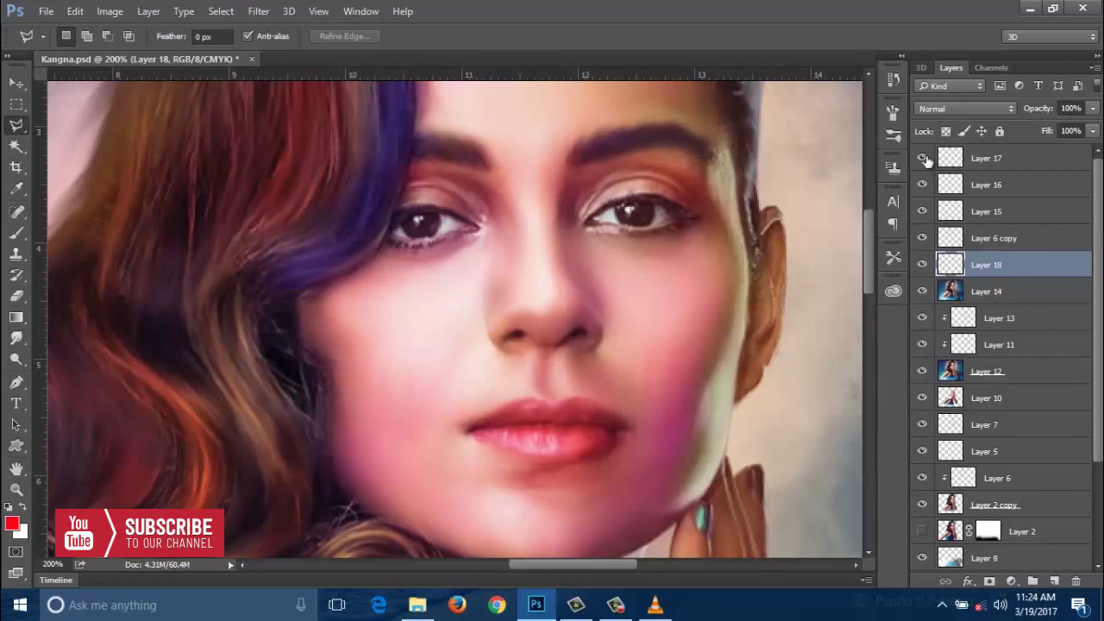
pyautogui.click(947, 167)
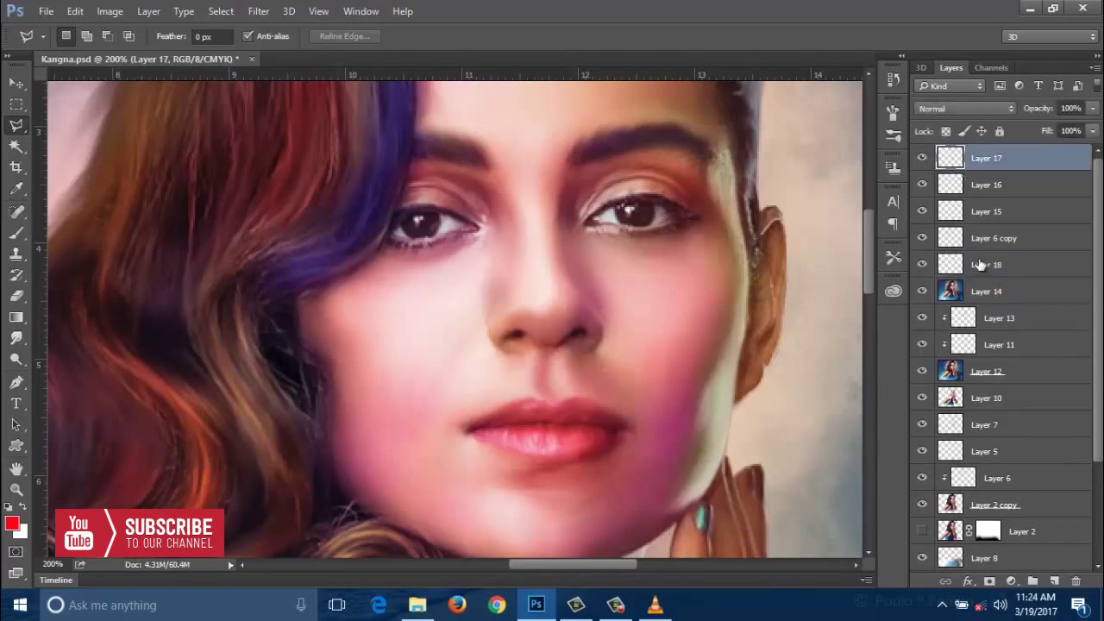
pyautogui.click(981, 265)
pyautogui.click(1000, 175)
pyautogui.scroll(-1, 998, 183)
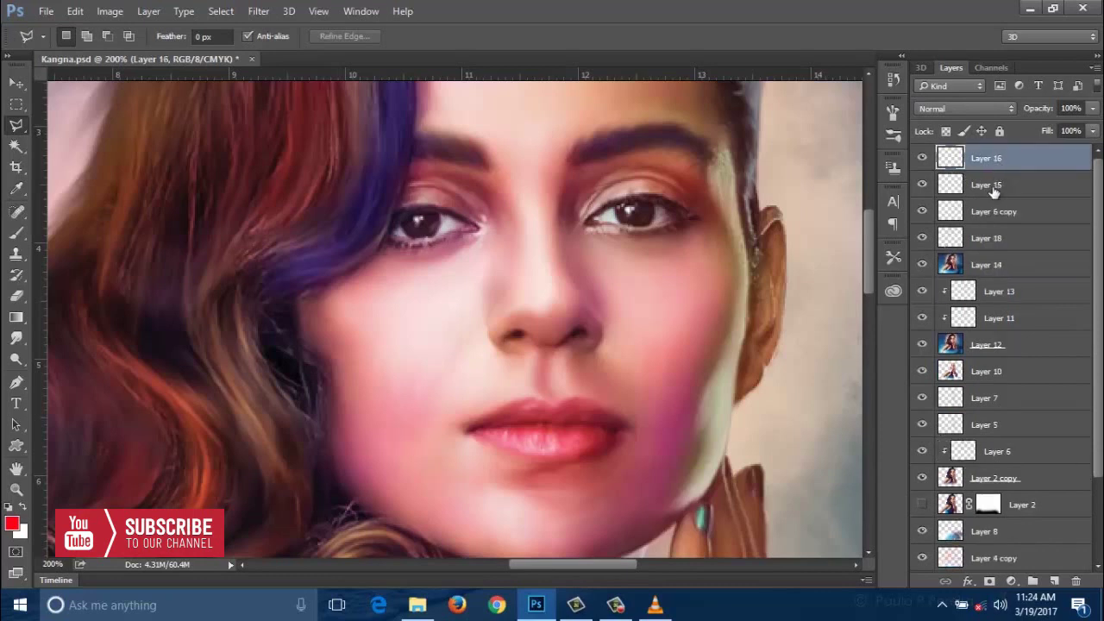
pyautogui.click(951, 242)
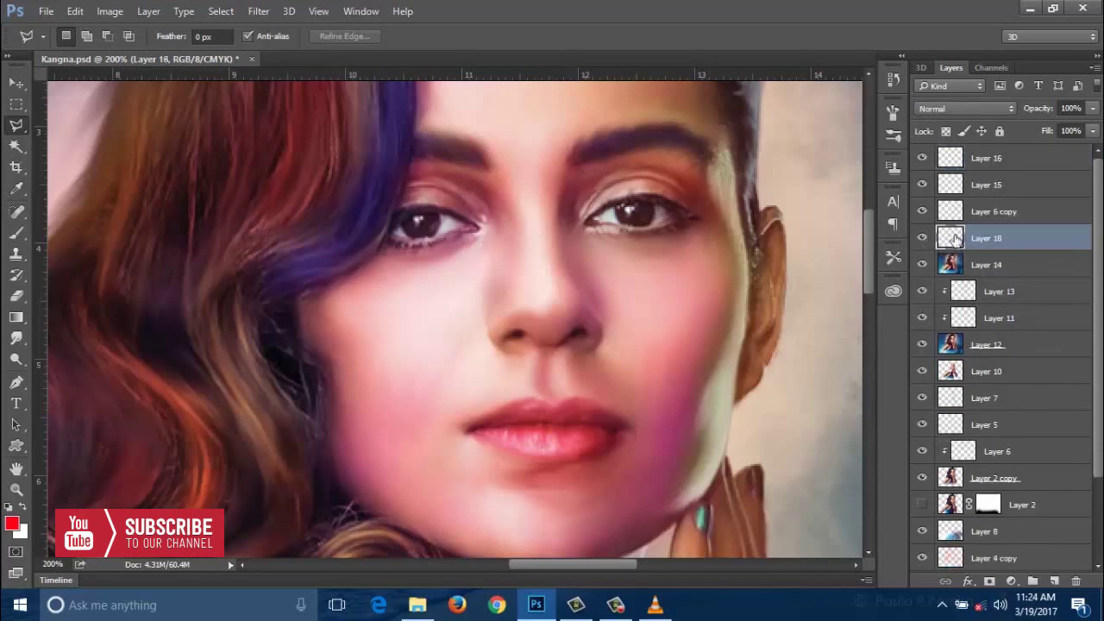
pyautogui.keyDown('ctrl'); pyautogui.click(954, 244); pyautogui.keyUp('ctrl')
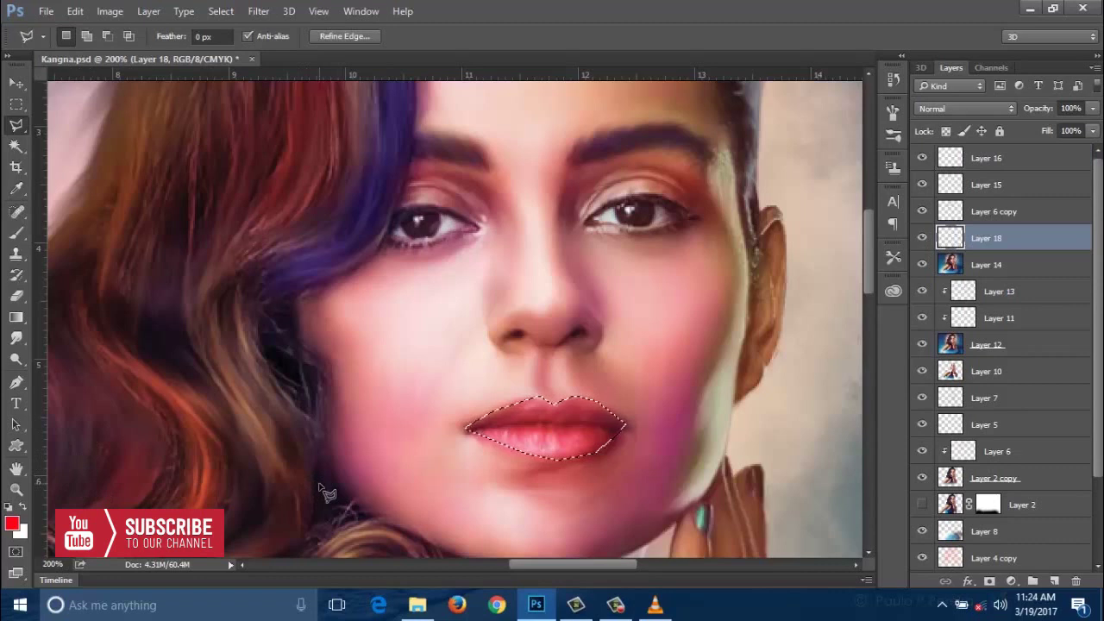
# Step: Colorize the selected lips a vivid red at Saturation 81, then deselect
pyautogui.hotkey('alt', 'BackSpace')
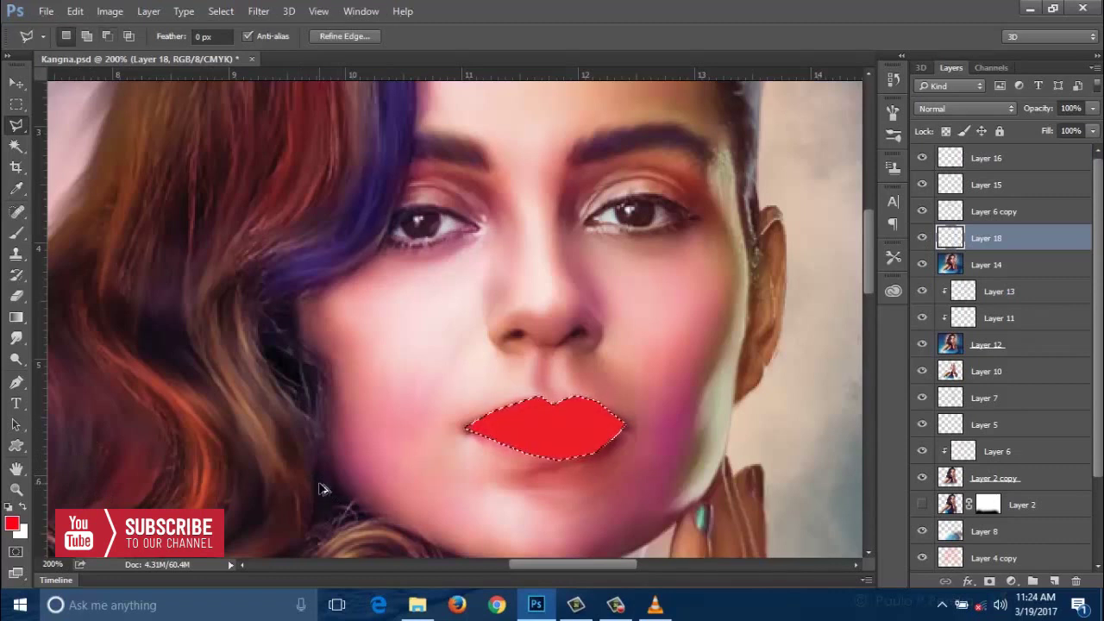
pyautogui.hotkey('ctrl', 'z')
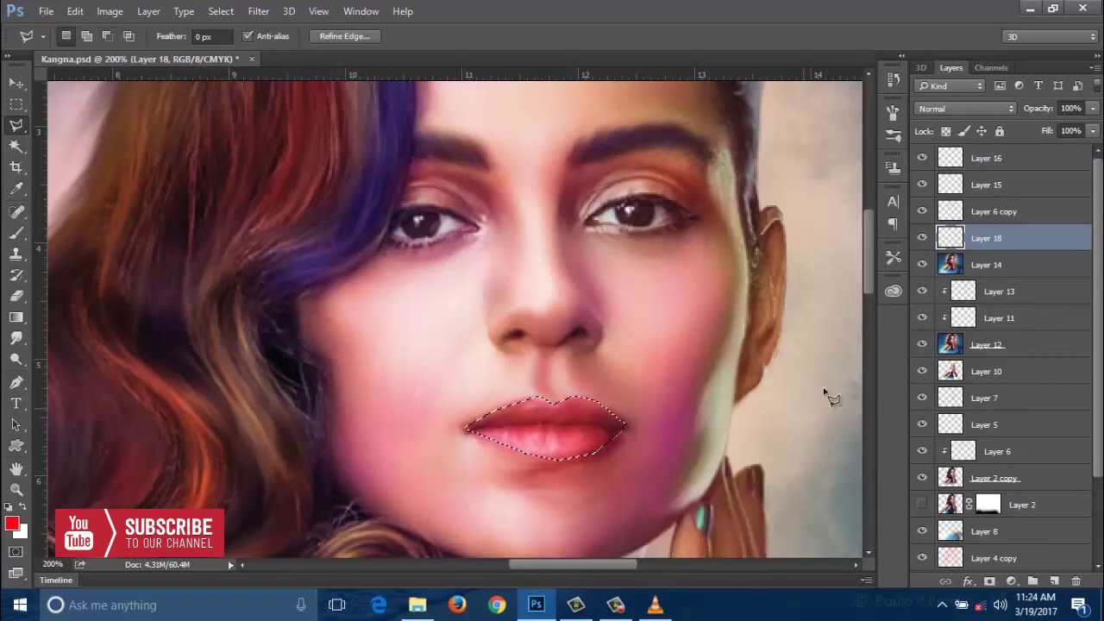
pyautogui.press('i')
pyautogui.hotkey('ctrl', 'u')
pyautogui.click(923, 305)
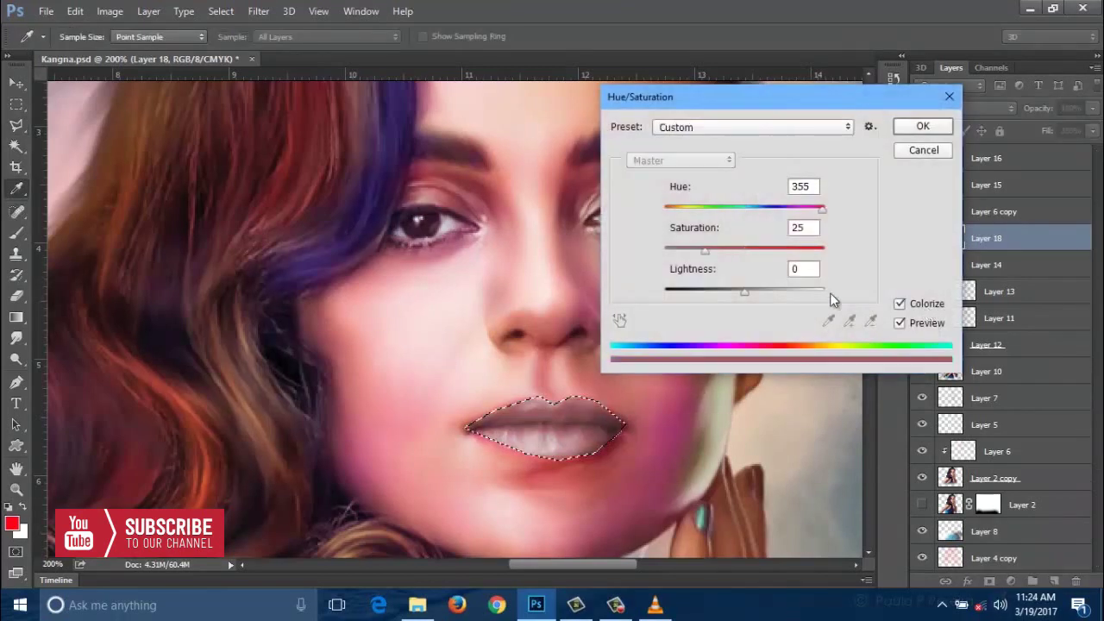
pyautogui.moveTo(705, 251); pyautogui.dragTo(779, 250)
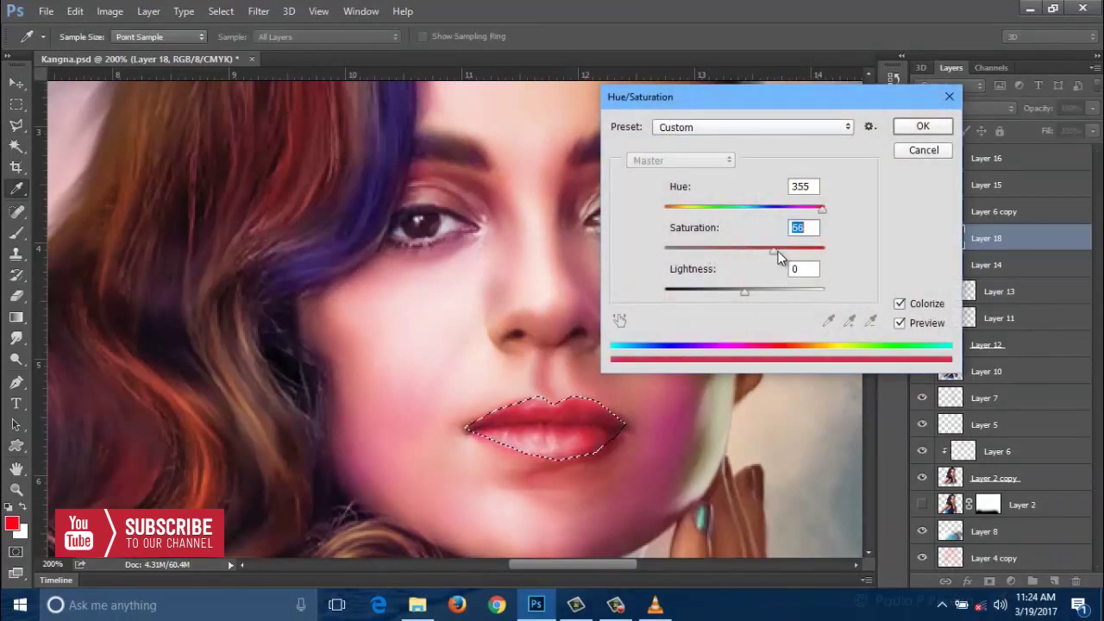
pyautogui.moveTo(815, 210); pyautogui.dragTo(499, 226)
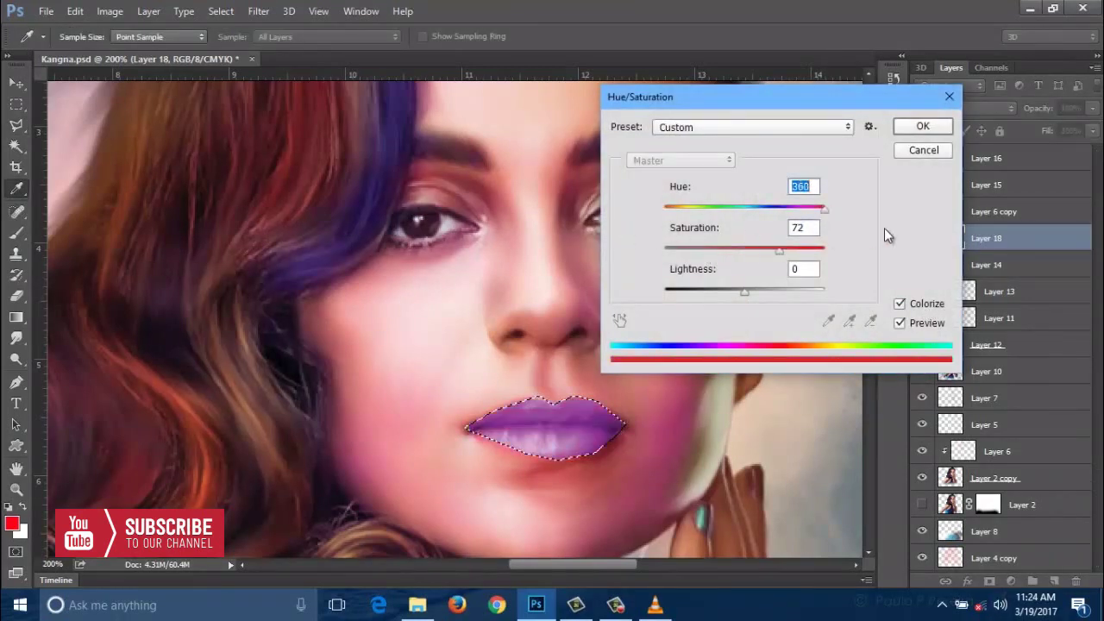
pyautogui.moveTo(793, 256); pyautogui.dragTo(794, 251)
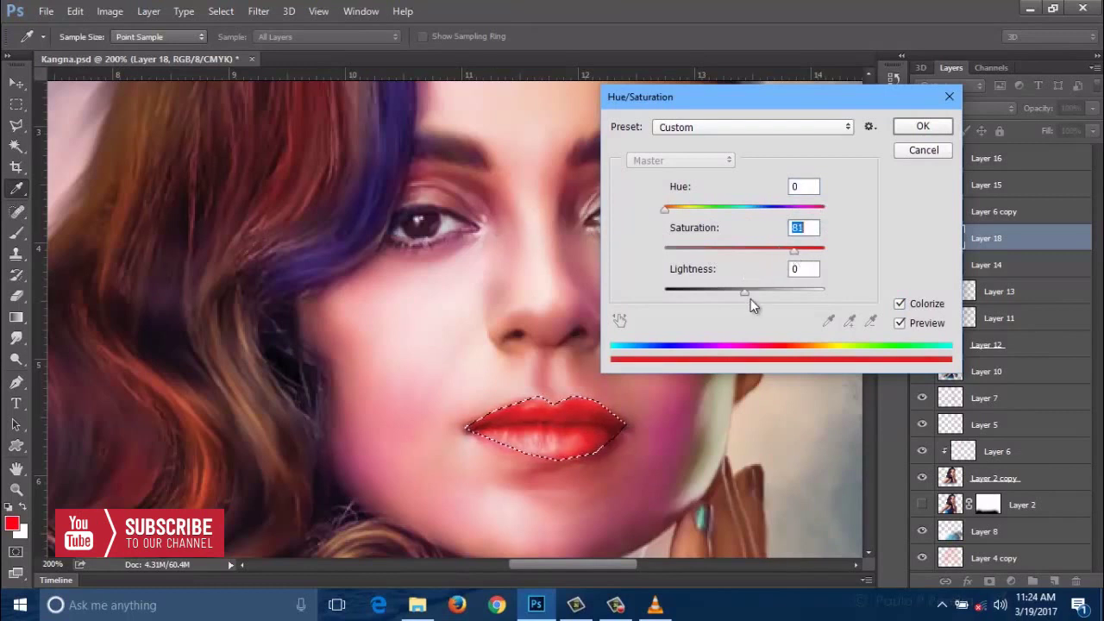
pyautogui.moveTo(745, 292)
pyautogui.mouseDown()
pyautogui.moveTo(755, 291)
pyautogui.moveTo(725, 299)
pyautogui.moveTo(740, 294)
pyautogui.mouseUp()
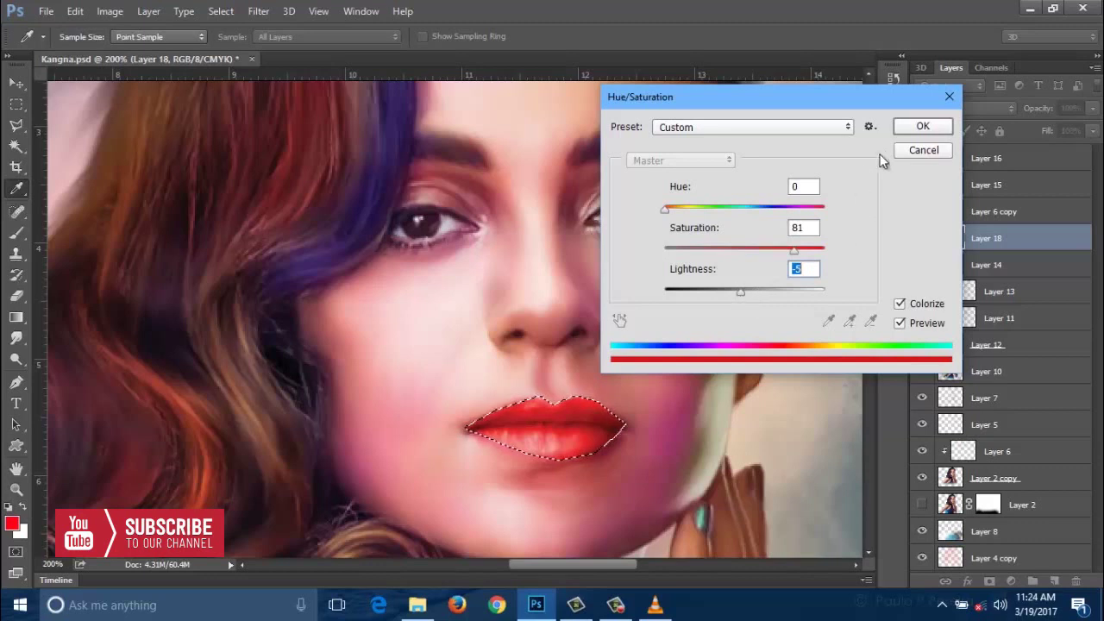
pyautogui.click(915, 127)
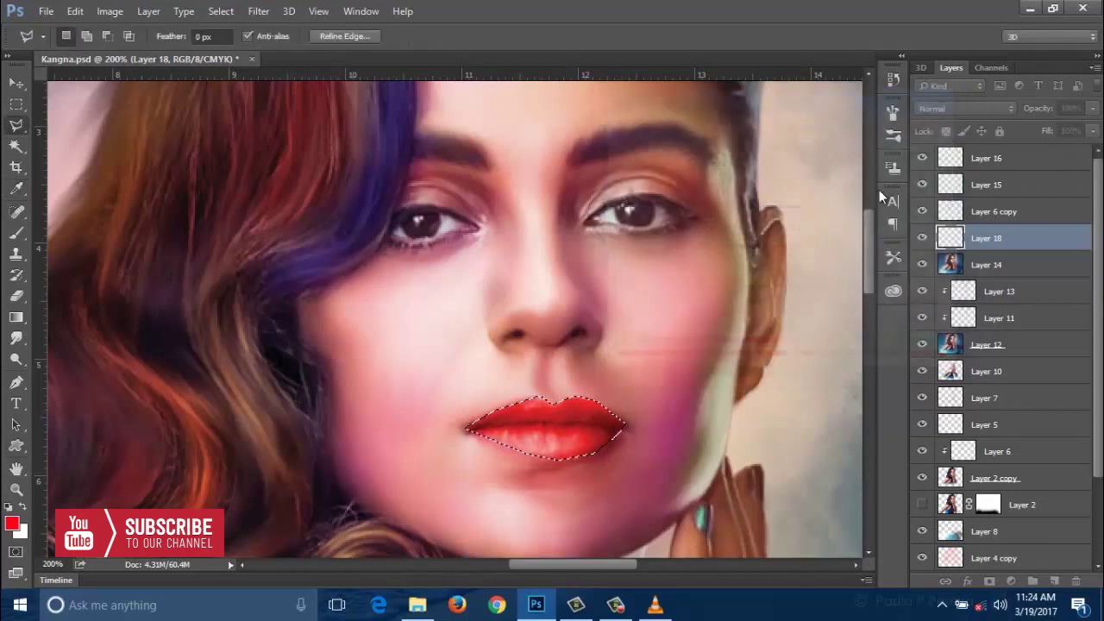
pyautogui.hotkey('ctrl', 'd')
# Step: Apply a 0.6-pixel Gaussian Blur to the lip layer and zoom back in
pyautogui.hotkey('ctrl', '-')
pyautogui.hotkey('ctrl', '-')
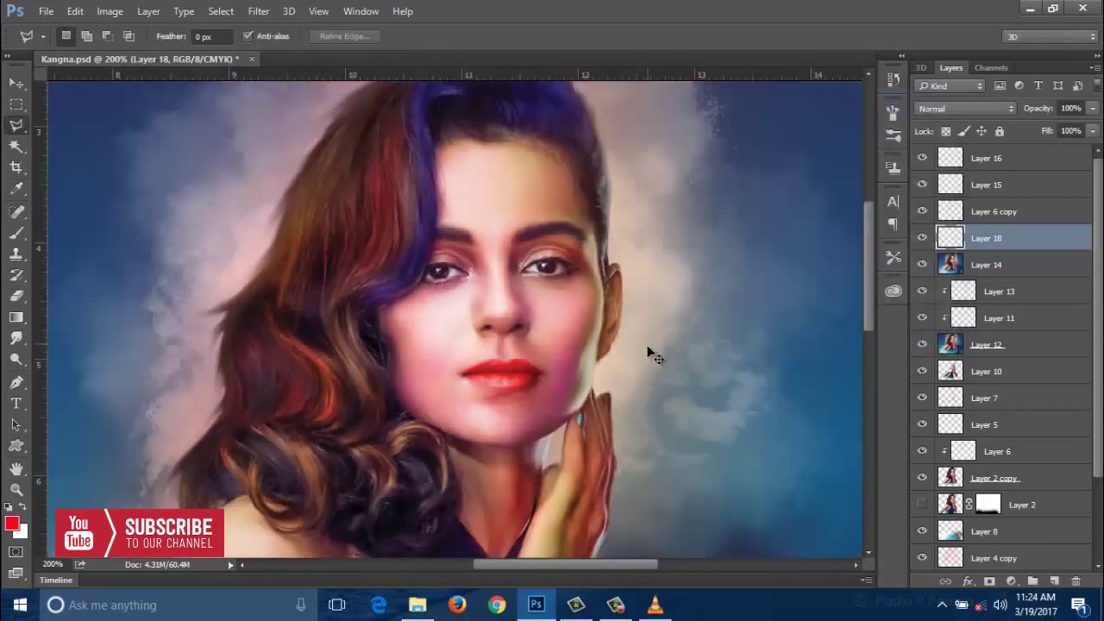
pyautogui.click(261, 12)
pyautogui.moveTo(267, 190)
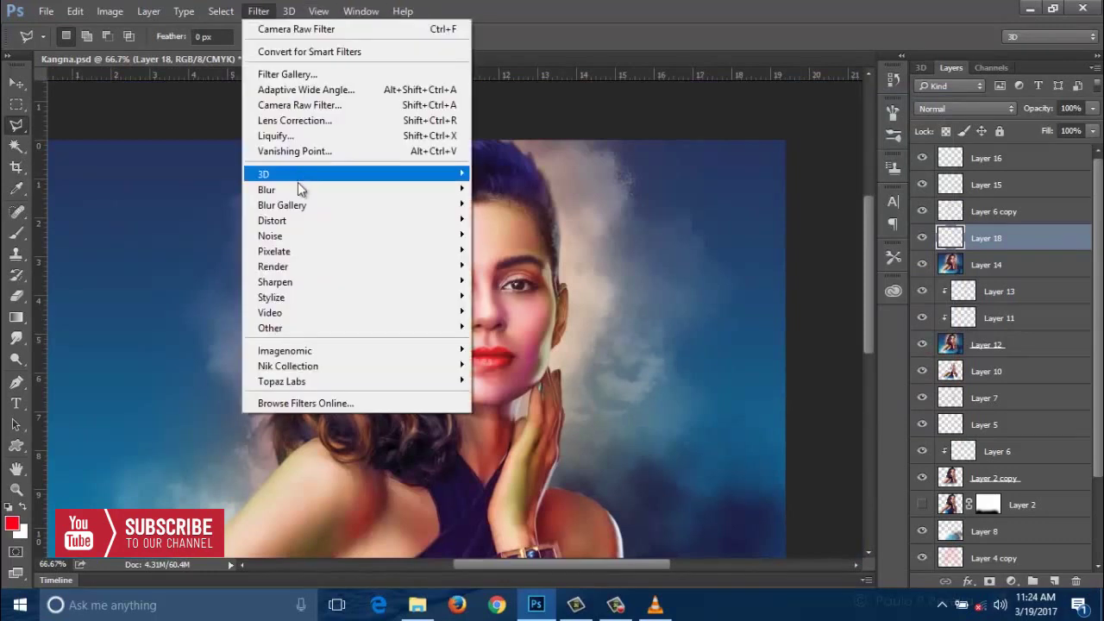
pyautogui.click(551, 250)
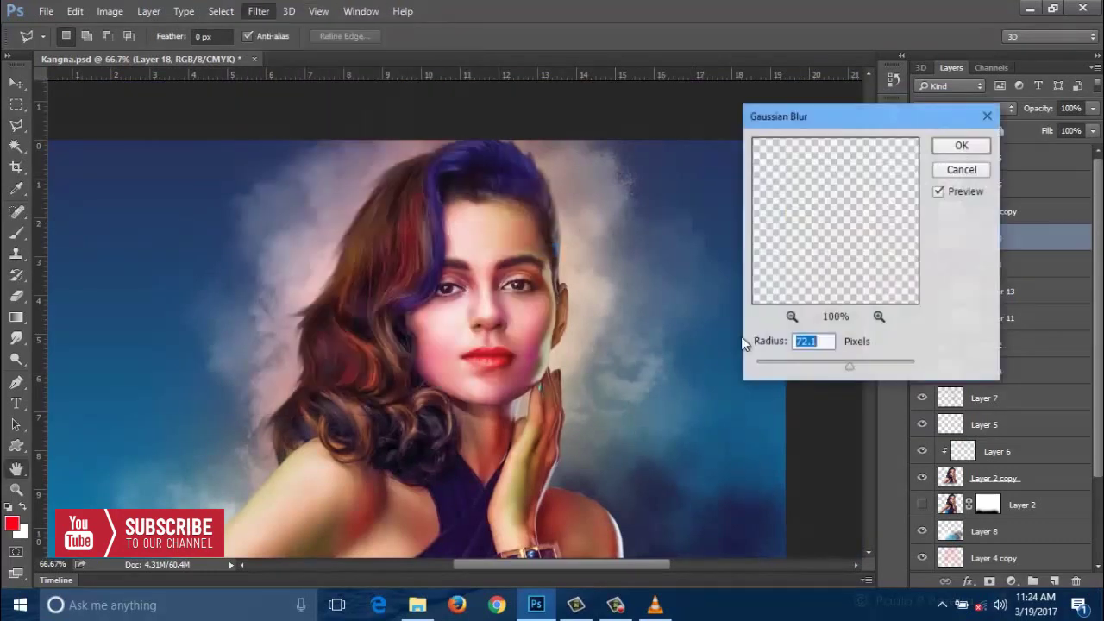
pyautogui.click(761, 366)
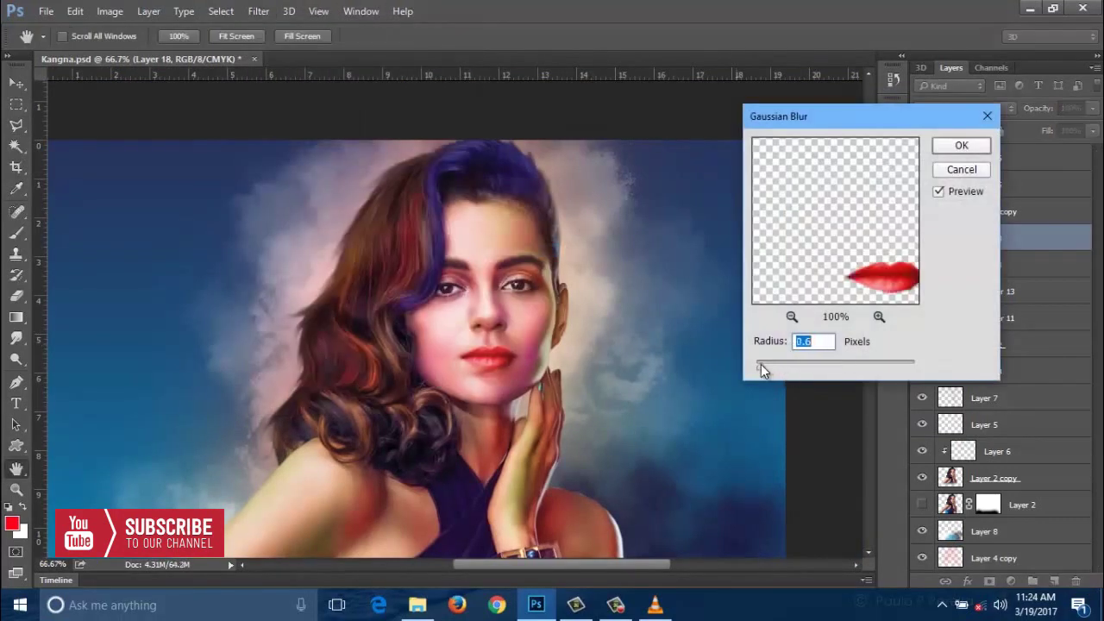
pyautogui.click(962, 147)
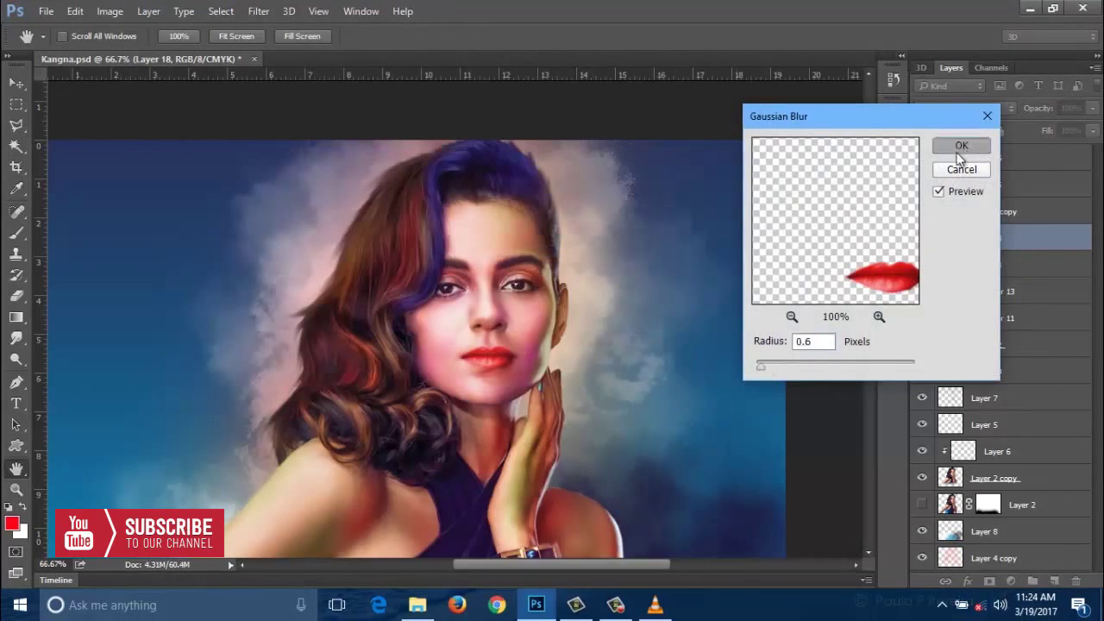
pyautogui.hotkey('ctrl', '+')
pyautogui.hotkey('ctrl', '+')
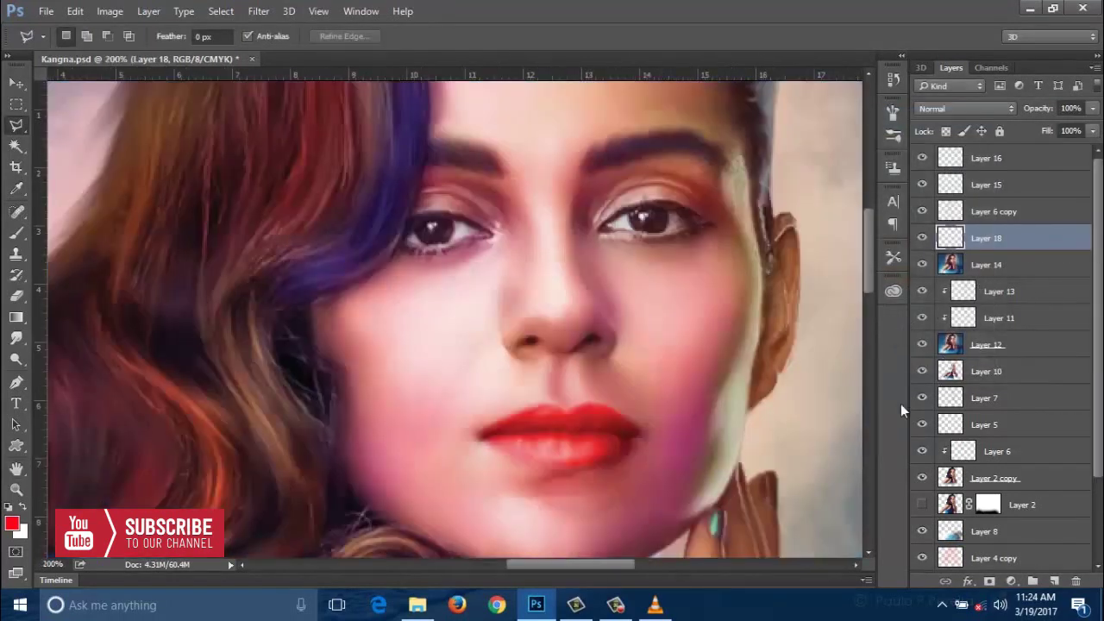
# Step: Pen a curve along the upper lip and stroke it with a white brush gloss
pyautogui.click(19, 385)
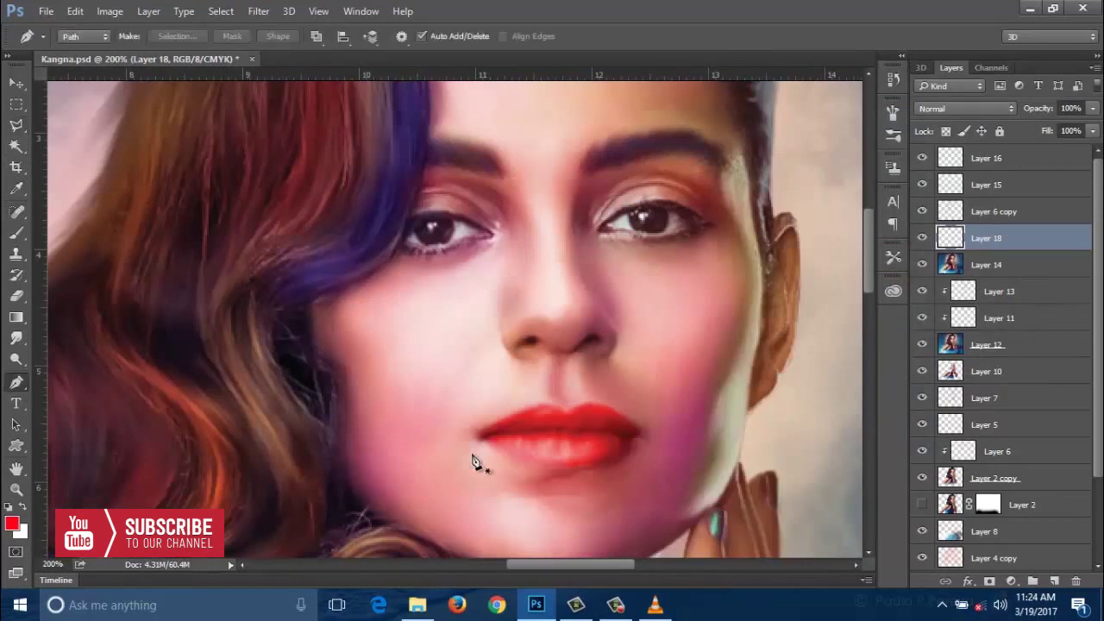
pyautogui.click(477, 433)
pyautogui.moveTo(559, 404); pyautogui.dragTo(604, 432)
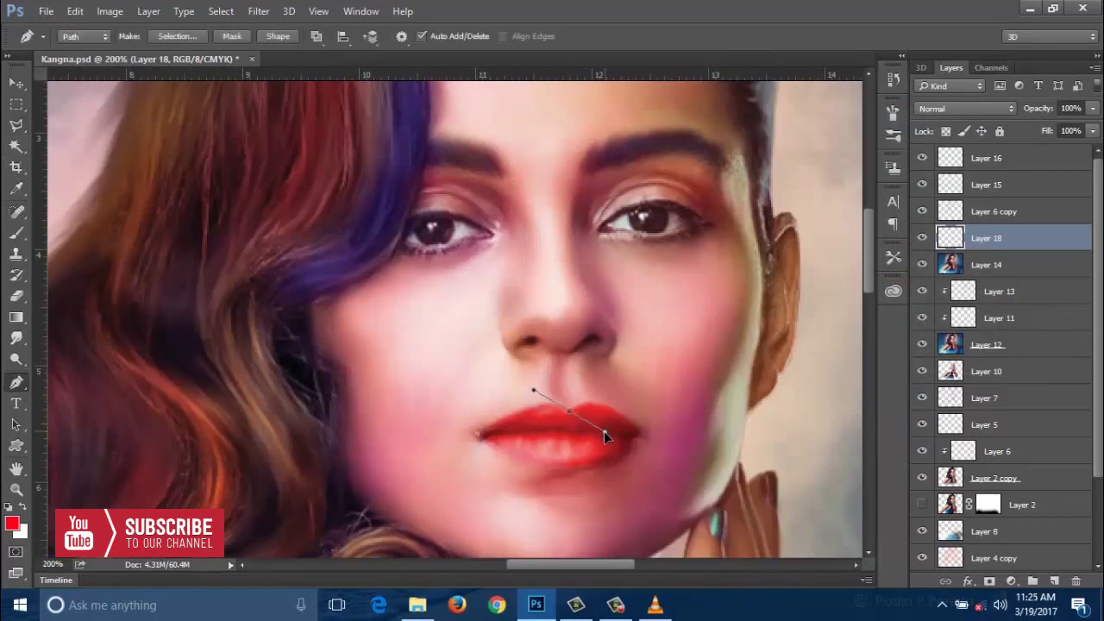
pyautogui.click(30, 510)
pyautogui.rightClick(535, 399)
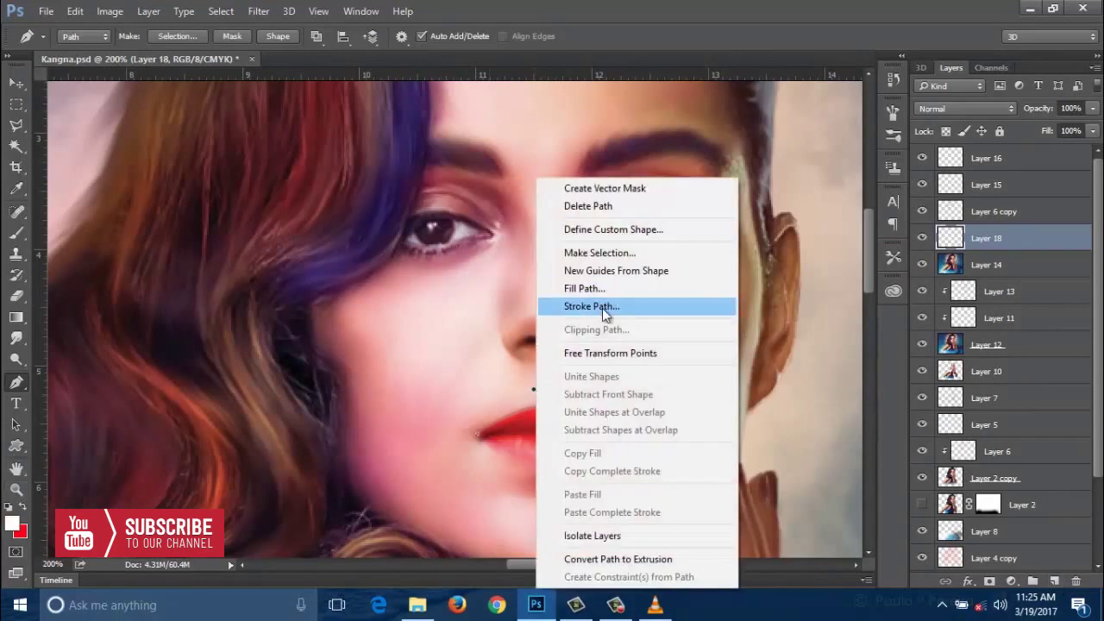
pyautogui.click(643, 306)
pyautogui.click(671, 205)
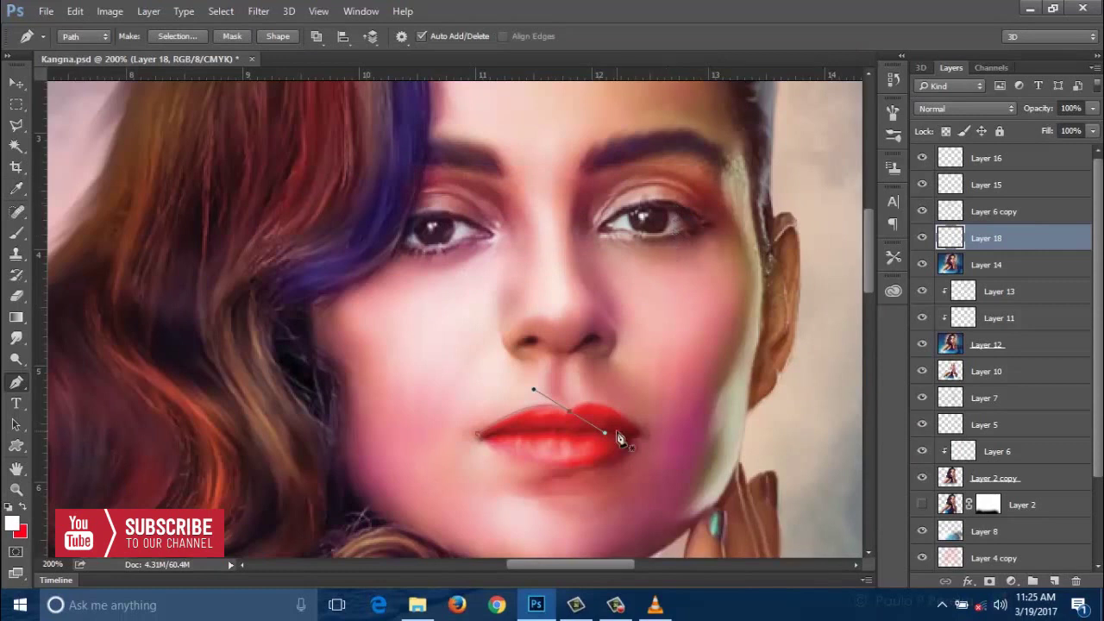
pyautogui.press('Return')
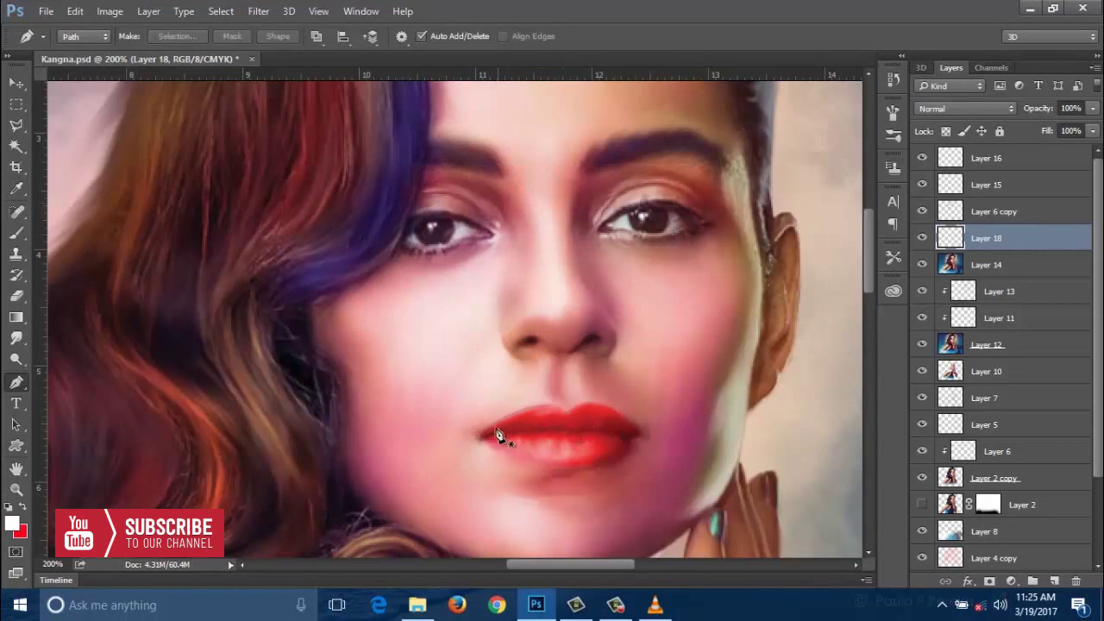
# Step: Duplicate the lip layer as Layer 18 copy and stroke a second white gloss line
pyautogui.hotkey('ctrl', 'j')
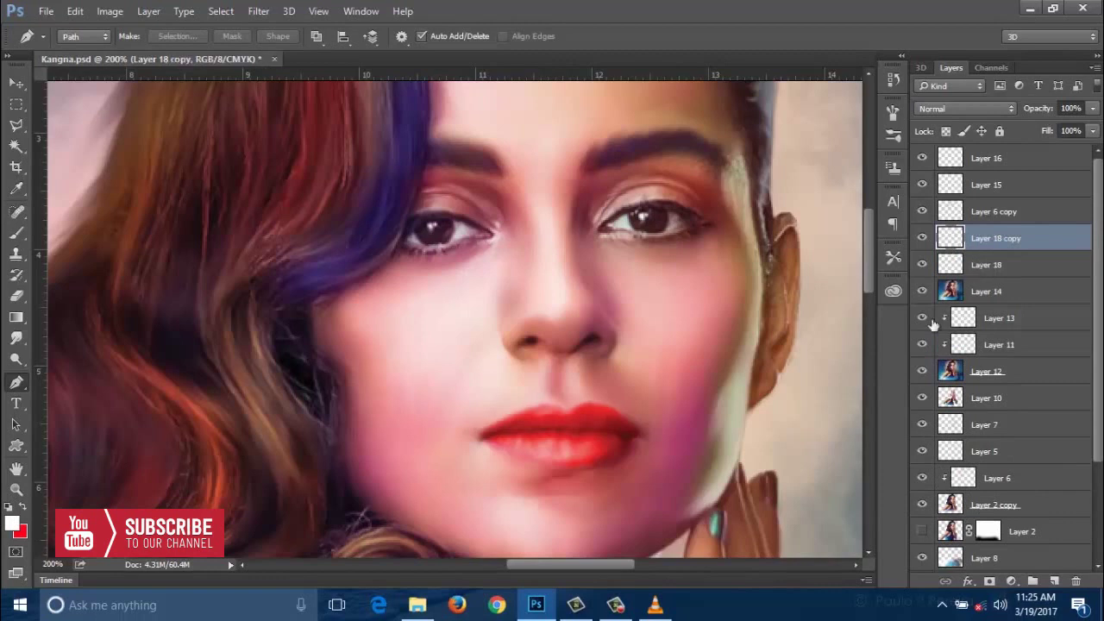
pyautogui.click(567, 411)
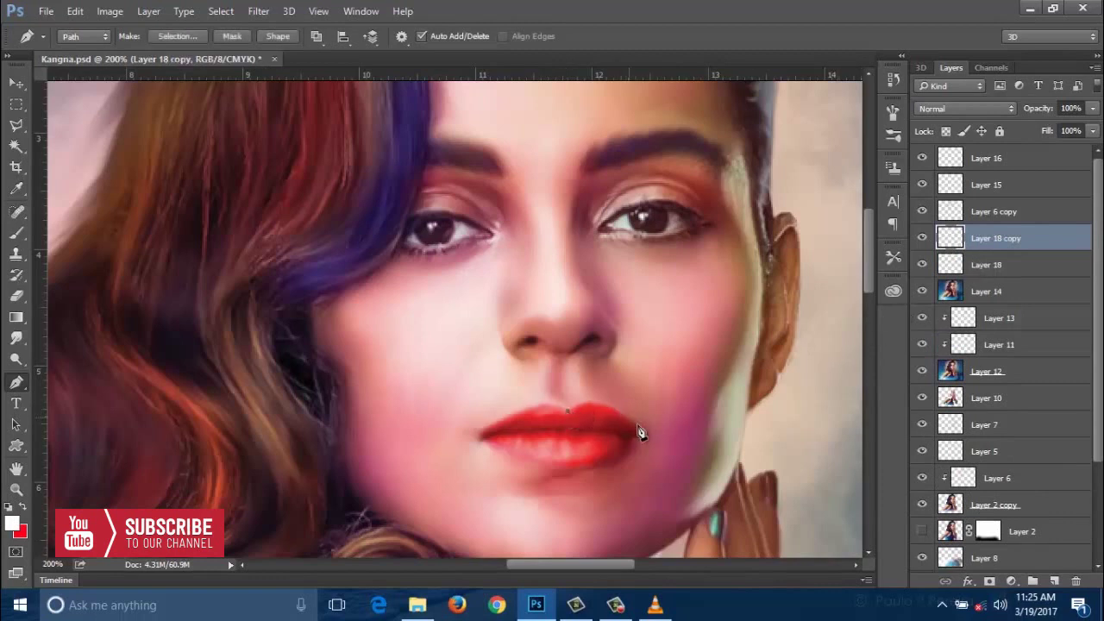
pyautogui.click(641, 433)
pyautogui.rightClick(616, 428)
pyautogui.click(690, 307)
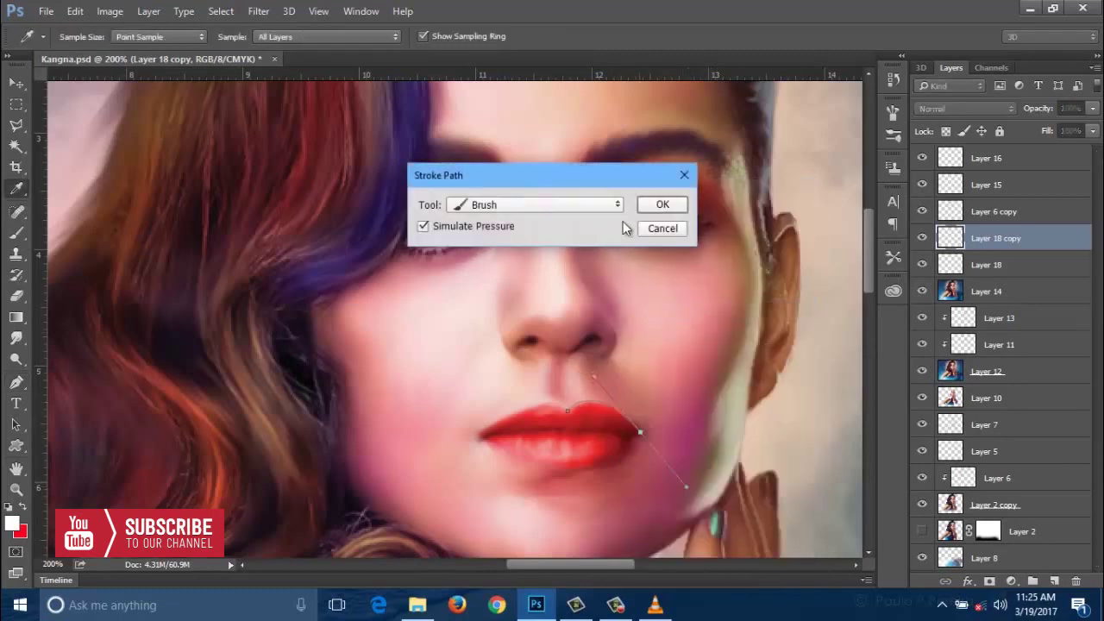
pyautogui.click(666, 202)
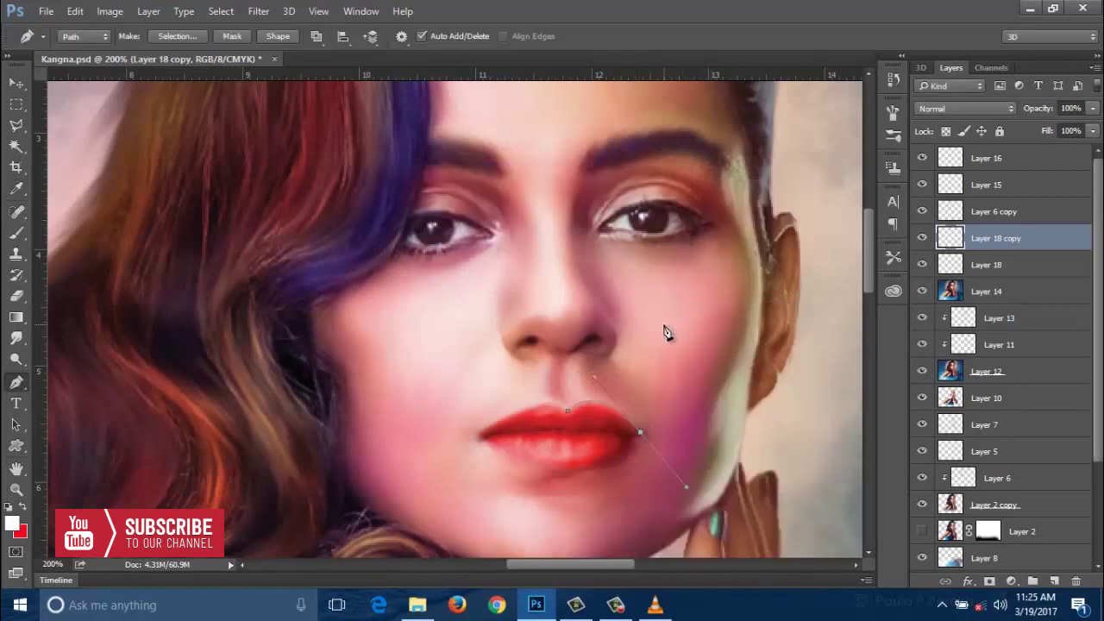
pyautogui.press('Return')
pyautogui.scroll(-1, 569, 392)
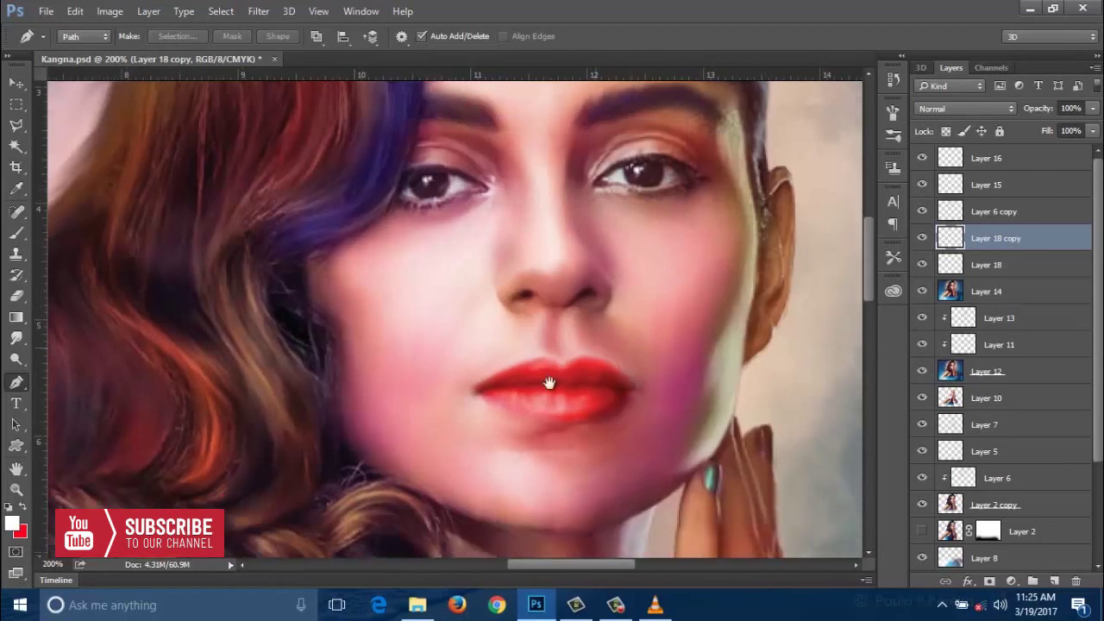
pyautogui.click(479, 394)
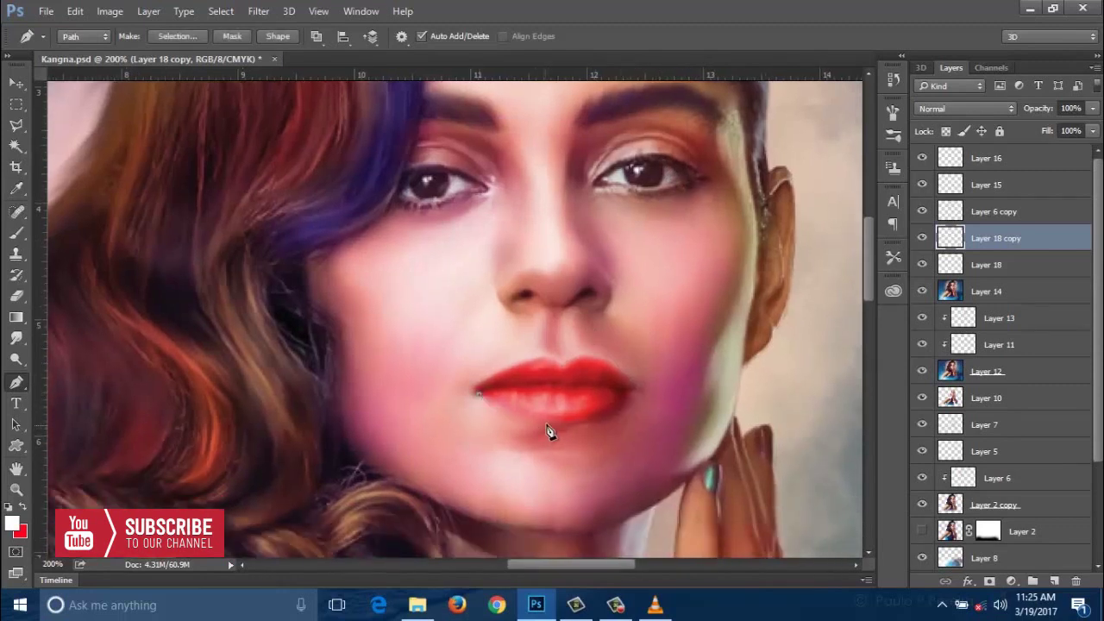
# Step: Draw a curved path along the lower lip and stroke it with white
pyautogui.moveTo(553, 421); pyautogui.dragTo(580, 421)
pyautogui.moveTo(632, 393); pyautogui.dragTo(670, 360)
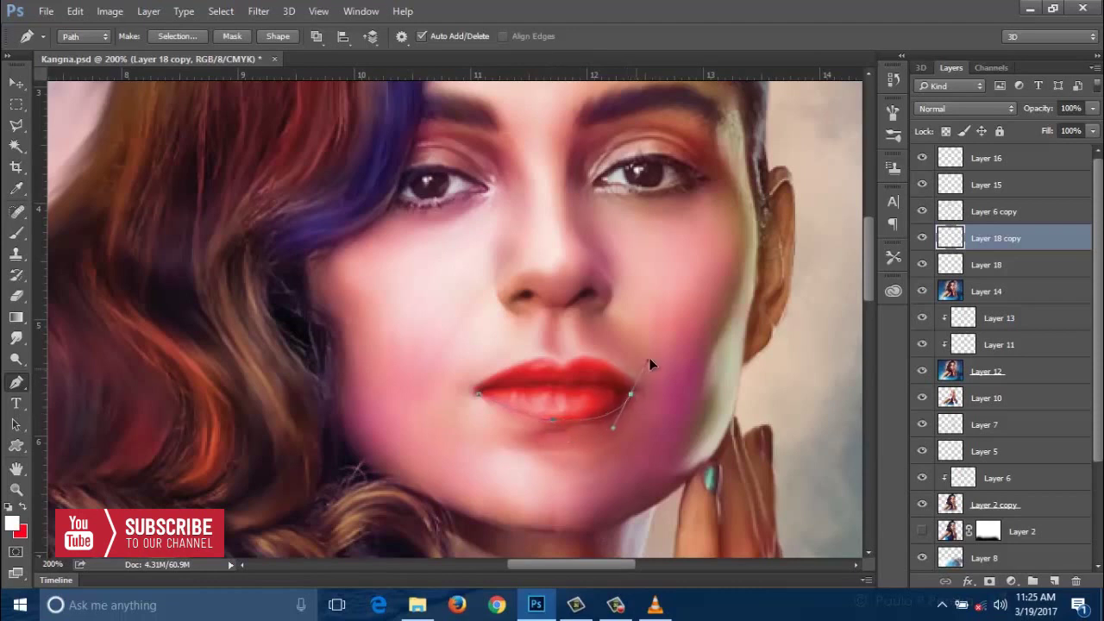
pyautogui.rightClick(583, 414)
pyautogui.click(709, 308)
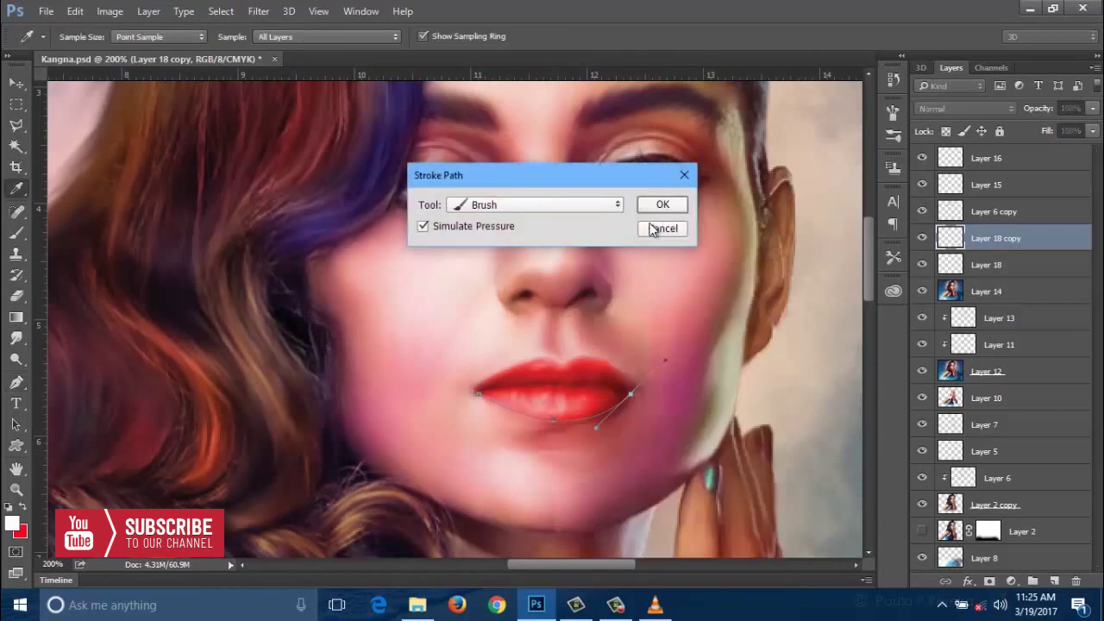
pyautogui.click(662, 205)
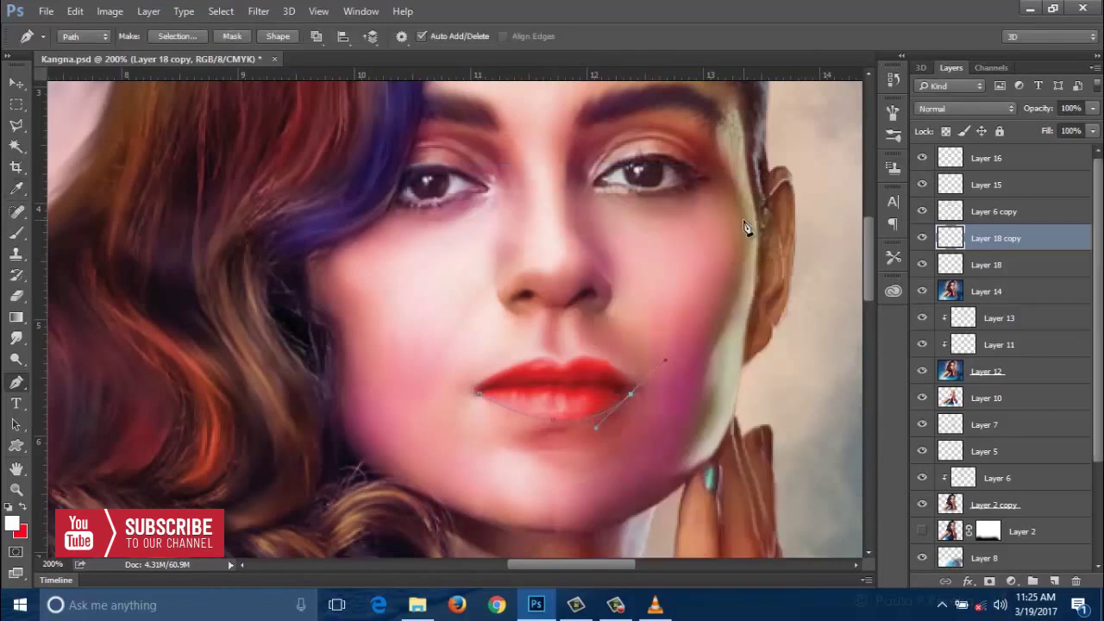
pyautogui.press('Return')
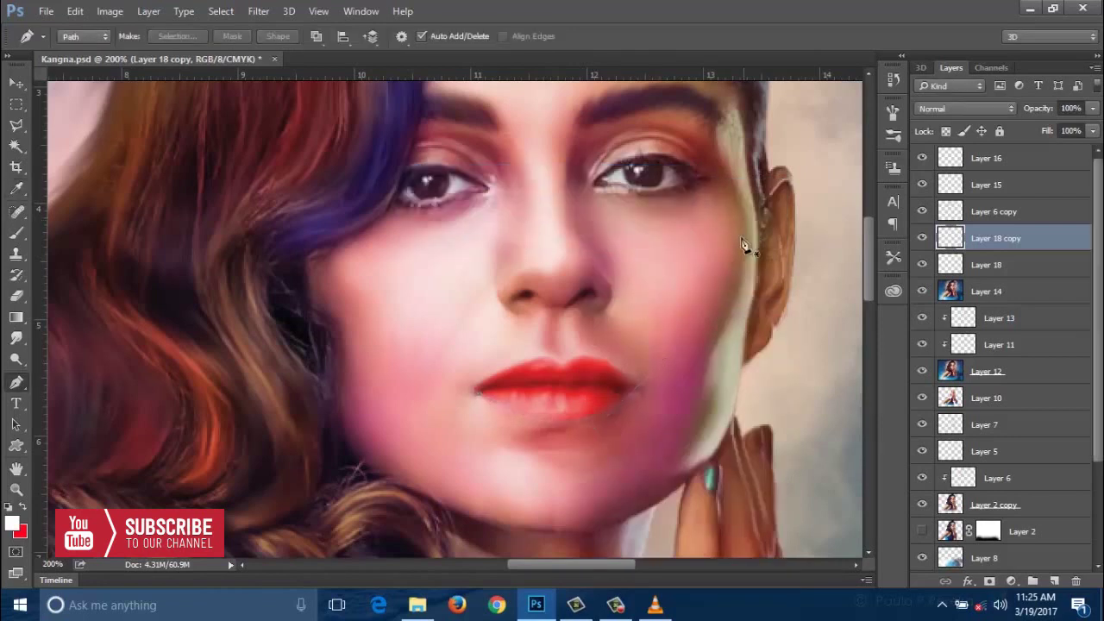
pyautogui.hotkey('ctrl', 'z')
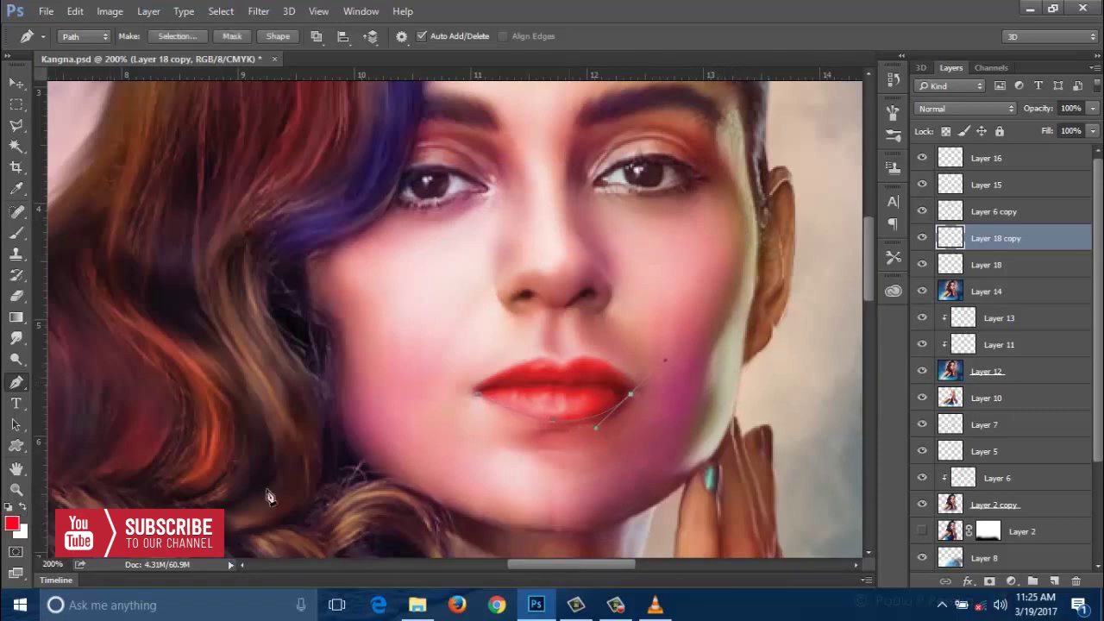
# Step: Stroke the lower-lip path again in red, then hide the path and zoom out to 100%
pyautogui.press('x')
pyautogui.click(11, 523)
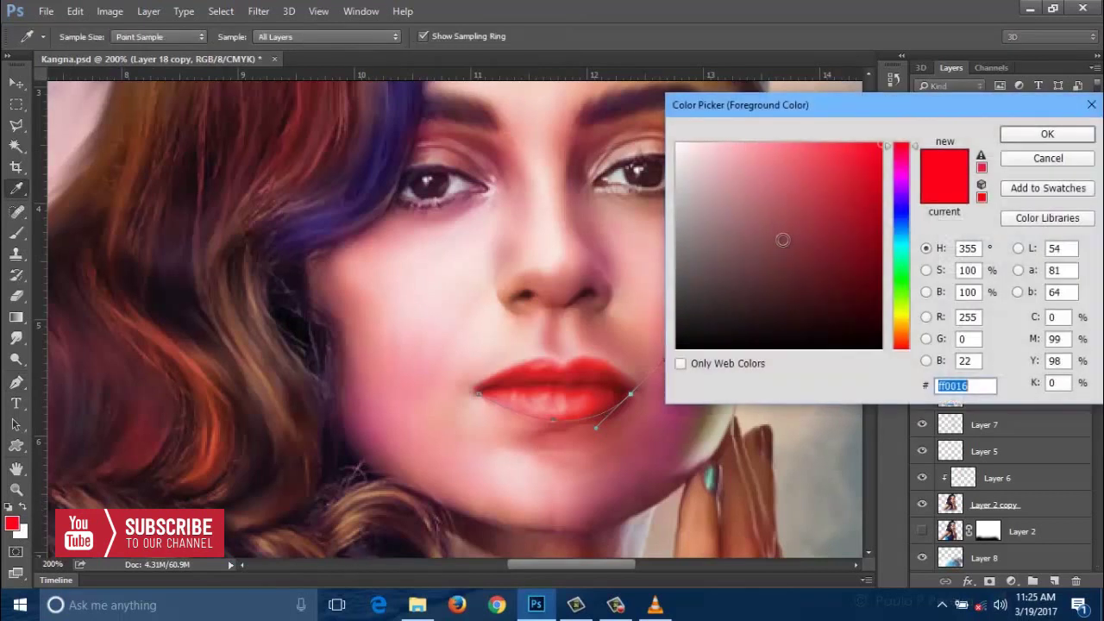
pyautogui.click(1048, 135)
pyautogui.rightClick(549, 412)
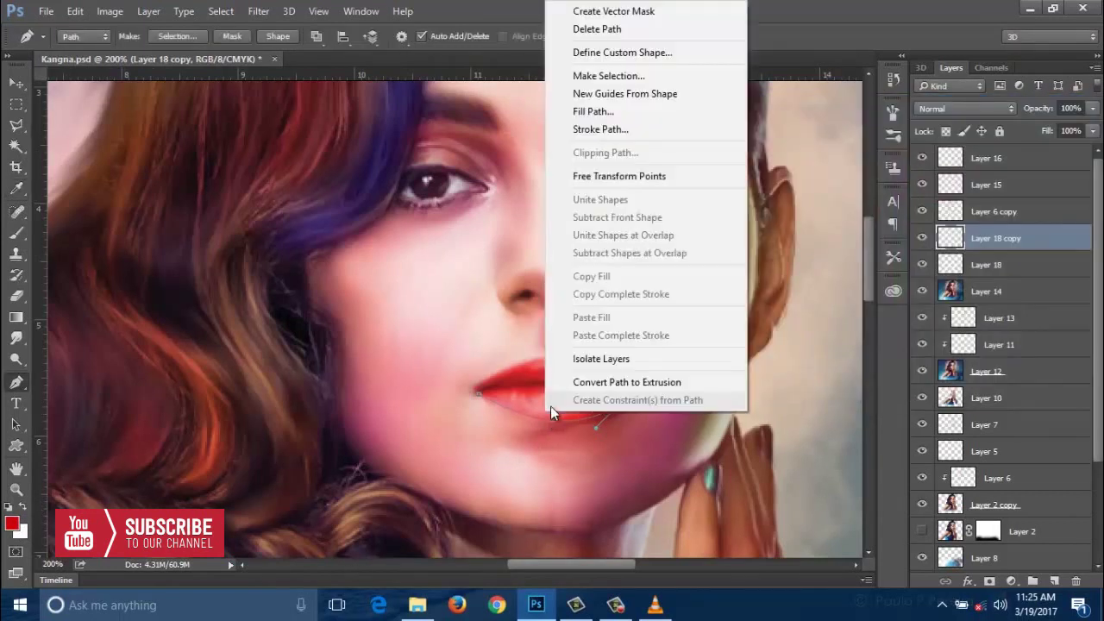
pyautogui.click(604, 127)
pyautogui.click(653, 203)
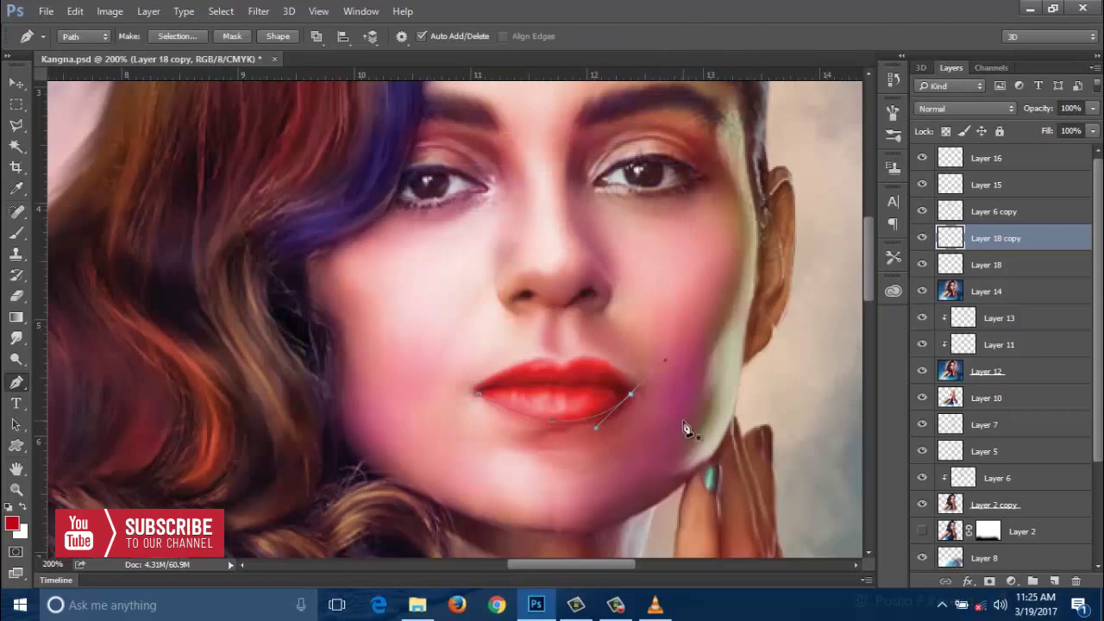
pyautogui.press('Escape')
pyautogui.hotkey('ctrl', '-')
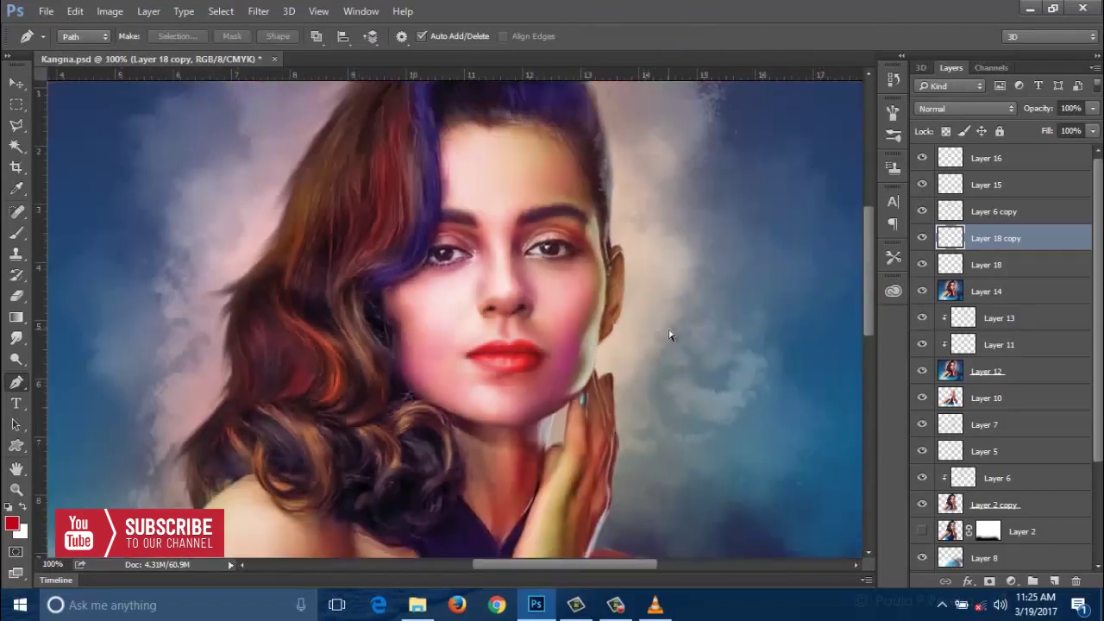
# Step: Zoom out and stamp all visible layers above Layer 16 into a new merged Layer 19
pyautogui.hotkey('ctrl', '-')
pyautogui.hotkey('ctrl', '-')
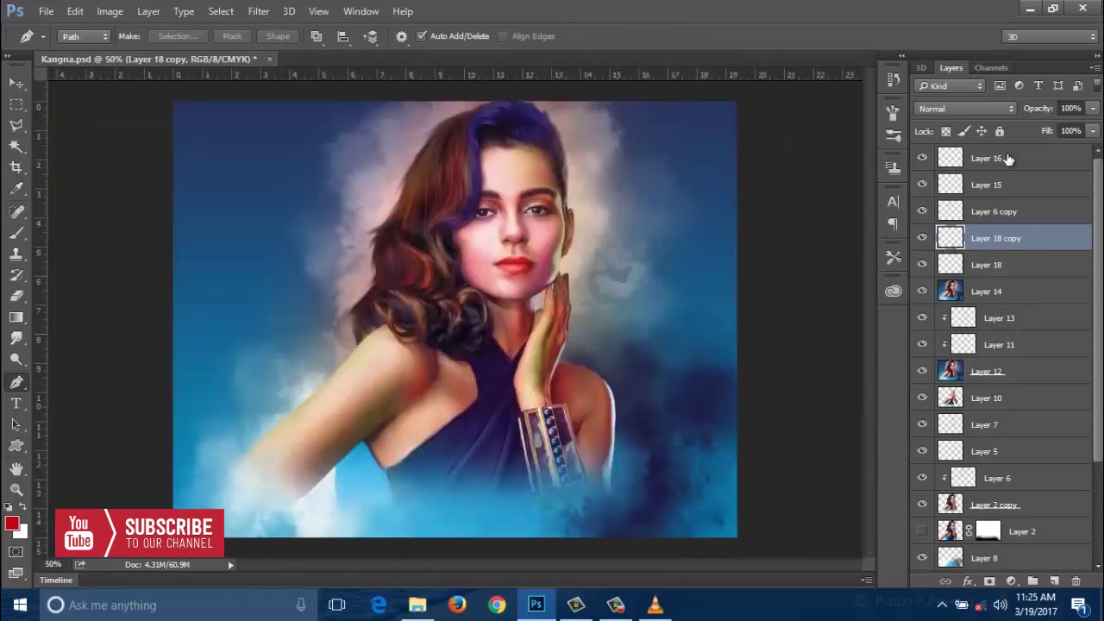
pyautogui.click(1005, 159)
pyautogui.hotkey('ctrl', 'shift', 'alt', 'e')
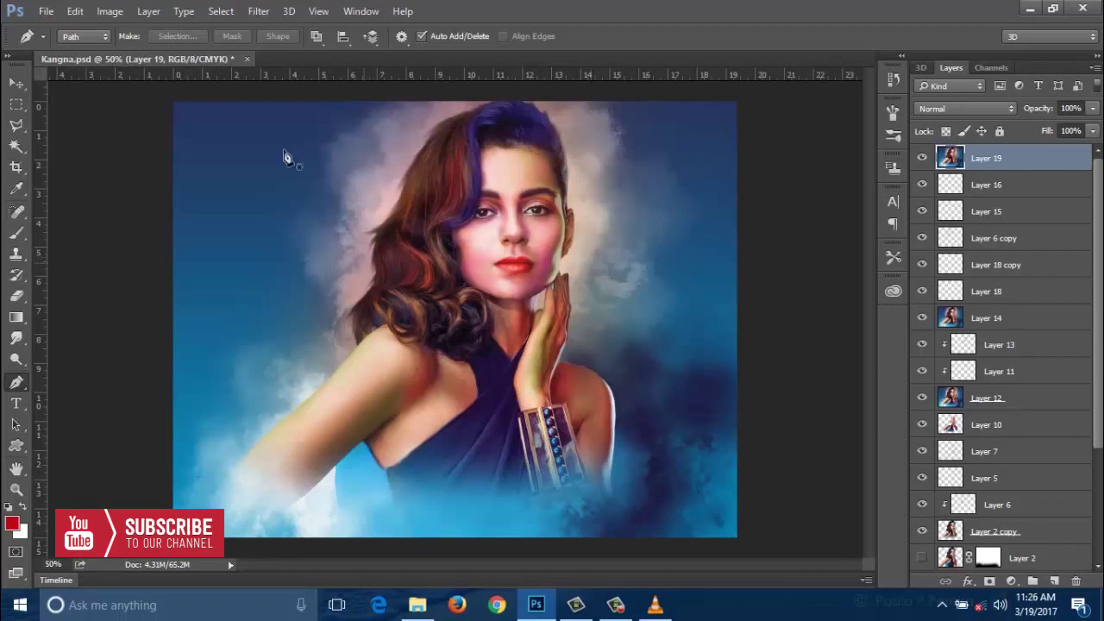
# Step: Browse the Nik Collection filters and close them without applying one
pyautogui.click(258, 11)
pyautogui.moveTo(288, 365)
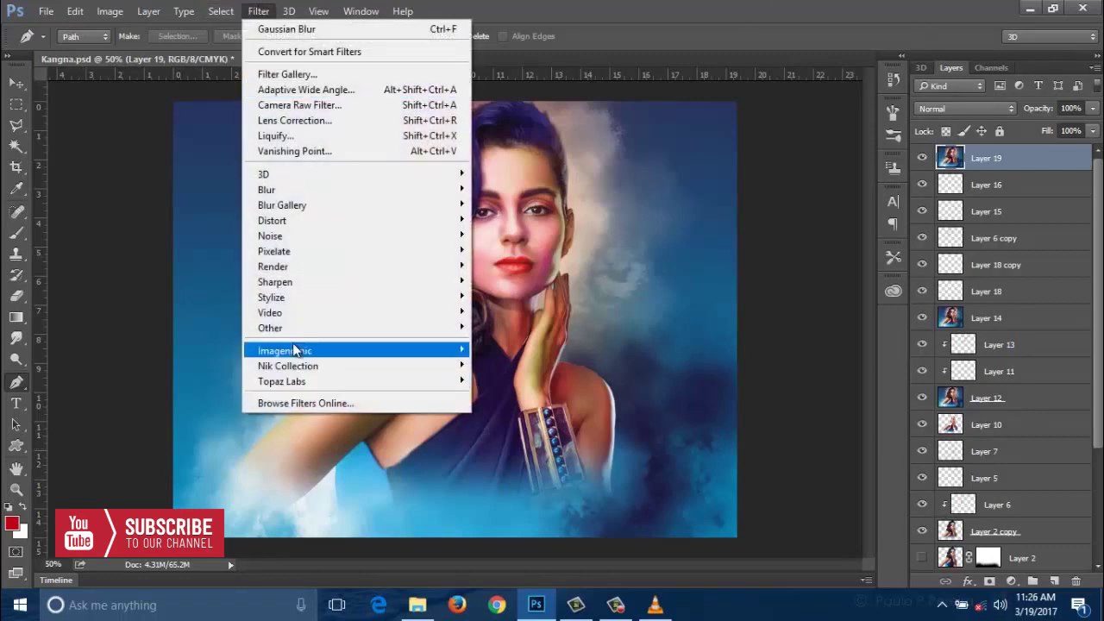
pyautogui.click(608, 394)
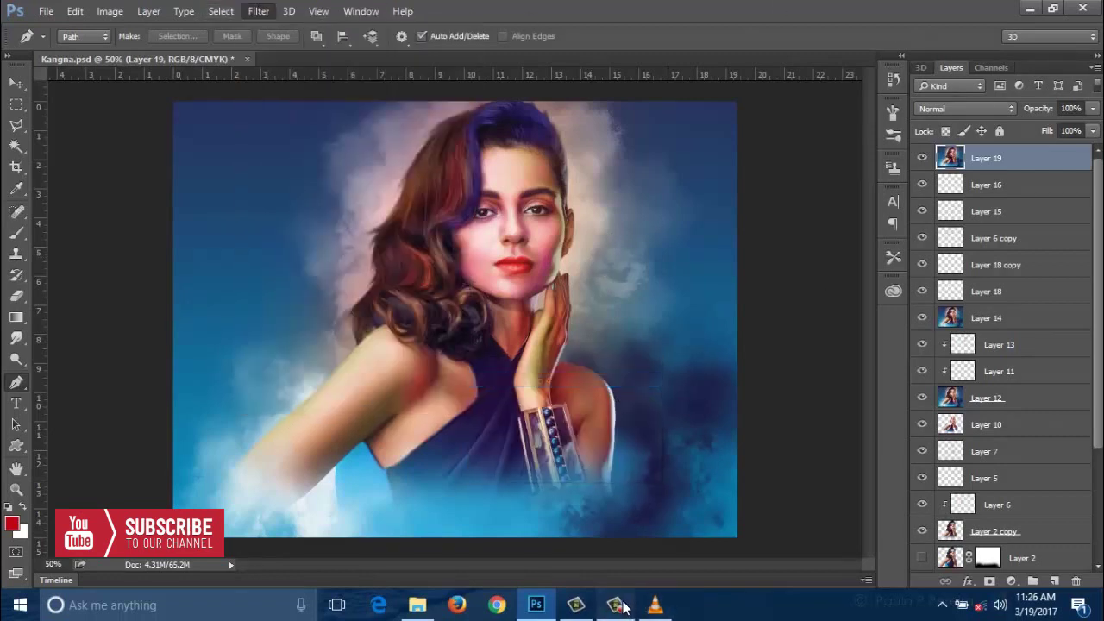
pyautogui.click(615, 605)
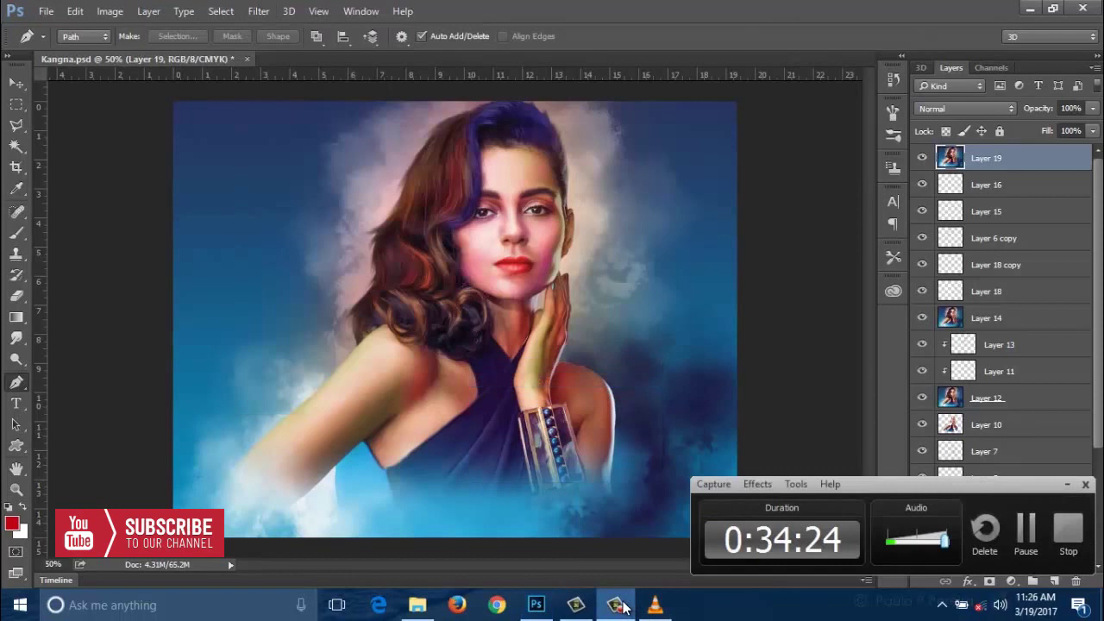
pyautogui.click(1067, 484)
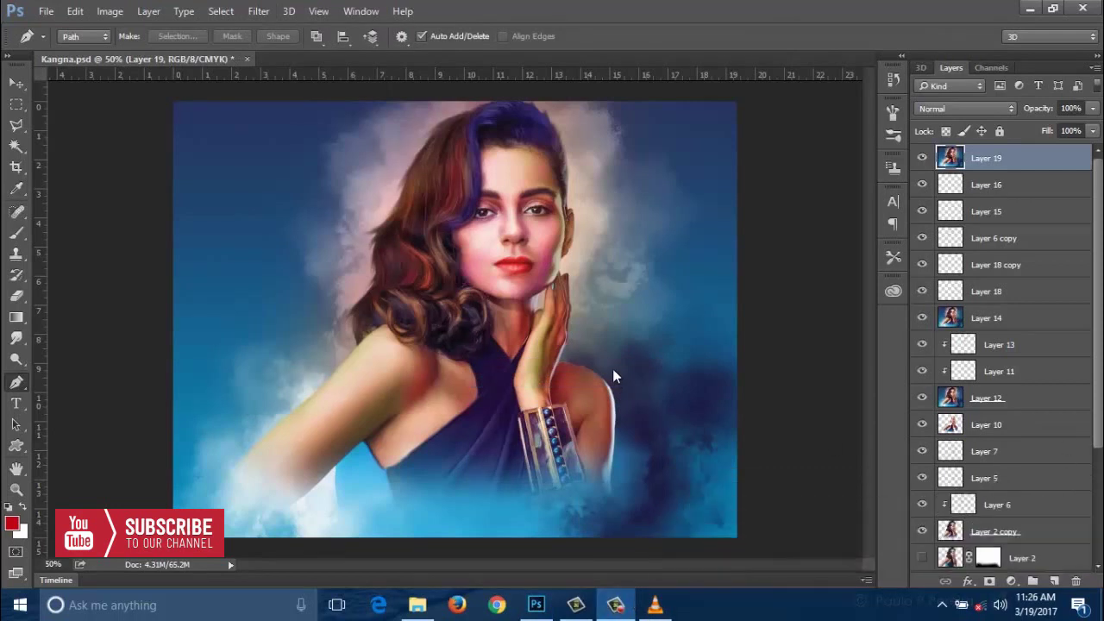
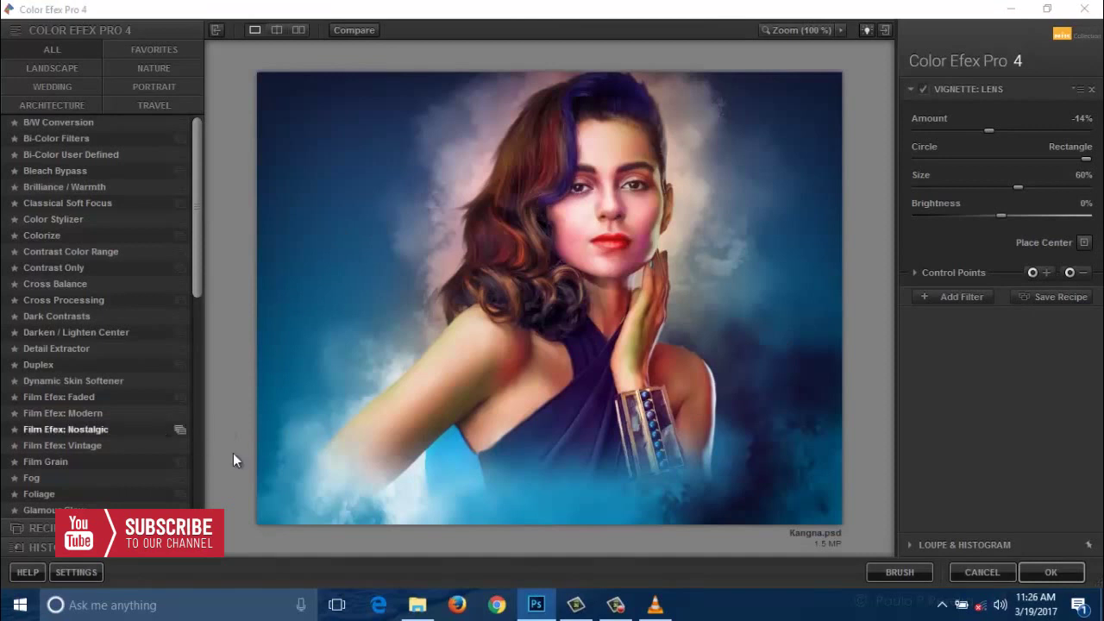
# Step: Select the Contrast Only filter and leave brightness at 0%
pyautogui.click(79, 269)
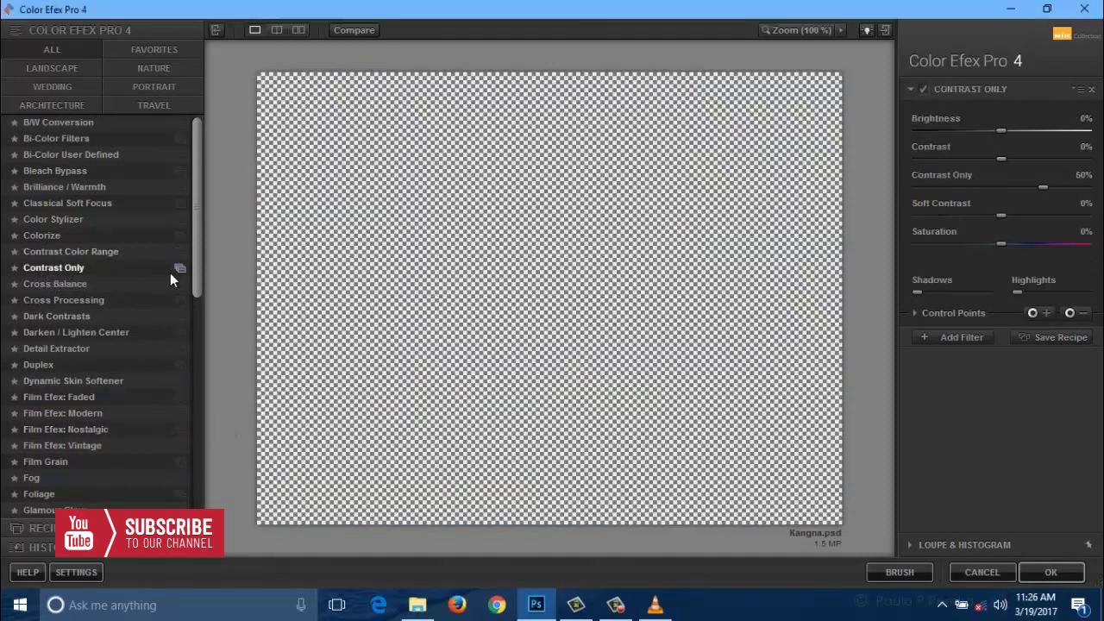
pyautogui.click(179, 268)
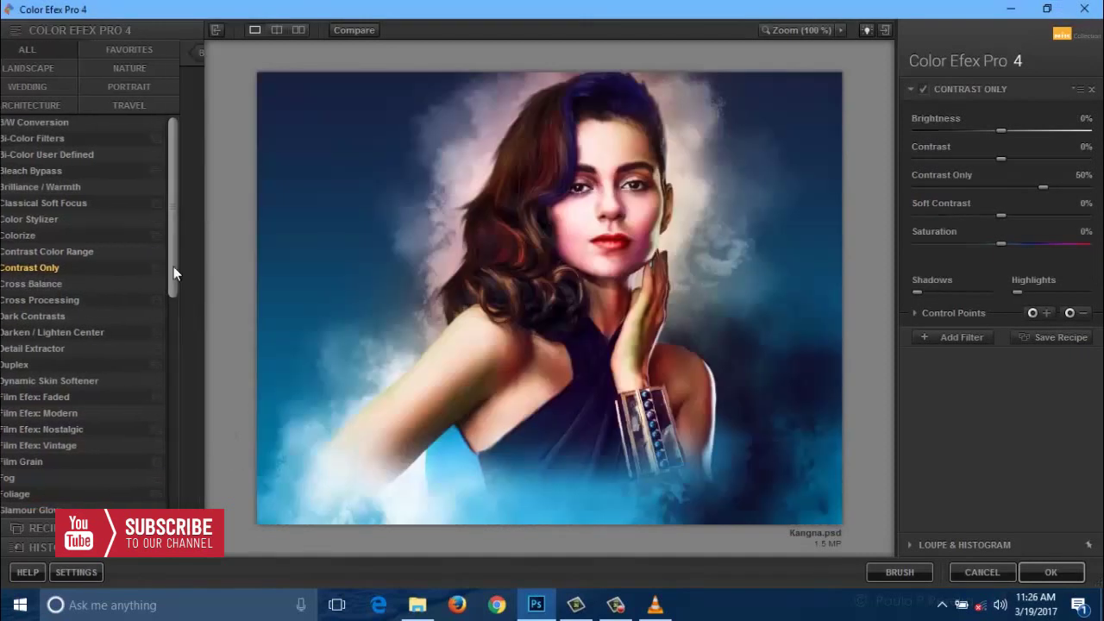
pyautogui.click(1016, 130)
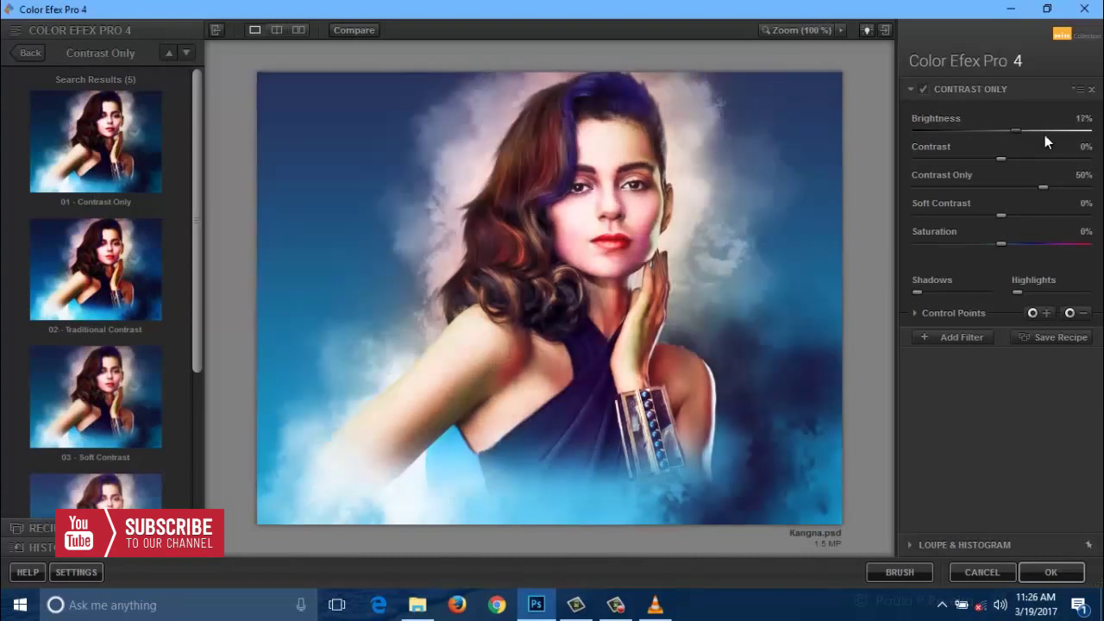
pyautogui.write('11')
pyautogui.press('Return')
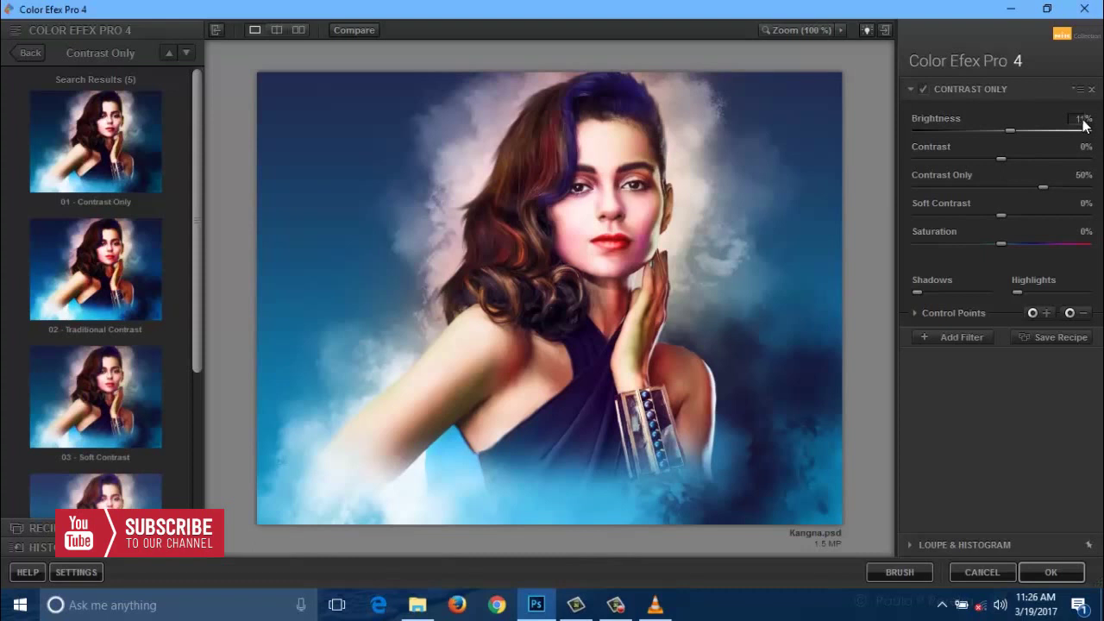
pyautogui.write('0')
pyautogui.press('Return')
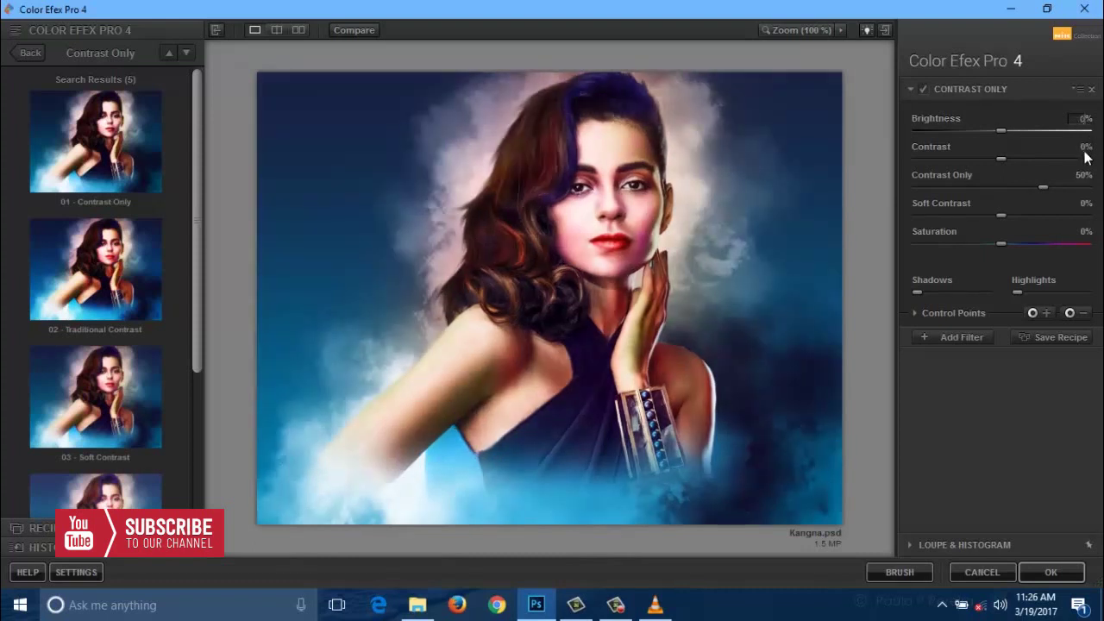
# Step: Adjust Contrast, raise Saturation to 12% and set Soft Contrast to -6%
pyautogui.click(1085, 149)
pyautogui.write('10')
pyautogui.press('Return')
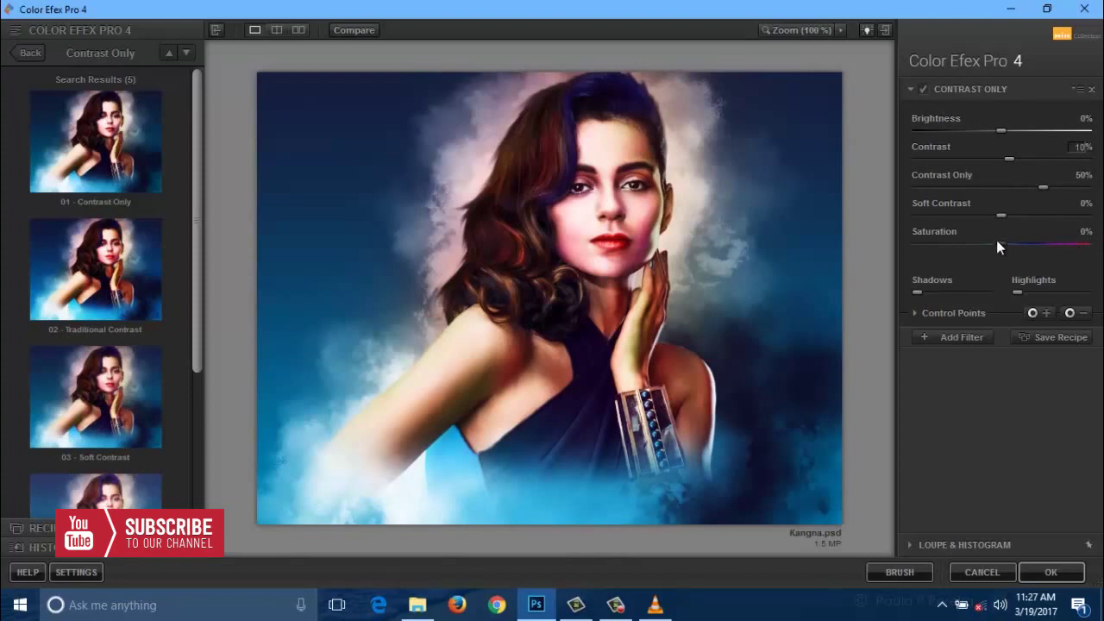
pyautogui.moveTo(999, 245); pyautogui.dragTo(1009, 245)
pyautogui.moveTo(986, 215); pyautogui.dragTo(1001, 214)
pyautogui.moveTo(1002, 216); pyautogui.dragTo(996, 216)
# Step: Ease Contrast Only down to 17% and toggle the filter to compare before and after
pyautogui.moveTo(1043, 186)
pyautogui.mouseDown()
pyautogui.moveTo(1018, 186)
pyautogui.moveTo(1015, 158)
pyautogui.mouseUp()
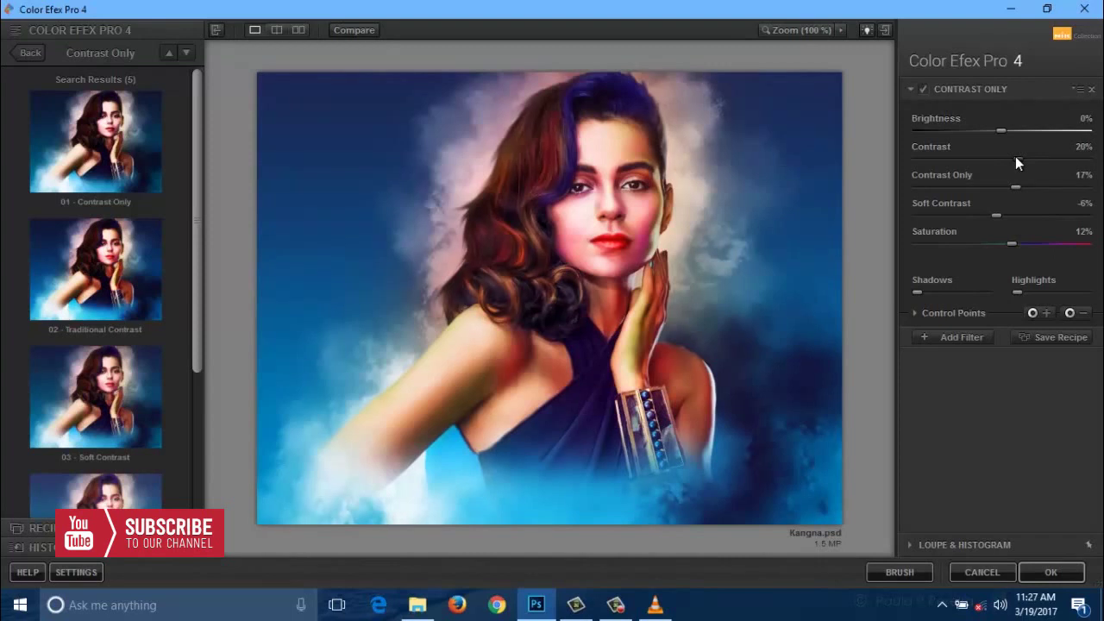
pyautogui.moveTo(1015, 158); pyautogui.dragTo(1013, 158)
pyautogui.click(922, 89)
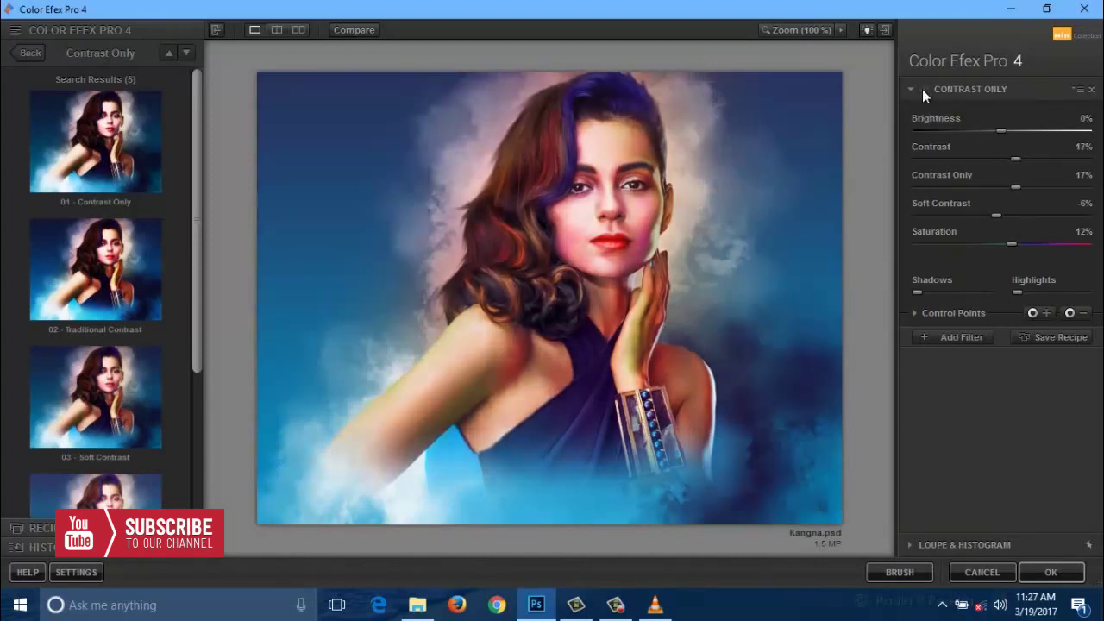
pyautogui.click(923, 88)
pyautogui.click(922, 88)
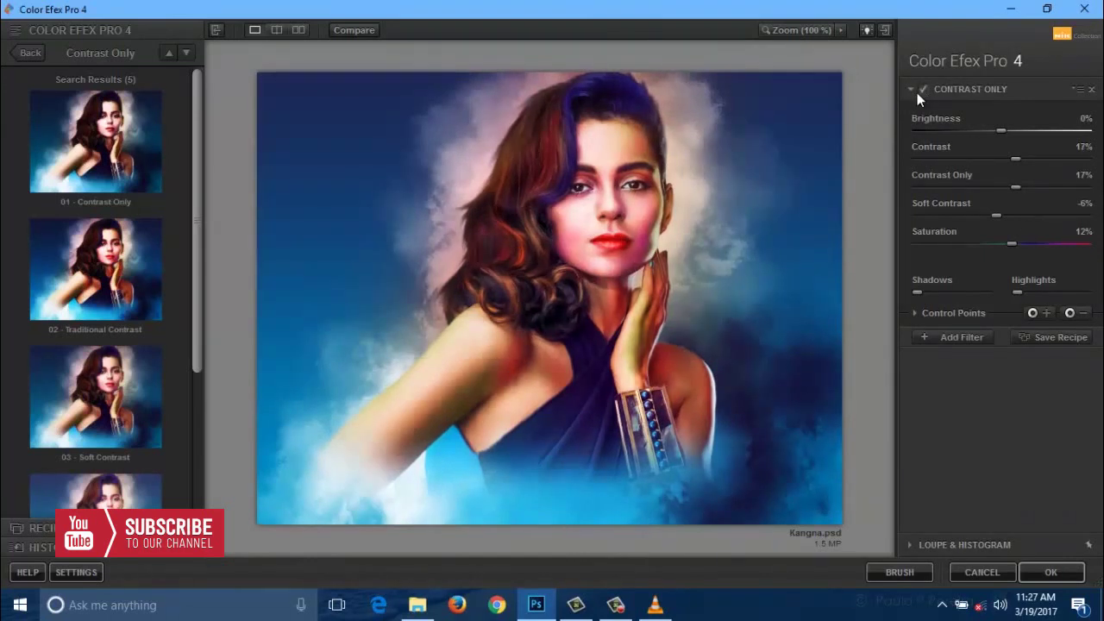
# Step: Apply the Color Efex result and lower the Contrast Only (CEP 4) layer opacity to 84%
pyautogui.click(1075, 565)
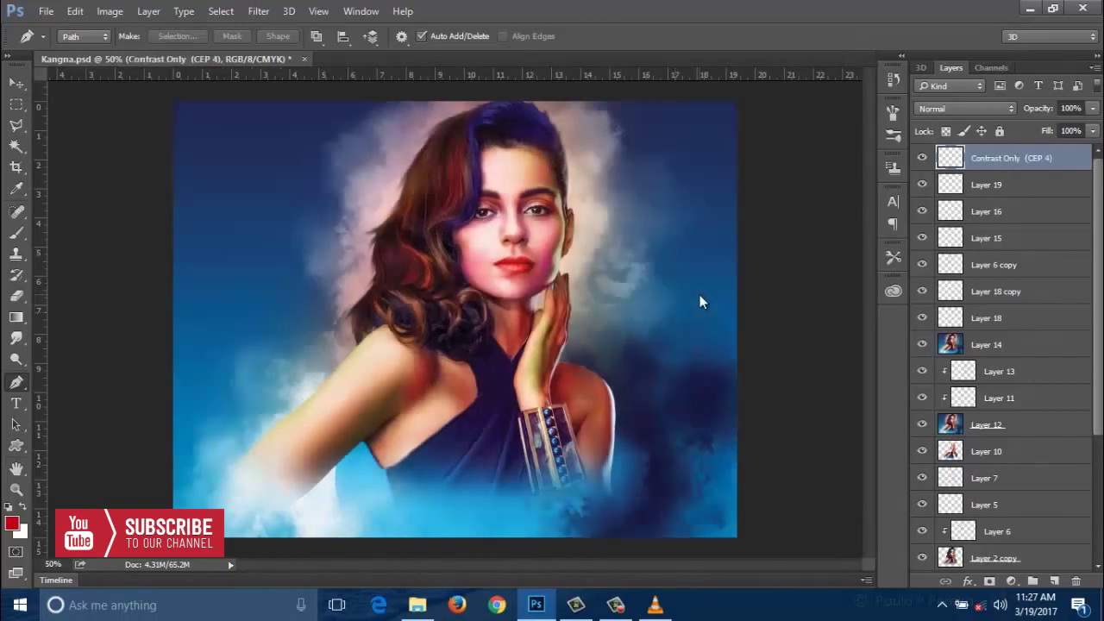
pyautogui.click(922, 157)
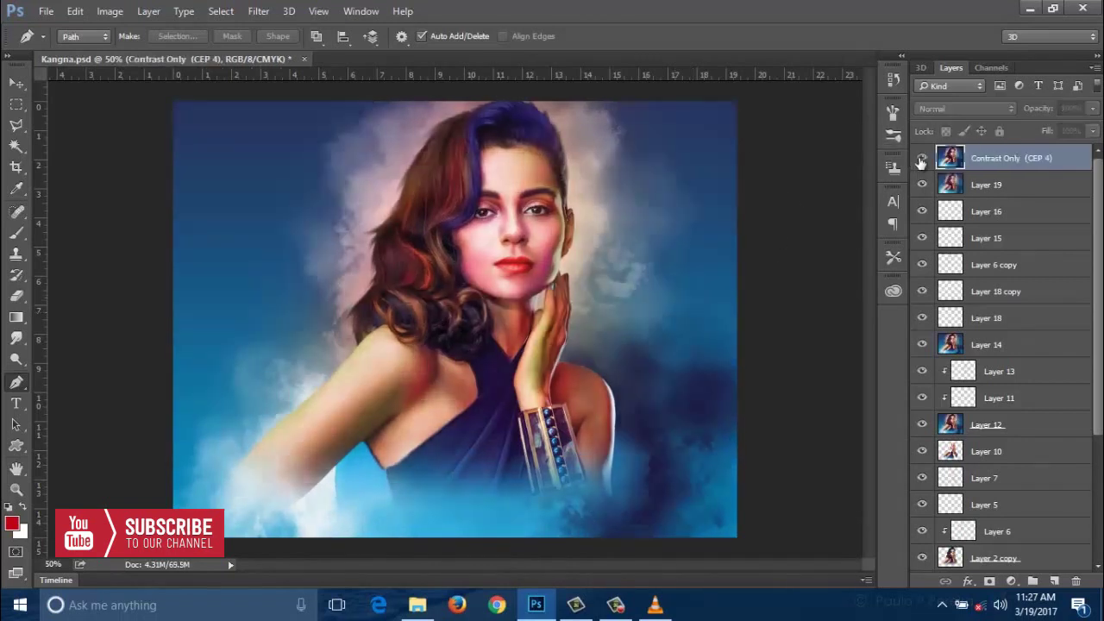
pyautogui.click(1093, 108)
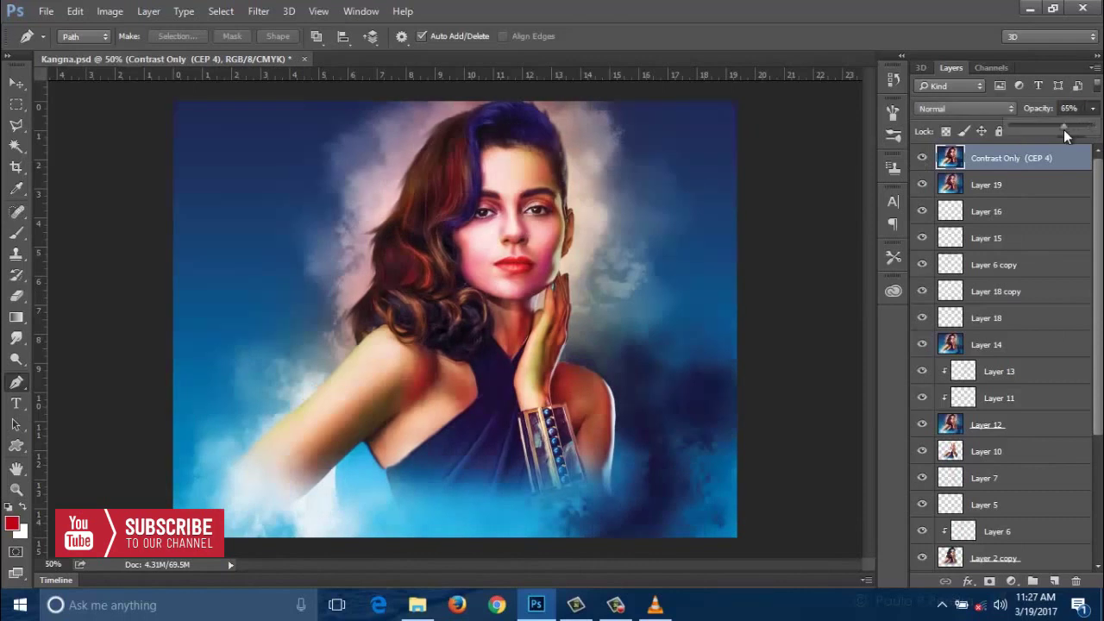
pyautogui.moveTo(1064, 129); pyautogui.dragTo(1081, 131)
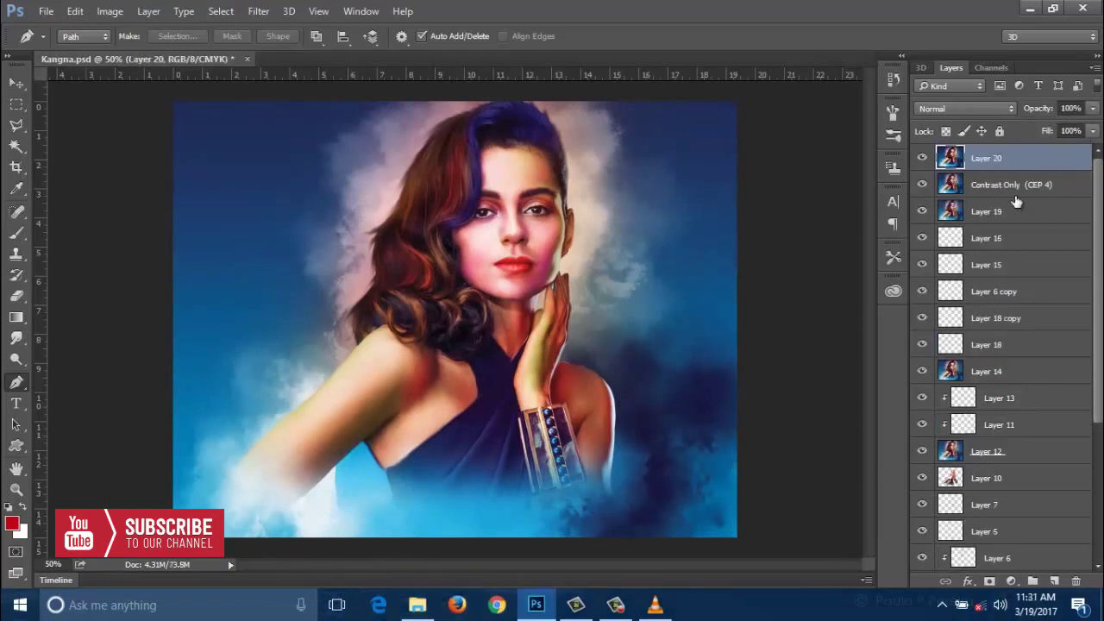
# Step: Toggle Layer 20 to compare, deleting and restoring it with undo
pyautogui.click(922, 160)
pyautogui.click(923, 160)
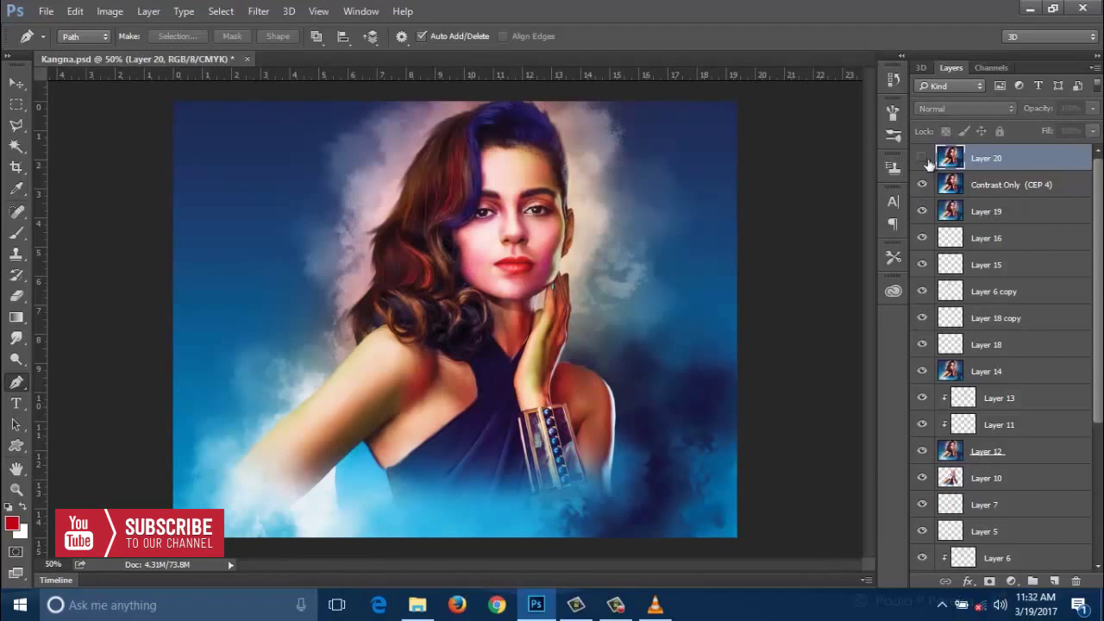
pyautogui.click(922, 160)
pyautogui.press('Delete')
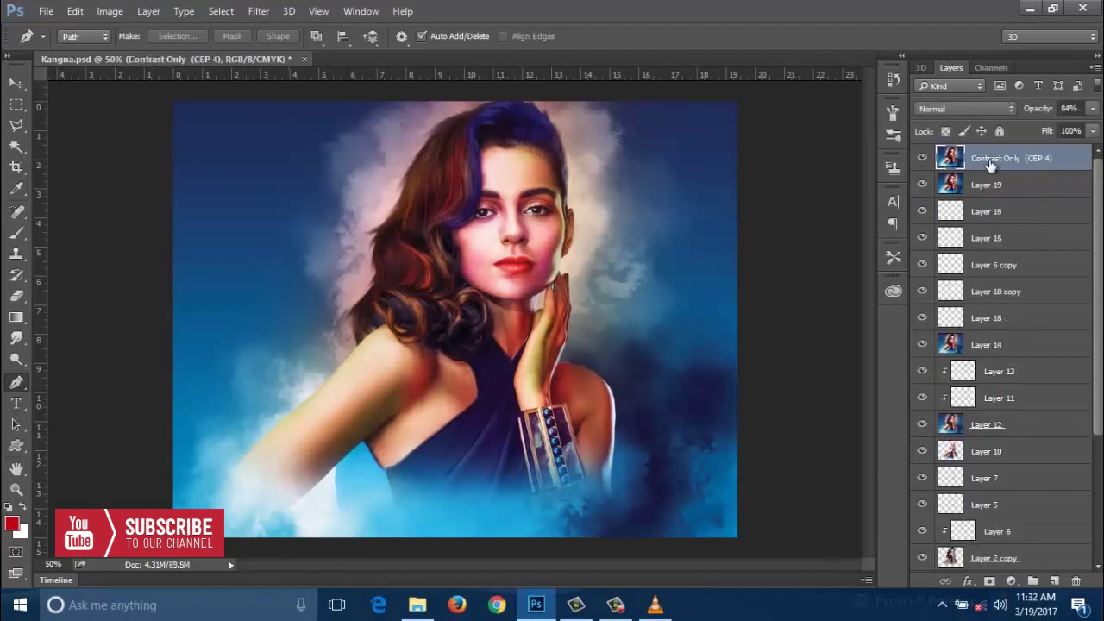
pyautogui.hotkey('ctrl', 'z')
pyautogui.click(258, 11)
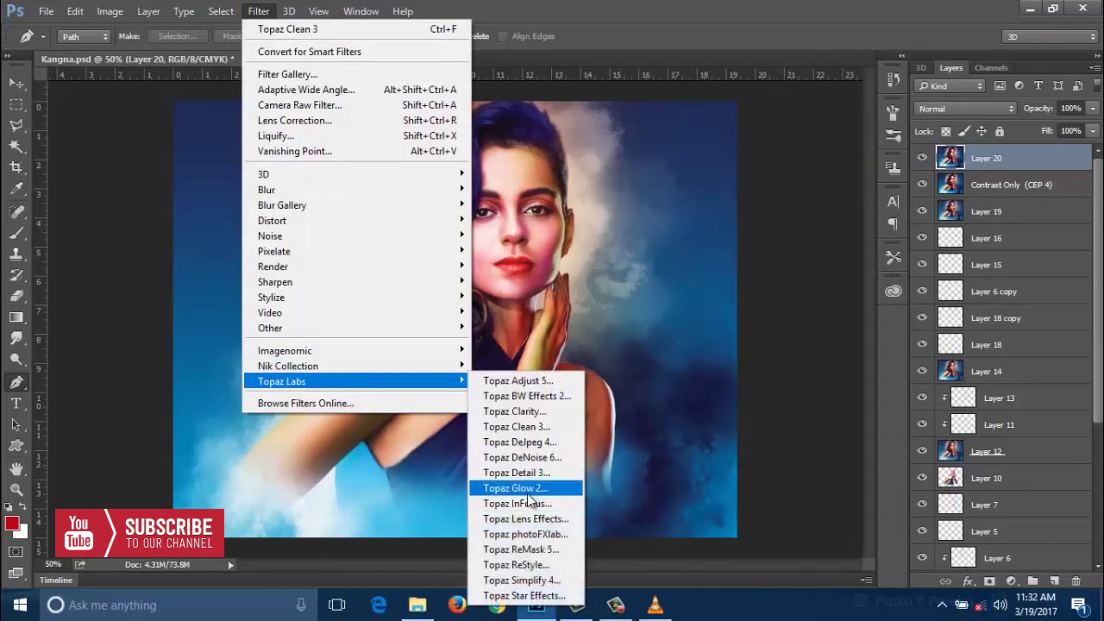
# Step: Launch Topaz Glow 2 in trial mode, skipping the licence prompt and welcome tour
pyautogui.click(530, 488)
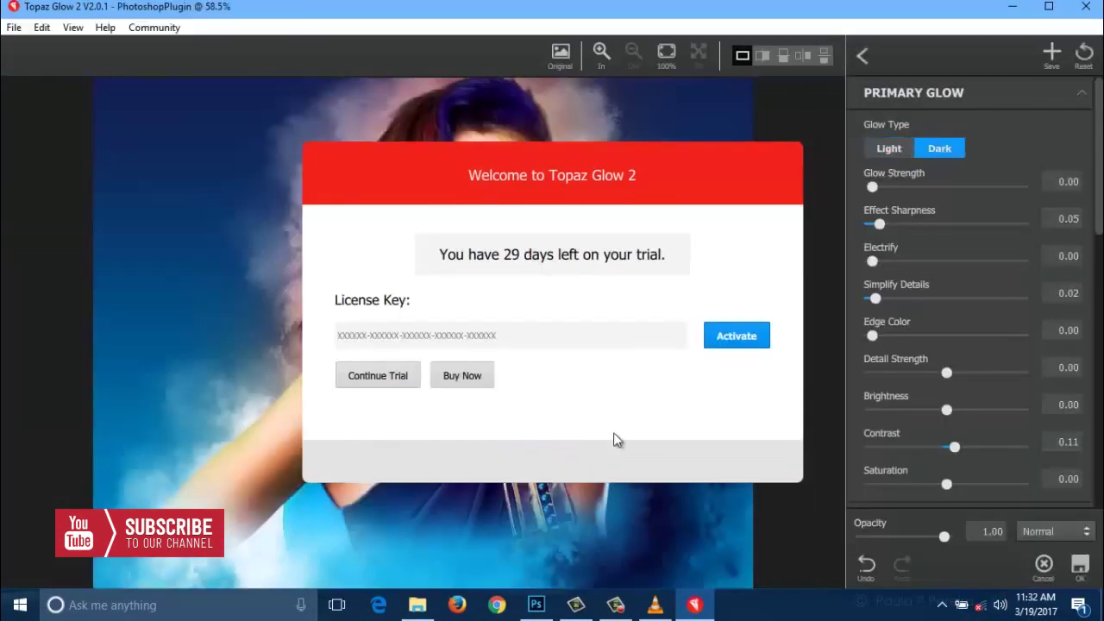
pyautogui.click(733, 349)
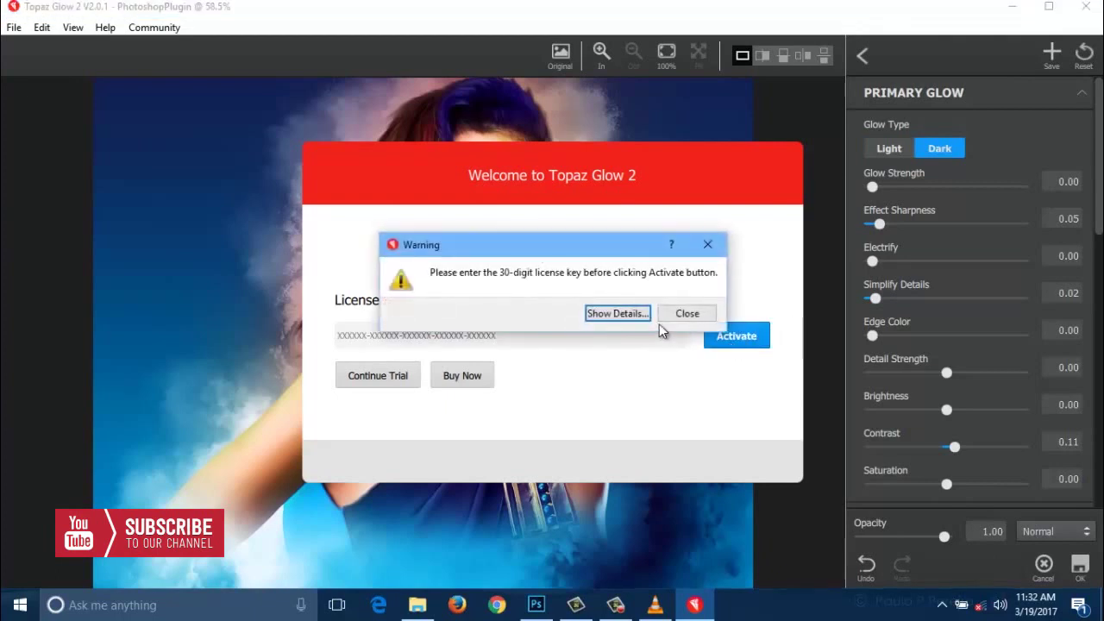
pyautogui.click(687, 313)
pyautogui.click(411, 377)
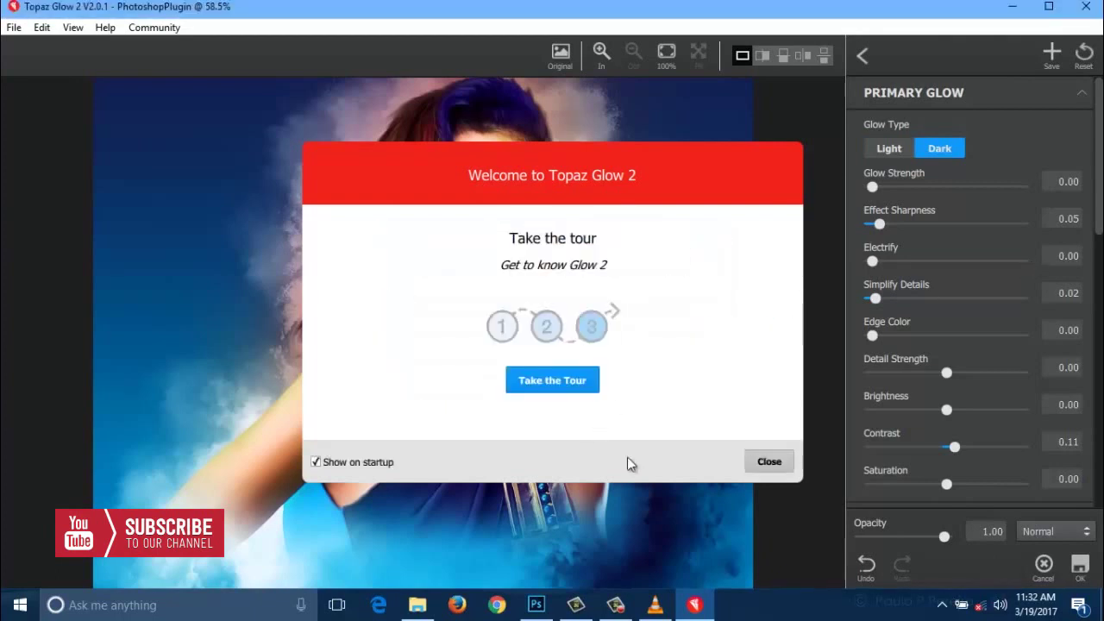
pyautogui.click(768, 463)
# Step: Raise sharpness from 0.12 to 0.18 and add a slight vignette
pyautogui.scroll(-2, 1088, 352)
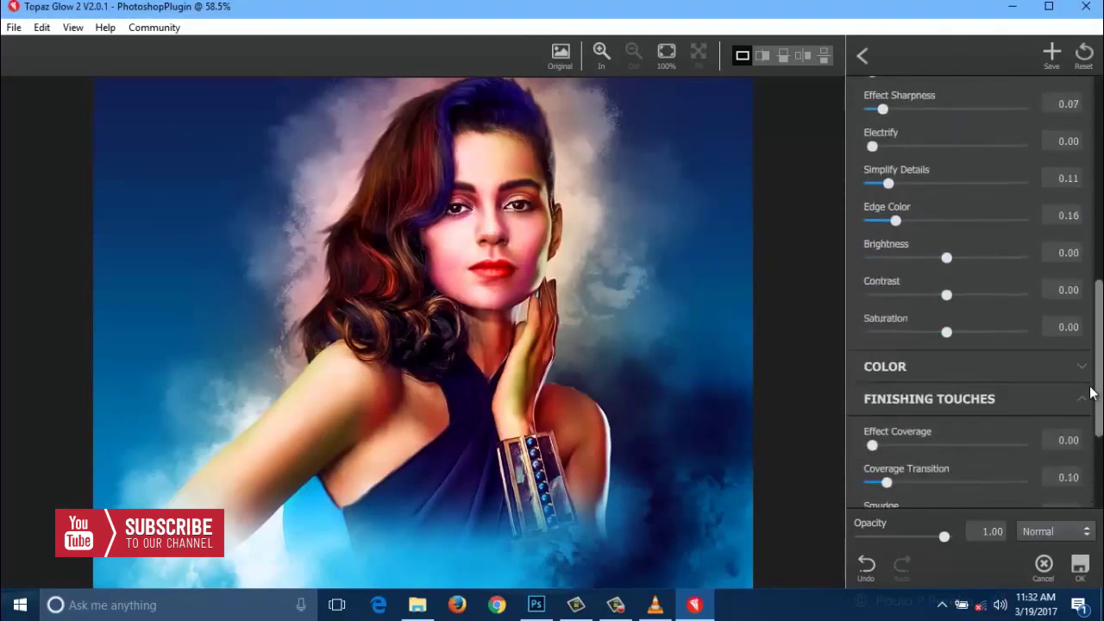
pyautogui.moveTo(1089, 352); pyautogui.dragTo(1089, 421)
pyautogui.scroll(-2, 1088, 421)
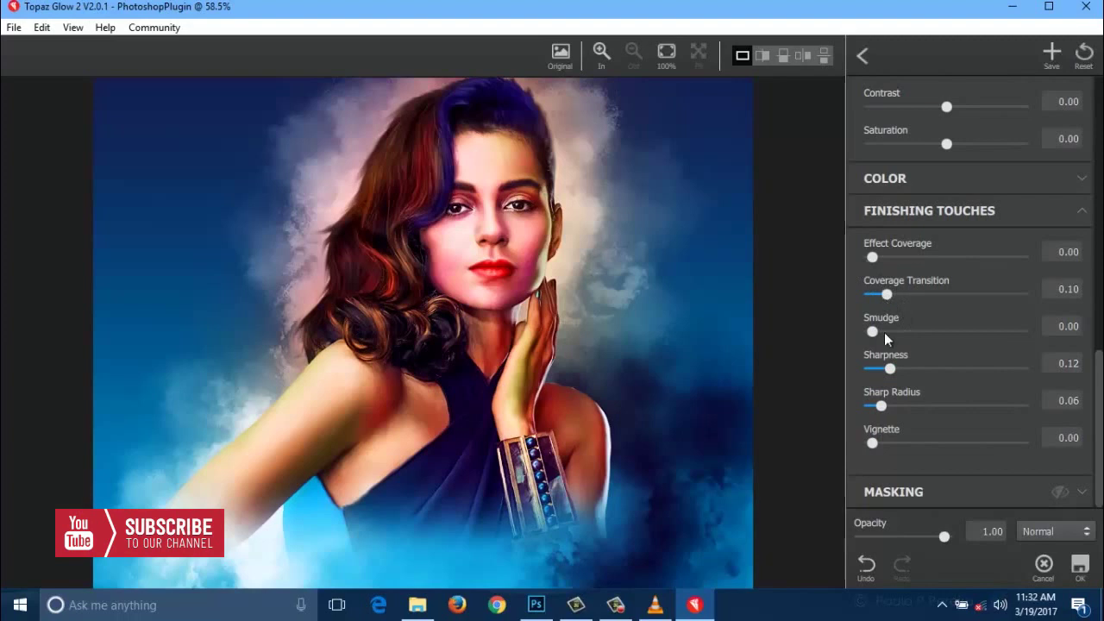
pyautogui.moveTo(892, 371); pyautogui.dragTo(889, 405)
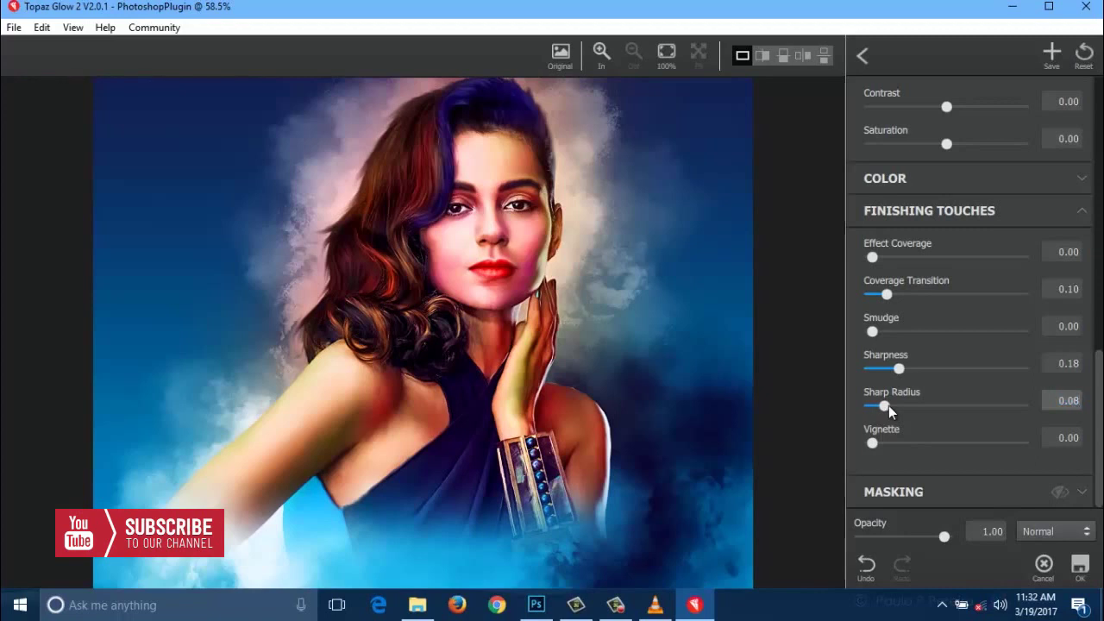
pyautogui.moveTo(875, 442); pyautogui.dragTo(879, 441)
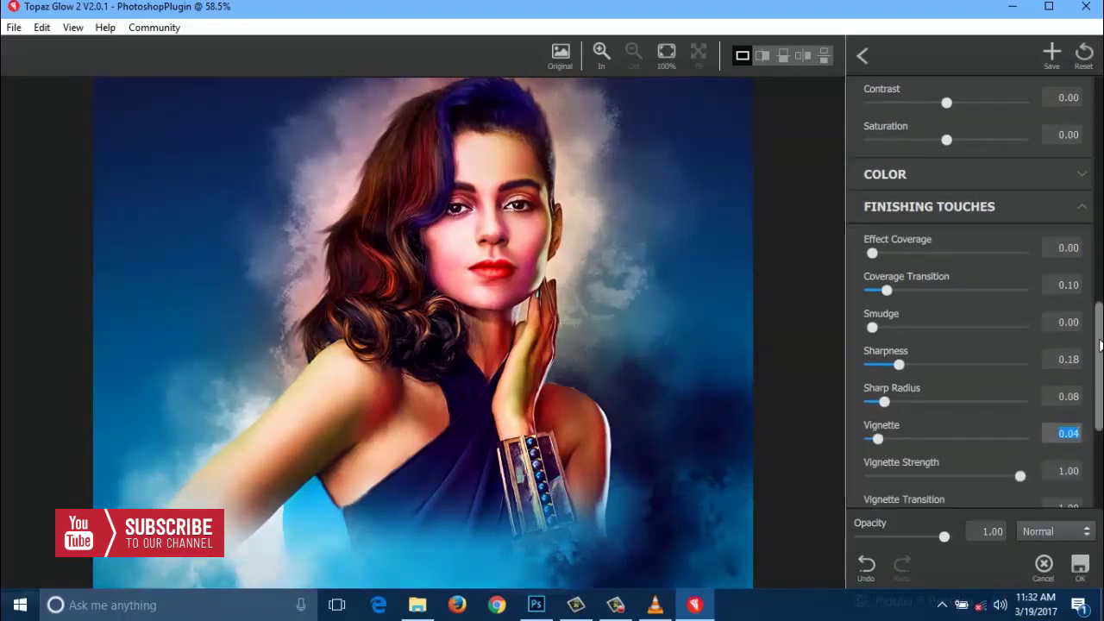
# Step: Set the secondary Glow Strength to 0.02 and Electrify to 0.03
pyautogui.scroll(1, 1100, 345)
pyautogui.write('0.02')
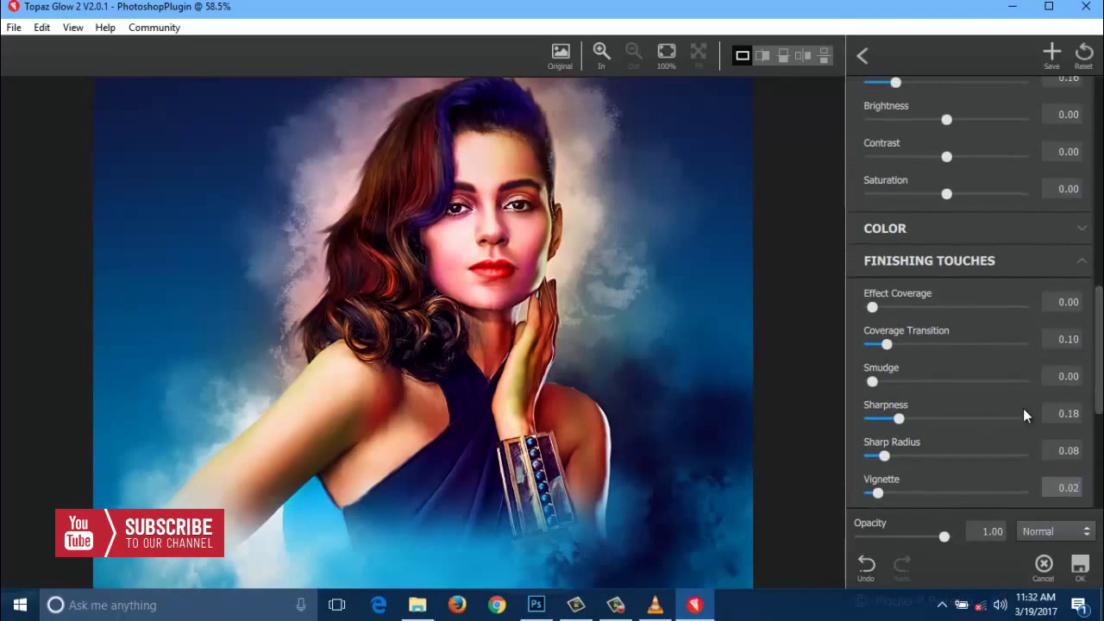
pyautogui.scroll(1, 1101, 337)
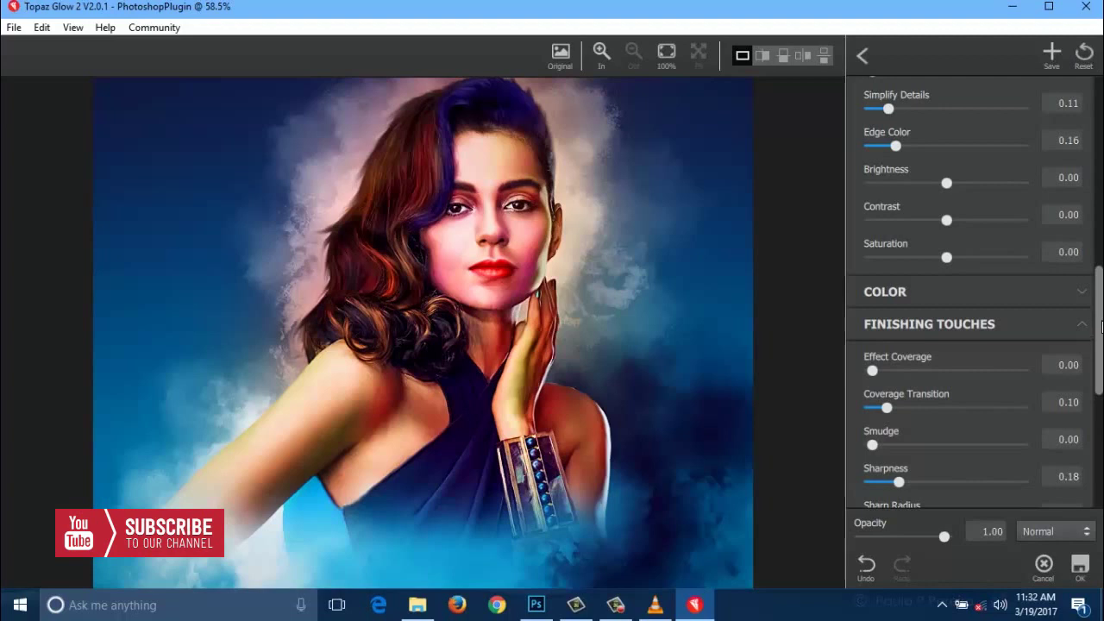
pyautogui.scroll(1, 1100, 326)
pyautogui.scroll(4, 1101, 325)
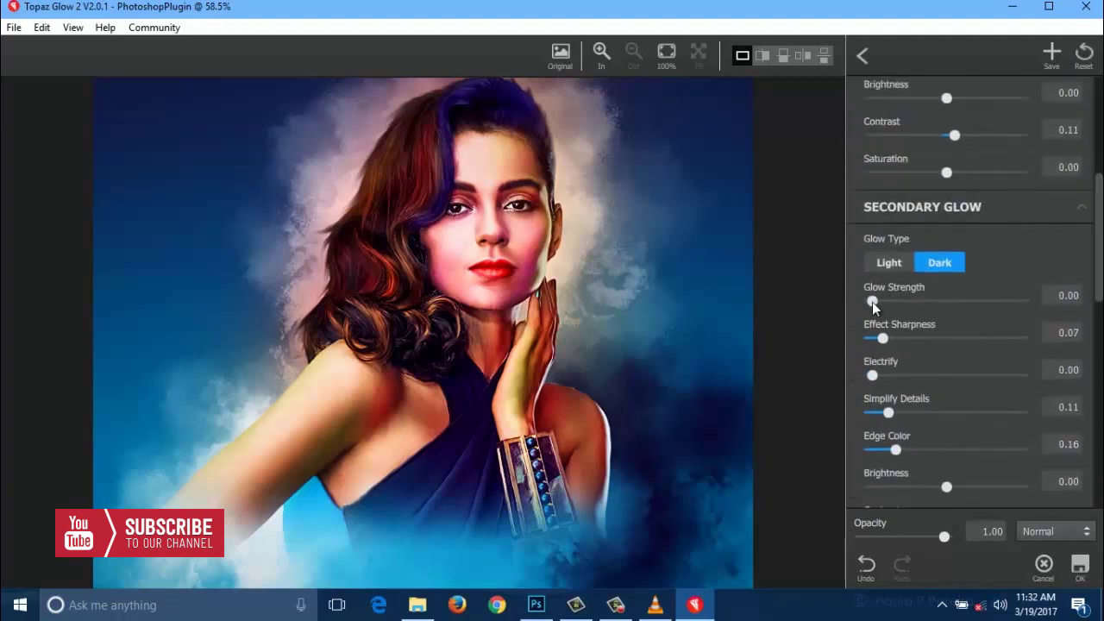
pyautogui.moveTo(872, 301); pyautogui.dragTo(880, 303)
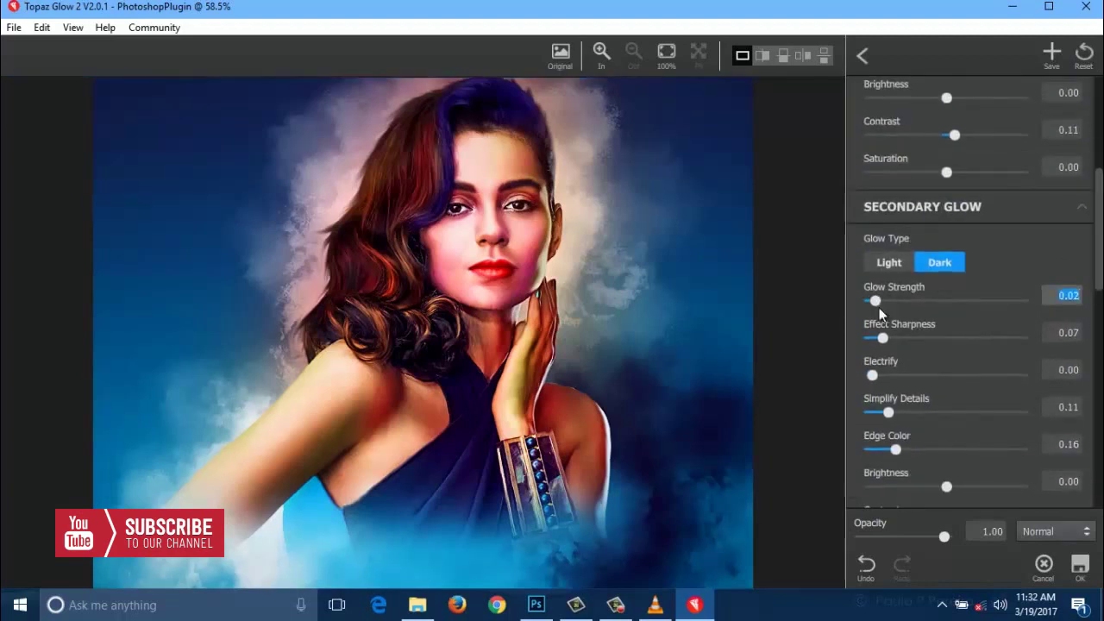
pyautogui.moveTo(875, 374); pyautogui.dragTo(893, 340)
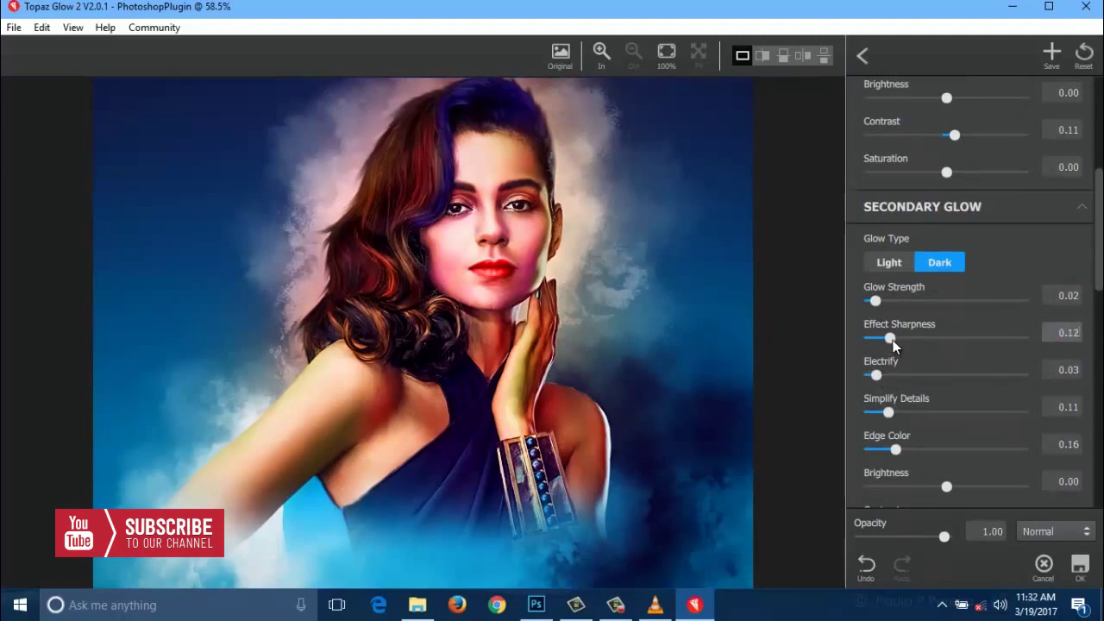
# Step: Raise the main glow Contrast to 0.13 and Edge Color to 0.02
pyautogui.scroll(1, 923, 280)
pyautogui.scroll(4, 923, 280)
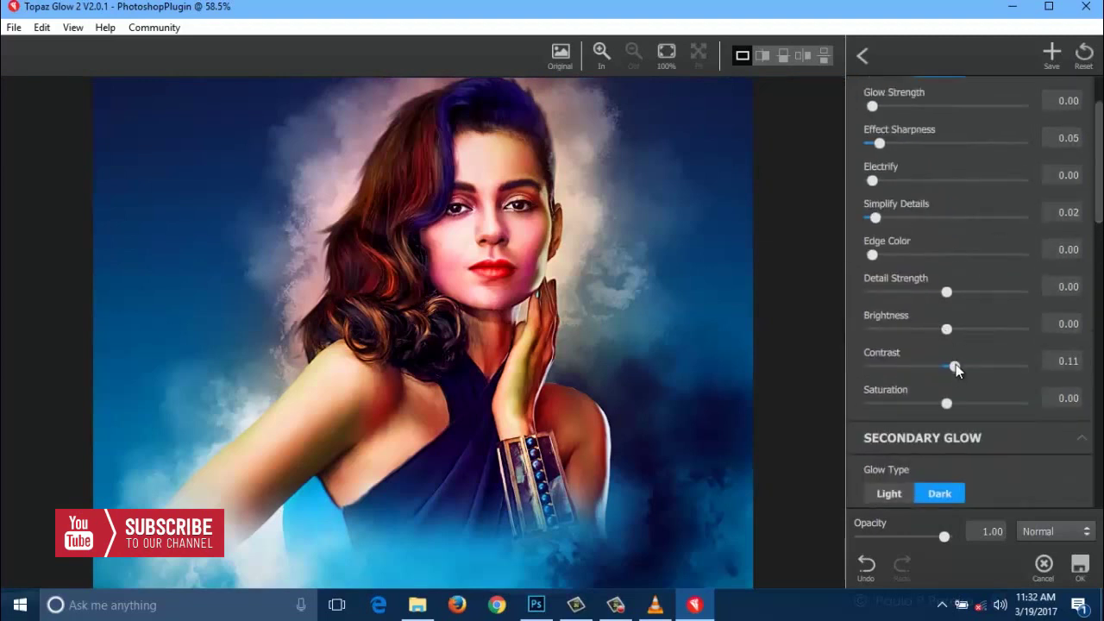
pyautogui.moveTo(956, 369); pyautogui.dragTo(949, 366)
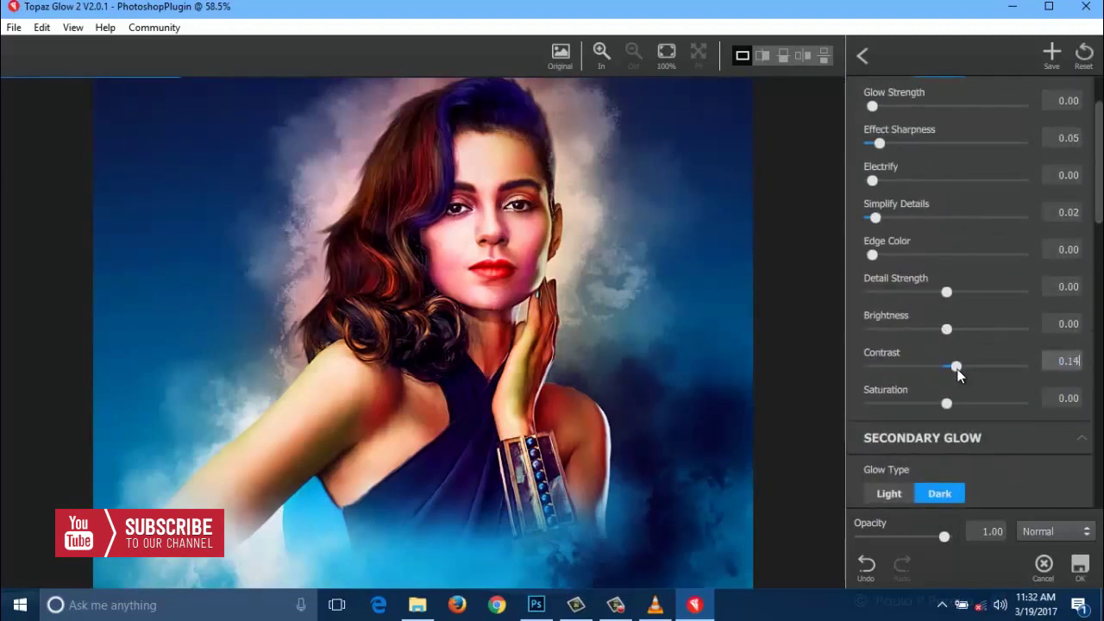
pyautogui.click(875, 253)
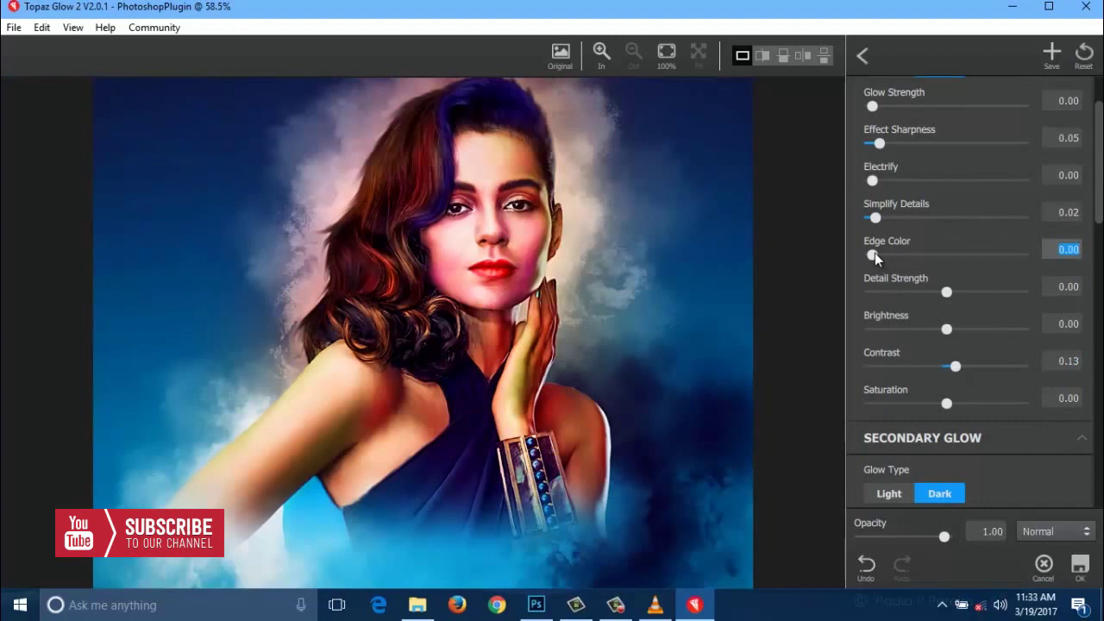
pyautogui.click(877, 252)
# Step: Apply the Topaz Glow result to Layer 20 and toggle its visibility to compare before and after
pyautogui.click(1079, 569)
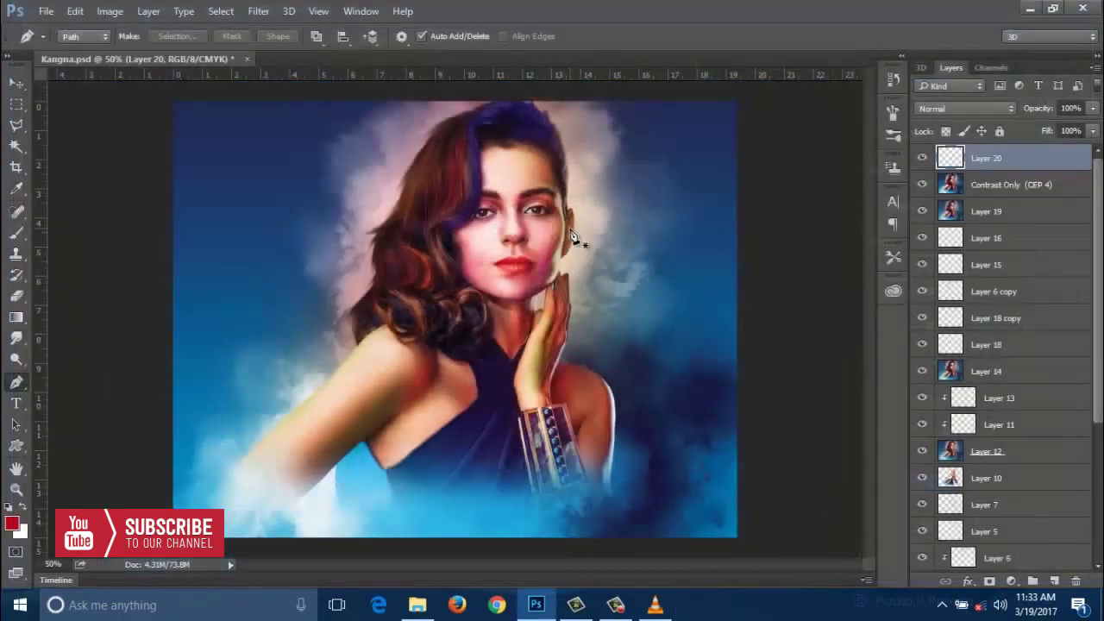
pyautogui.click(923, 160)
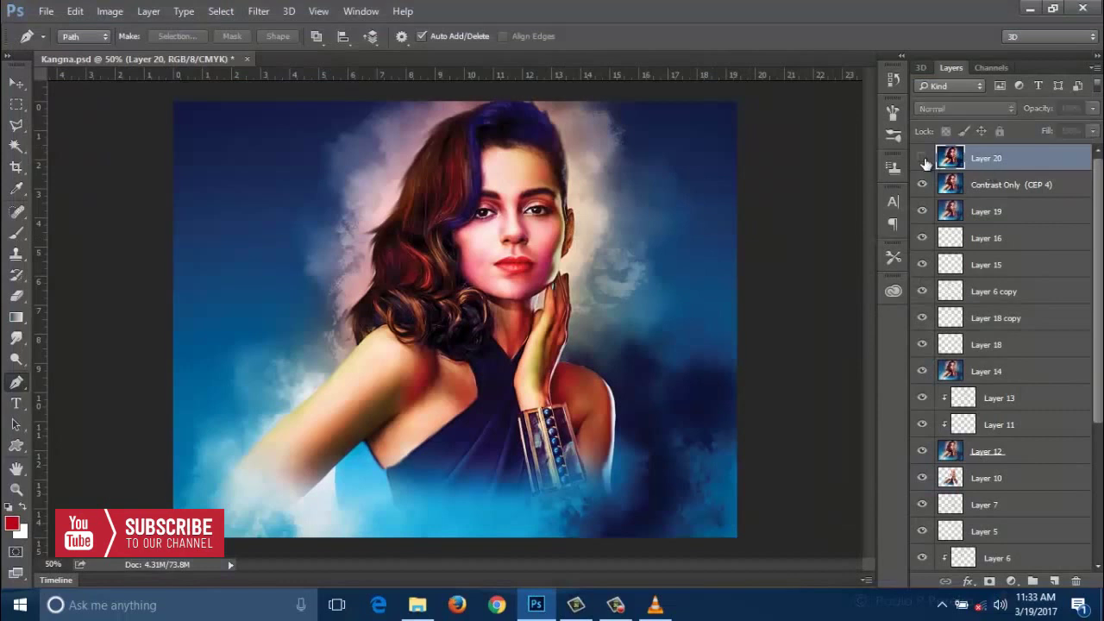
pyautogui.click(923, 159)
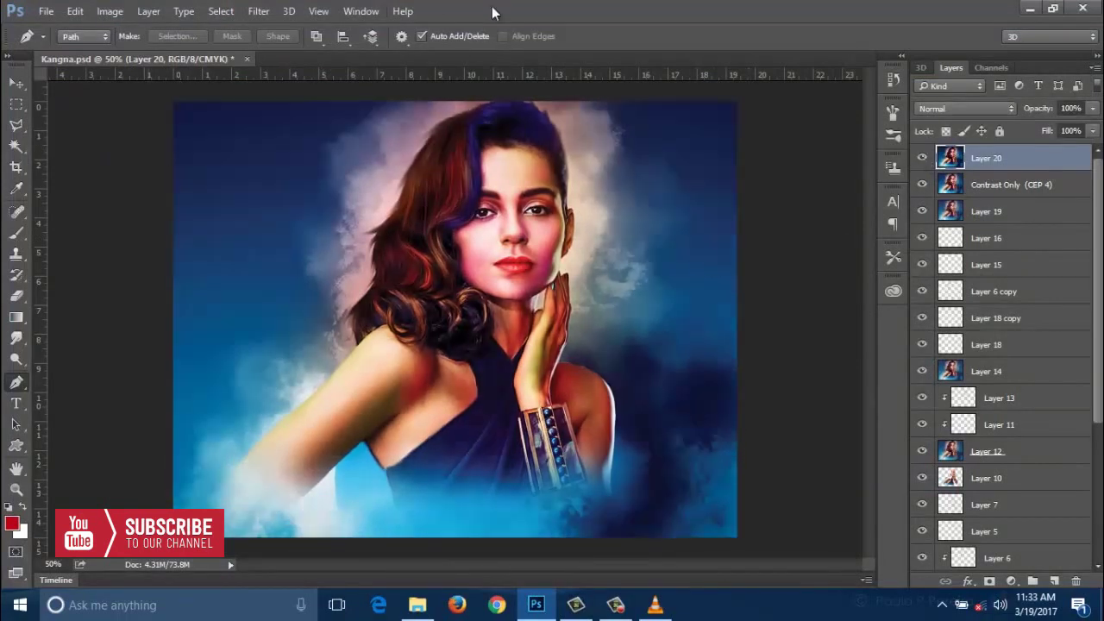
pyautogui.click(258, 11)
pyautogui.moveTo(284, 382)
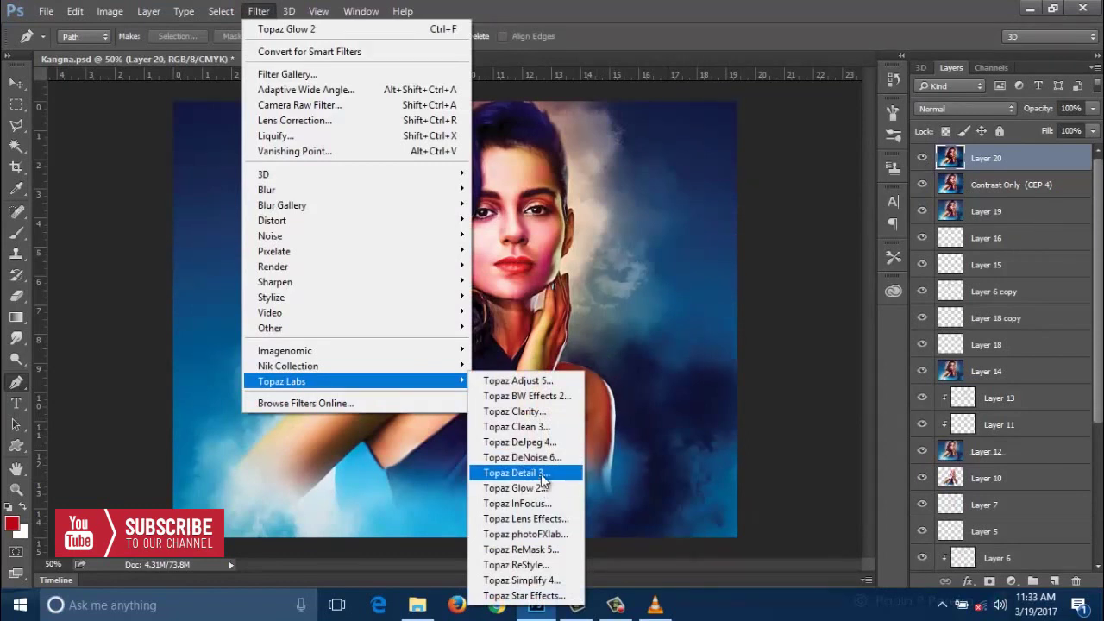
# Step: Run Topaz Clean 3 on Layer 20 with Strength 1 and Radius 5, then apply it
pyautogui.click(542, 427)
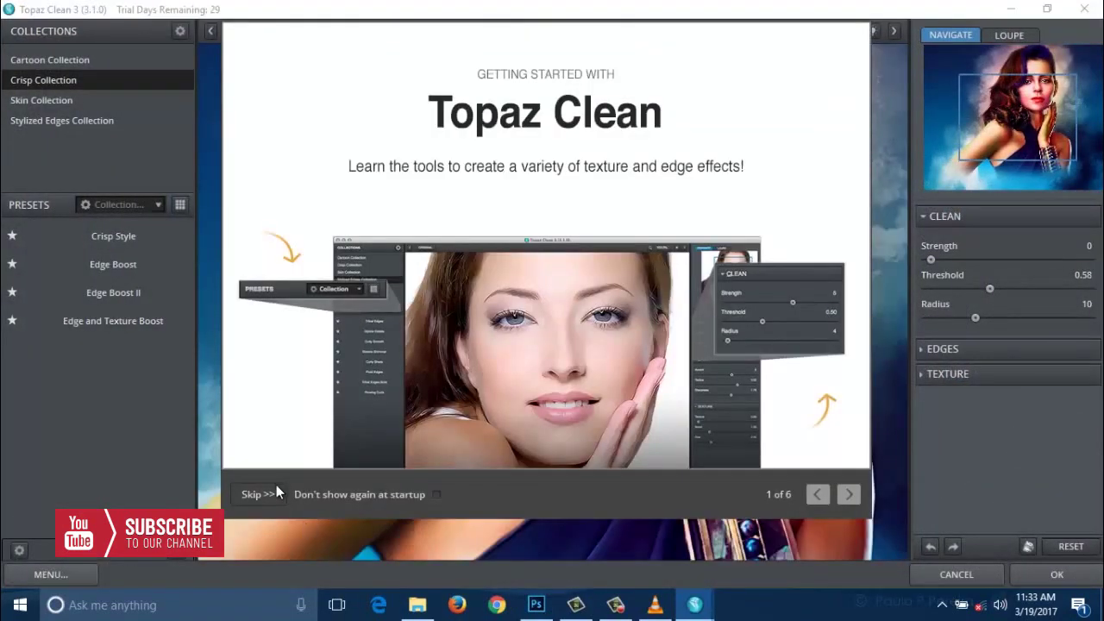
pyautogui.click(274, 493)
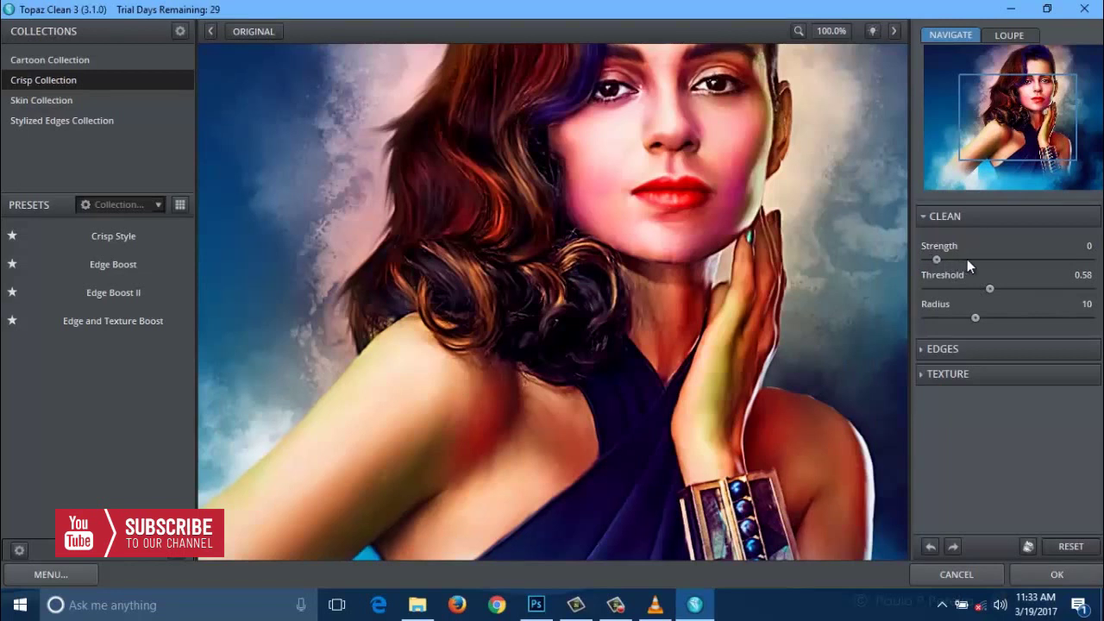
pyautogui.moveTo(939, 259); pyautogui.dragTo(957, 259)
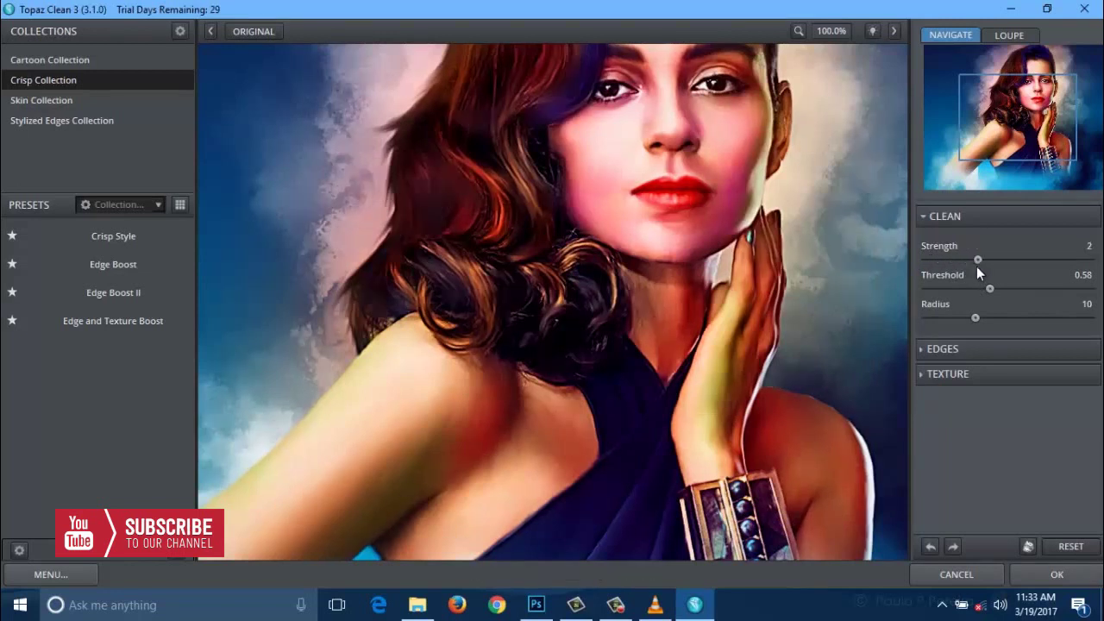
pyautogui.moveTo(974, 262); pyautogui.dragTo(952, 262)
pyautogui.moveTo(970, 315); pyautogui.dragTo(938, 318)
pyautogui.moveTo(952, 259)
pyautogui.mouseDown()
pyautogui.moveTo(939, 258)
pyautogui.moveTo(950, 258)
pyautogui.mouseUp()
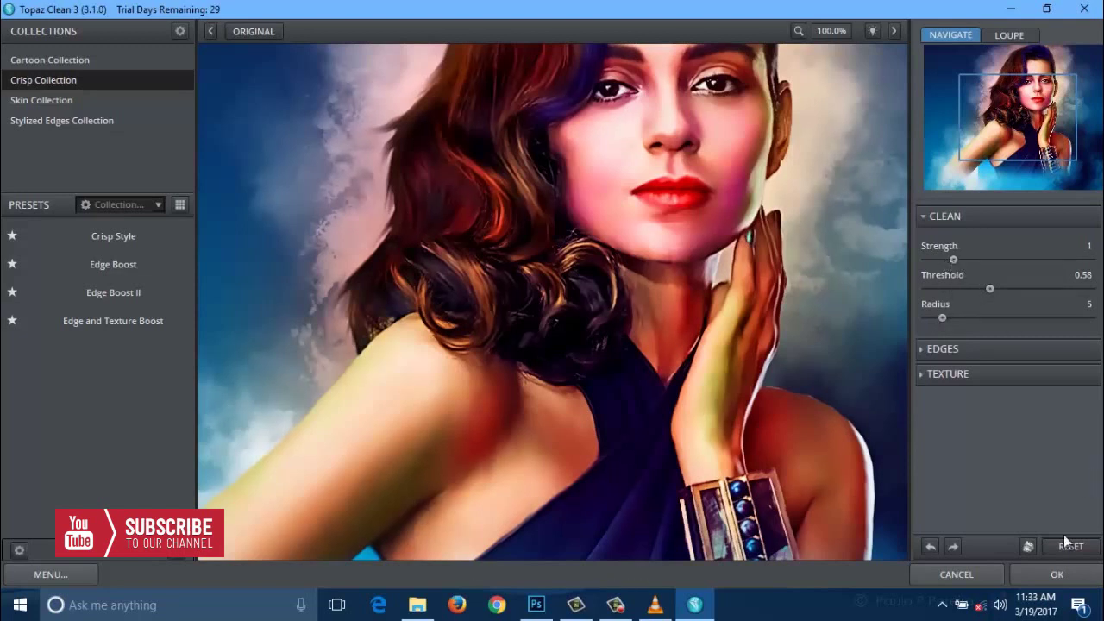
pyautogui.press('Return')
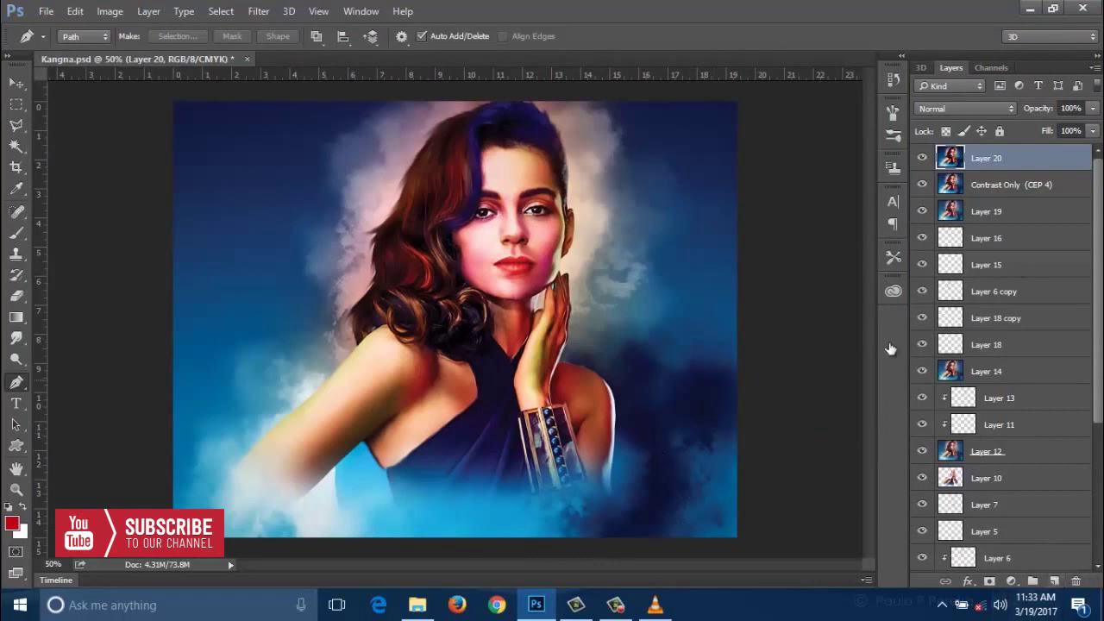
pyautogui.click(1013, 582)
pyautogui.click(964, 569)
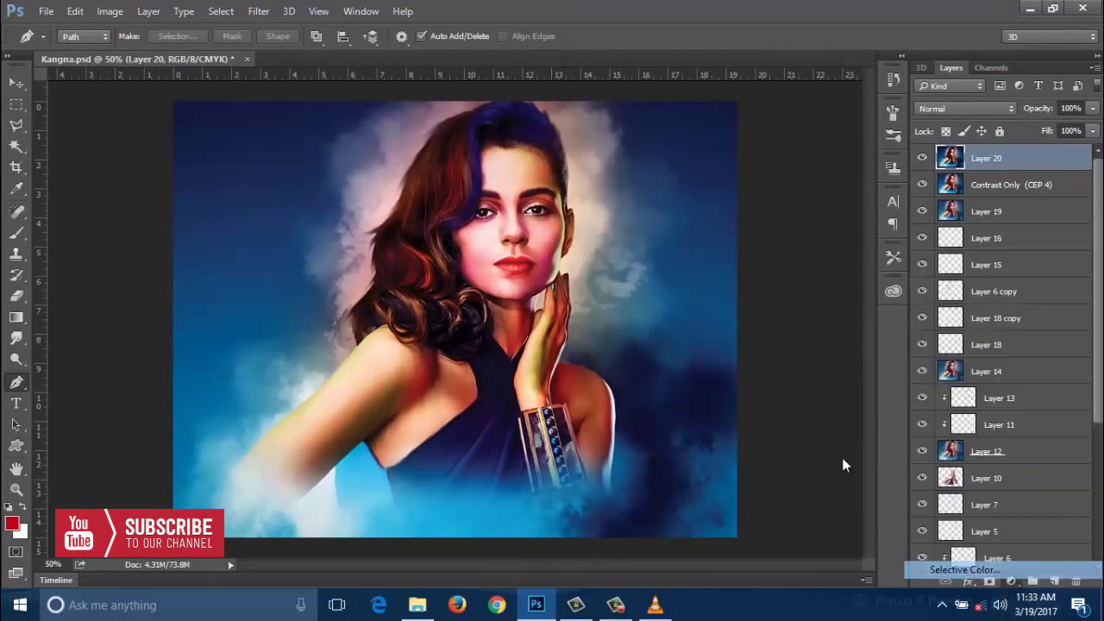
pyautogui.click(577, 366)
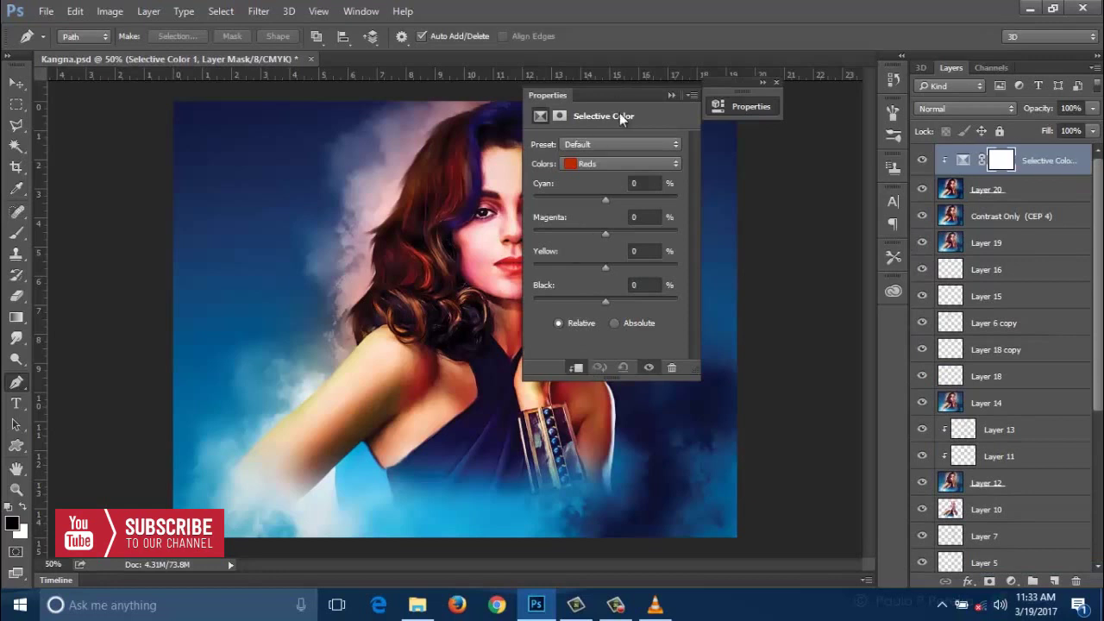
pyautogui.moveTo(639, 98); pyautogui.dragTo(770, 97)
pyautogui.click(751, 163)
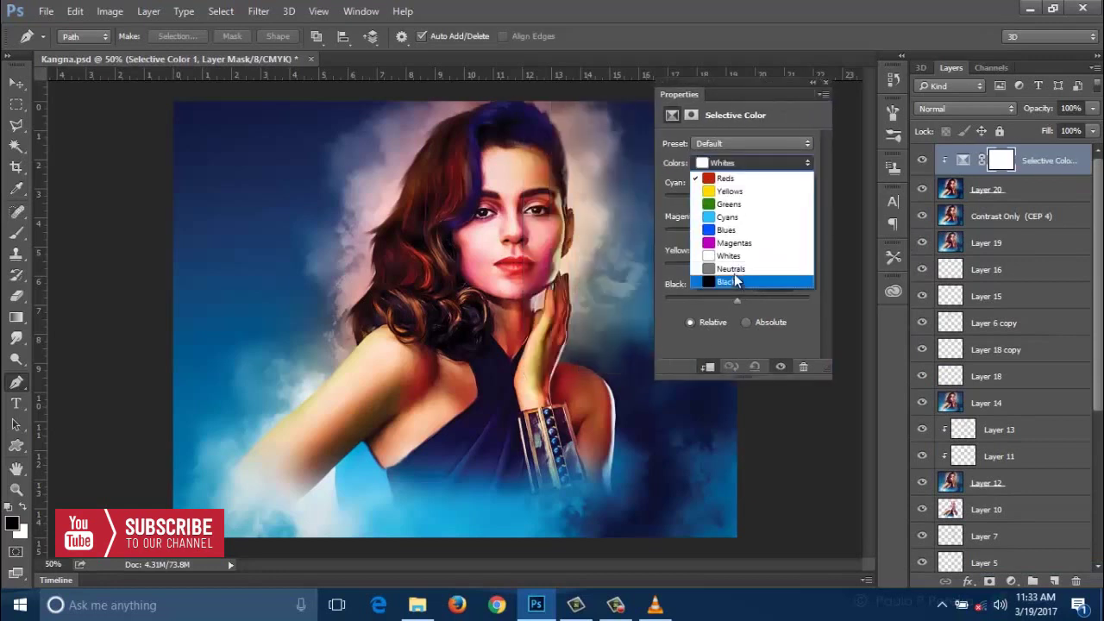
pyautogui.click(729, 257)
pyautogui.moveTo(737, 301)
pyautogui.mouseDown()
pyautogui.moveTo(719, 301)
pyautogui.moveTo(735, 301)
pyautogui.mouseUp()
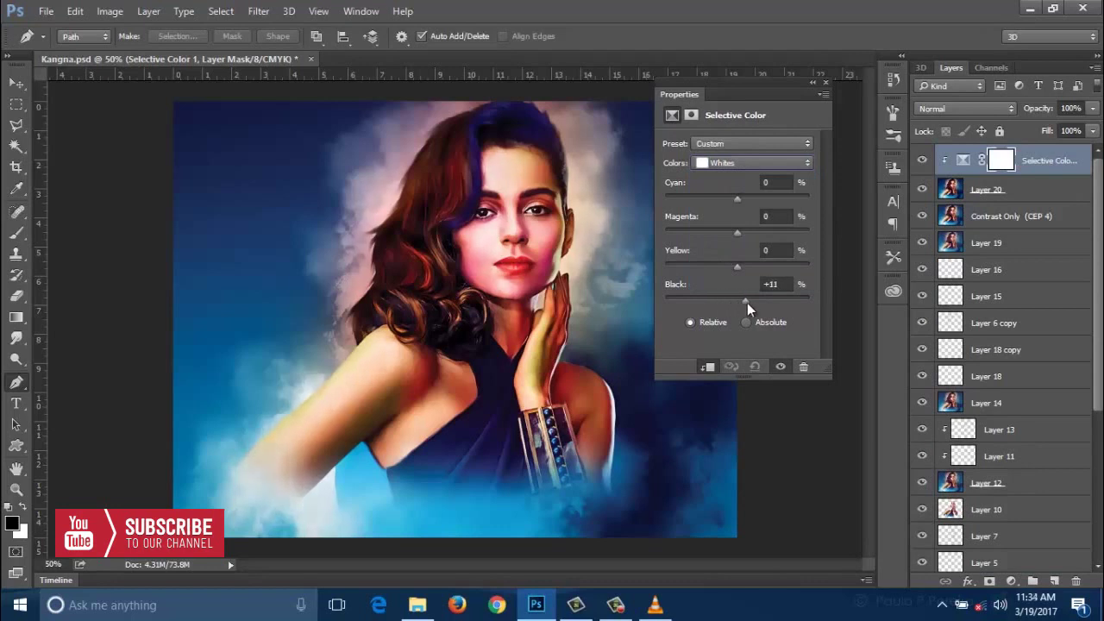
pyautogui.click(729, 303)
pyautogui.moveTo(732, 266)
pyautogui.mouseDown()
pyautogui.moveTo(717, 264)
pyautogui.moveTo(741, 263)
pyautogui.mouseUp()
pyautogui.click(826, 83)
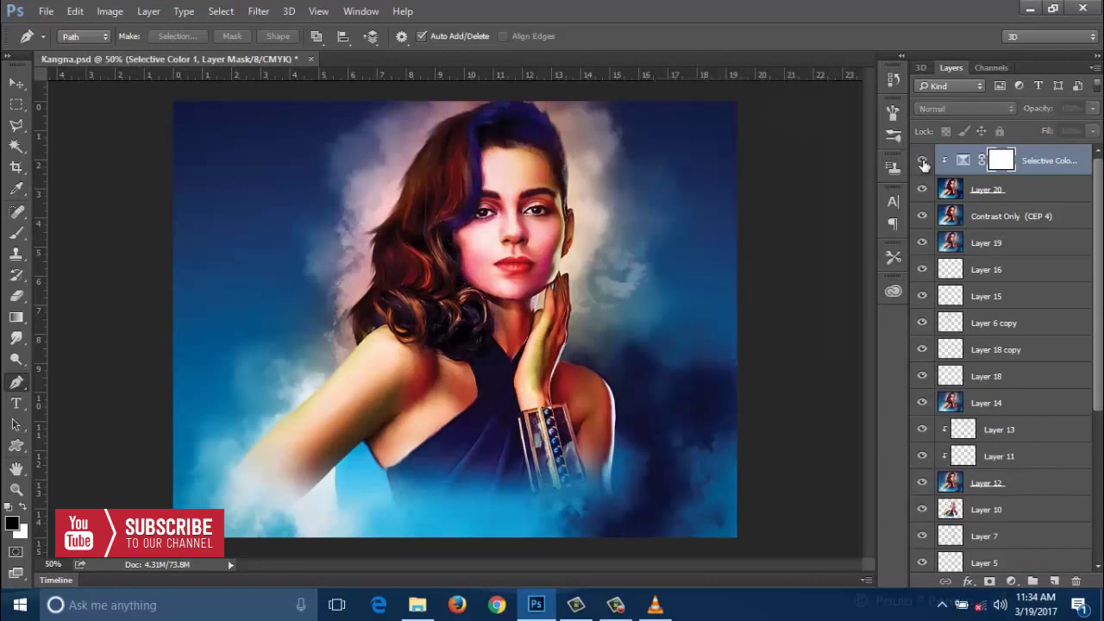
pyautogui.press('Delete')
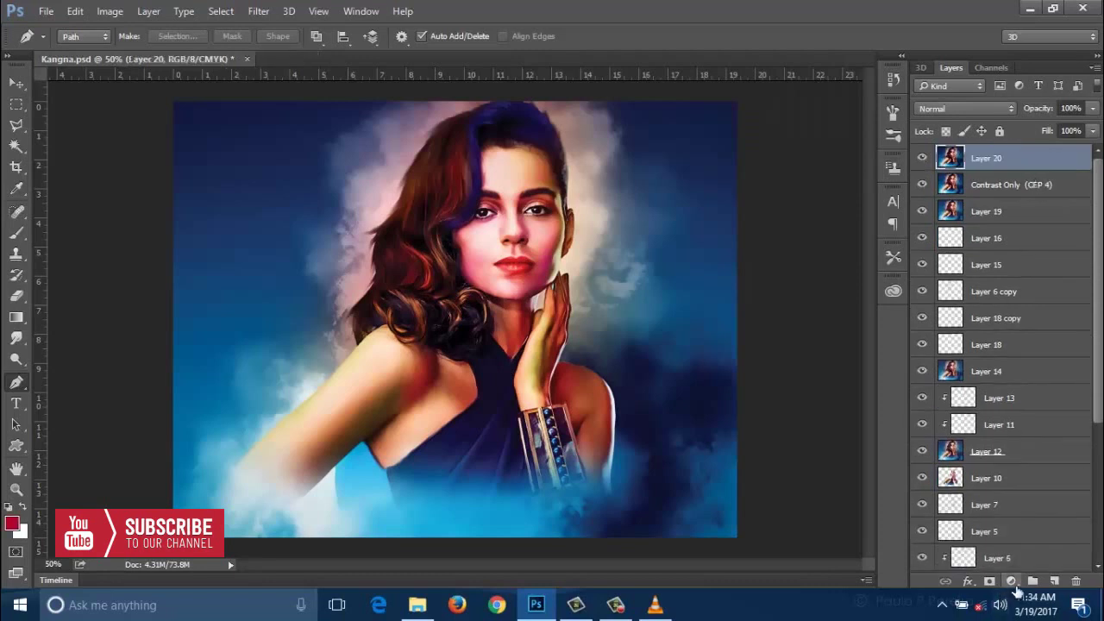
pyautogui.click(1011, 582)
pyautogui.press('Escape')
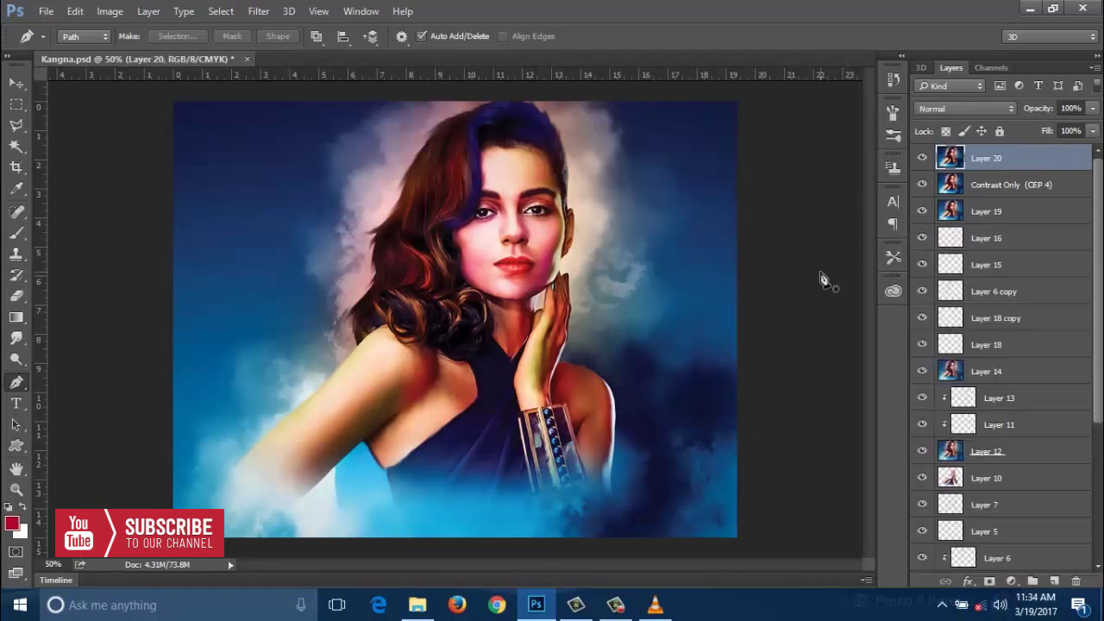